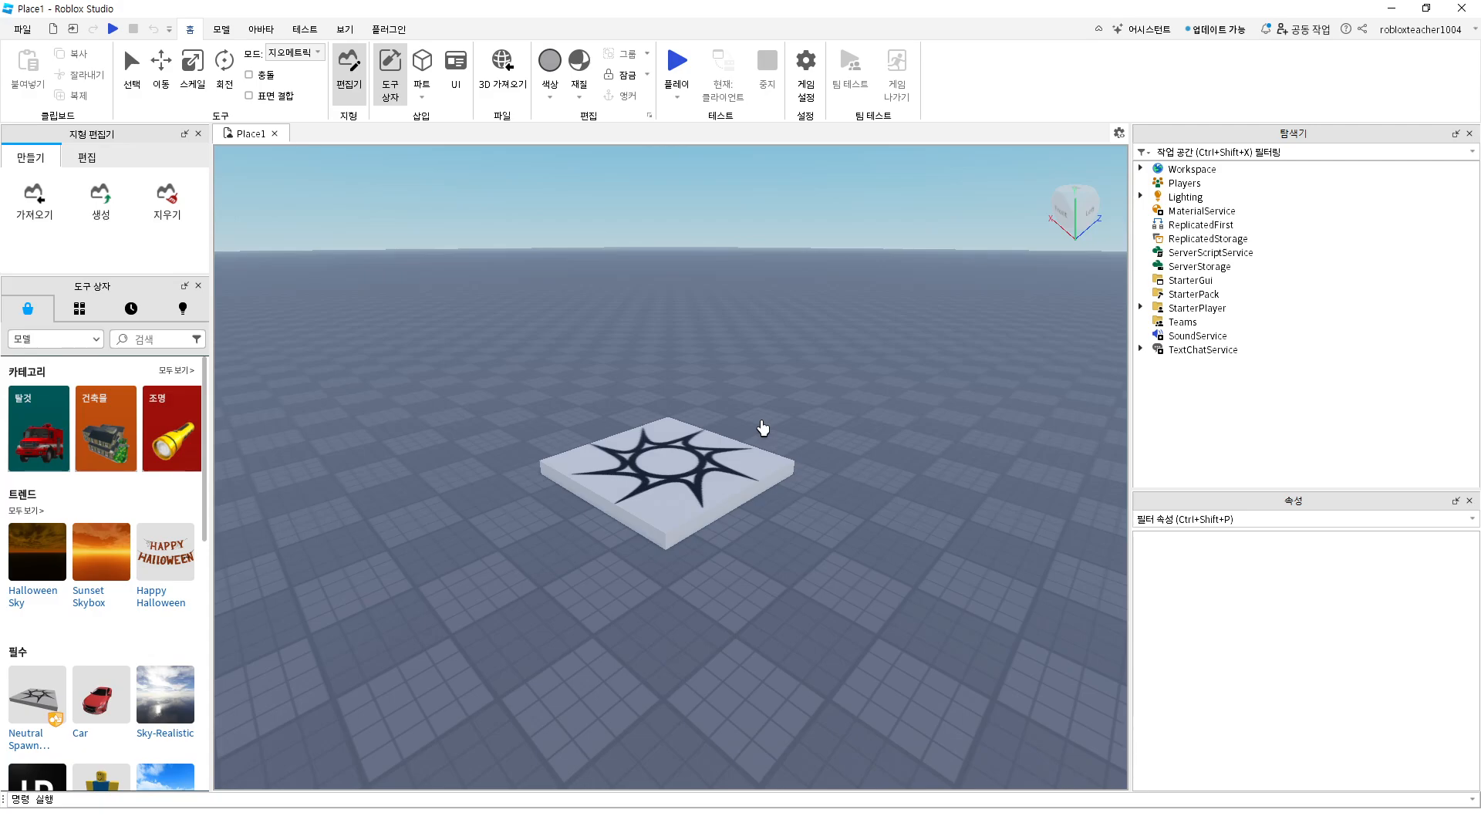
# Playtest the place, walking and jumping the avatar around the spawn pad, and stop the test
pyautogui.click(679, 60)
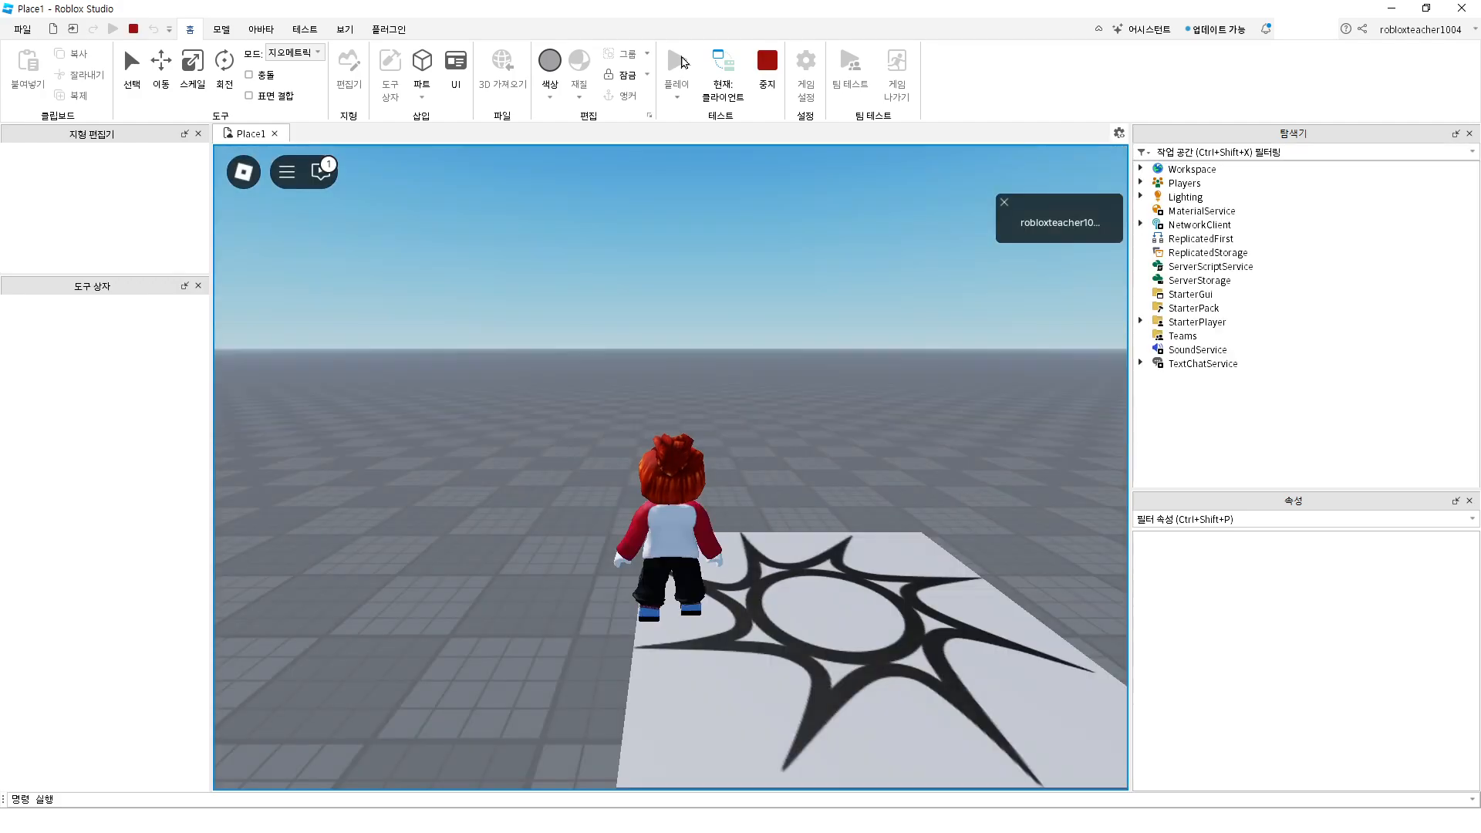
pyautogui.press('space')
pyautogui.press('space')
pyautogui.press('Right')
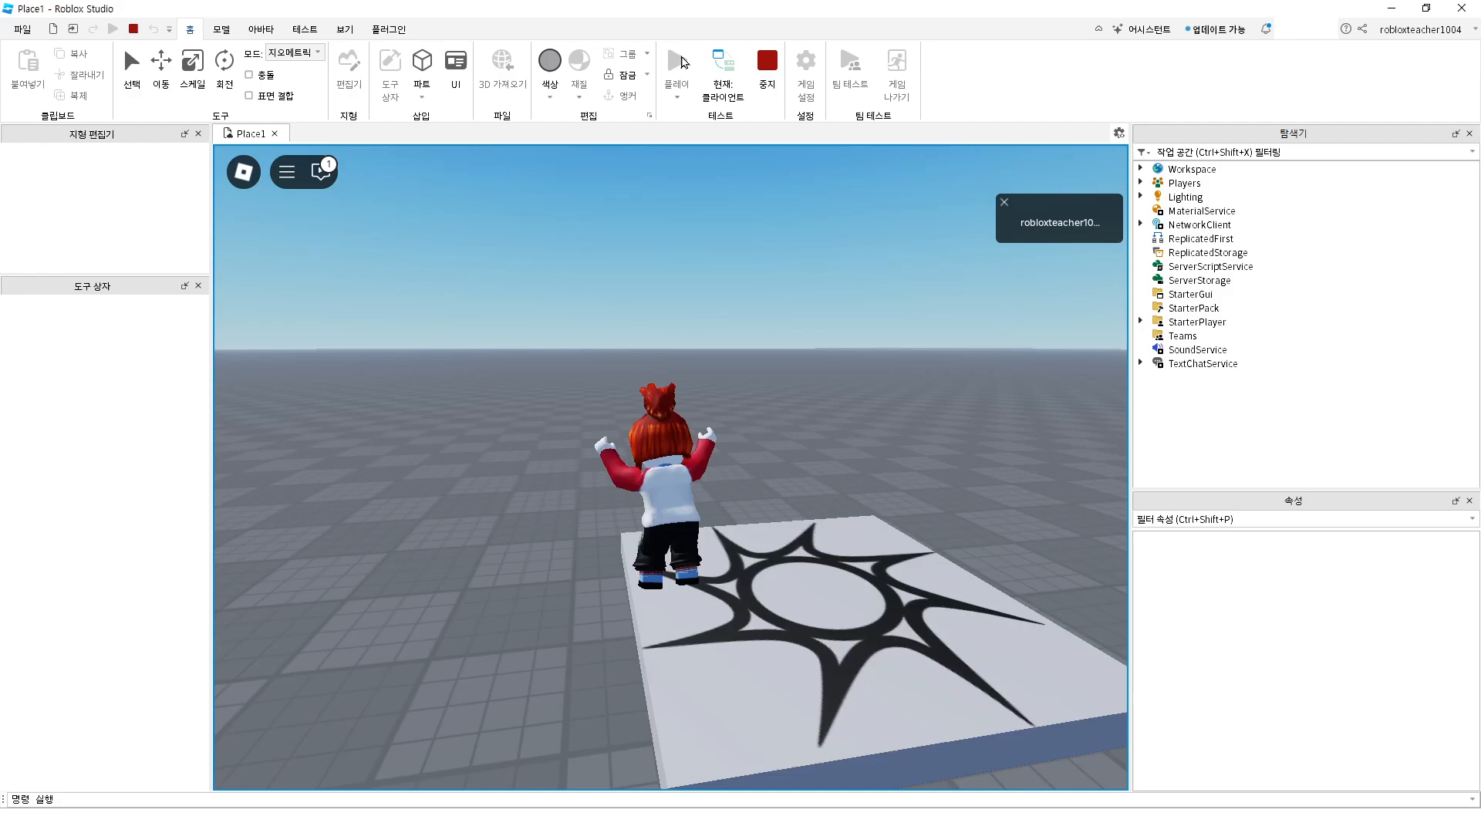
pyautogui.press('w')
pyautogui.press('space')
pyautogui.press('space')
pyautogui.press('a')
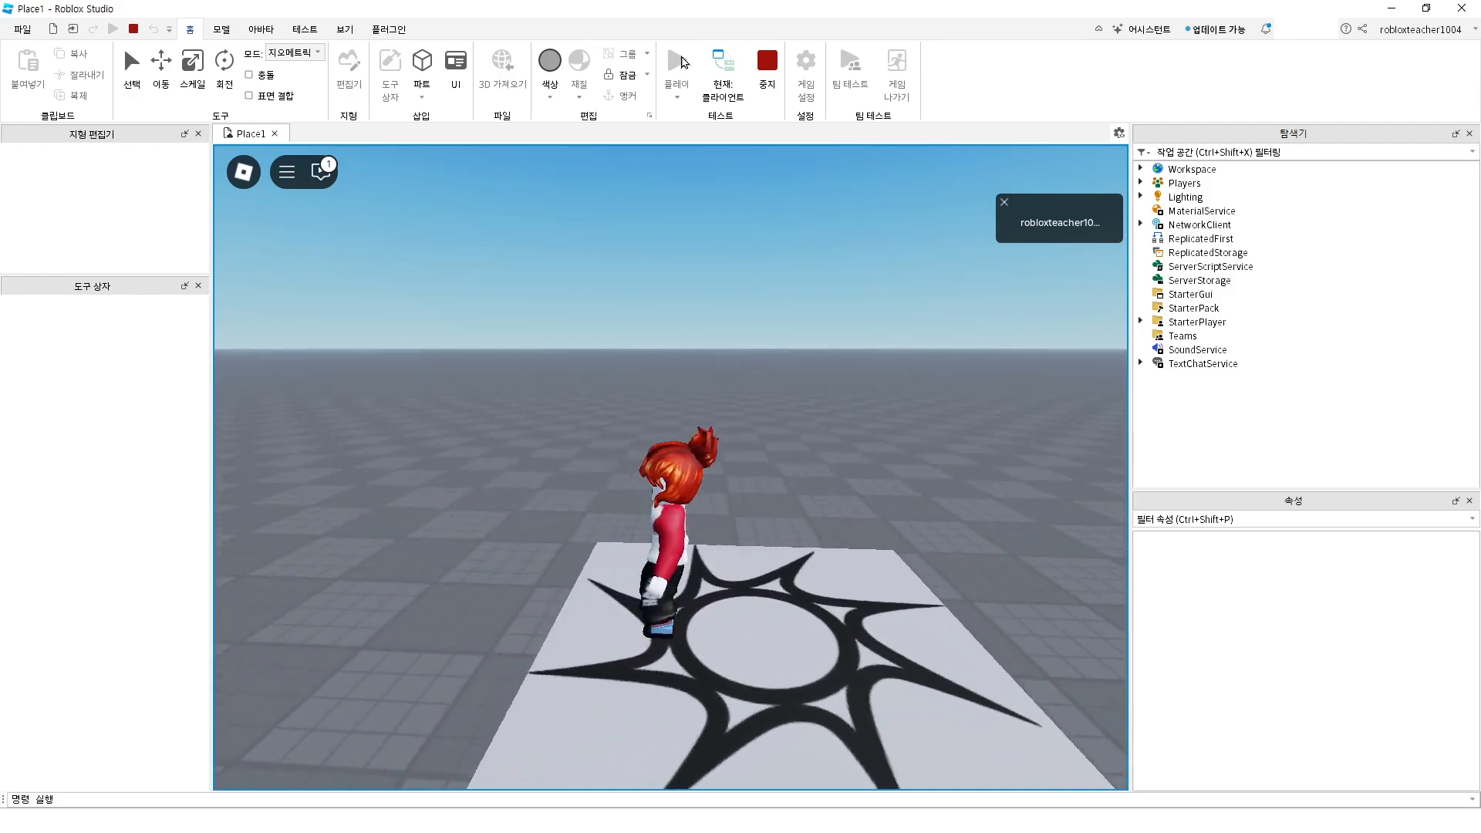
pyautogui.press('s')
pyautogui.press('d')
pyautogui.press('w')
pyautogui.press('space')
pyautogui.press('space')
pyautogui.press('s')
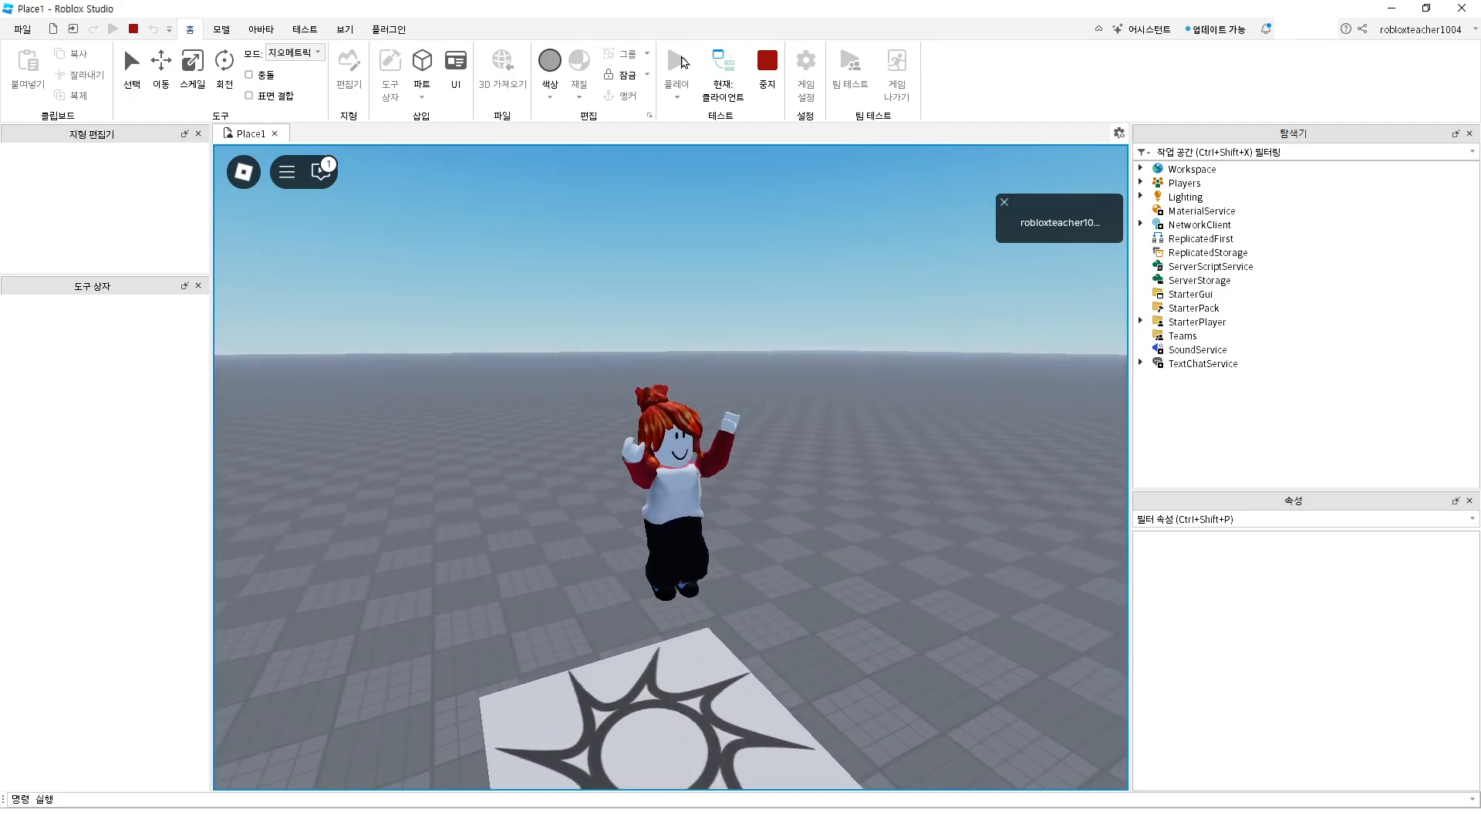
pyautogui.press('w')
pyautogui.press('space')
pyautogui.press('s')
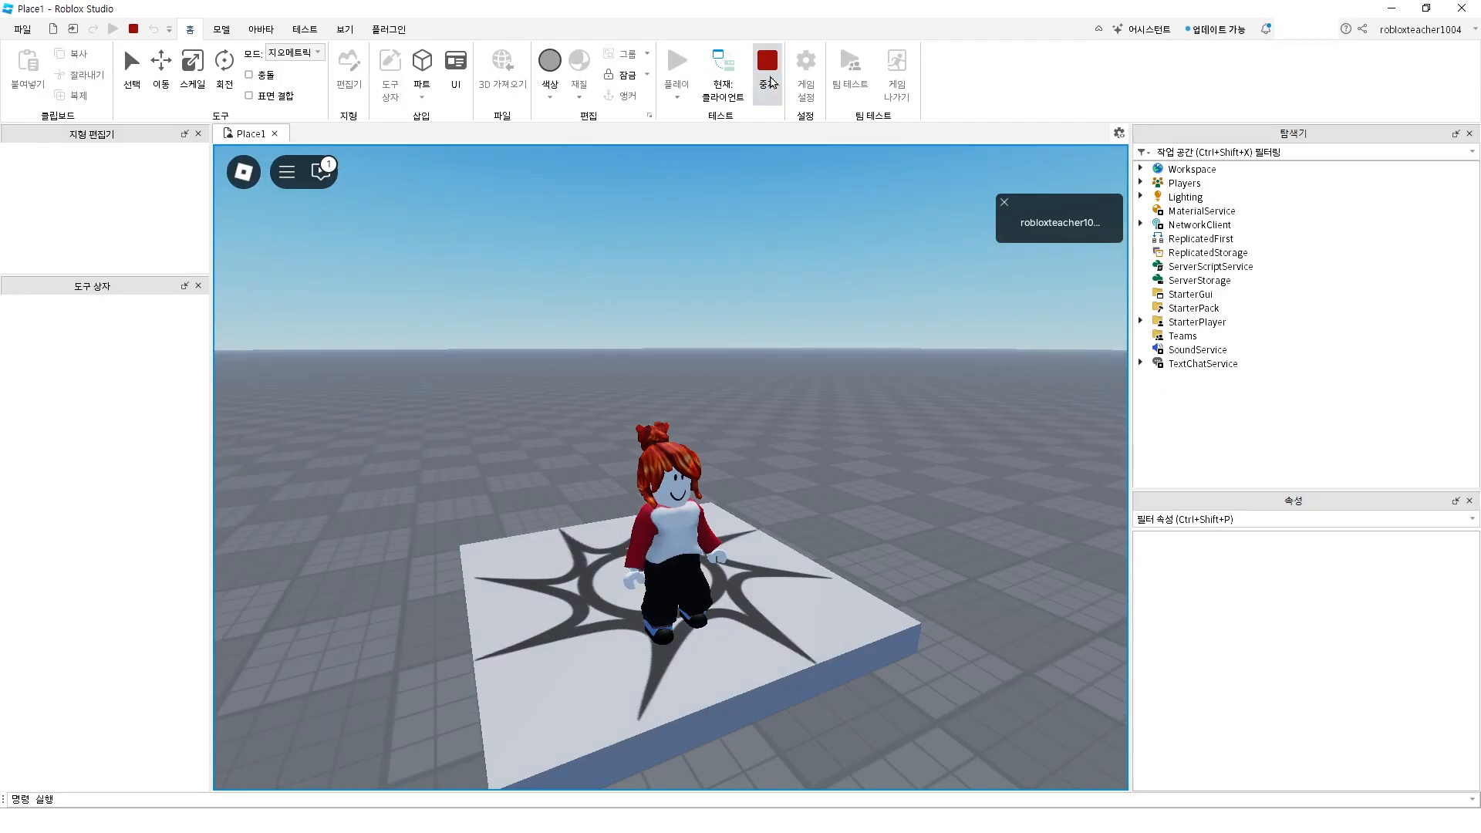
pyautogui.click(795, 147)
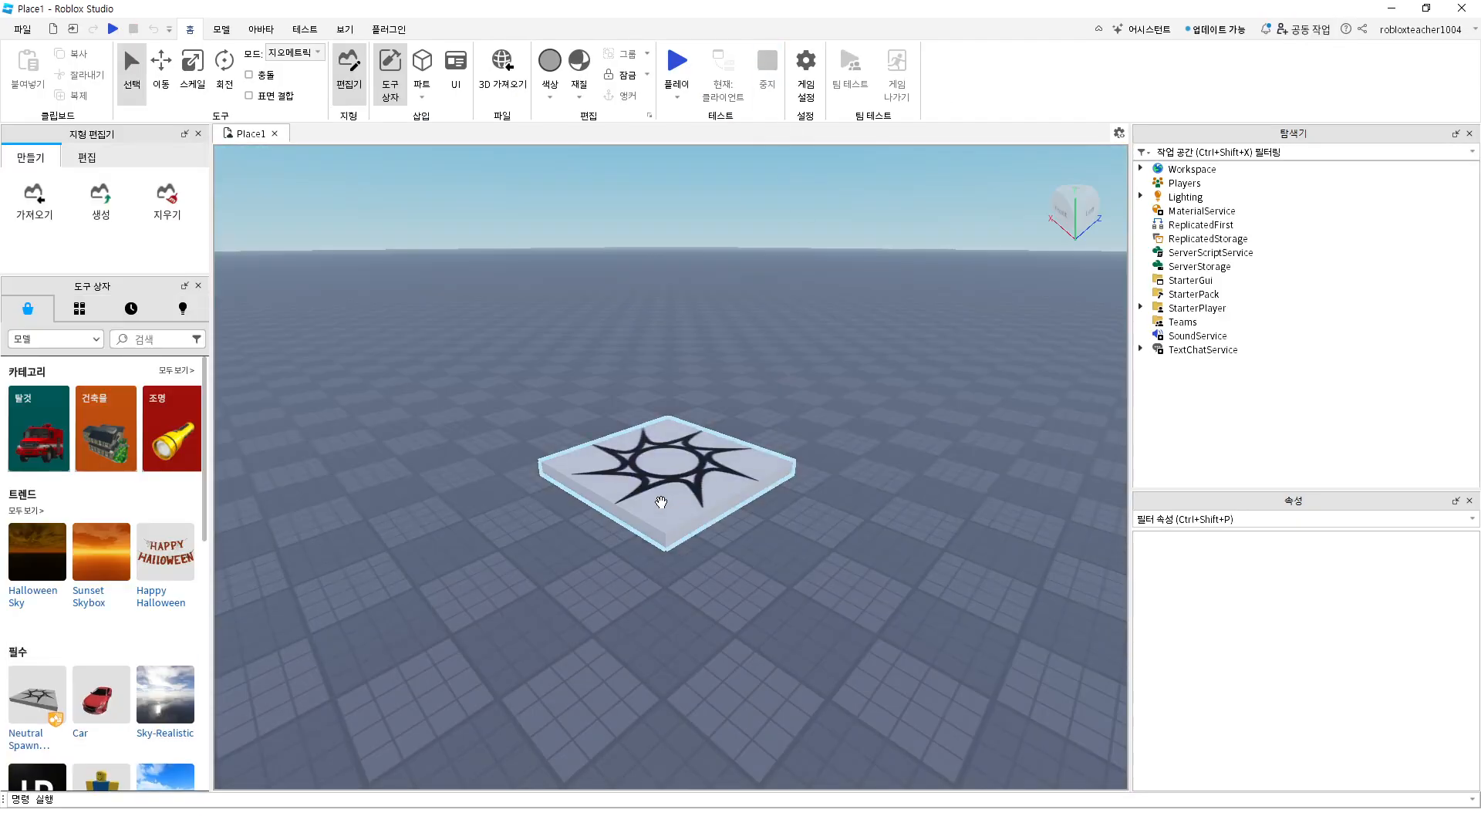
# Move the spawn pad along the baseplate from its central spot toward the front-left
pyautogui.moveTo(667, 467); pyautogui.dragTo(501, 528)
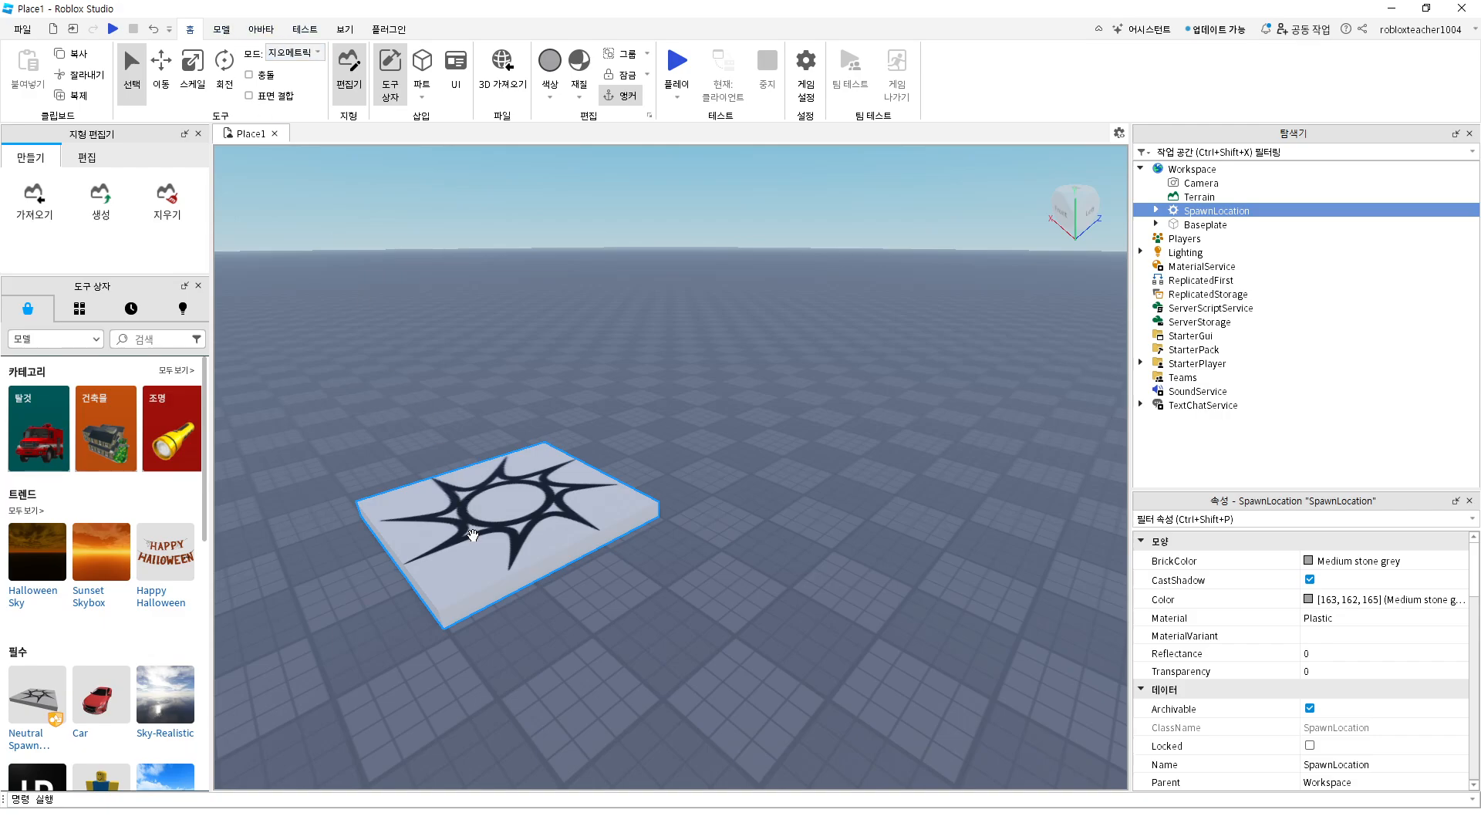
pyautogui.click(474, 533)
pyautogui.rightClick(488, 507)
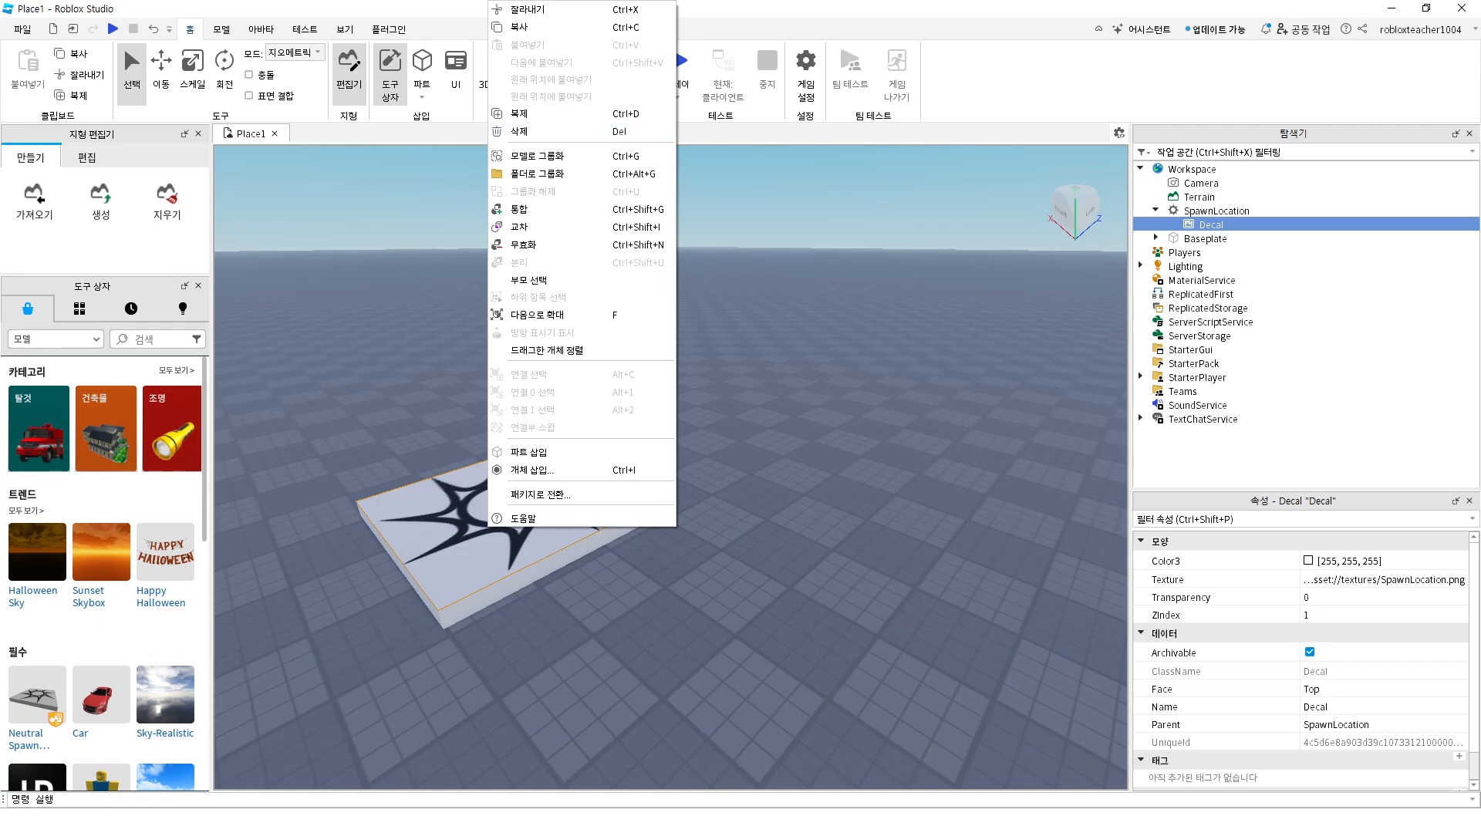
pyautogui.press('Escape')
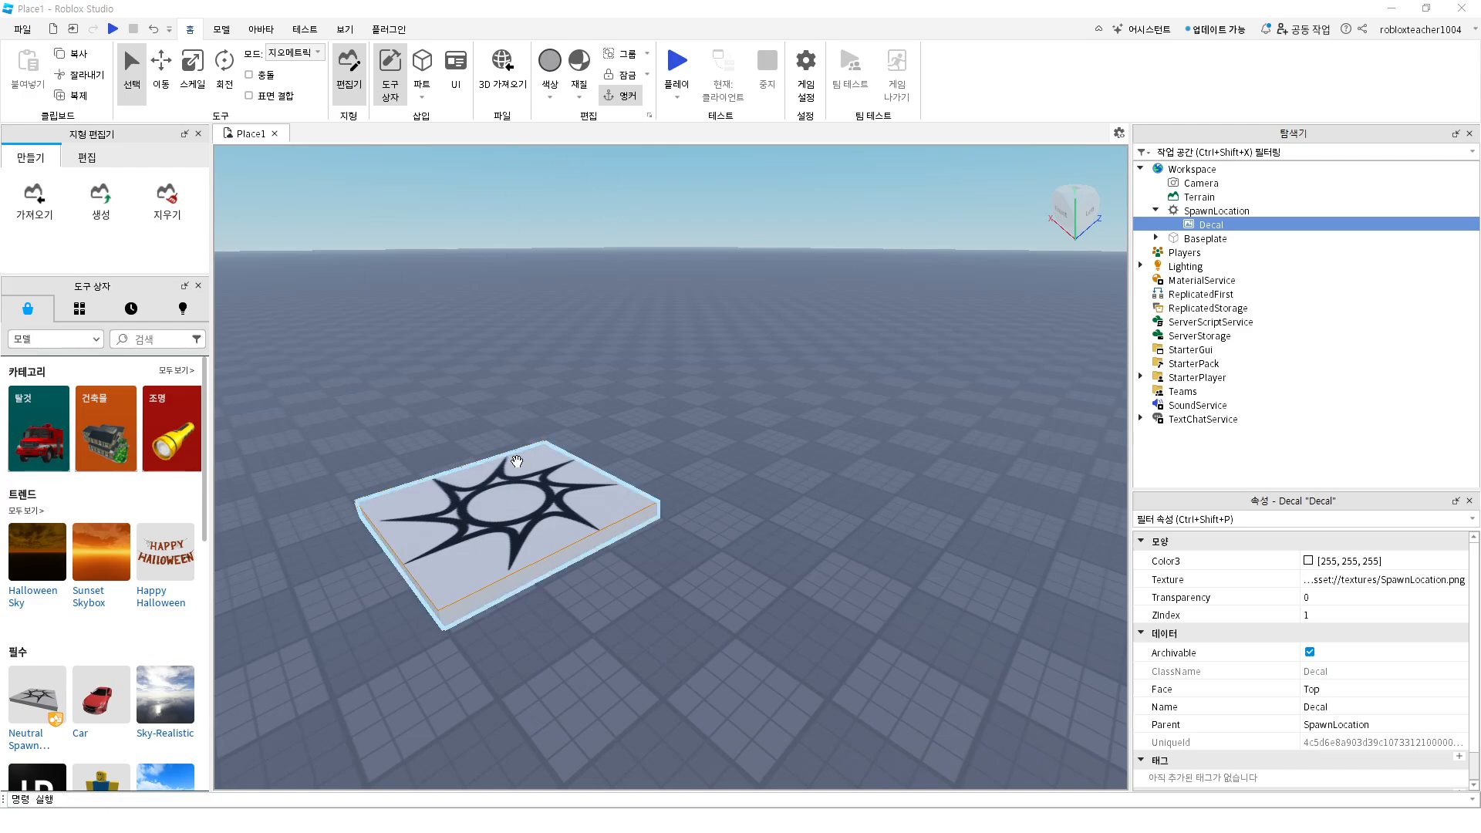
# Delete the spawn pad's decal and then the SpawnLocation itself
pyautogui.rightClick(517, 462)
pyautogui.click(567, 135)
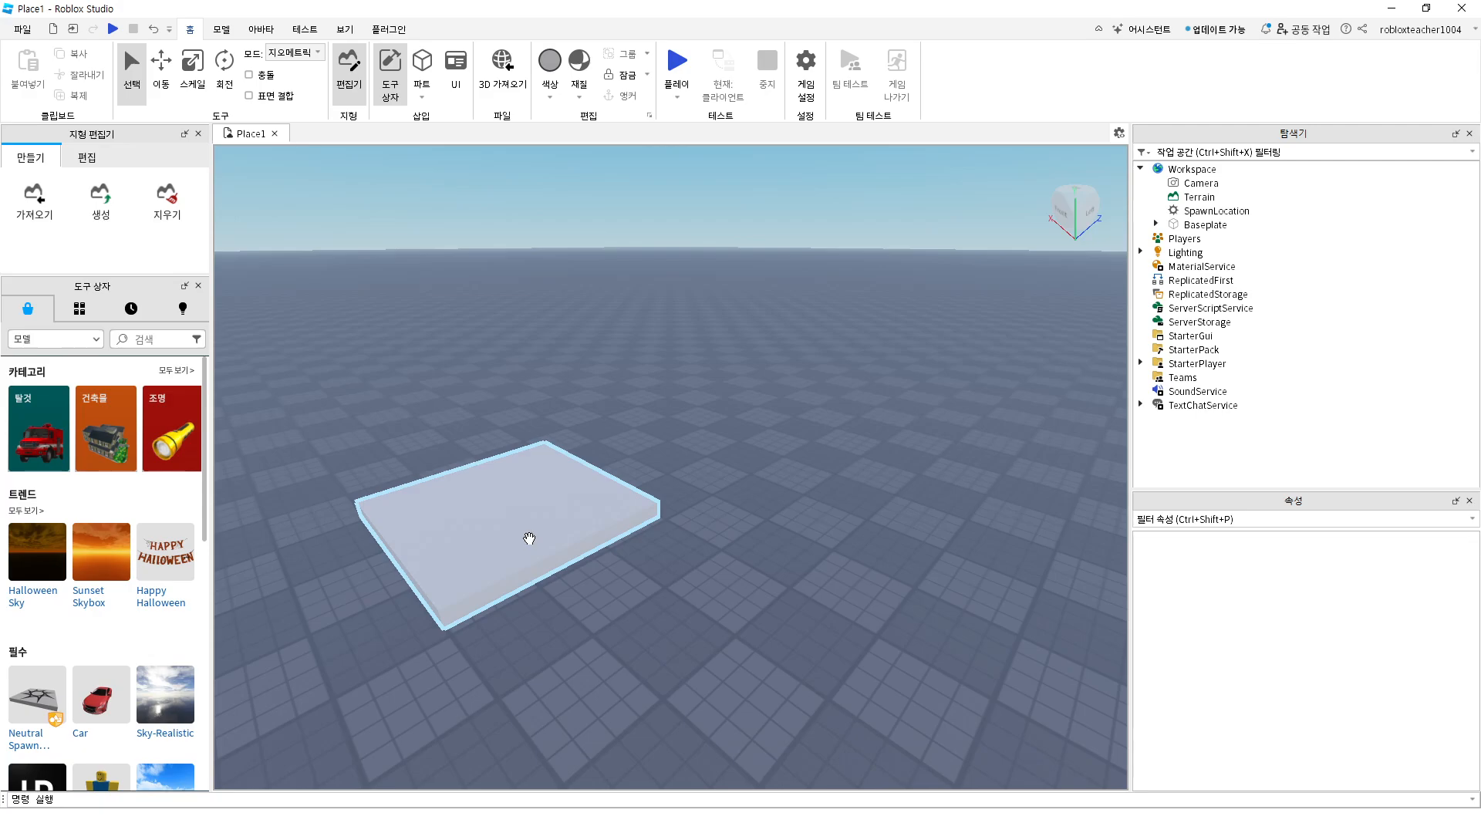
pyautogui.rightClick(530, 539)
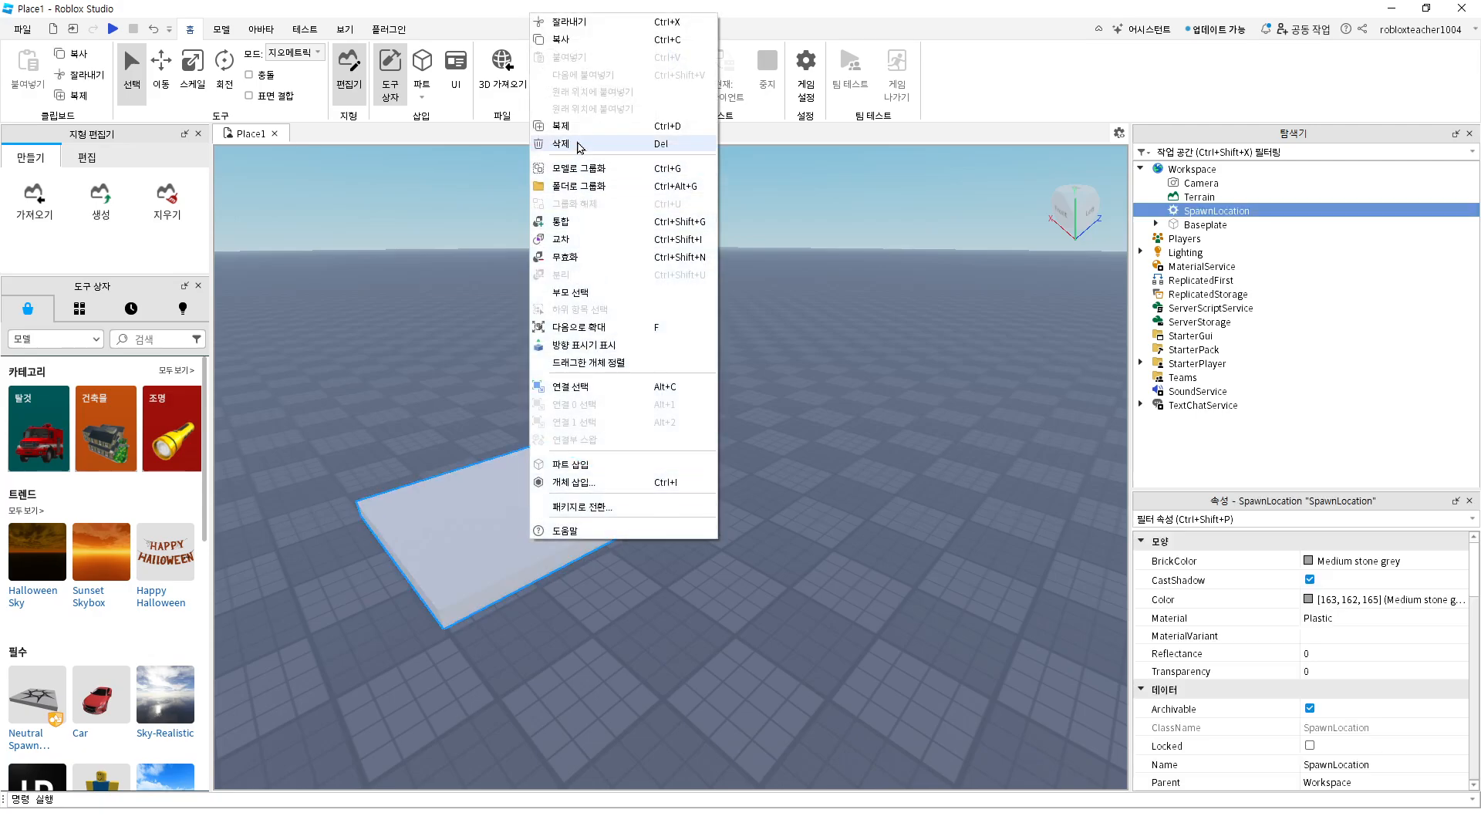
pyautogui.click(581, 144)
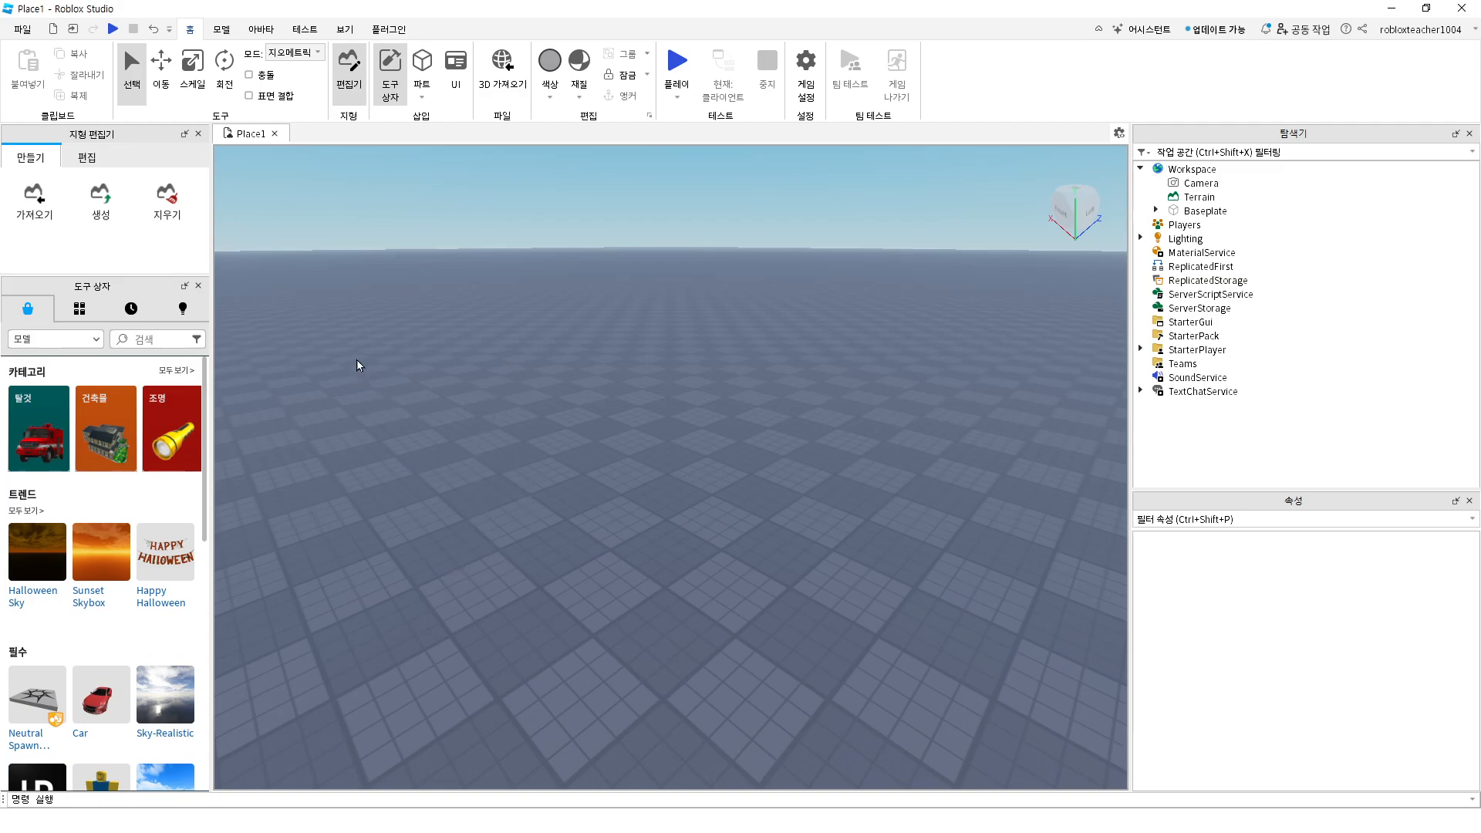
# Insert a new spawn location and move it toward the front-left of the baseplate
pyautogui.moveTo(357, 359); pyautogui.dragTo(739, 636)
pyautogui.click(226, 31)
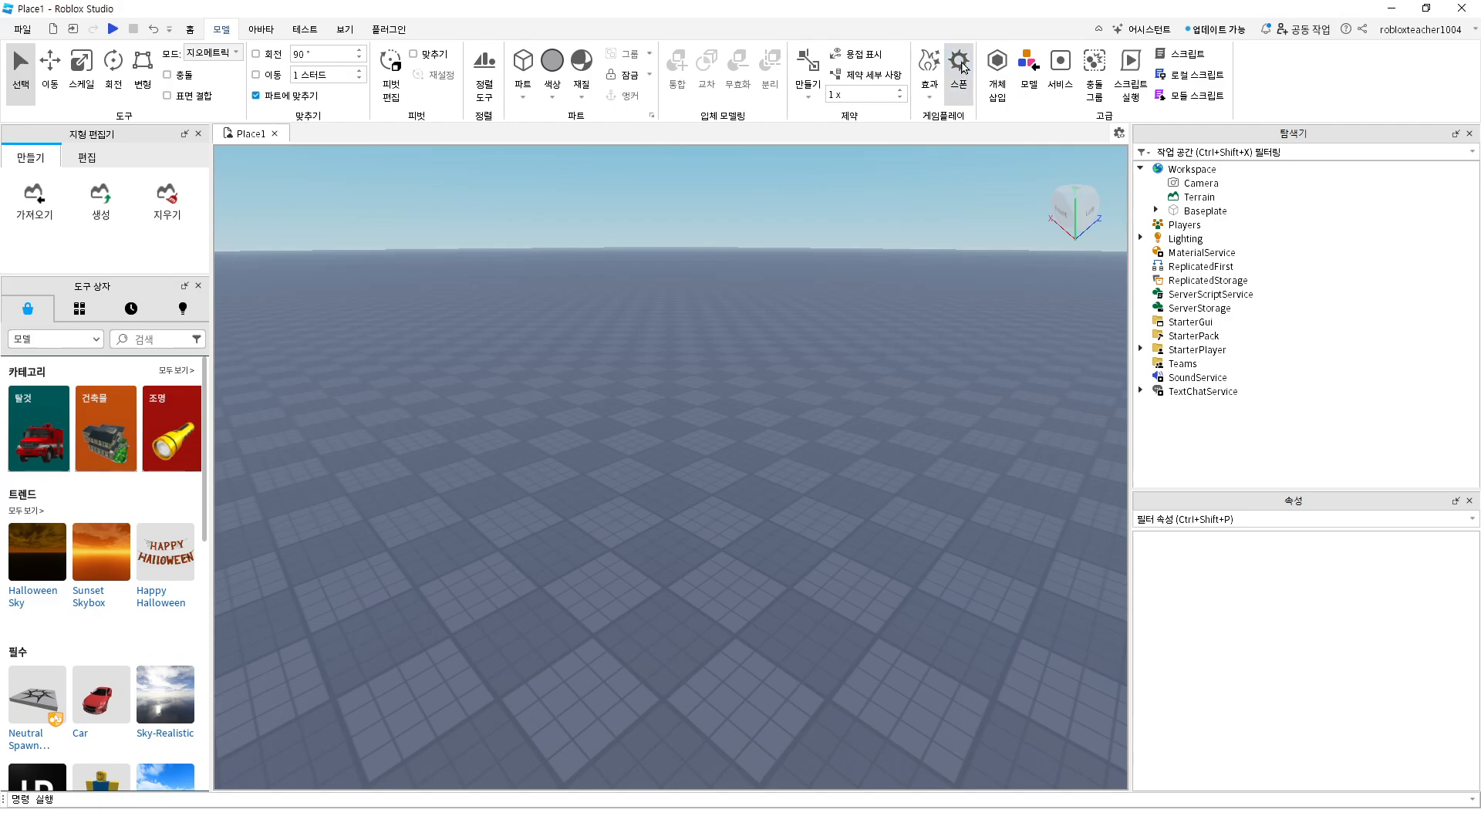
pyautogui.click(960, 65)
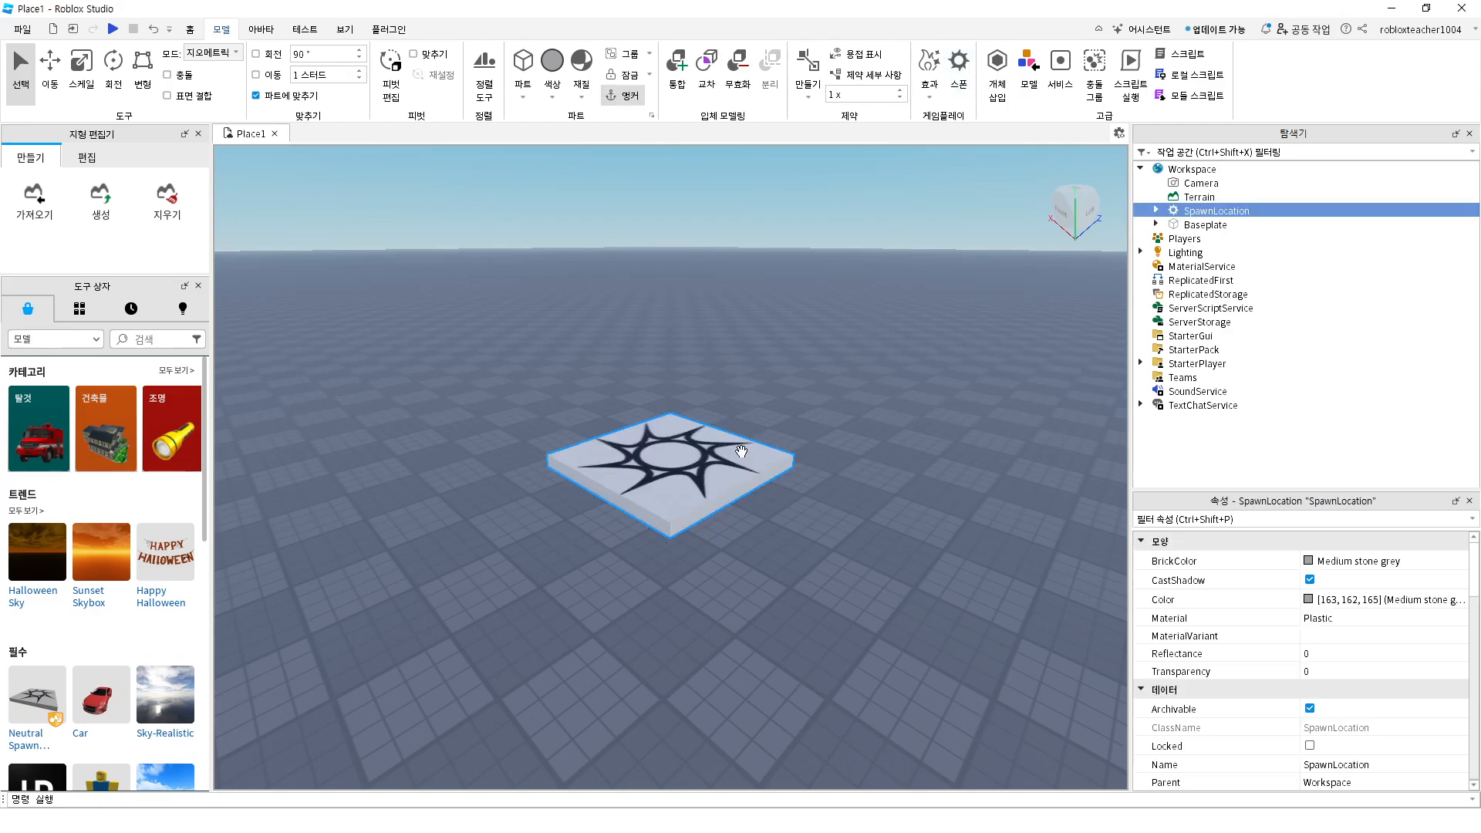
pyautogui.moveTo(701, 451); pyautogui.dragTo(559, 513)
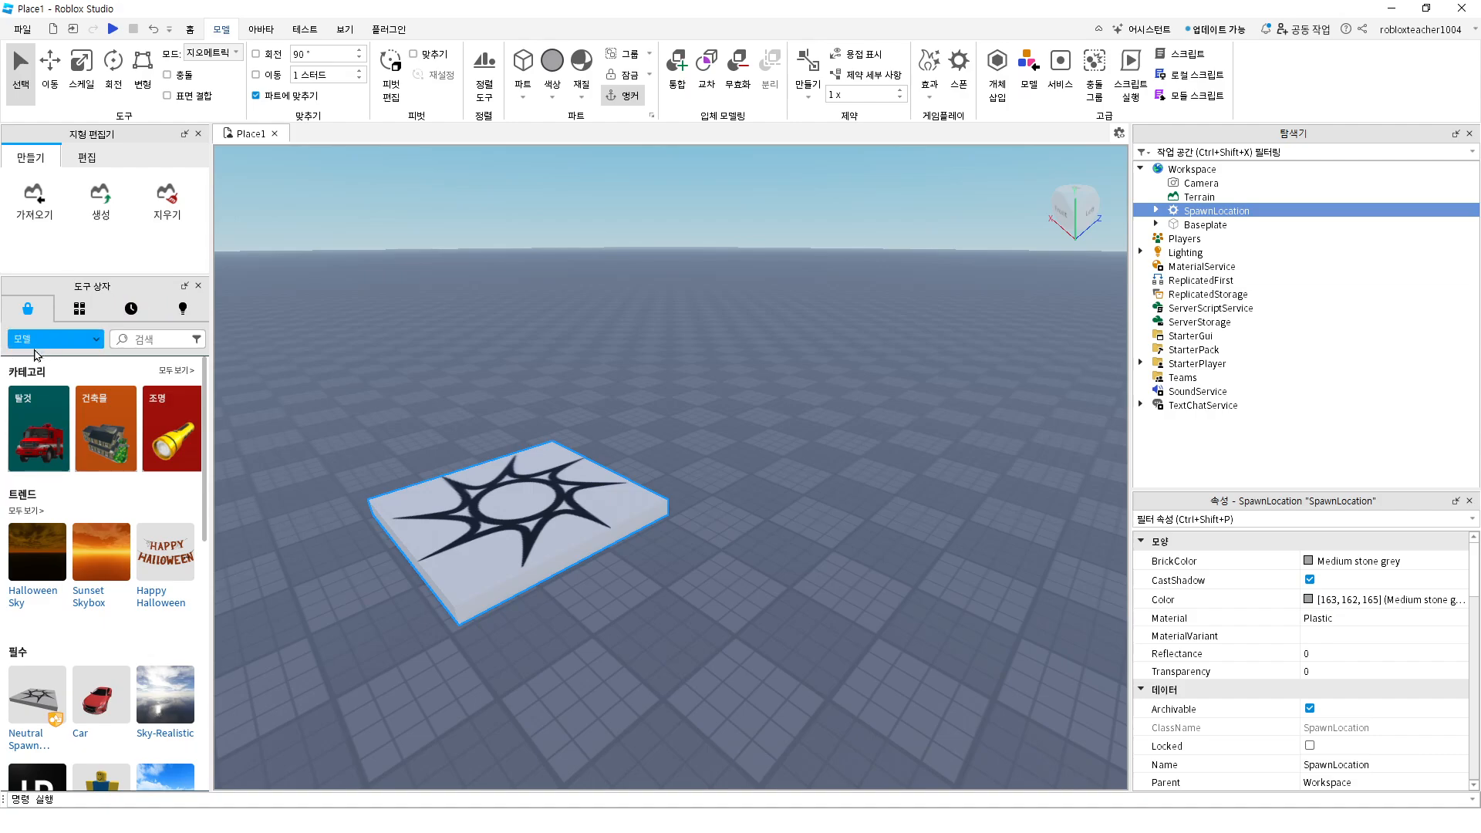
# Search the model library for "checkpoint"
pyautogui.click(148, 339)
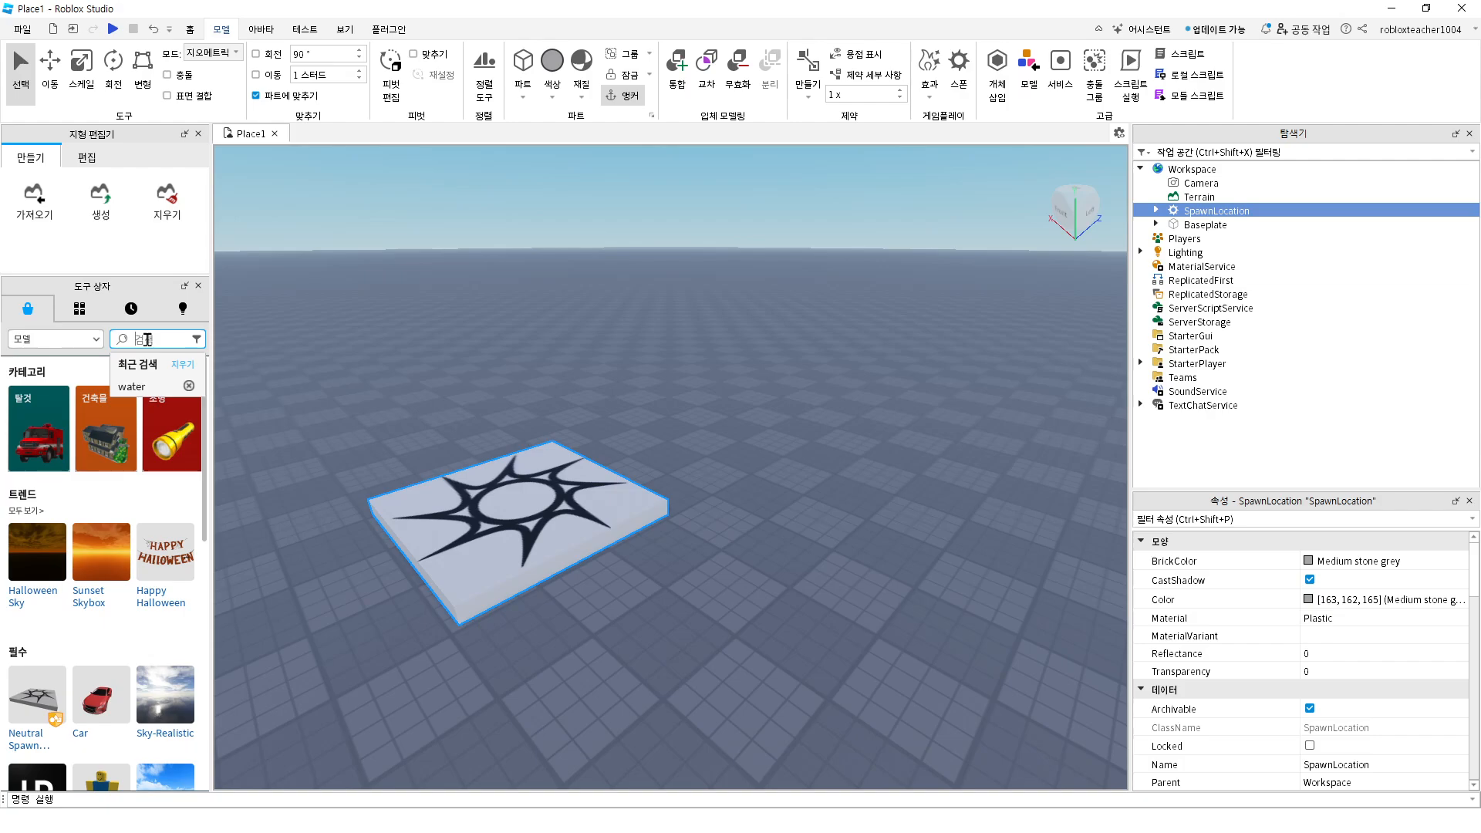
pyautogui.write('ch')
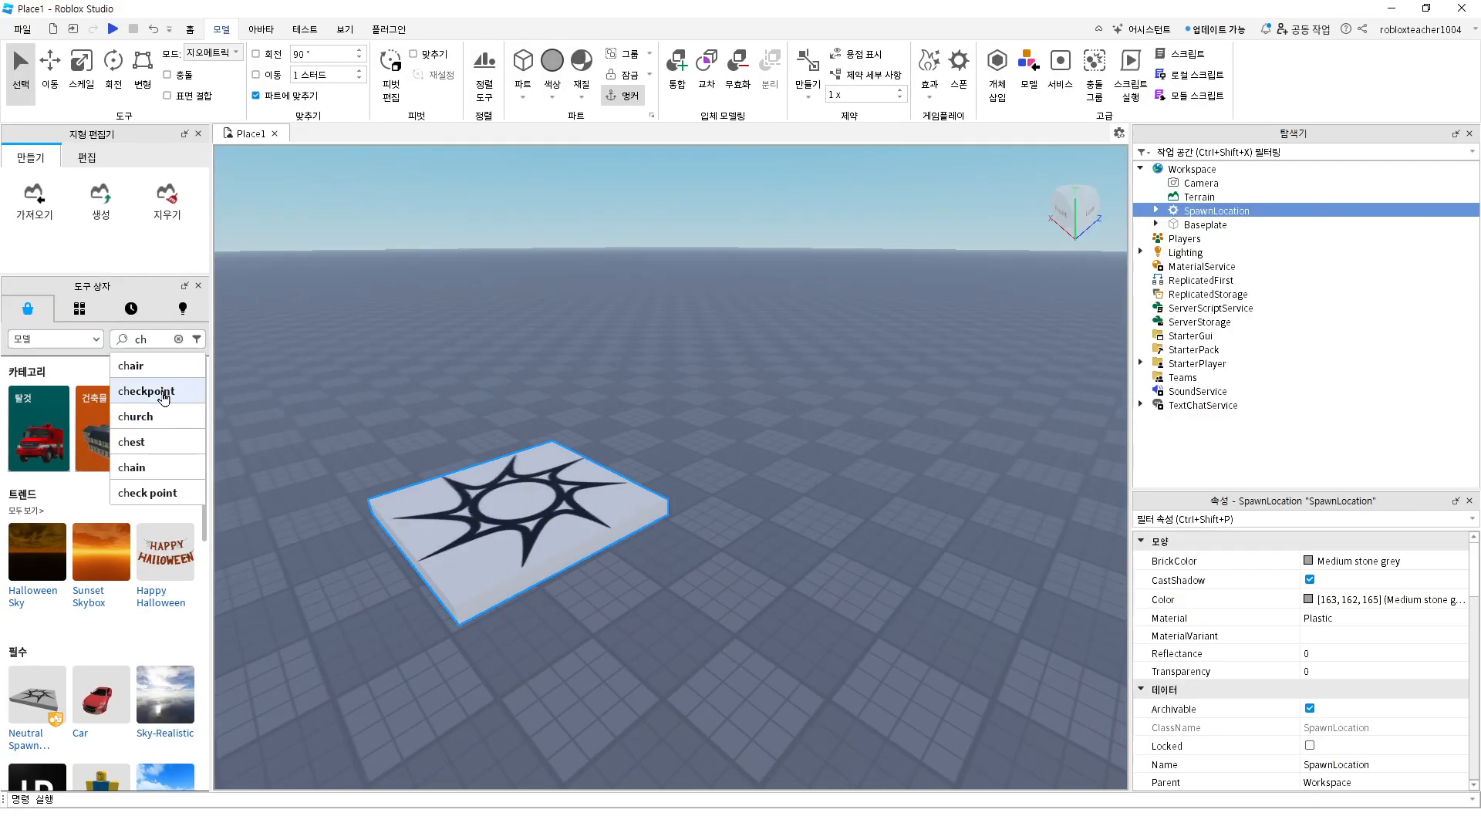
pyautogui.click(183, 395)
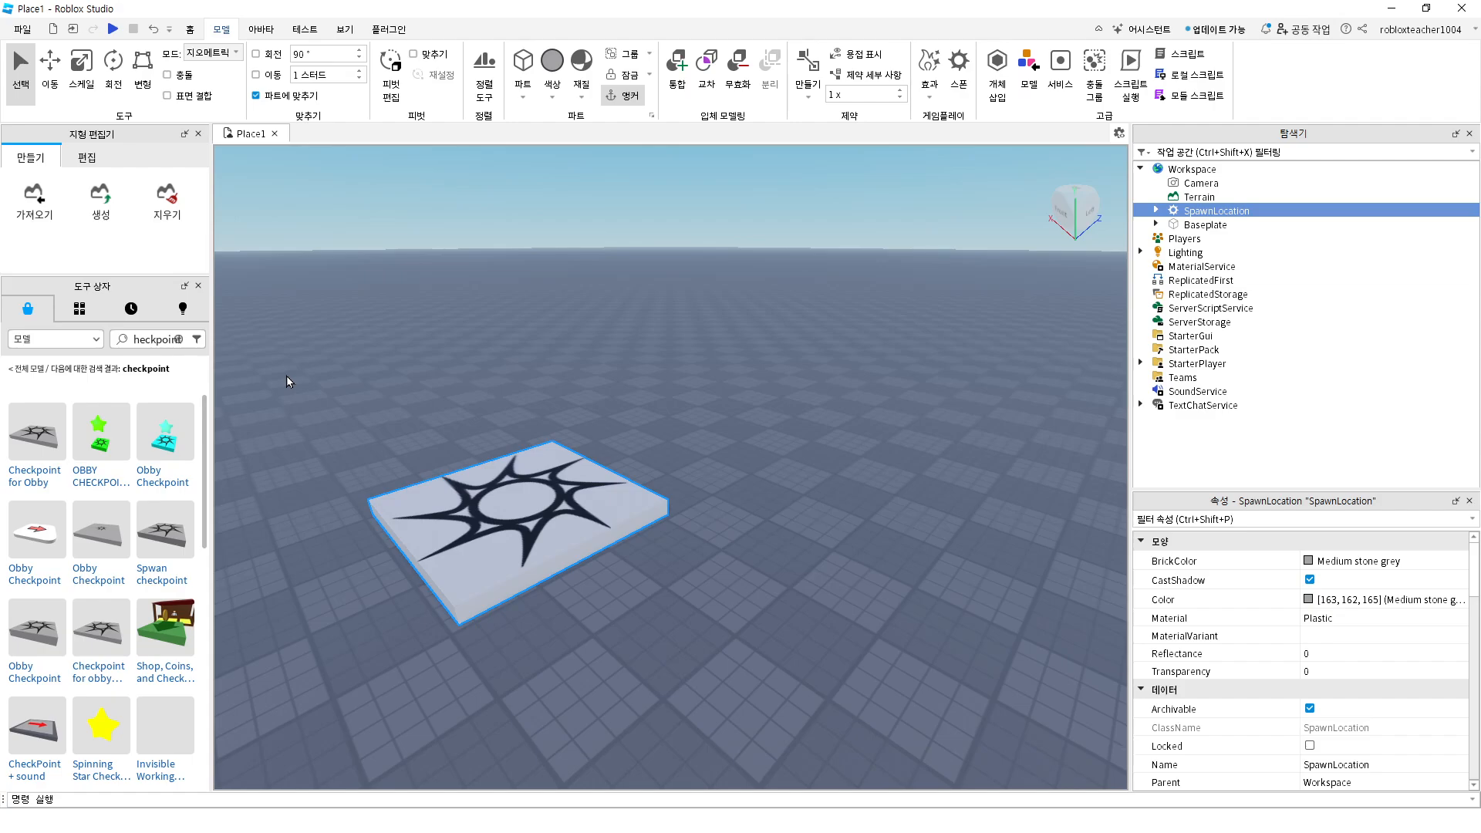
# Place the Checkpoint for Obby model on the baseplate behind the spawn pad, accepting its script notice
pyautogui.moveTo(38, 439)
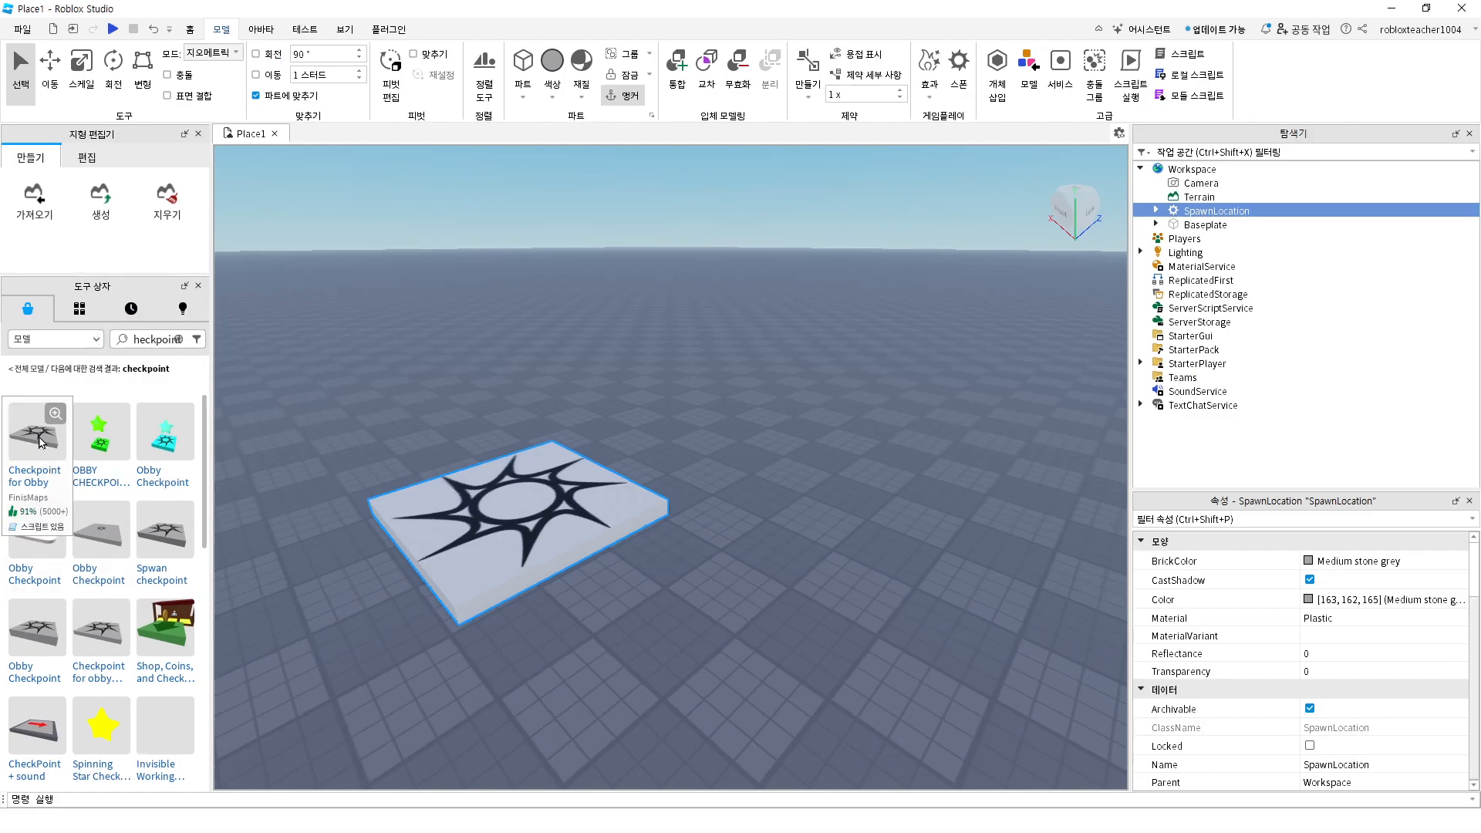
pyautogui.click(77, 473)
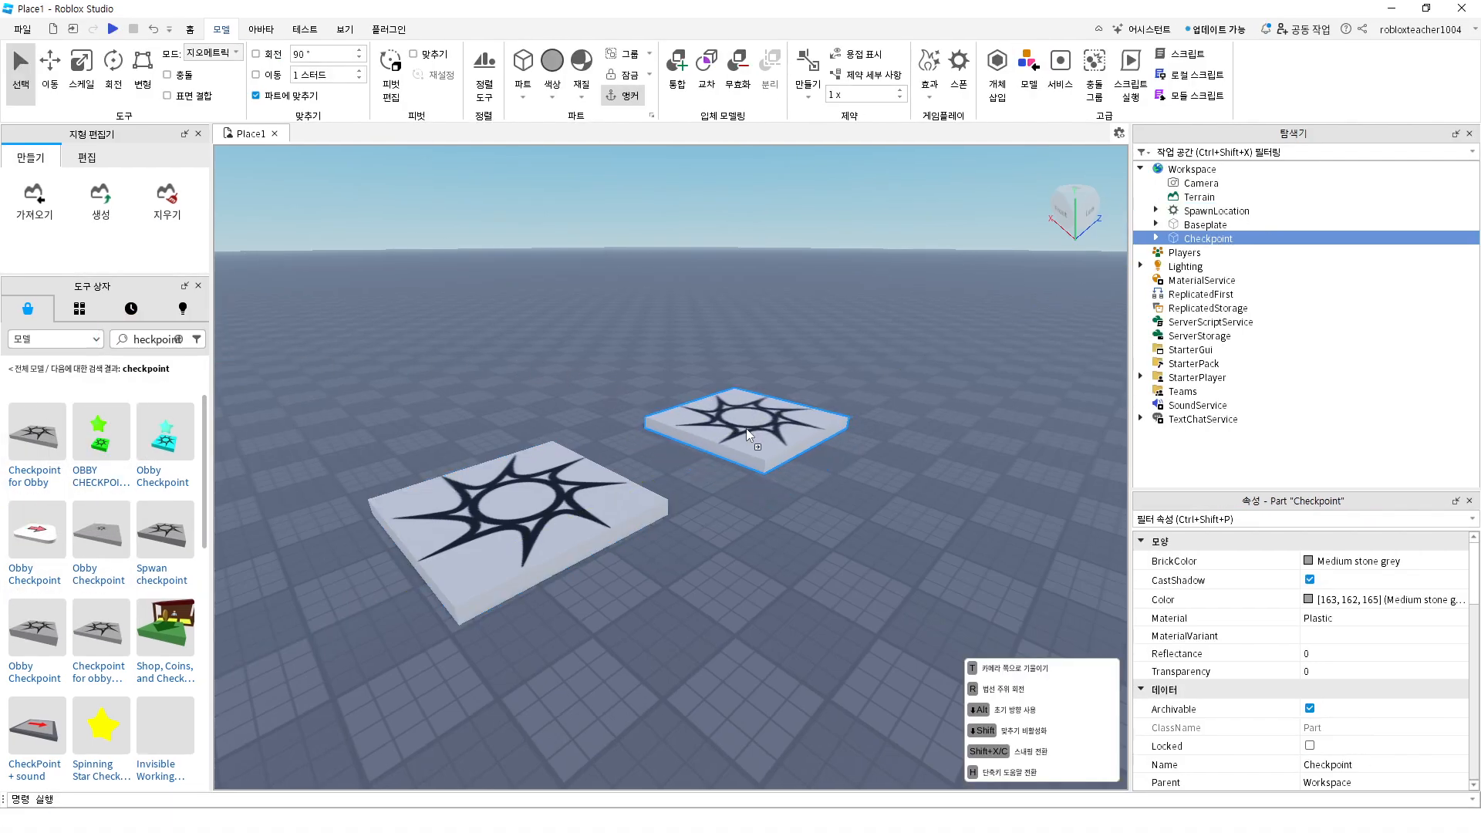
pyautogui.click(741, 428)
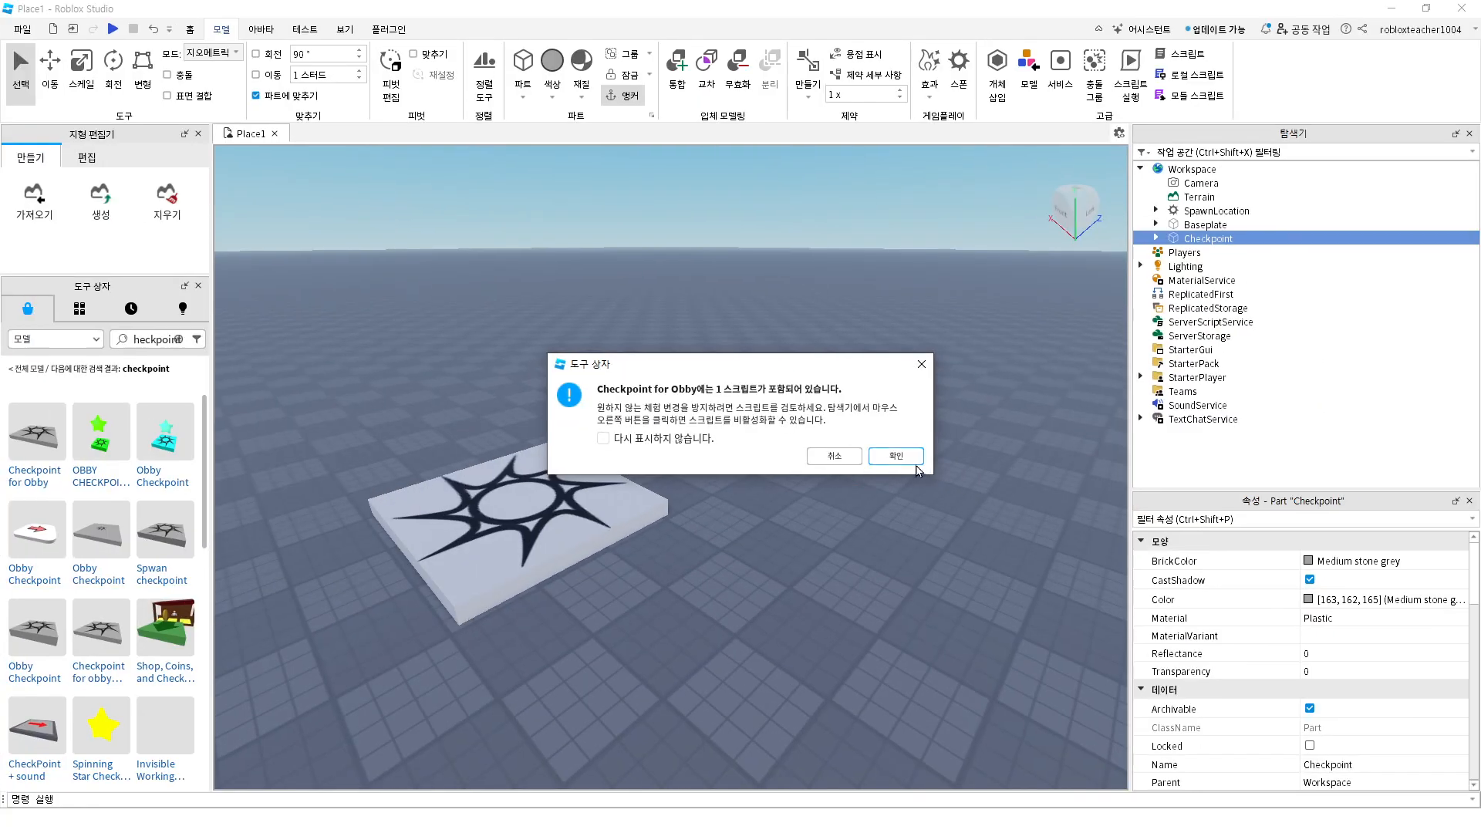
pyautogui.click(910, 457)
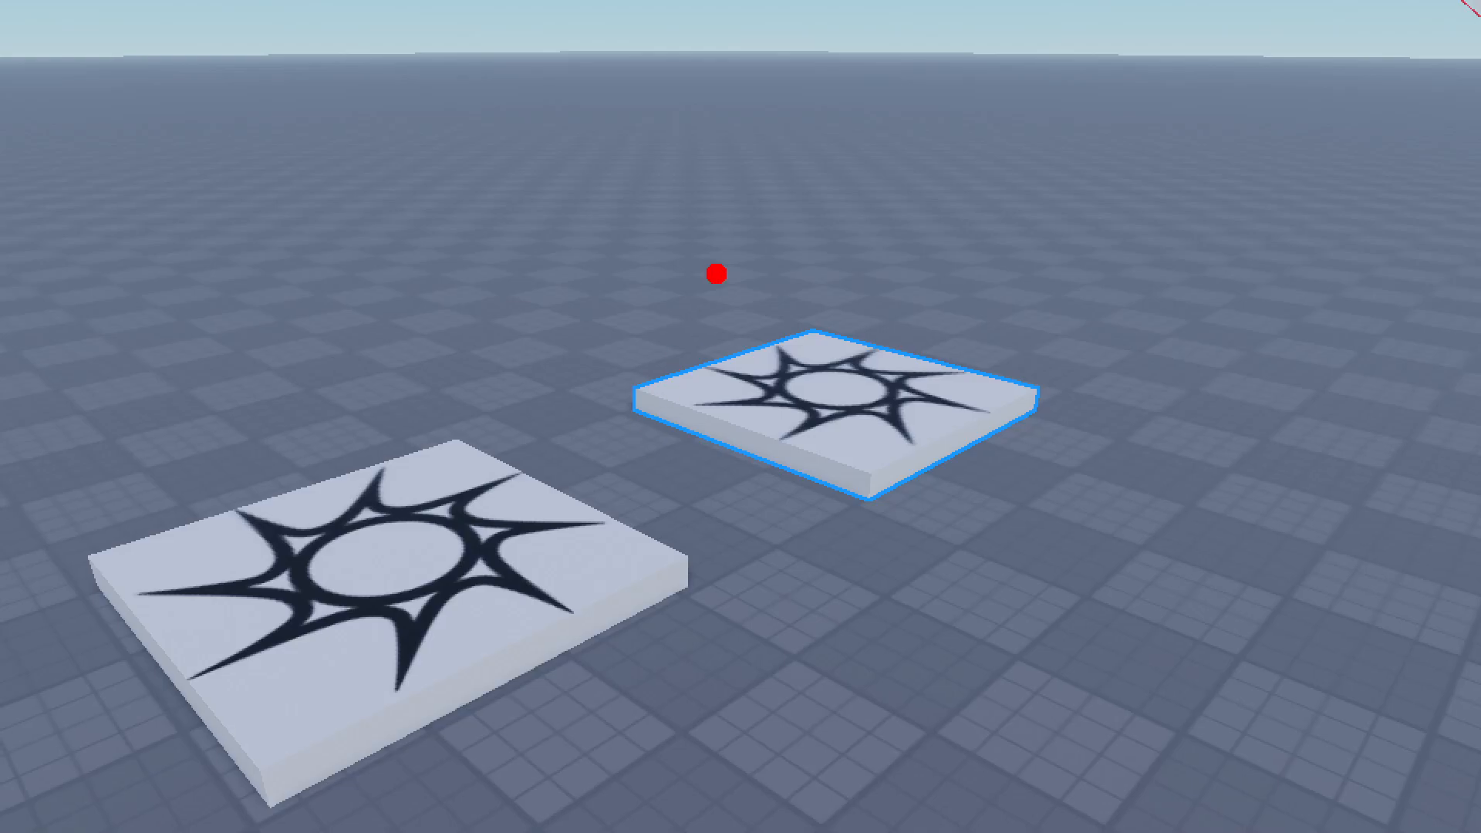
pyautogui.moveTo(770, 101); pyautogui.dragTo(797, 312)
pyautogui.moveTo(724, 266); pyautogui.dragTo(891, 232)
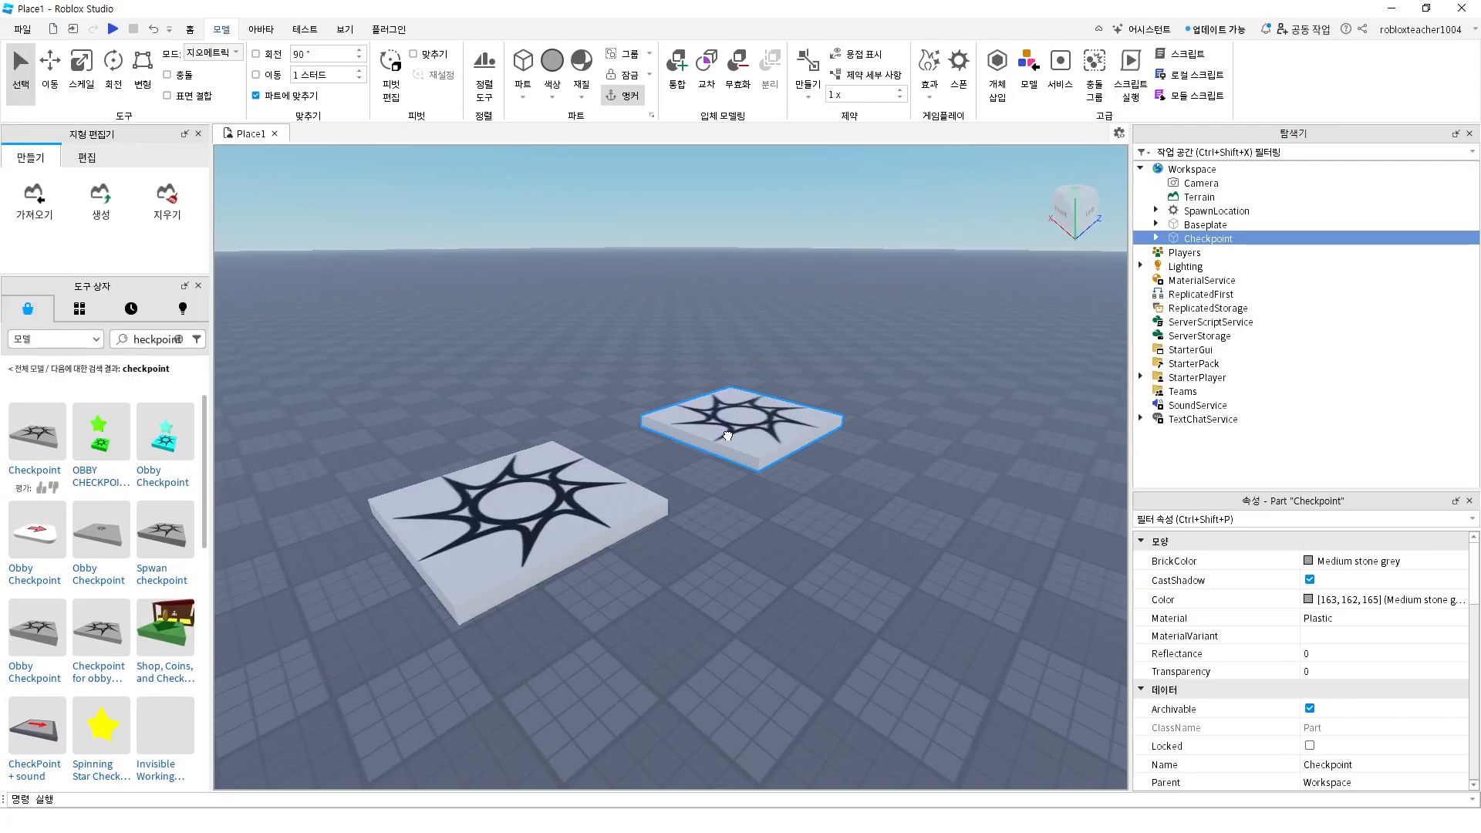
# Try to apply a dark blue colour to the checkpoint while only its decal is selected
pyautogui.click(804, 421)
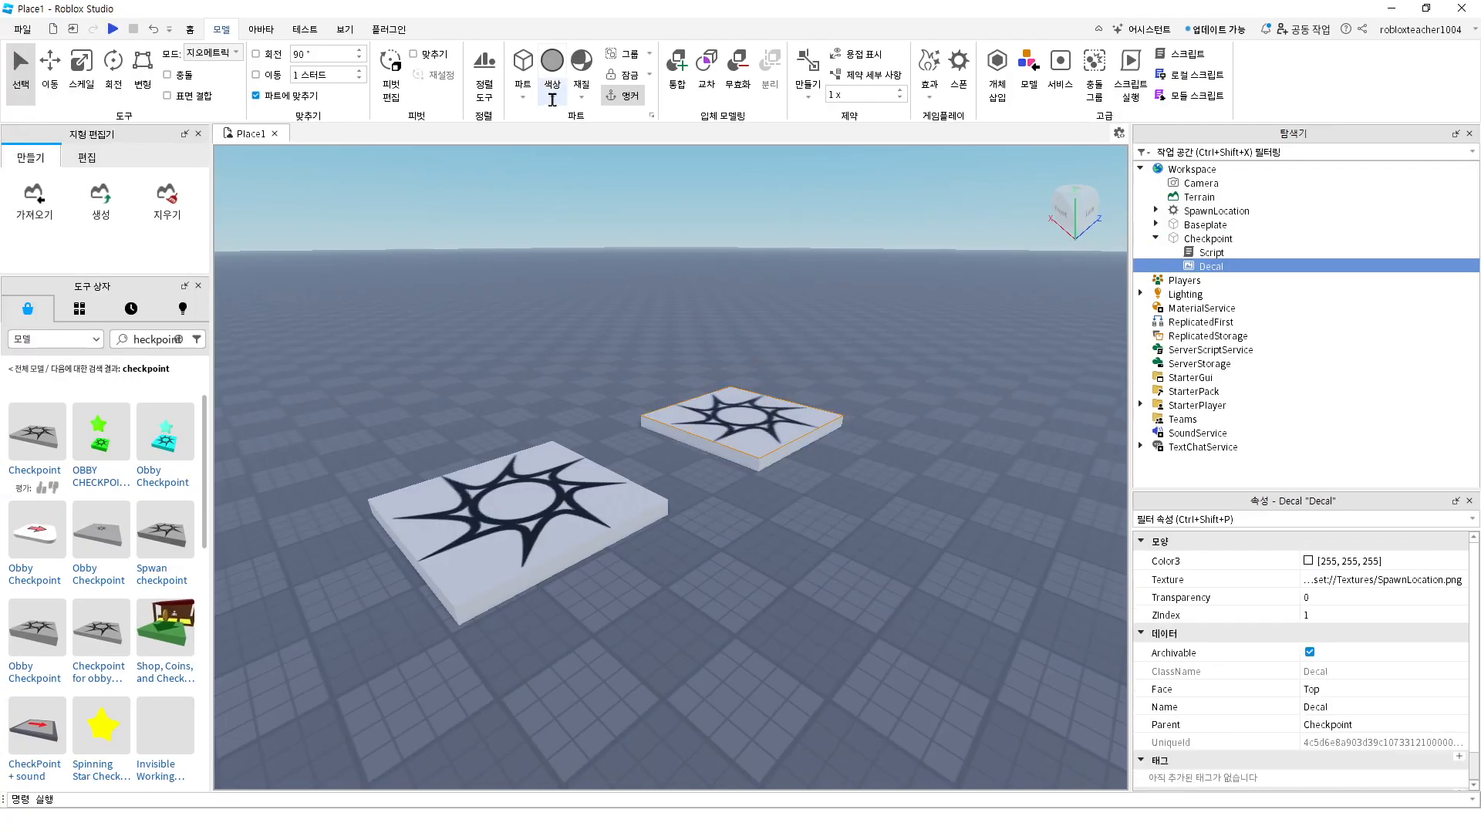
pyautogui.click(552, 77)
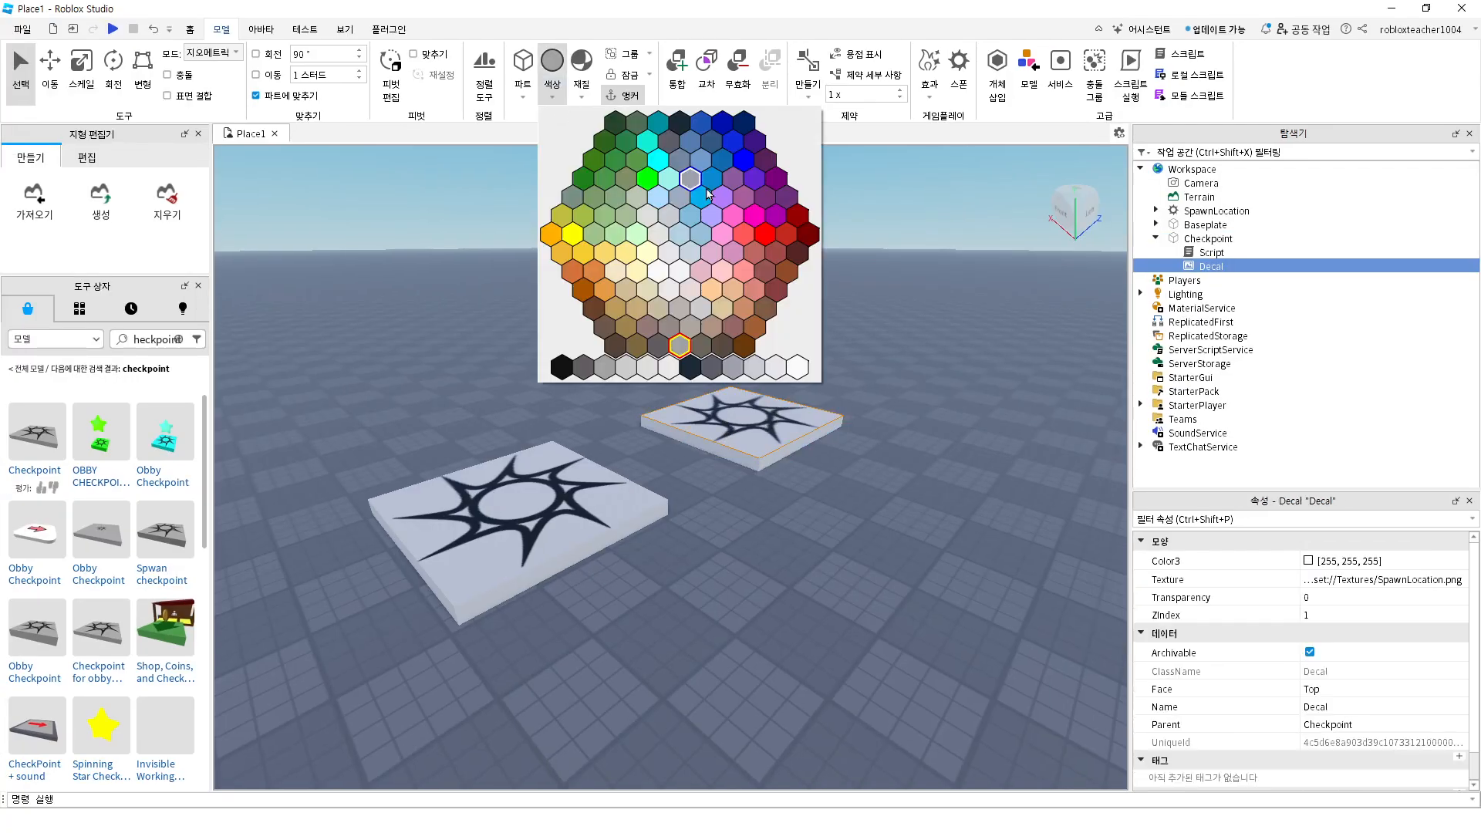
pyautogui.click(723, 123)
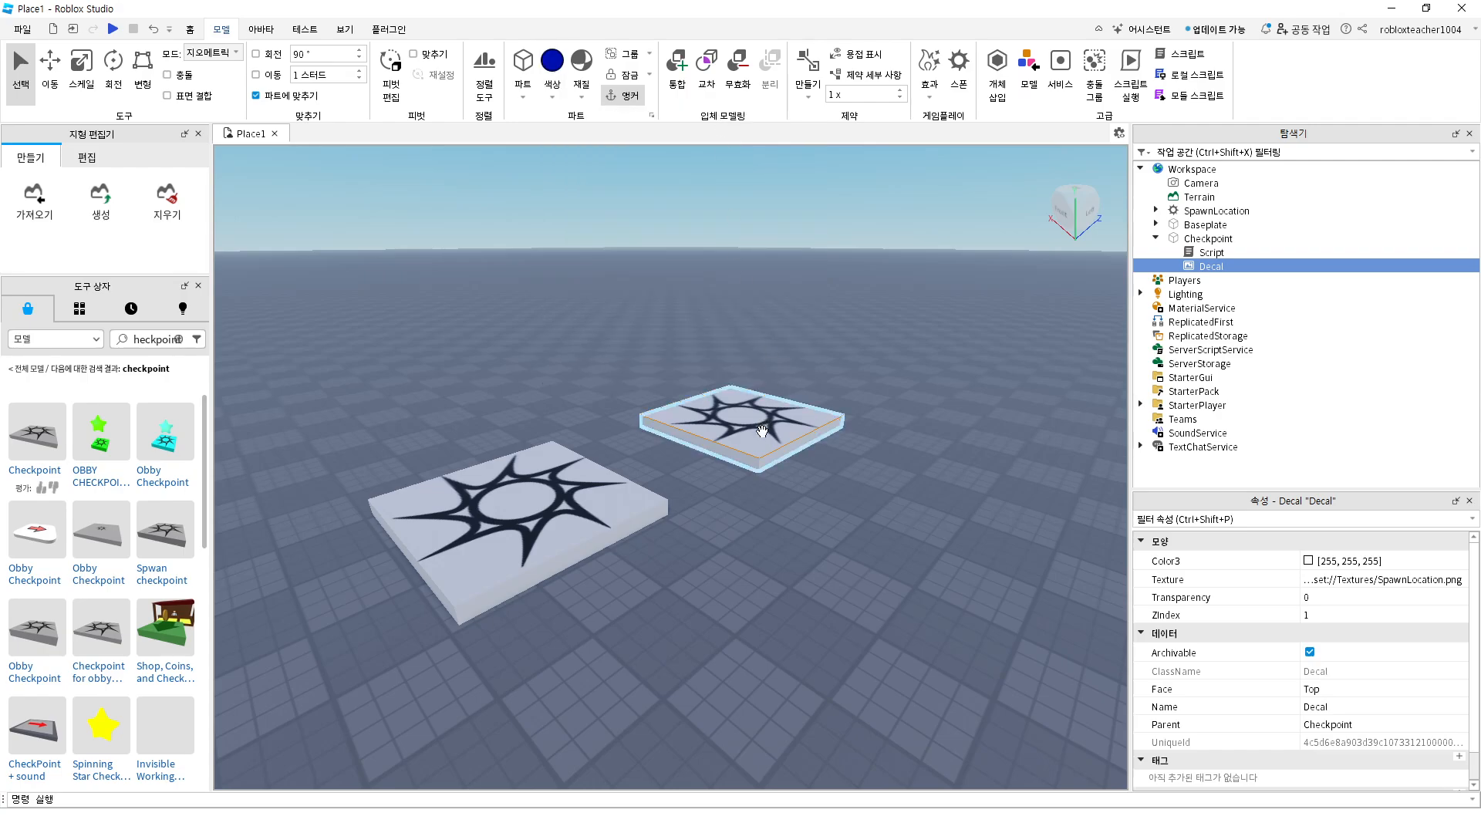
pyautogui.click(802, 304)
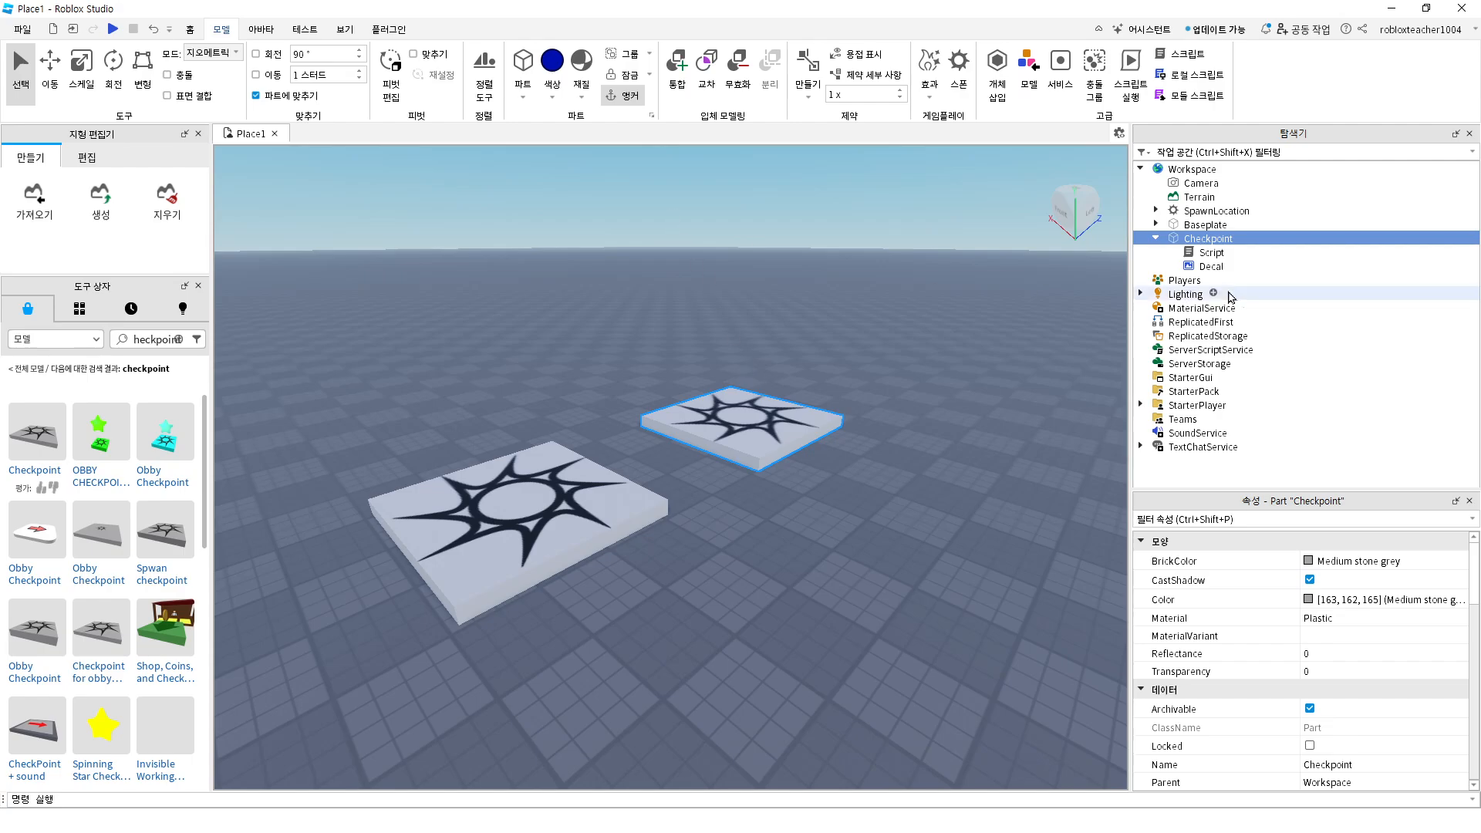
# Select the Checkpoint part instead of its decal and colour it Deep blue
pyautogui.click(762, 429)
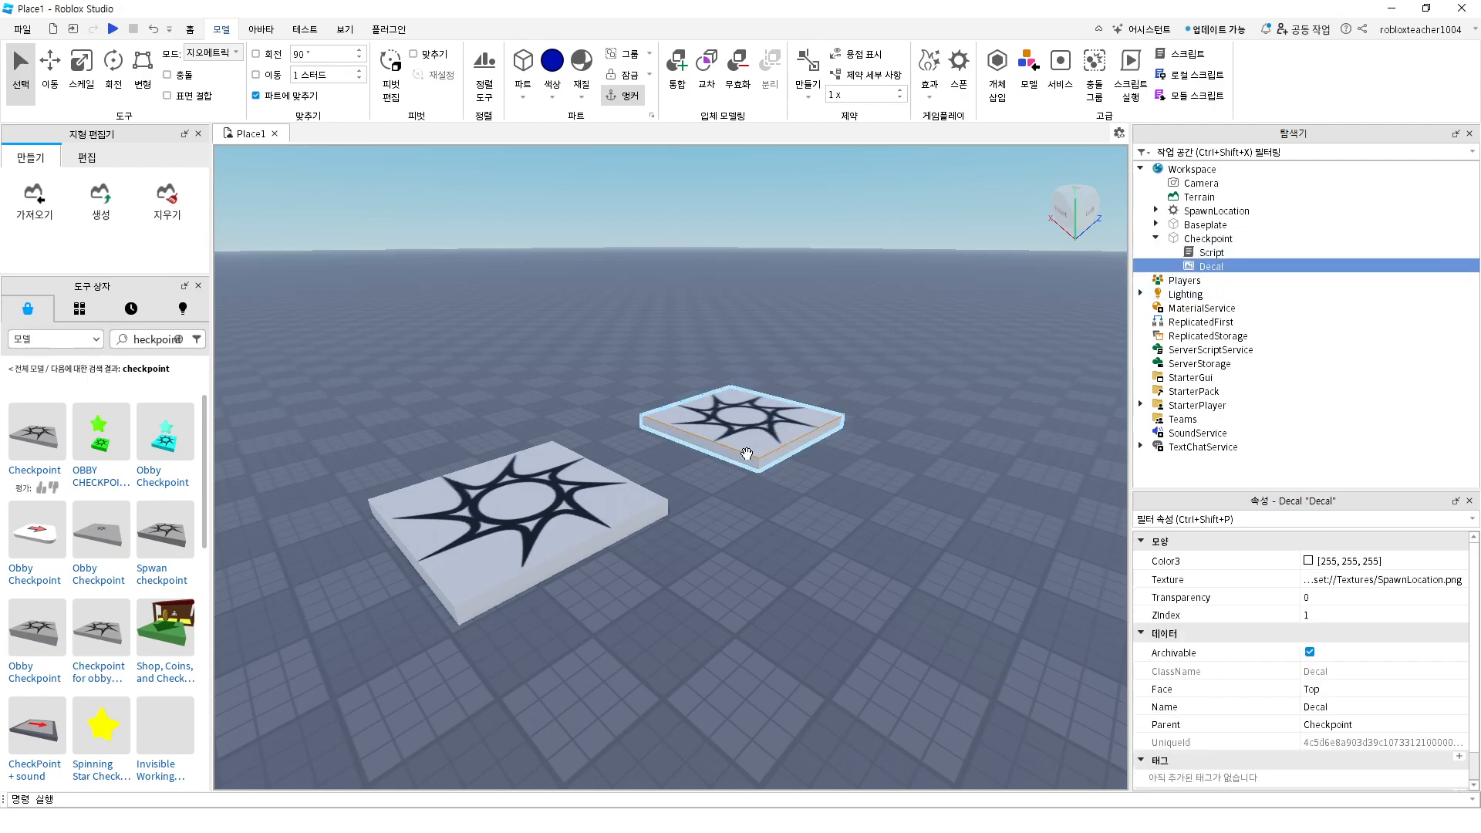
pyautogui.click(750, 421)
pyautogui.click(851, 352)
pyautogui.click(749, 424)
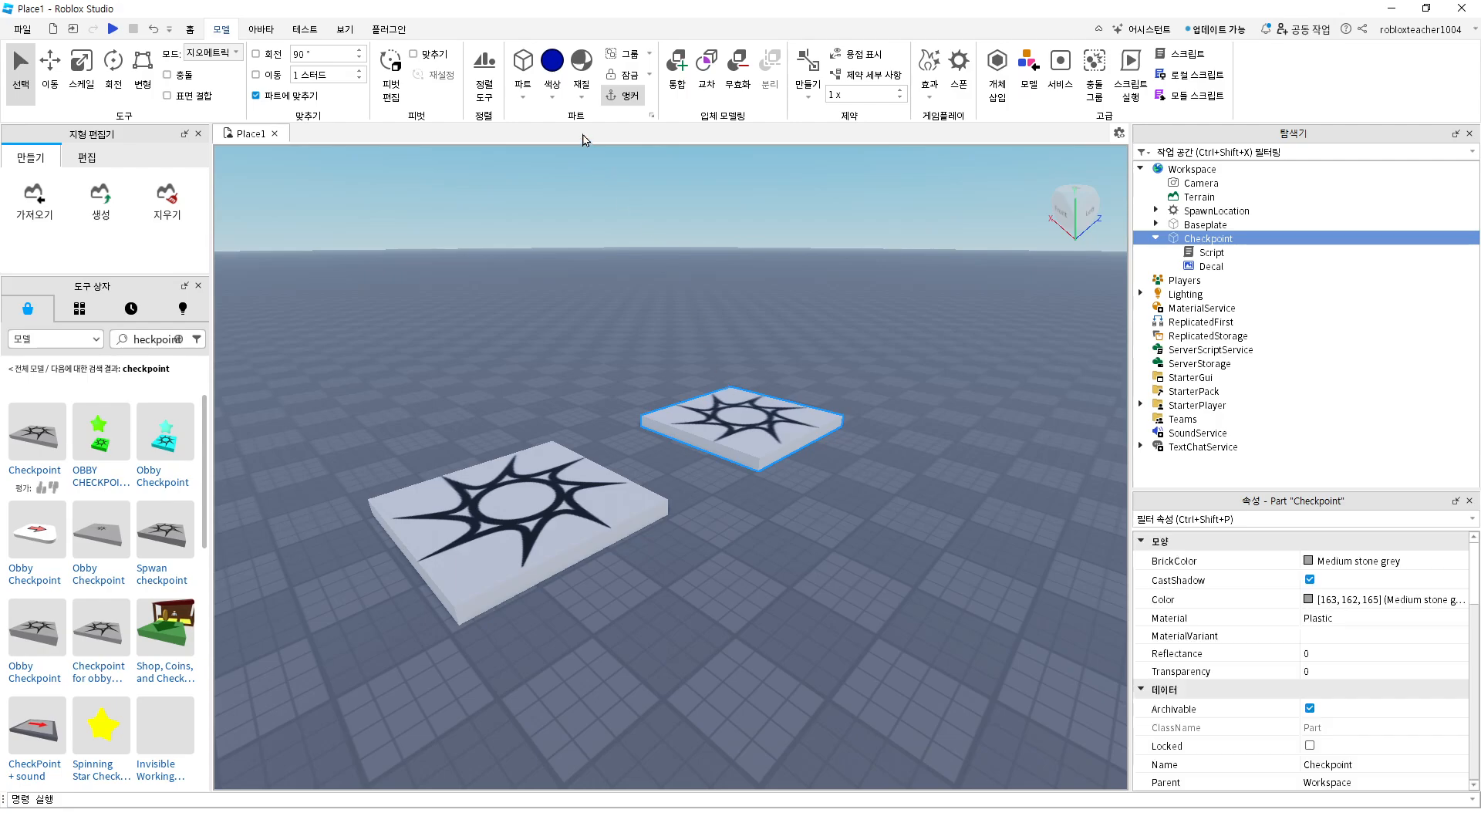
pyautogui.click(756, 437)
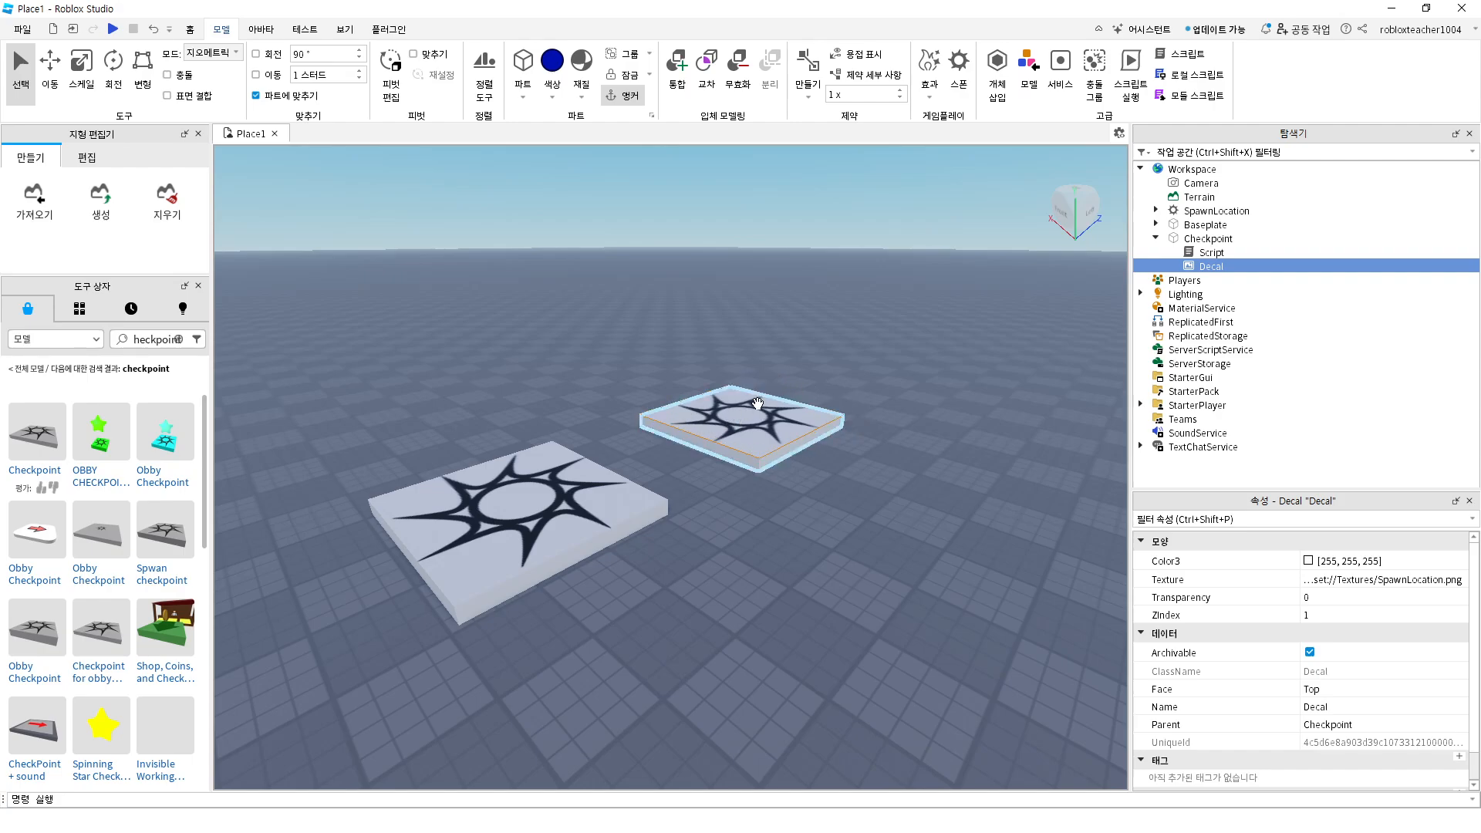
pyautogui.click(785, 483)
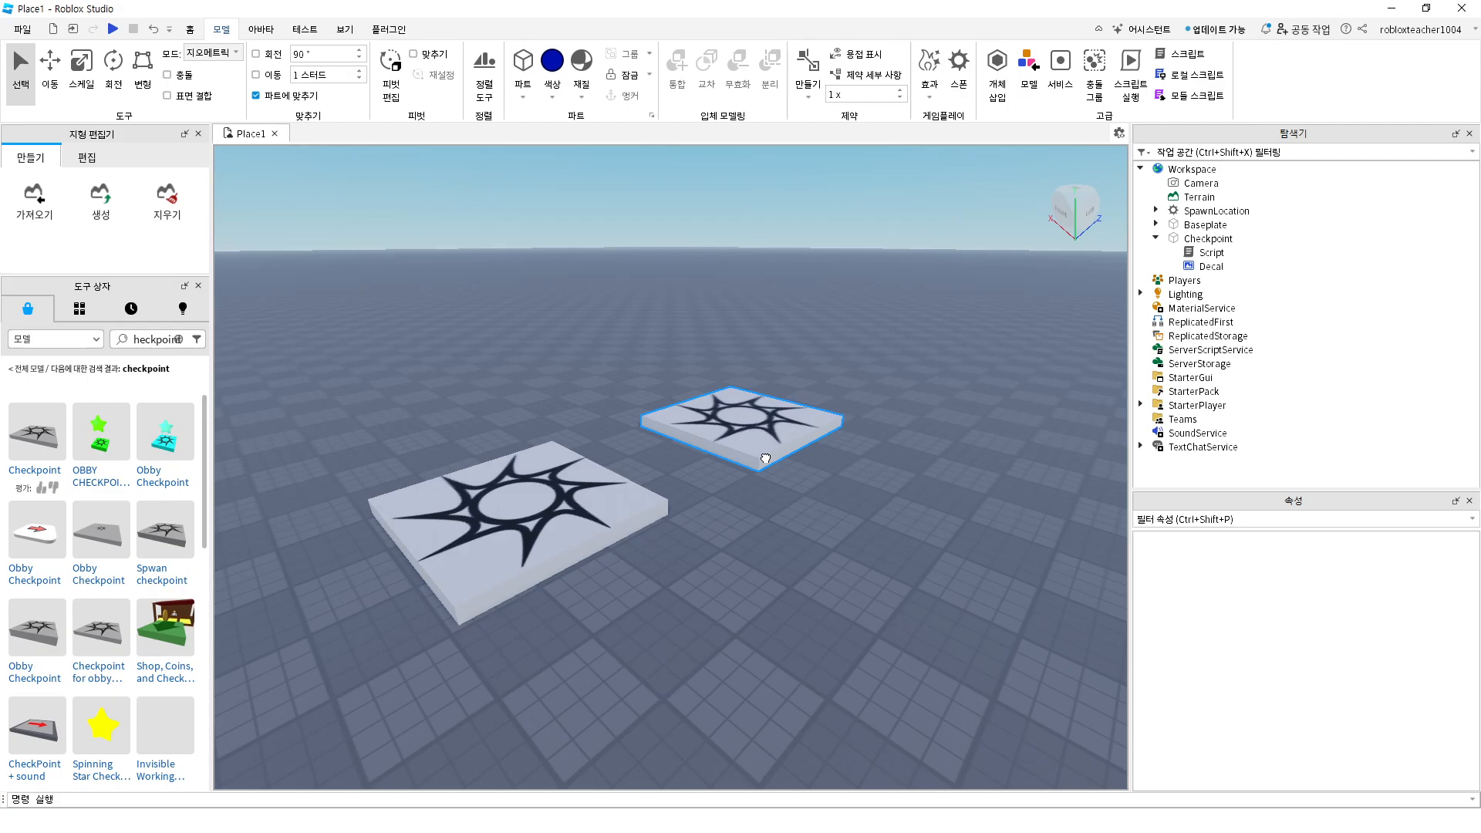
pyautogui.click(739, 453)
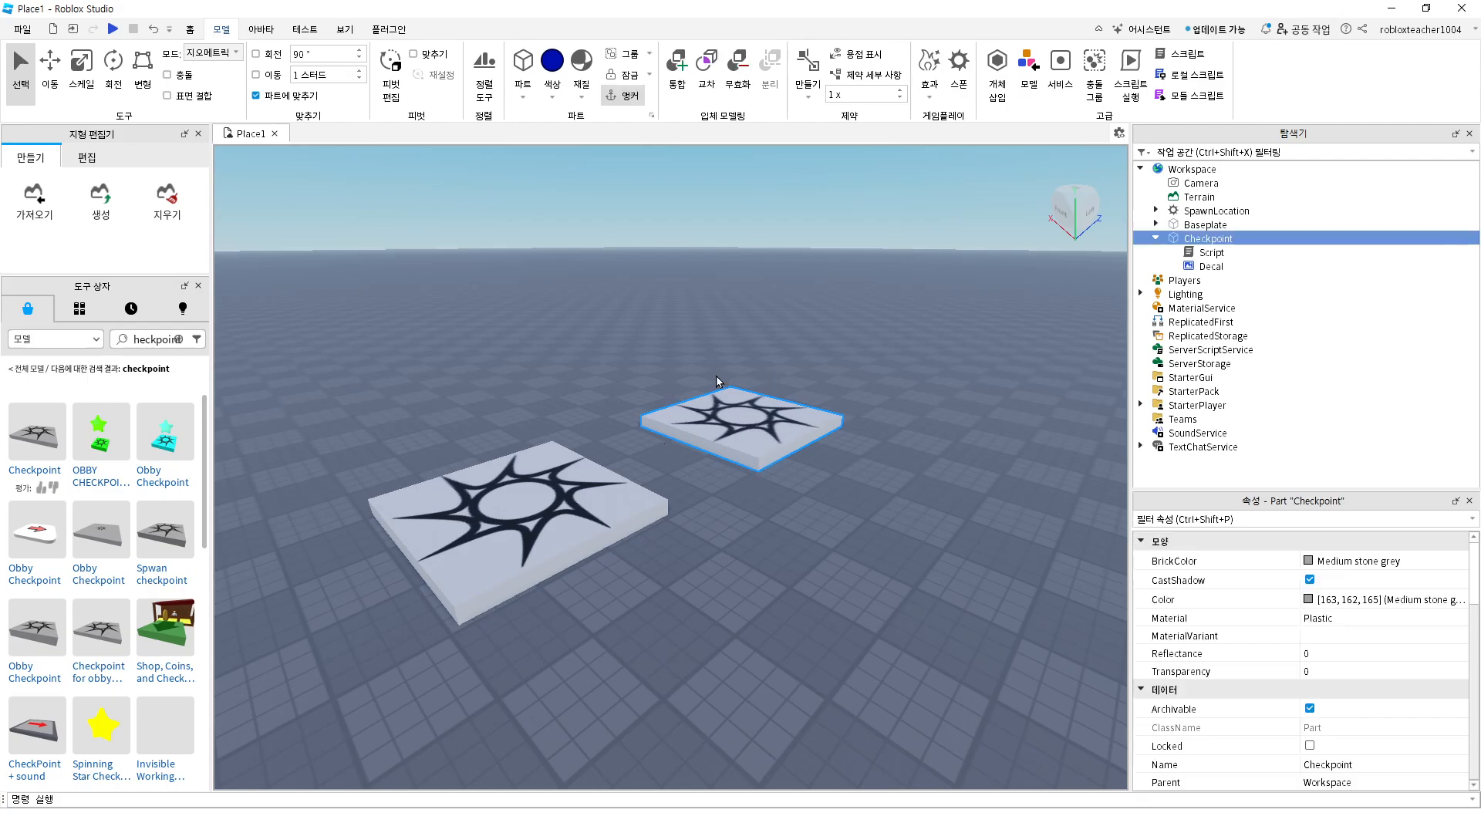
pyautogui.click(553, 96)
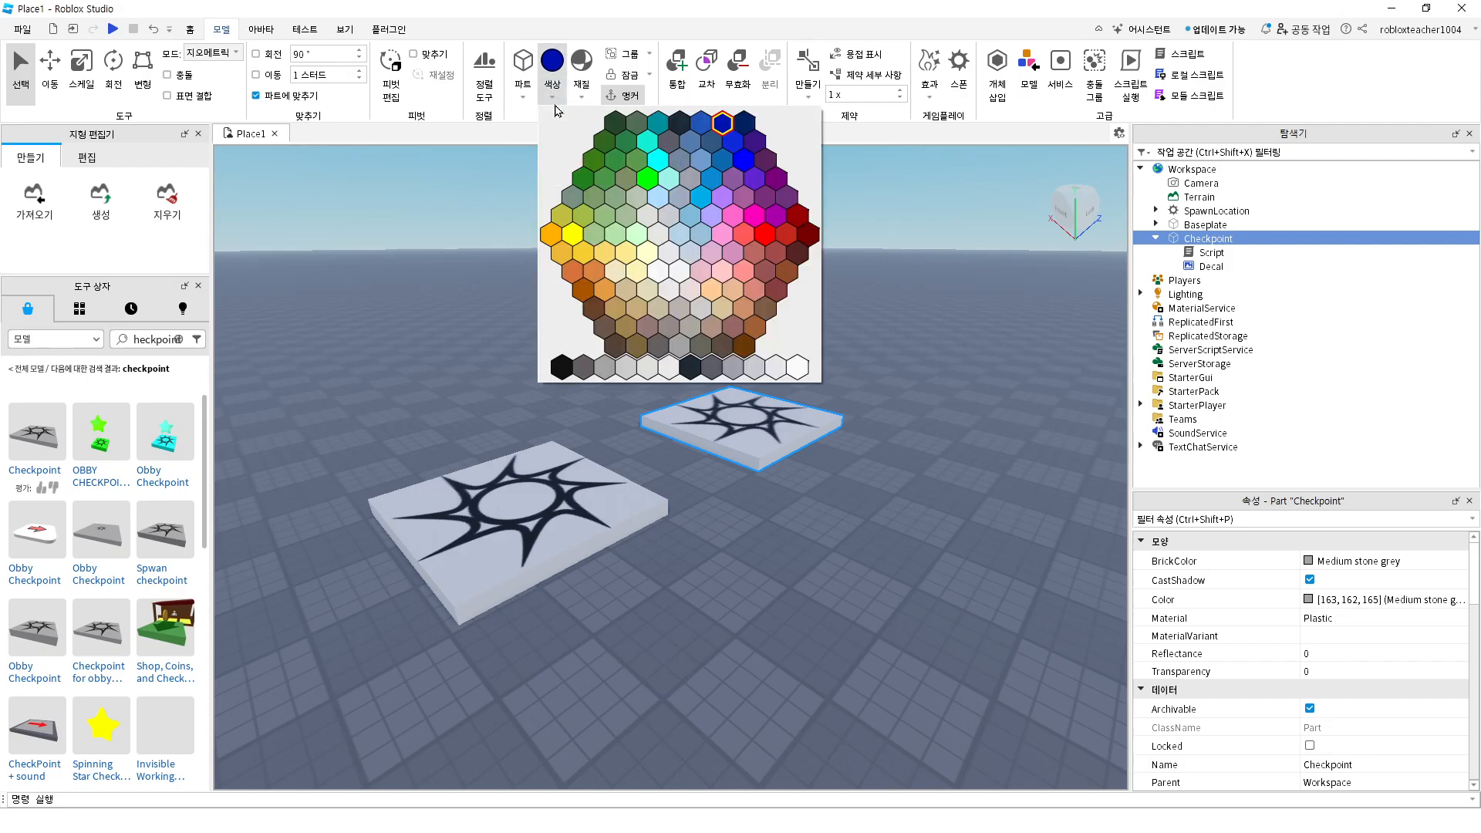
pyautogui.click(700, 122)
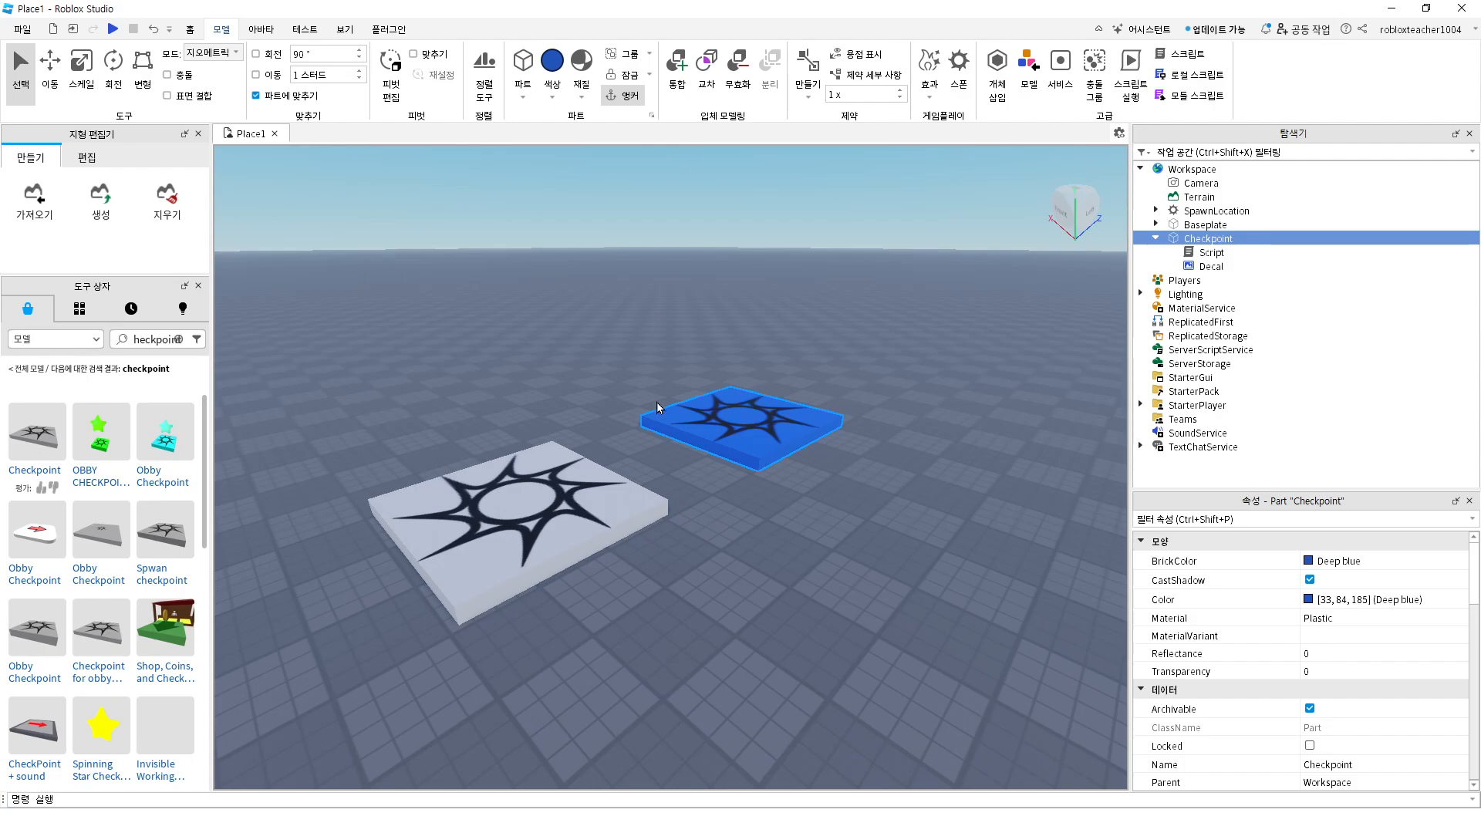
pyautogui.click(693, 431)
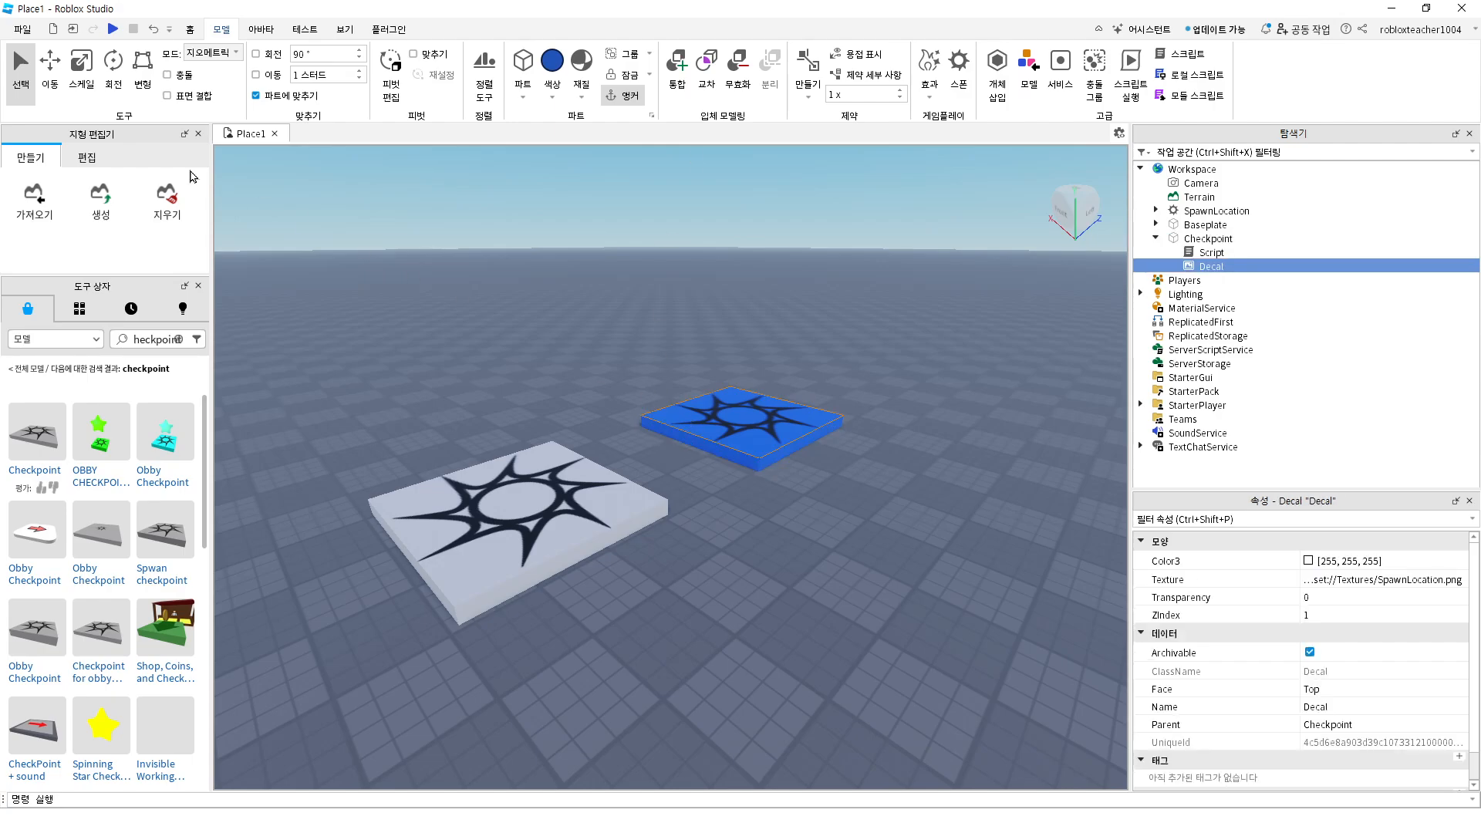
# Move the blue checkpoint about 3 studs closer to the spawn pad
pyautogui.click(60, 79)
pyautogui.click(737, 412)
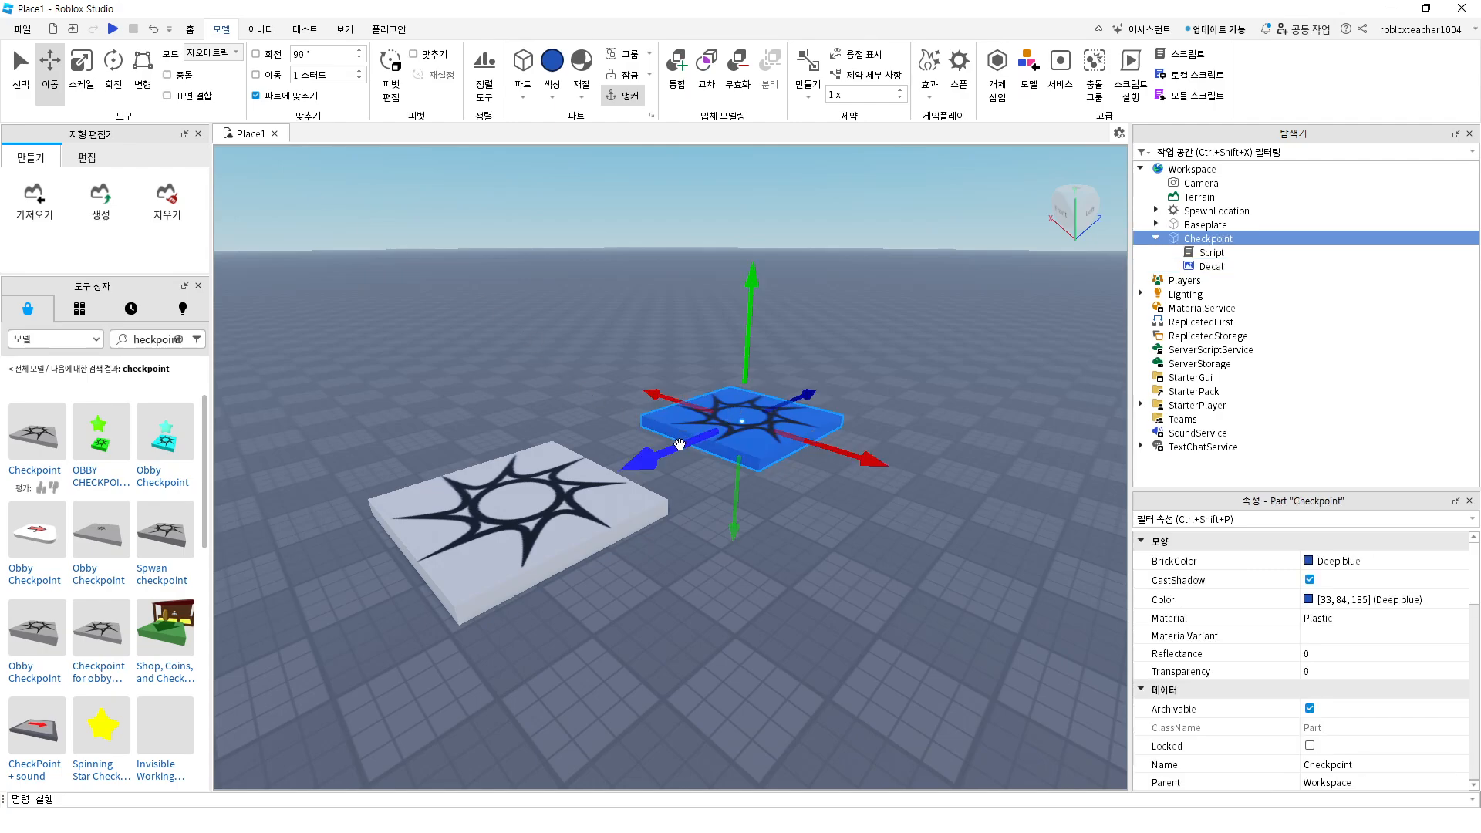
pyautogui.moveTo(677, 447); pyautogui.dragTo(643, 459)
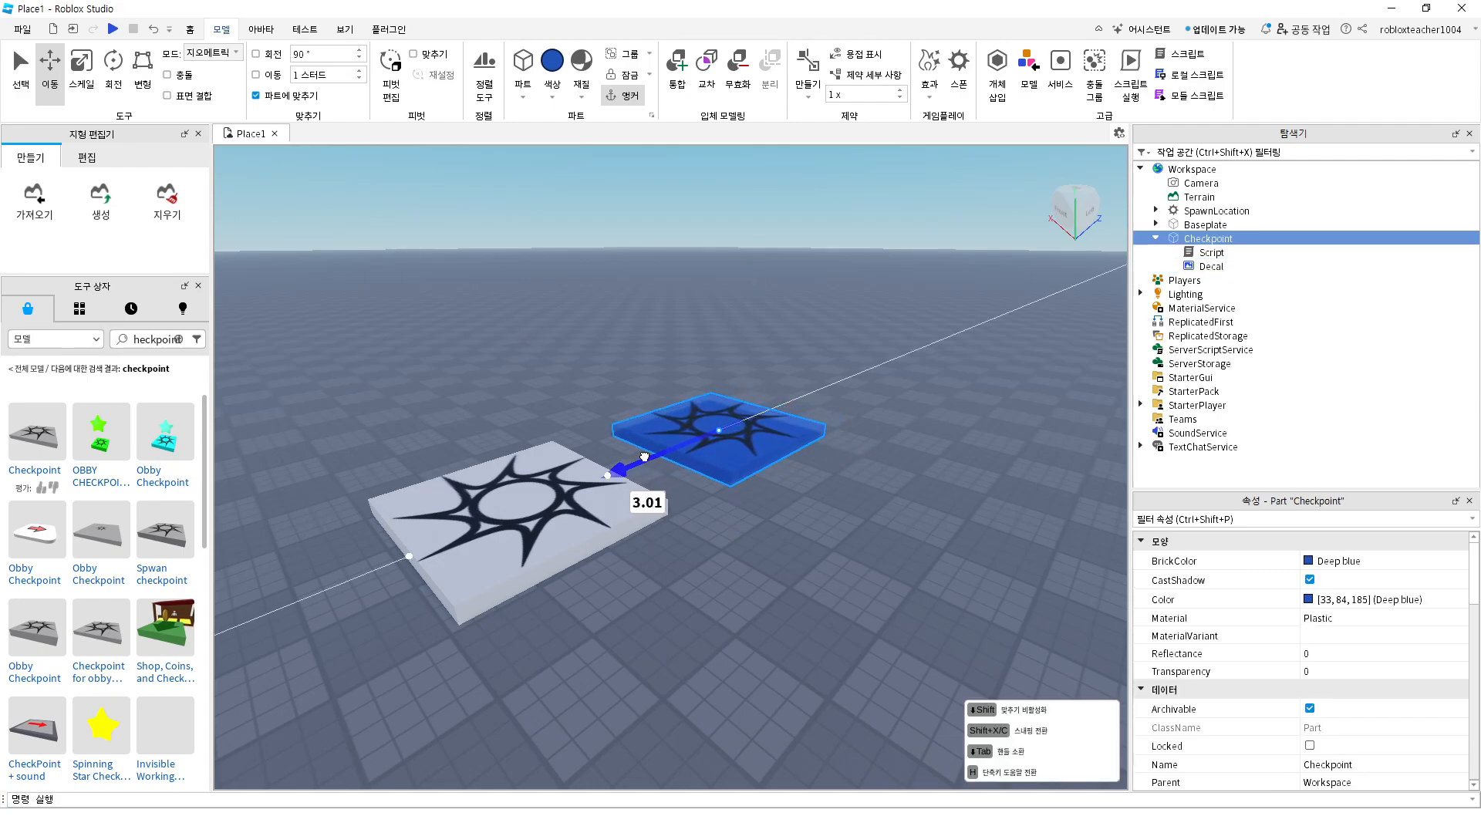
pyautogui.click(835, 505)
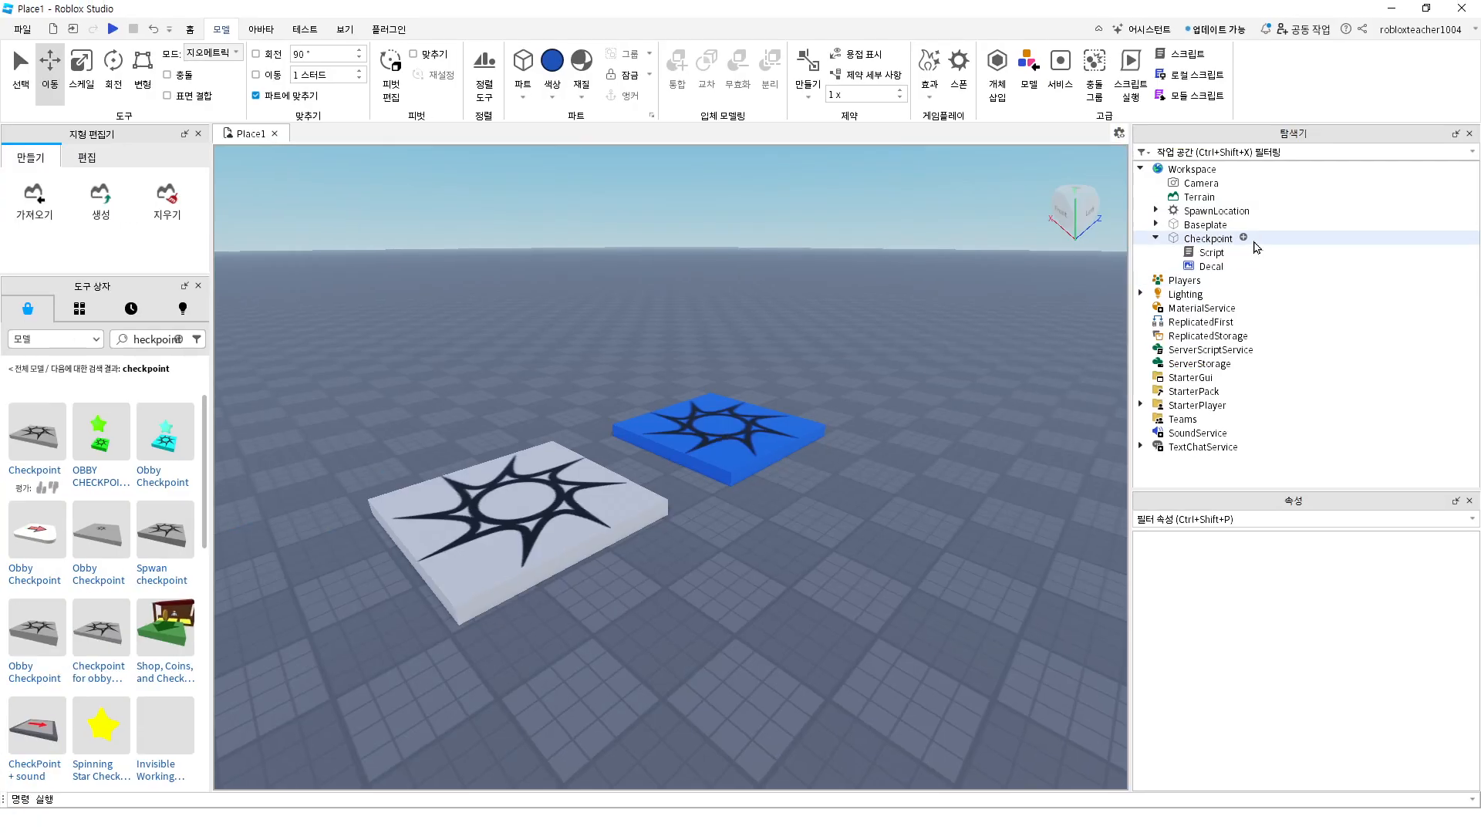
pyautogui.click(934, 325)
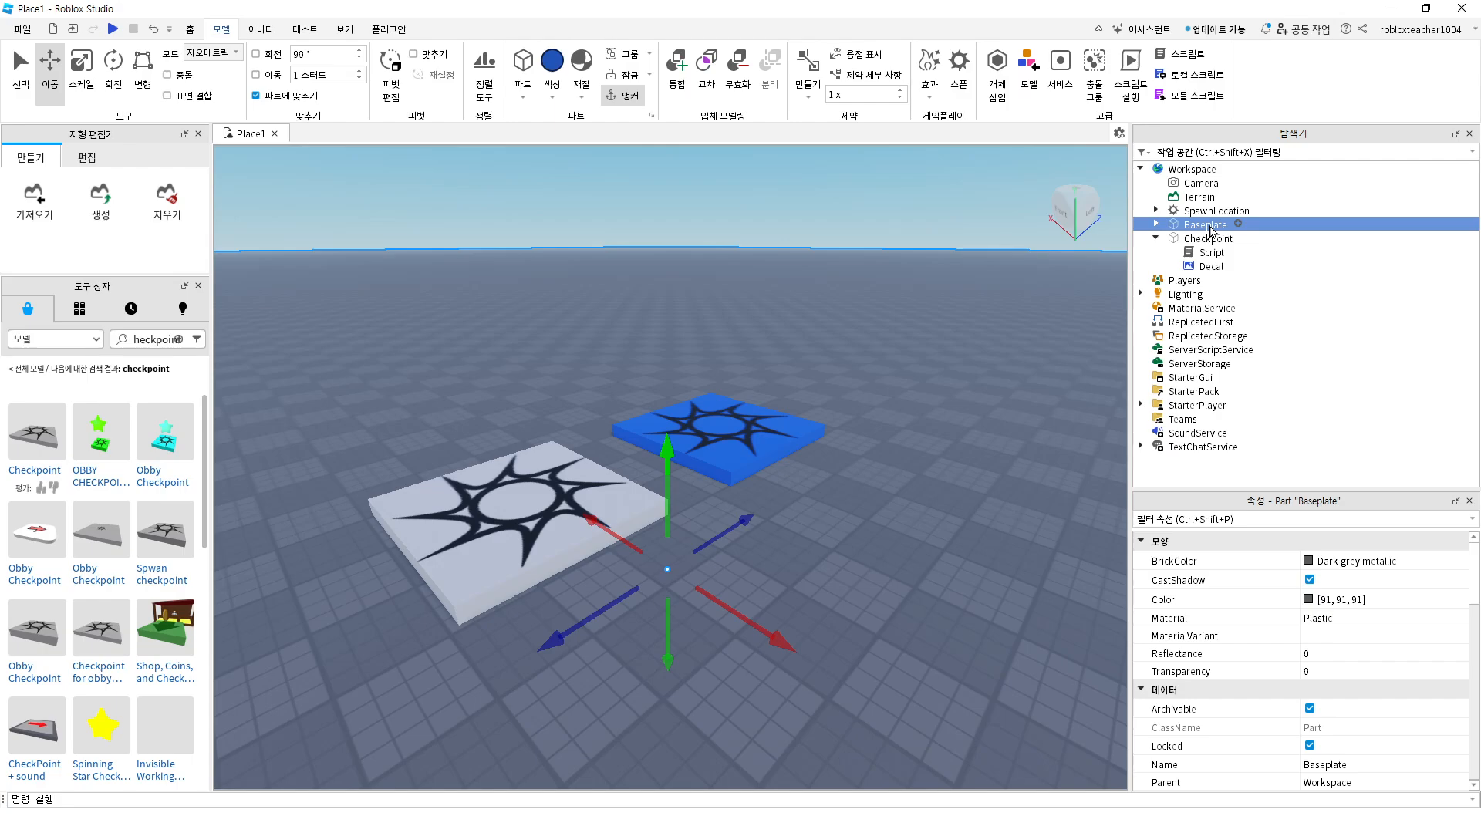
pyautogui.rightClick(1212, 231)
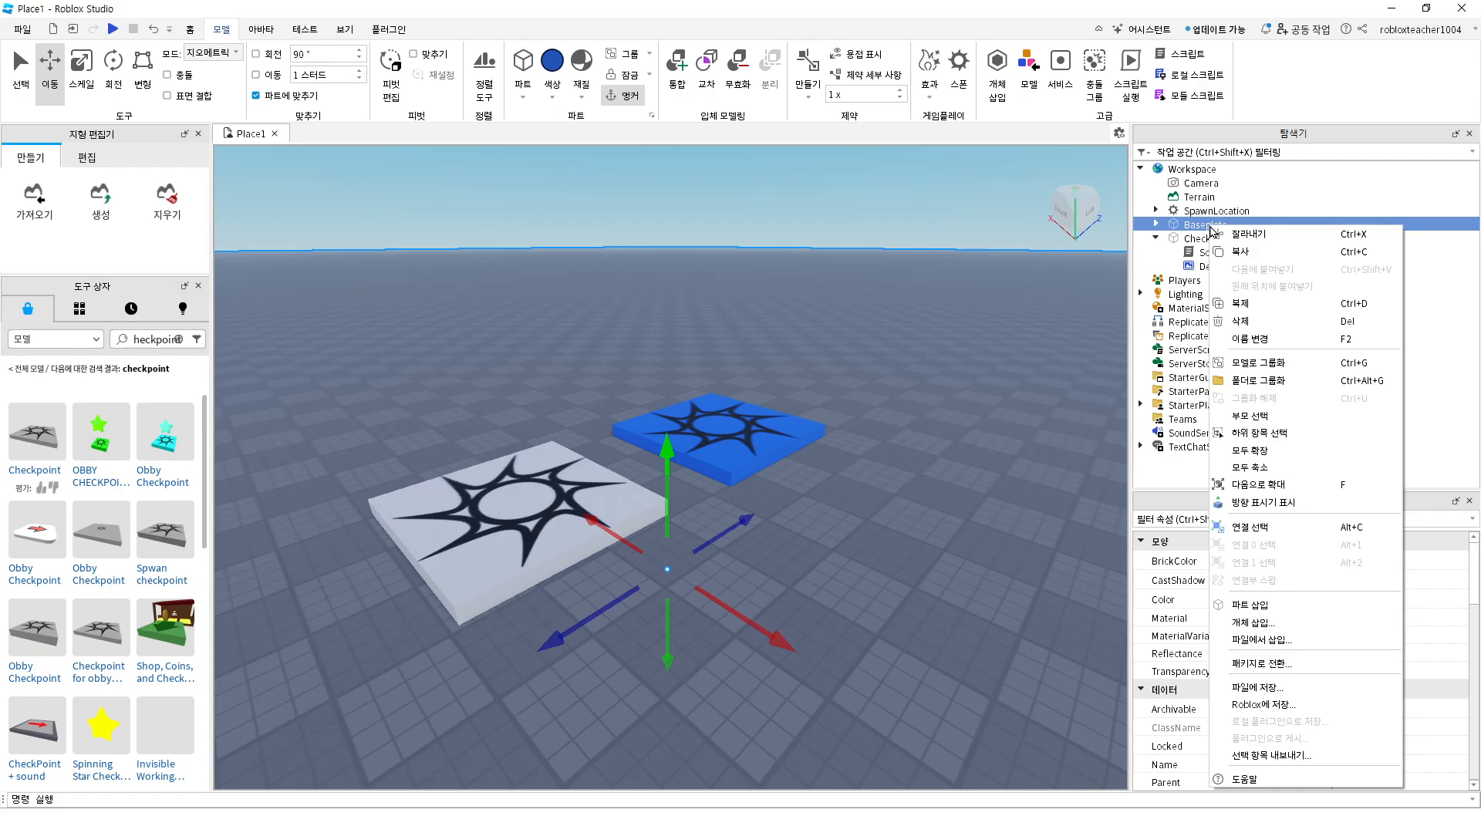
pyautogui.click(1241, 323)
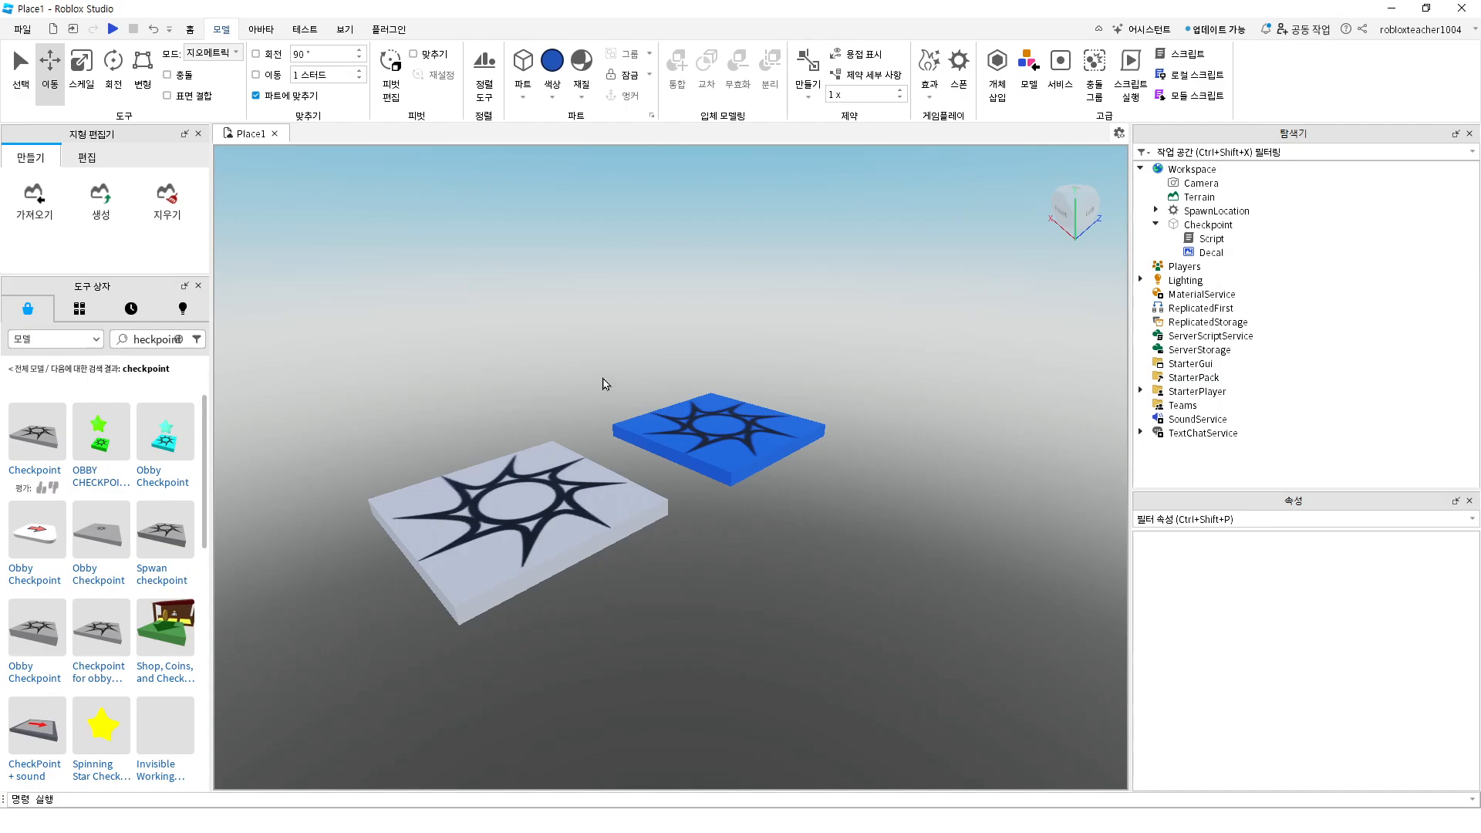
pyautogui.hotkey('ctrl', 'z')
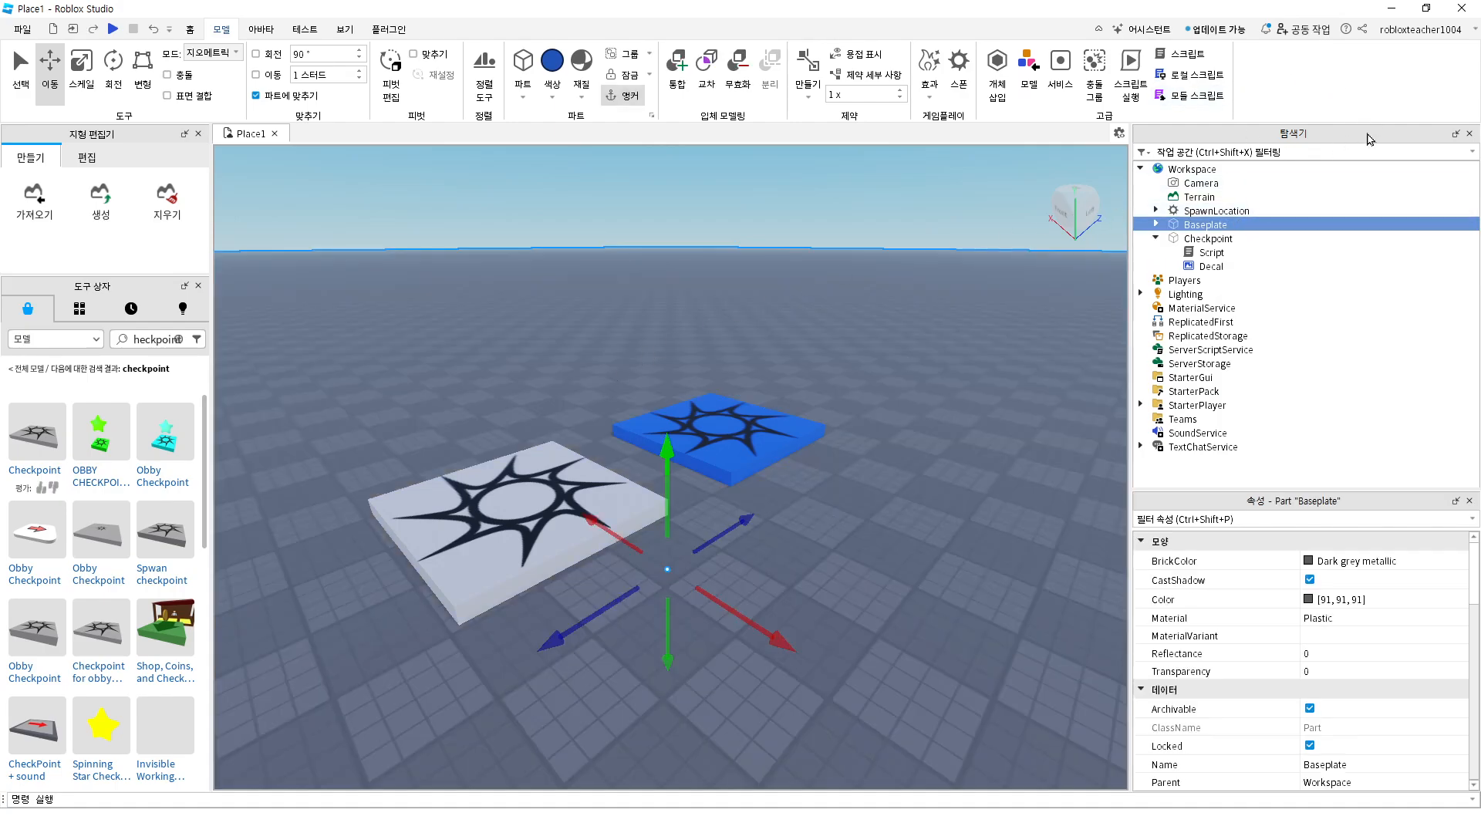
# Delete the Baseplate from the Workspace so the pads float in empty space
pyautogui.rightClick(1208, 226)
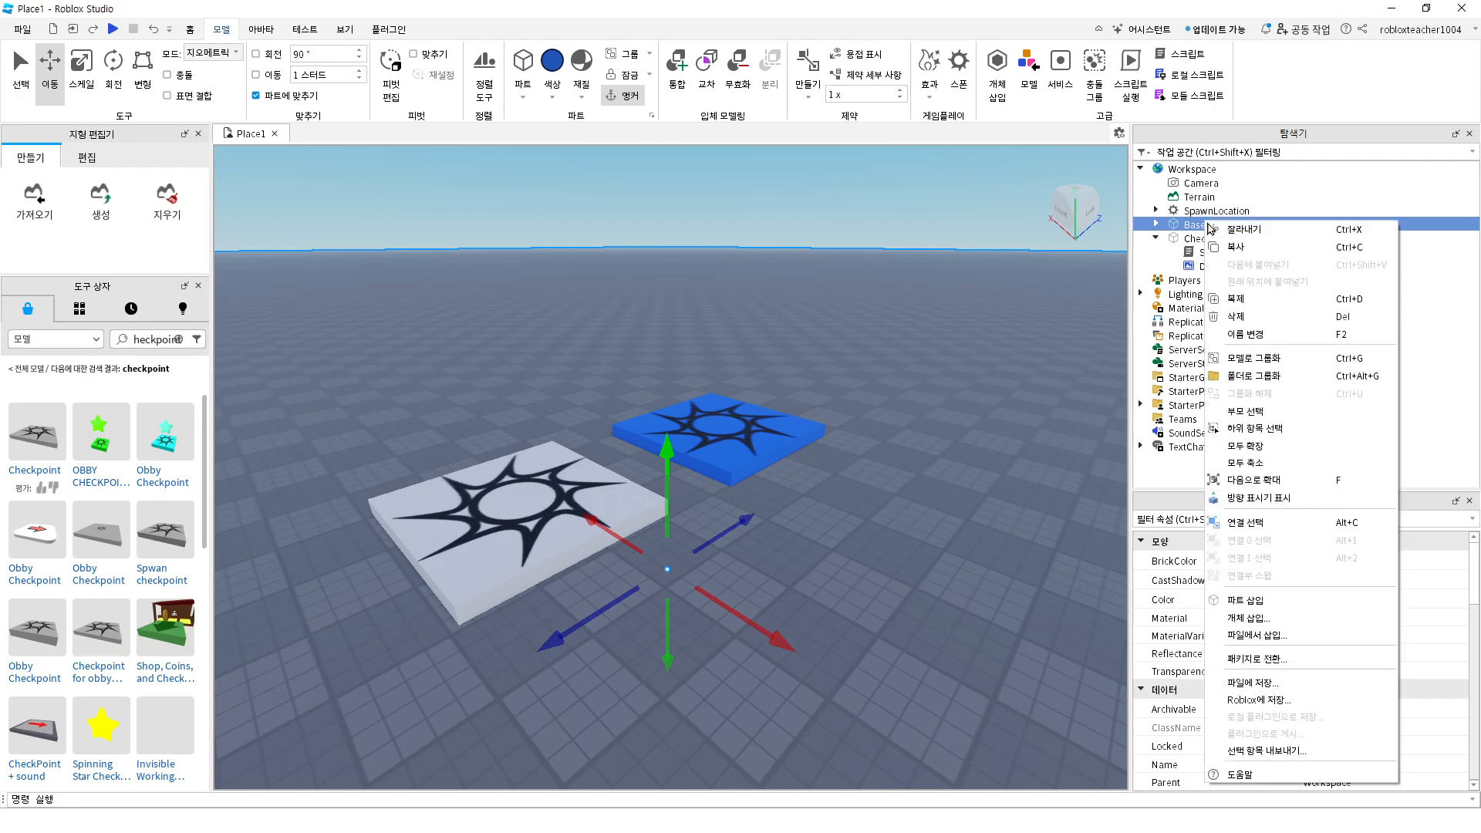
pyautogui.click(1237, 315)
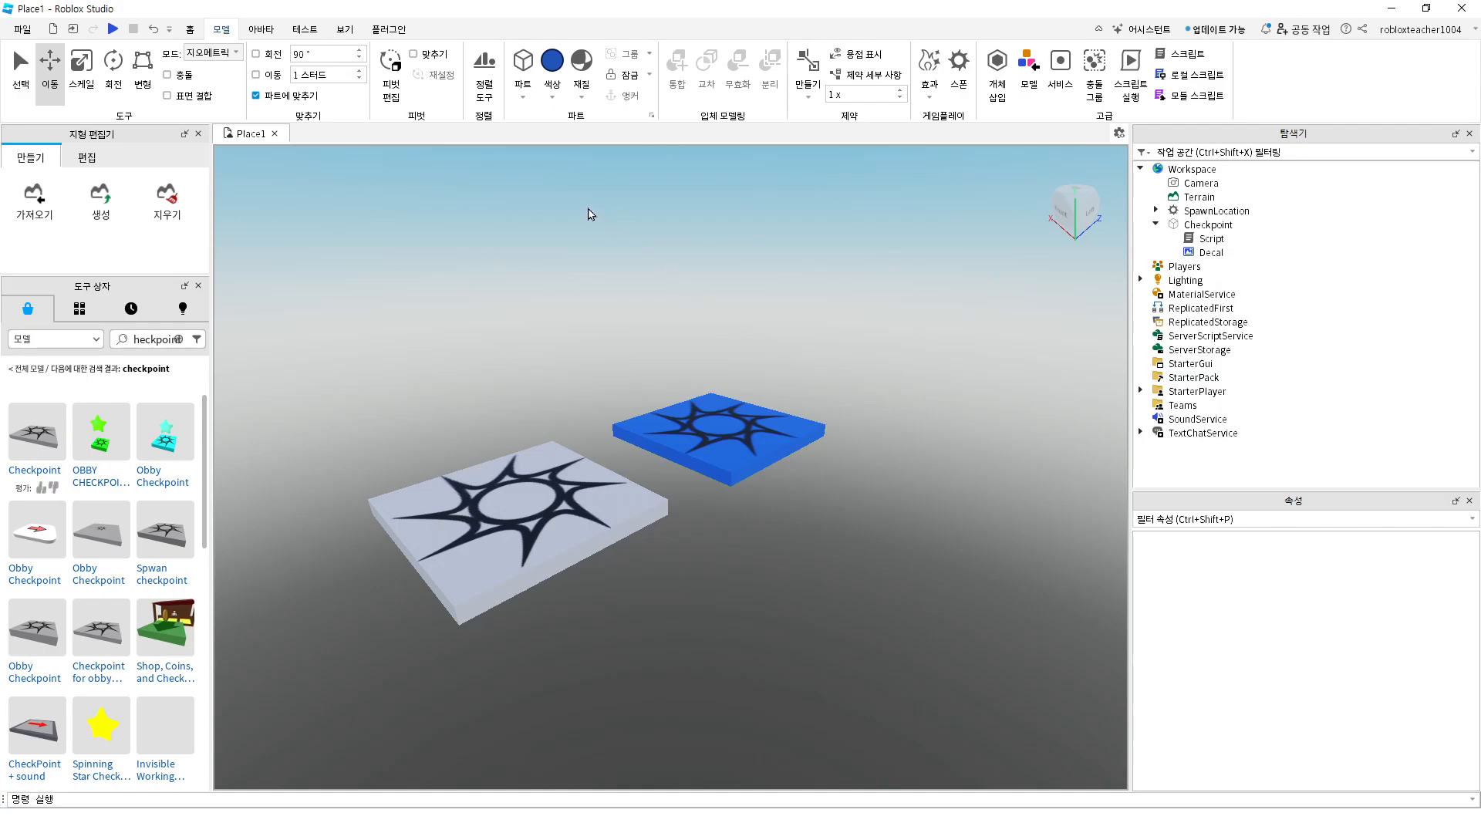
# Start a playtest and make the character run and jump around the spawn pad, going over its edge
pyautogui.click(189, 30)
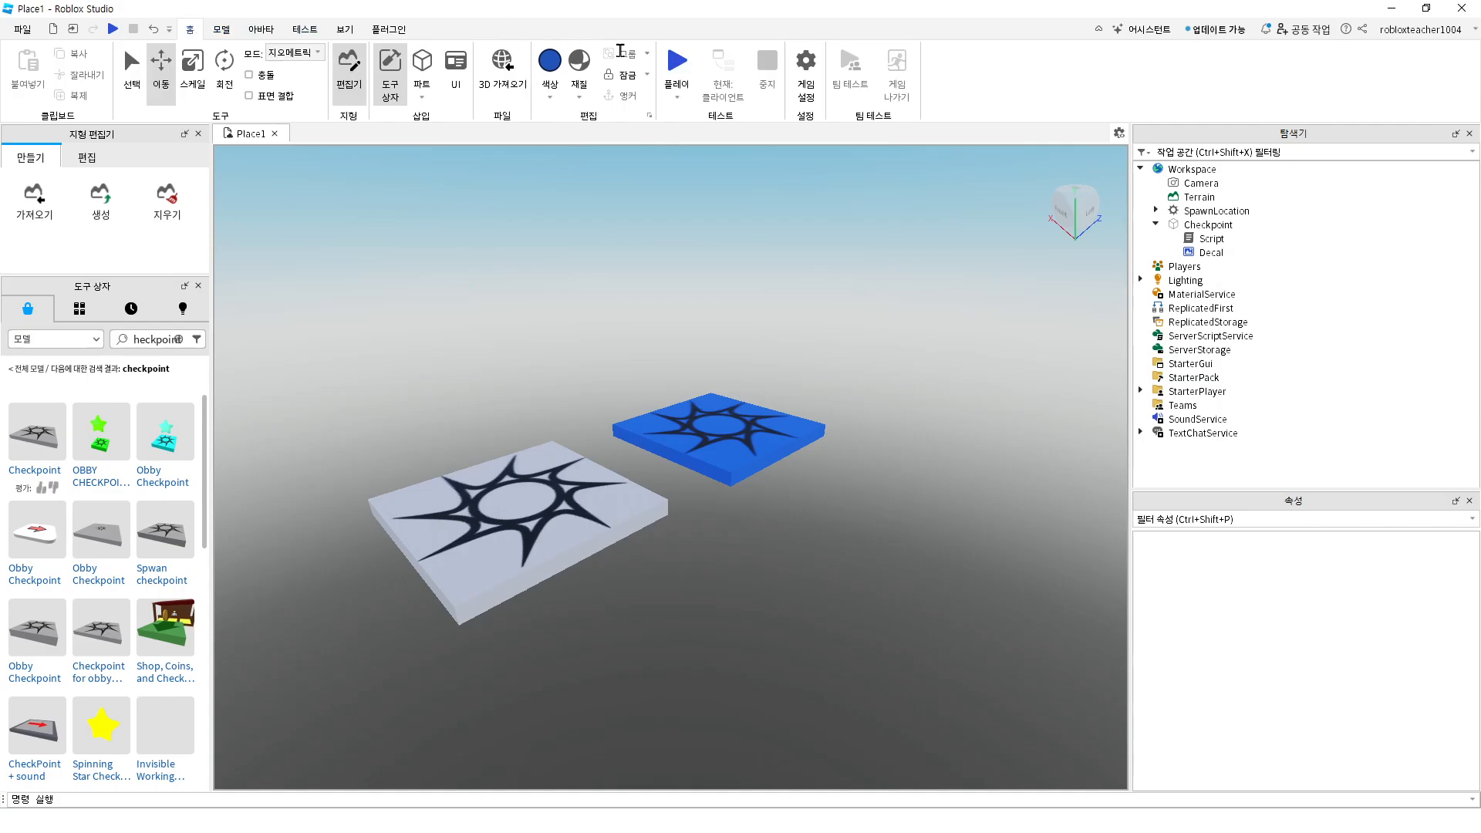
pyautogui.click(684, 51)
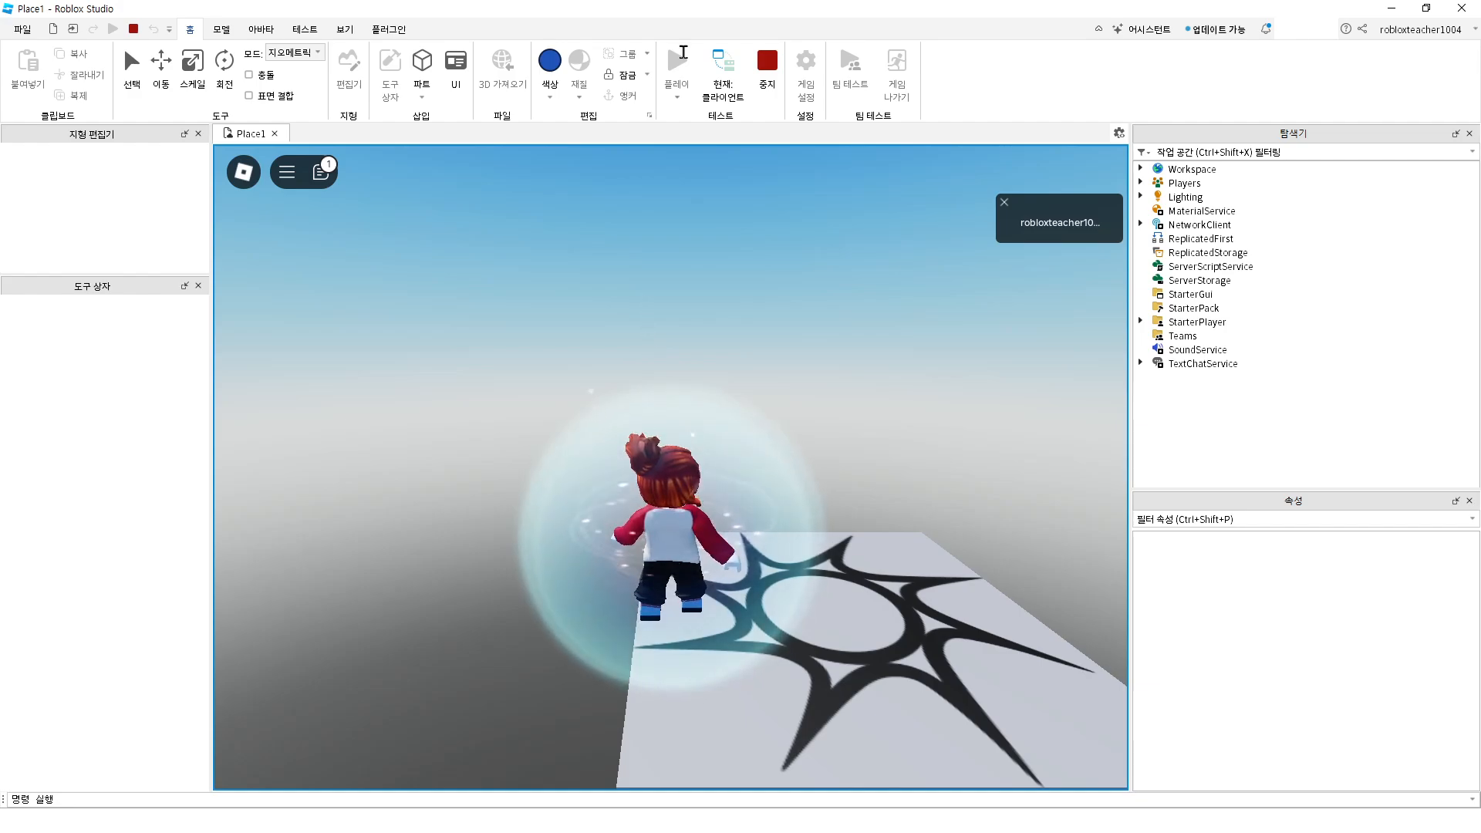
pyautogui.press('d')
pyautogui.press('space')
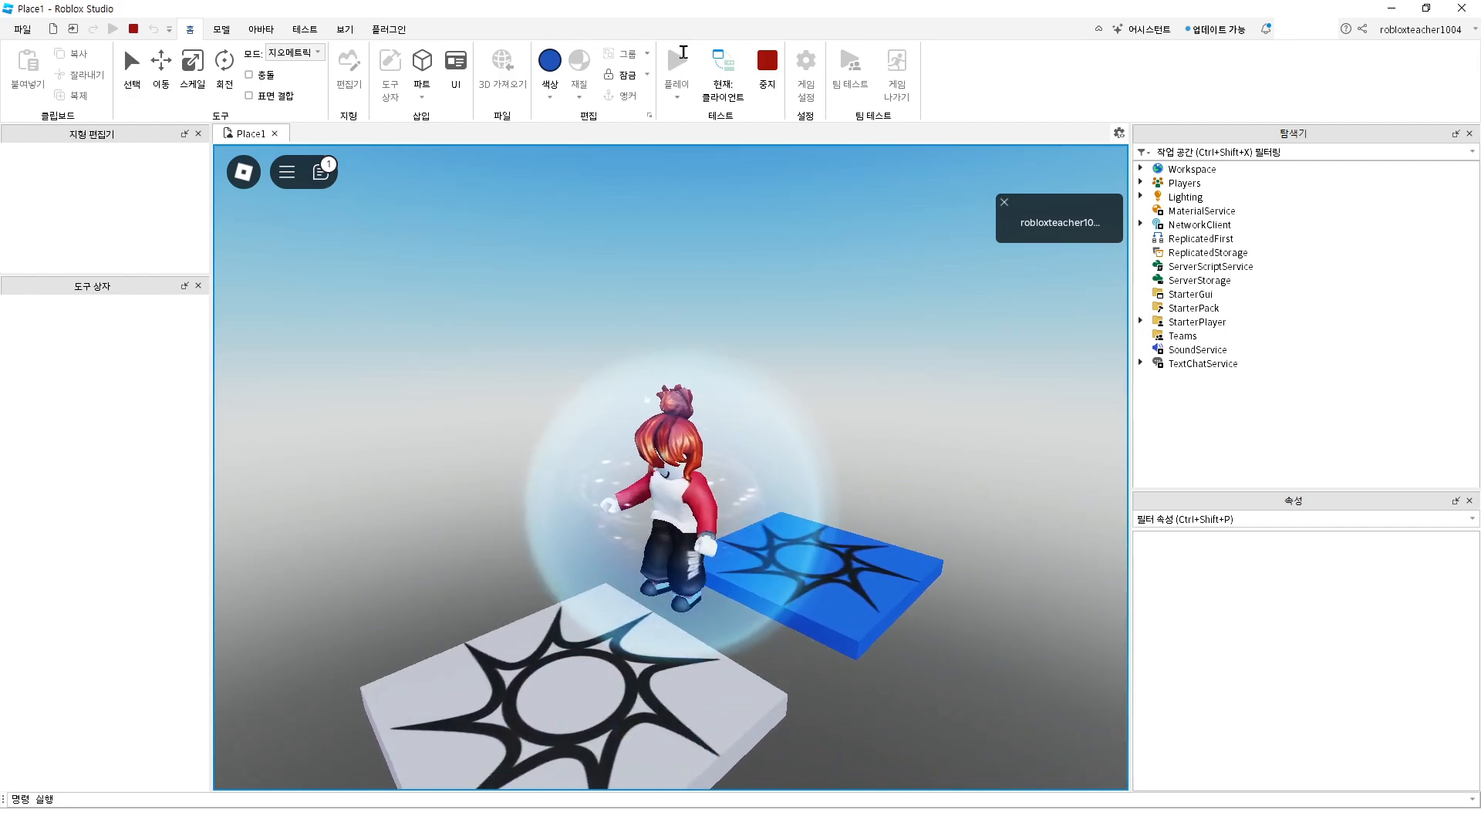
pyautogui.press('space')
pyautogui.press('s')
pyautogui.press('d')
pyautogui.press('w')
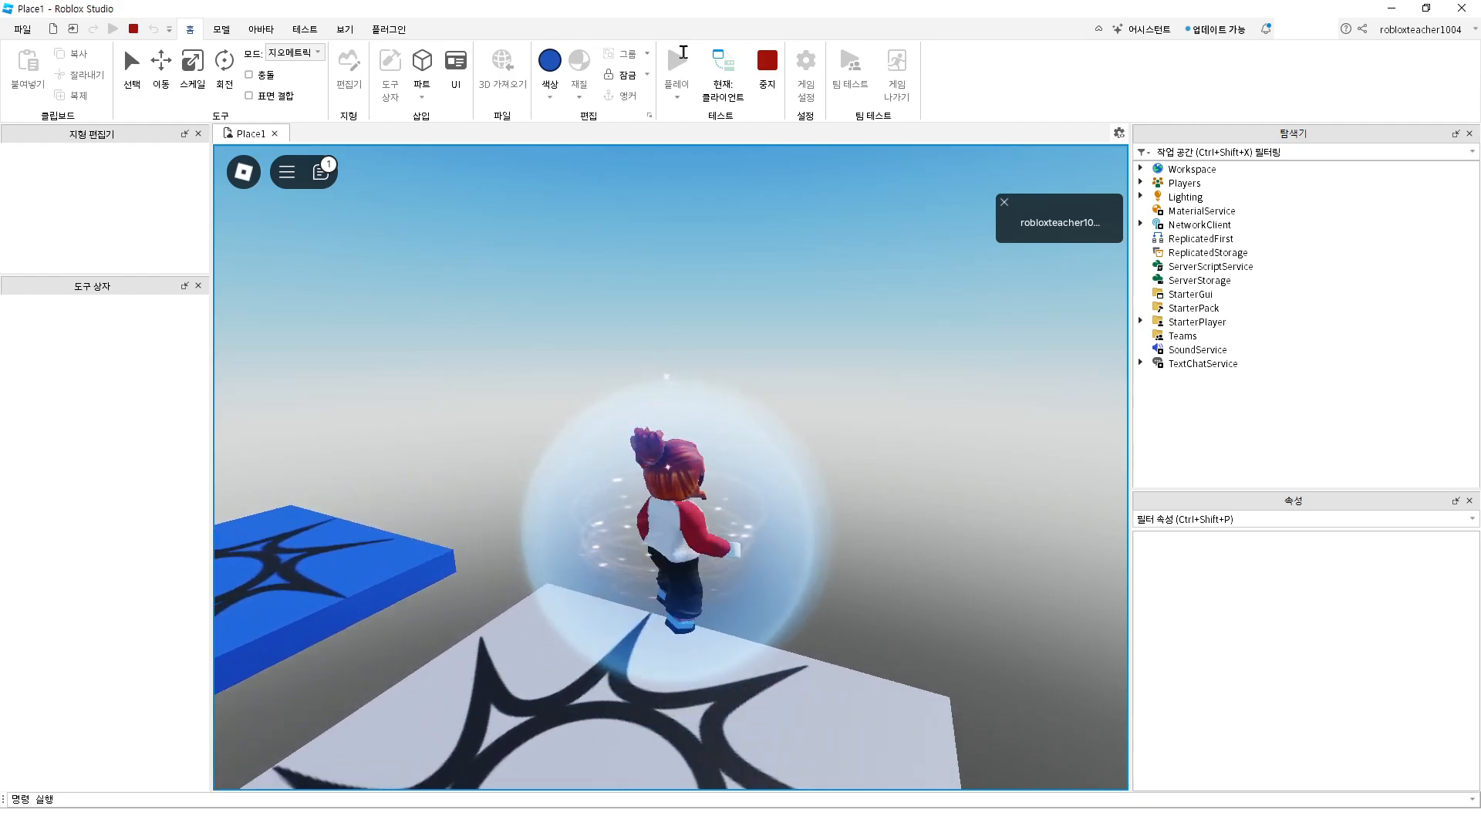
pyautogui.press('w')
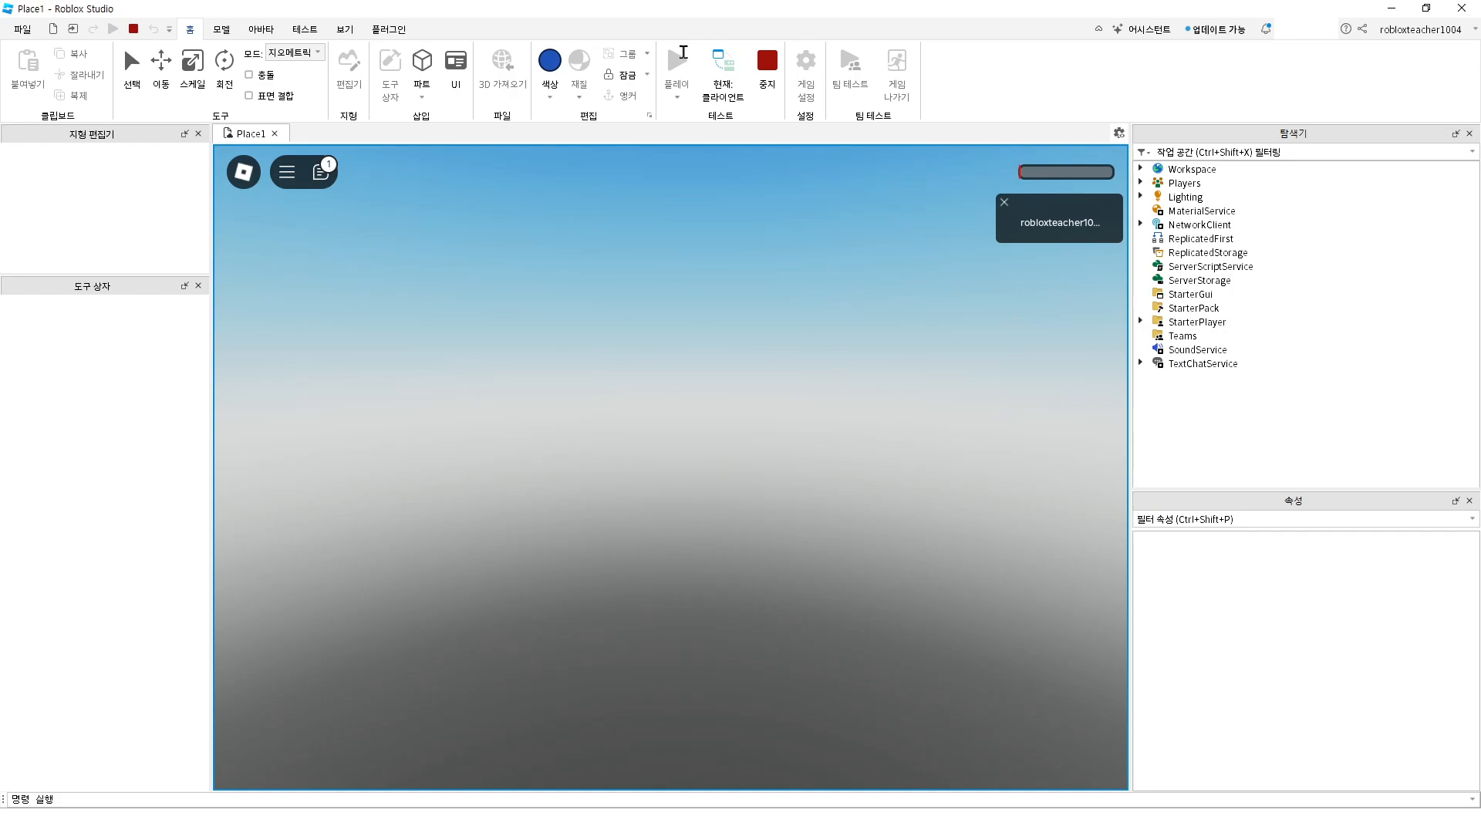
# Turn the respawned character's view toward the blue checkpoint and jump in place on the spawn pad
pyautogui.press('Right')
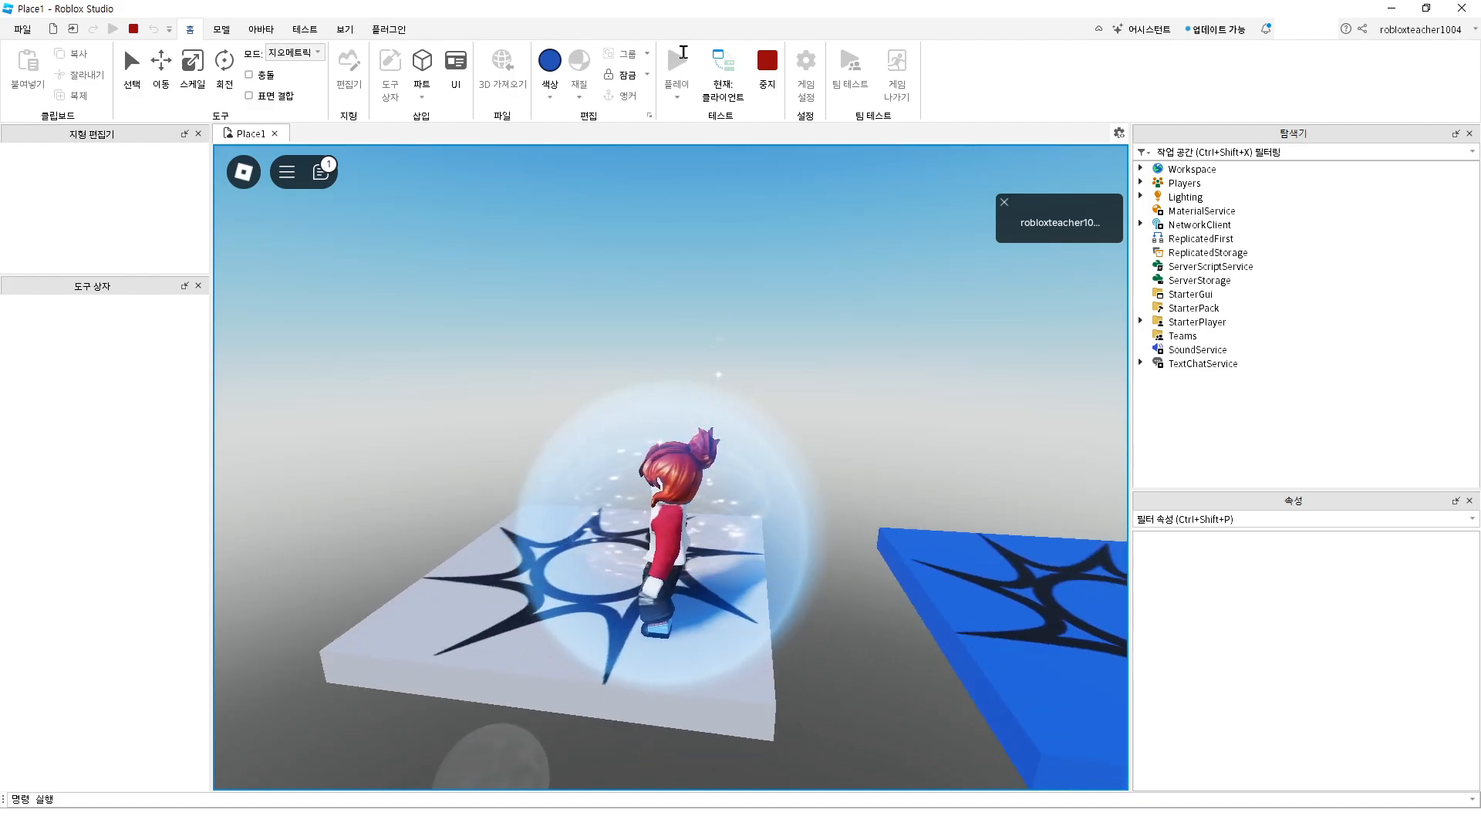
pyautogui.press('Right')
pyautogui.press('space')
pyautogui.press('space')
pyautogui.press('space')
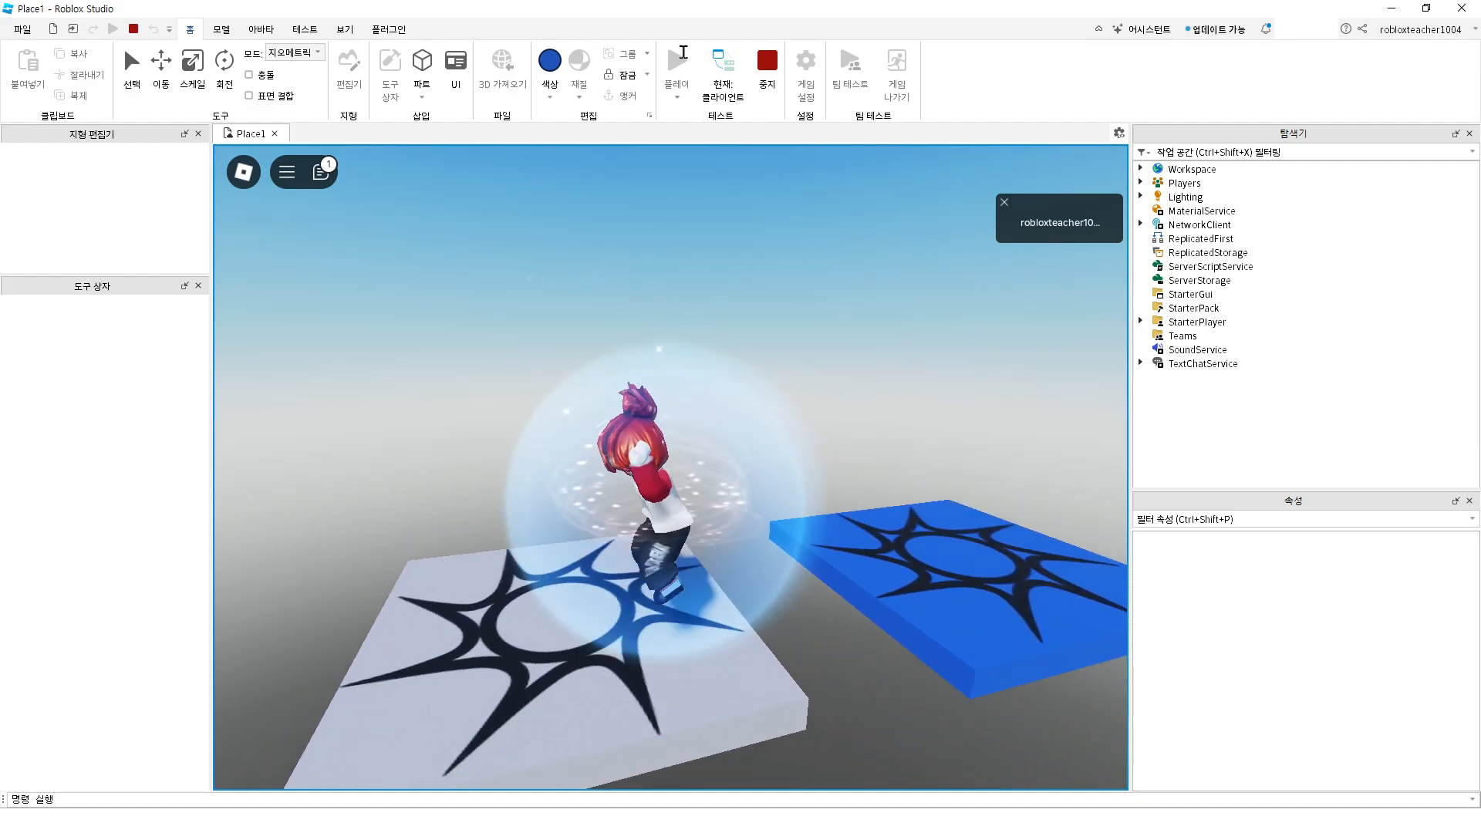
pyautogui.press('space')
pyautogui.press('space')
pyautogui.press('Right')
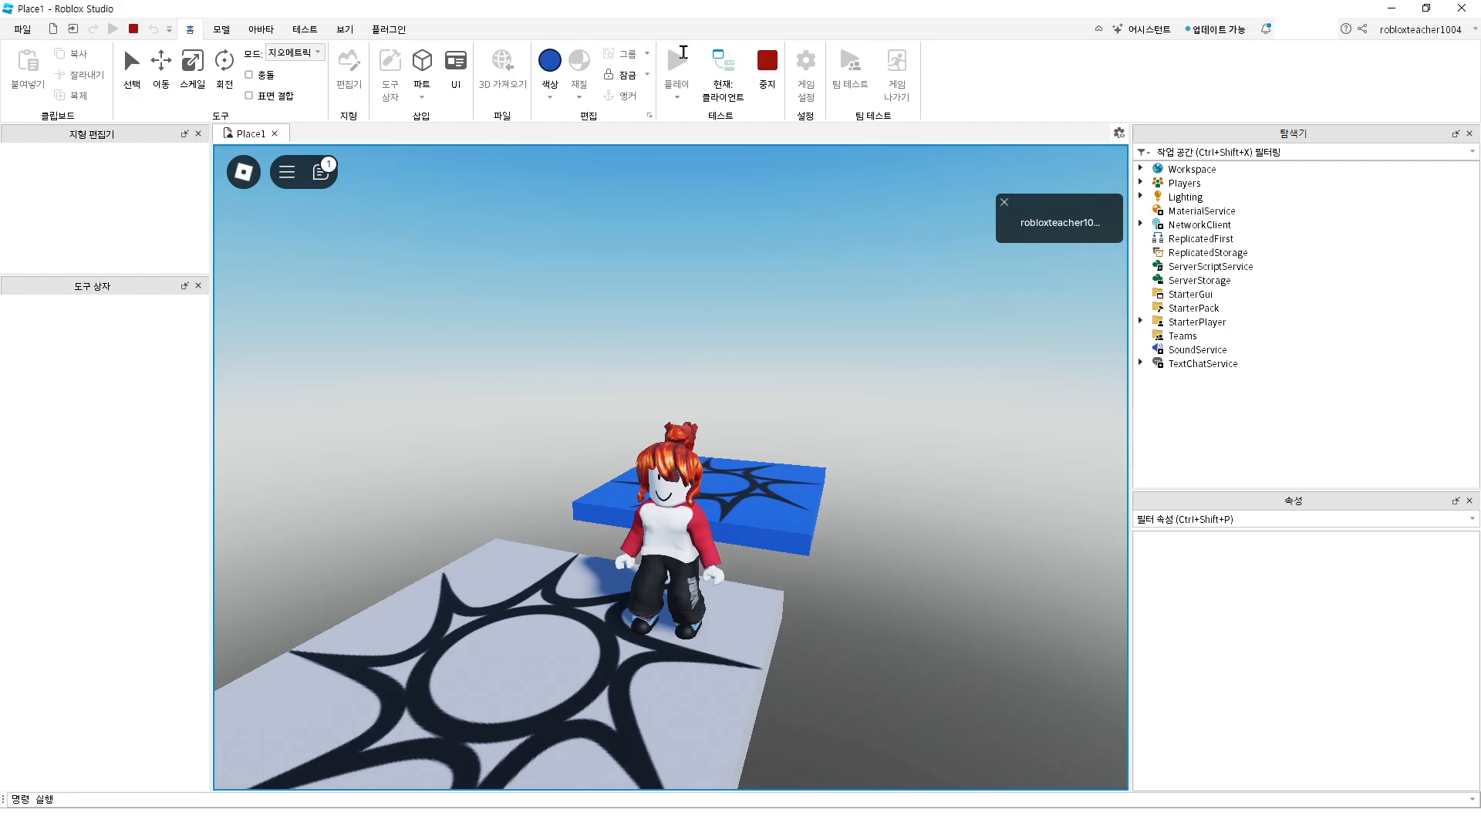
# Jump the character onto the blue checkpoint and walk off its far edge to test respawning, finally stopping the playtest
pyautogui.press('w')
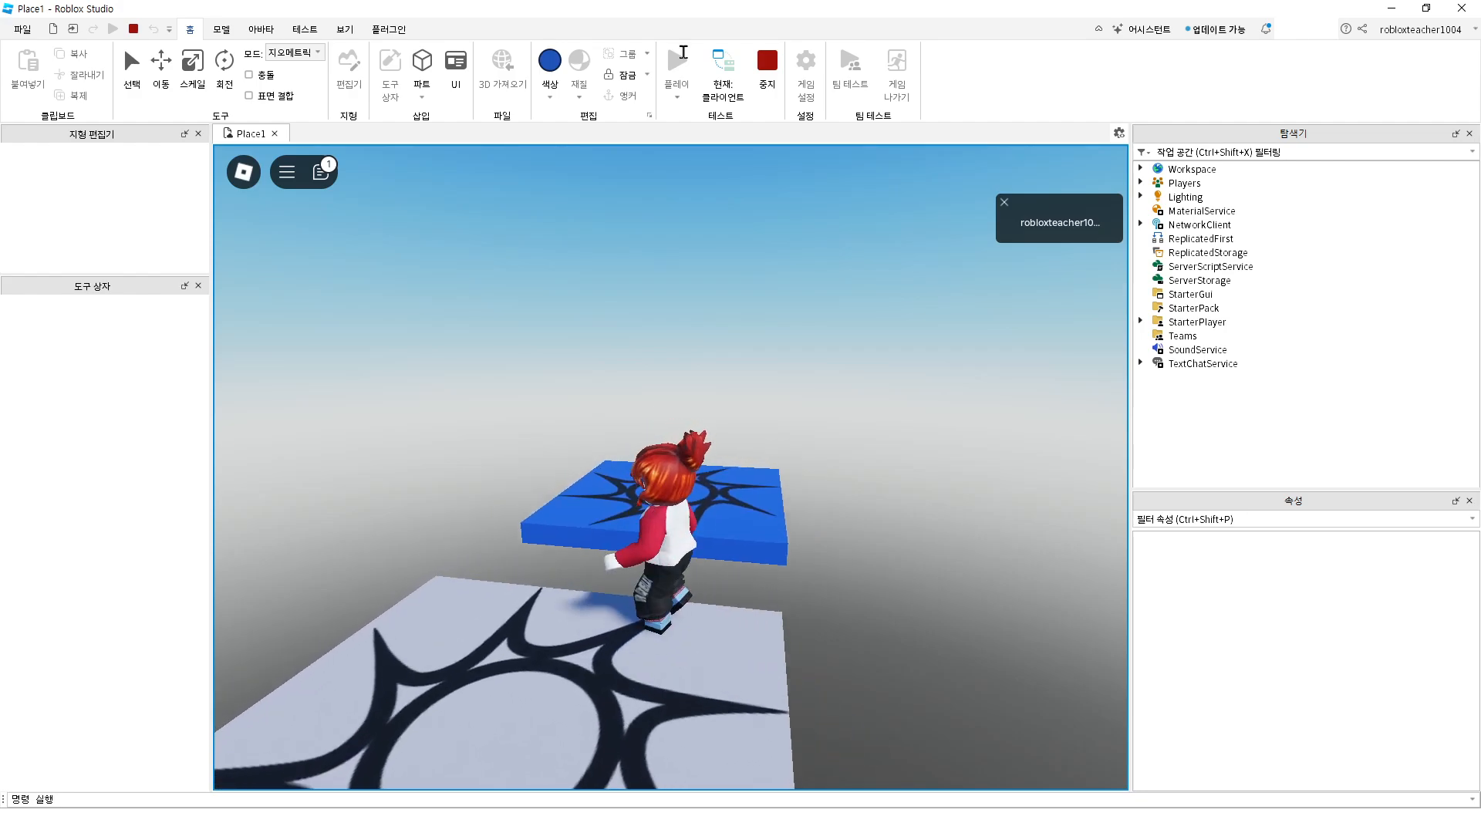
pyautogui.press('w')
pyautogui.press('space')
pyautogui.press('s')
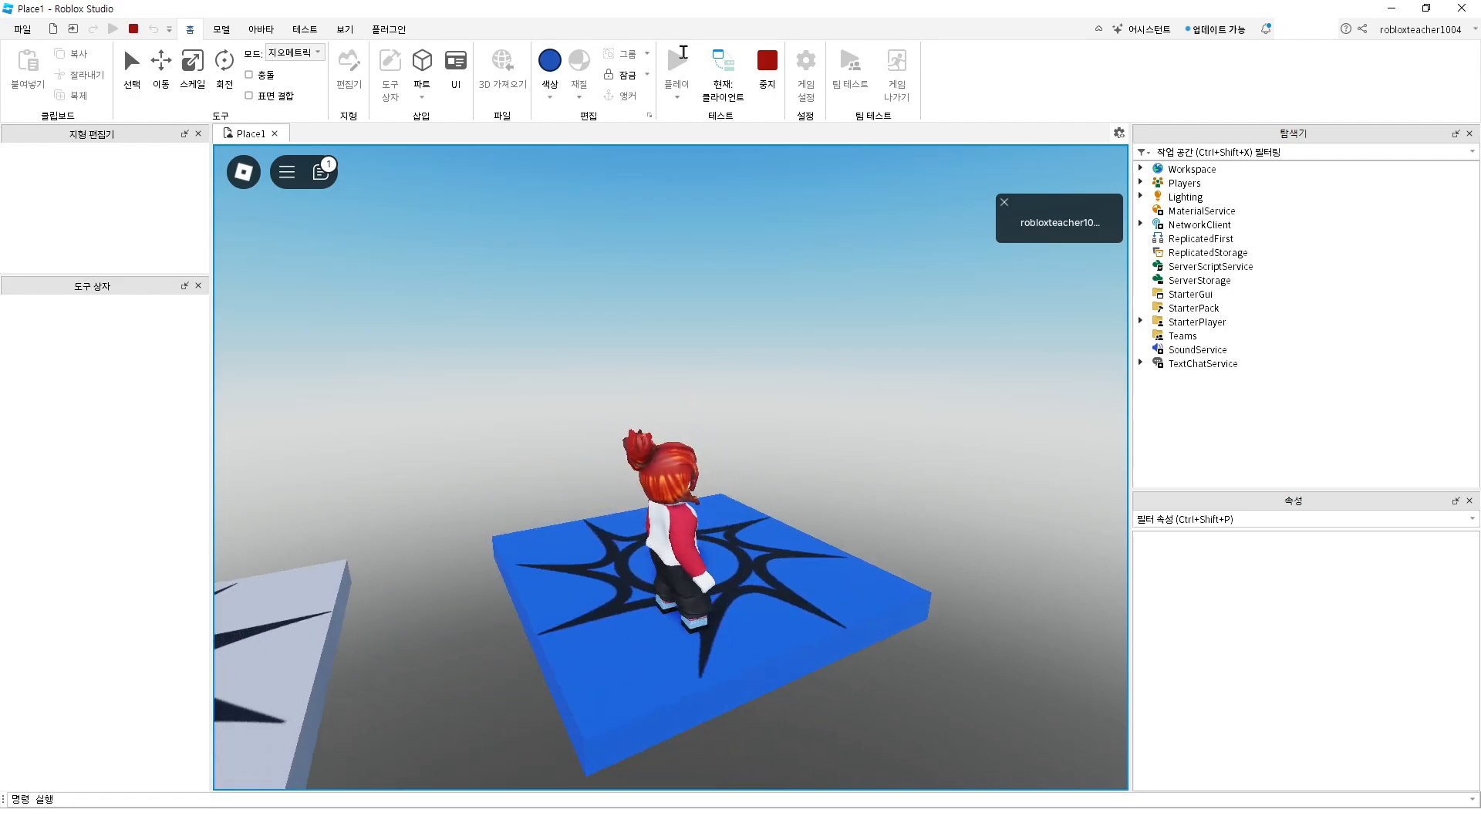
pyautogui.press('w')
pyautogui.press('w')
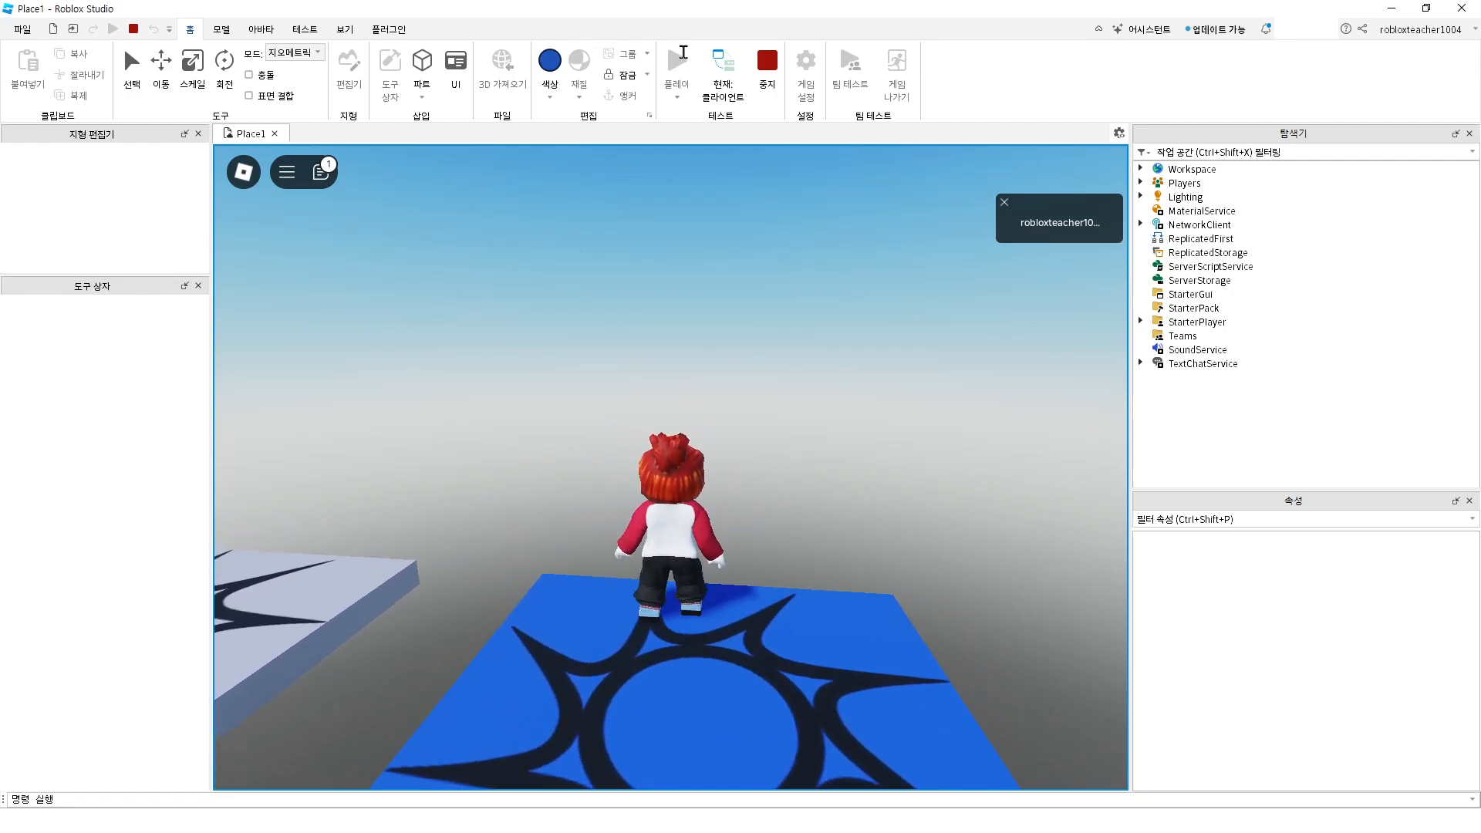
pyautogui.press('w')
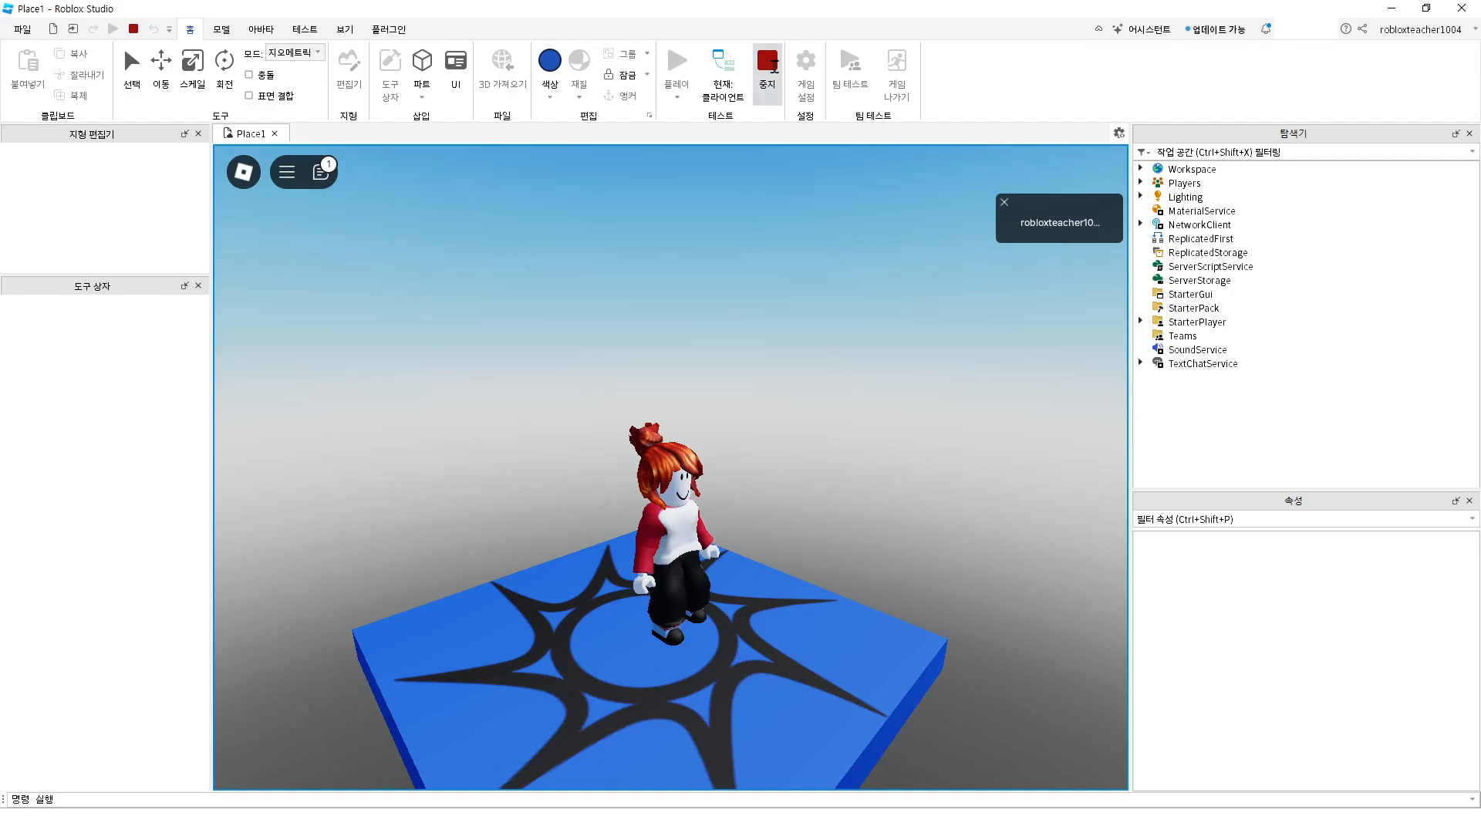
pyautogui.click(800, 120)
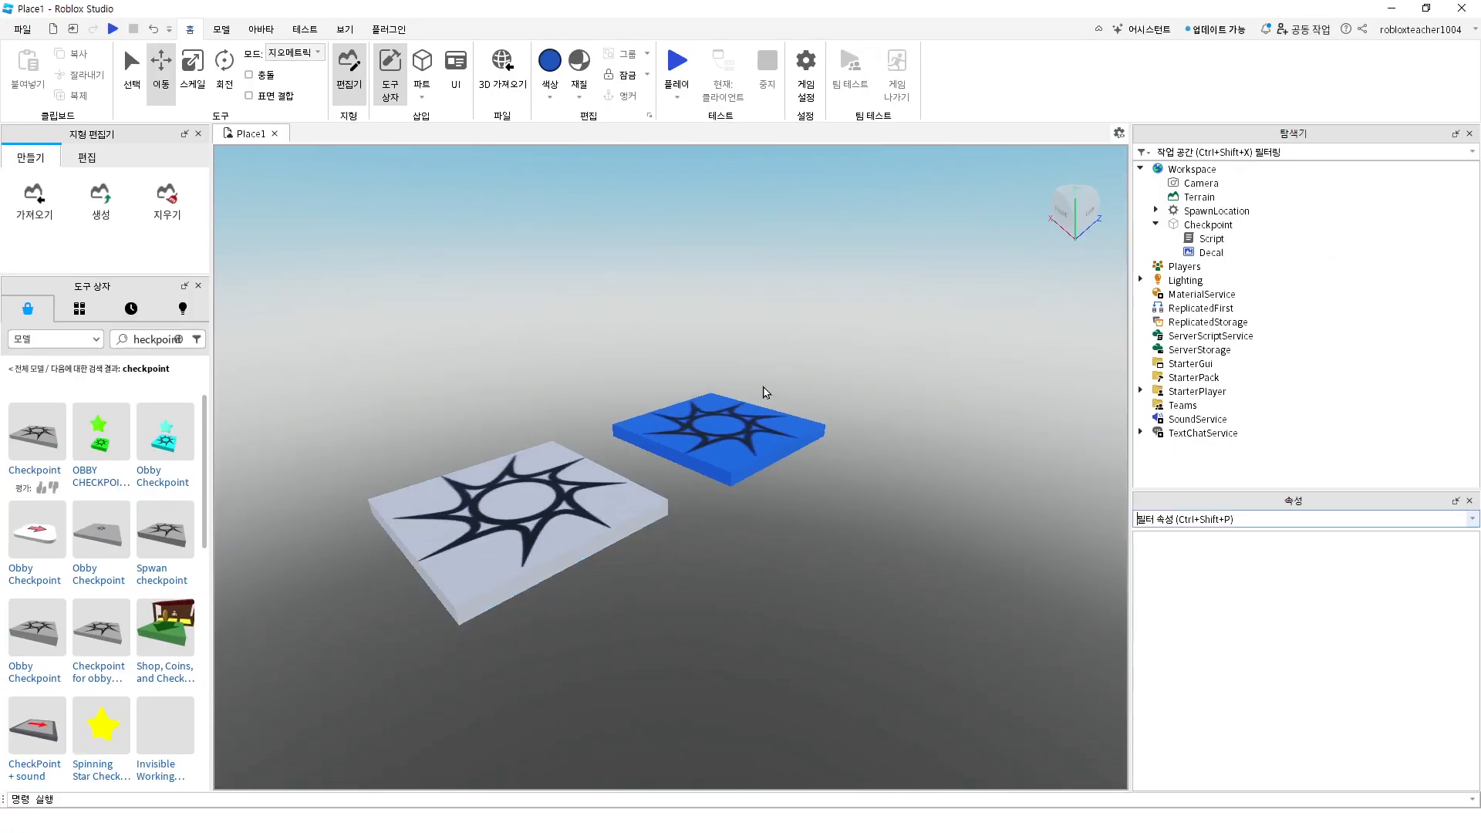
# Duplicate the blue checkpoint, place the copy farther along the course, and shift the original about 12.25 studs away from the spawn pad
pyautogui.click(889, 441)
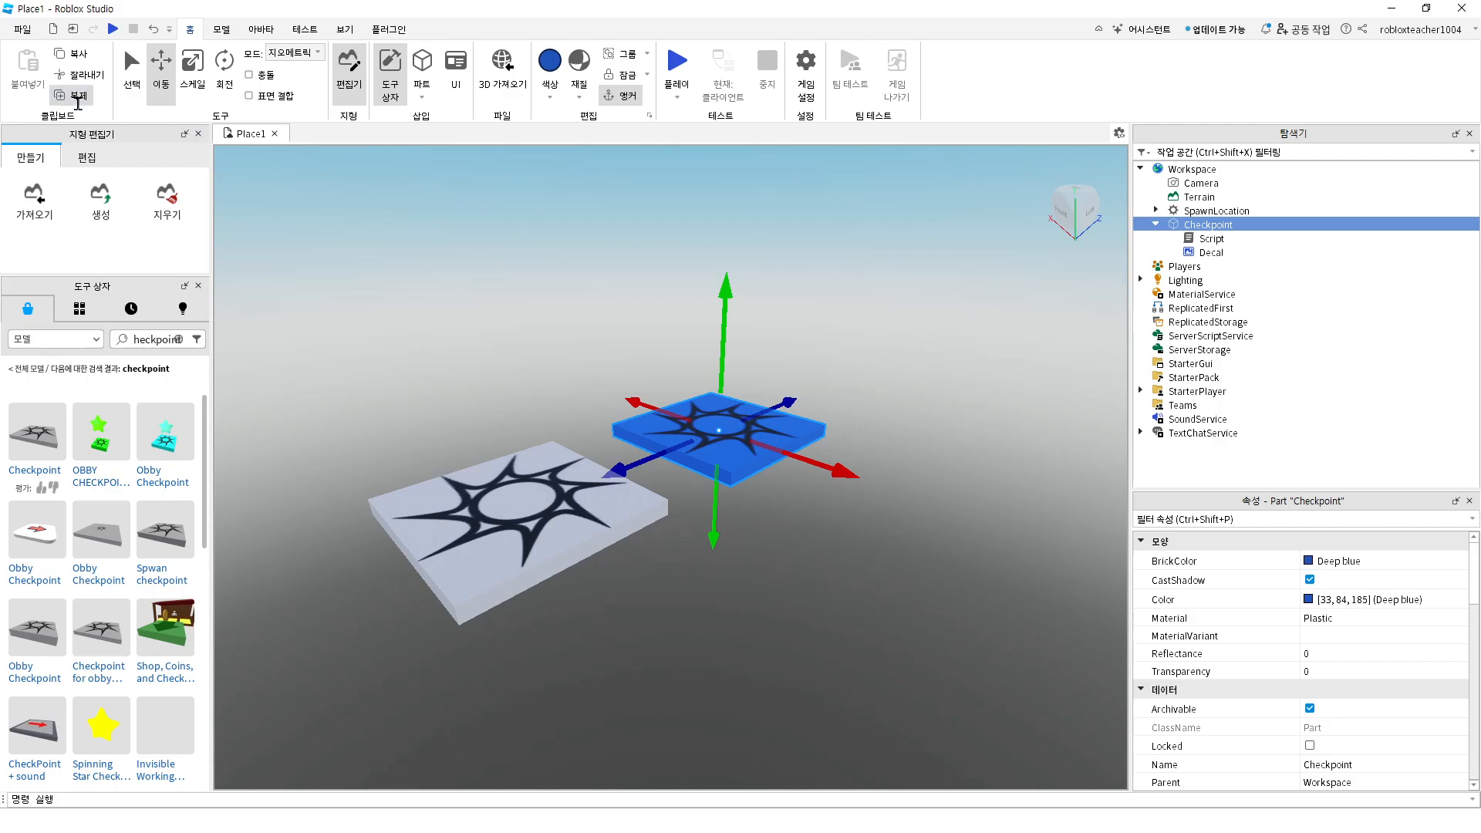
pyautogui.click(78, 101)
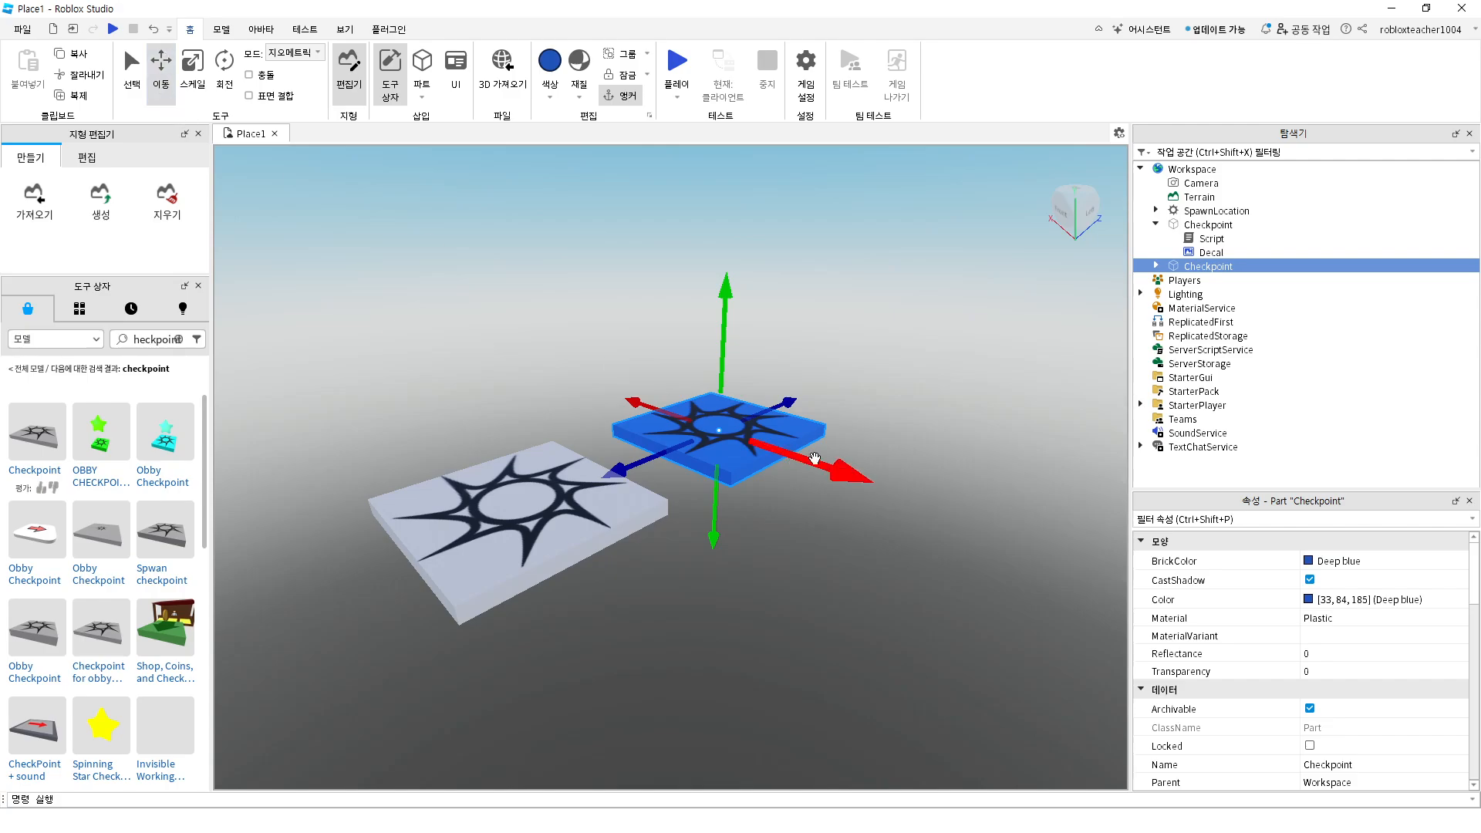
pyautogui.moveTo(788, 402); pyautogui.dragTo(884, 364)
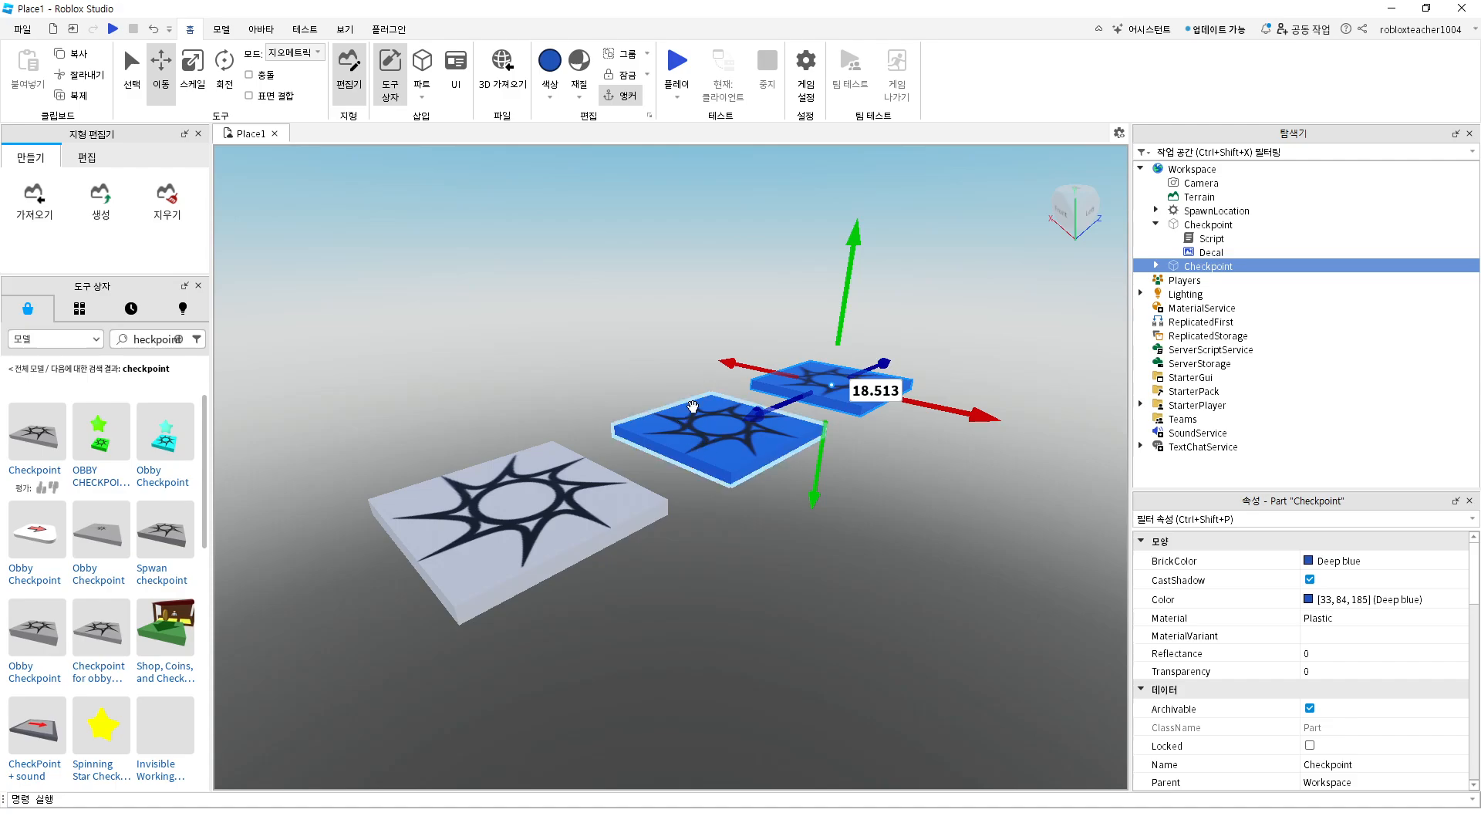
pyautogui.moveTo(763, 413); pyautogui.dragTo(745, 437)
pyautogui.moveTo(722, 449); pyautogui.dragTo(681, 448)
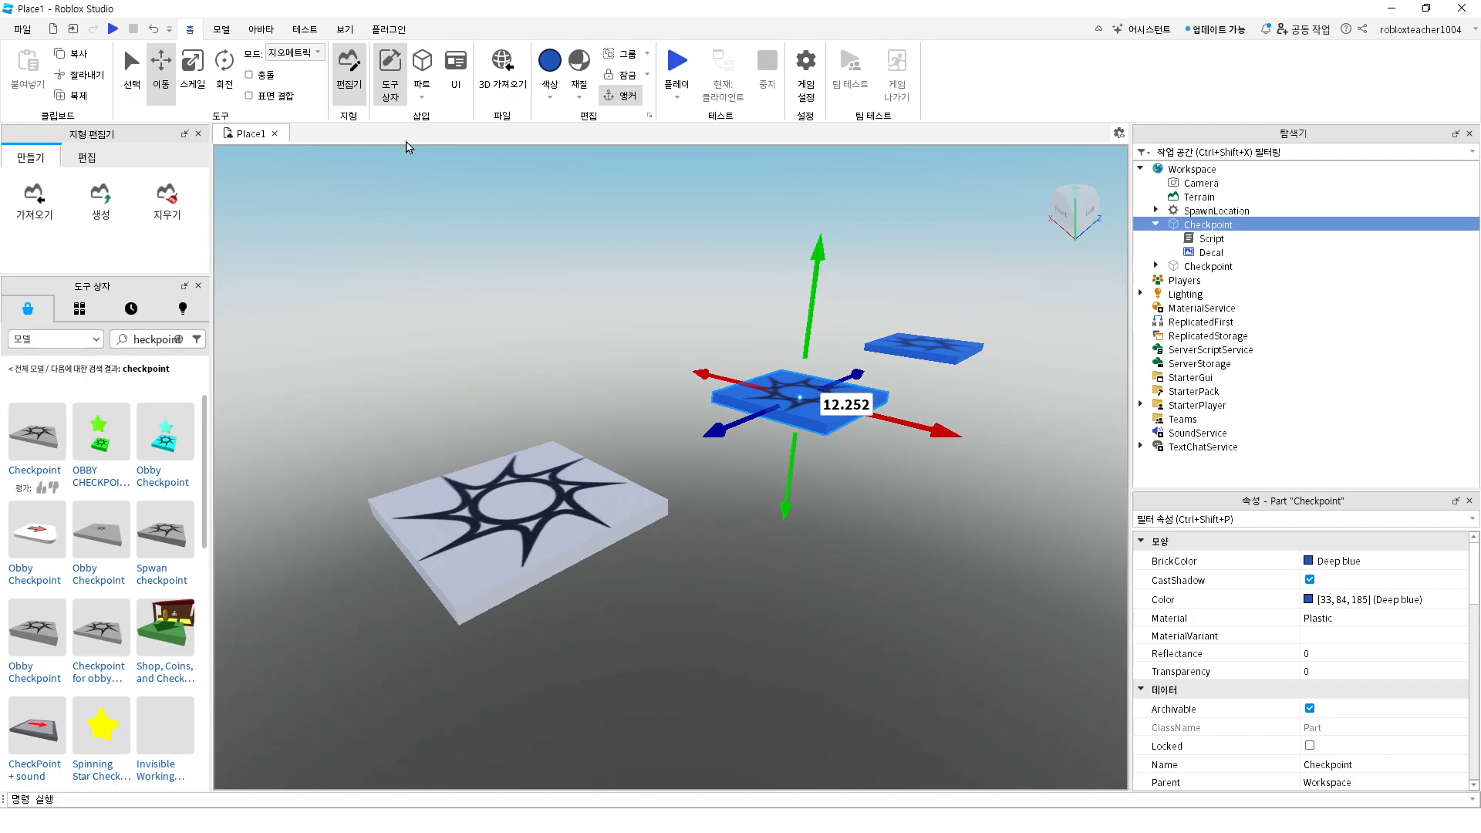
# Insert a block part and move it about 0.74 studs back toward the spawn pad's edge
pyautogui.click(422, 88)
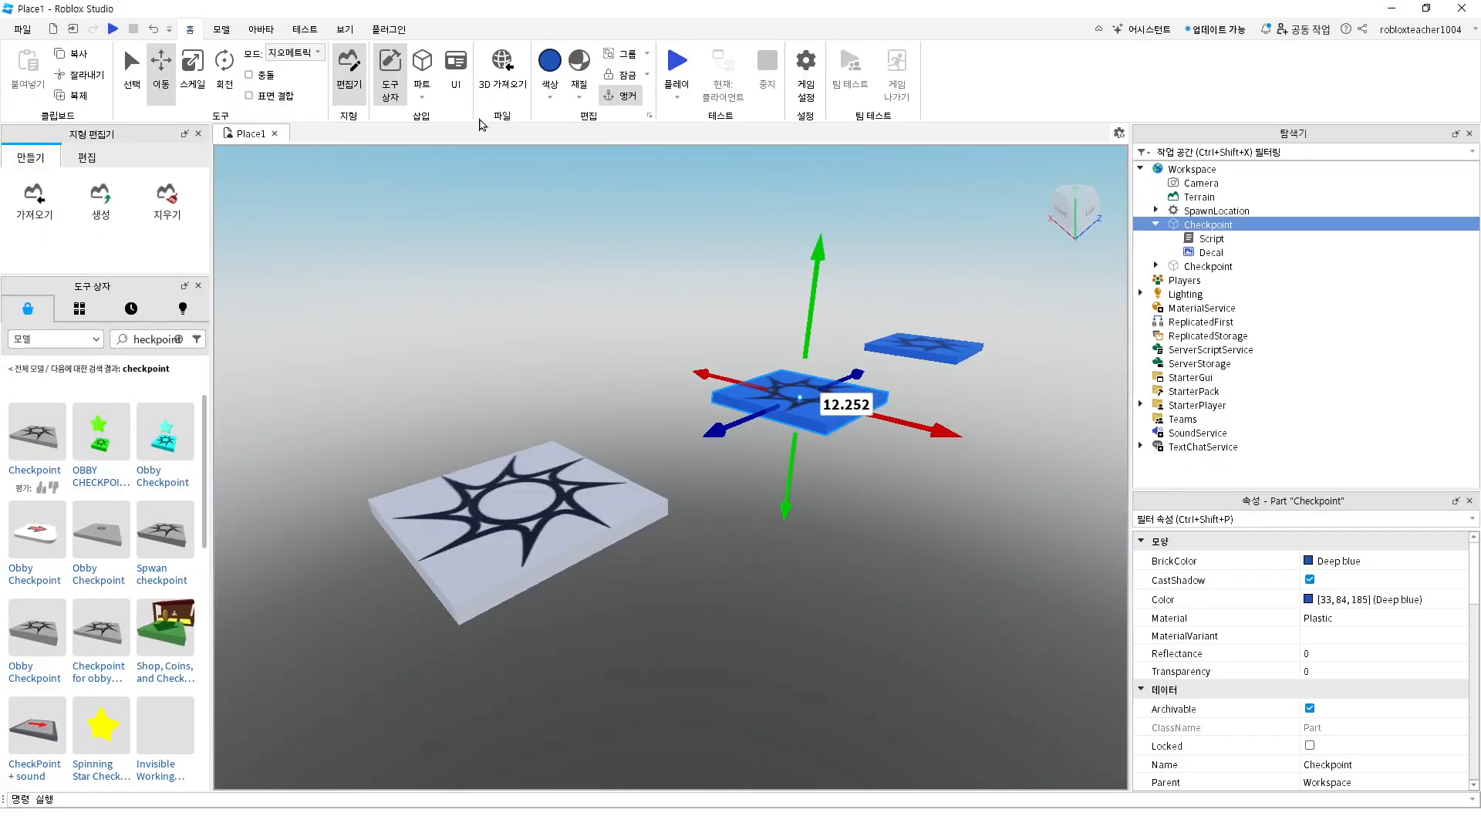
pyautogui.click(422, 96)
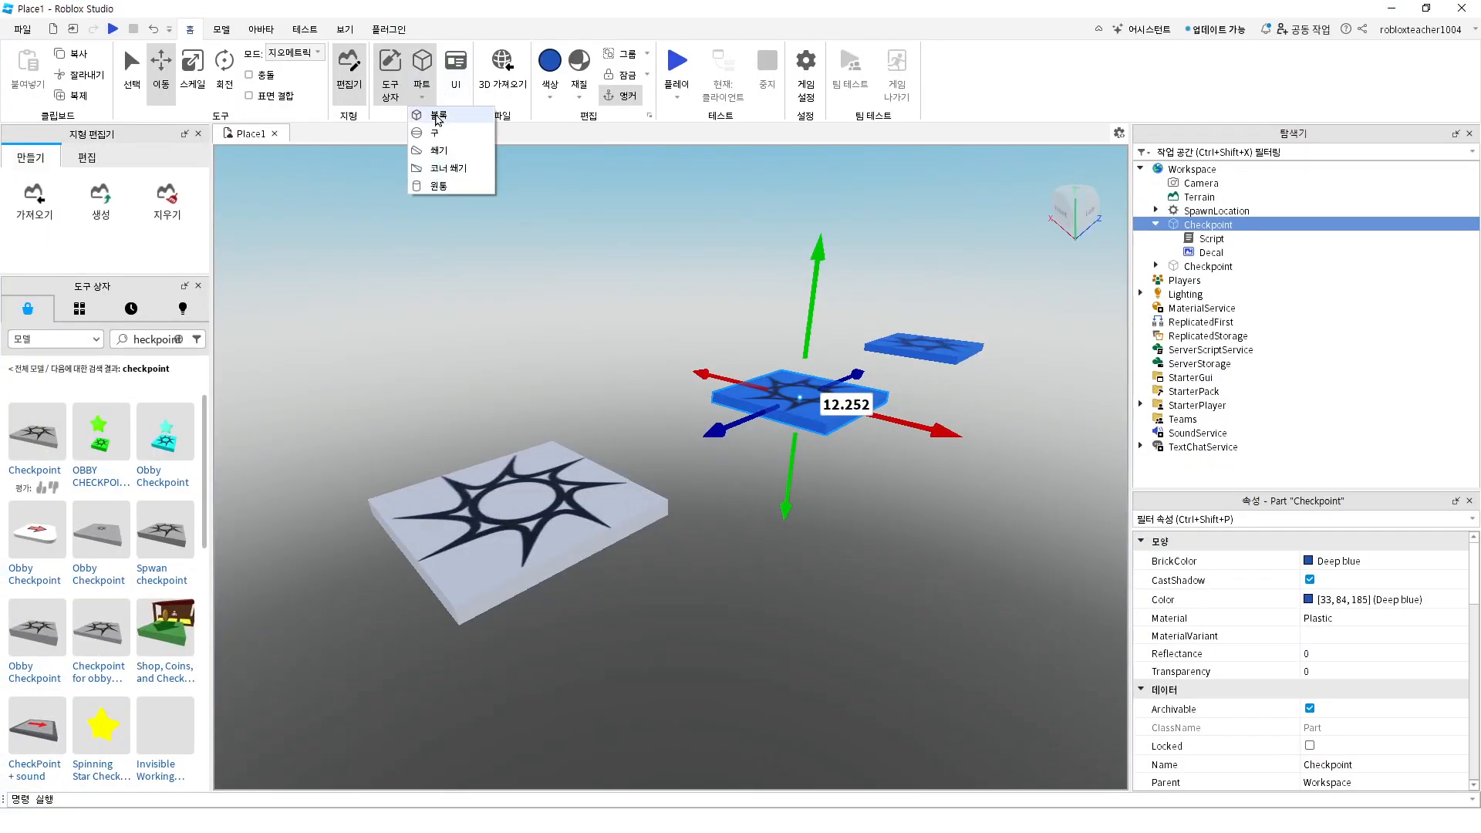
pyautogui.click(438, 117)
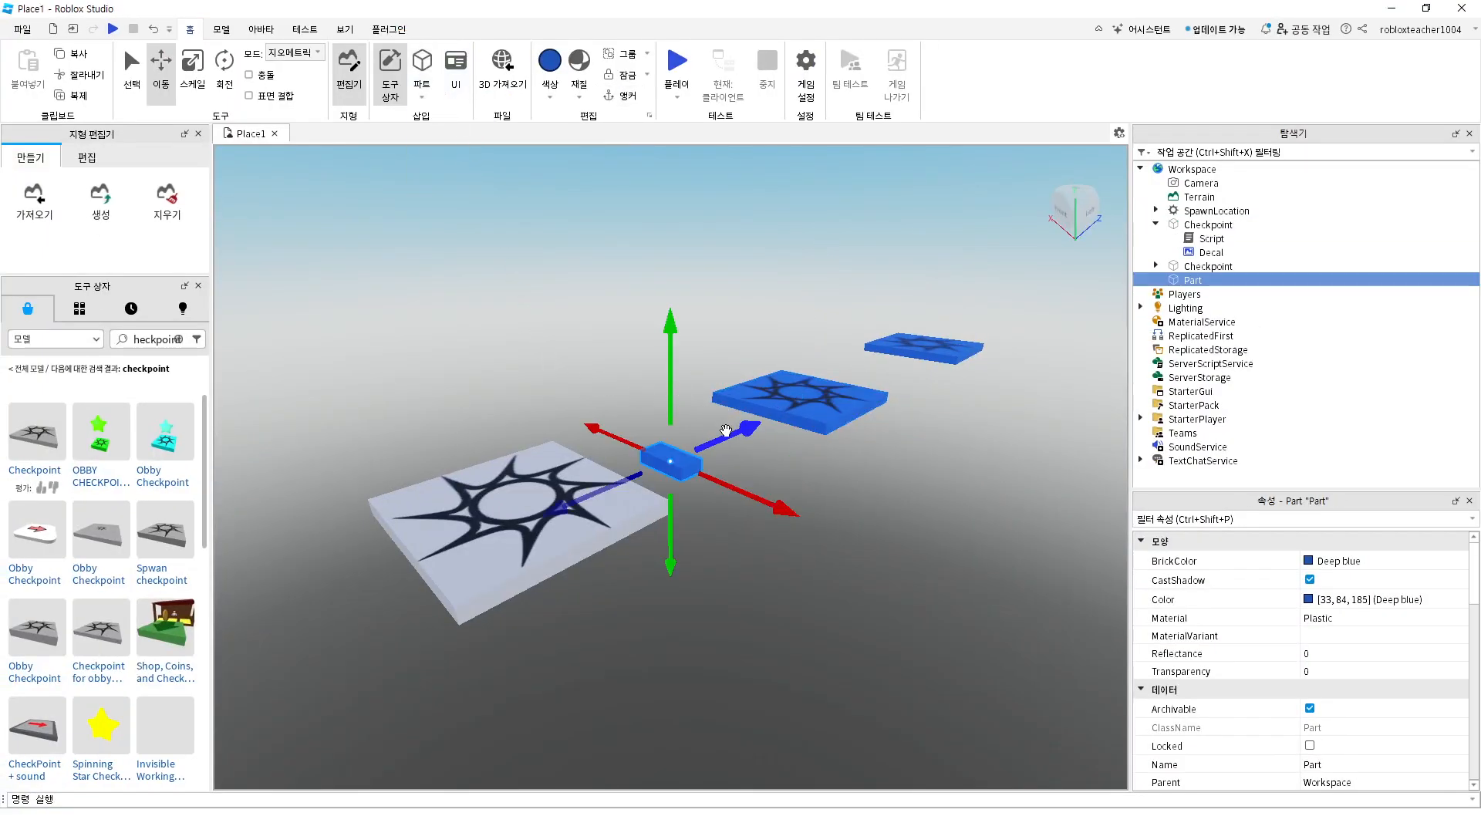
pyautogui.moveTo(737, 430)
pyautogui.mouseDown()
pyautogui.moveTo(802, 390)
pyautogui.moveTo(685, 449)
pyautogui.moveTo(737, 431)
pyautogui.moveTo(716, 442)
pyautogui.mouseUp()
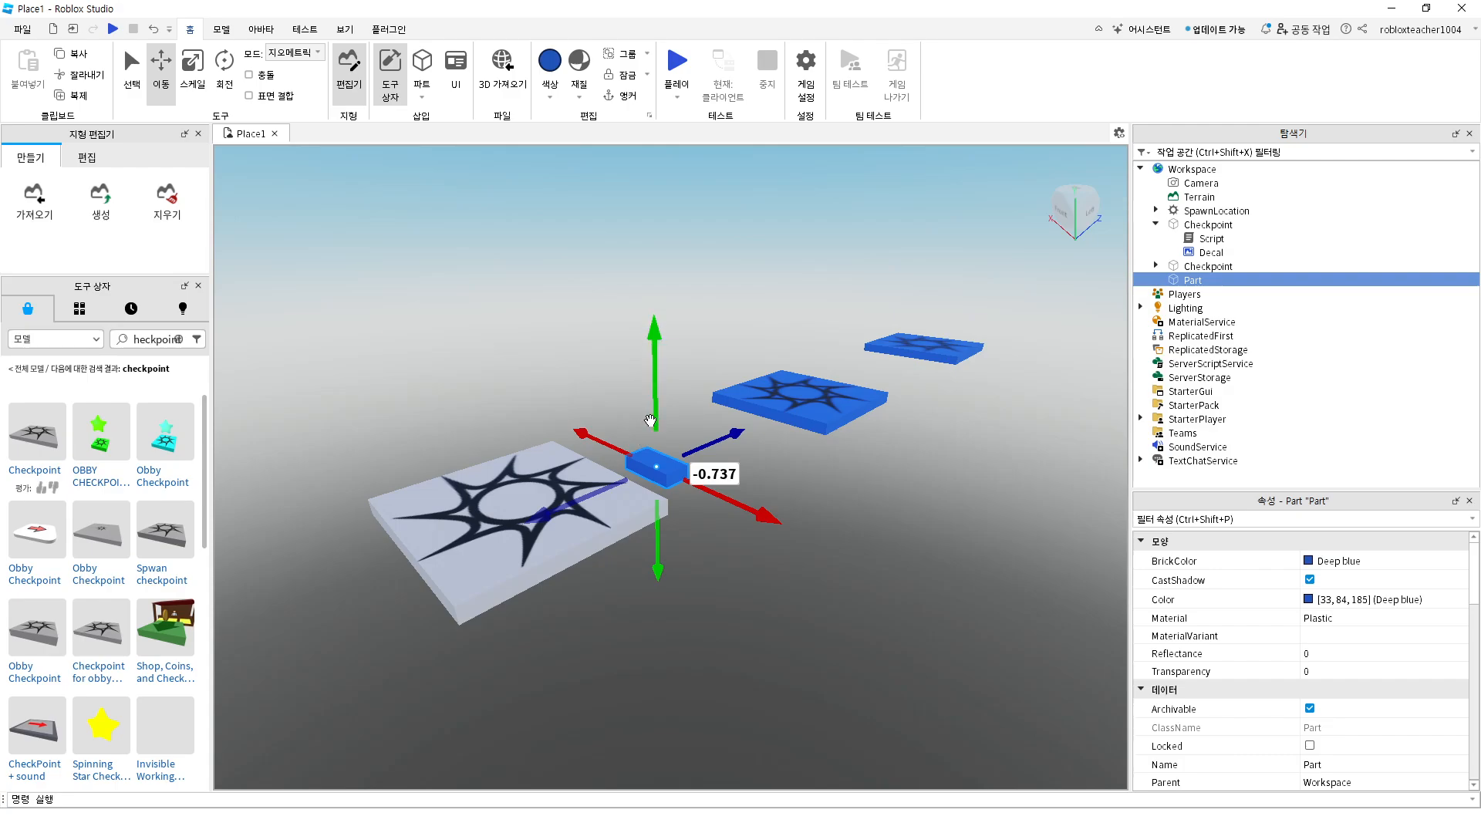
pyautogui.click(541, 475)
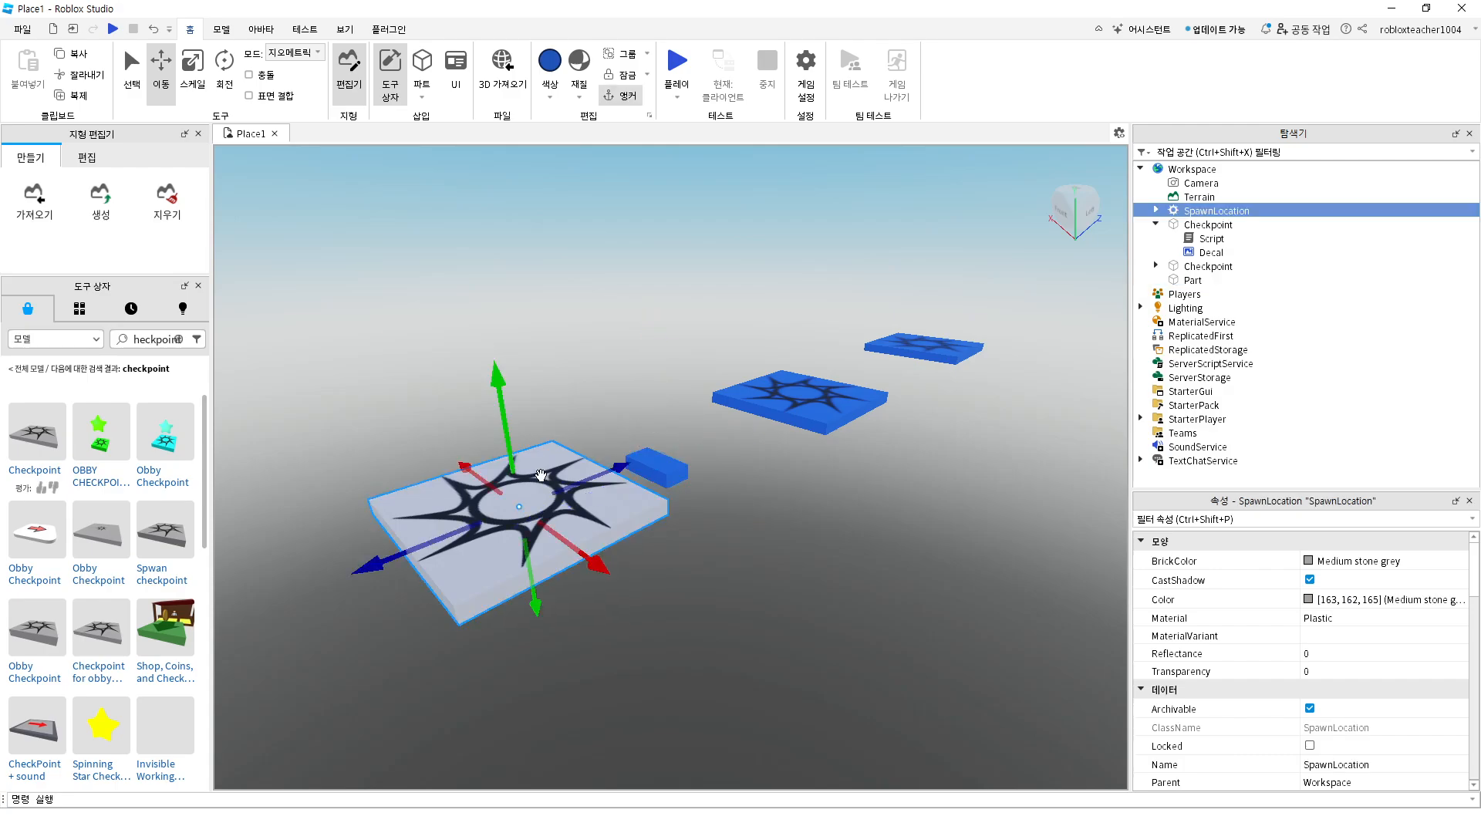
pyautogui.click(422, 93)
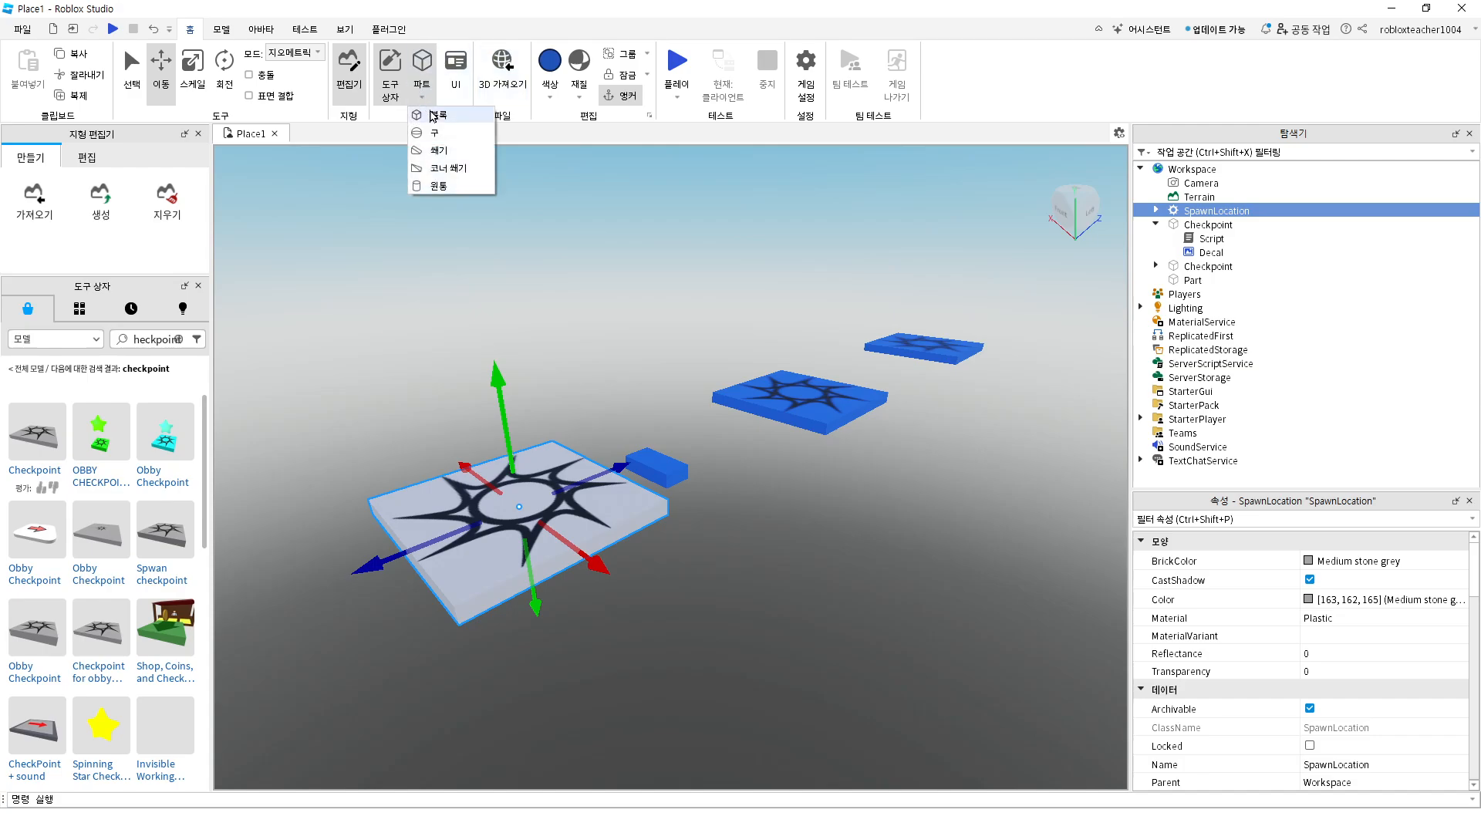
pyautogui.click(433, 116)
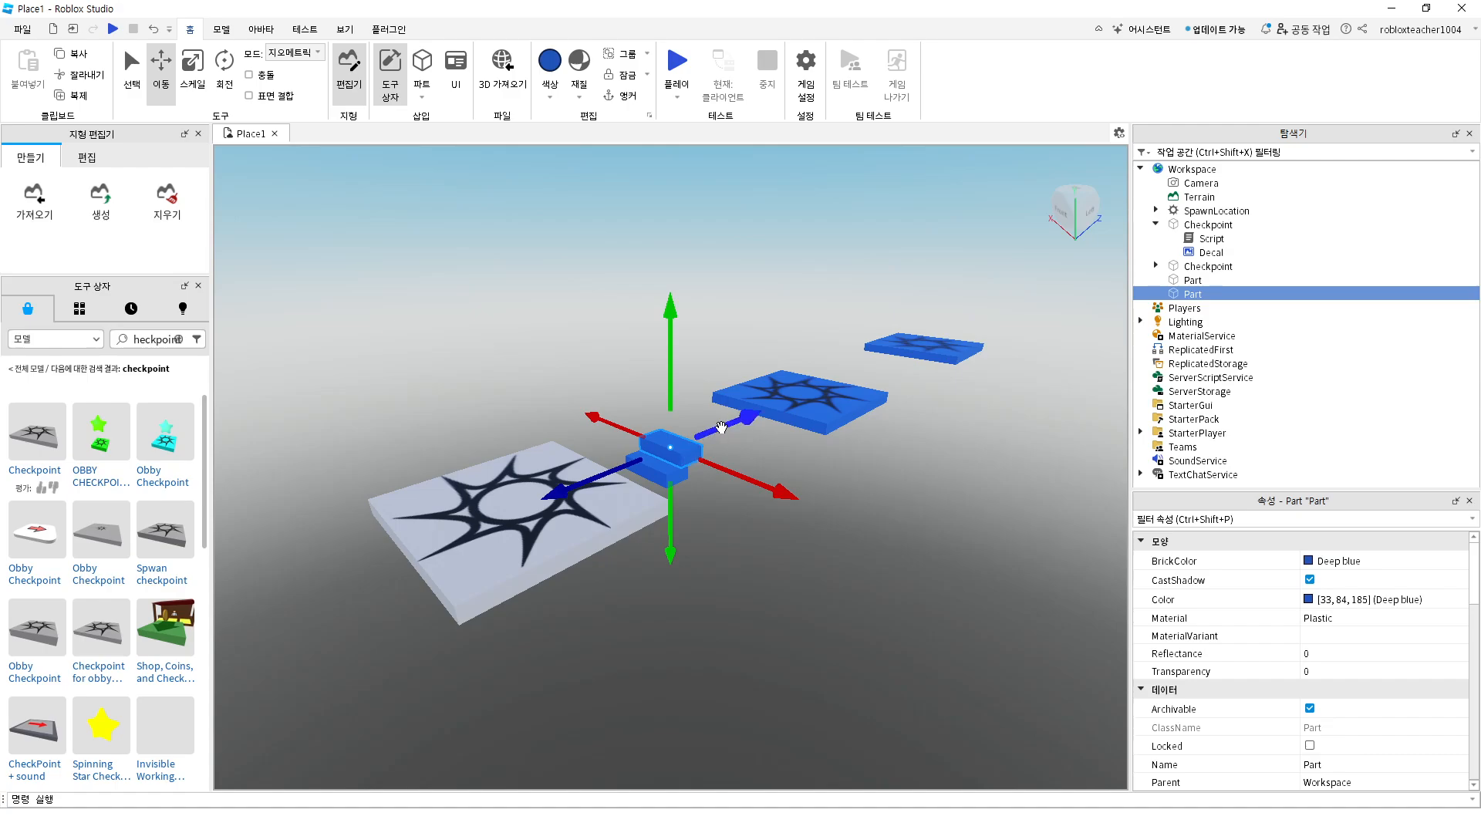
pyautogui.moveTo(721, 423); pyautogui.dragTo(689, 463)
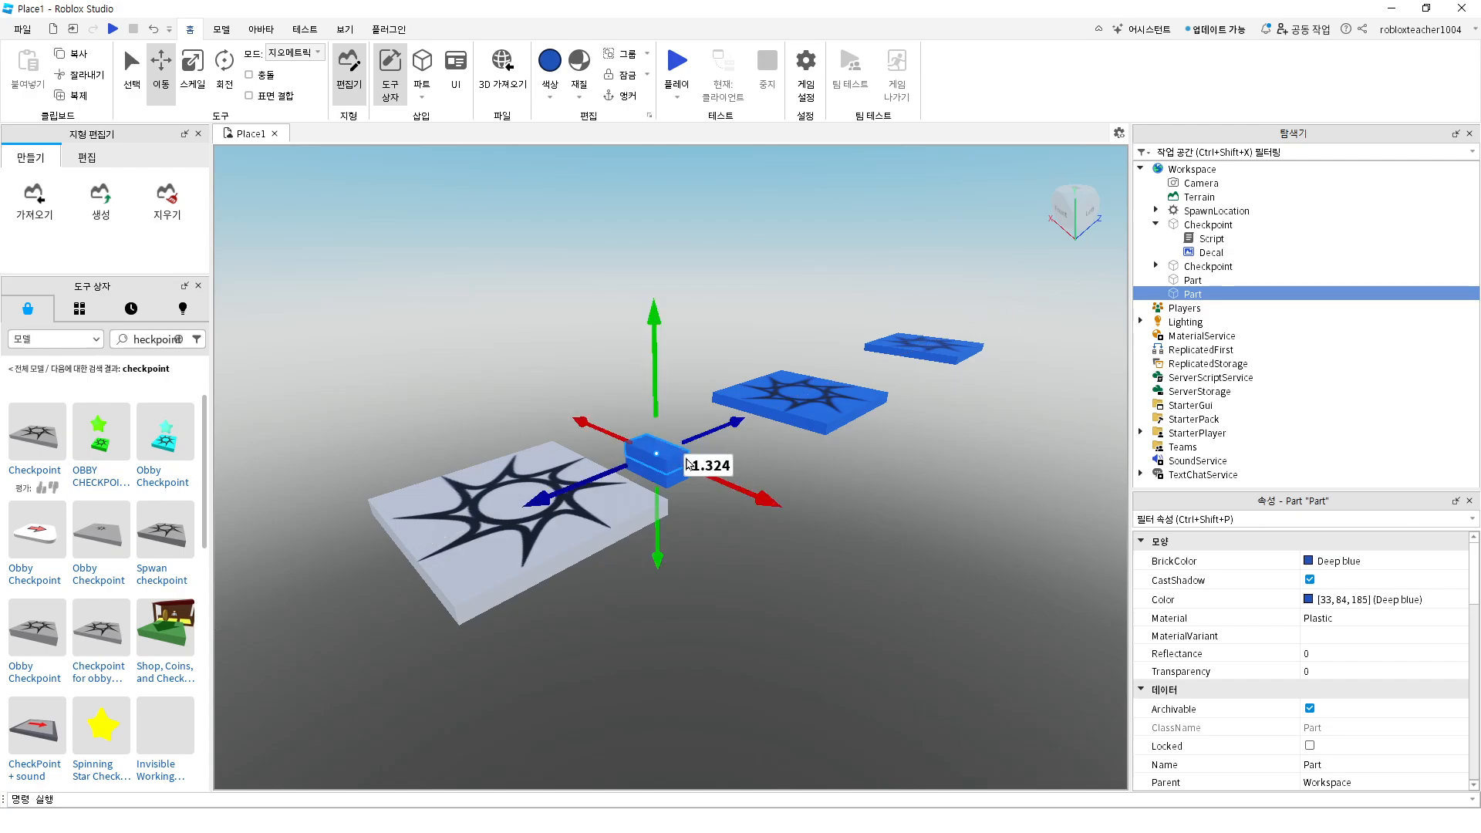
pyautogui.press('Delete')
# Remove the extra block part and align the remaining block with the spawn pad, raised 0.32 studs and moved 4.755 studs out past its edge
pyautogui.click(656, 468)
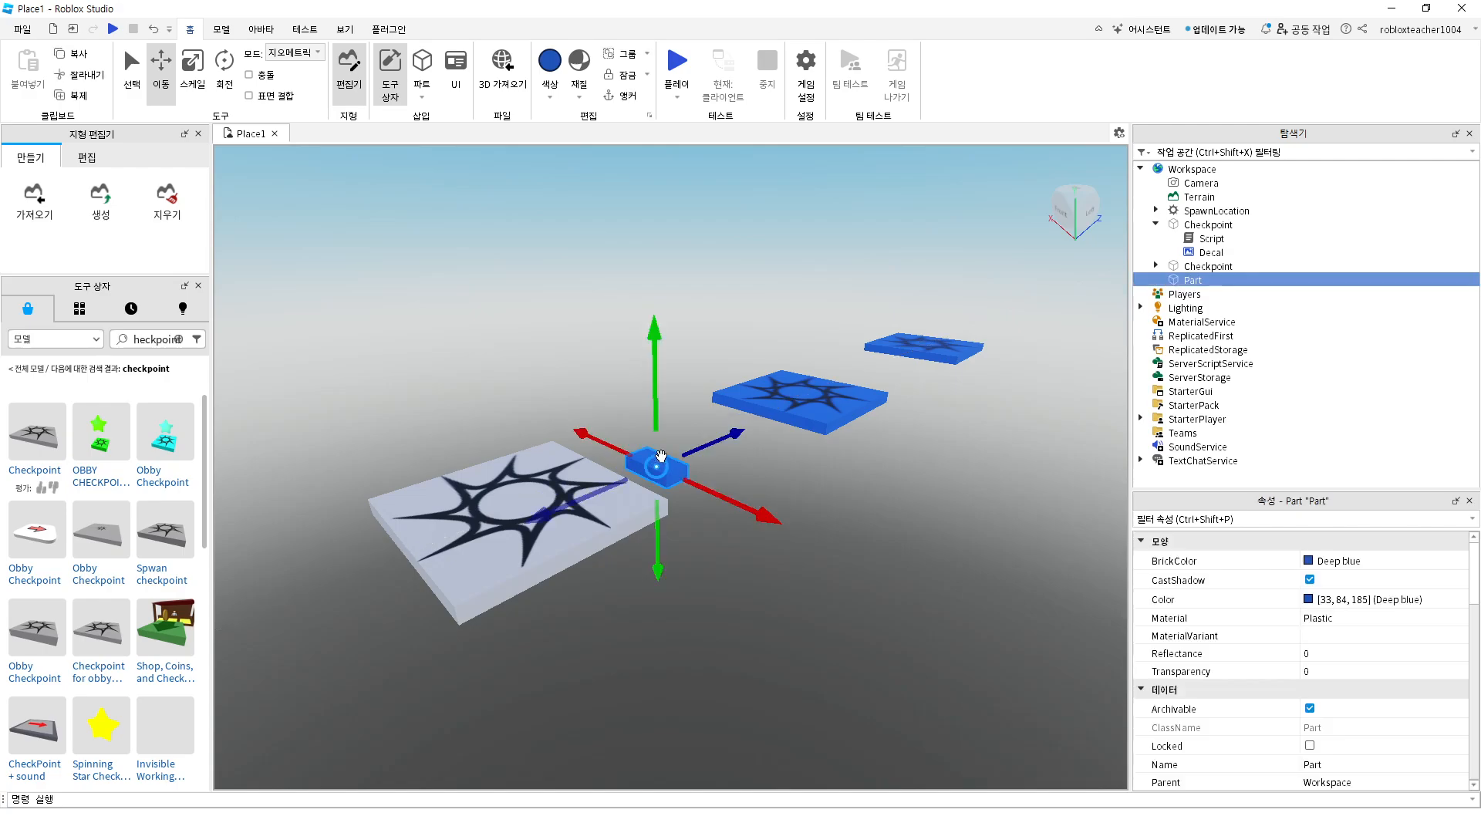
pyautogui.moveTo(654, 391)
pyautogui.mouseDown()
pyautogui.moveTo(653, 363)
pyautogui.moveTo(652, 398)
pyautogui.mouseUp()
pyautogui.moveTo(566, 511); pyautogui.dragTo(557, 525)
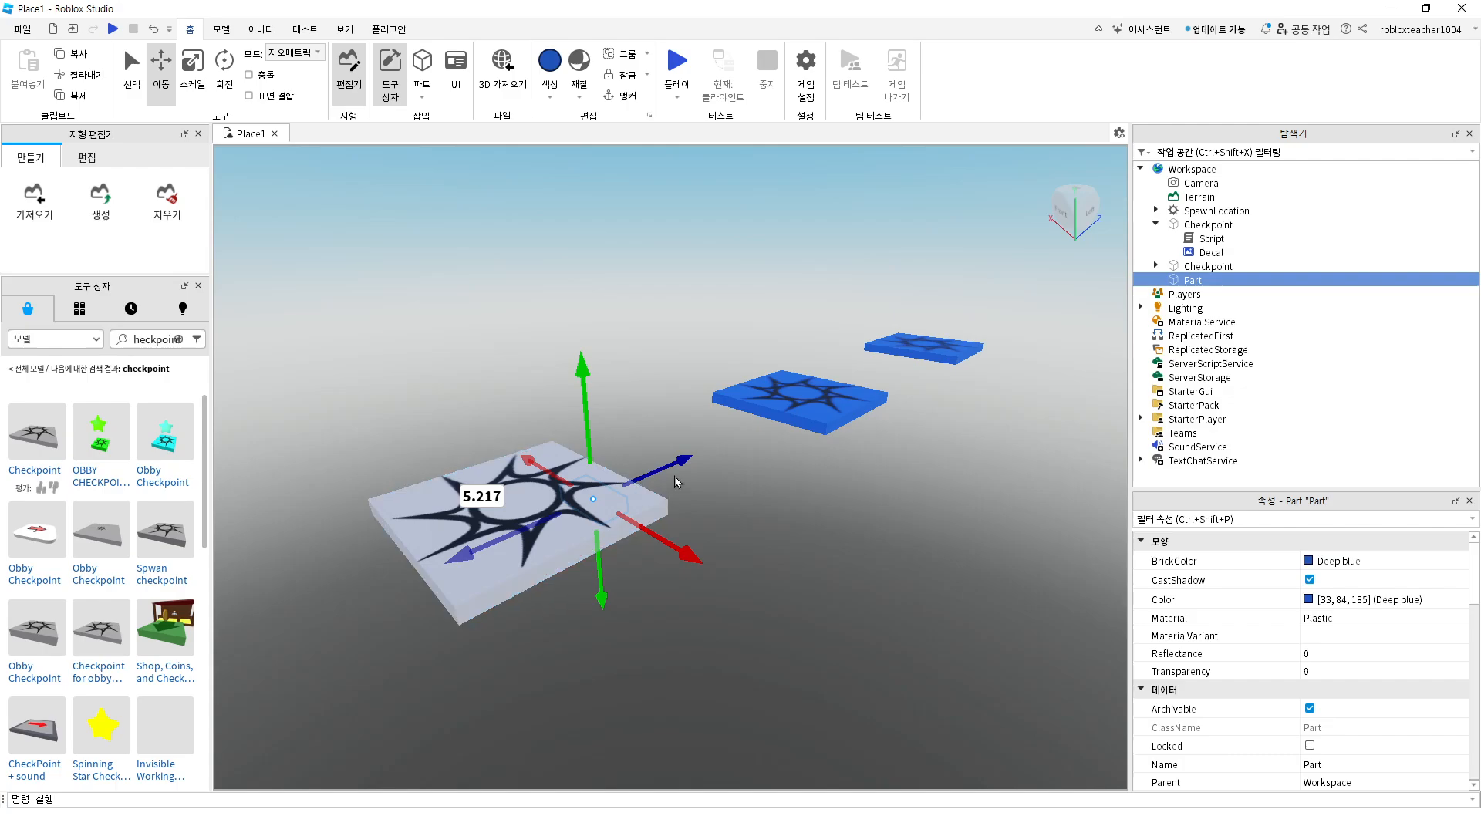
pyautogui.moveTo(581, 413); pyautogui.dragTo(583, 406)
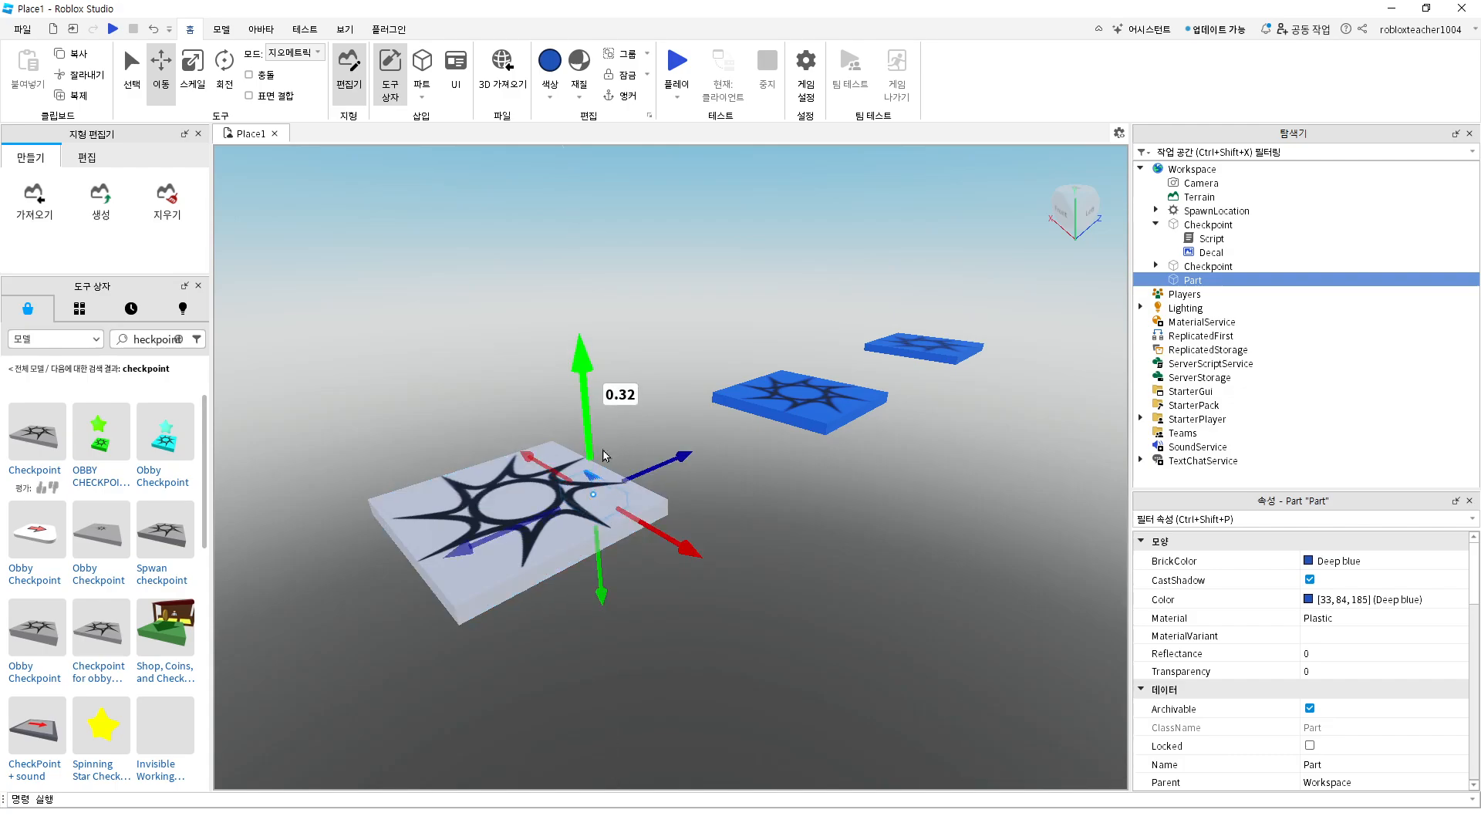
pyautogui.moveTo(642, 470); pyautogui.dragTo(699, 454)
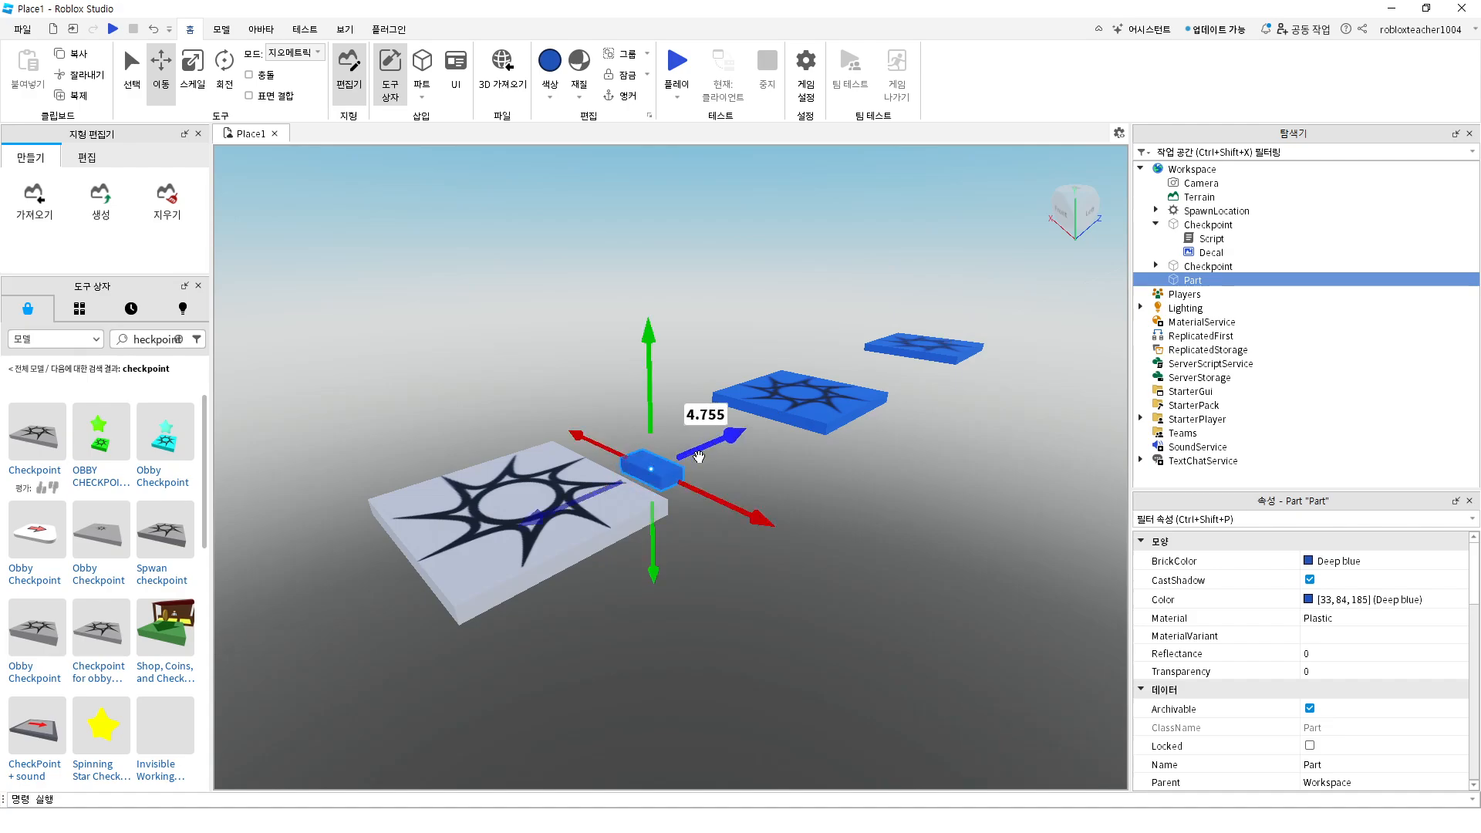
# Shift the block about 0.256 studs farther from the spawn pad, toward the first blue checkpoint
pyautogui.moveTo(691, 522); pyautogui.dragTo(693, 520, button='right')
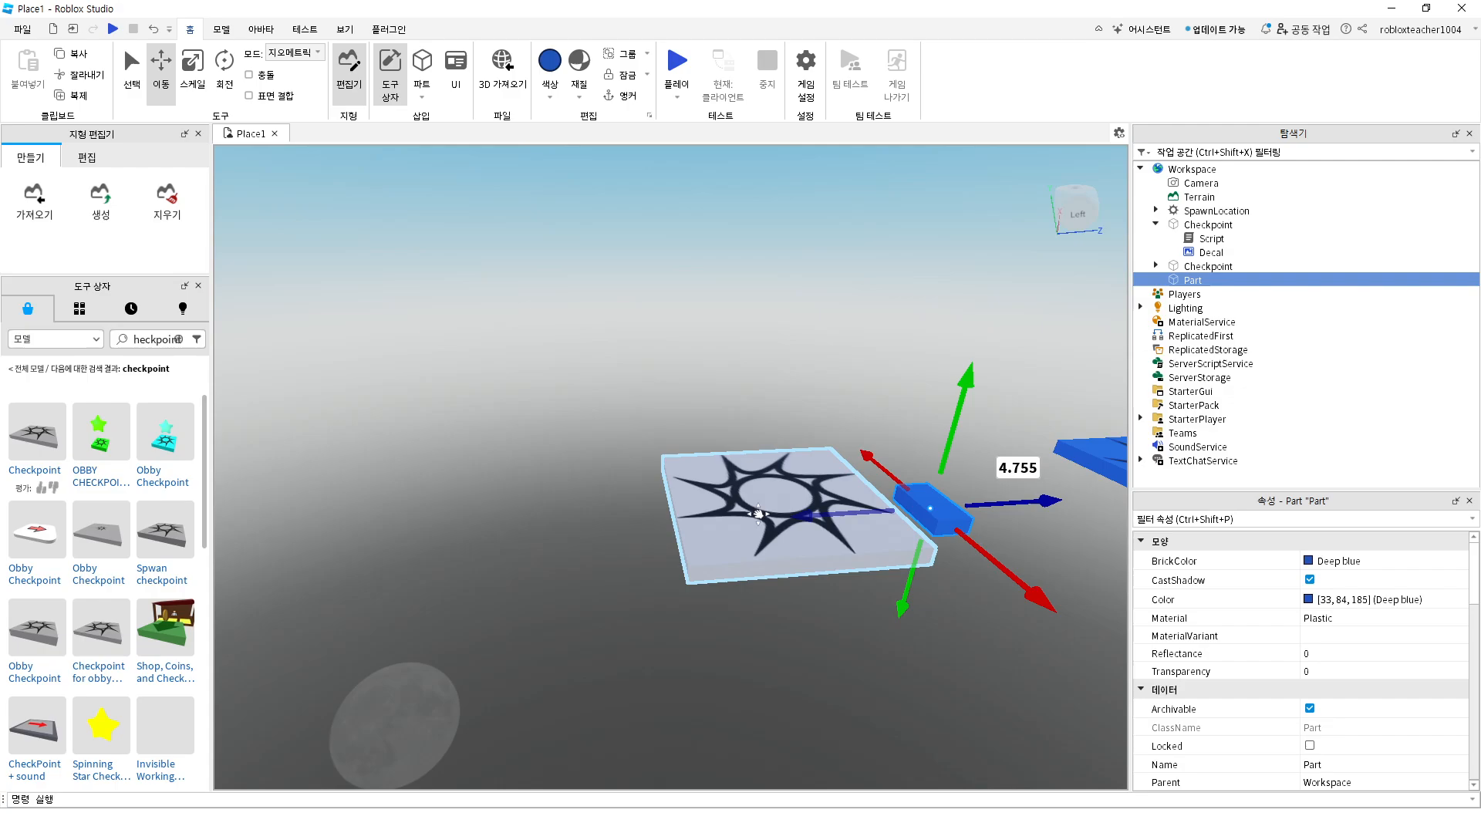
pyautogui.moveTo(758, 514); pyautogui.dragTo(708, 480, button='middle')
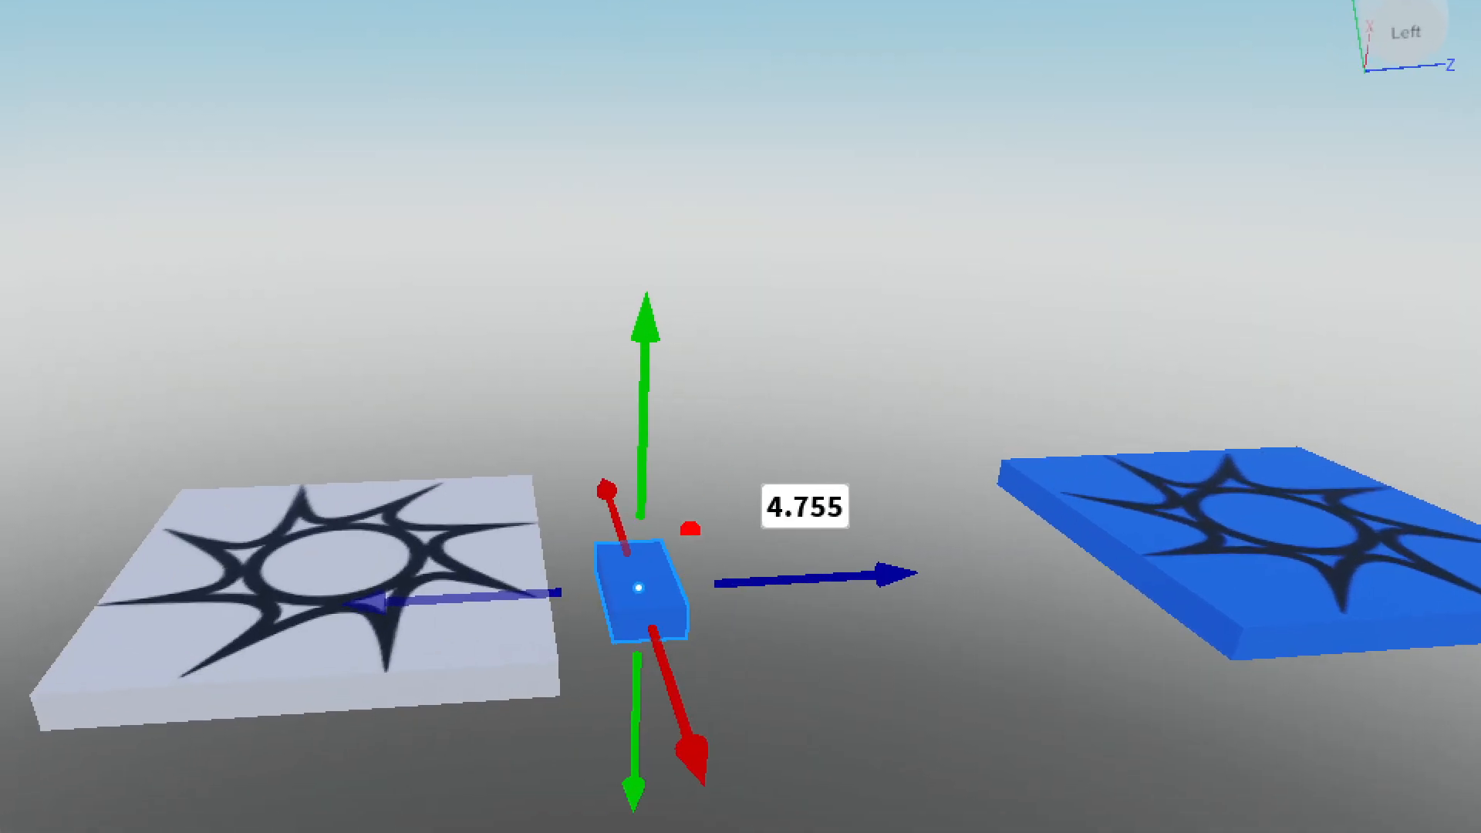
pyautogui.moveTo(532, 196)
pyautogui.mouseDown()
pyautogui.moveTo(706, 297)
pyautogui.moveTo(675, 205)
pyautogui.moveTo(541, 179)
pyautogui.mouseUp()
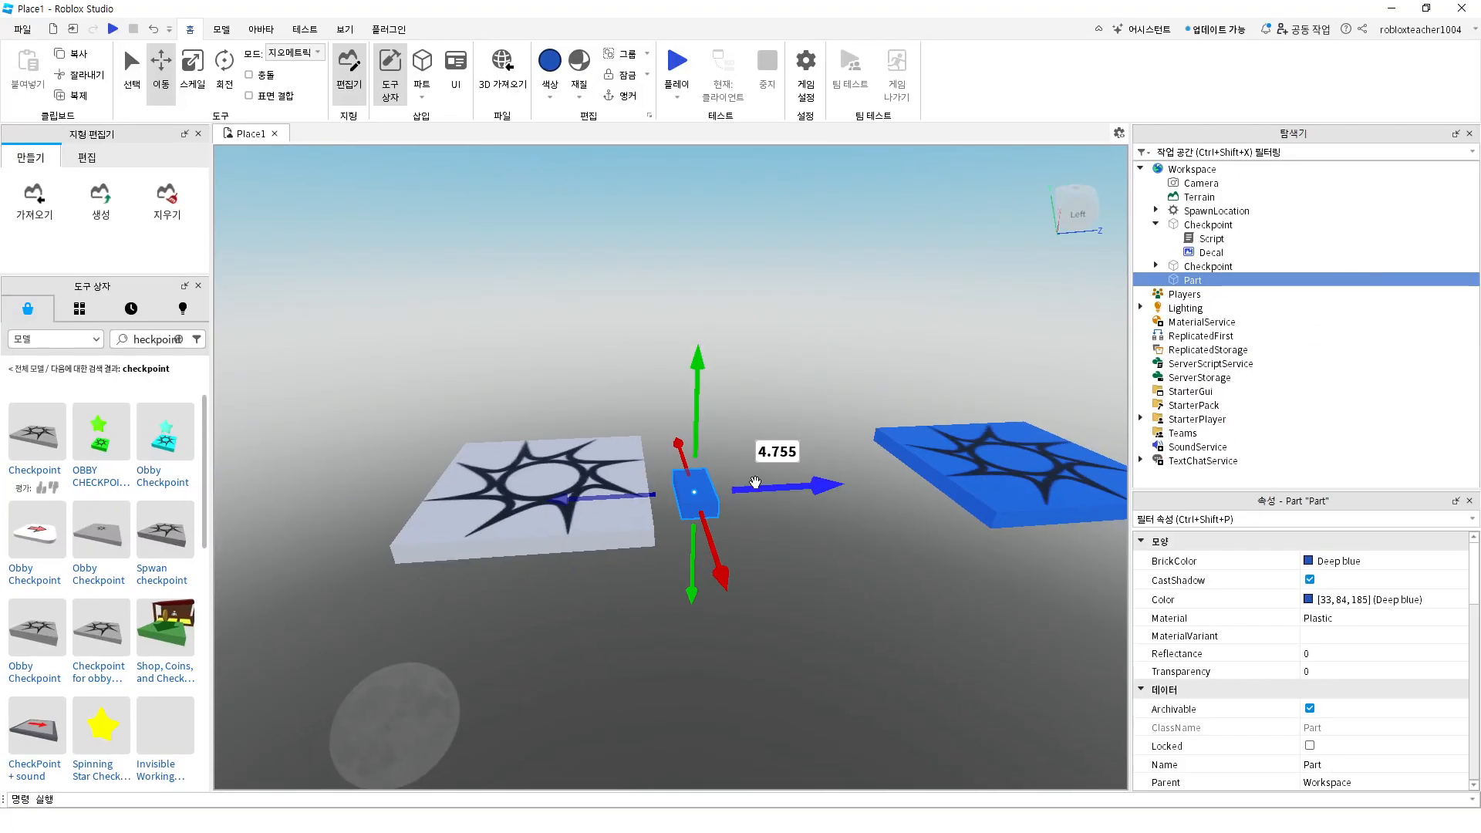
pyautogui.moveTo(756, 482)
pyautogui.mouseDown()
pyautogui.moveTo(774, 483)
pyautogui.moveTo(739, 480)
pyautogui.moveTo(750, 489)
pyautogui.mouseUp()
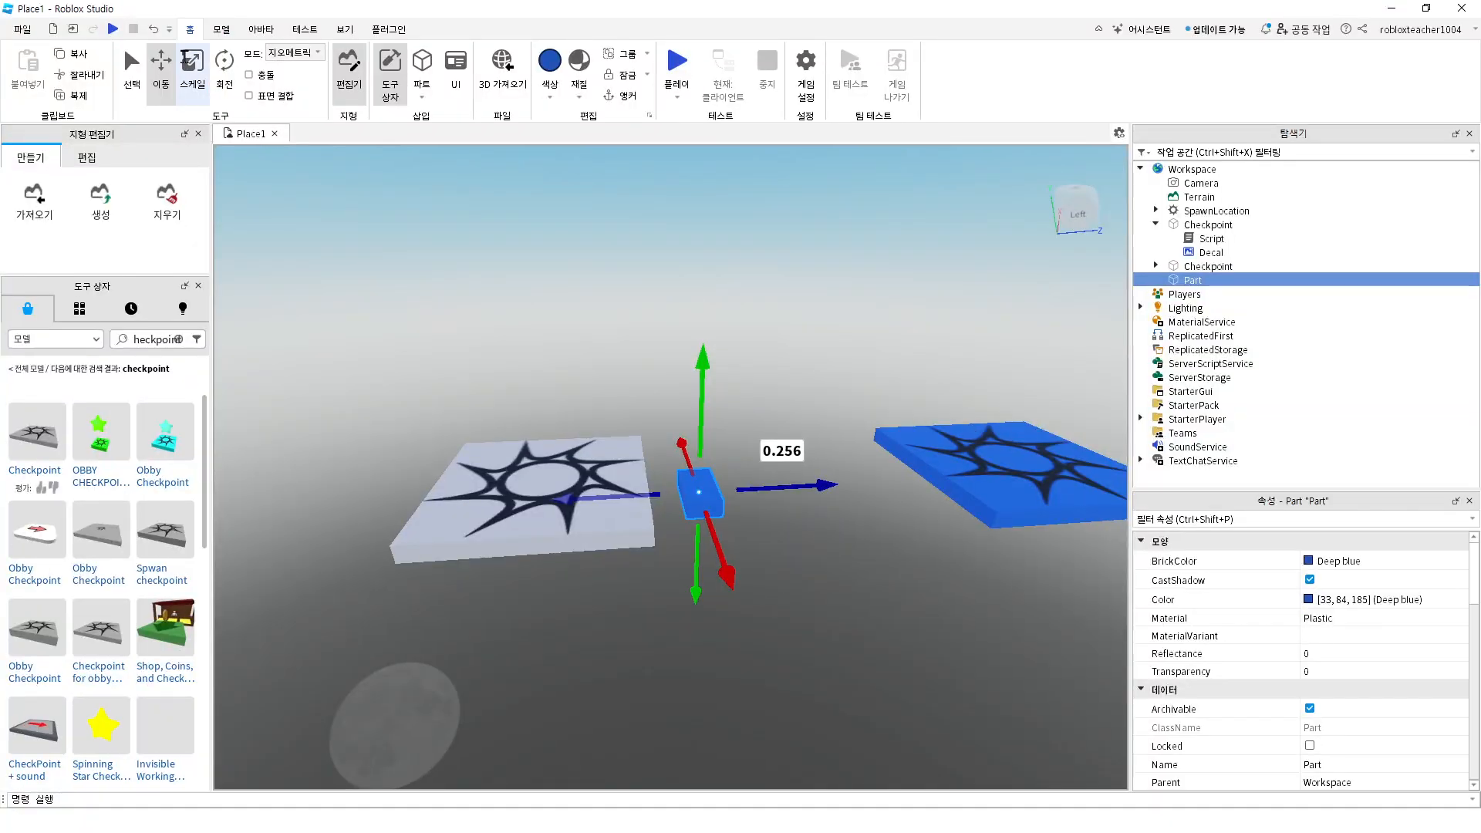
# Scale the block into a flat slab filling most of the gap between spawn pad and checkpoint, and color it New Yeller
pyautogui.hotkey('ctrl', '3')
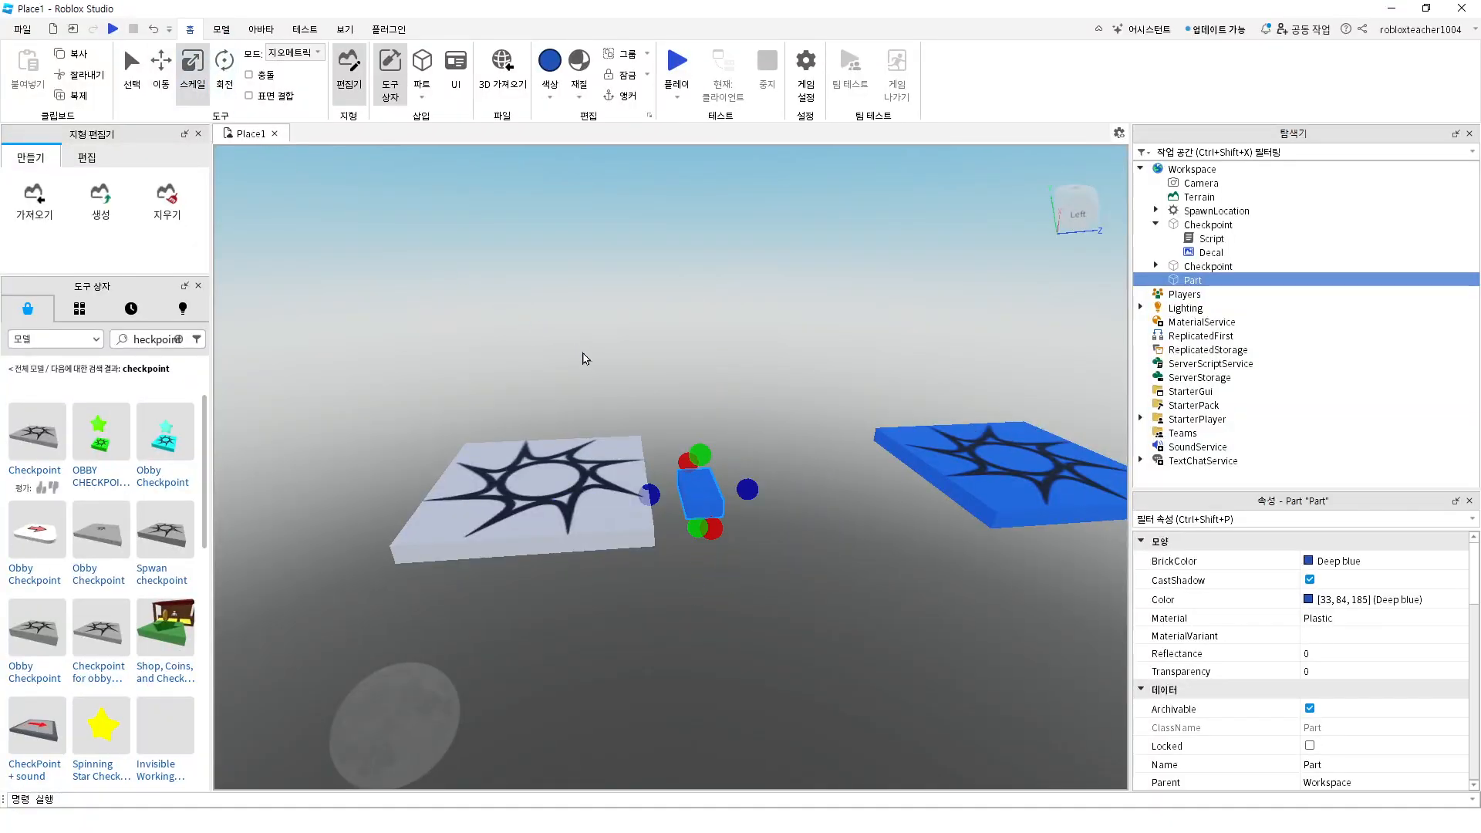
pyautogui.moveTo(690, 456); pyautogui.dragTo(669, 416)
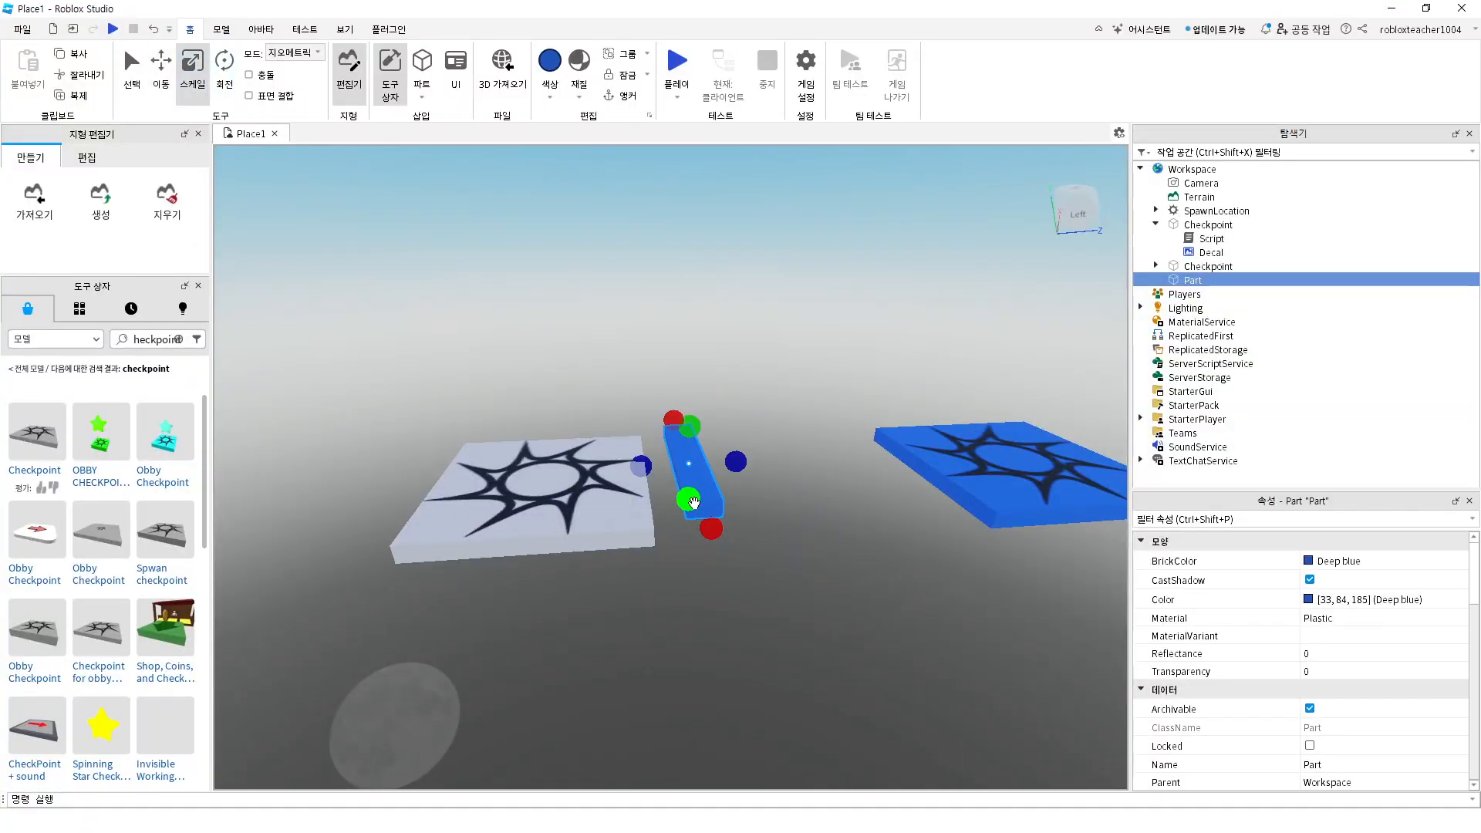
pyautogui.moveTo(703, 525); pyautogui.dragTo(722, 564)
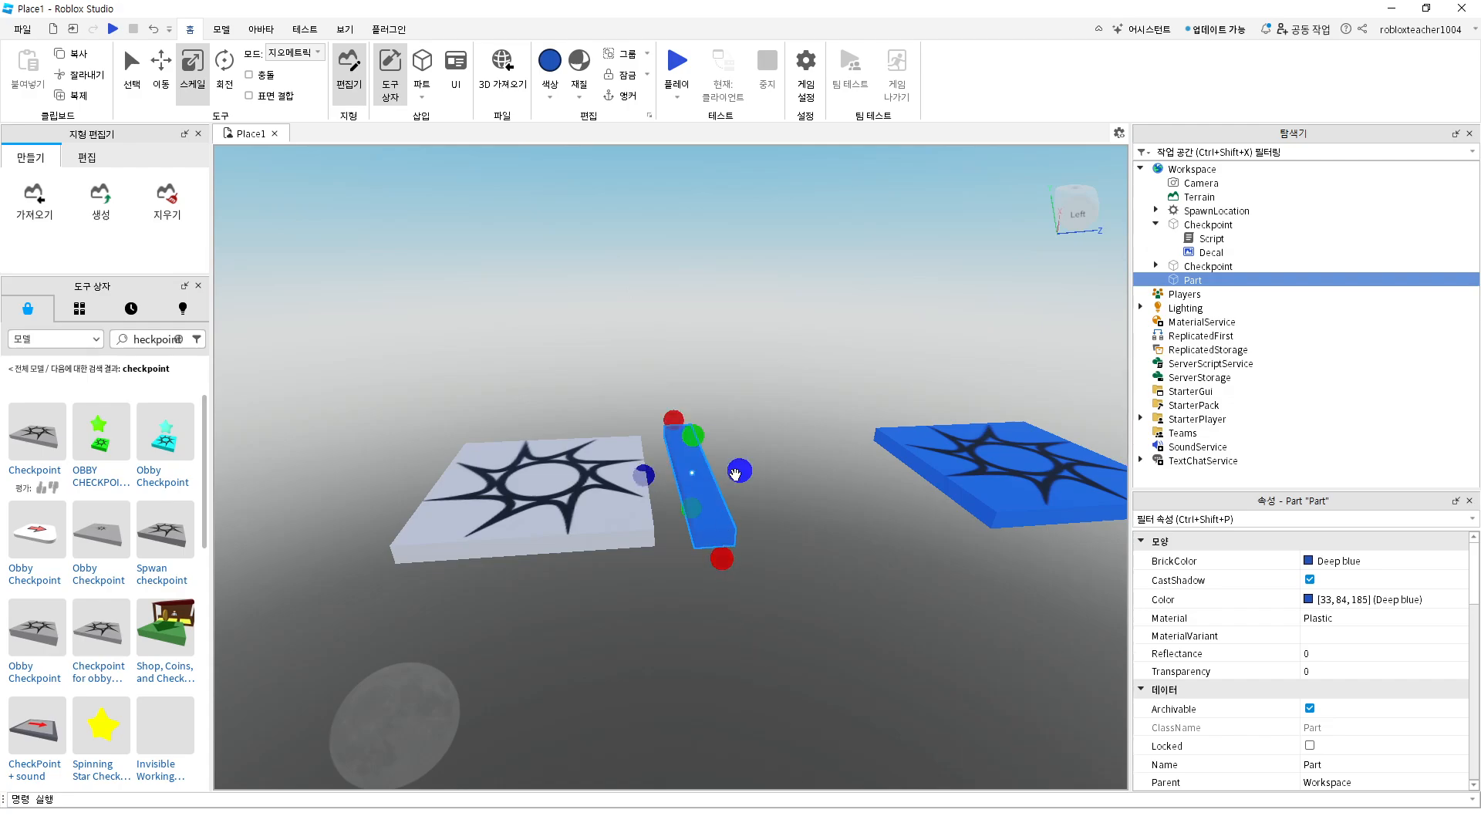
pyautogui.moveTo(739, 470); pyautogui.dragTo(858, 477)
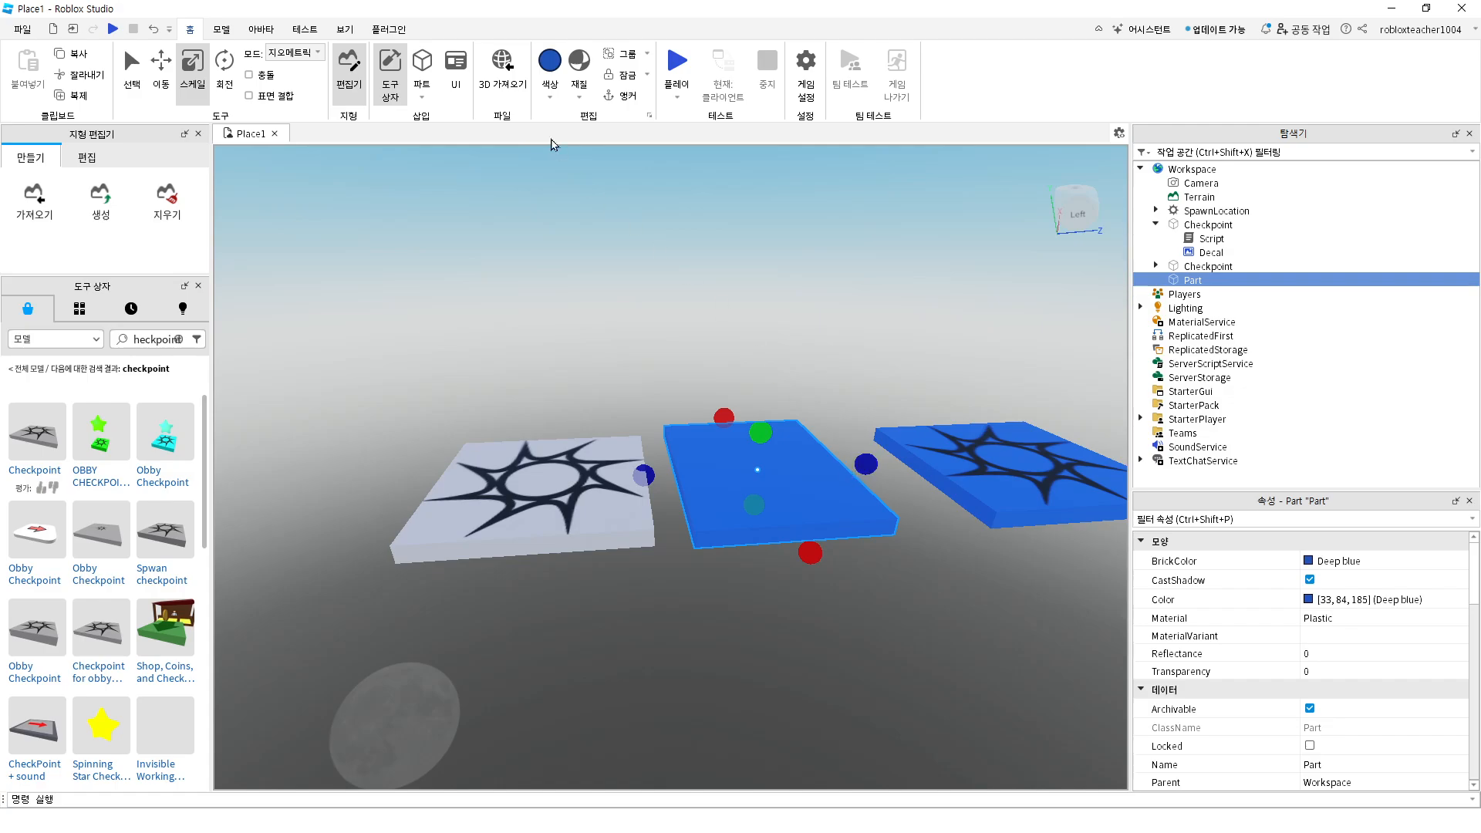
pyautogui.click(552, 91)
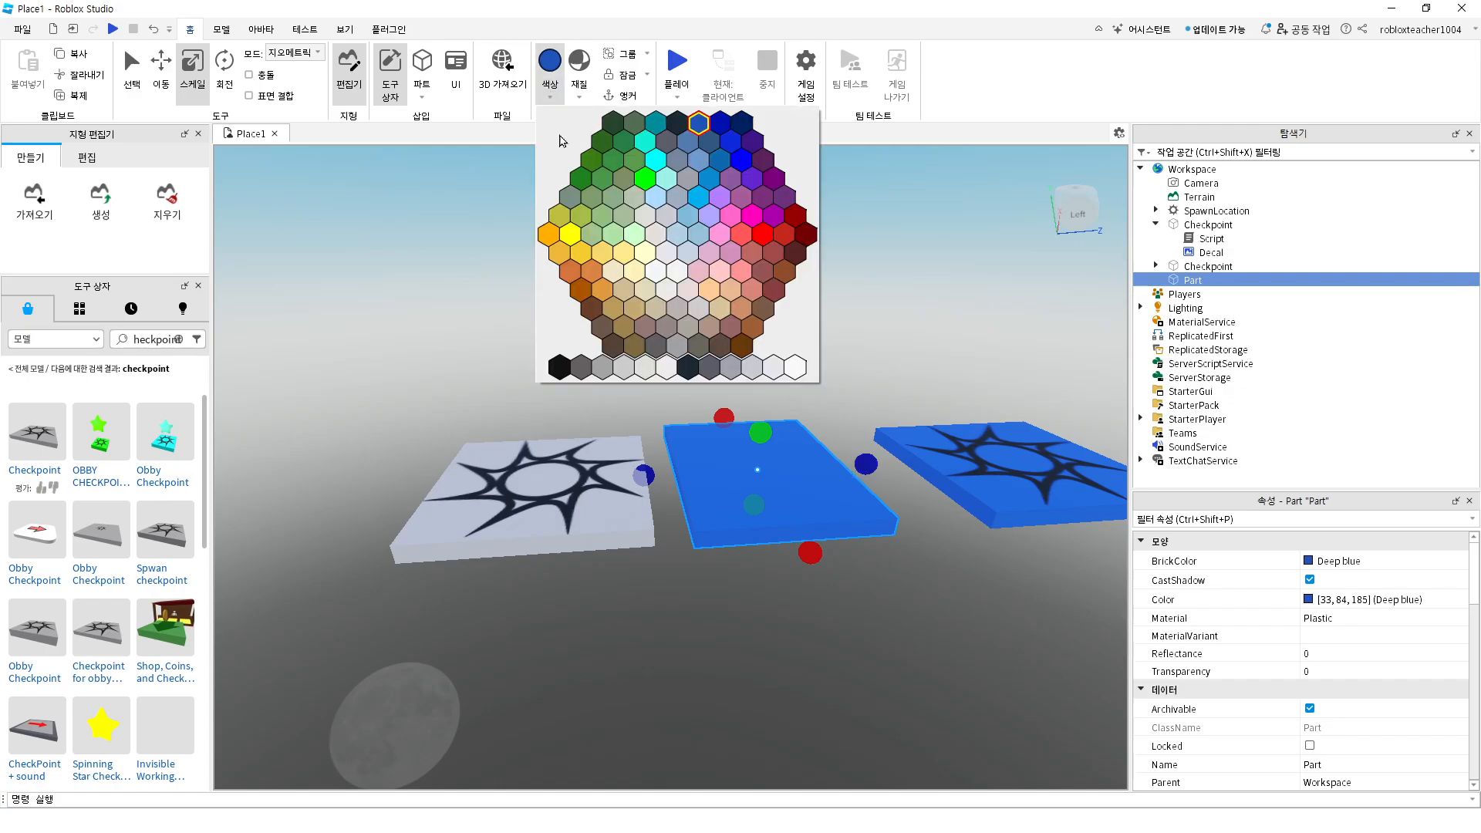
pyautogui.click(572, 233)
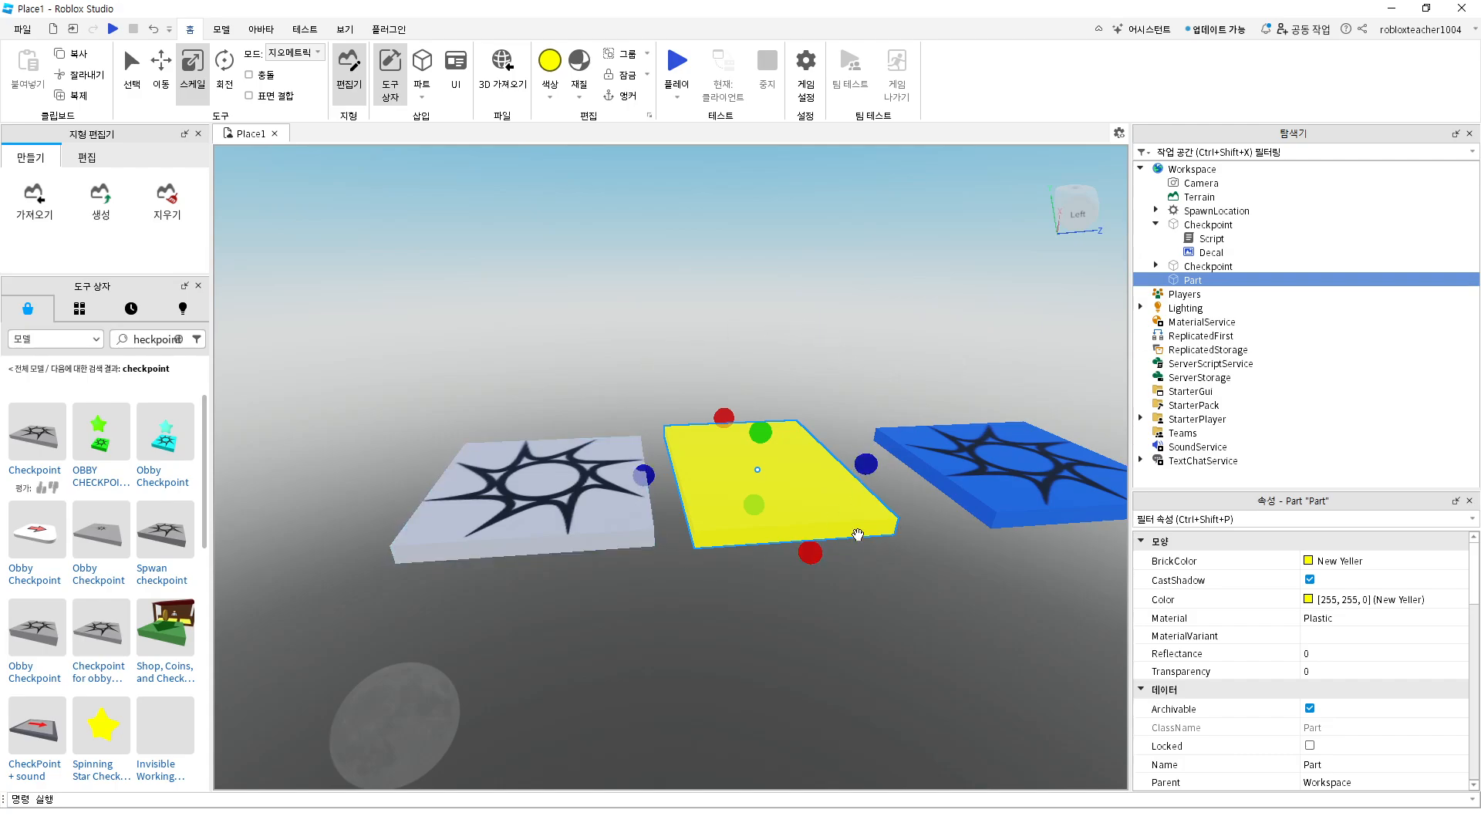
# Playtest the course, turning the character toward the checkpoints to check the yellow slab, and stop the test
pyautogui.click(677, 70)
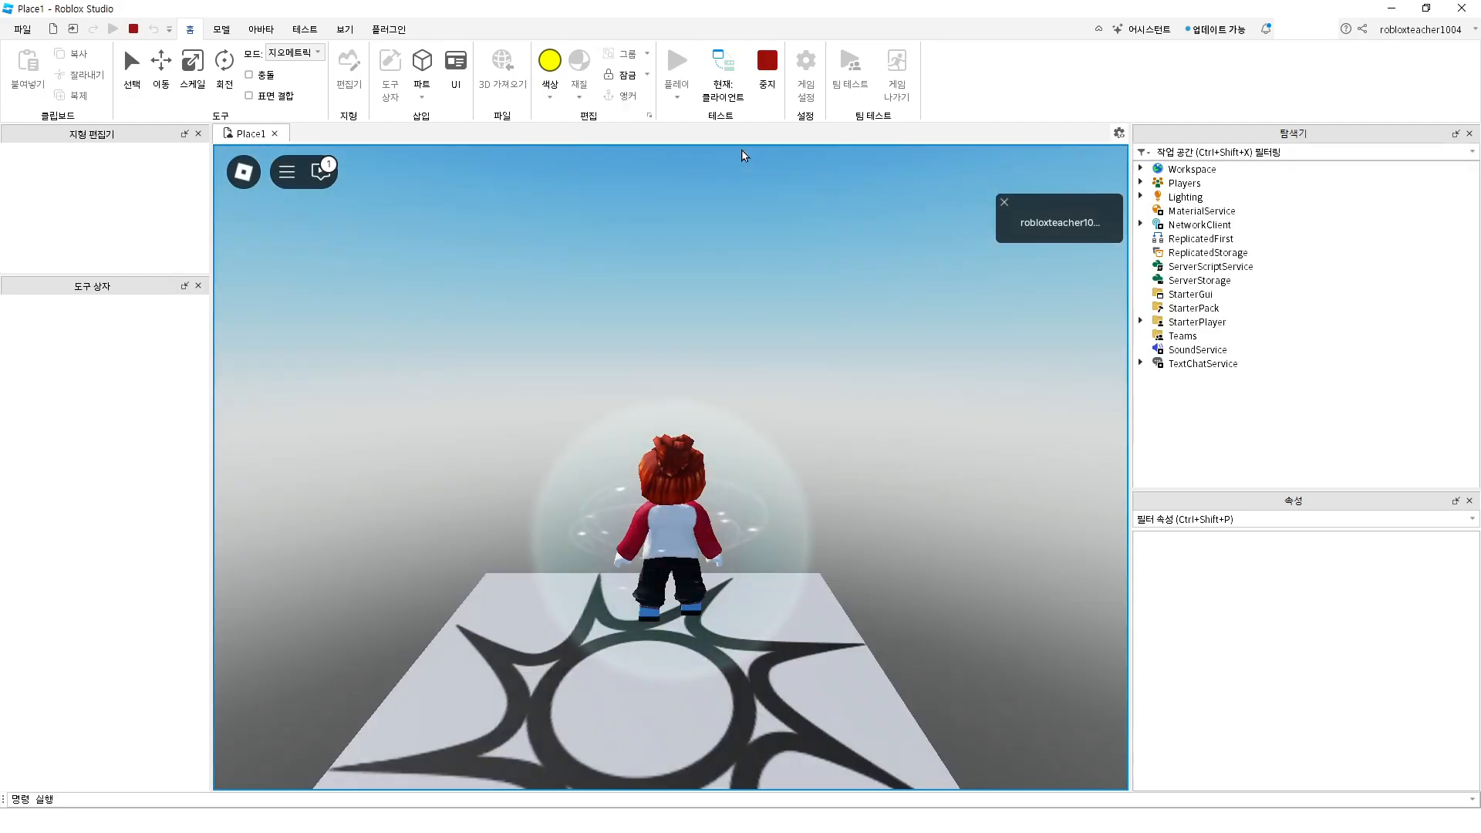
pyautogui.press('Right')
pyautogui.press('w')
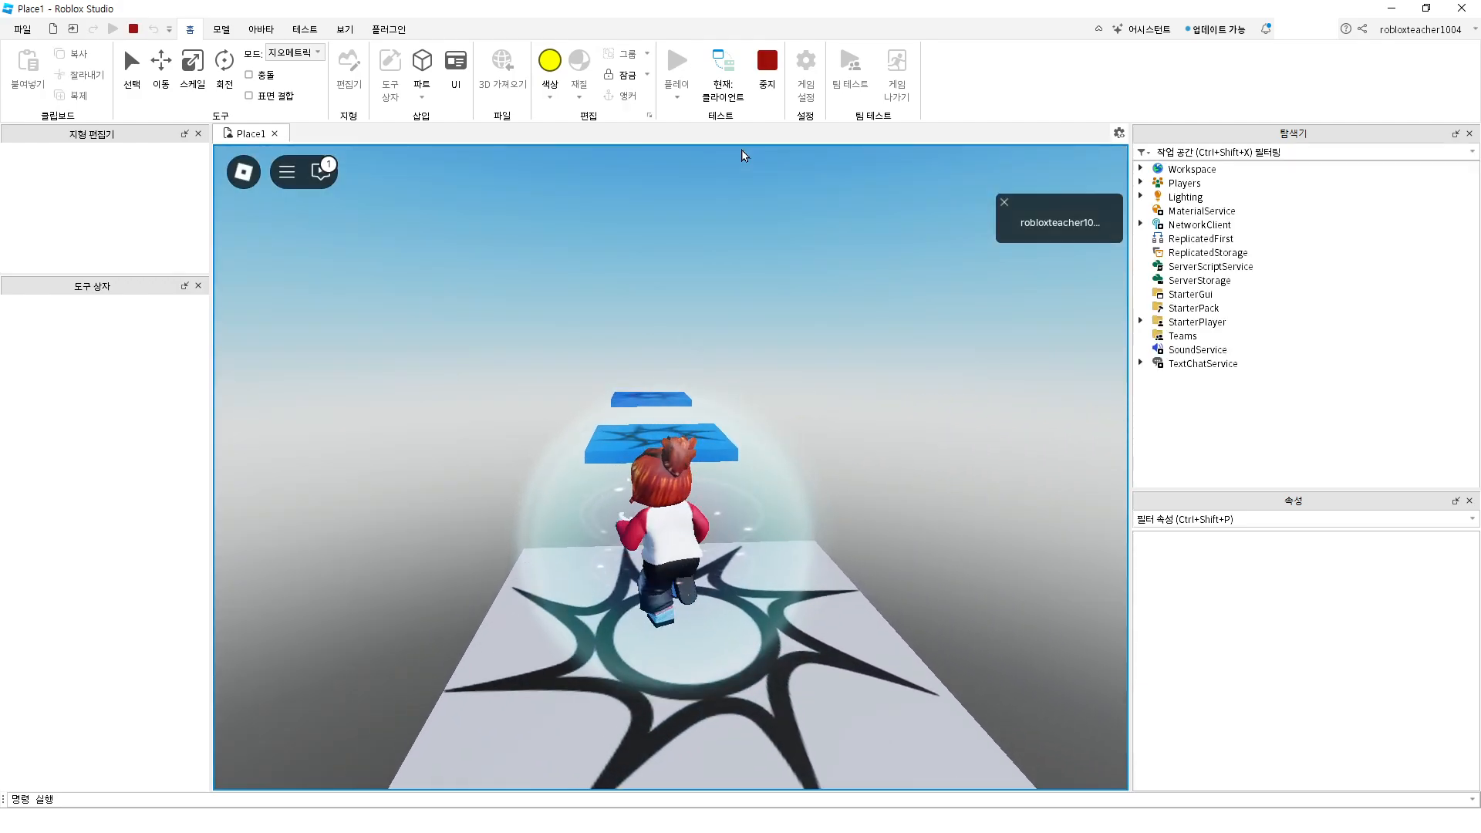
pyautogui.press('Right')
pyautogui.press('Left')
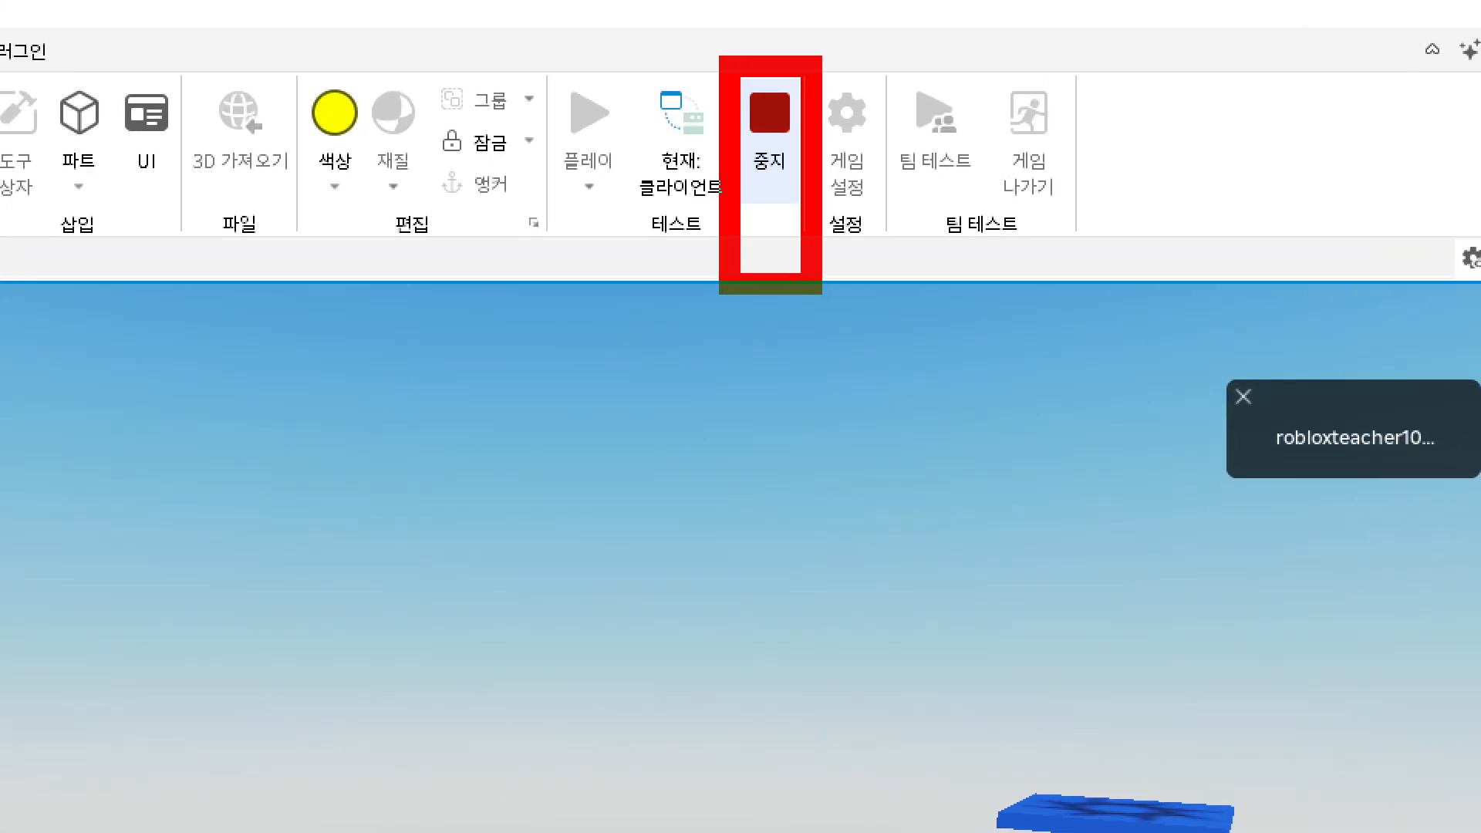
pyautogui.click(770, 116)
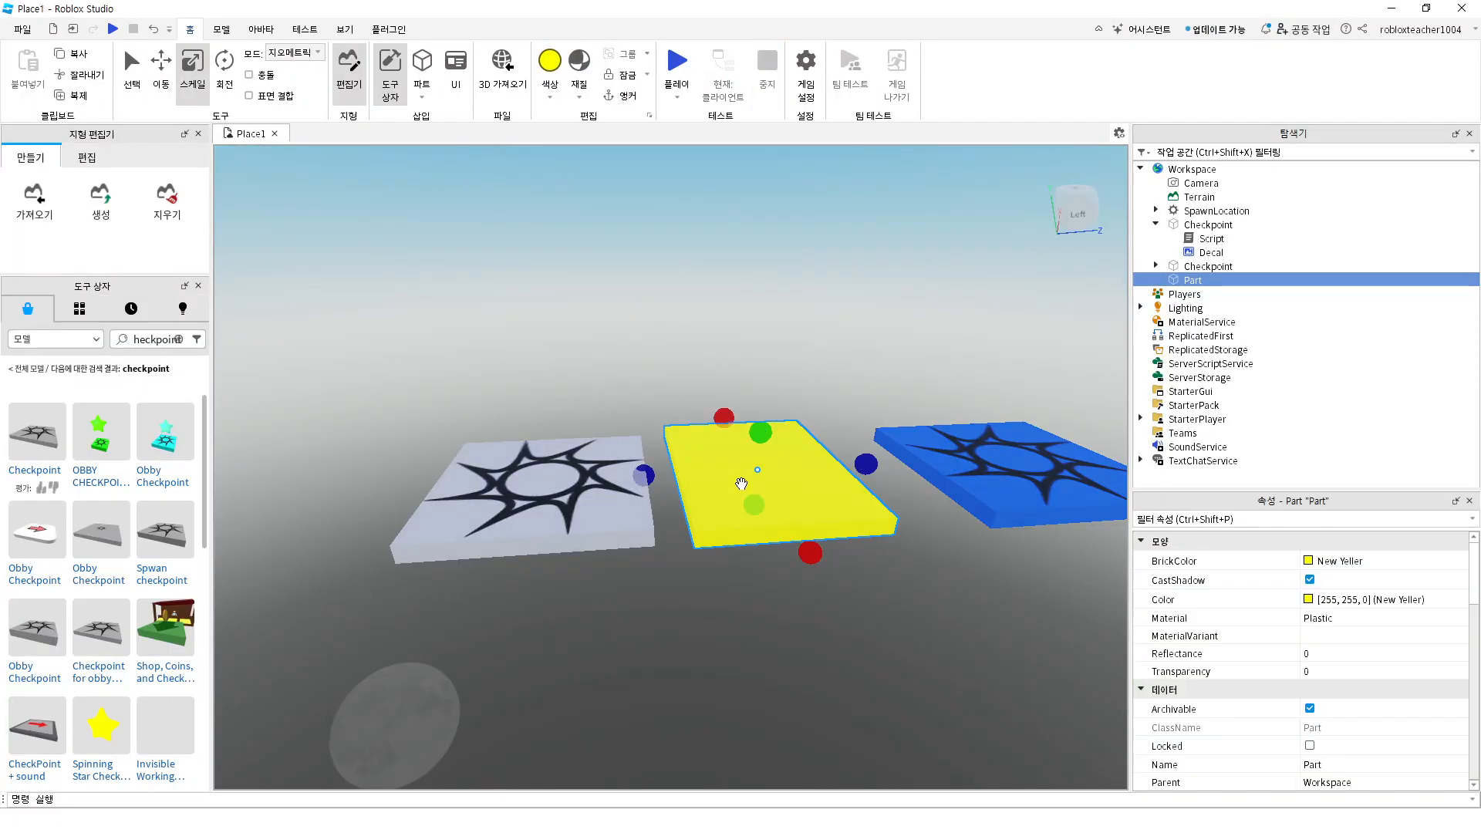
# Duplicate the yellow slab, move the copy about 12.037 studs along the course, and shift the overlapped checkpoint about 10.156 studs farther out
pyautogui.click(72, 96)
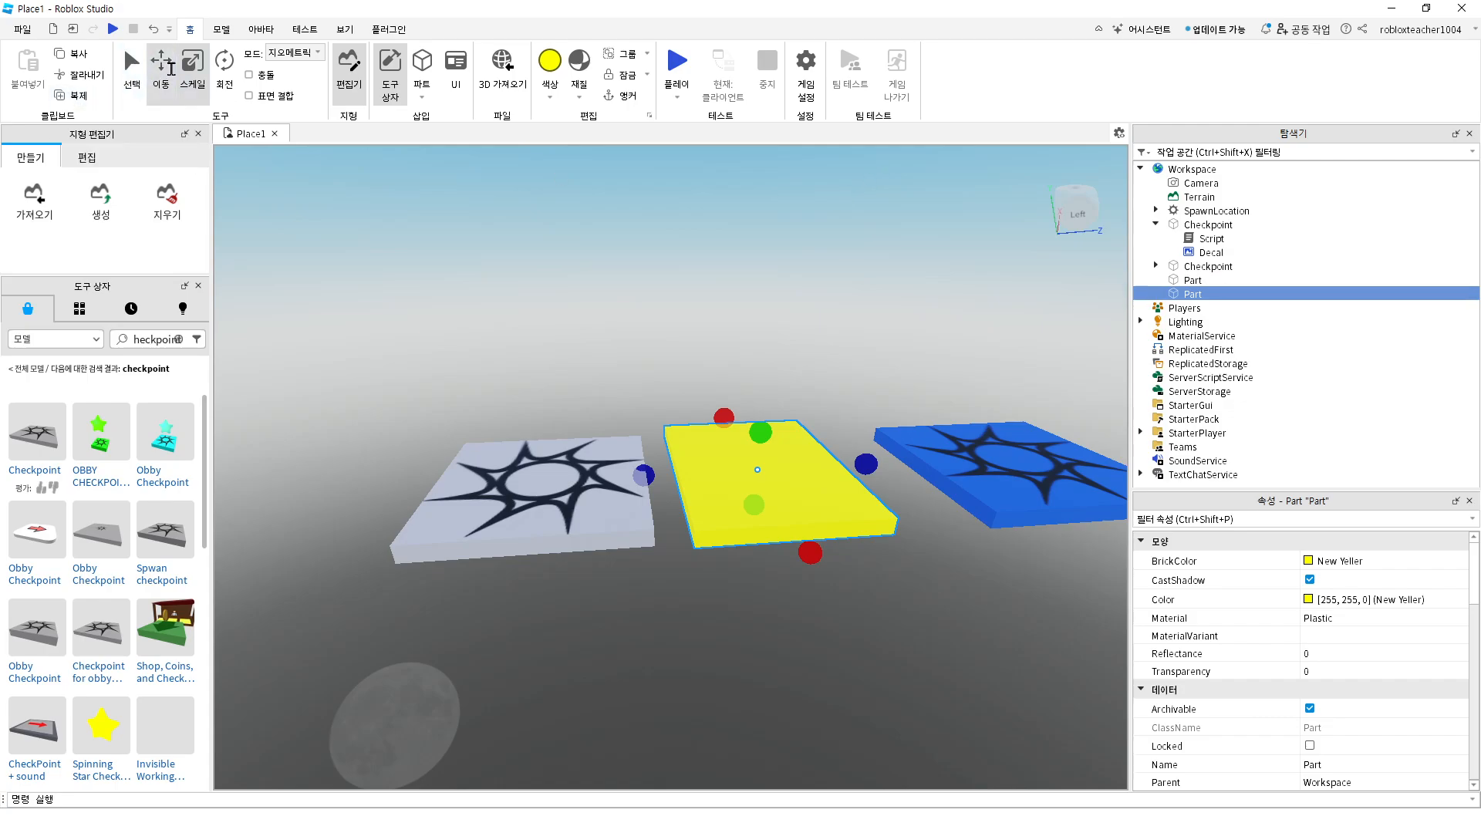
pyautogui.click(170, 68)
pyautogui.moveTo(888, 463); pyautogui.dragTo(1042, 440)
pyautogui.moveTo(1019, 443); pyautogui.dragTo(861, 464, button='middle')
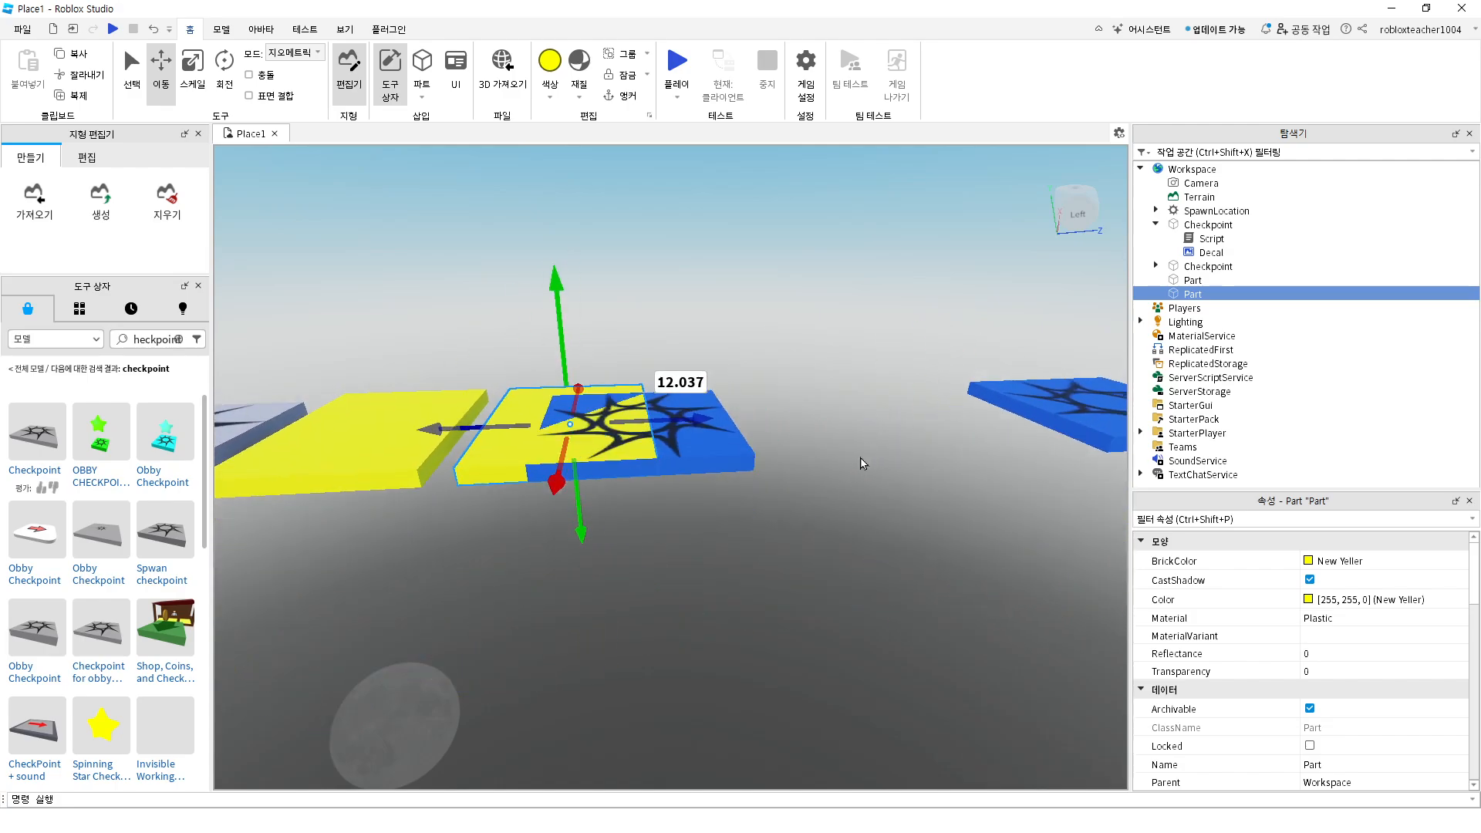
pyautogui.click(710, 441)
pyautogui.moveTo(513, 432); pyautogui.dragTo(662, 433)
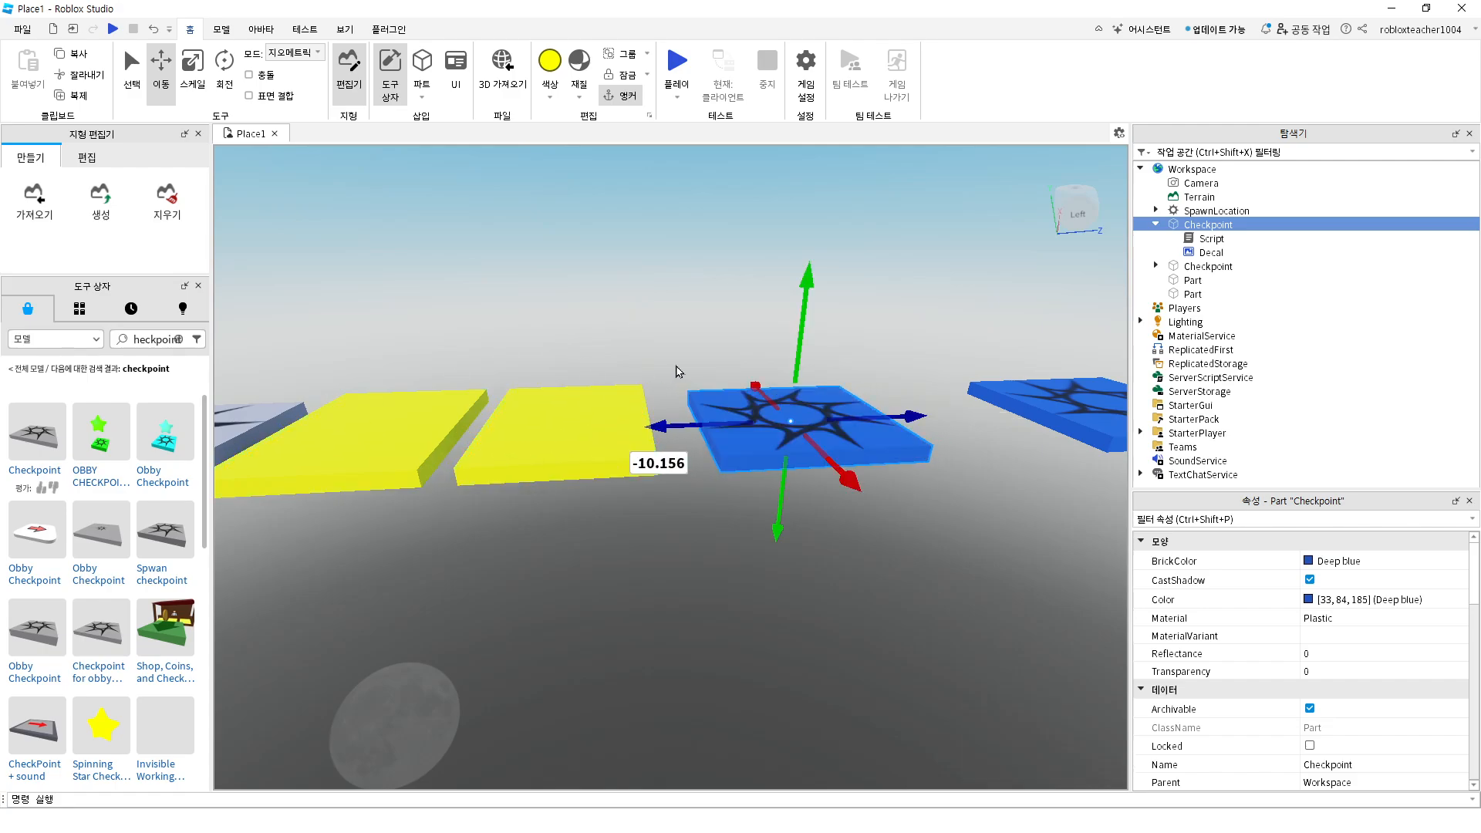
# Anchor the yellow slab nearest the spawn pad
pyautogui.click(364, 423)
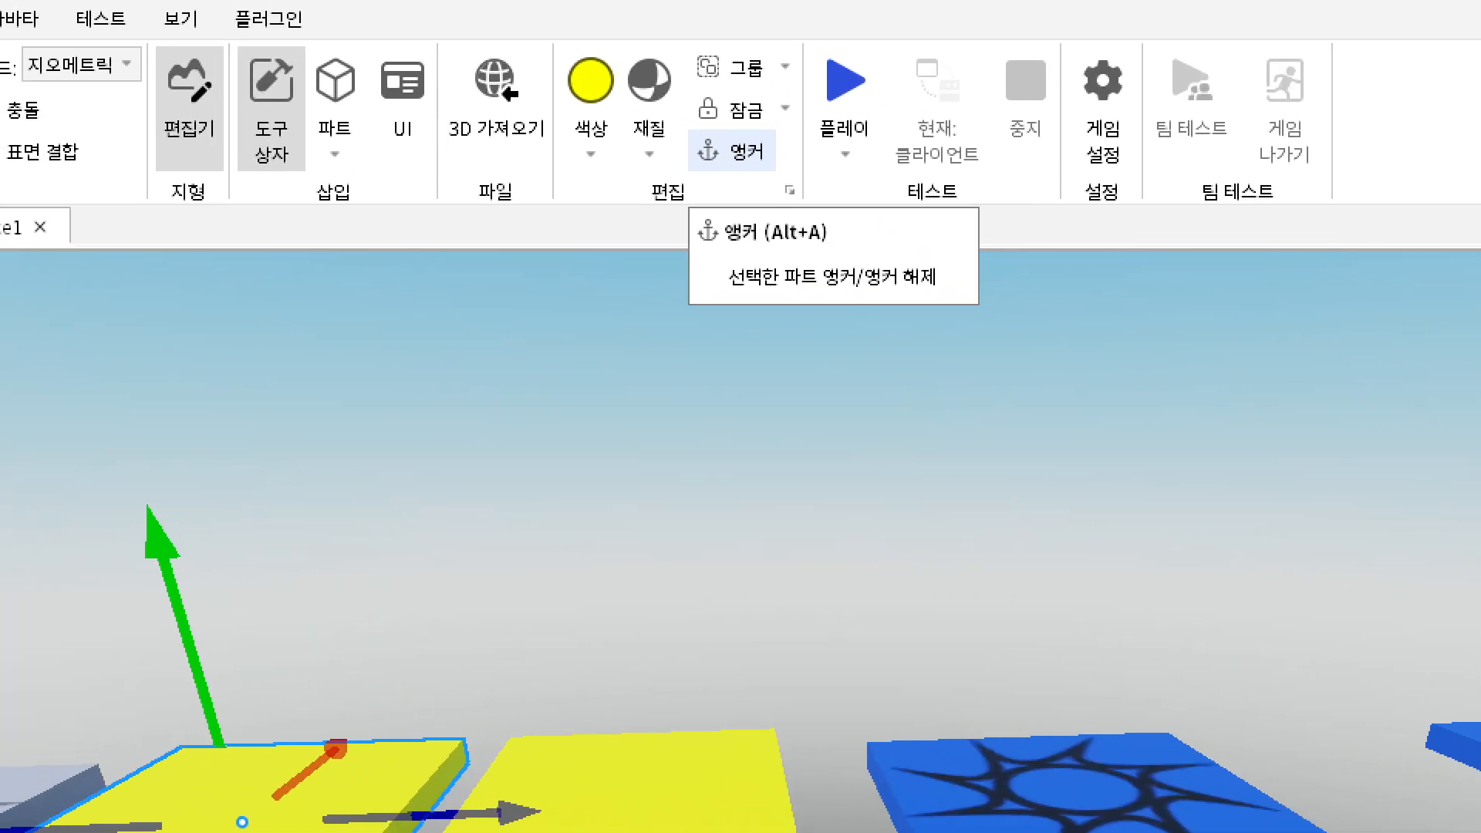
pyautogui.keyDown('ctrl'); pyautogui.moveTo(653, 131); pyautogui.dragTo(811, 191); pyautogui.keyUp('ctrl')
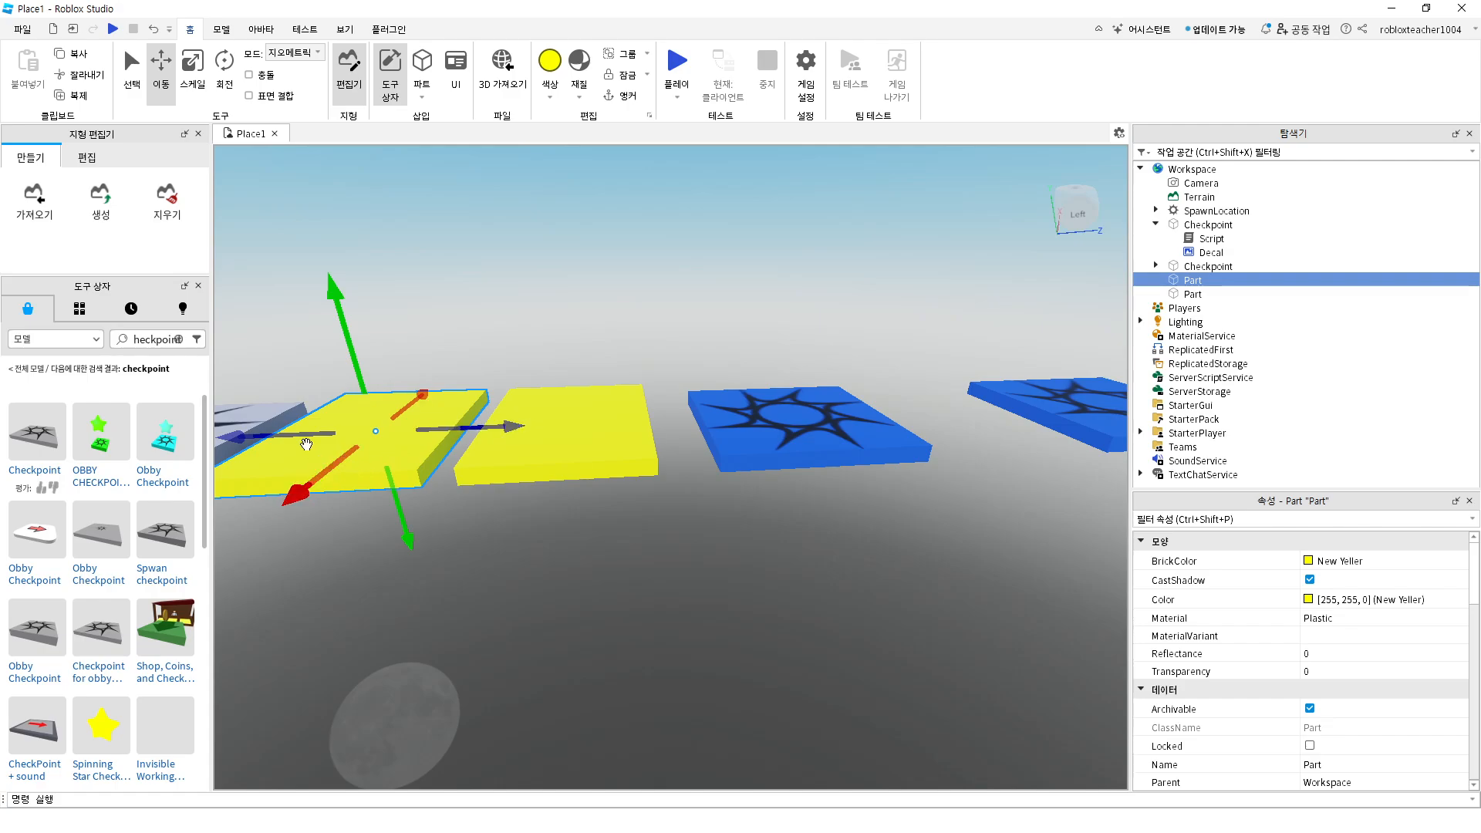
pyautogui.click(621, 93)
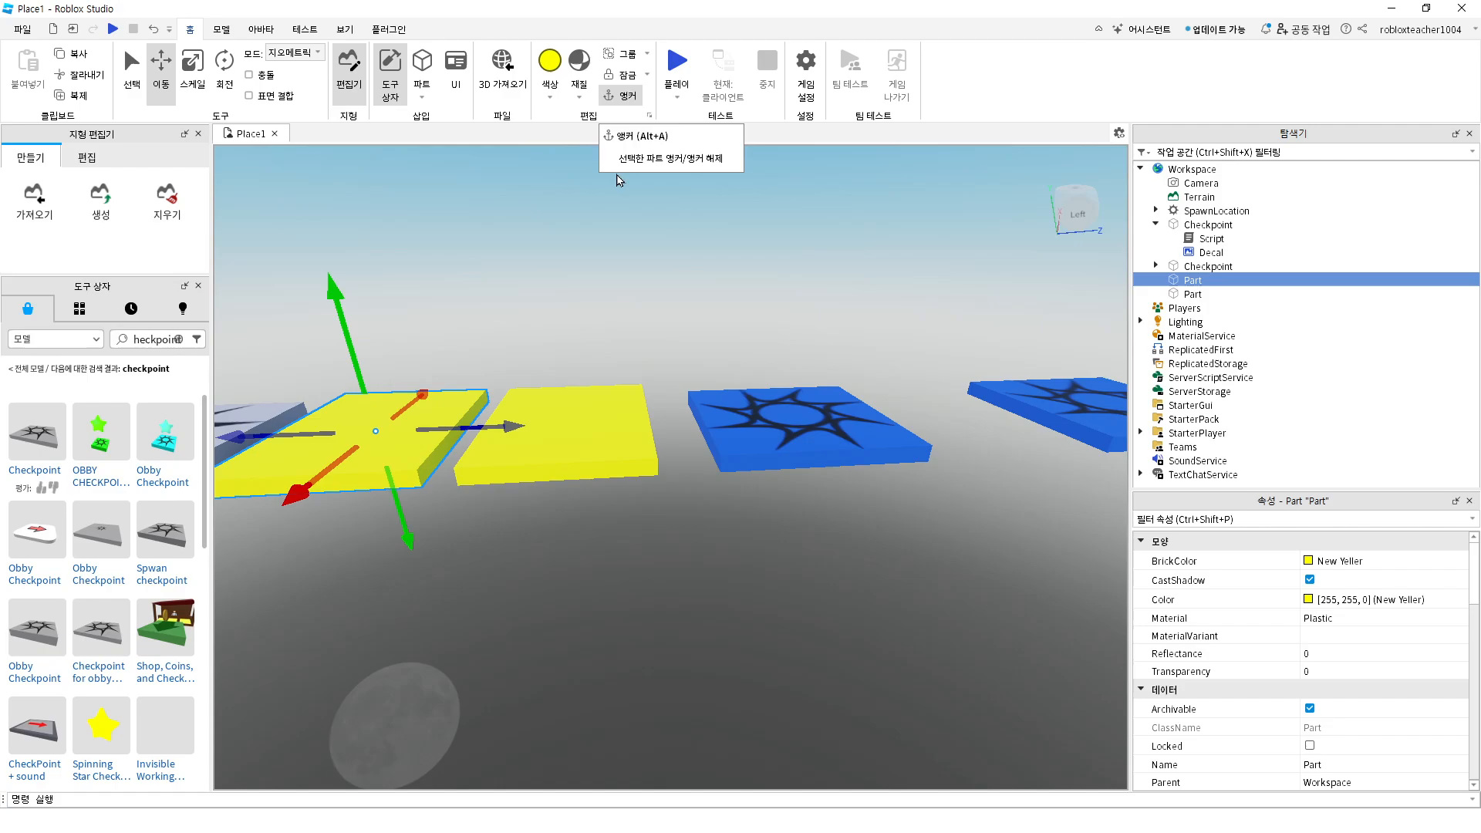
# Move both blue checkpoints farther along the course, leaving a wide gap after the second yellow slab
pyautogui.click(561, 446)
pyautogui.click(766, 432)
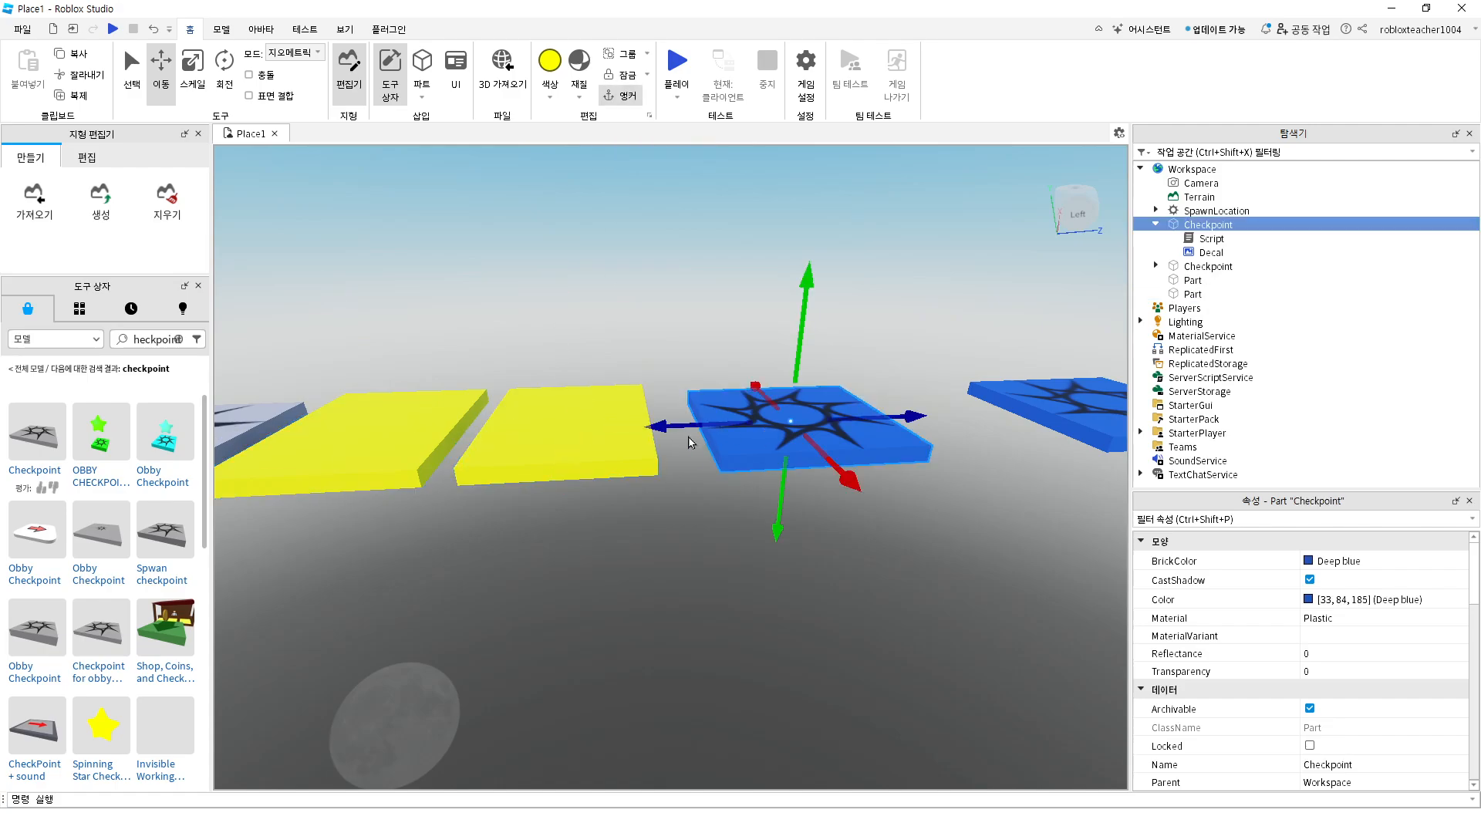
pyautogui.moveTo(666, 427); pyautogui.dragTo(759, 424)
pyautogui.moveTo(862, 445); pyautogui.dragTo(837, 499, button='middle')
pyautogui.scroll(-5, 836, 498)
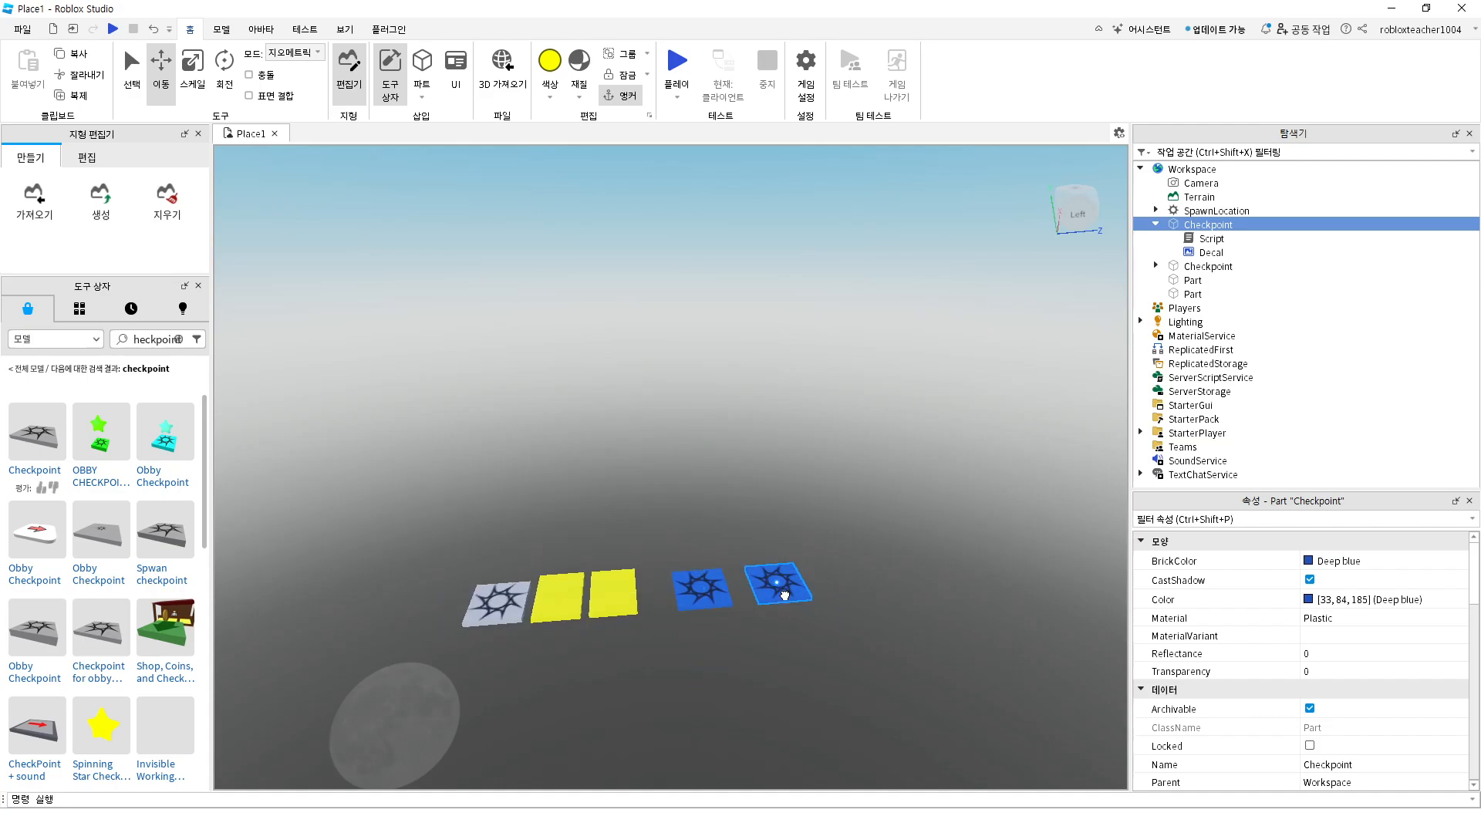
pyautogui.click(785, 595)
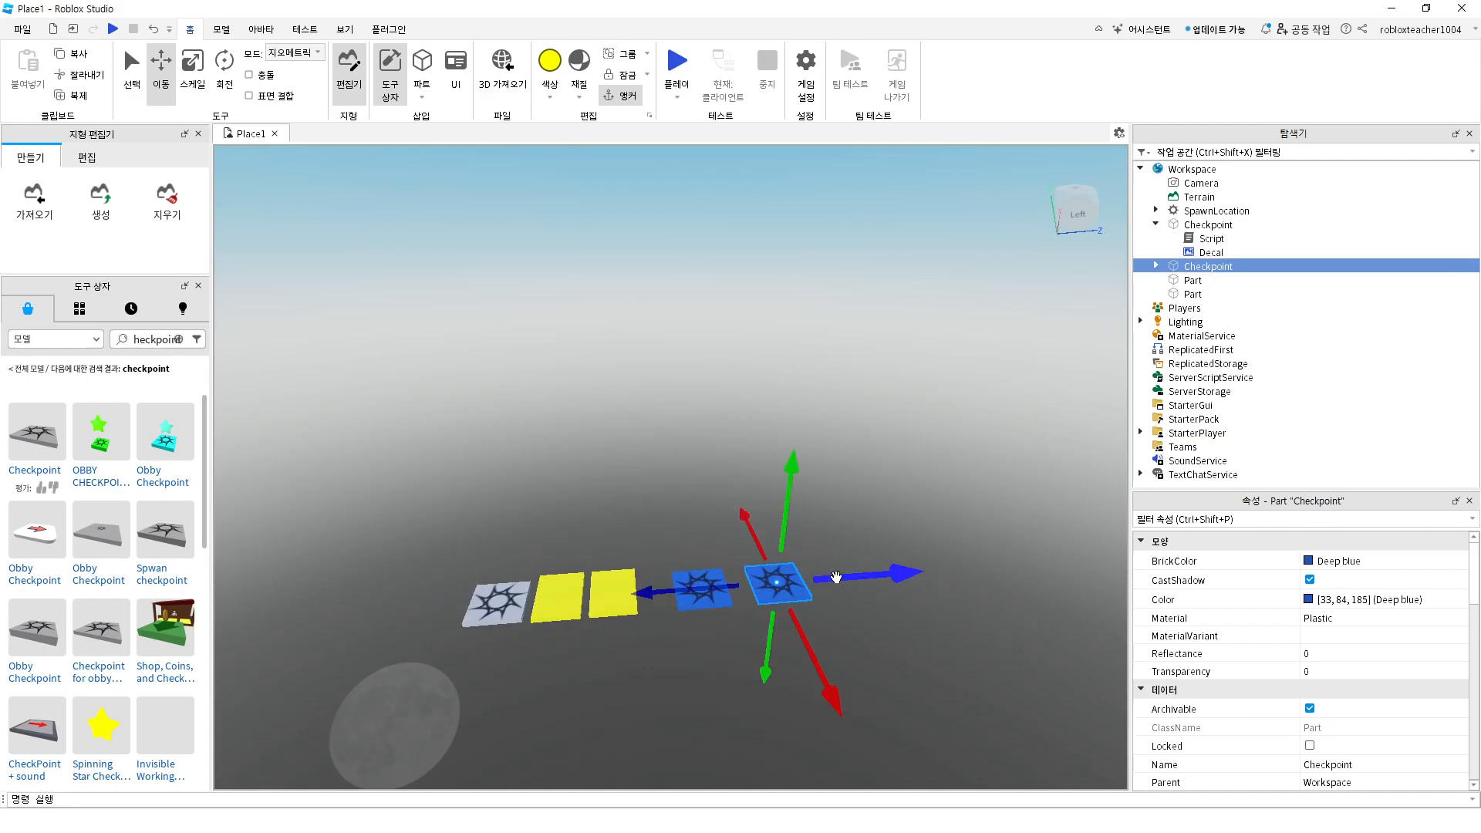
pyautogui.moveTo(837, 579); pyautogui.dragTo(1027, 567)
pyautogui.click(695, 584)
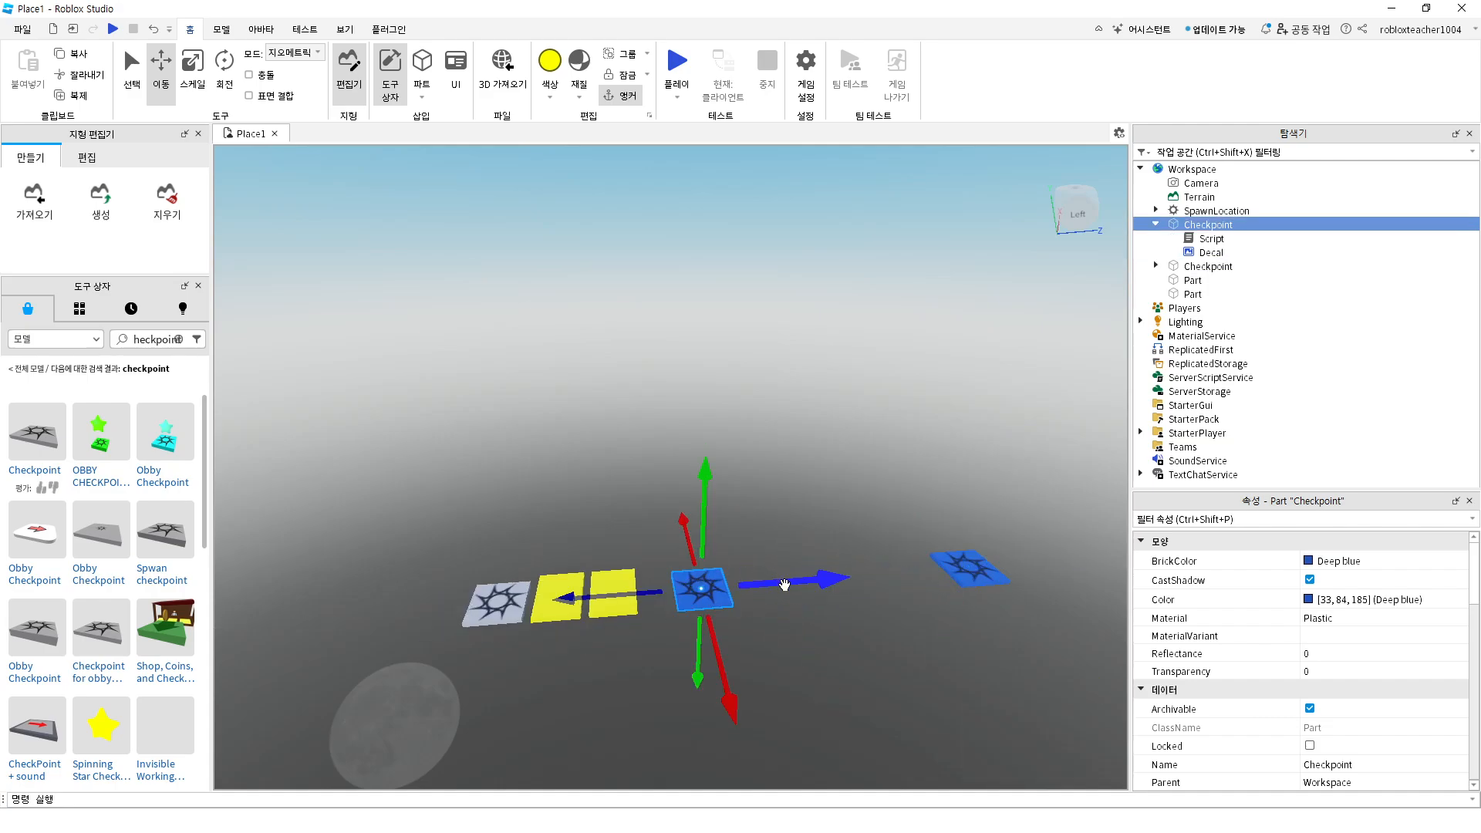
pyautogui.moveTo(802, 580); pyautogui.dragTo(973, 574)
# Duplicate the second yellow slab three times and space the copies in line up to the first blue checkpoint
pyautogui.click(595, 586)
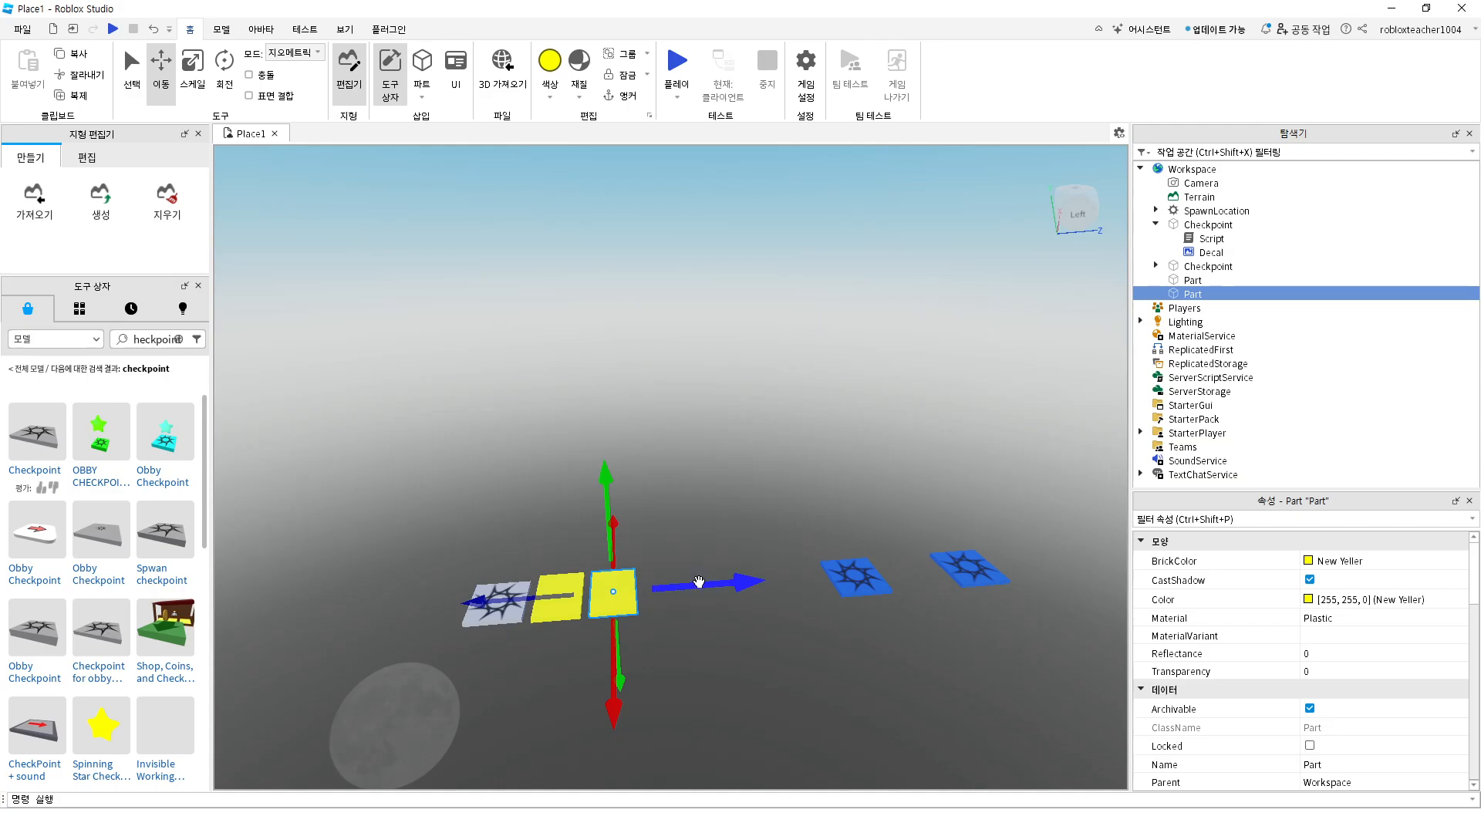
pyautogui.hotkey('ctrl', 'd')
pyautogui.moveTo(699, 582); pyautogui.dragTo(885, 605)
pyautogui.hotkey('ctrl', 'd')
pyautogui.hotkey('ctrl', 'd')
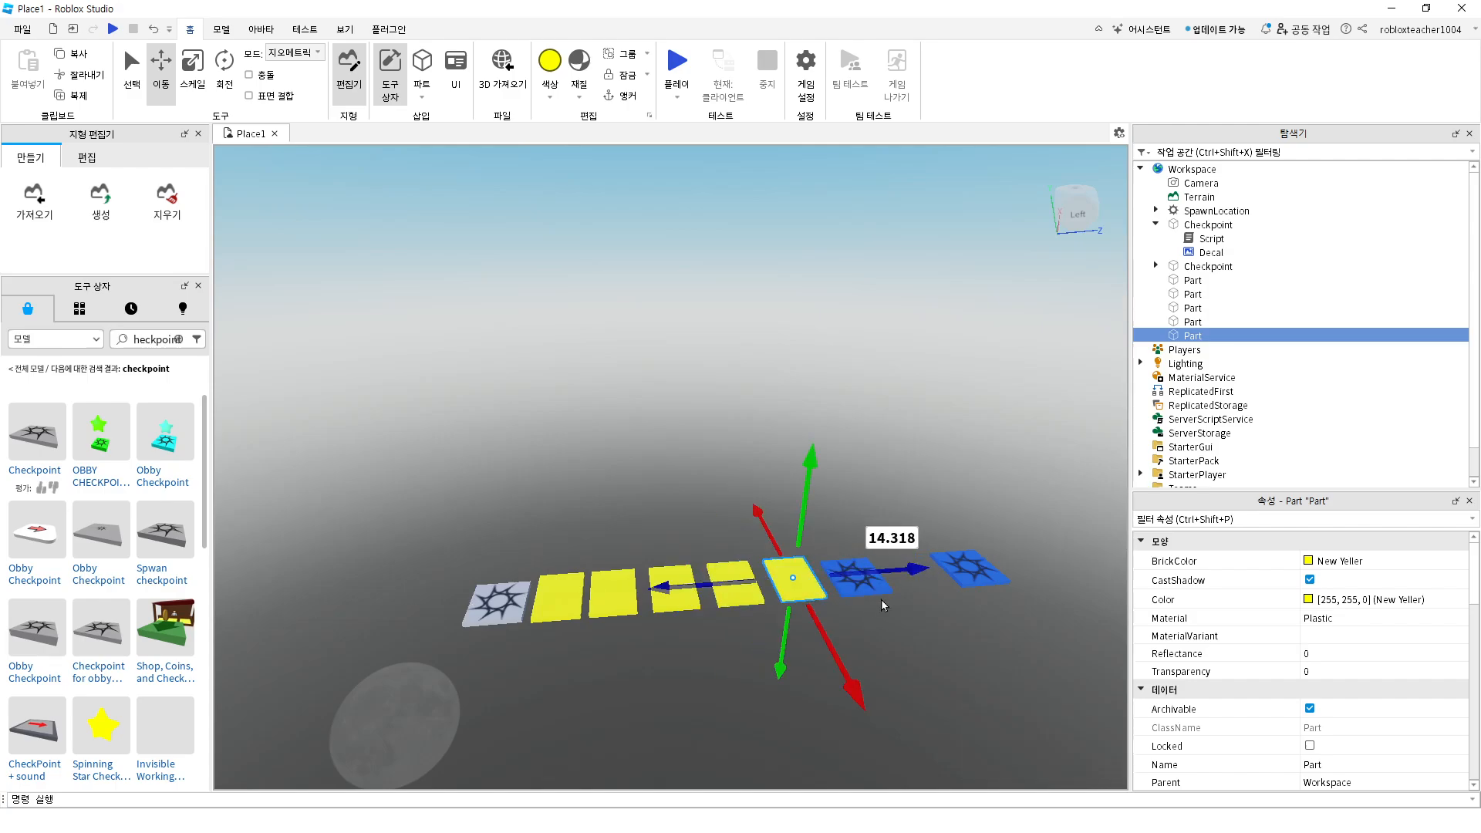
pyautogui.click(882, 627)
pyautogui.moveTo(818, 620); pyautogui.dragTo(793, 559, button='middle')
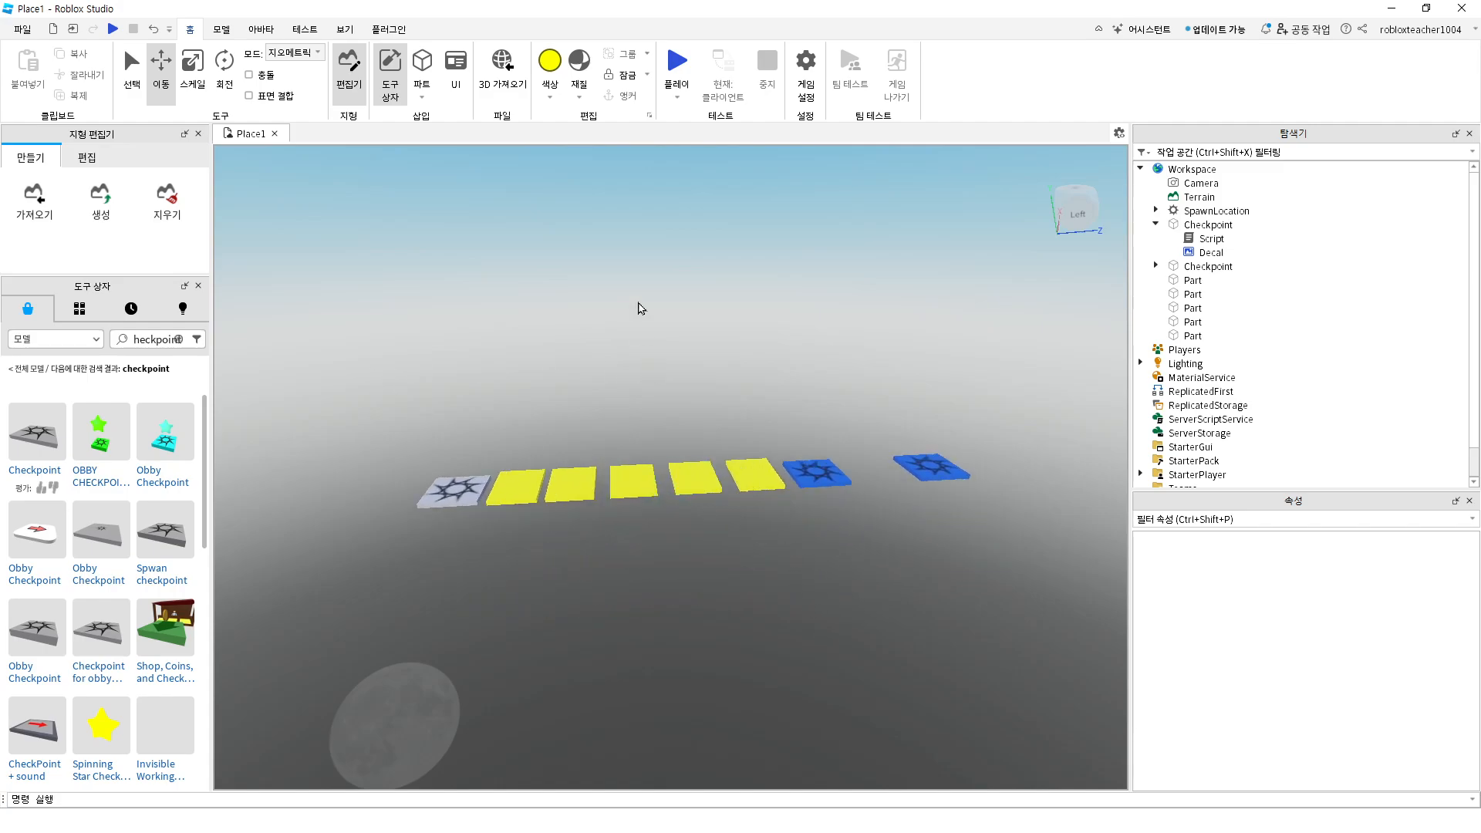
# Playtest the extended course, turn the view toward the yellow slabs to check them, and stop the test
pyautogui.click(679, 61)
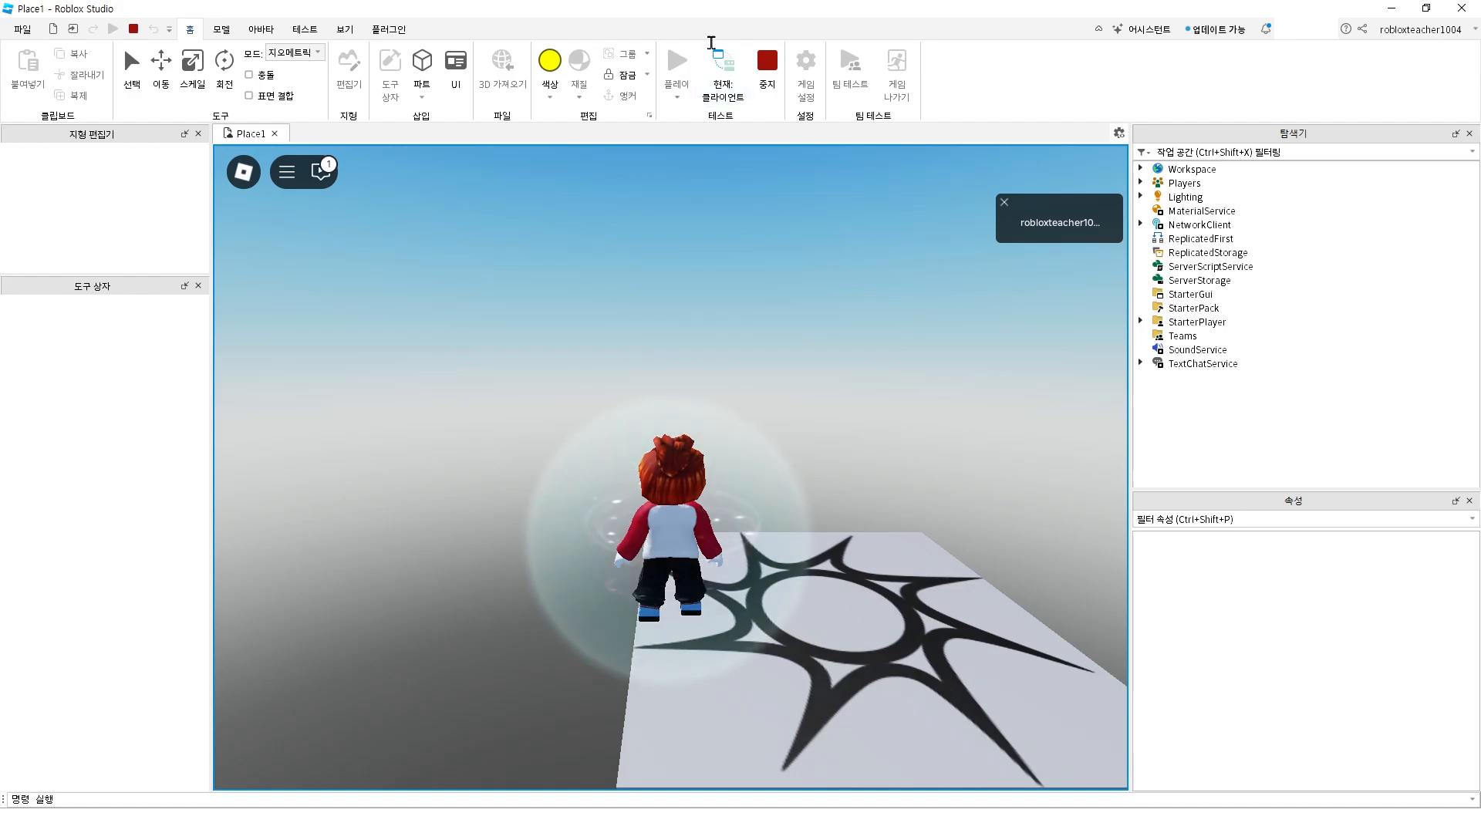
pyautogui.moveTo(808, 341); pyautogui.dragTo(808, 341, button='right')
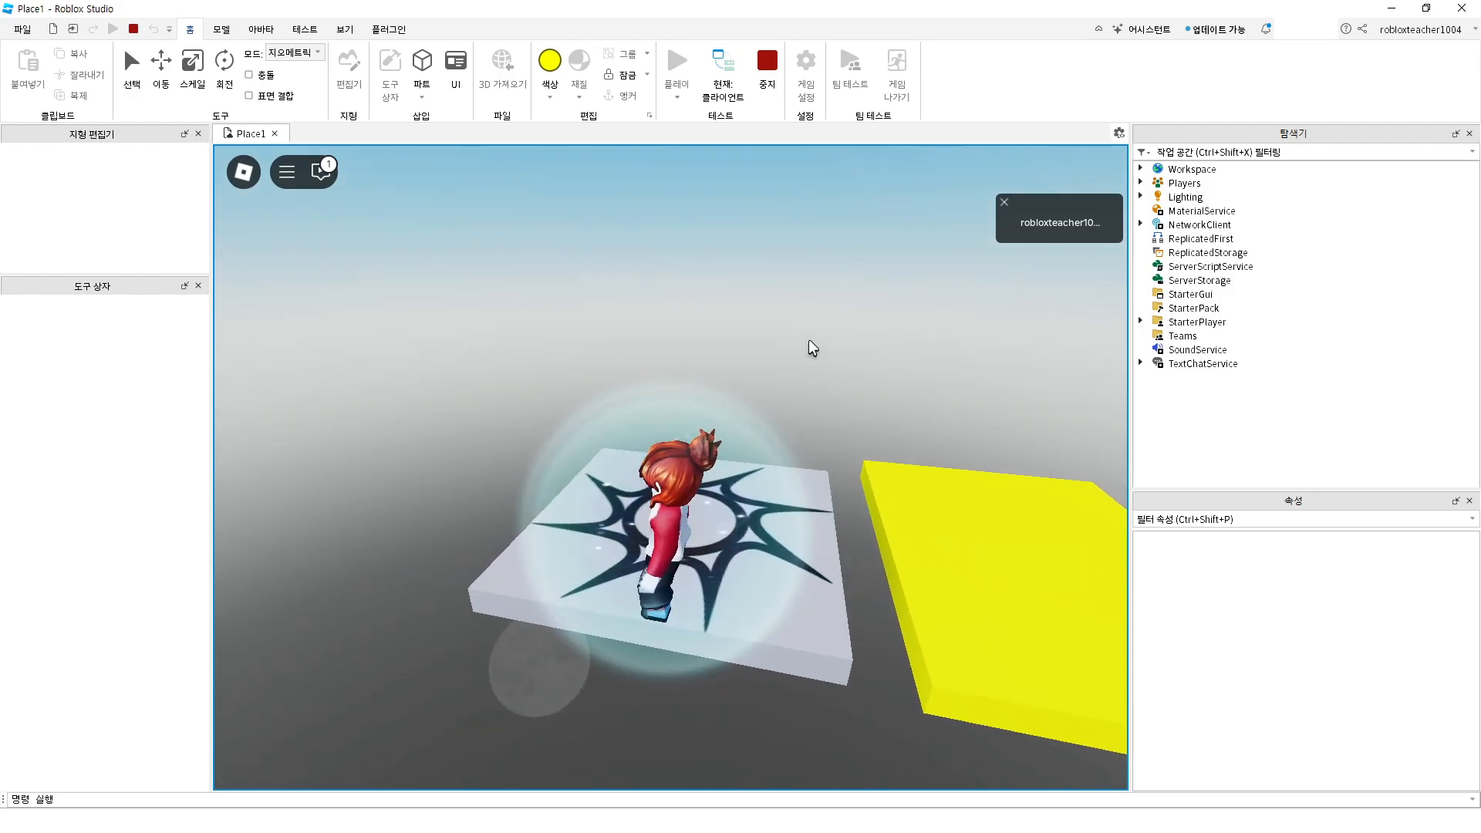
pyautogui.click(767, 61)
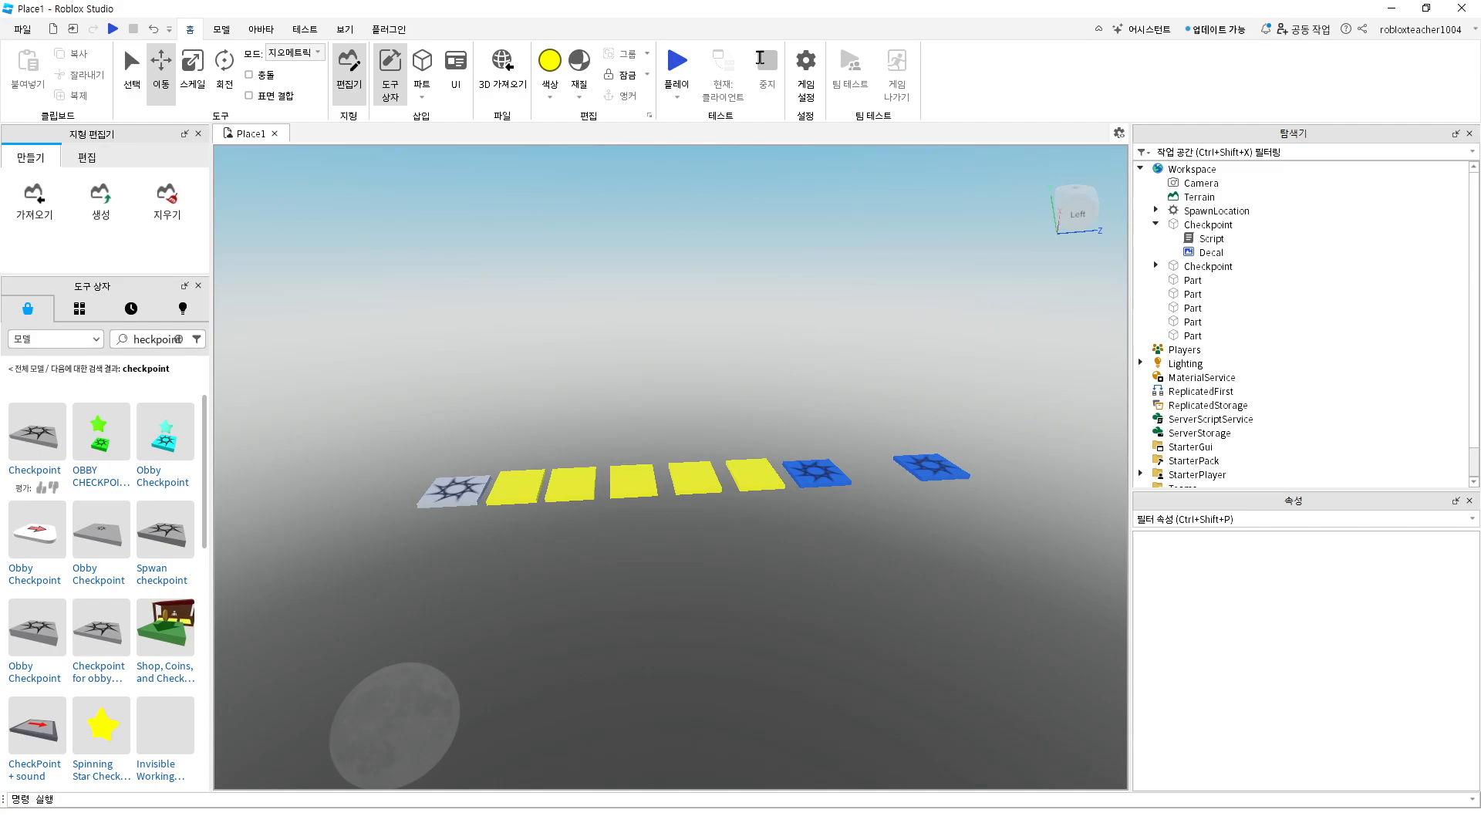
# Select the second yellow slab, then all course parts together to check their anchor option
pyautogui.click(571, 484)
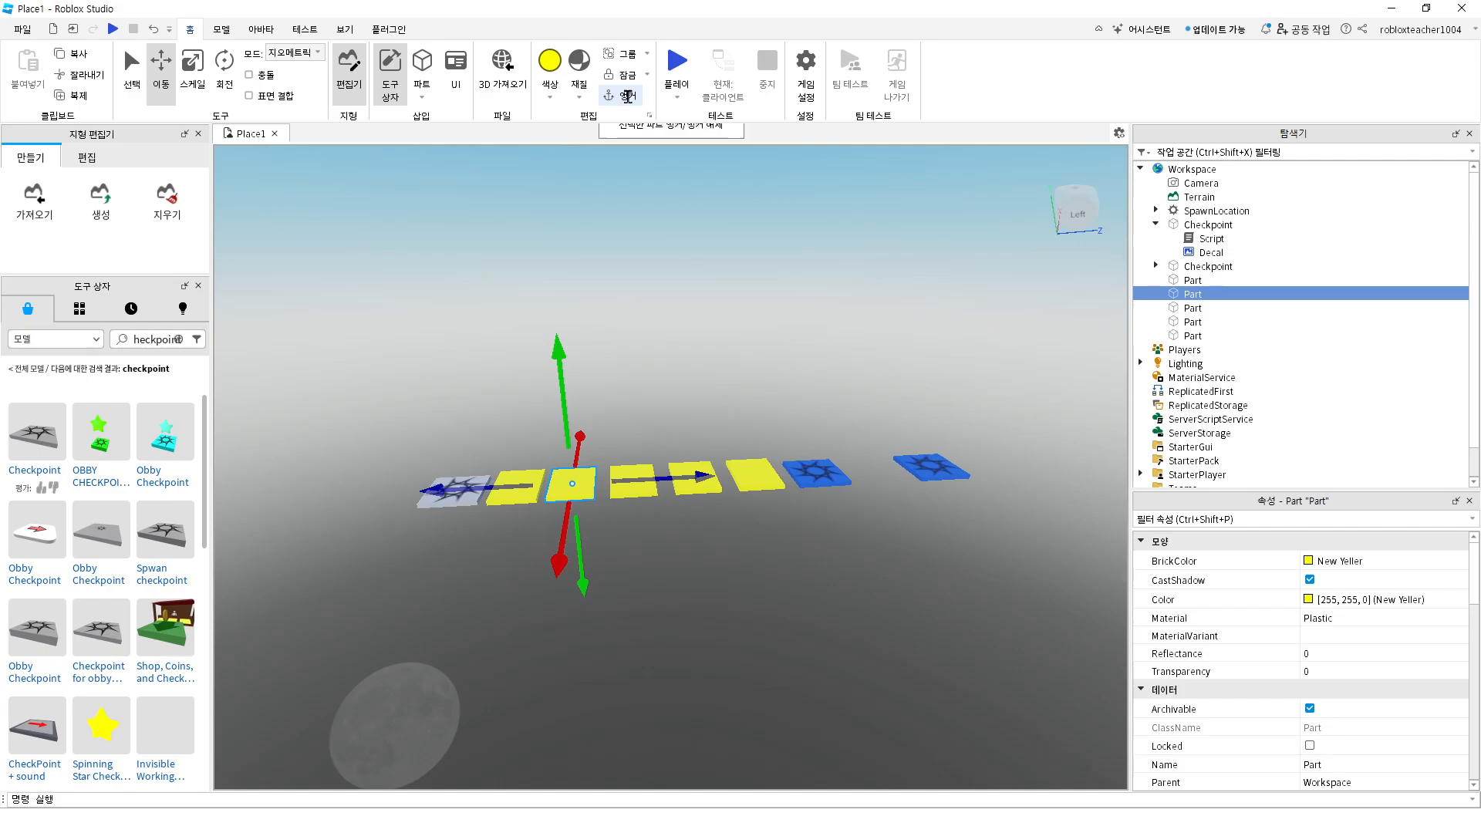
pyautogui.click(635, 344)
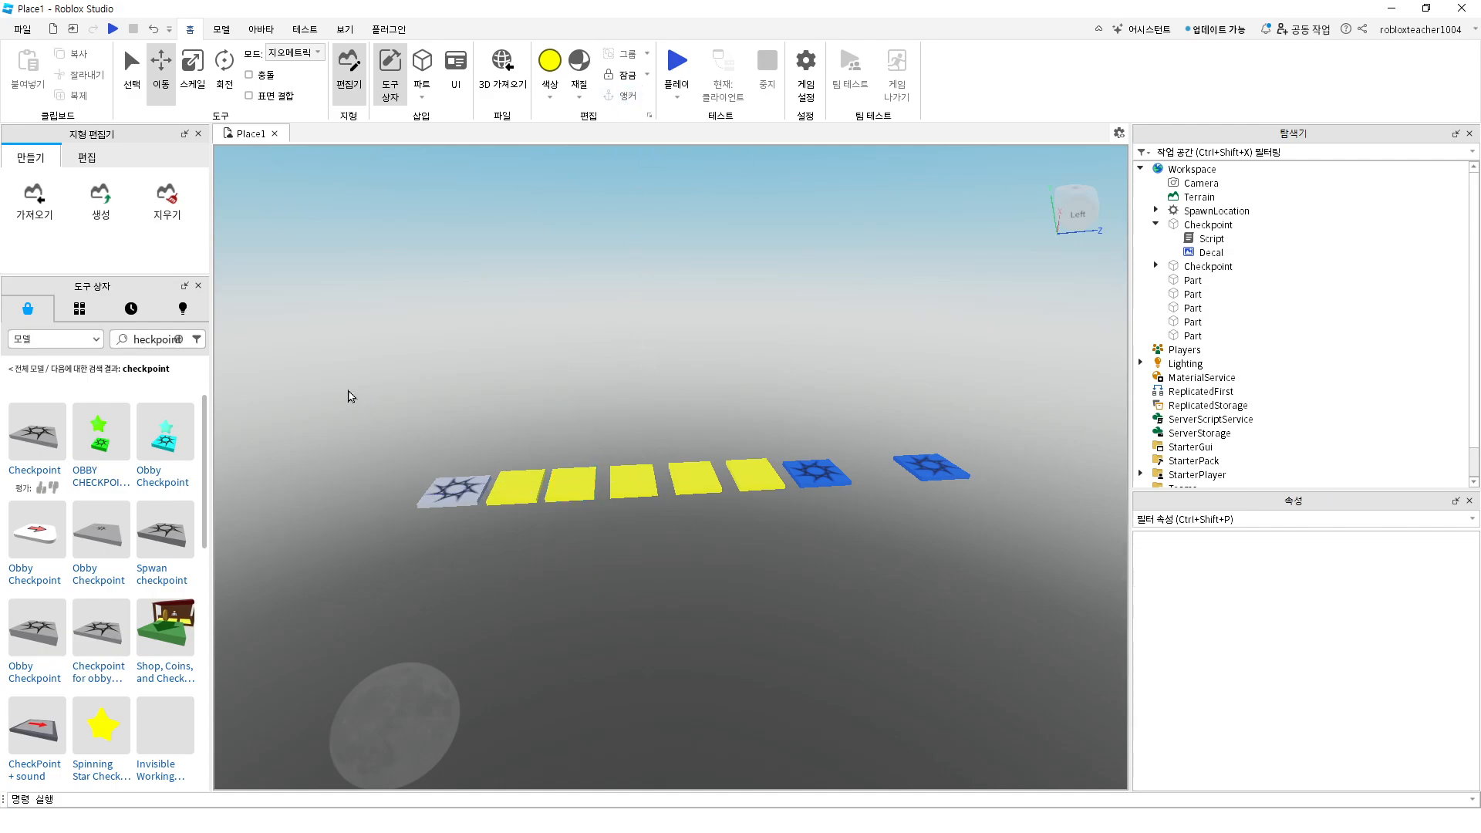
pyautogui.moveTo(322, 363); pyautogui.dragTo(1014, 591)
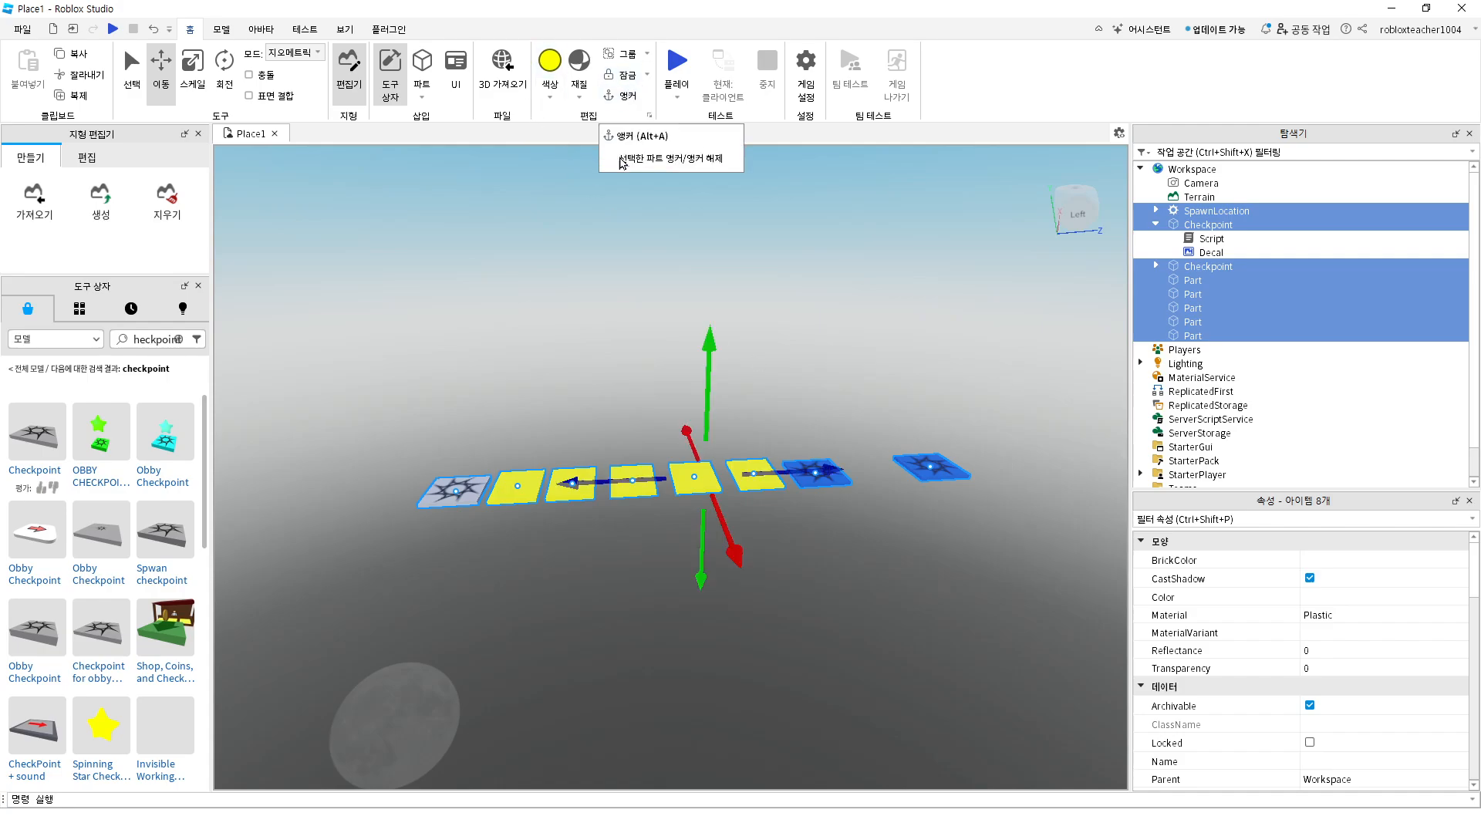
pyautogui.click(605, 259)
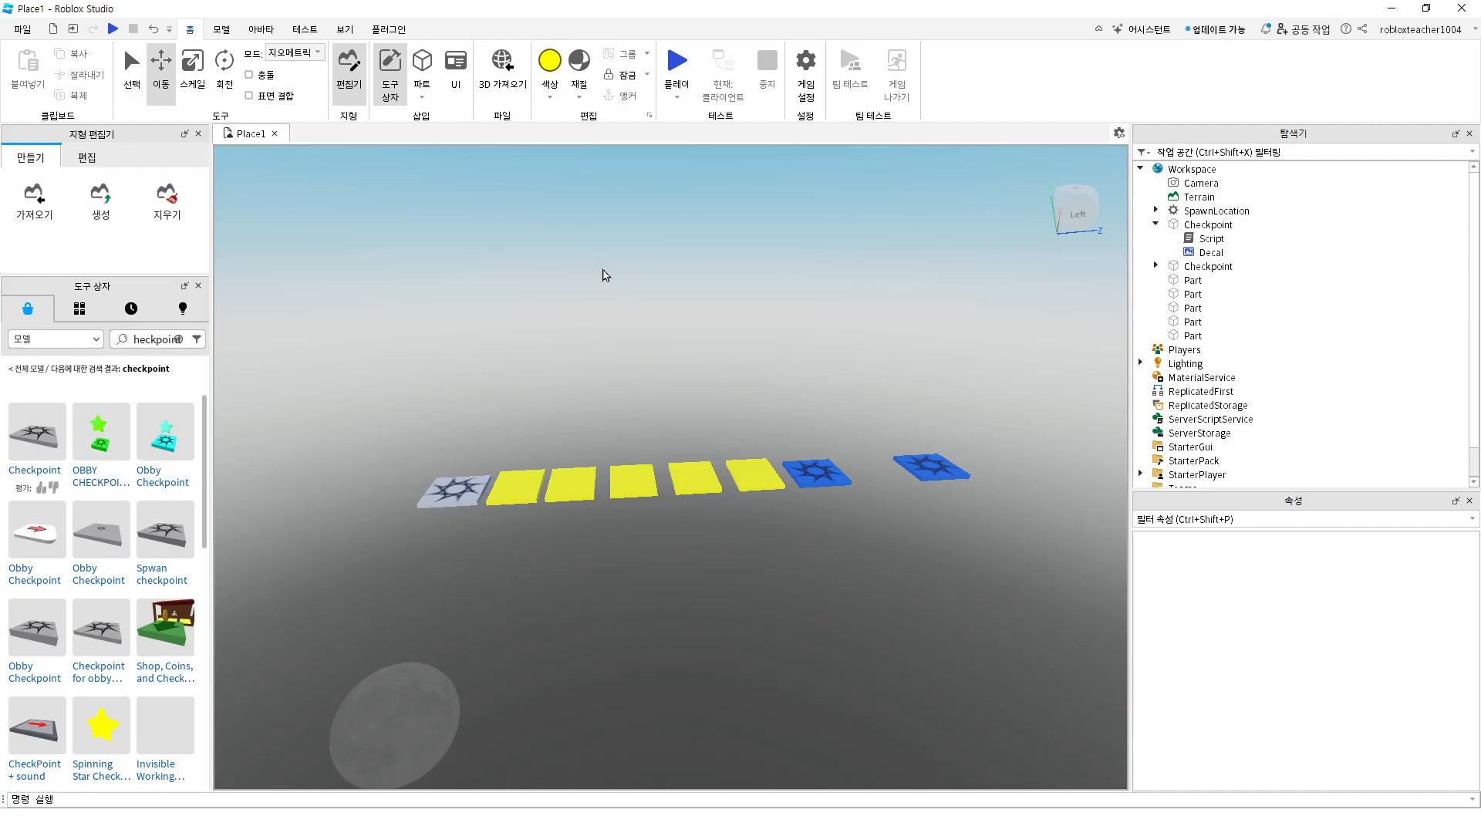
pyautogui.hotkey('ctrl', '1')
pyautogui.click(603, 269)
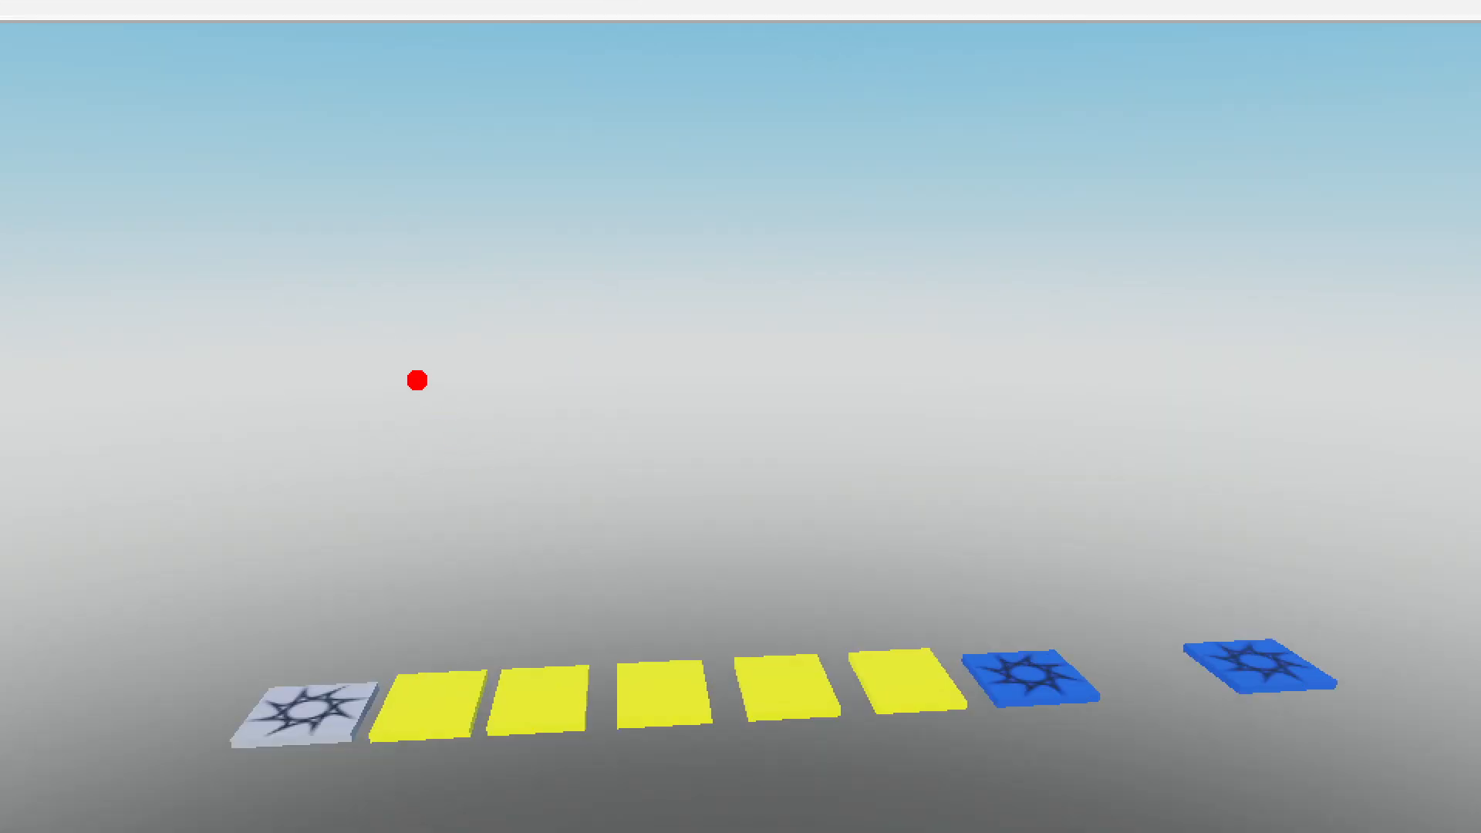
pyautogui.moveTo(414, 380); pyautogui.dragTo(438, 531)
pyautogui.moveTo(446, 470); pyautogui.dragTo(519, 469)
pyautogui.moveTo(503, 412); pyautogui.dragTo(505, 526)
pyautogui.moveTo(555, 458); pyautogui.dragTo(631, 455)
pyautogui.moveTo(696, 299); pyautogui.dragTo(725, 516)
pyautogui.moveTo(744, 436); pyautogui.dragTo(855, 436)
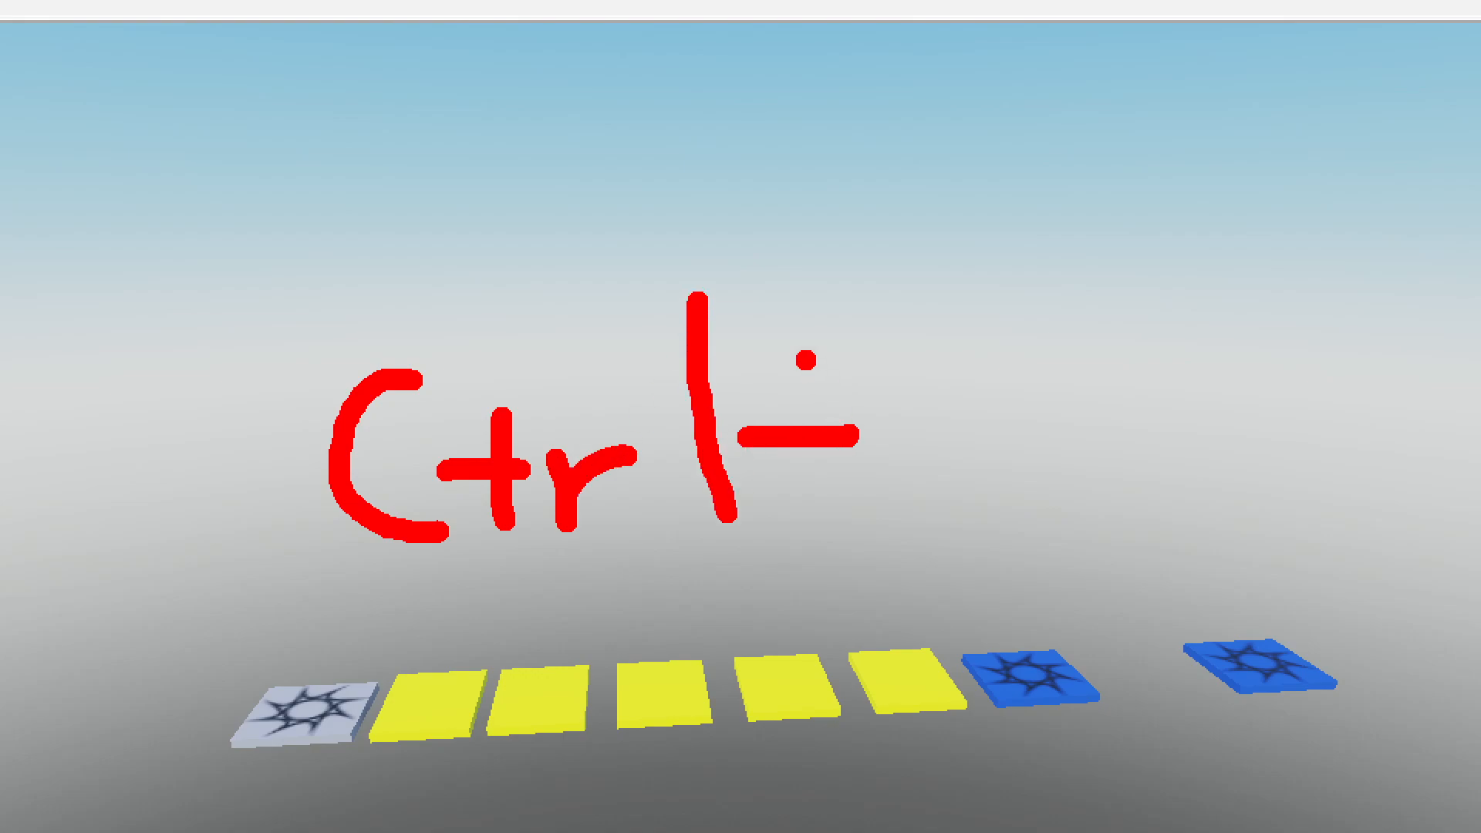
pyautogui.moveTo(807, 360); pyautogui.dragTo(811, 487)
pyautogui.moveTo(987, 304)
pyautogui.mouseDown()
pyautogui.moveTo(934, 505)
pyautogui.moveTo(1057, 456)
pyautogui.moveTo(1073, 506)
pyautogui.mouseUp()
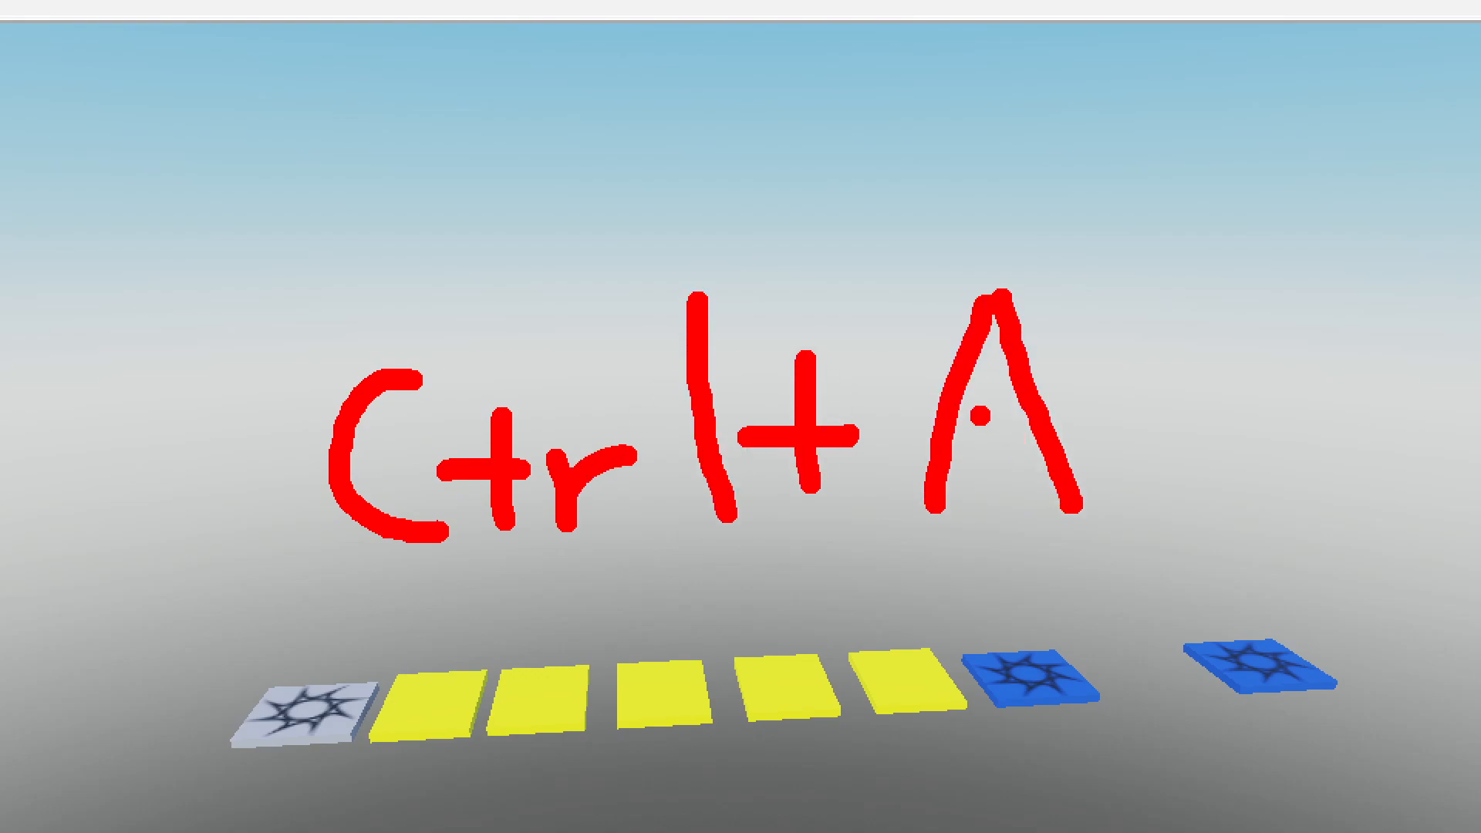
pyautogui.moveTo(958, 400); pyautogui.dragTo(1020, 390)
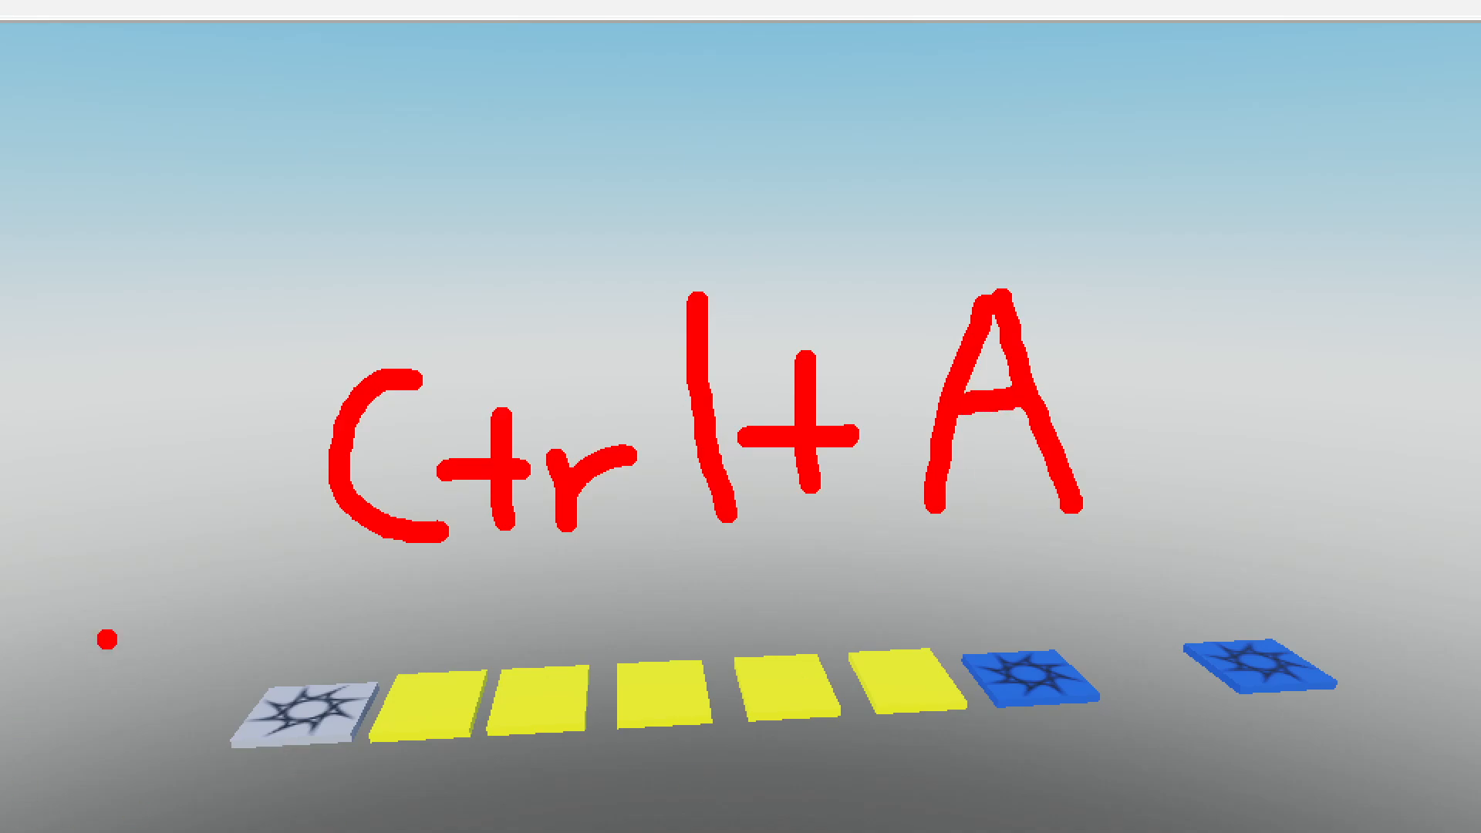
pyautogui.press('Escape')
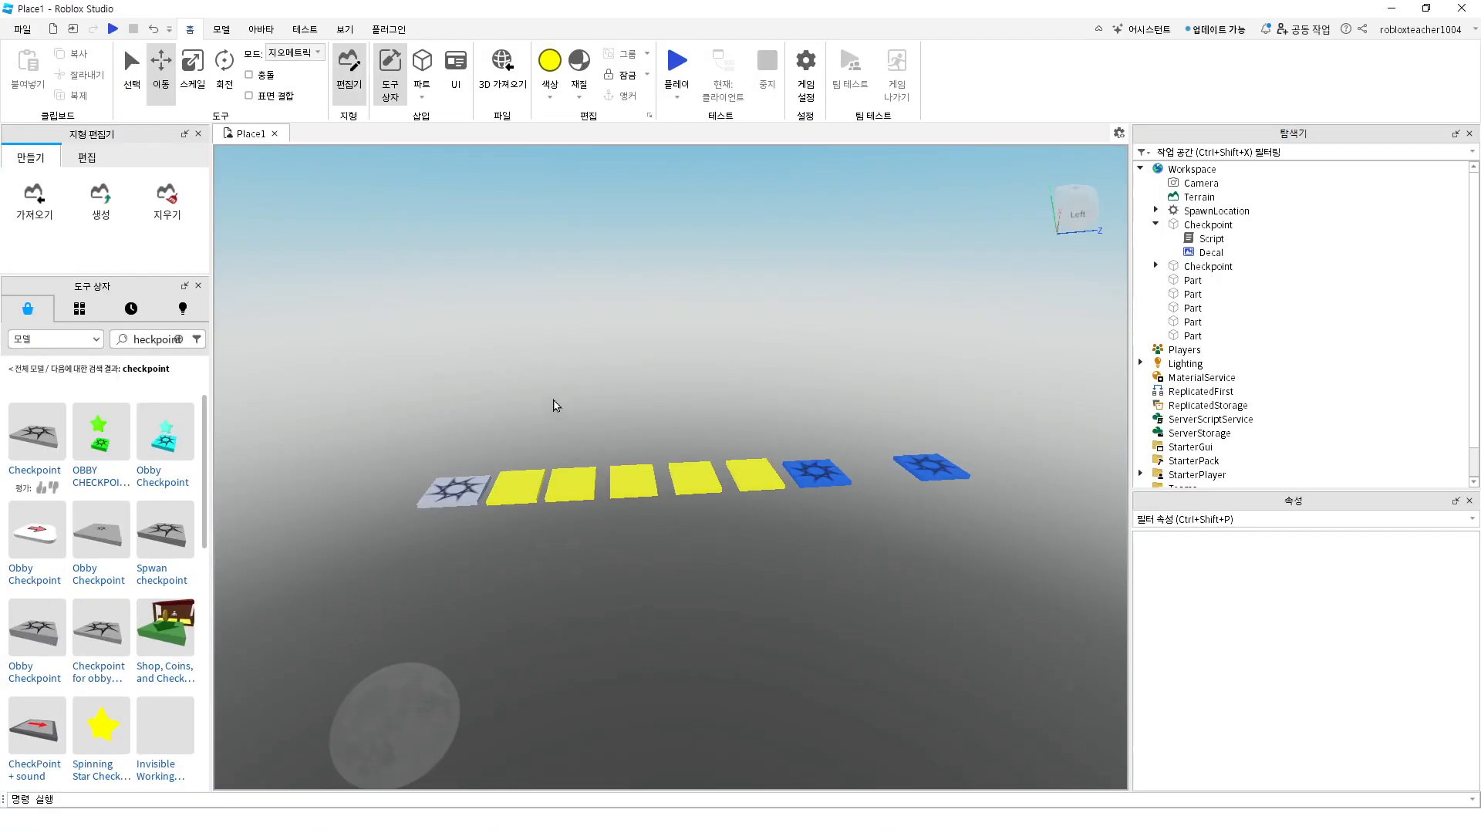
# Select all course parts at once, then inspect the first blue checkpoint and the spawn location individually
pyautogui.hotkey('ctrl', 'a')
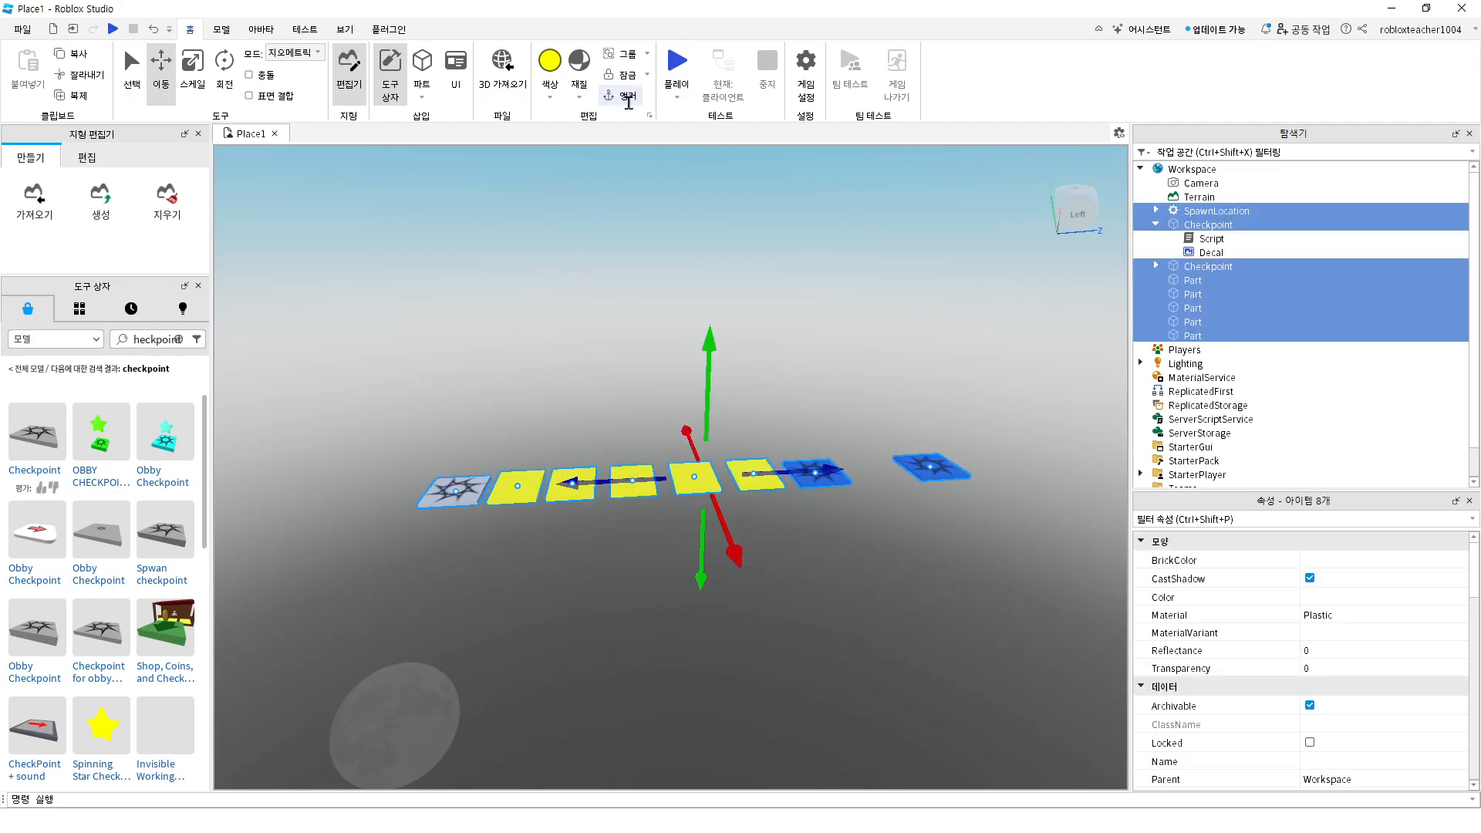
pyautogui.click(633, 380)
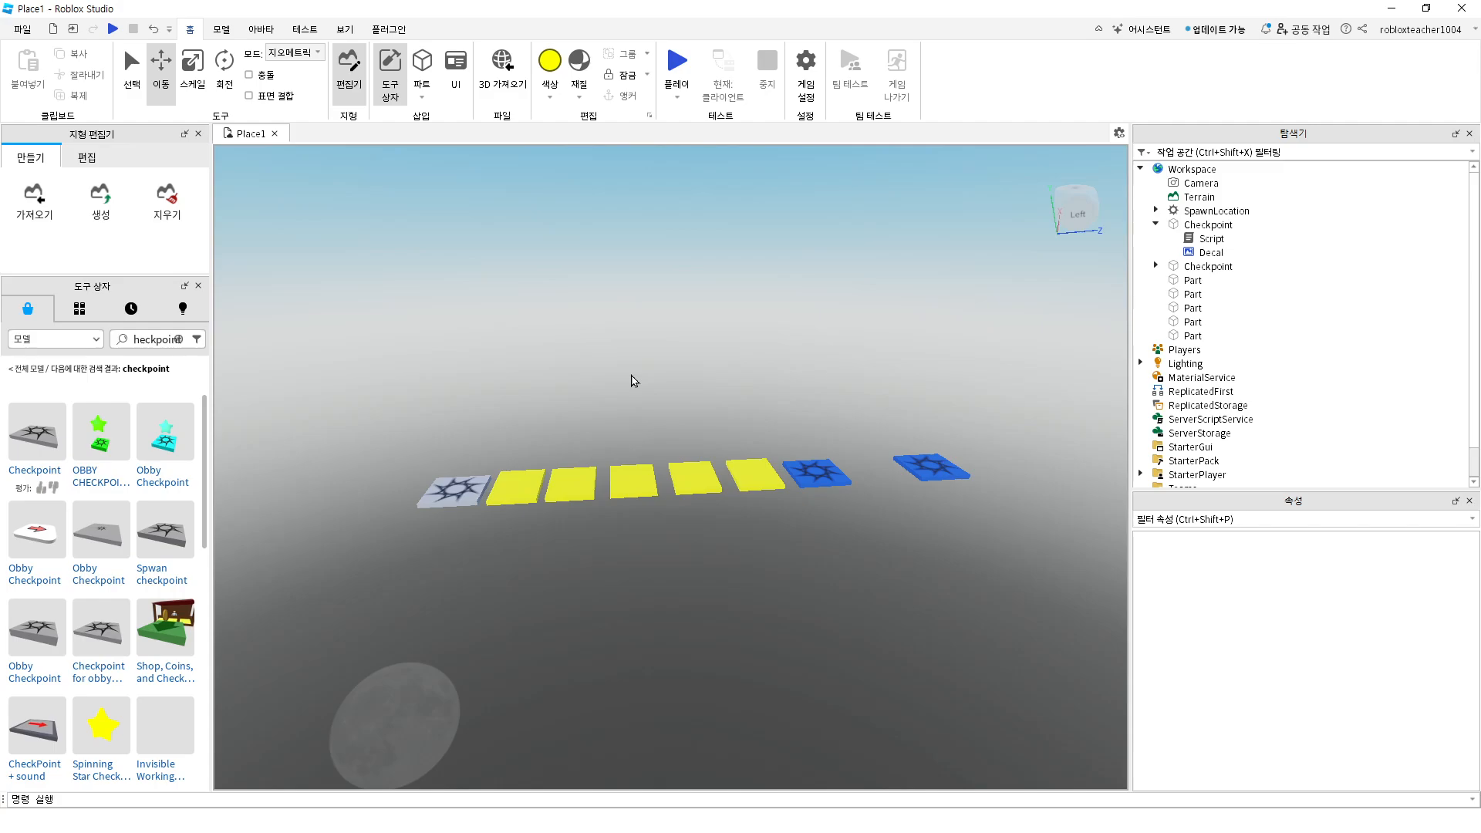
pyautogui.click(810, 465)
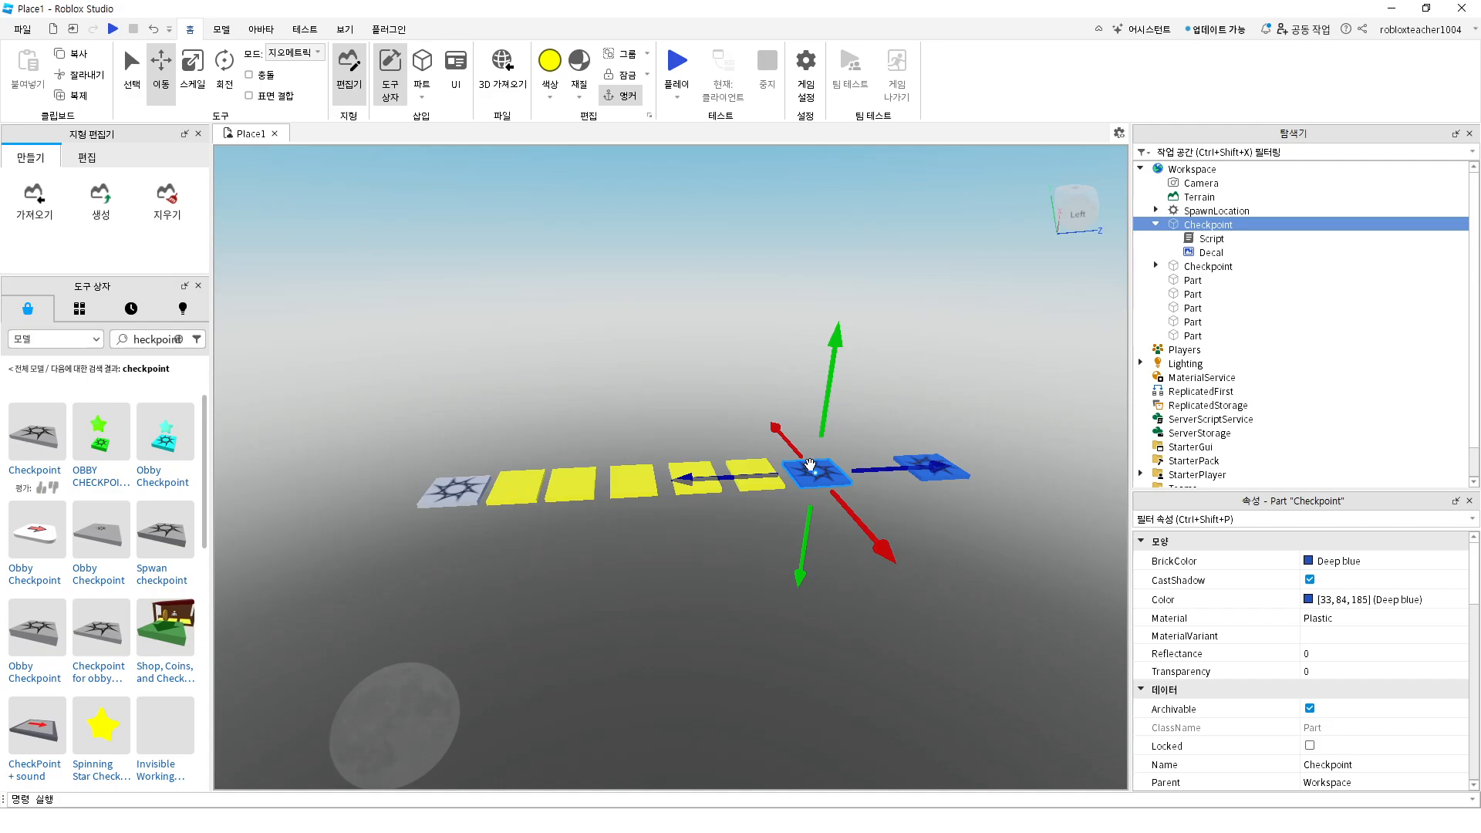
pyautogui.click(459, 478)
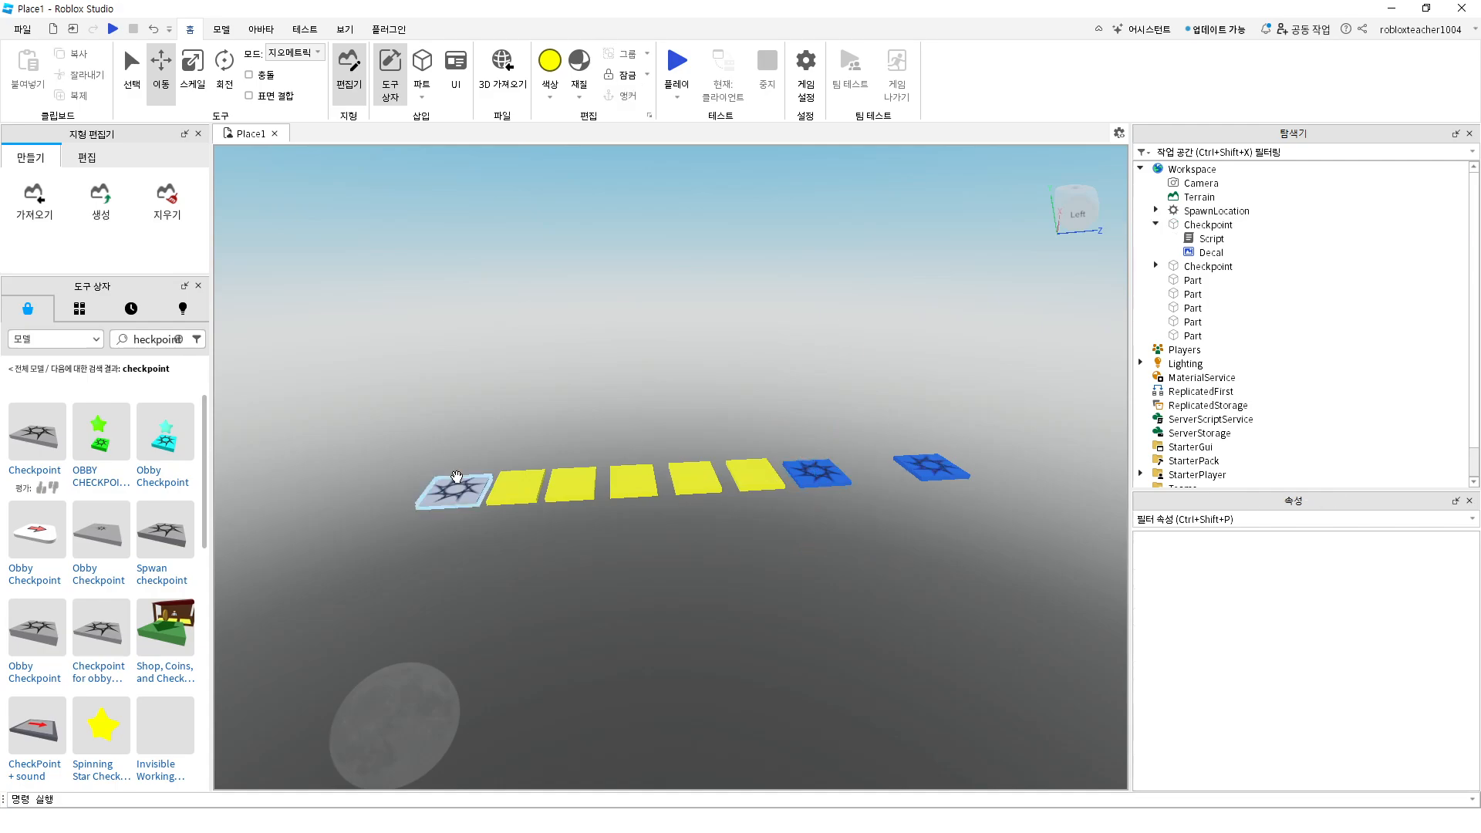
pyautogui.click(827, 467)
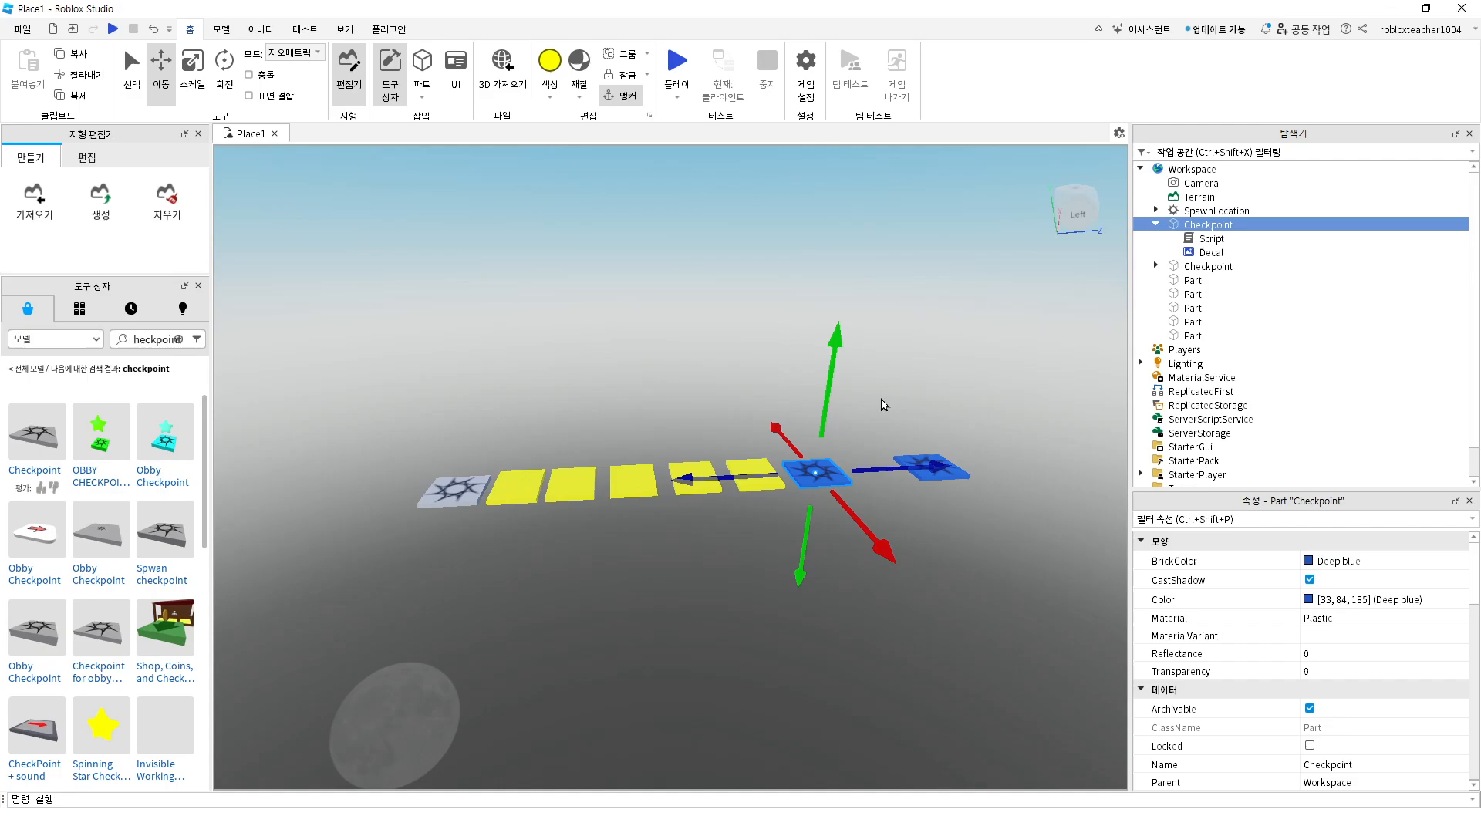
pyautogui.moveTo(950, 476); pyautogui.dragTo(950, 476)
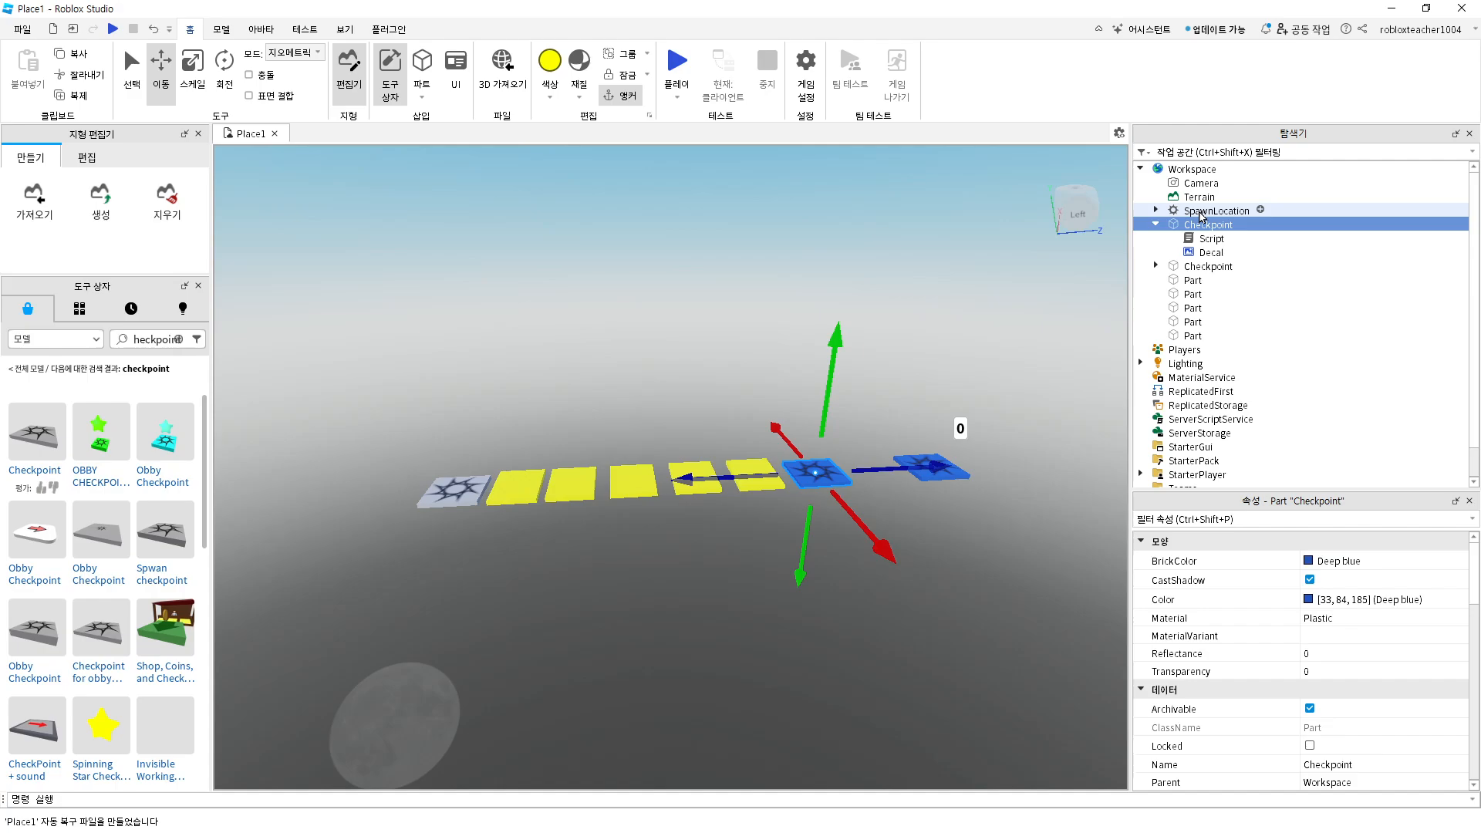
pyautogui.click(1201, 215)
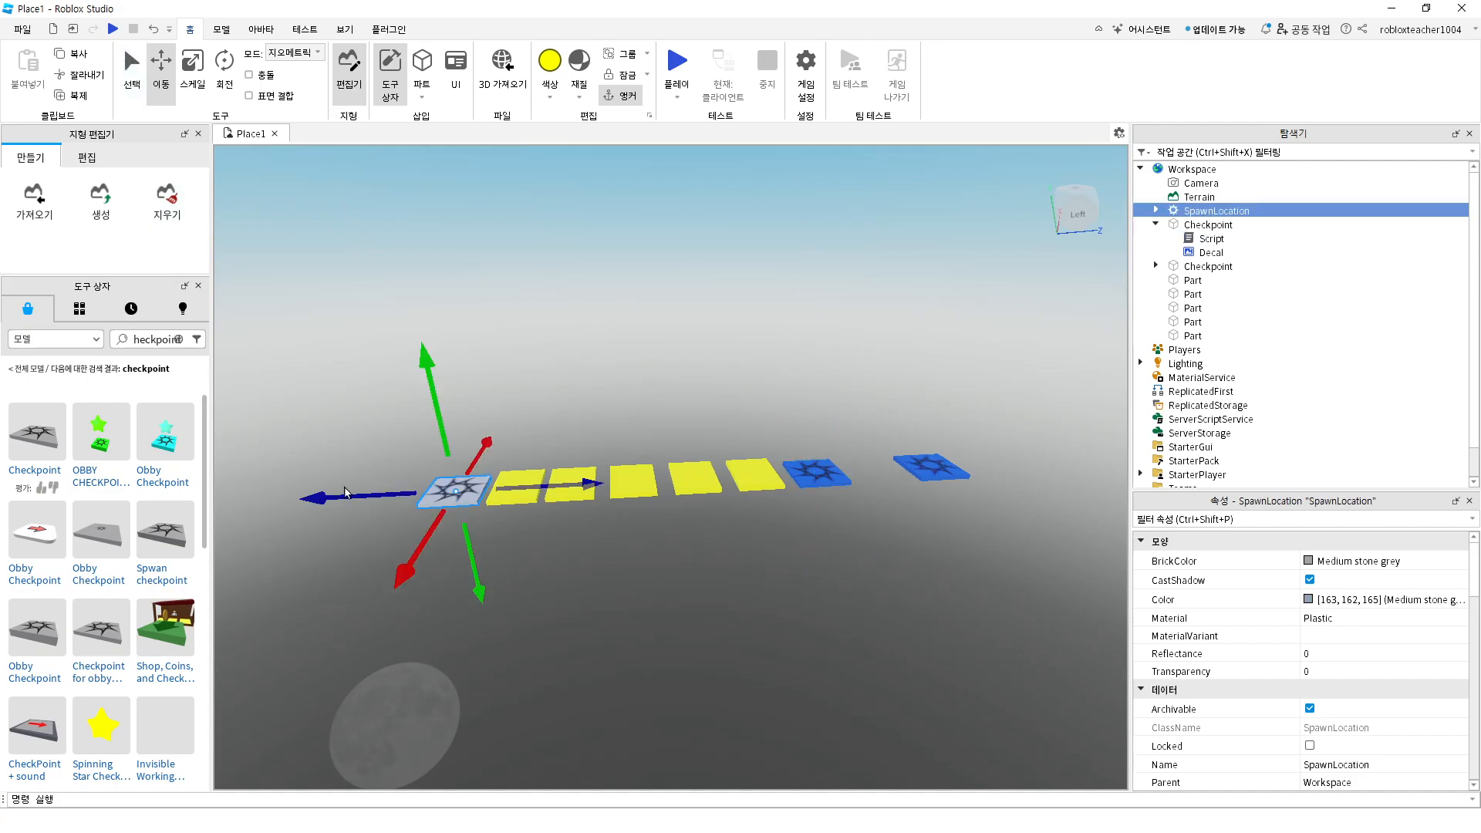
pyautogui.click(722, 374)
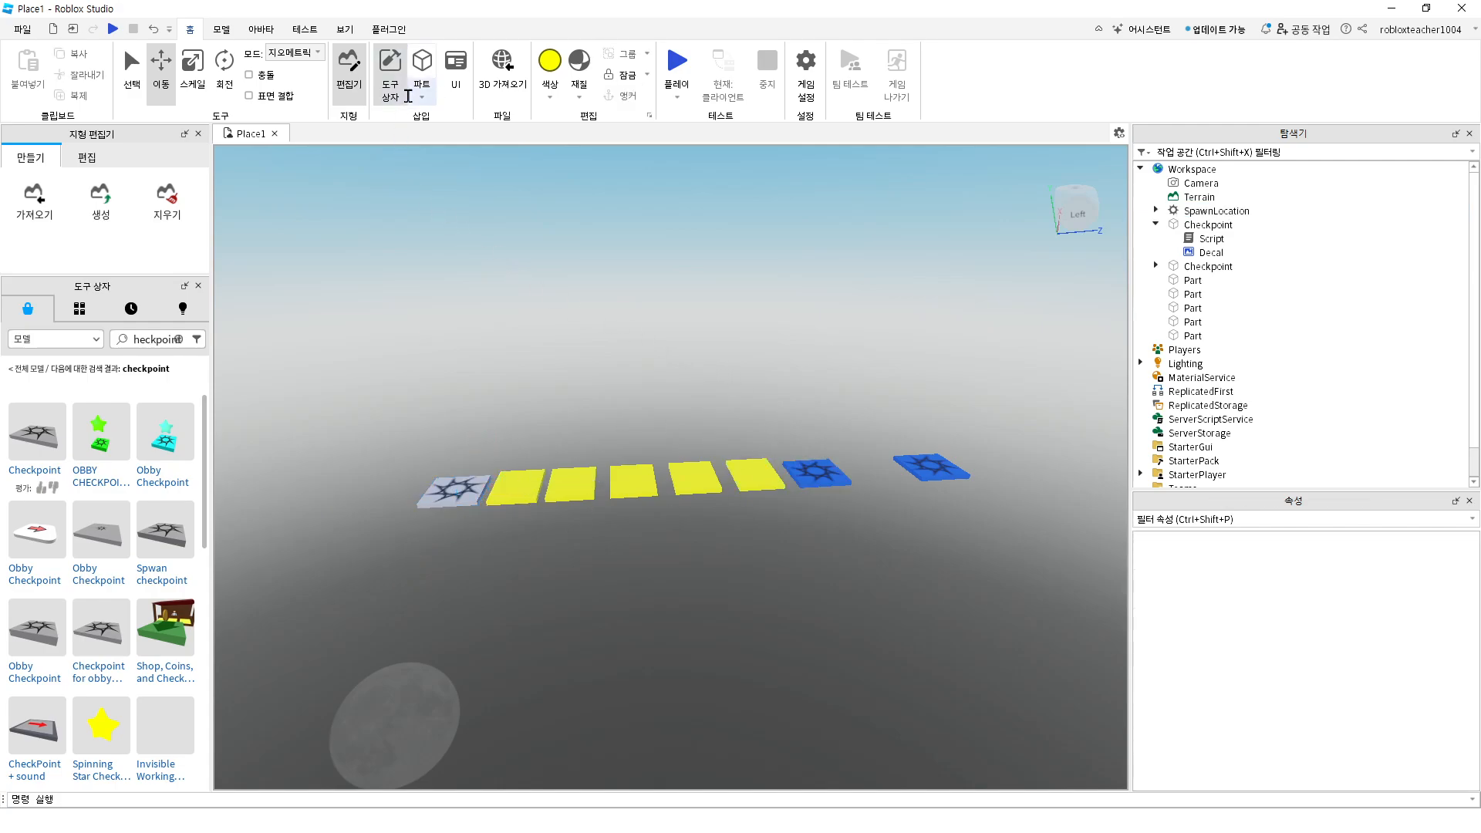
# Insert a block part and scale it into a huge flat plate extending far beyond the course
pyautogui.click(422, 95)
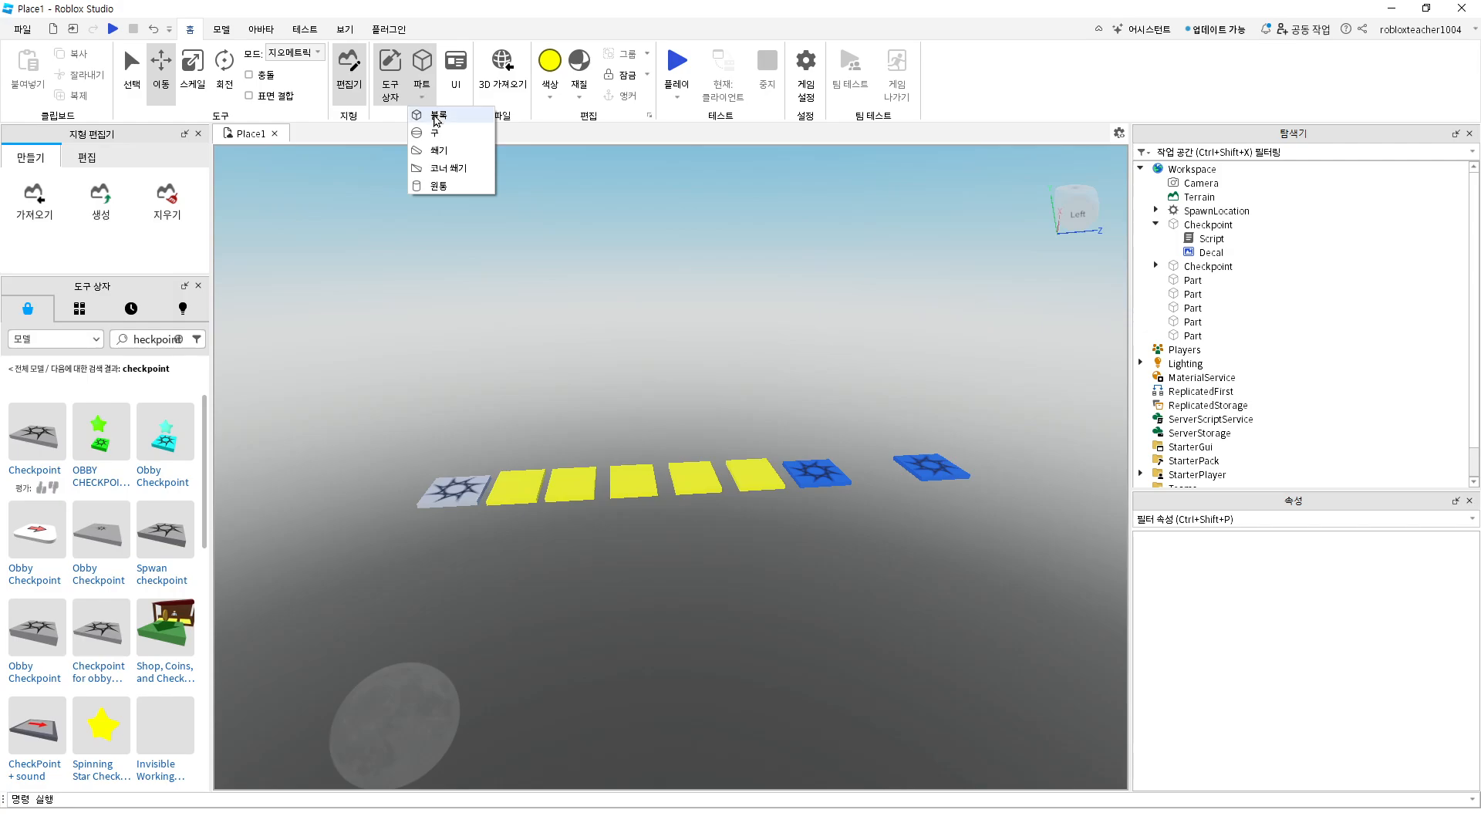
pyautogui.click(436, 121)
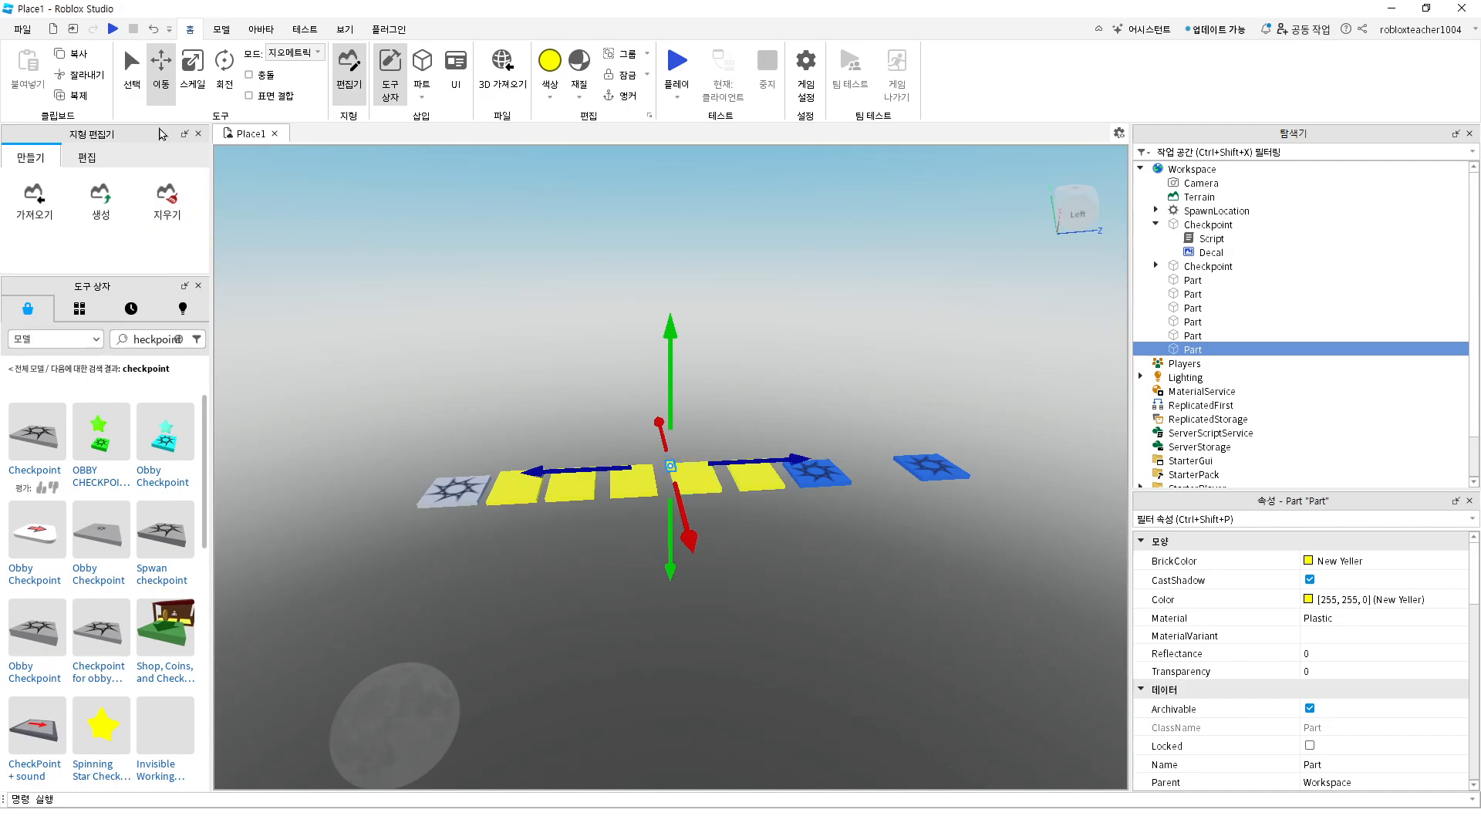
pyautogui.click(192, 73)
pyautogui.moveTo(679, 500); pyautogui.dragTo(748, 706)
pyautogui.moveTo(725, 529); pyautogui.dragTo(1065, 491)
pyautogui.moveTo(651, 536); pyautogui.dragTo(259, 562)
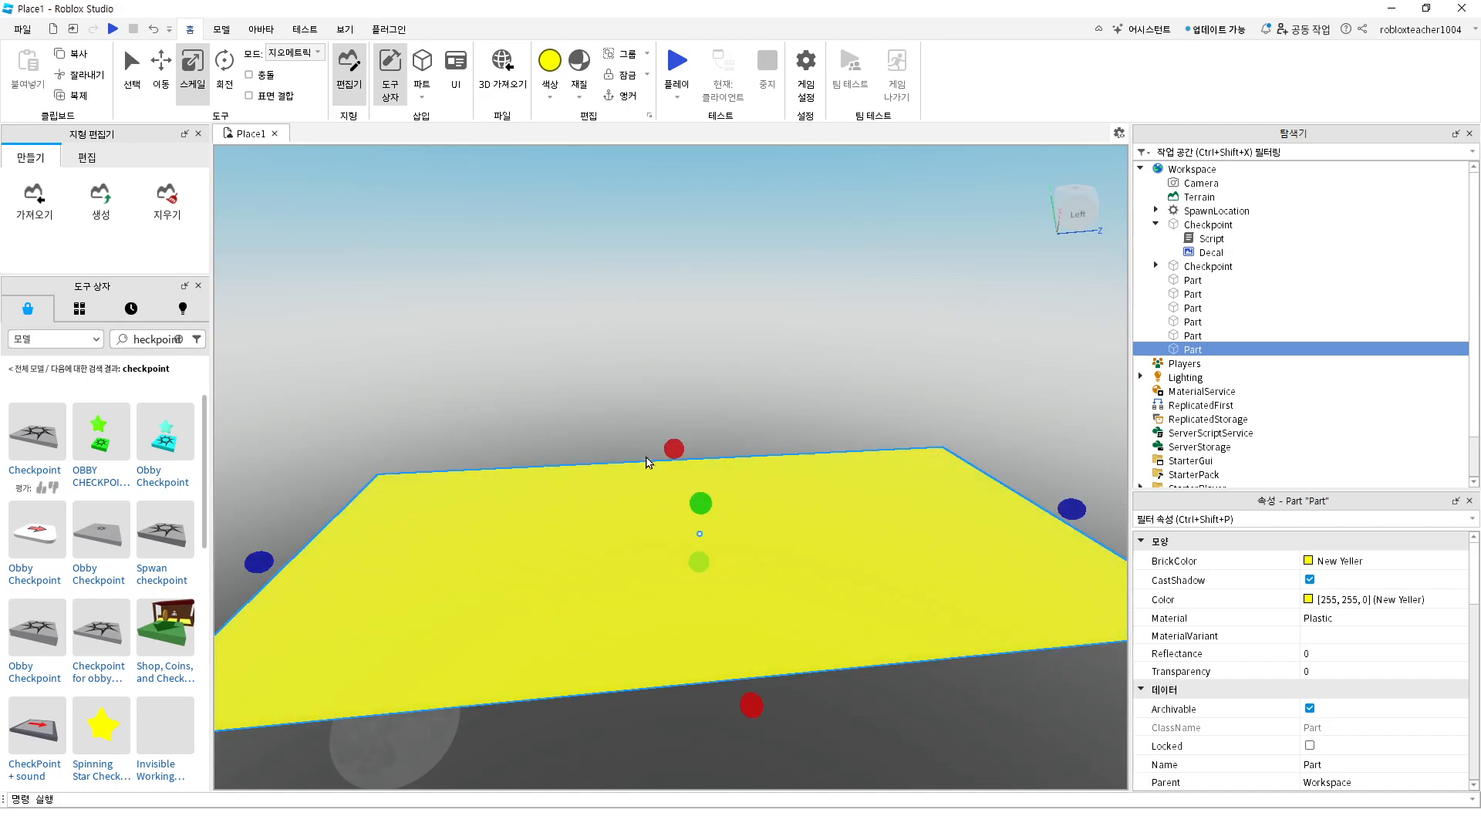
pyautogui.moveTo(673, 448); pyautogui.dragTo(646, 358)
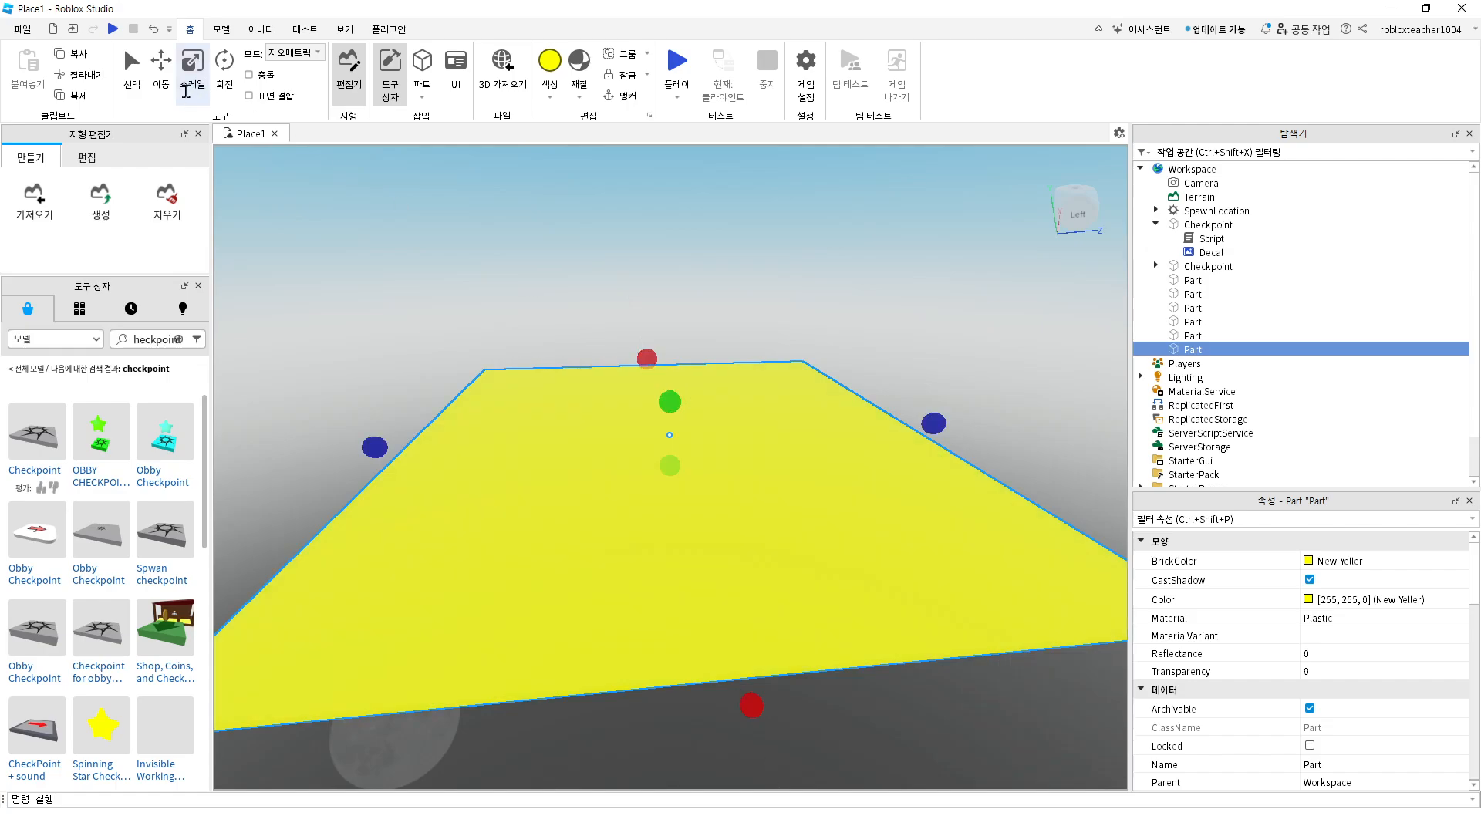
# Lower the large plate 12.52 studs beneath the course and recolour it medium stone grey
pyautogui.click(161, 71)
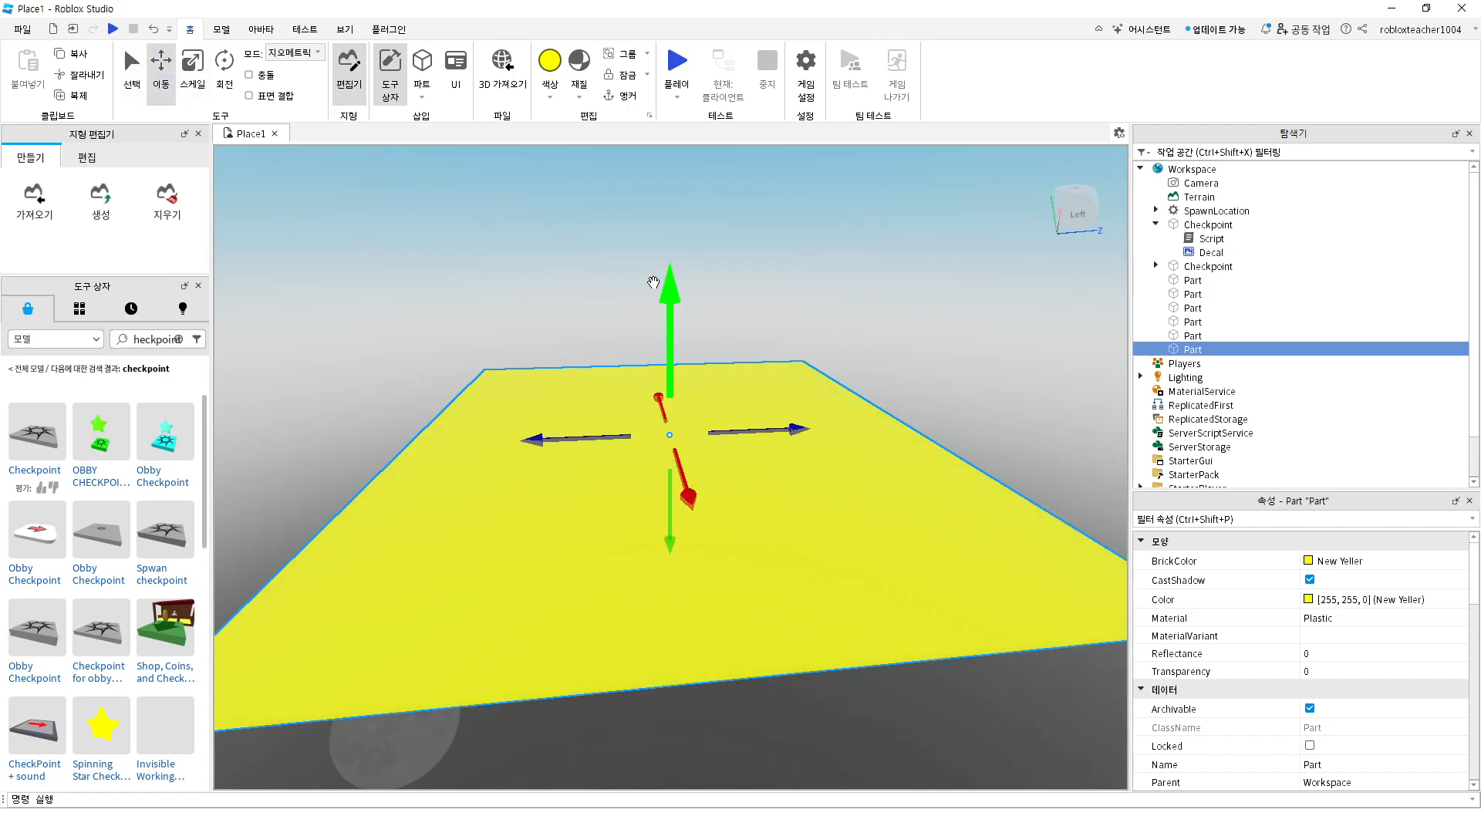
pyautogui.moveTo(653, 283); pyautogui.dragTo(663, 330)
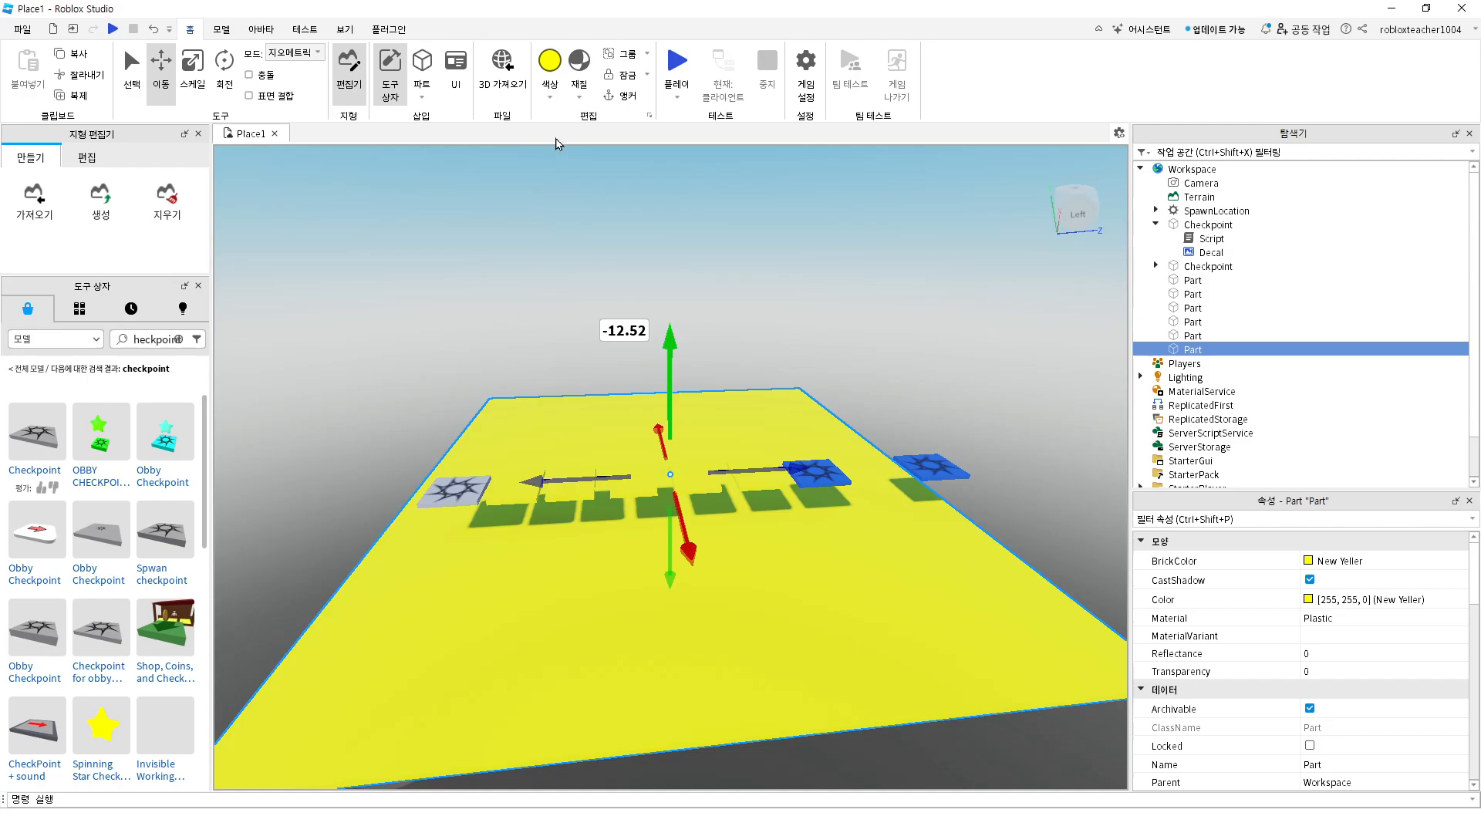
pyautogui.click(551, 94)
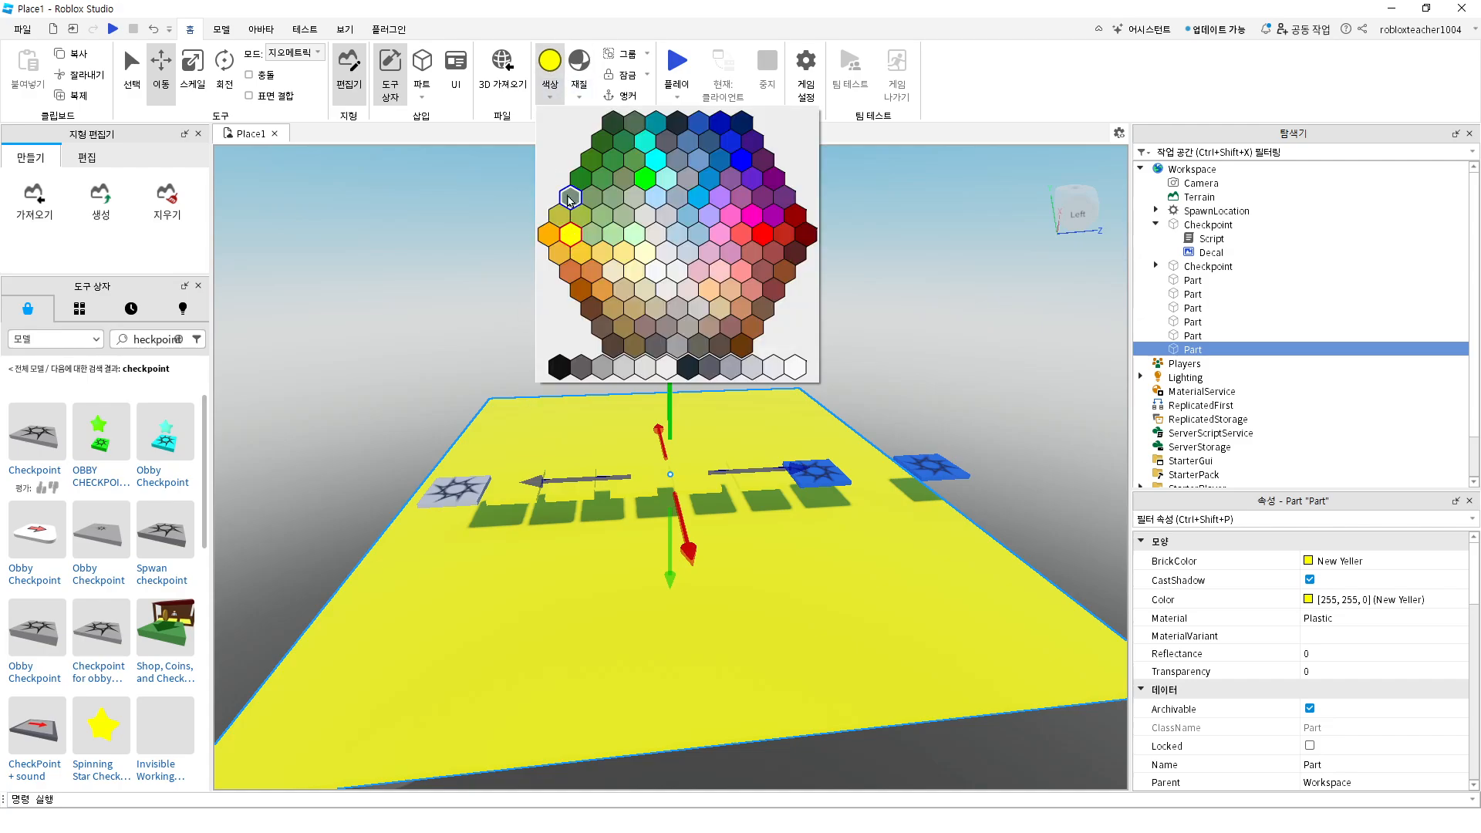
pyautogui.click(569, 199)
pyautogui.click(550, 93)
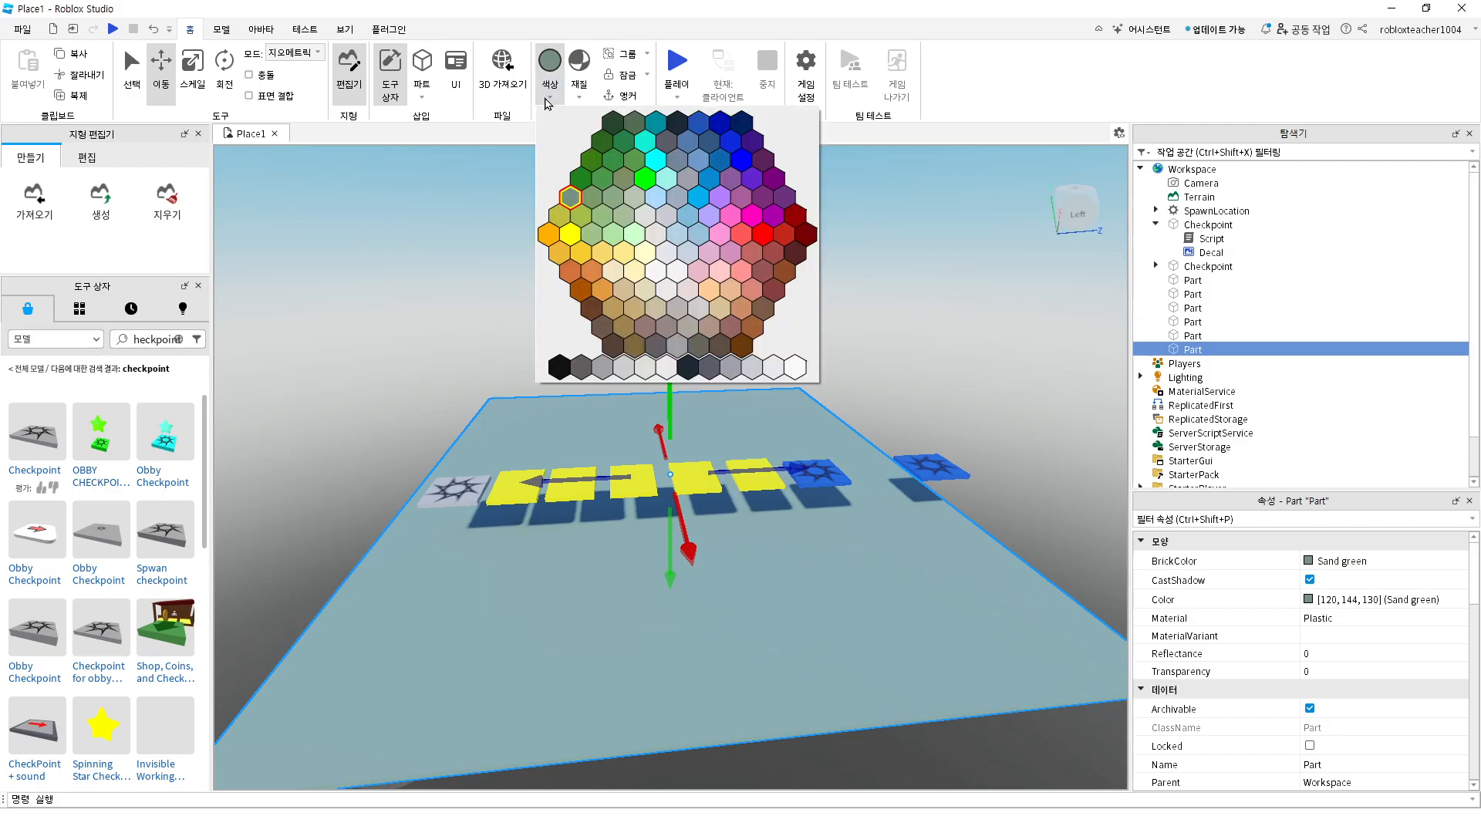
pyautogui.click(737, 373)
pyautogui.click(390, 252)
# Recolour the spawn location dark purple so it stands out against the grey plate
pyautogui.moveTo(507, 512); pyautogui.dragTo(478, 495, button='right')
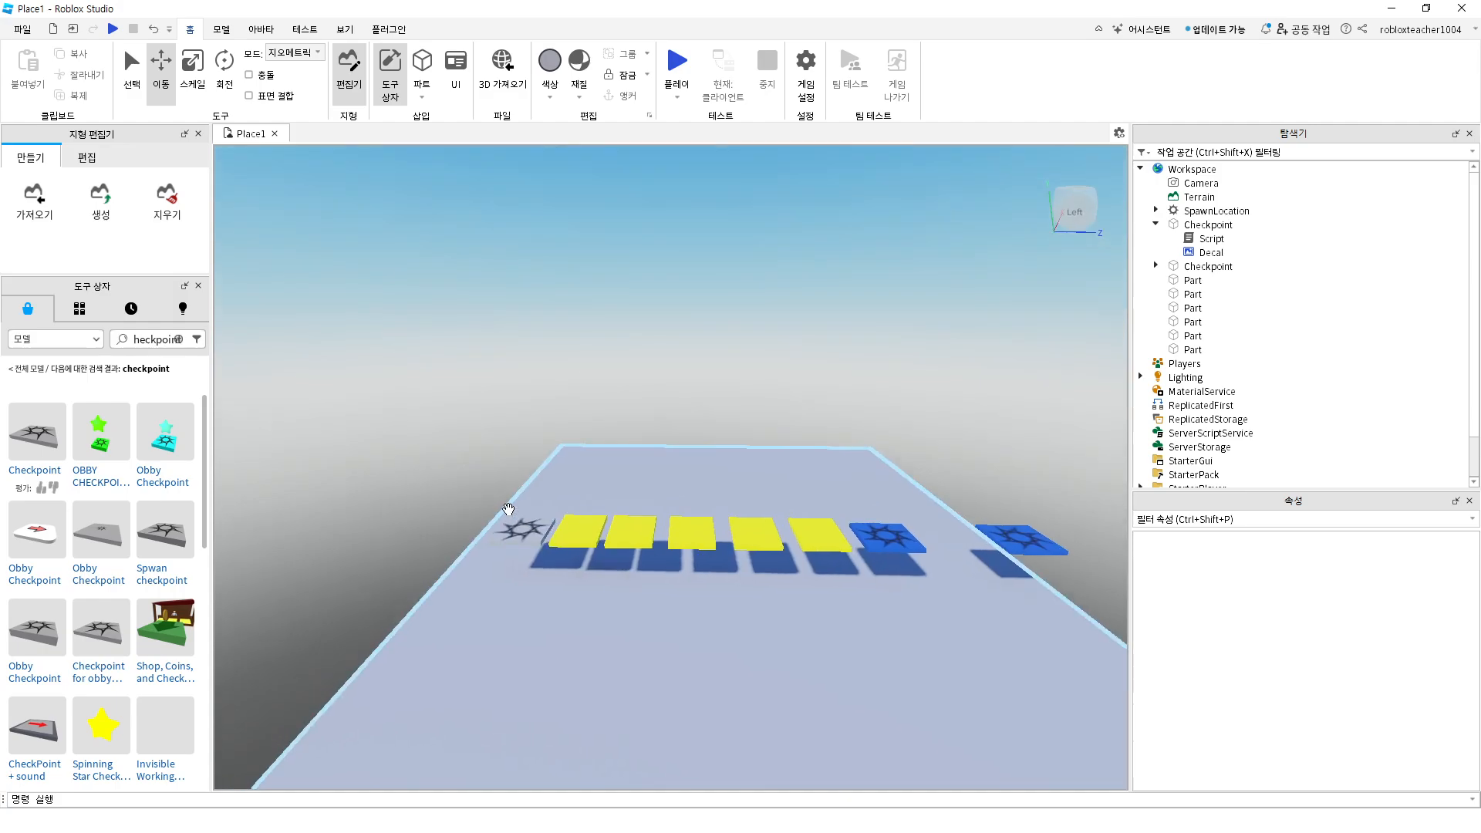
pyautogui.click(522, 531)
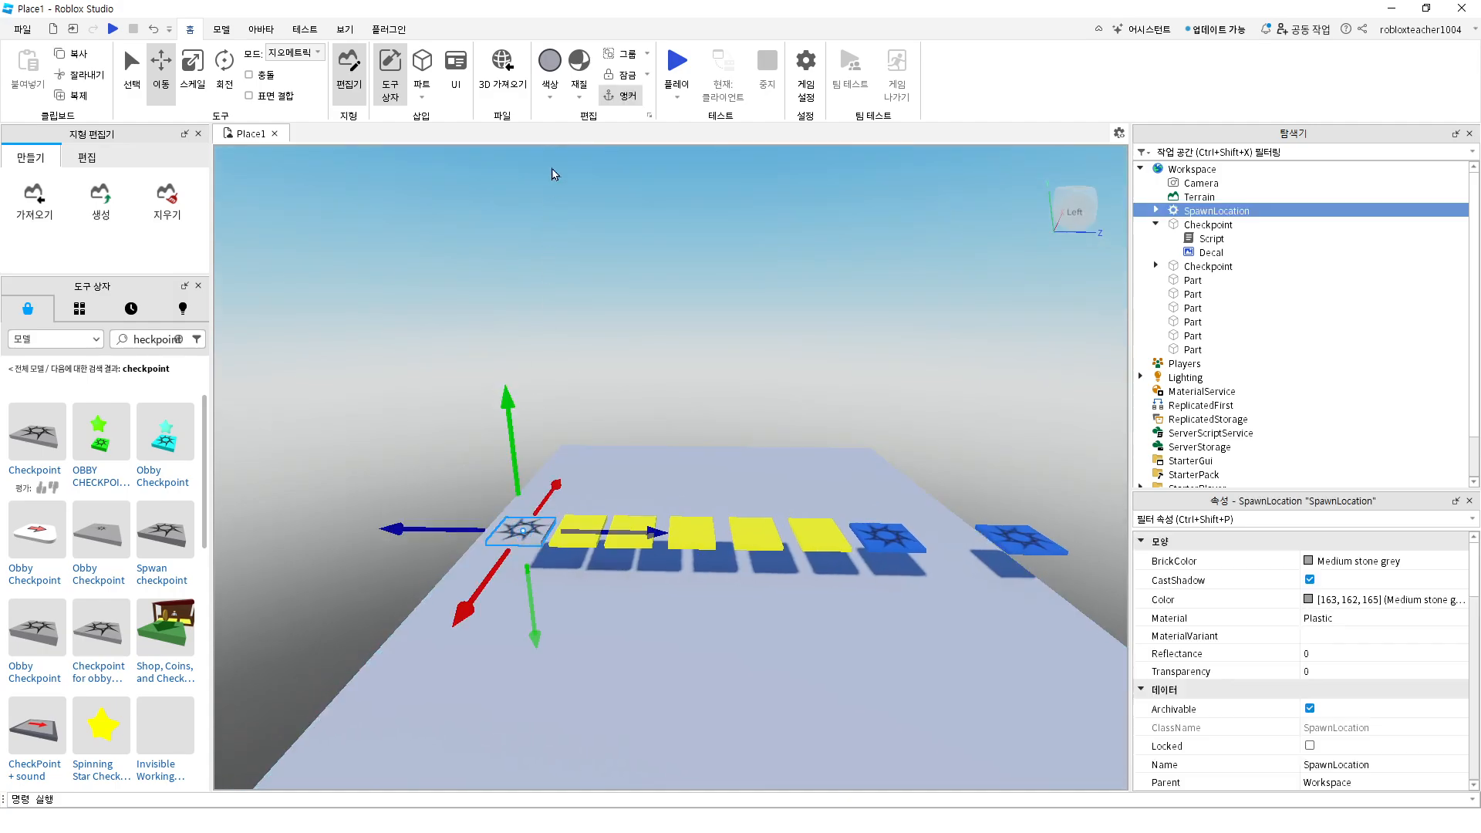
pyautogui.click(555, 96)
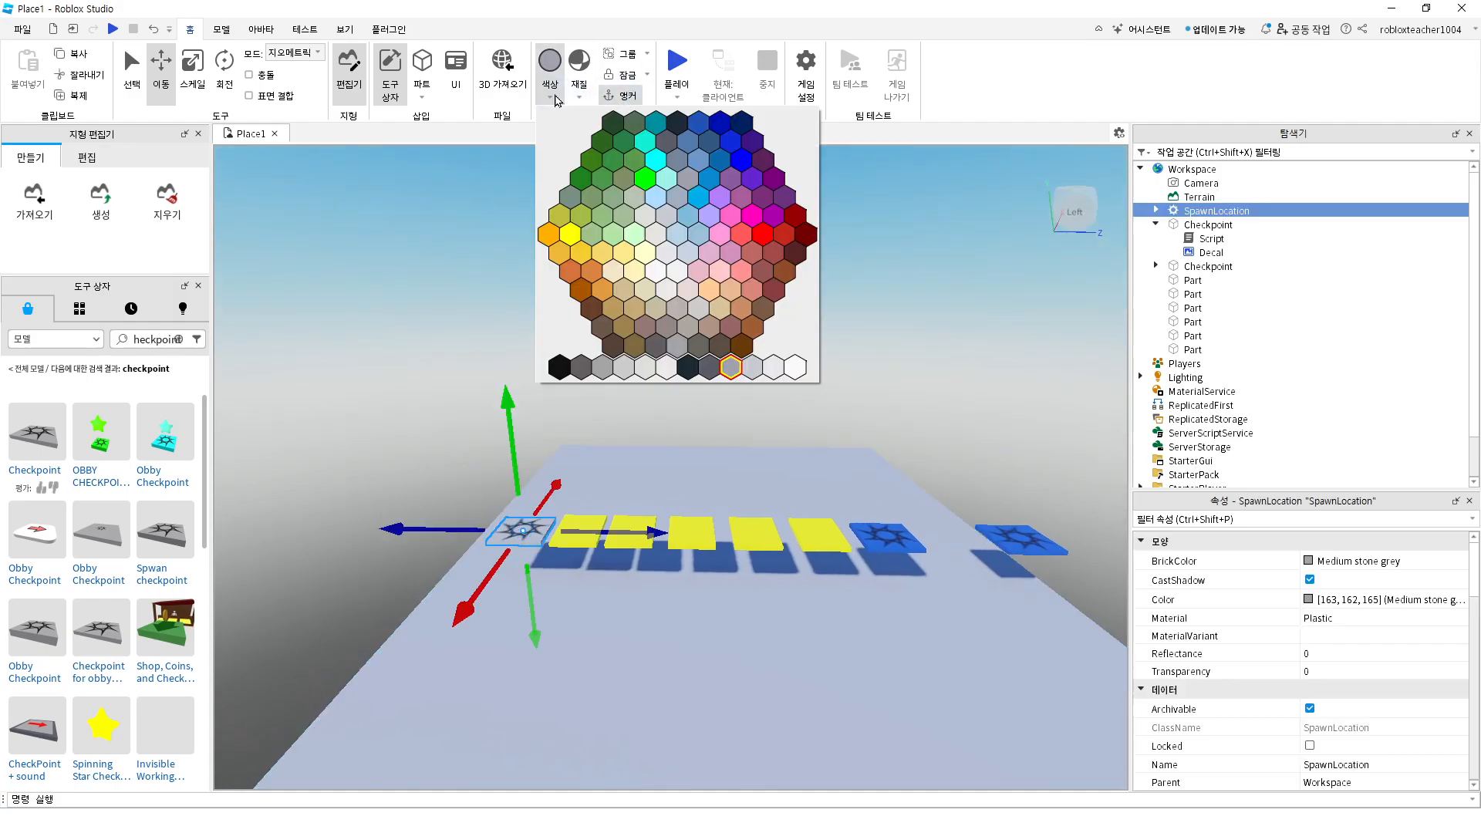
pyautogui.click(752, 142)
pyautogui.click(600, 351)
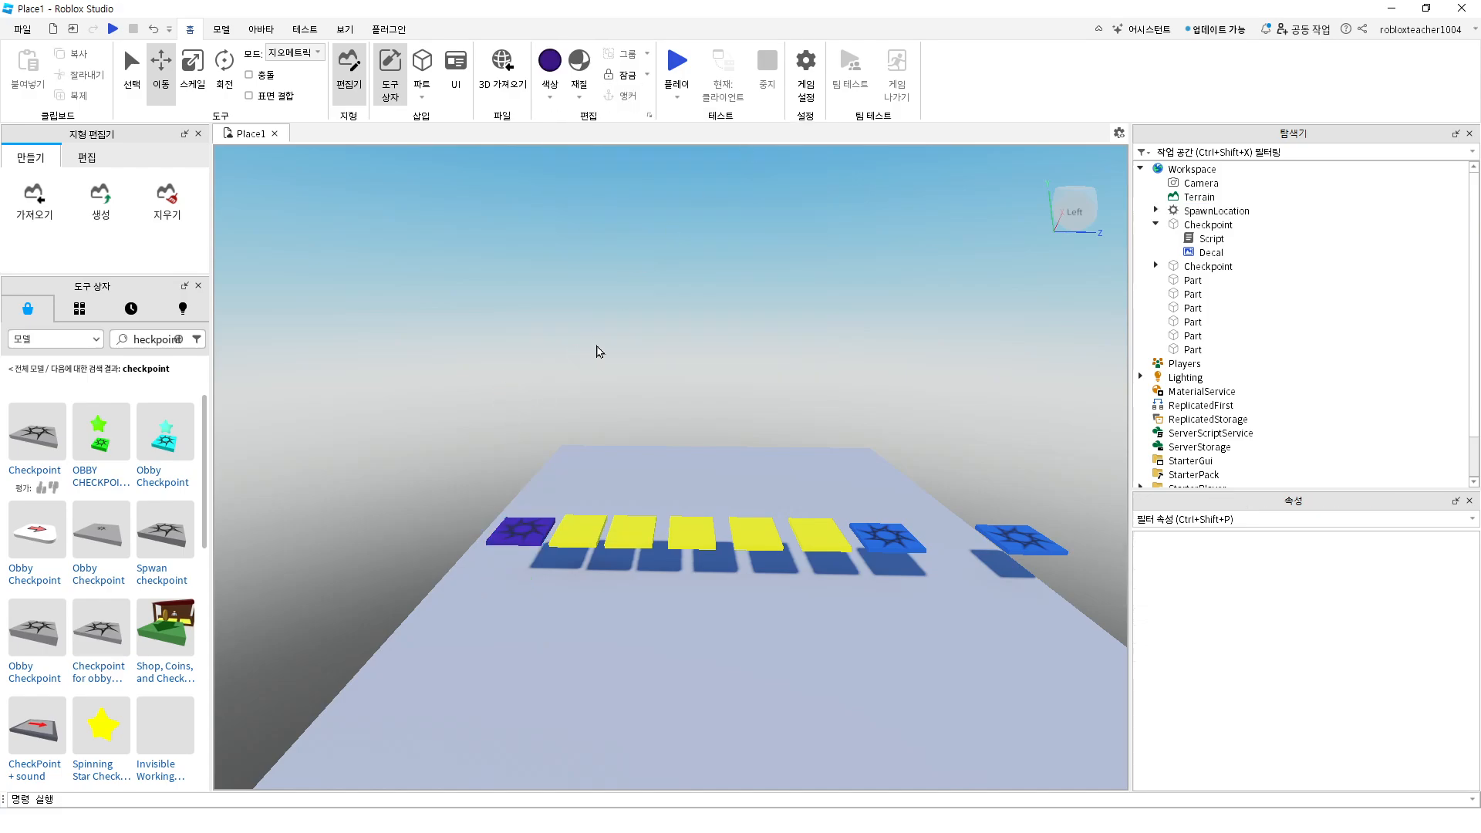
pyautogui.moveTo(620, 447); pyautogui.dragTo(618, 443, button='right')
pyautogui.moveTo(645, 432); pyautogui.dragTo(595, 502, button='middle')
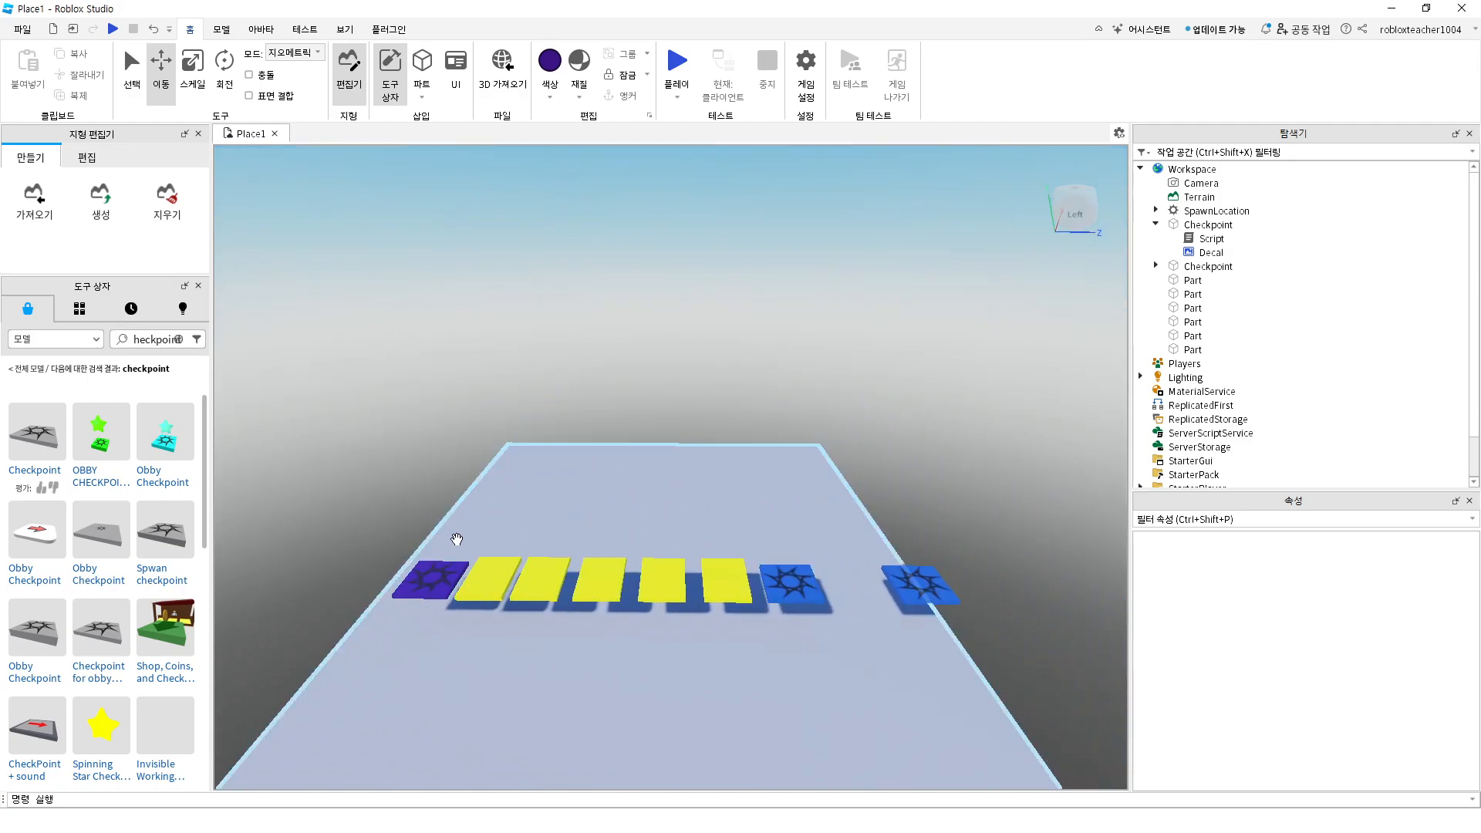
pyautogui.moveTo(513, 528); pyautogui.dragTo(527, 515, button='middle')
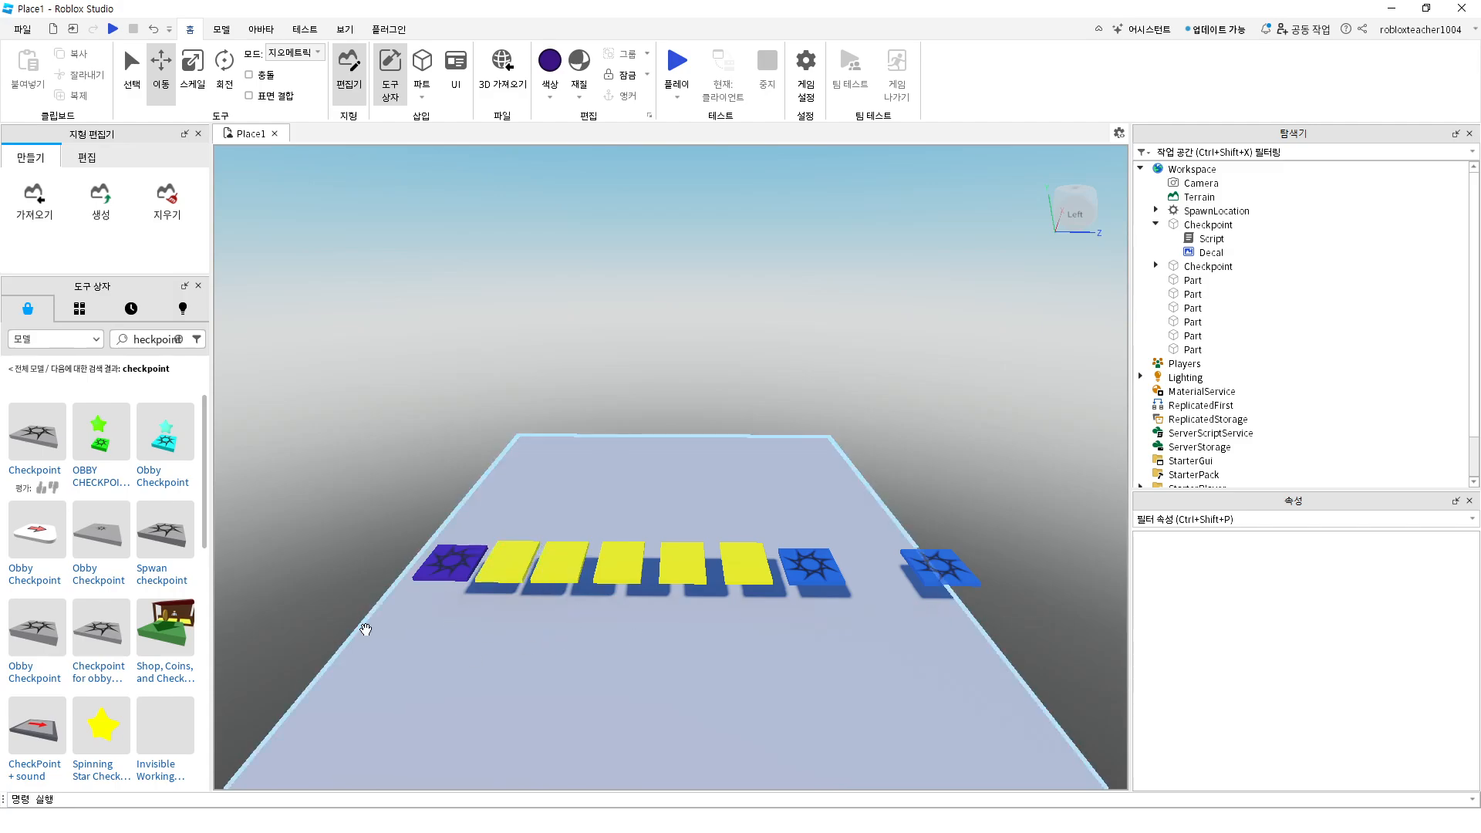
pyautogui.moveTo(661, 510); pyautogui.dragTo(699, 544, button='middle')
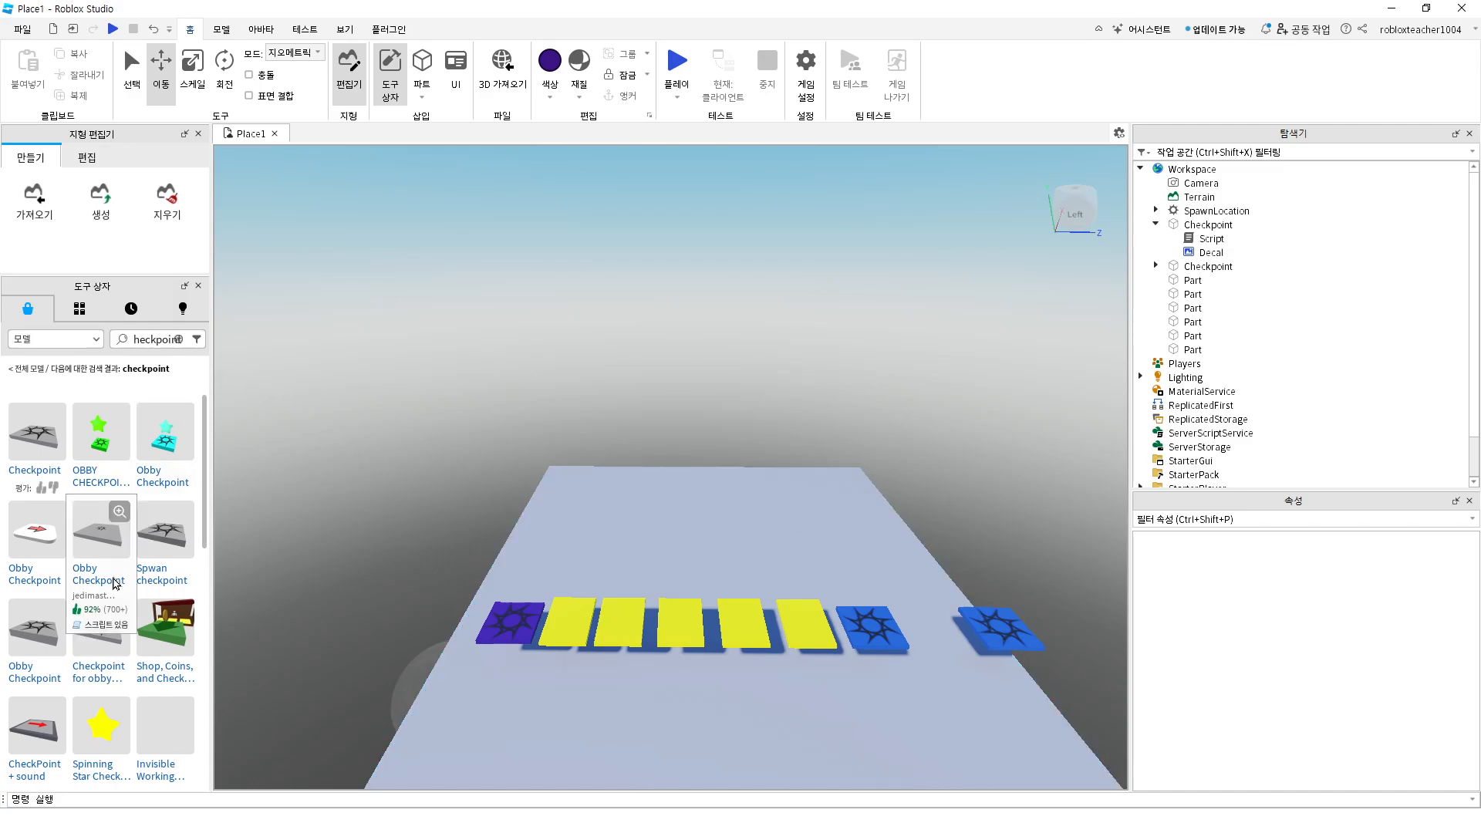
pyautogui.moveTo(91, 506)
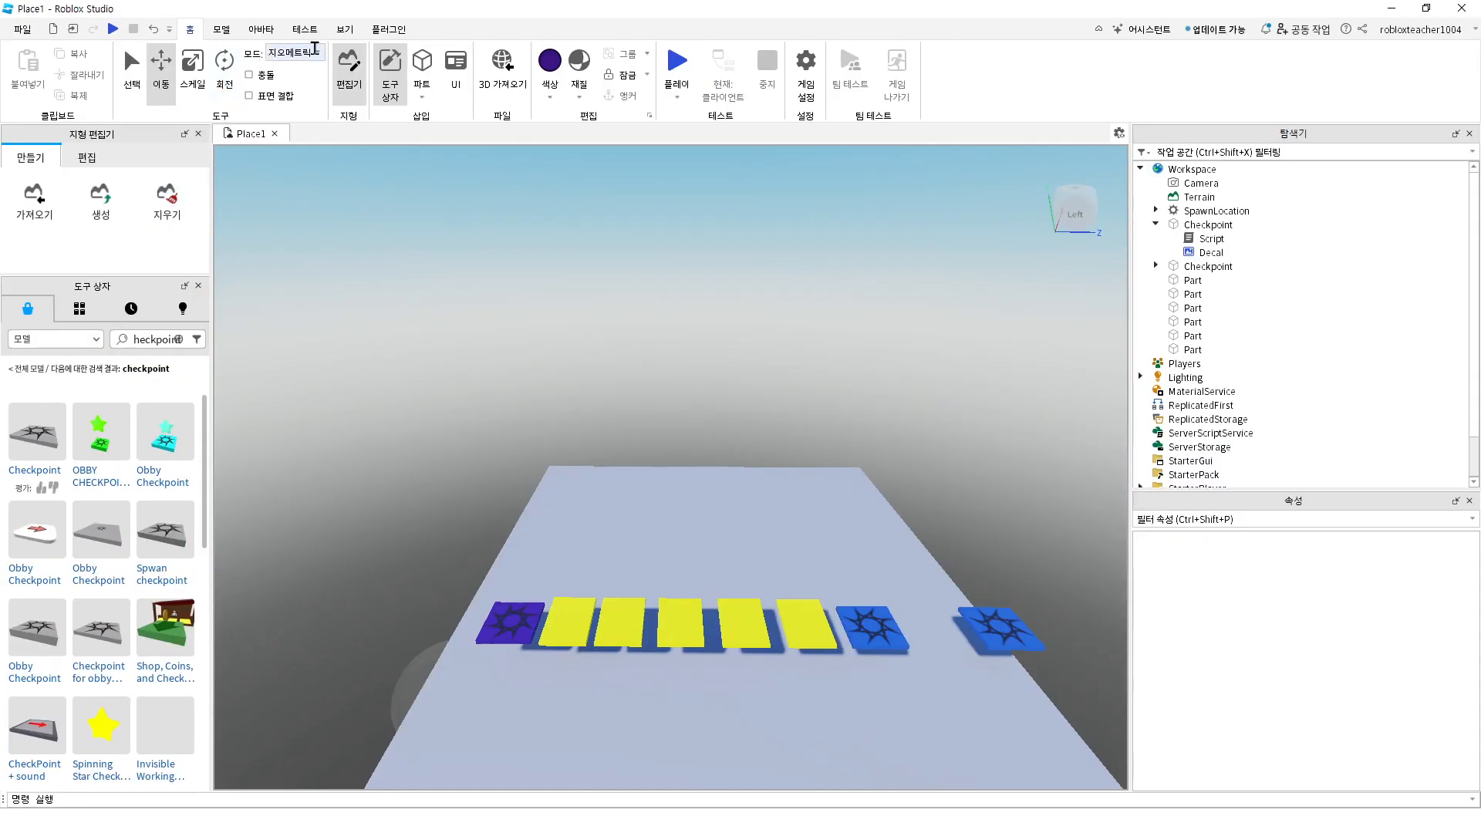
# Show the Asset Manager and dock it as a tab in the same group as the Terrain Editor and Toolbox
pyautogui.click(345, 30)
pyautogui.click(114, 53)
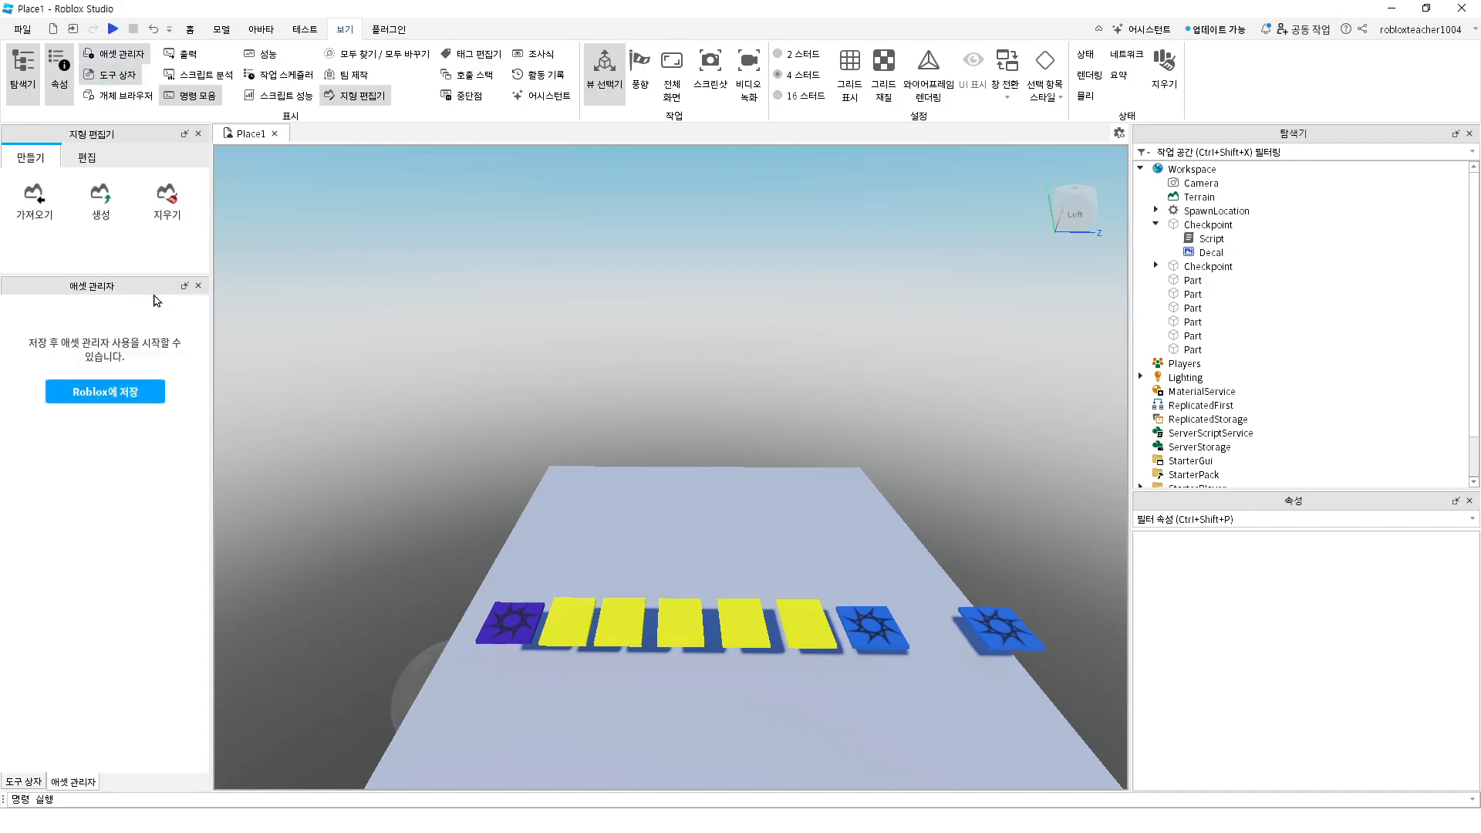
pyautogui.moveTo(147, 290); pyautogui.dragTo(137, 150)
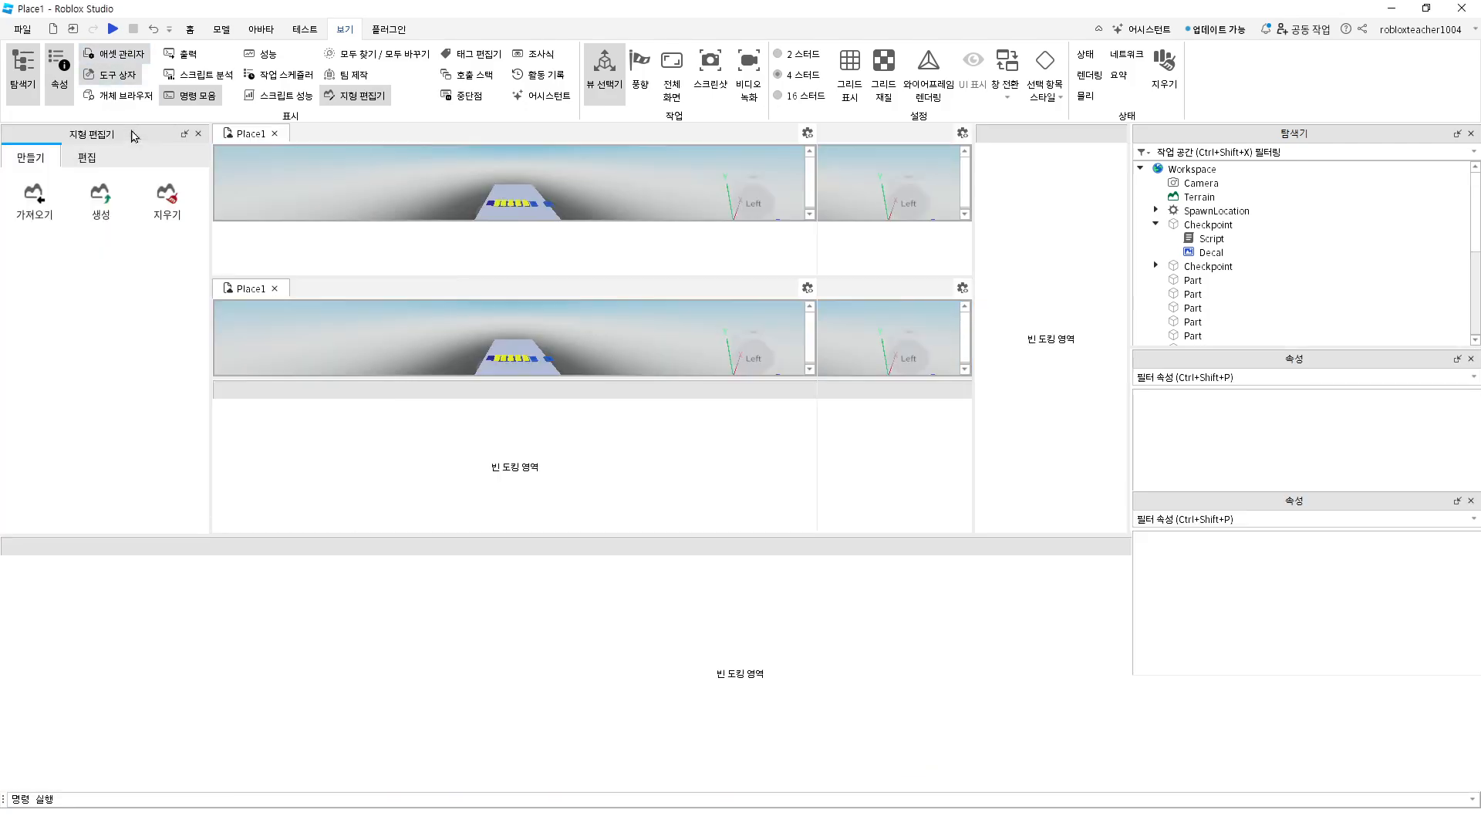
pyautogui.click(78, 781)
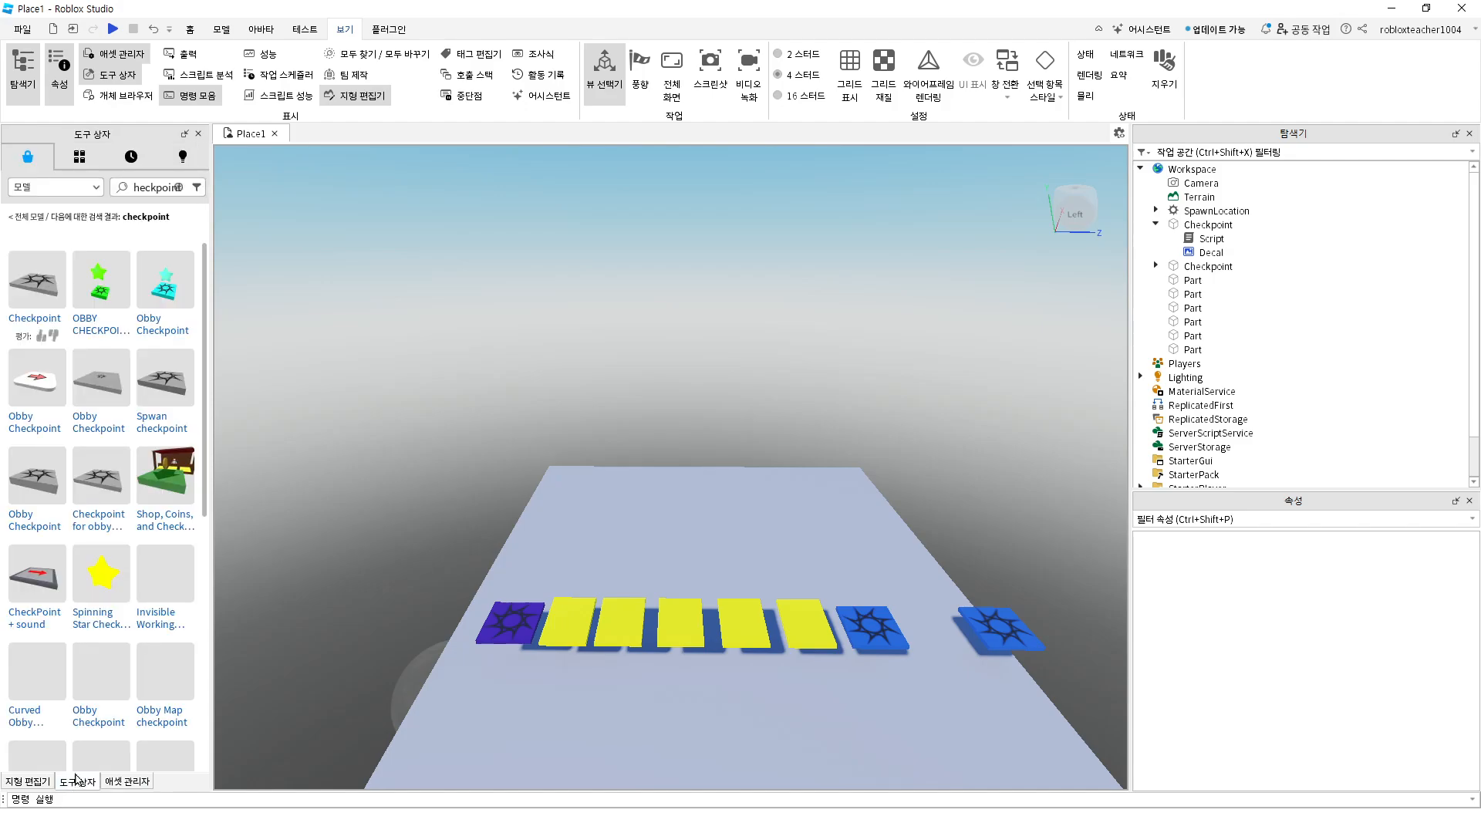
# Collapse the tabbed panel group to the window edge, peek at the Toolbox, and restore the docked group
pyautogui.click(184, 134)
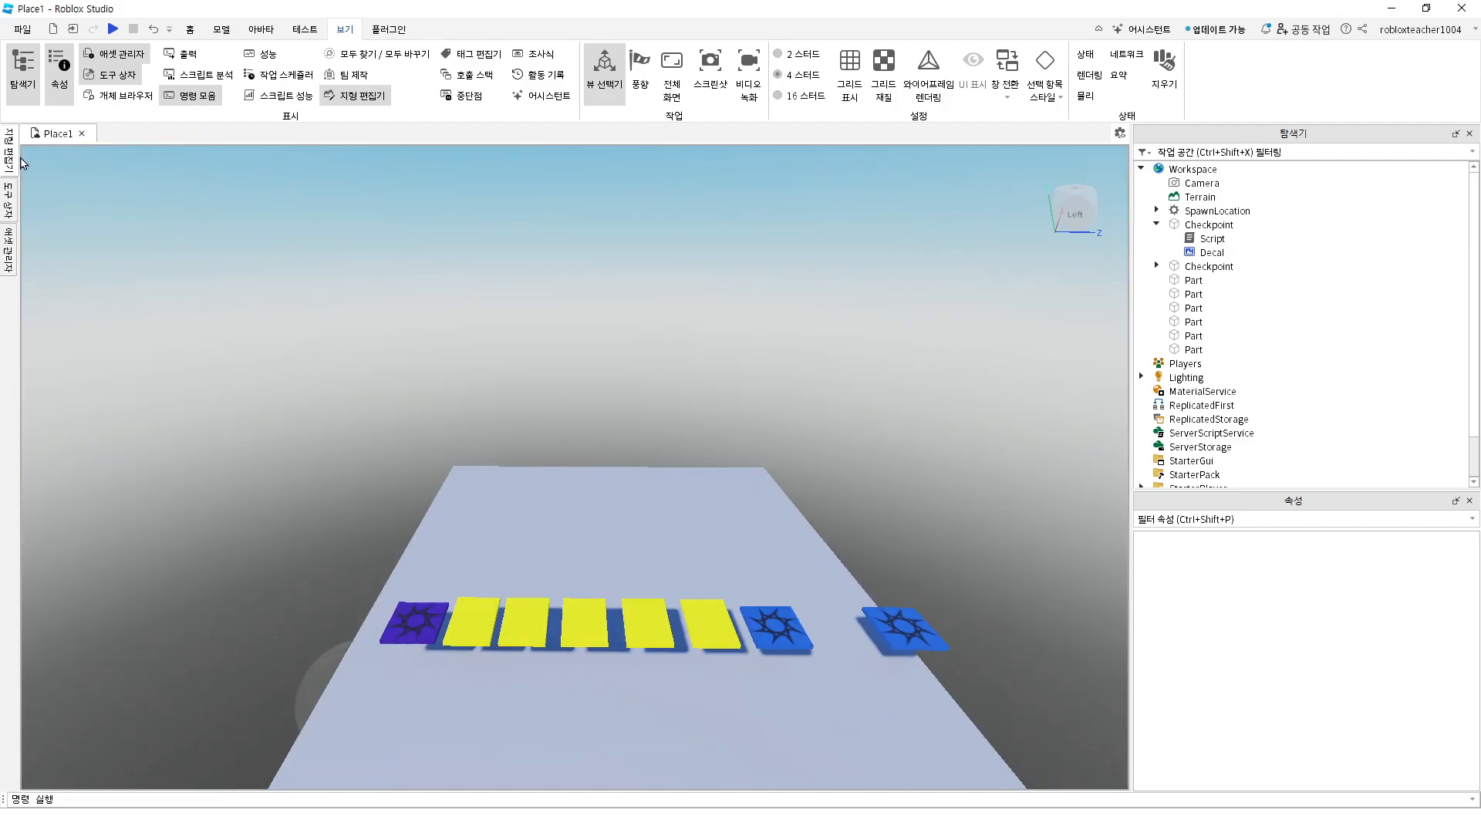
pyautogui.click(23, 199)
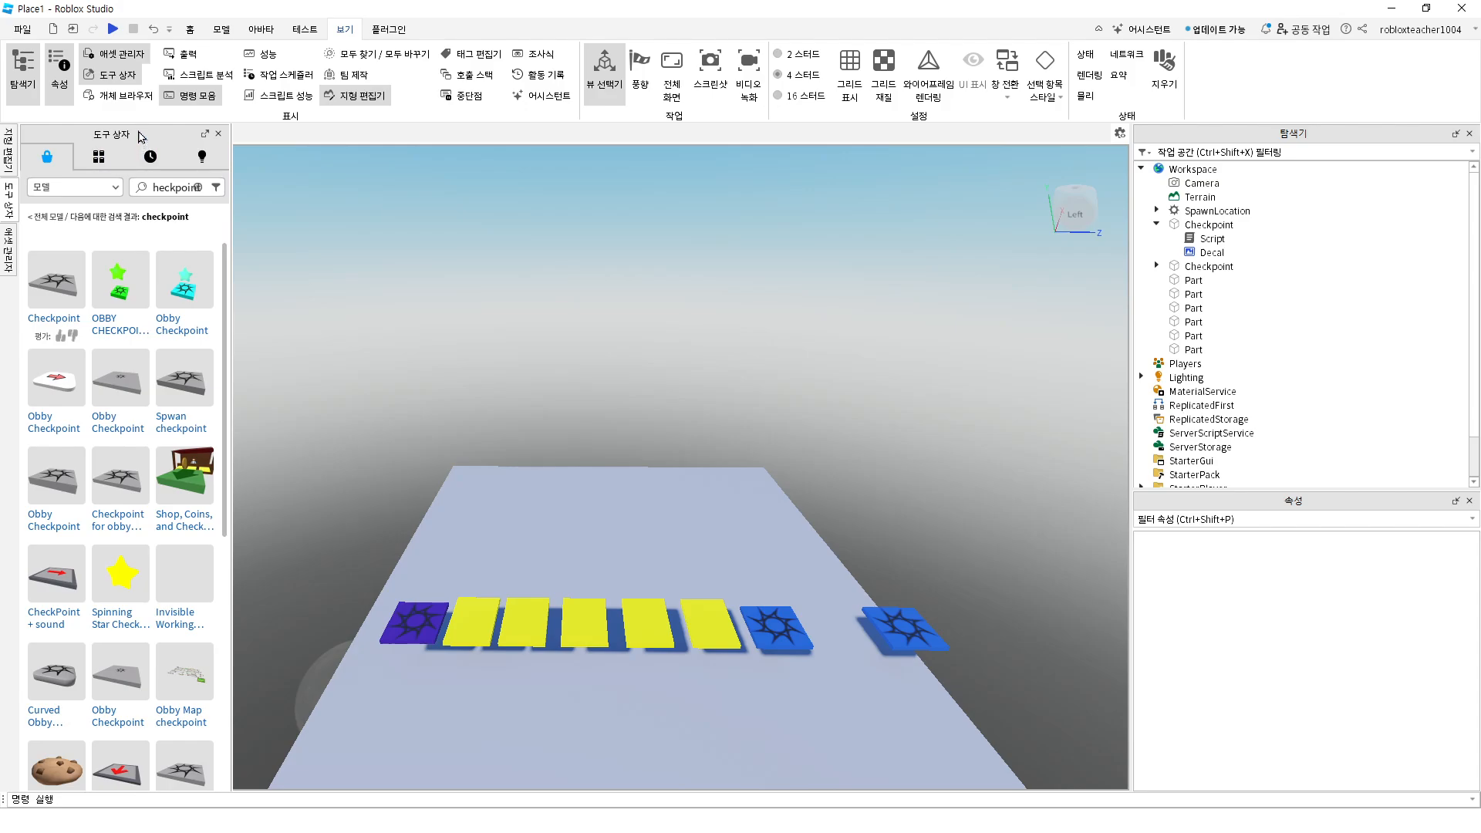
pyautogui.moveTo(141, 137); pyautogui.dragTo(106, 331)
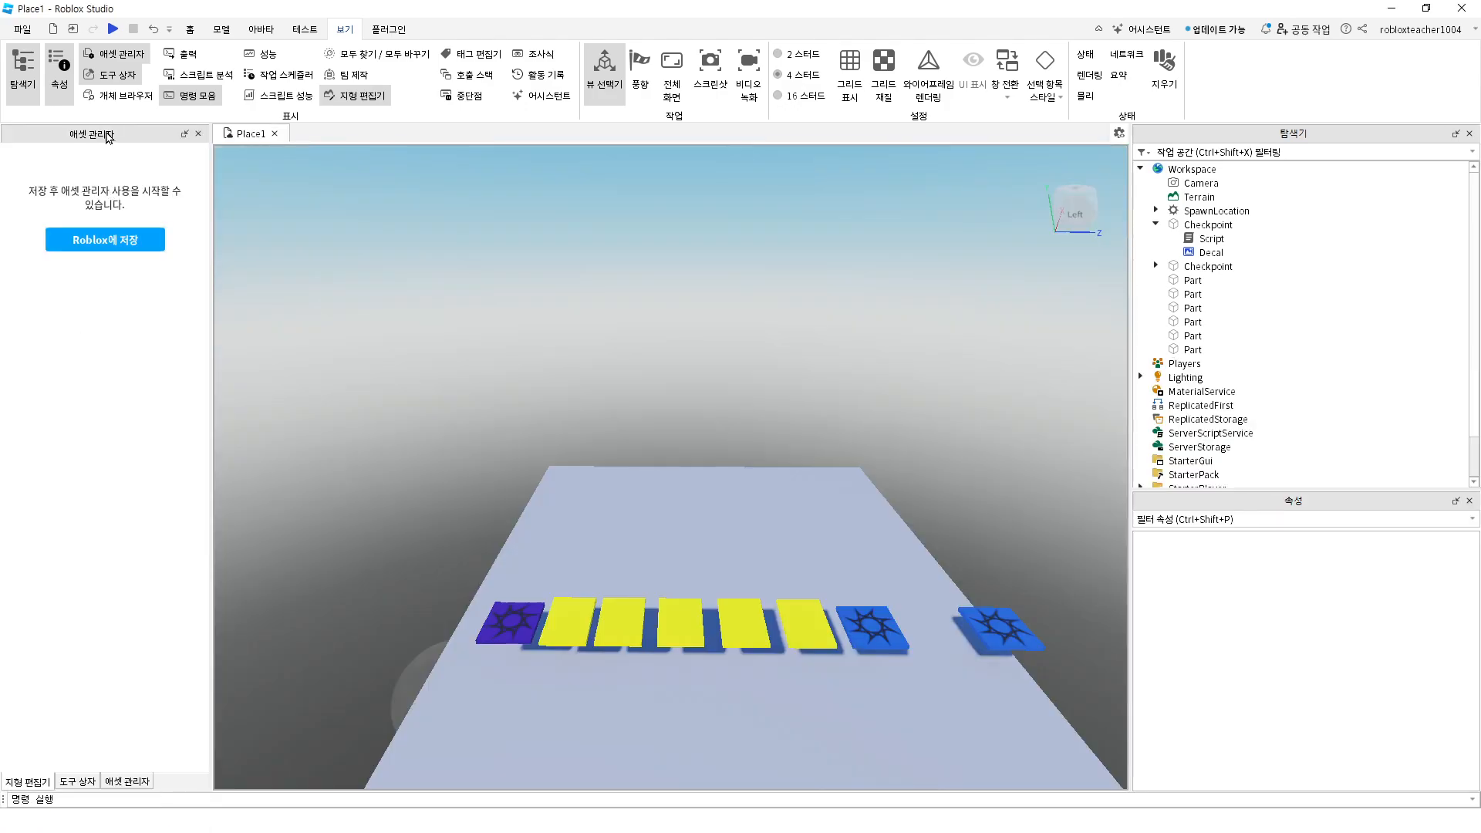
# Switch back and forth between the Asset Manager, Toolbox and Terrain Editor in the tabbed group to compare their contents
pyautogui.click(142, 784)
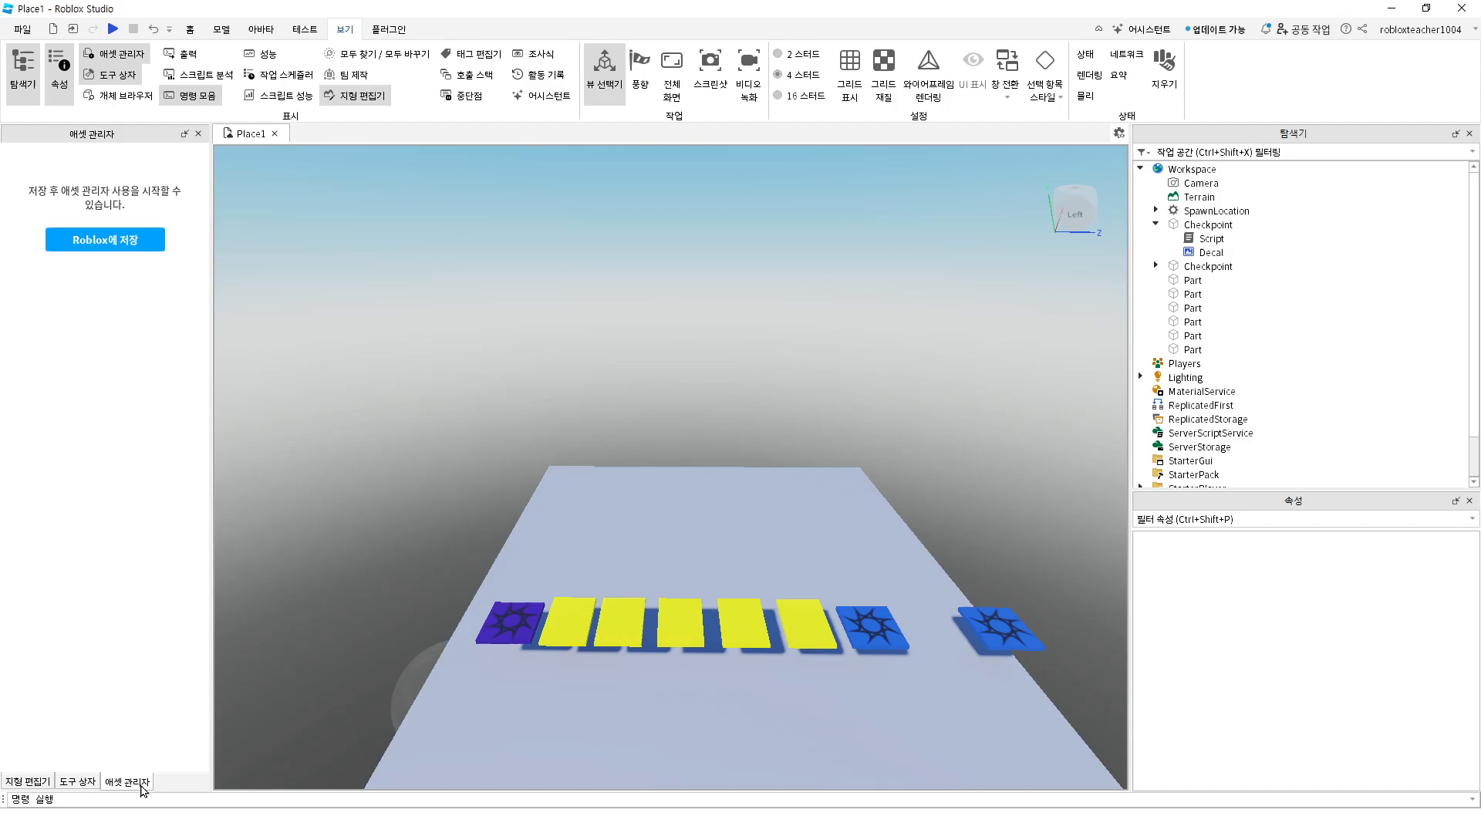
pyautogui.click(78, 782)
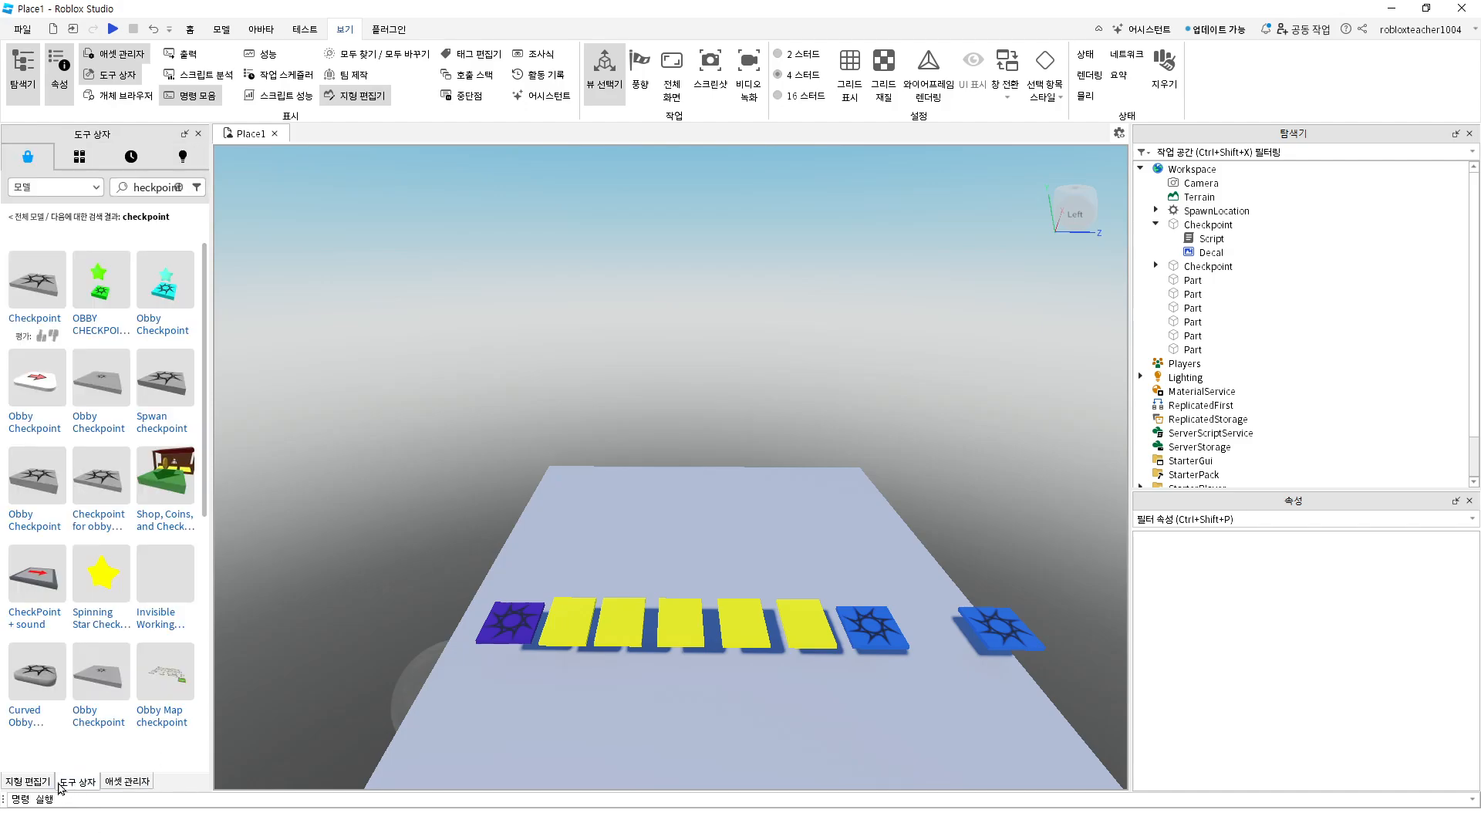
pyautogui.click(30, 782)
pyautogui.click(71, 784)
pyautogui.click(35, 782)
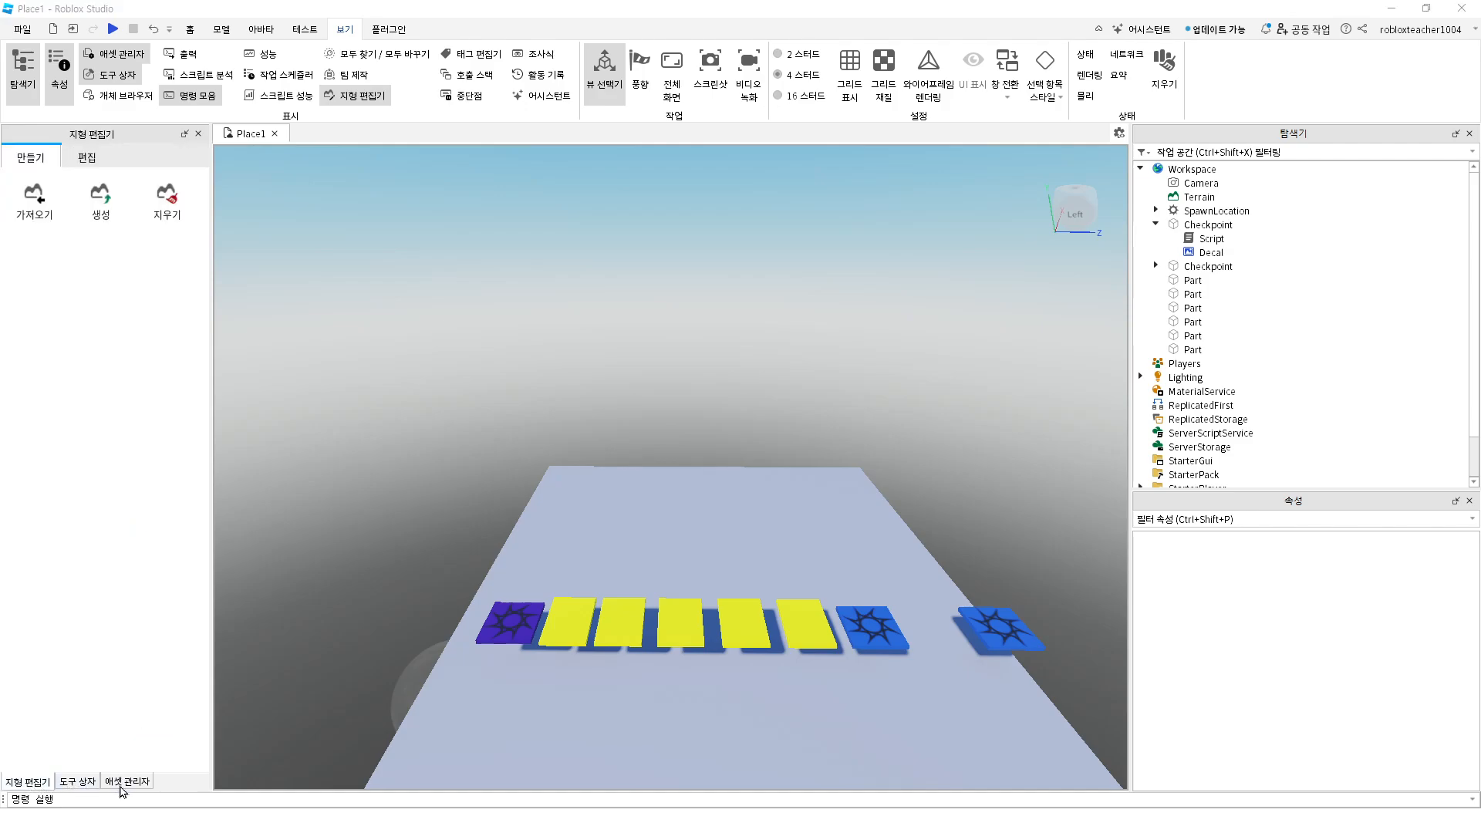
pyautogui.click(77, 781)
pyautogui.click(35, 783)
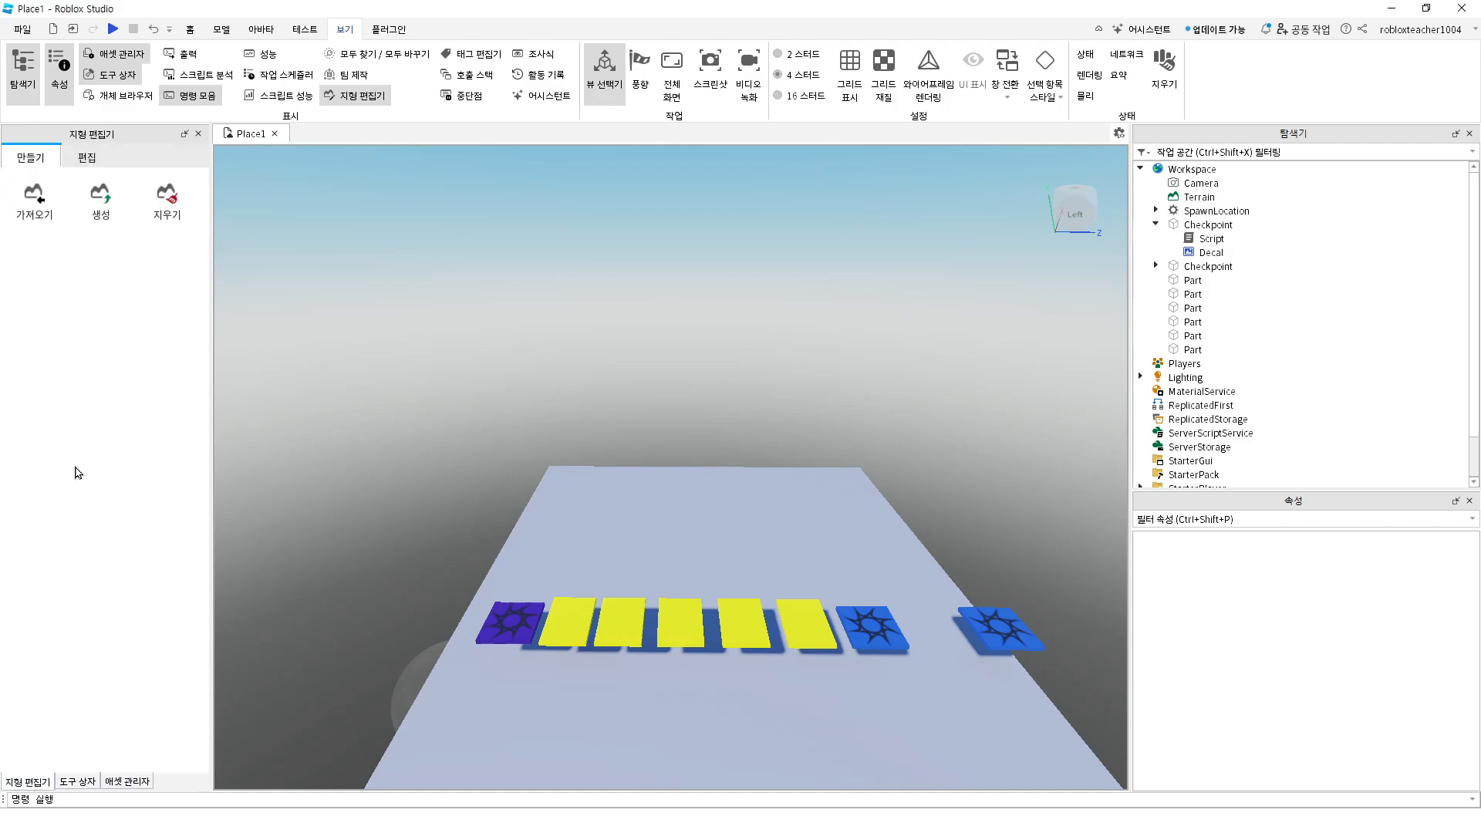
# Collapse the tabbed panel group again, float it as a window over the viewport, and bring its Toolbox to the front
pyautogui.click(185, 135)
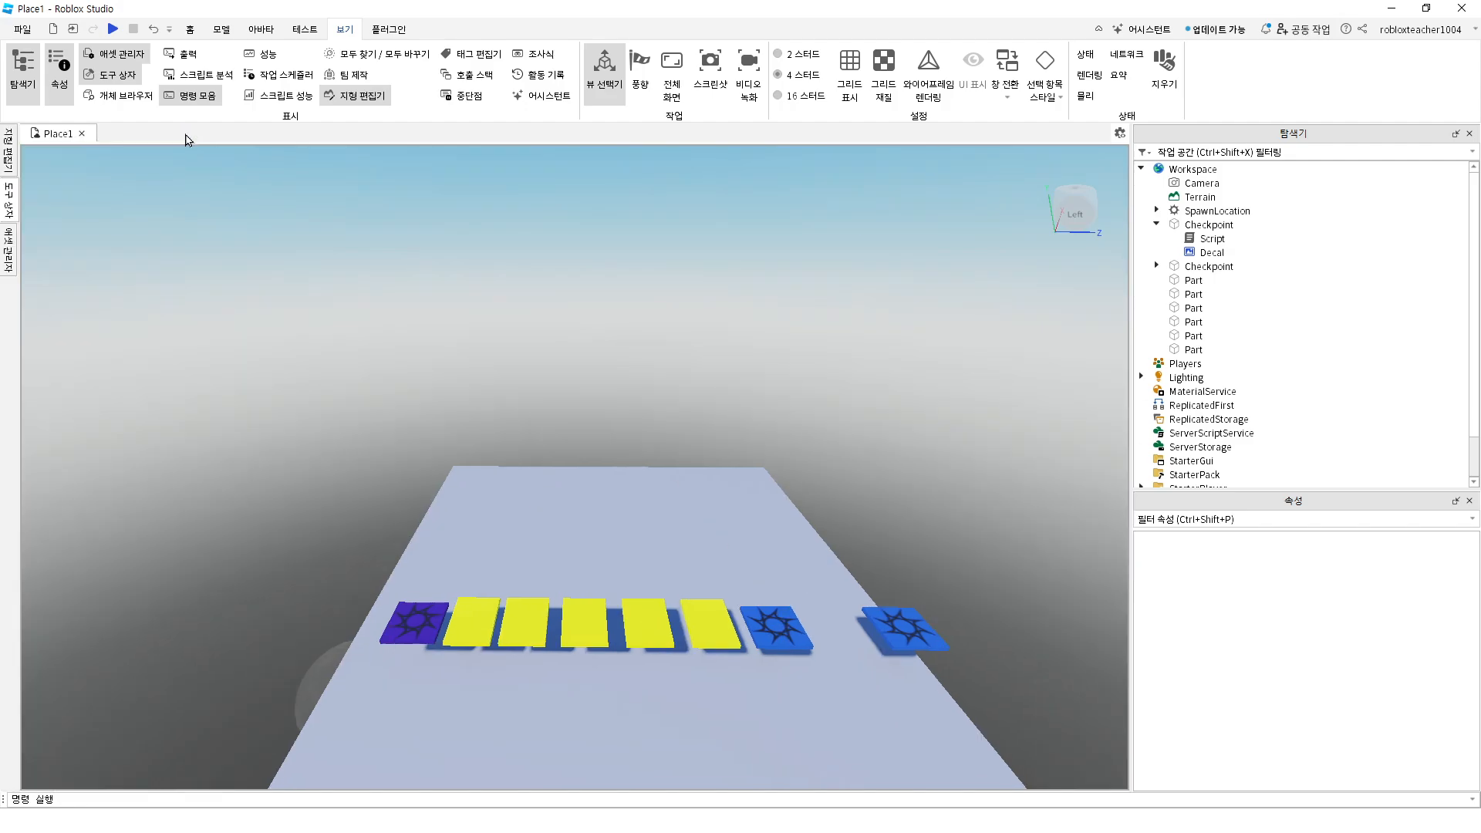
pyautogui.click(9, 158)
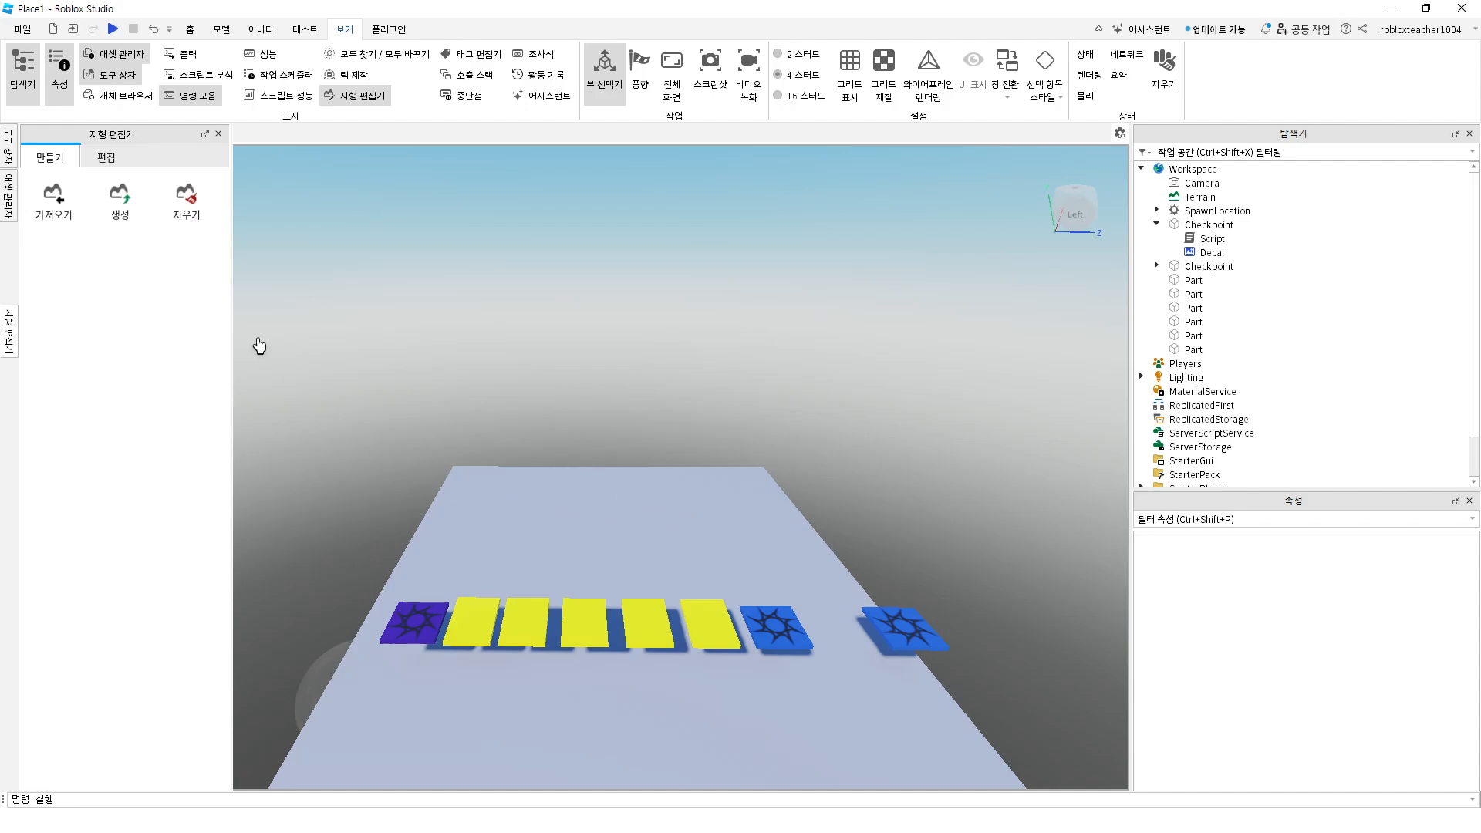
pyautogui.moveTo(158, 137); pyautogui.dragTo(417, 288)
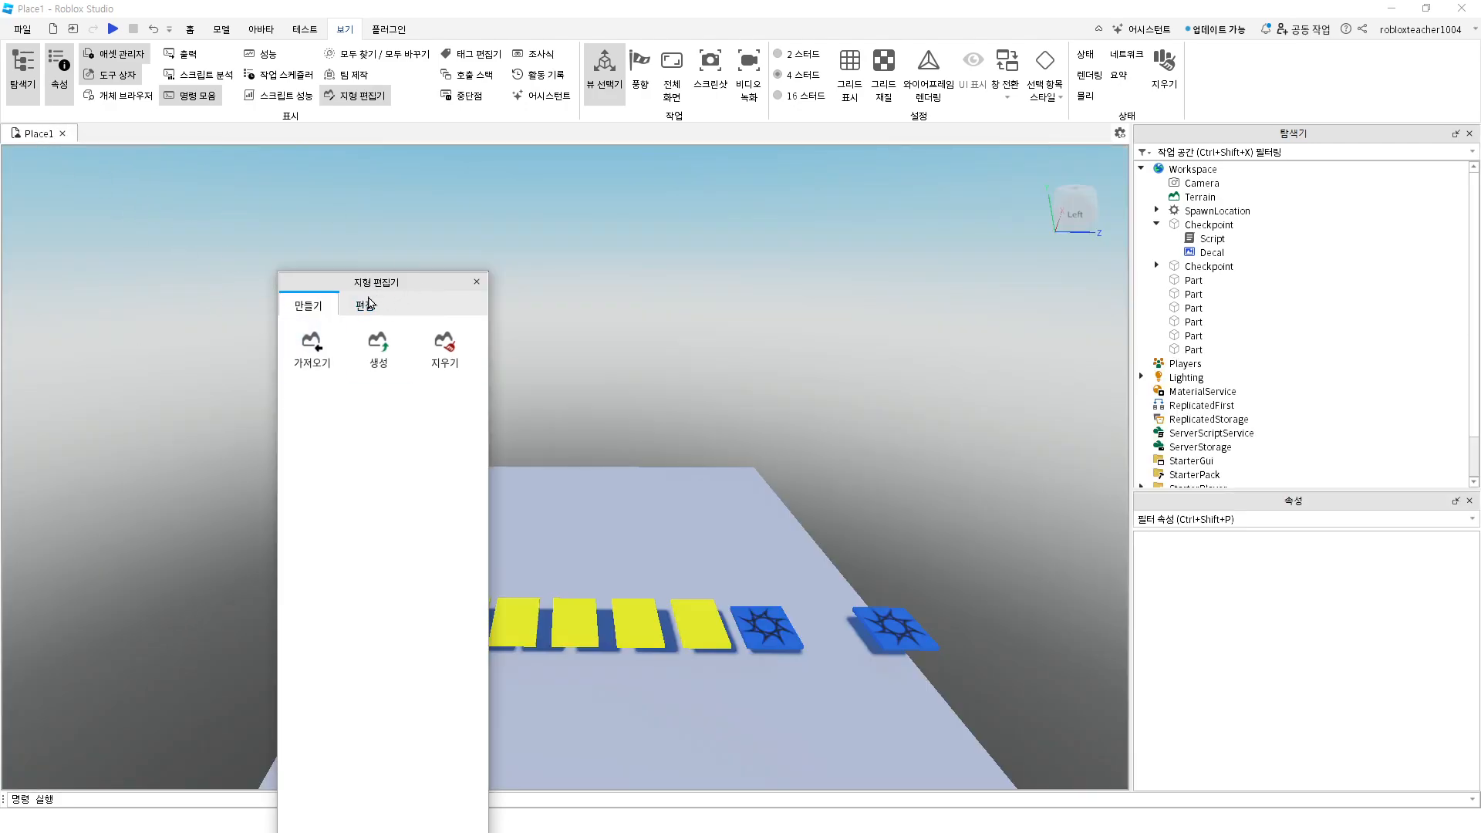
pyautogui.moveTo(358, 283); pyautogui.dragTo(412, 202)
pyautogui.click(351, 578)
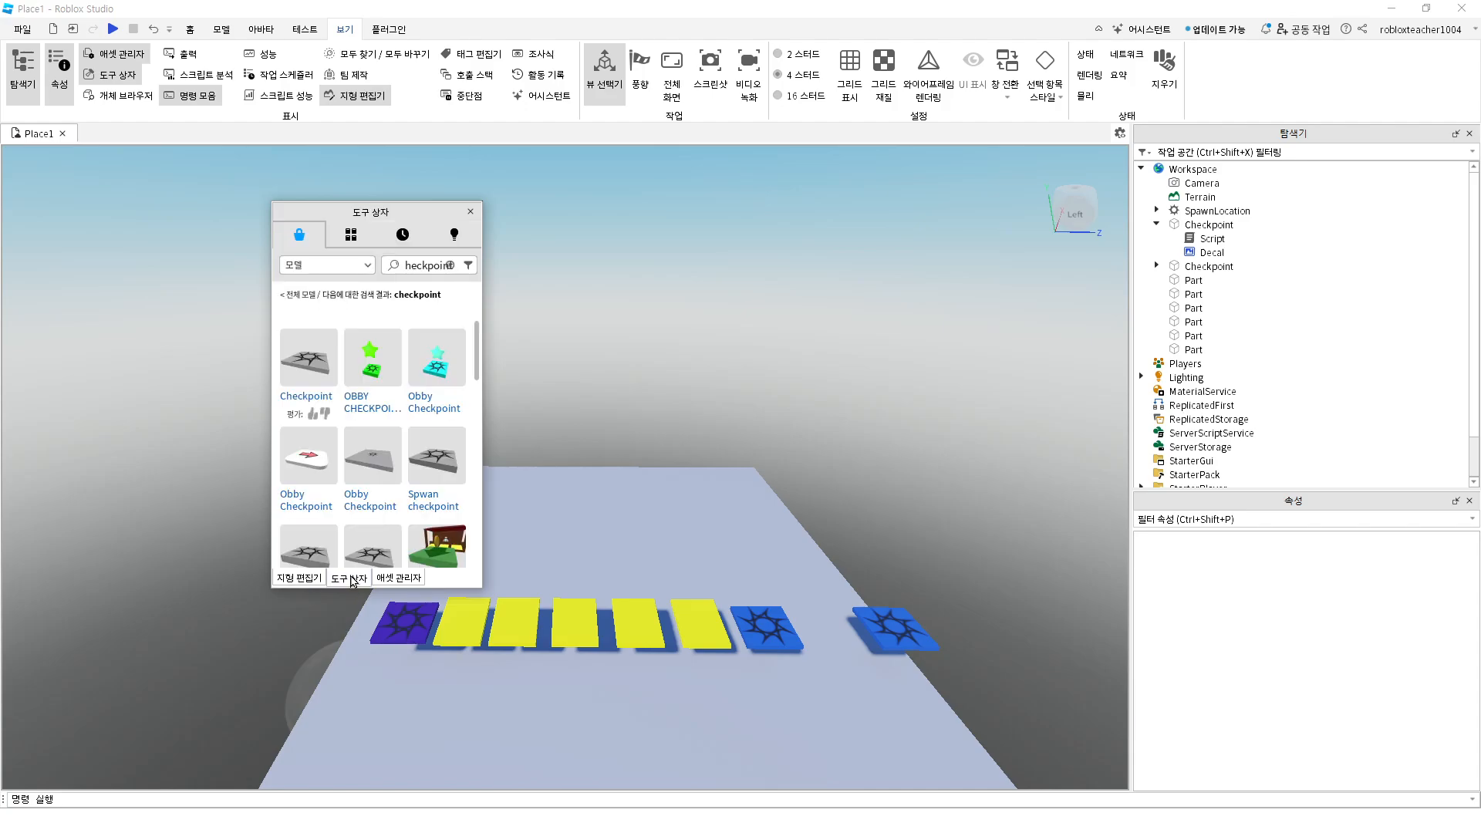
pyautogui.moveTo(390, 216)
pyautogui.mouseDown()
pyautogui.moveTo(486, 271)
pyautogui.moveTo(381, 224)
pyautogui.moveTo(371, 203)
pyautogui.mouseUp()
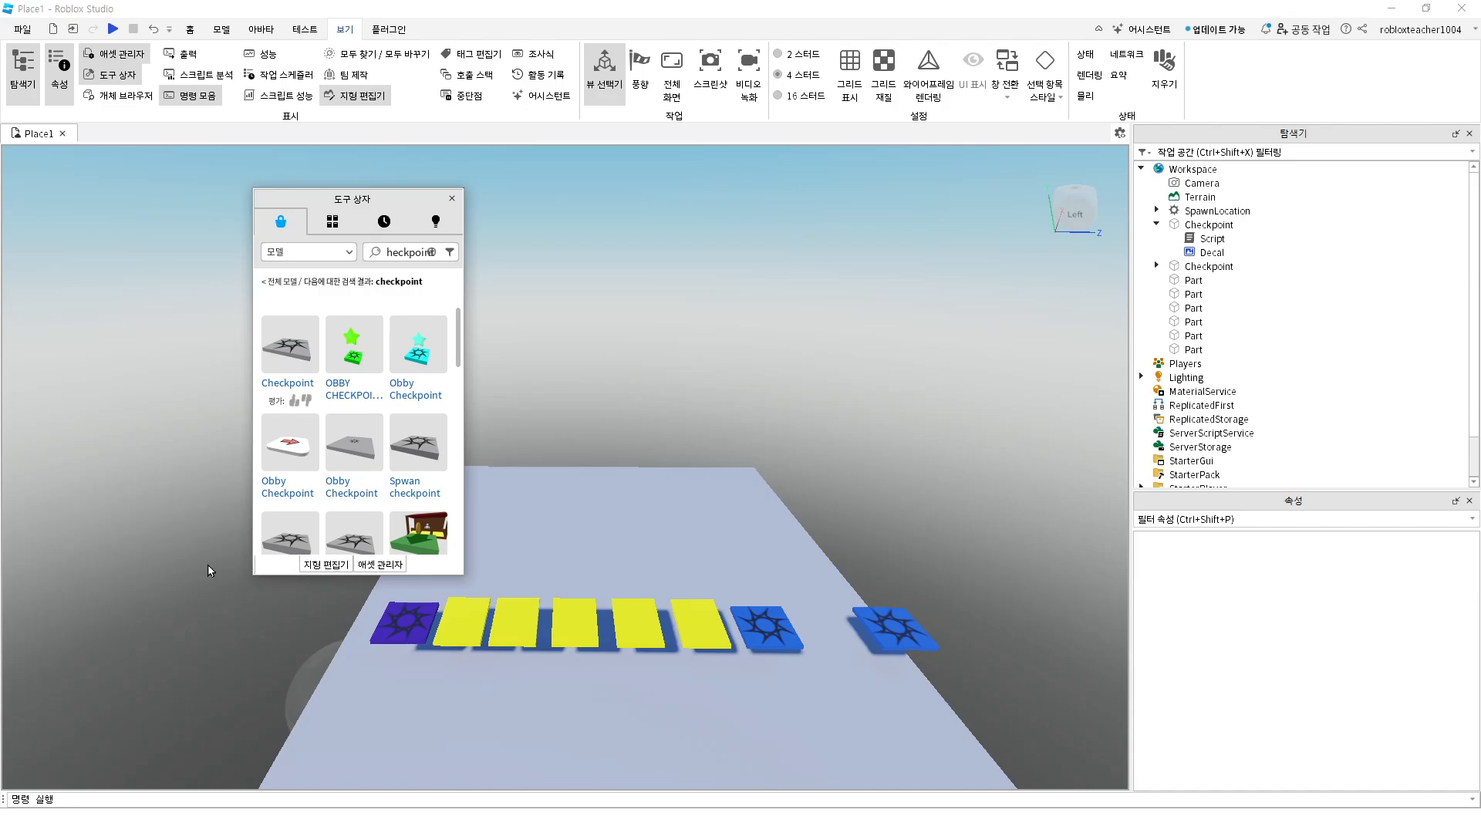
# Separate the floating group by docking the Toolbox, Asset Manager and Terrain Editor as stacked panels beside the viewport
pyautogui.moveTo(276, 564); pyautogui.dragTo(73, 145)
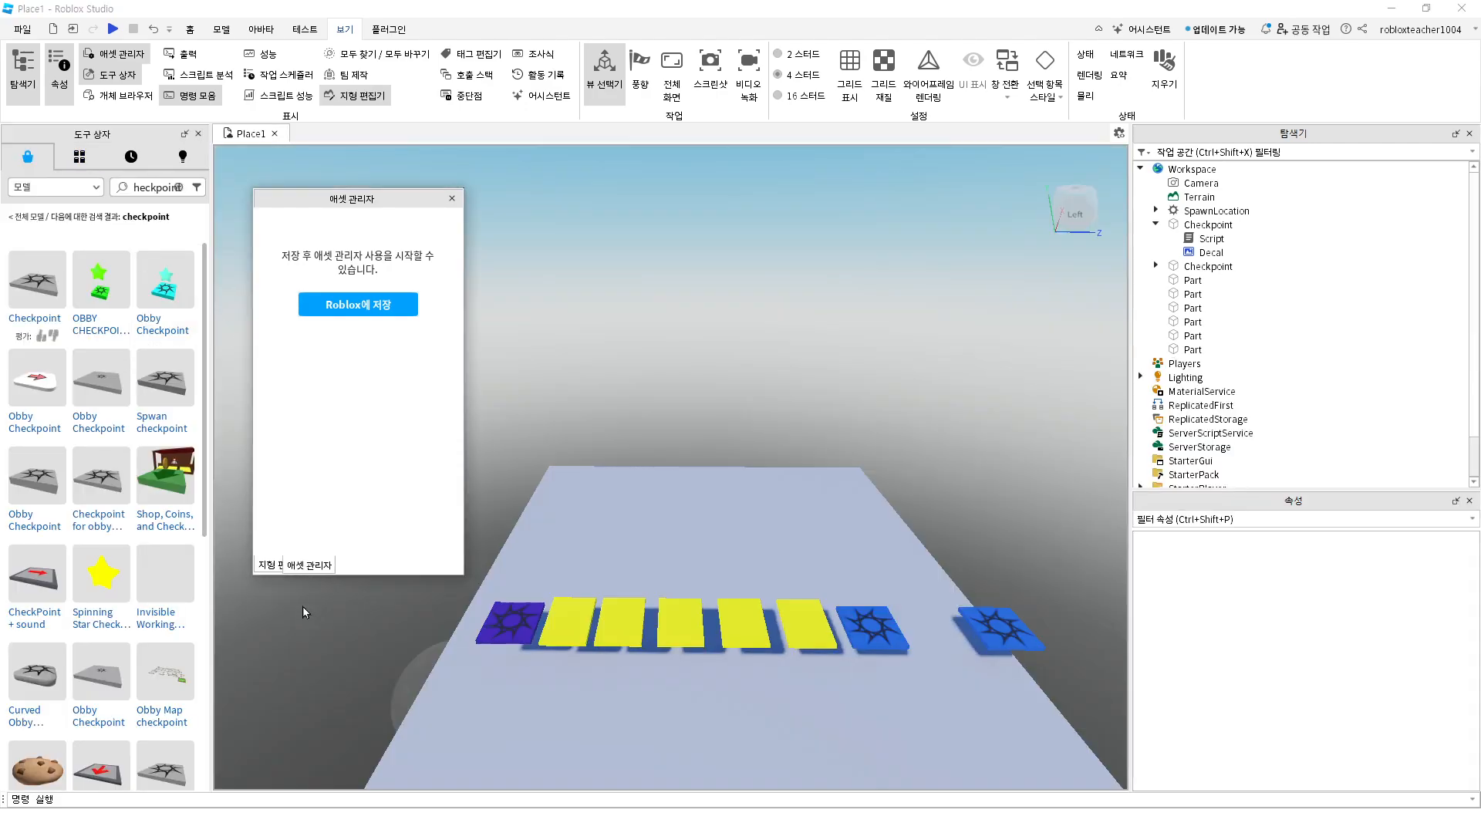
pyautogui.moveTo(303, 606); pyautogui.dragTo(106, 301)
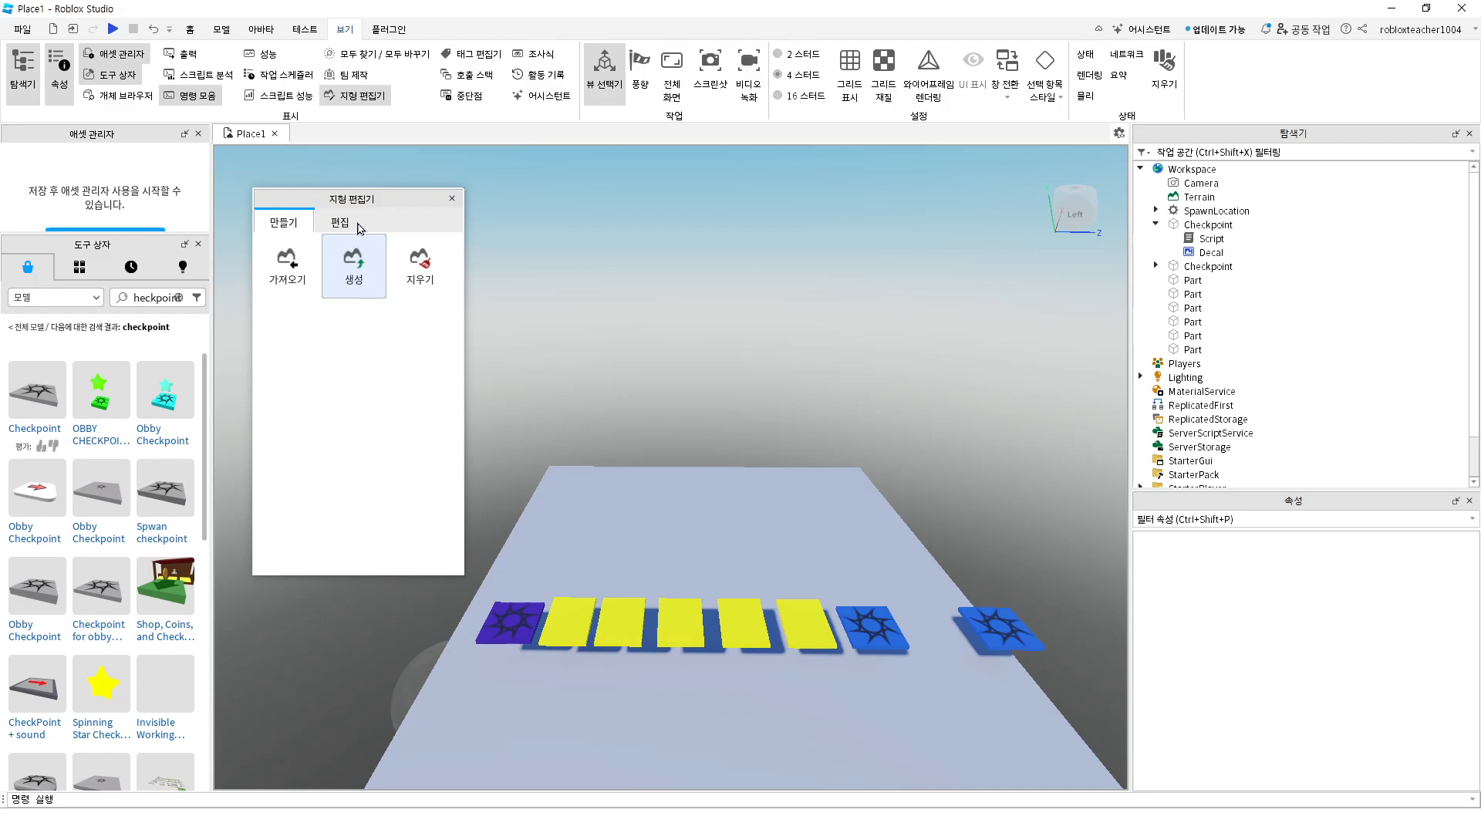
pyautogui.moveTo(373, 200); pyautogui.dragTo(101, 349)
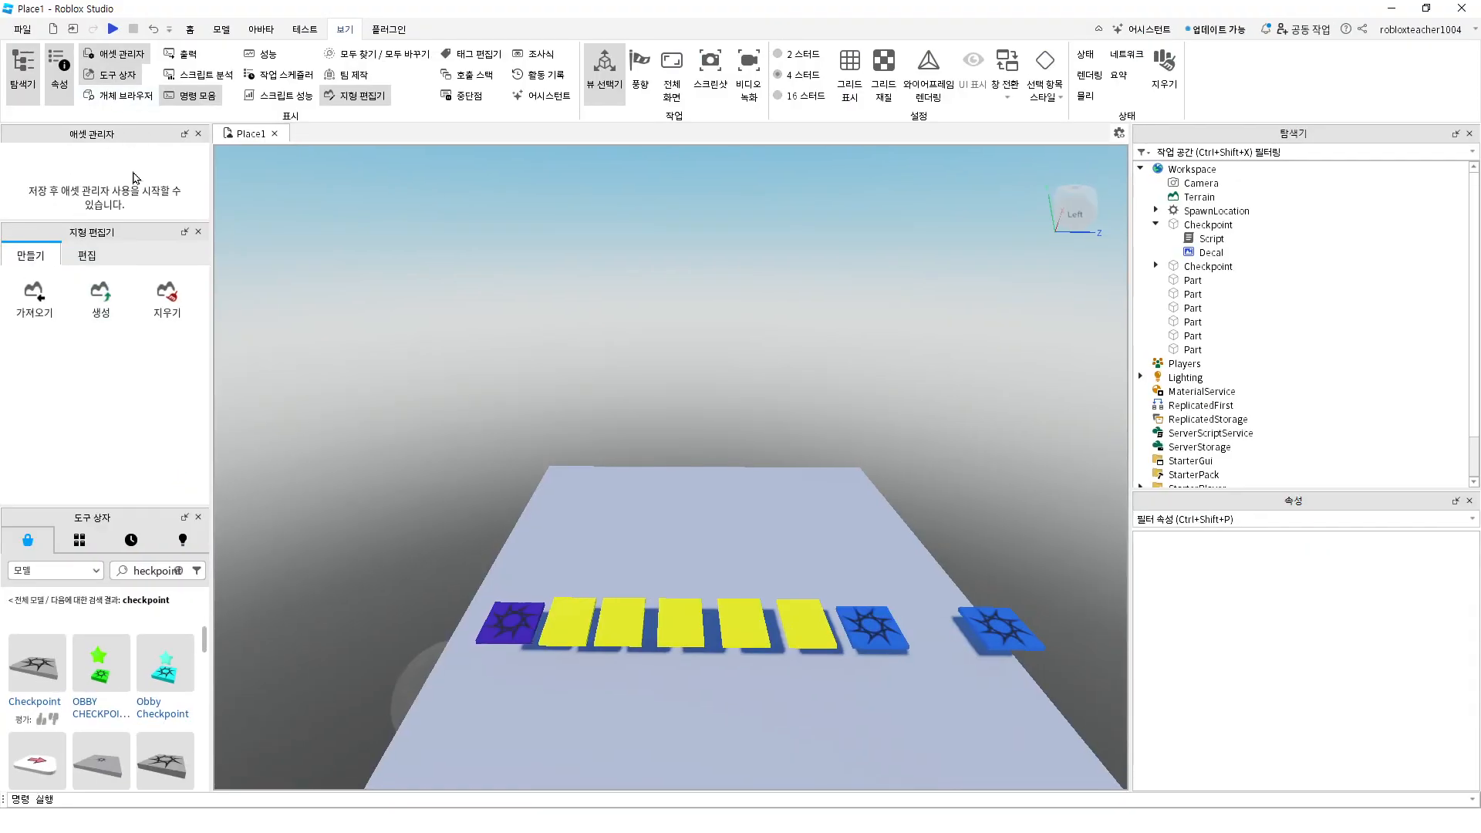
# Close the Asset Manager and the Toolbox, keeping only the Terrain Editor docked
pyautogui.click(111, 54)
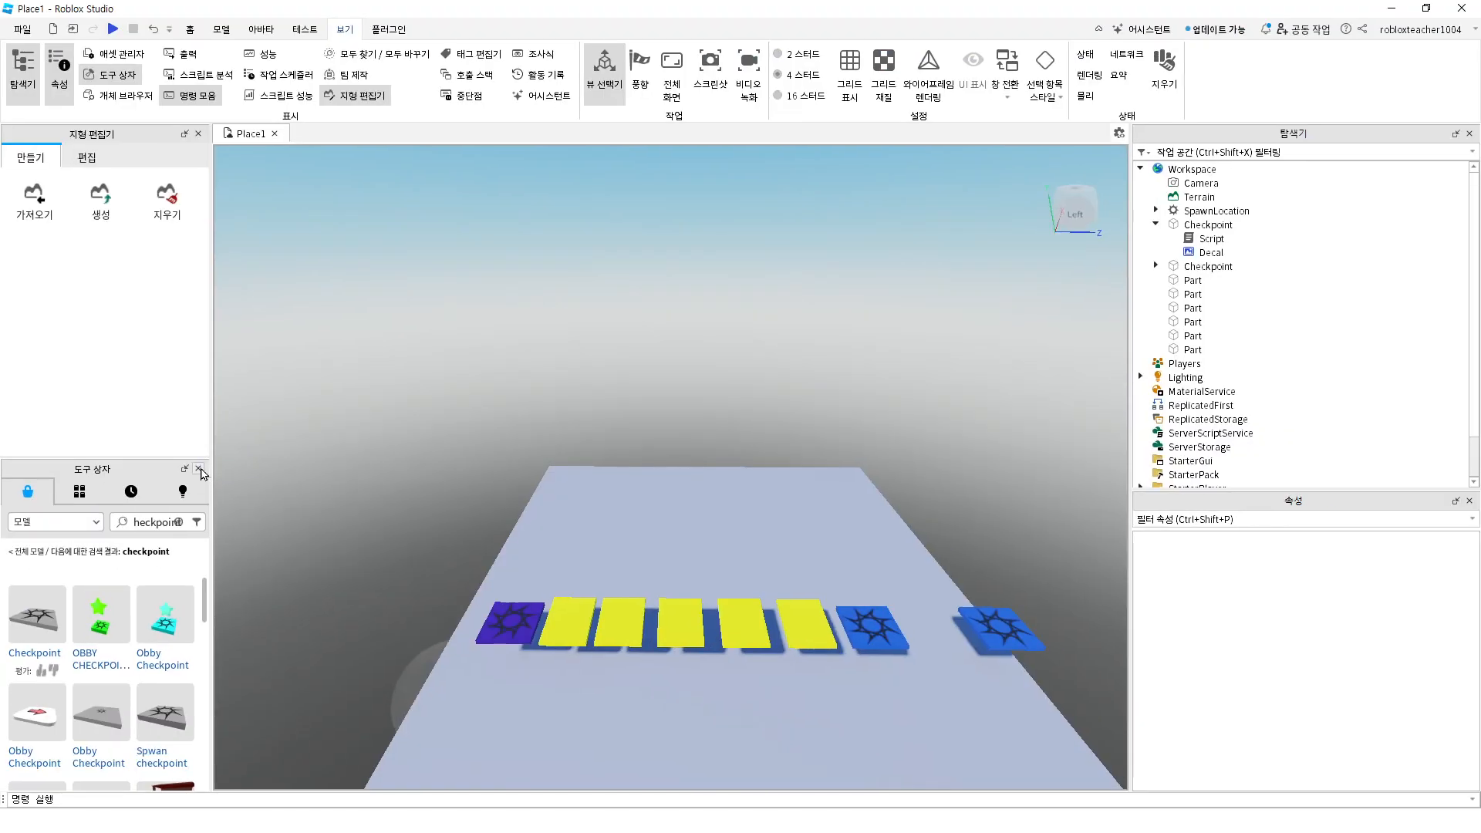
pyautogui.click(199, 470)
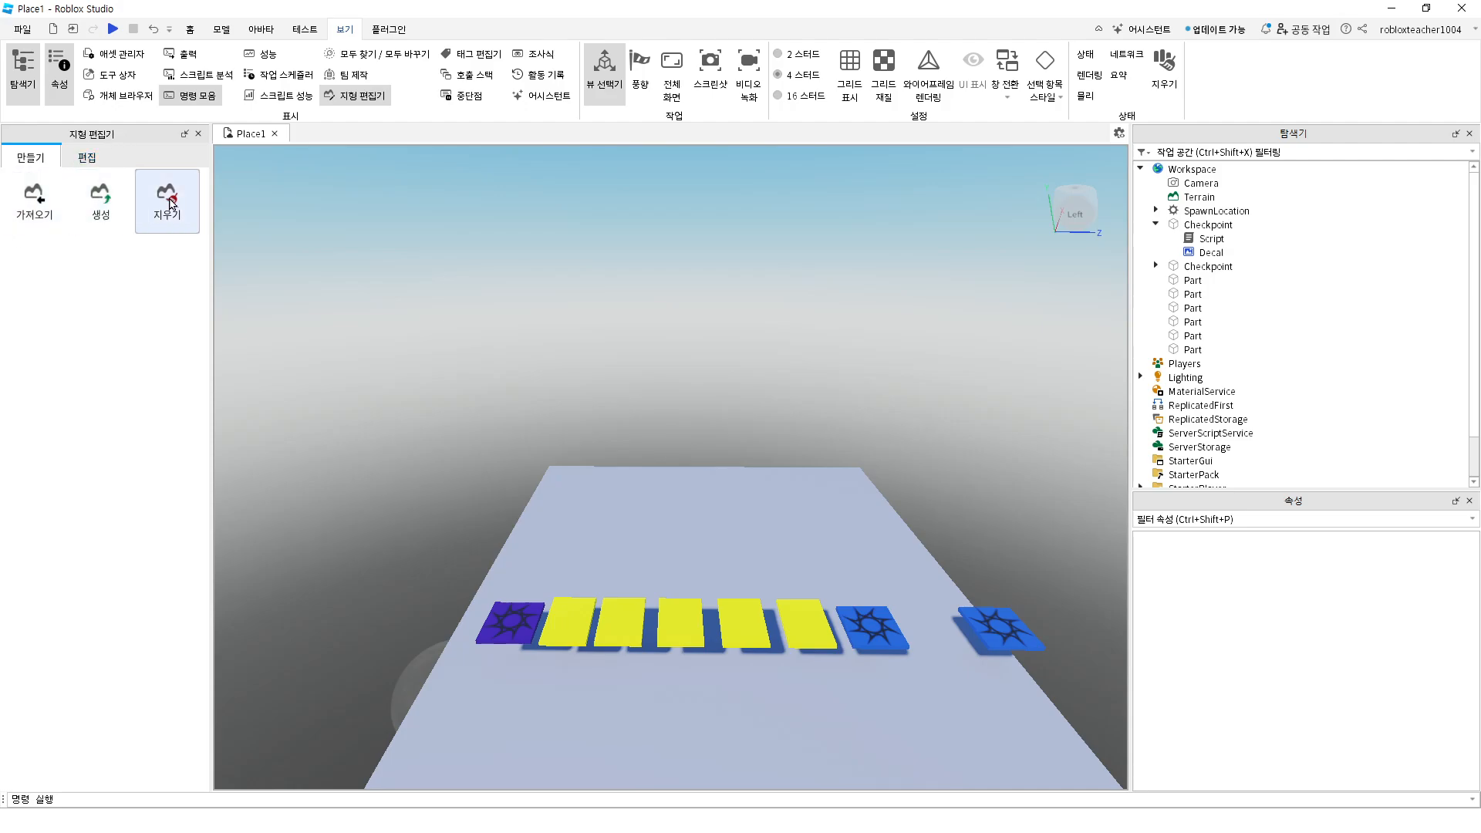
# Start terrain generation and reshape its region to 68 × 12 × 32 at position 110, 2, 40 behind the course
pyautogui.click(94, 208)
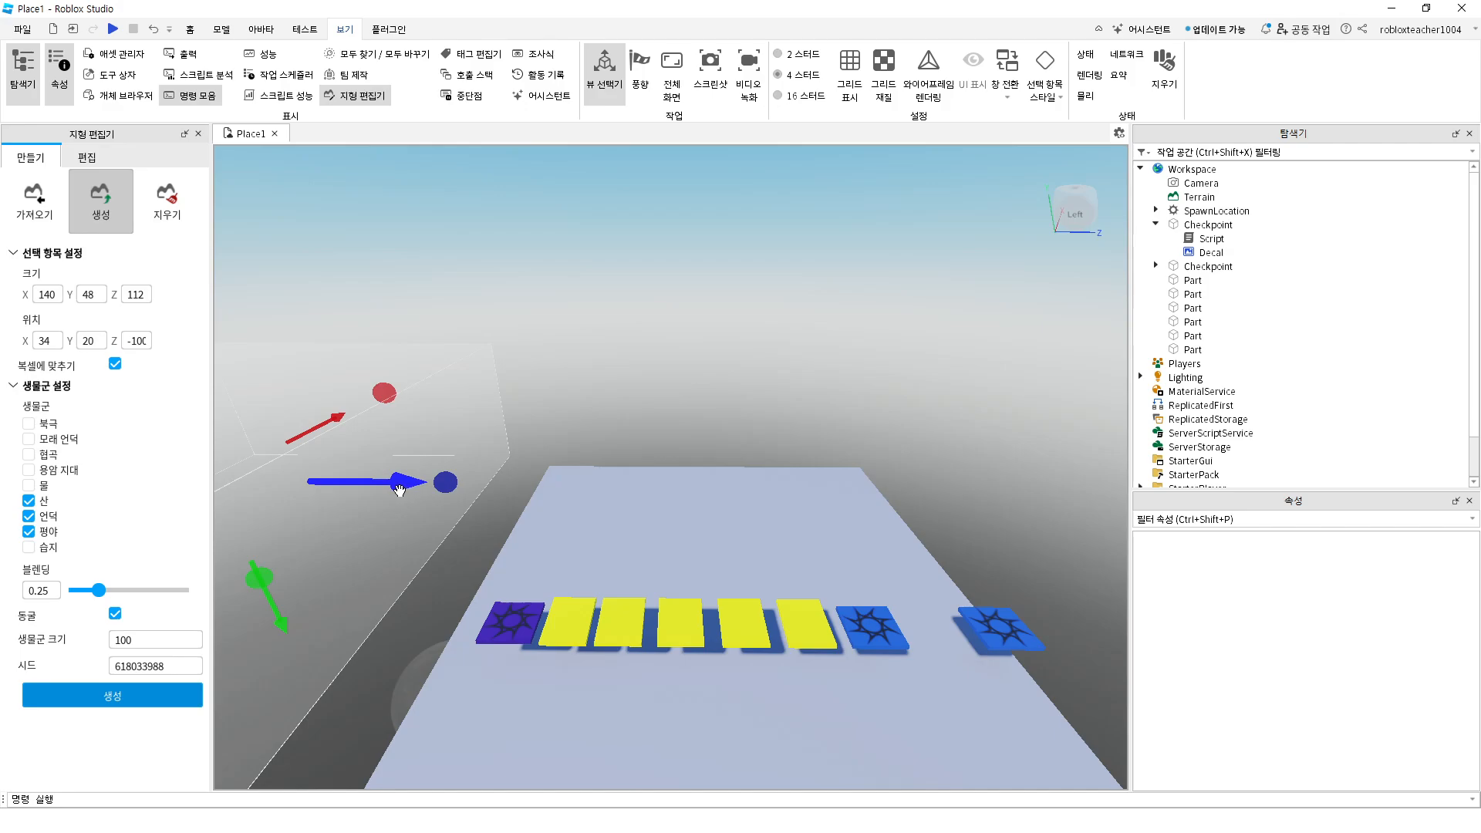
pyautogui.moveTo(441, 481); pyautogui.dragTo(837, 503)
pyautogui.moveTo(630, 630); pyautogui.dragTo(655, 442)
pyautogui.moveTo(656, 308); pyautogui.dragTo(656, 395)
pyautogui.moveTo(585, 434); pyautogui.dragTo(578, 449)
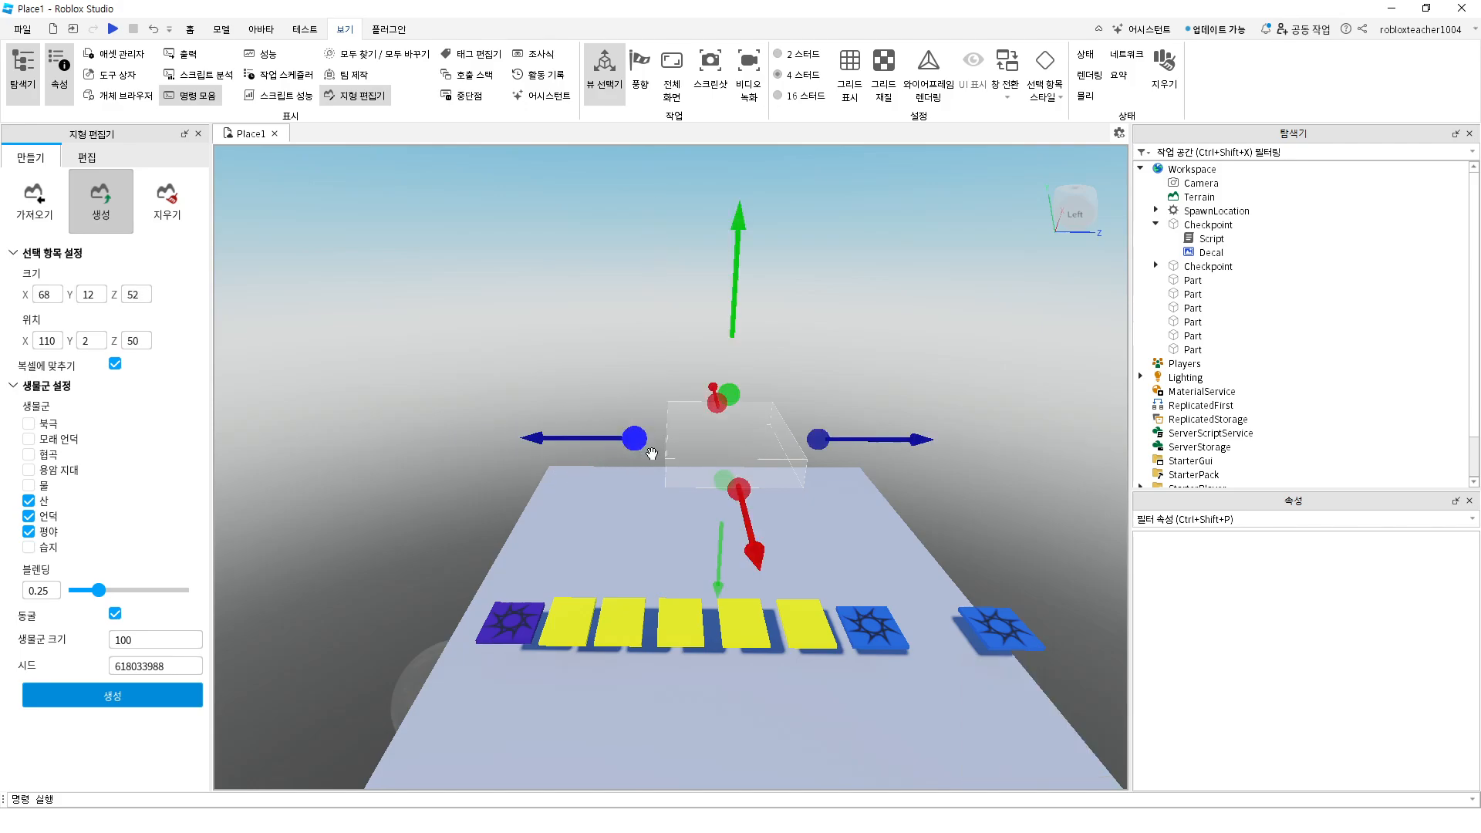
pyautogui.moveTo(810, 440); pyautogui.dragTo(652, 478)
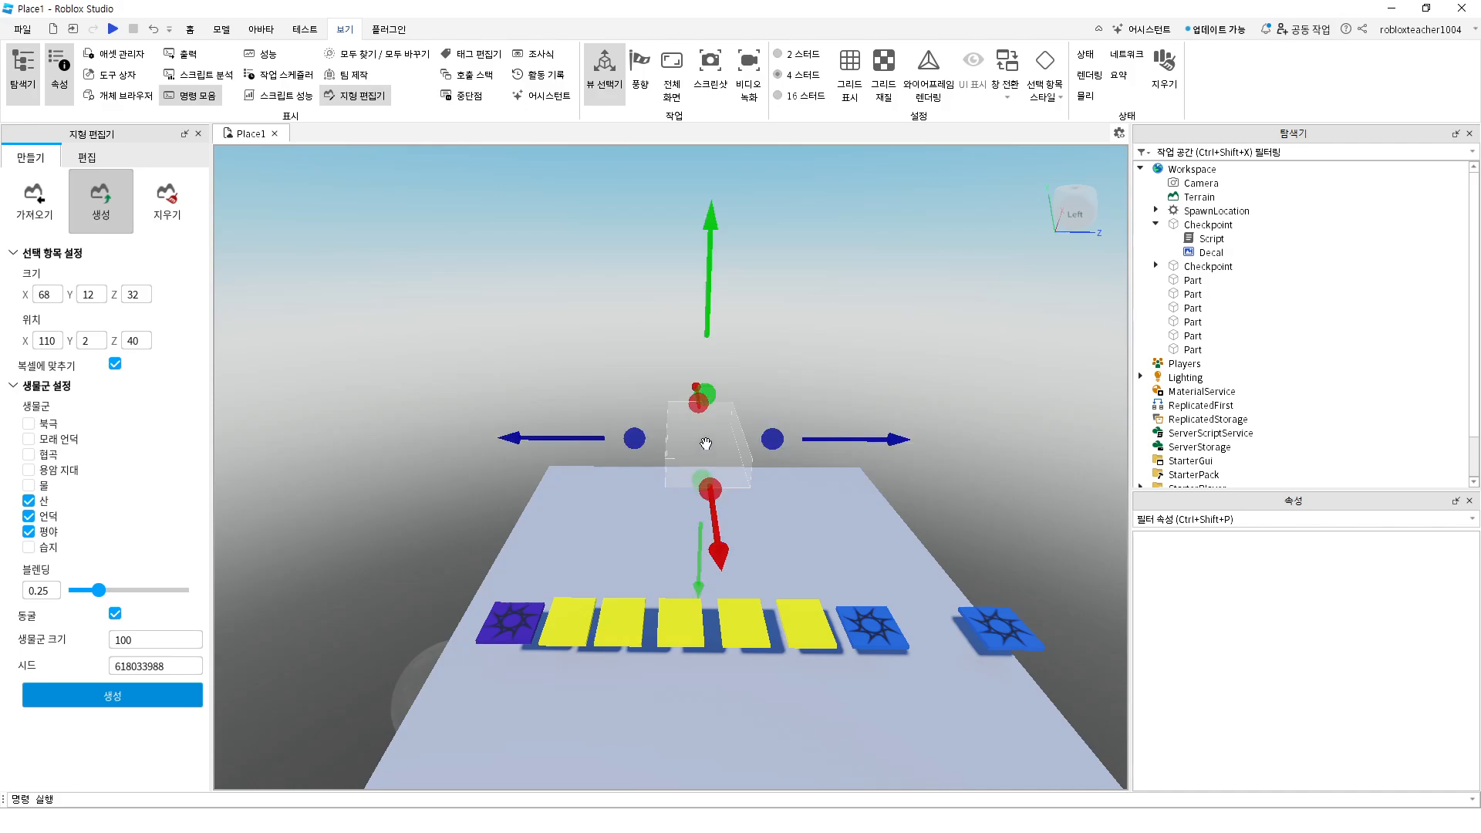
# Leave terrain generation for the Move tool, select the large floor plate, and clear the selection
pyautogui.click(190, 29)
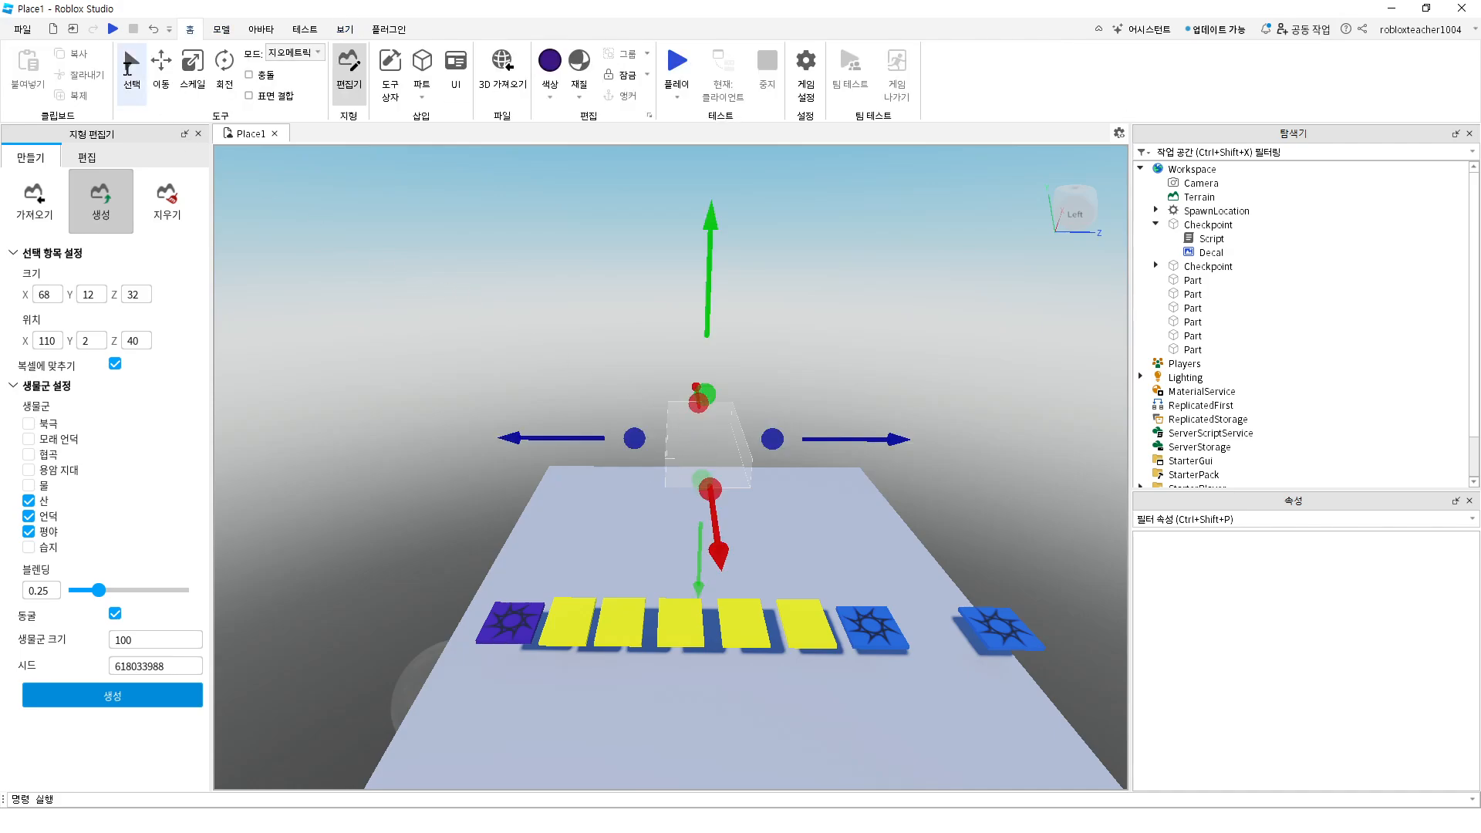
pyautogui.click(162, 63)
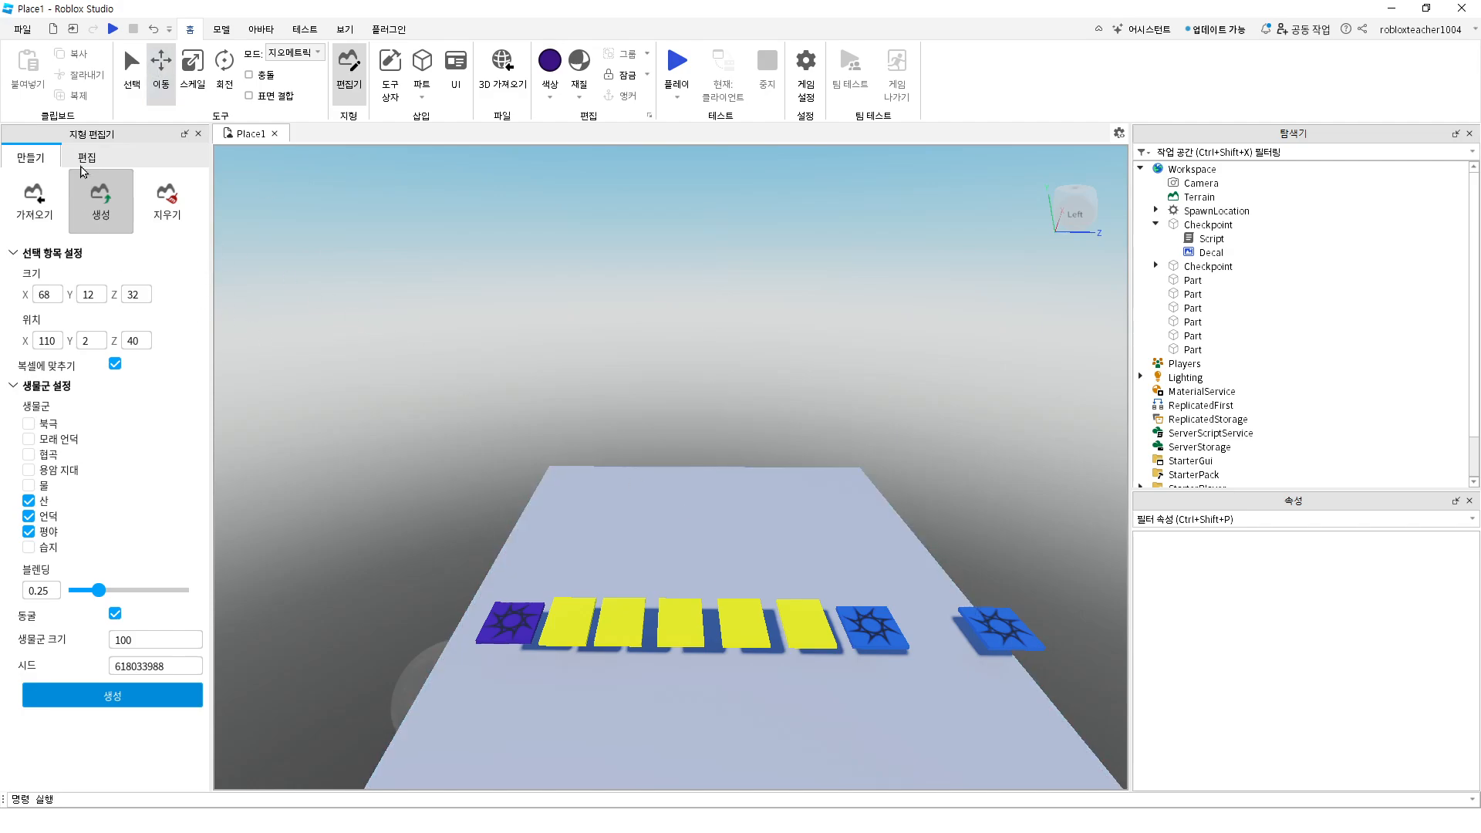
pyautogui.click(679, 552)
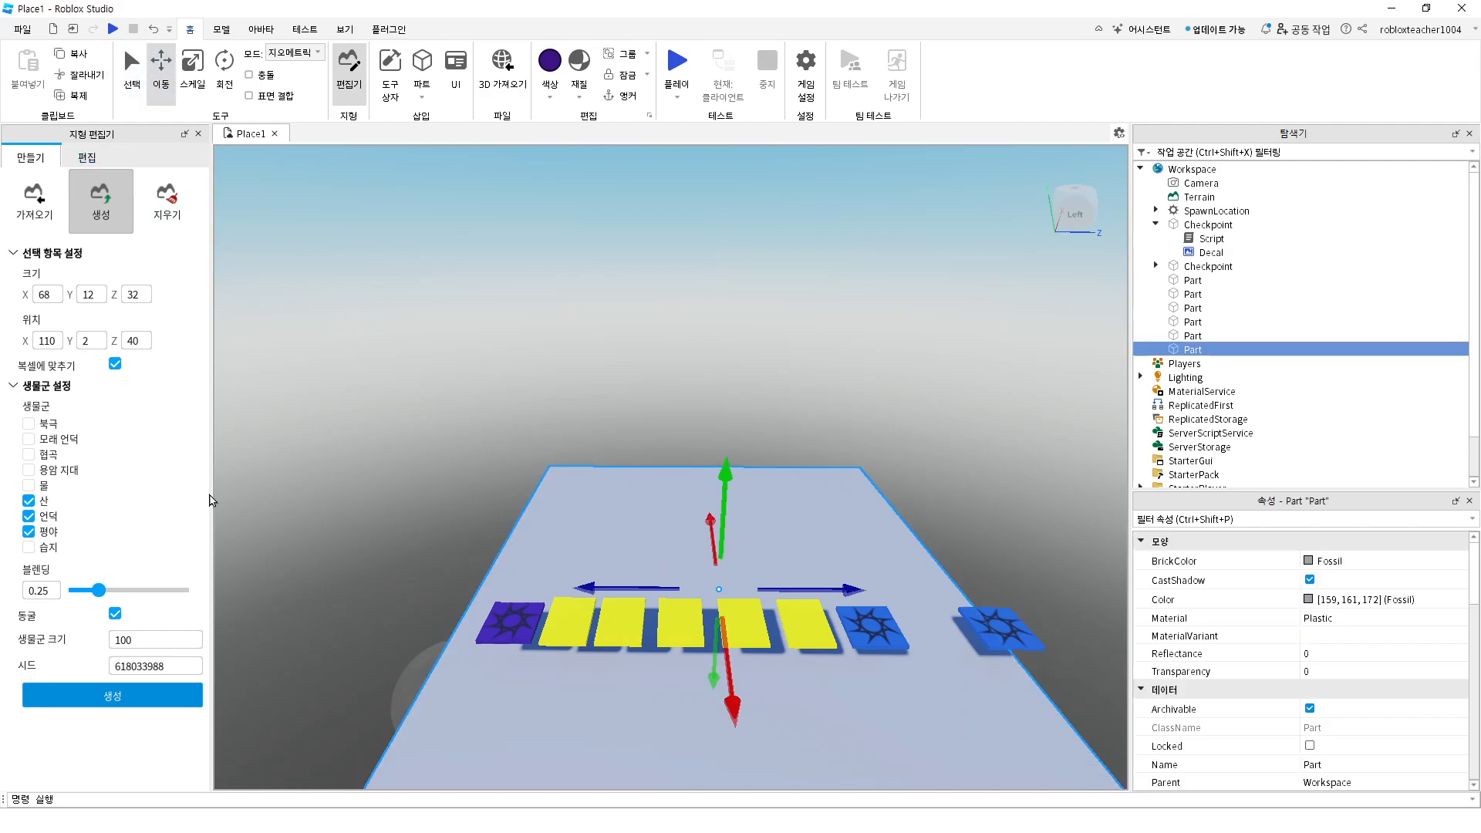
pyautogui.click(622, 420)
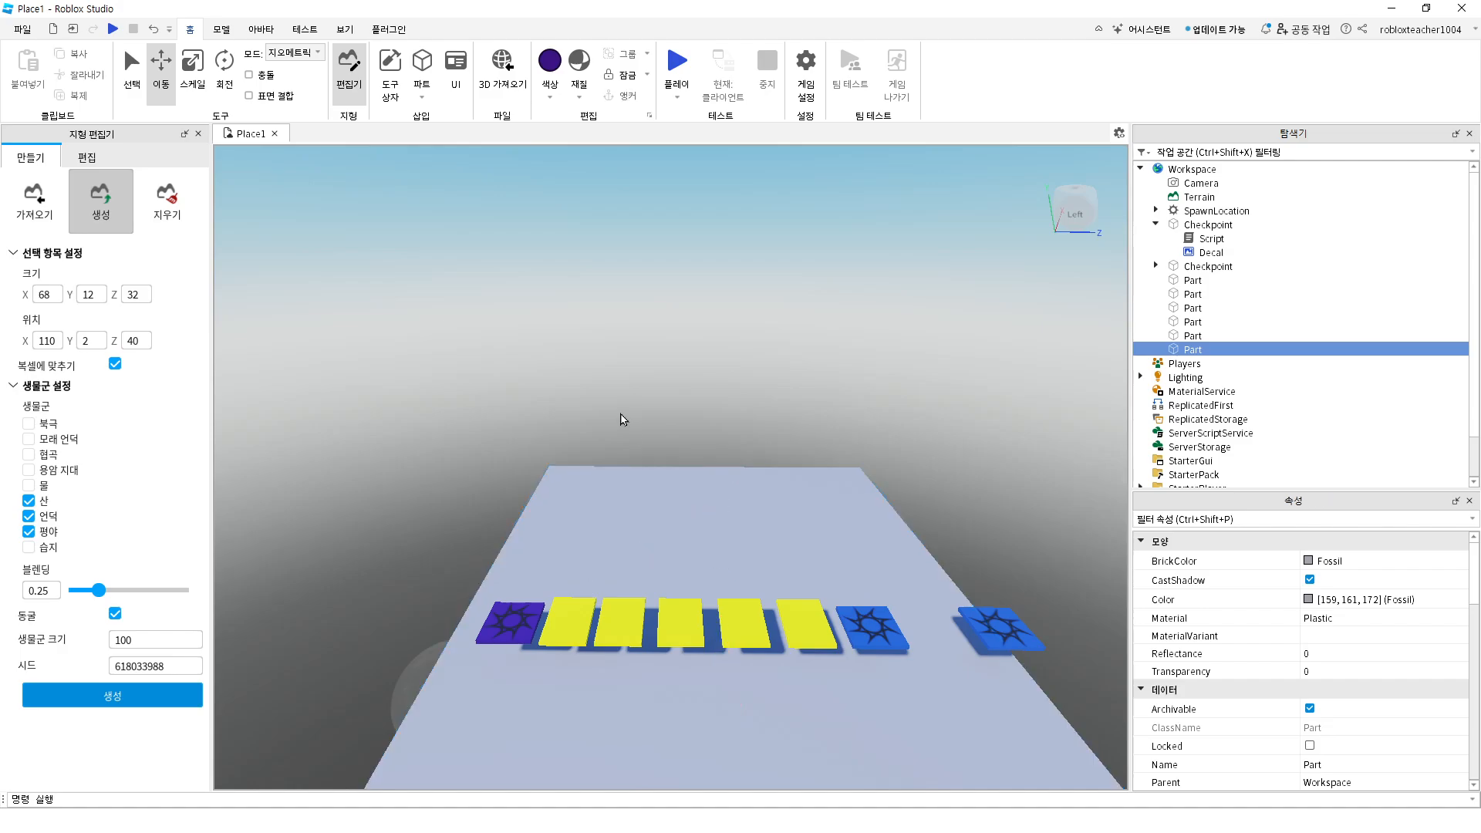
# Reactivate terrain generation and adjust its region to 32 × 4 × 48 at position 80, -2, 0 over the plate's far edge
pyautogui.click(111, 208)
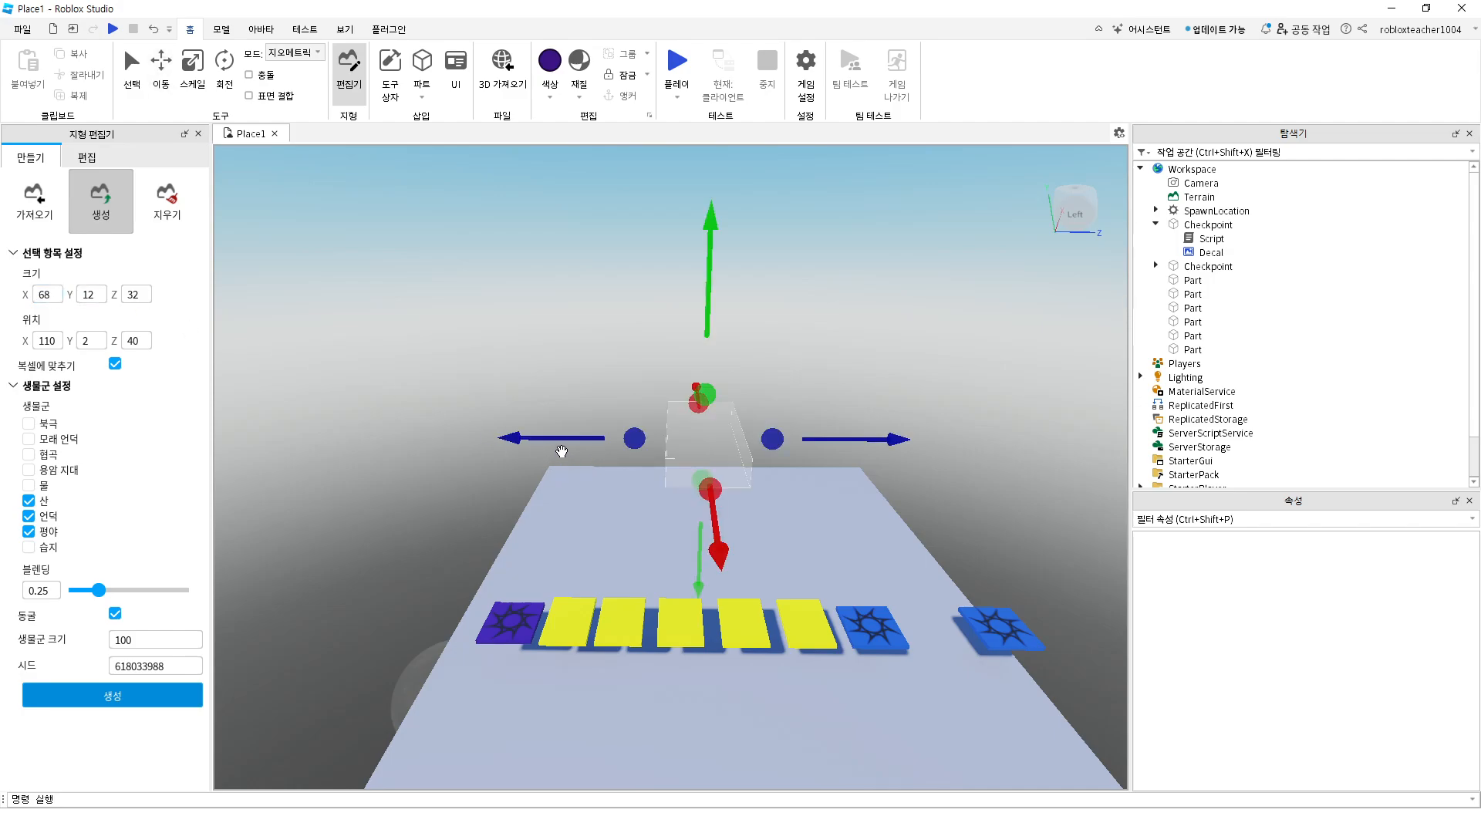
pyautogui.moveTo(561, 452); pyautogui.dragTo(438, 452)
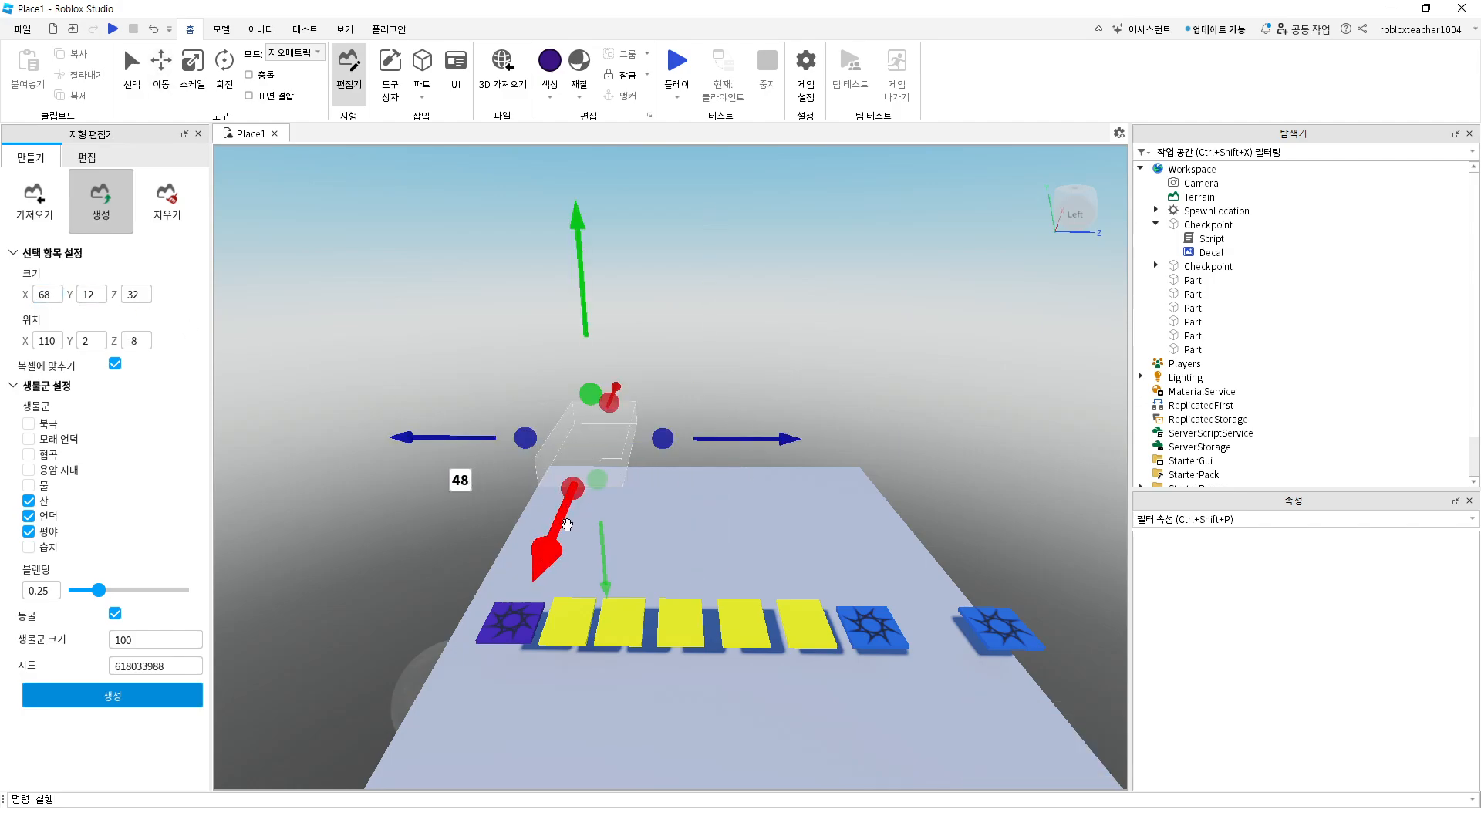
pyautogui.moveTo(564, 525)
pyautogui.mouseDown()
pyautogui.moveTo(529, 625)
pyautogui.moveTo(566, 505)
pyautogui.mouseUp()
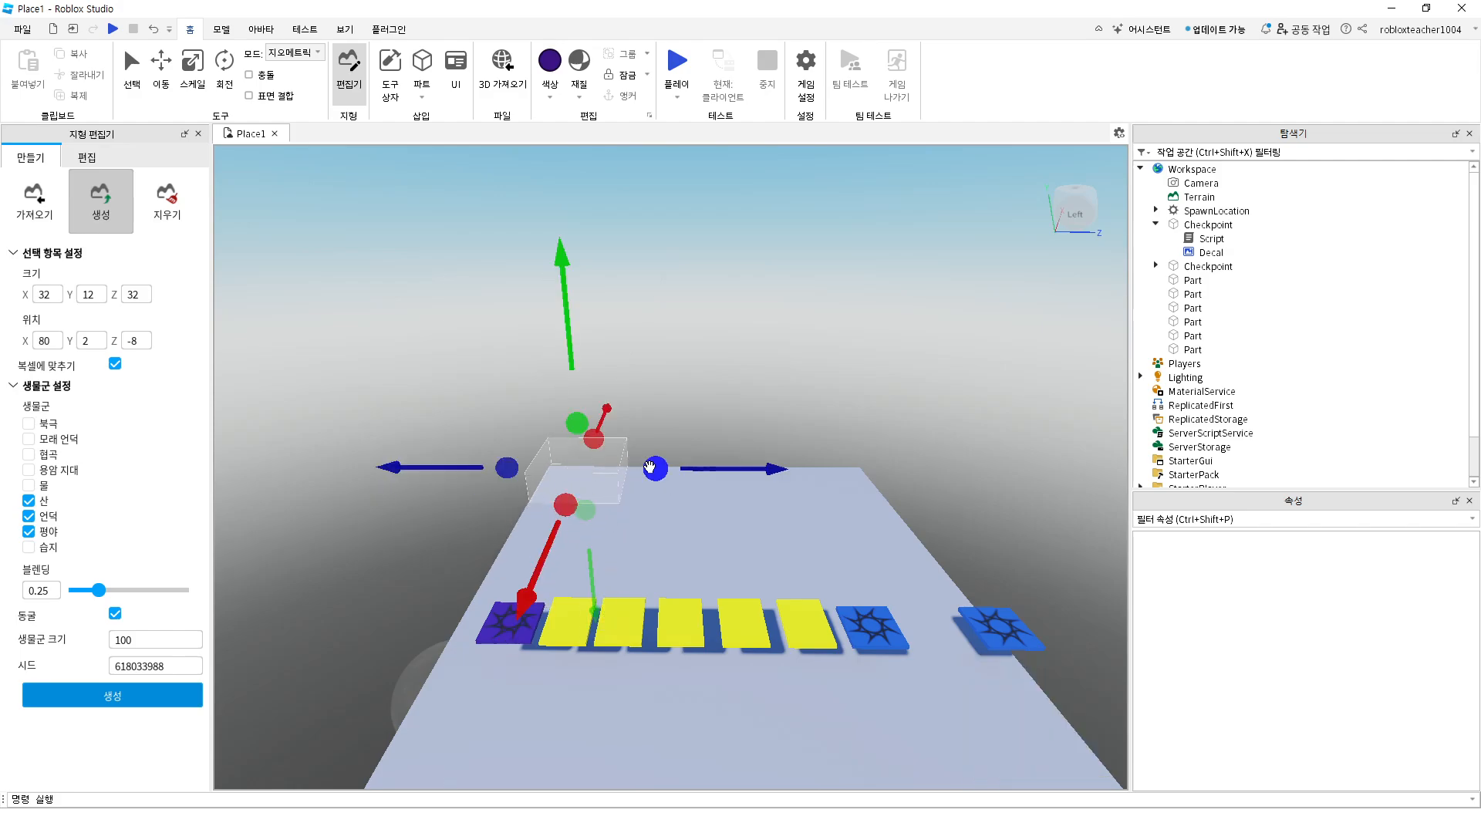
pyautogui.moveTo(650, 467); pyautogui.dragTo(694, 466)
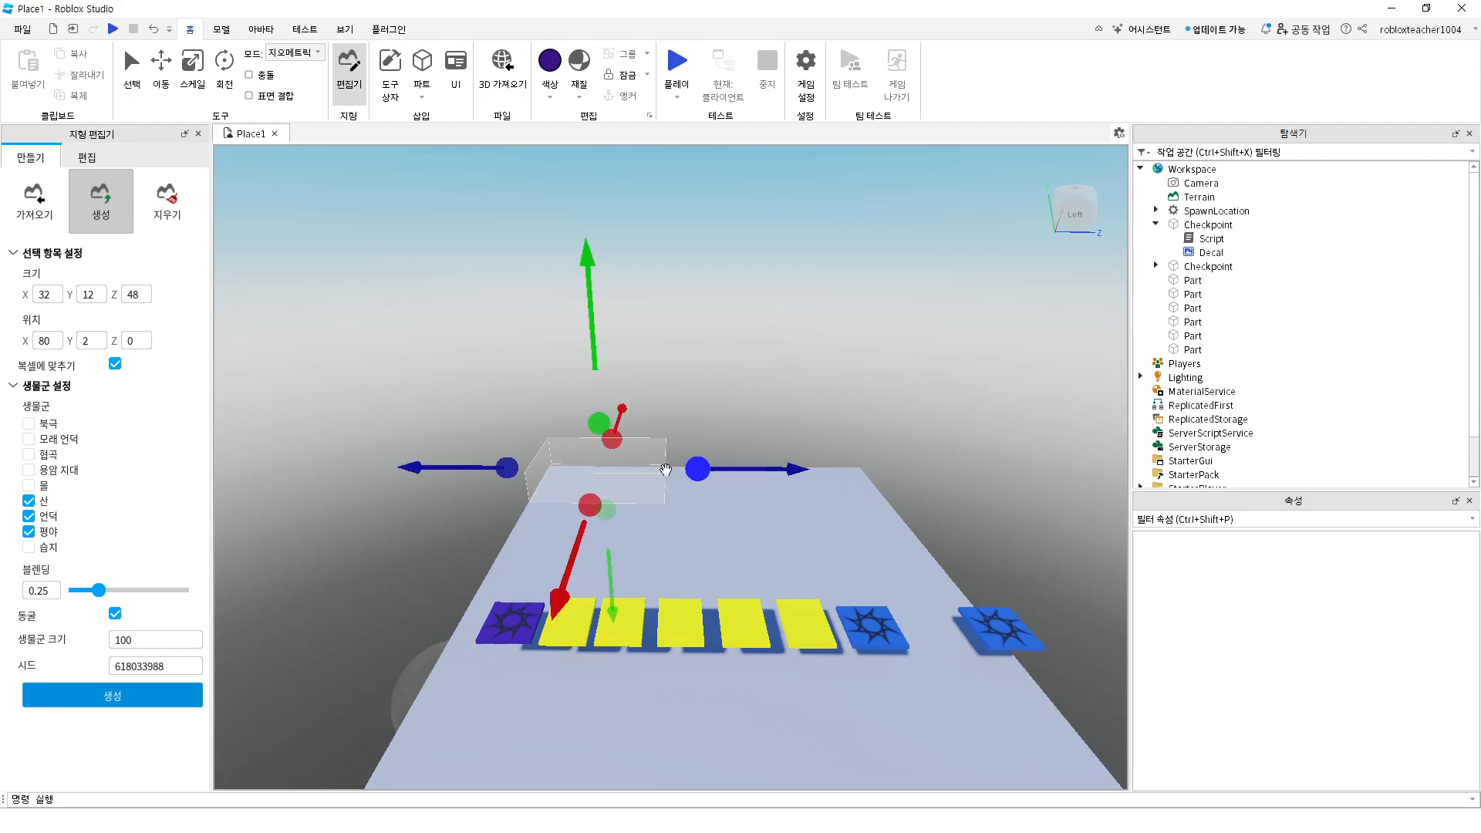
pyautogui.moveTo(602, 421); pyautogui.dragTo(598, 443)
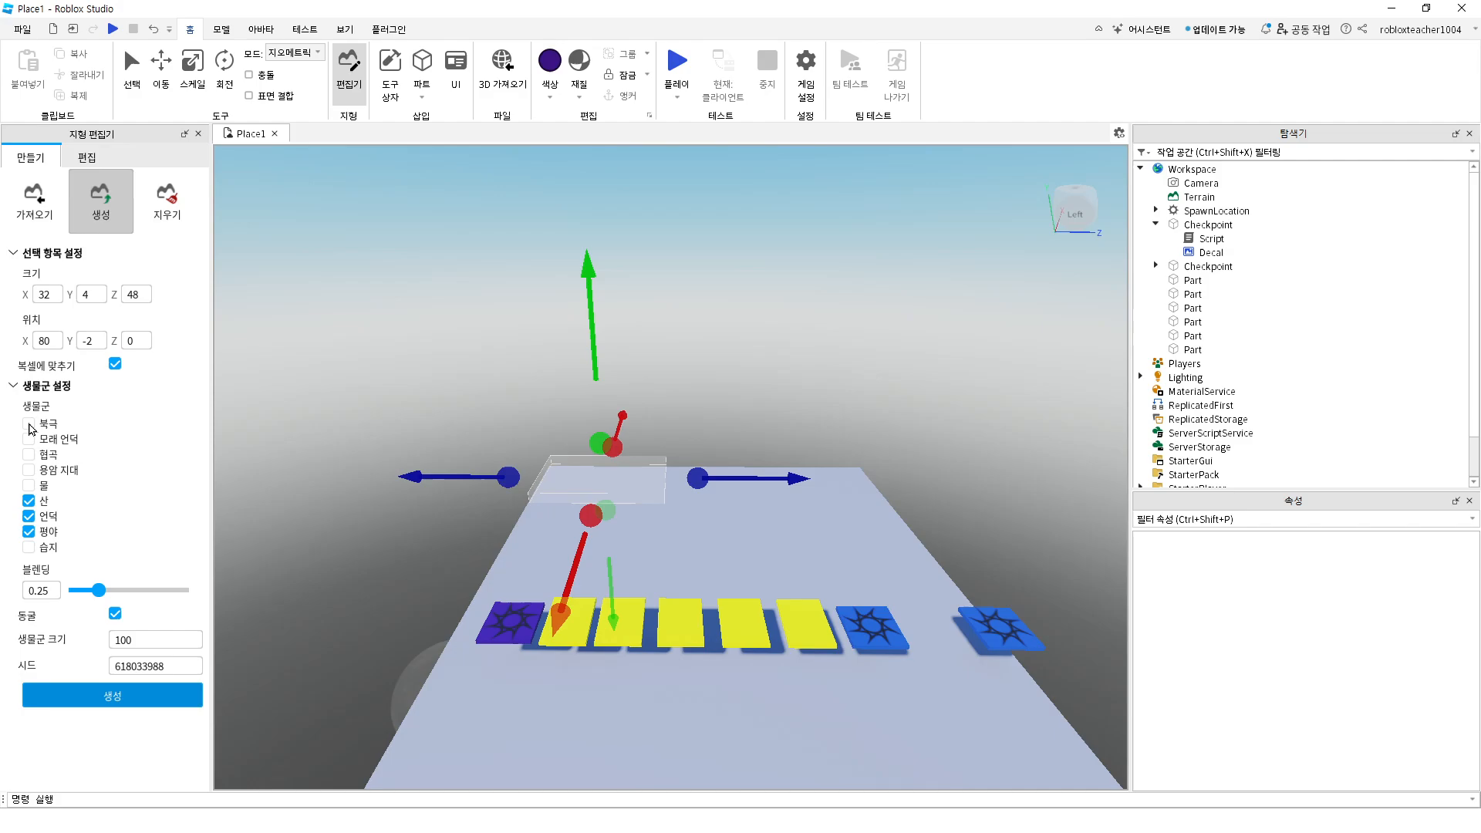
# Enable the Arctic, Dunes, Canyons, Lavascape, Water and Marsh biomes and disable Plains, Hills and Mountains
pyautogui.click(29, 429)
pyautogui.click(28, 439)
pyautogui.click(29, 470)
pyautogui.click(28, 486)
pyautogui.click(29, 532)
pyautogui.click(29, 516)
pyautogui.click(28, 501)
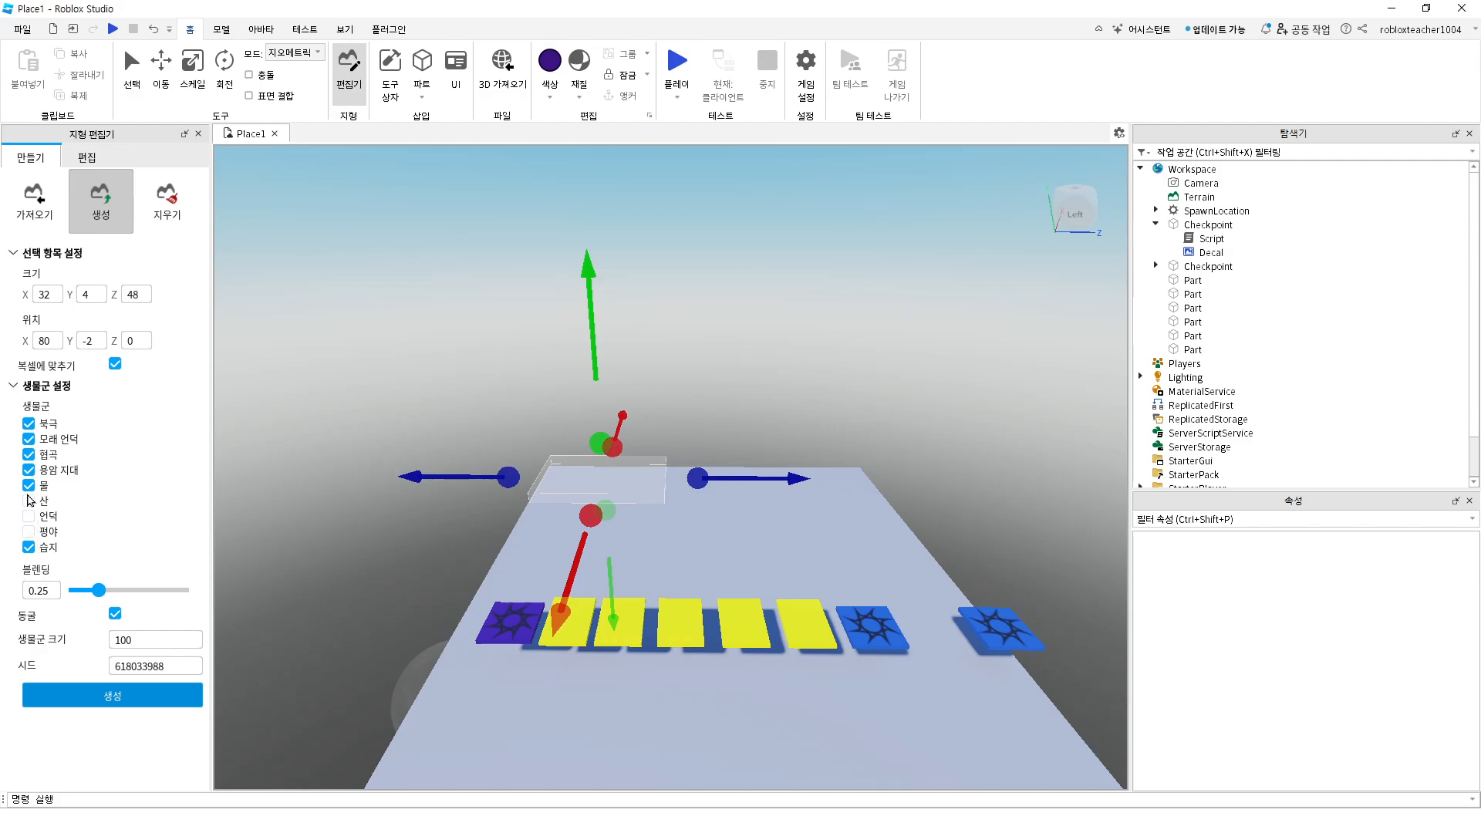
# Disable the Water, Lavascape, Canyons, Dunes and Arctic biomes, leaving only Marsh for the terrain generation
pyautogui.click(28, 485)
pyautogui.click(29, 470)
pyautogui.click(28, 455)
pyautogui.click(28, 439)
pyautogui.click(29, 424)
pyautogui.click(148, 638)
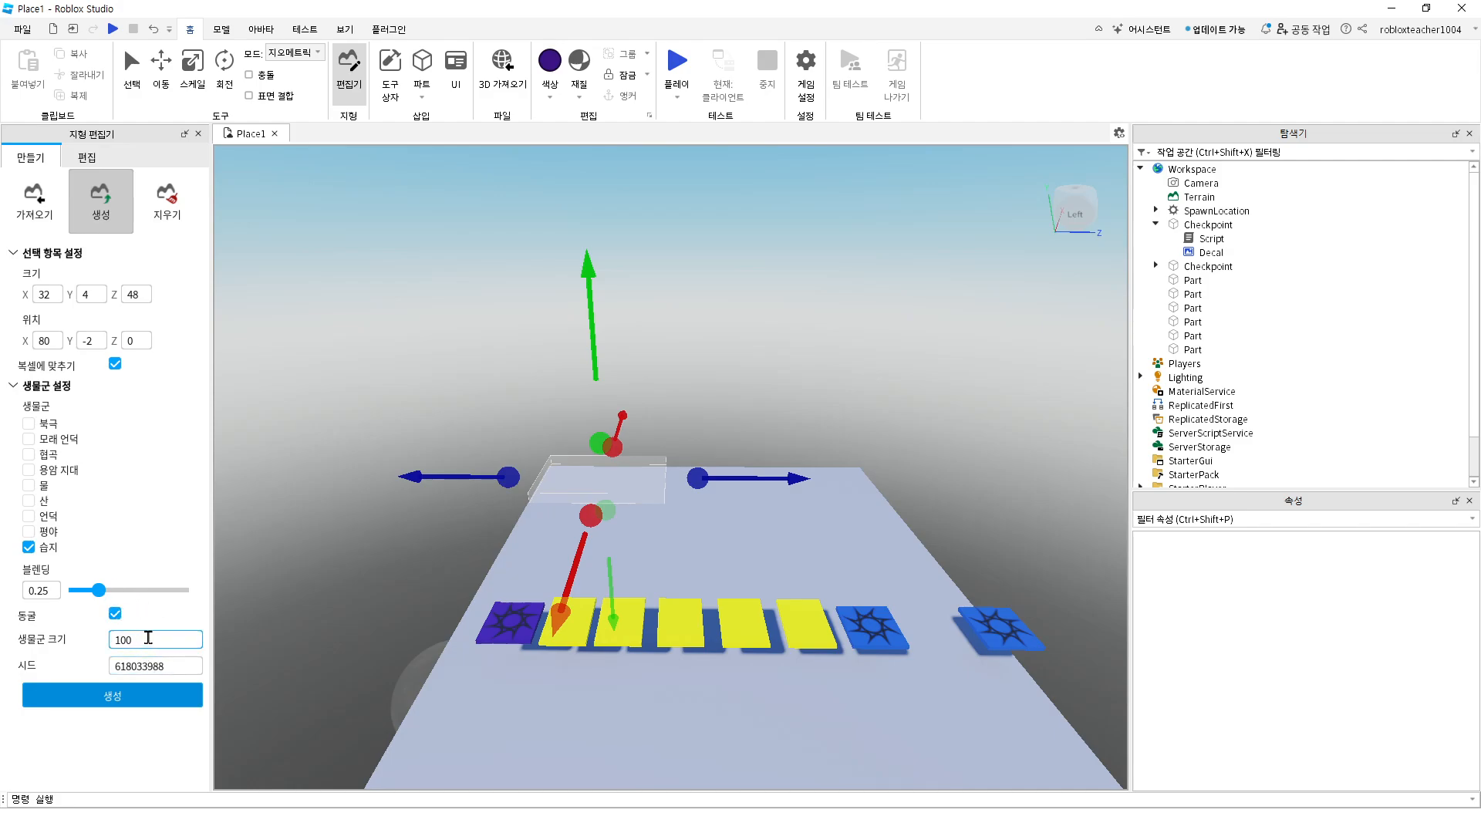
pyautogui.click(182, 669)
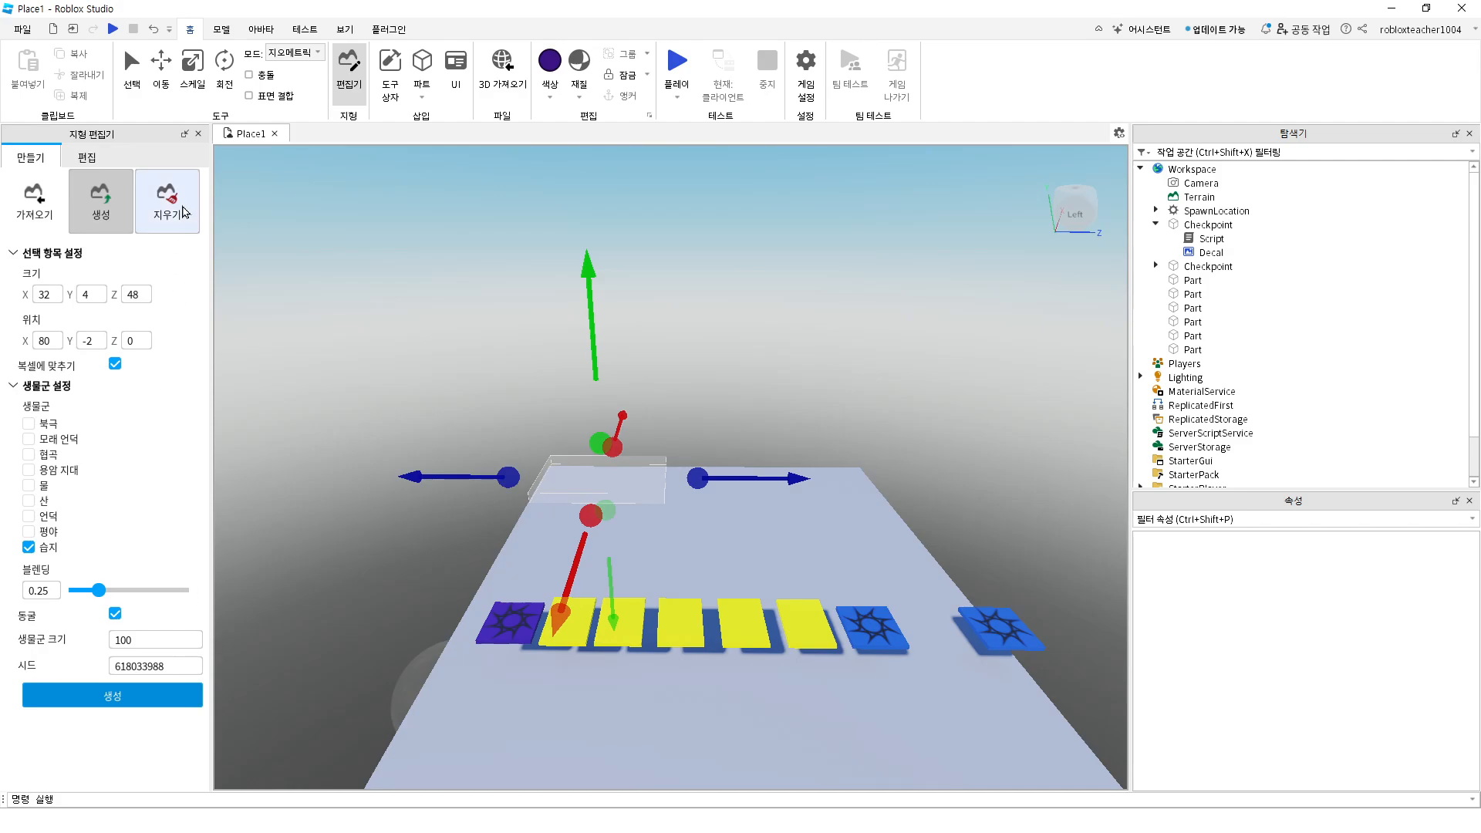
# Generate Marsh terrain in the 32 × 4 × 48 region at the floor plate's far edge
pyautogui.click(123, 698)
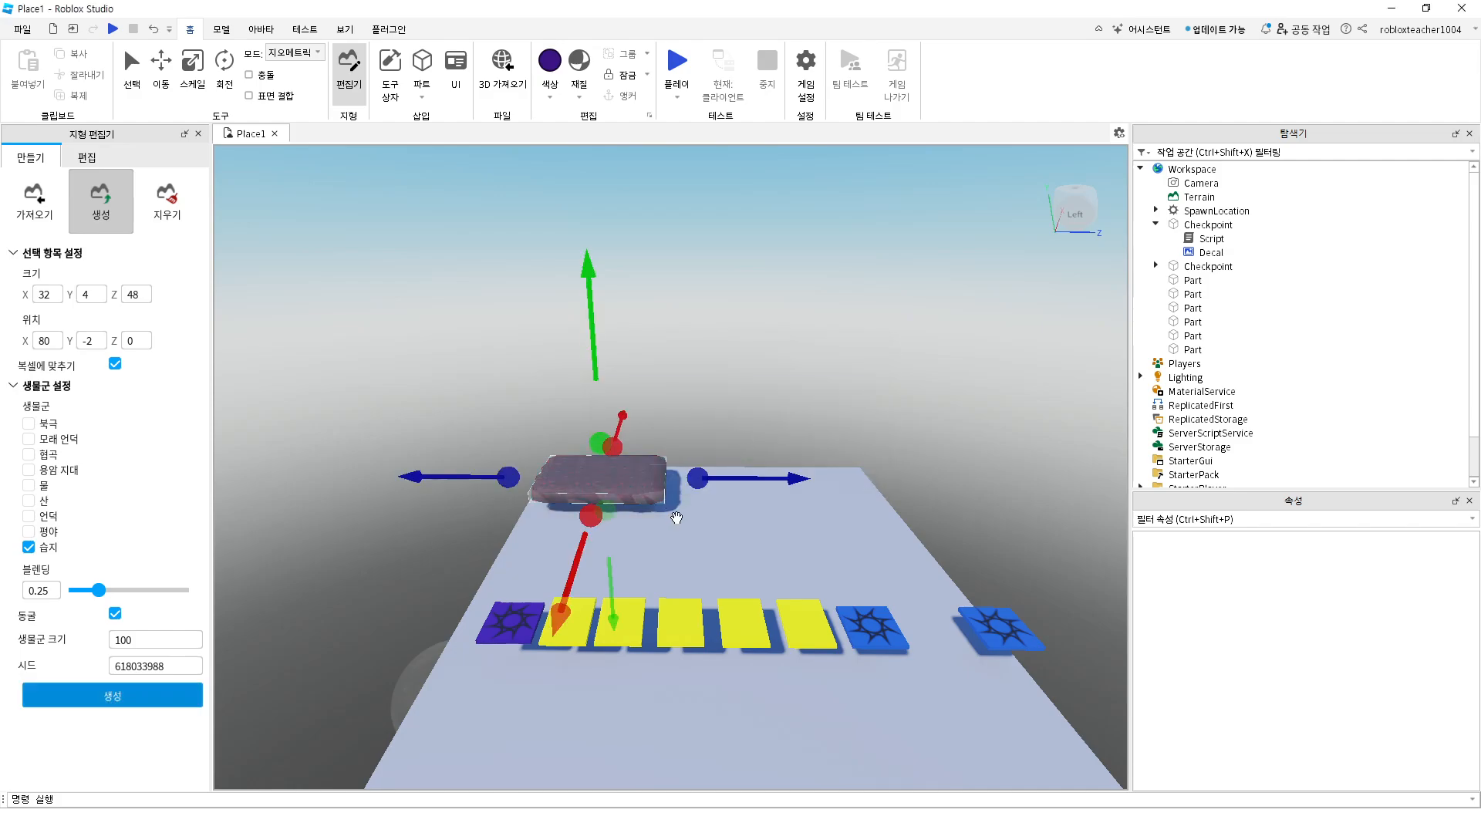
pyautogui.scroll(5, 595, 484)
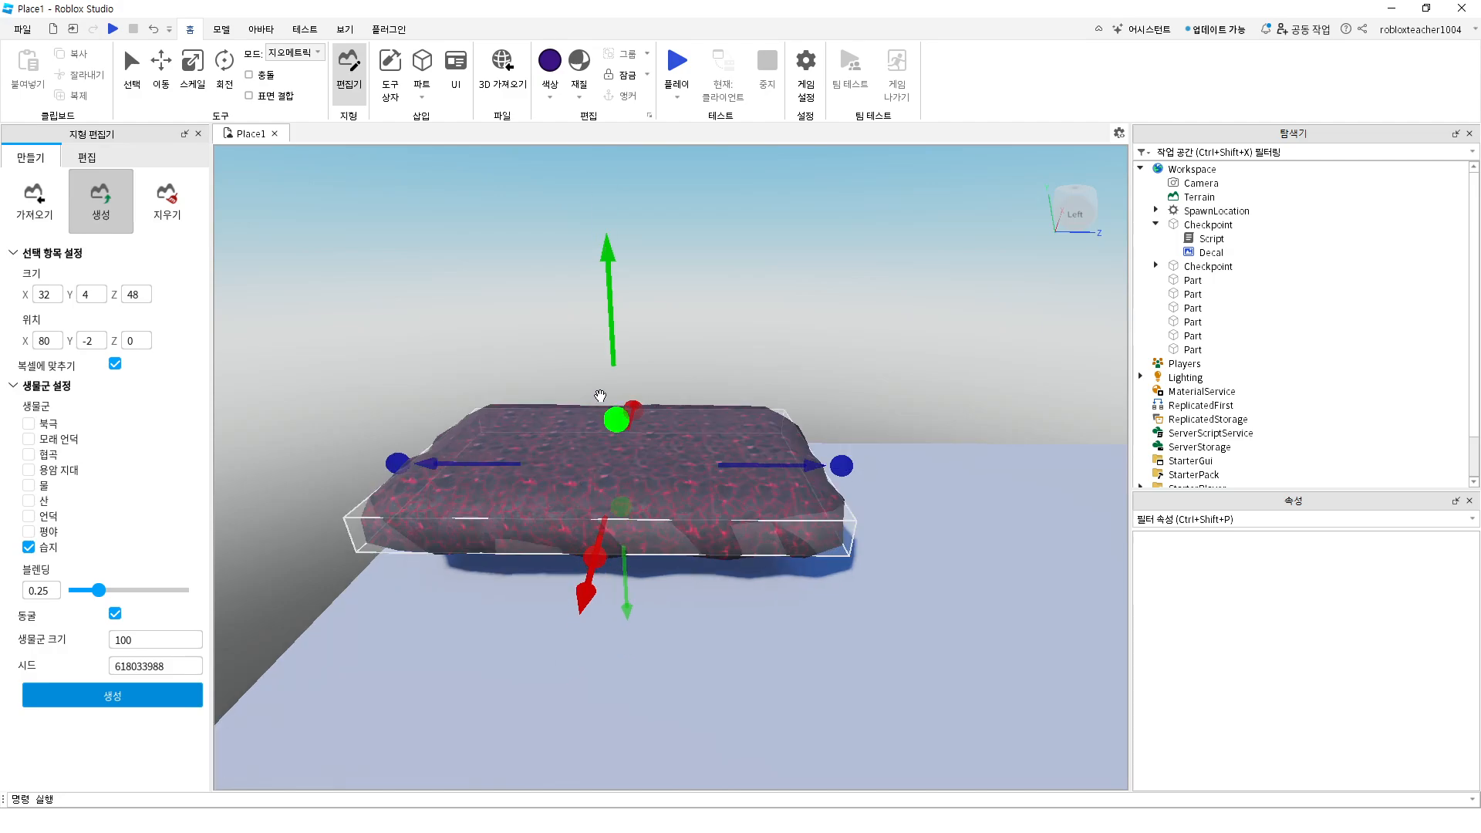
pyautogui.moveTo(603, 247)
pyautogui.mouseDown()
pyautogui.moveTo(605, 271)
pyautogui.moveTo(609, 244)
pyautogui.mouseUp()
# Transform the generated Marsh terrain by stretching its length along Z to 60
pyautogui.click(84, 157)
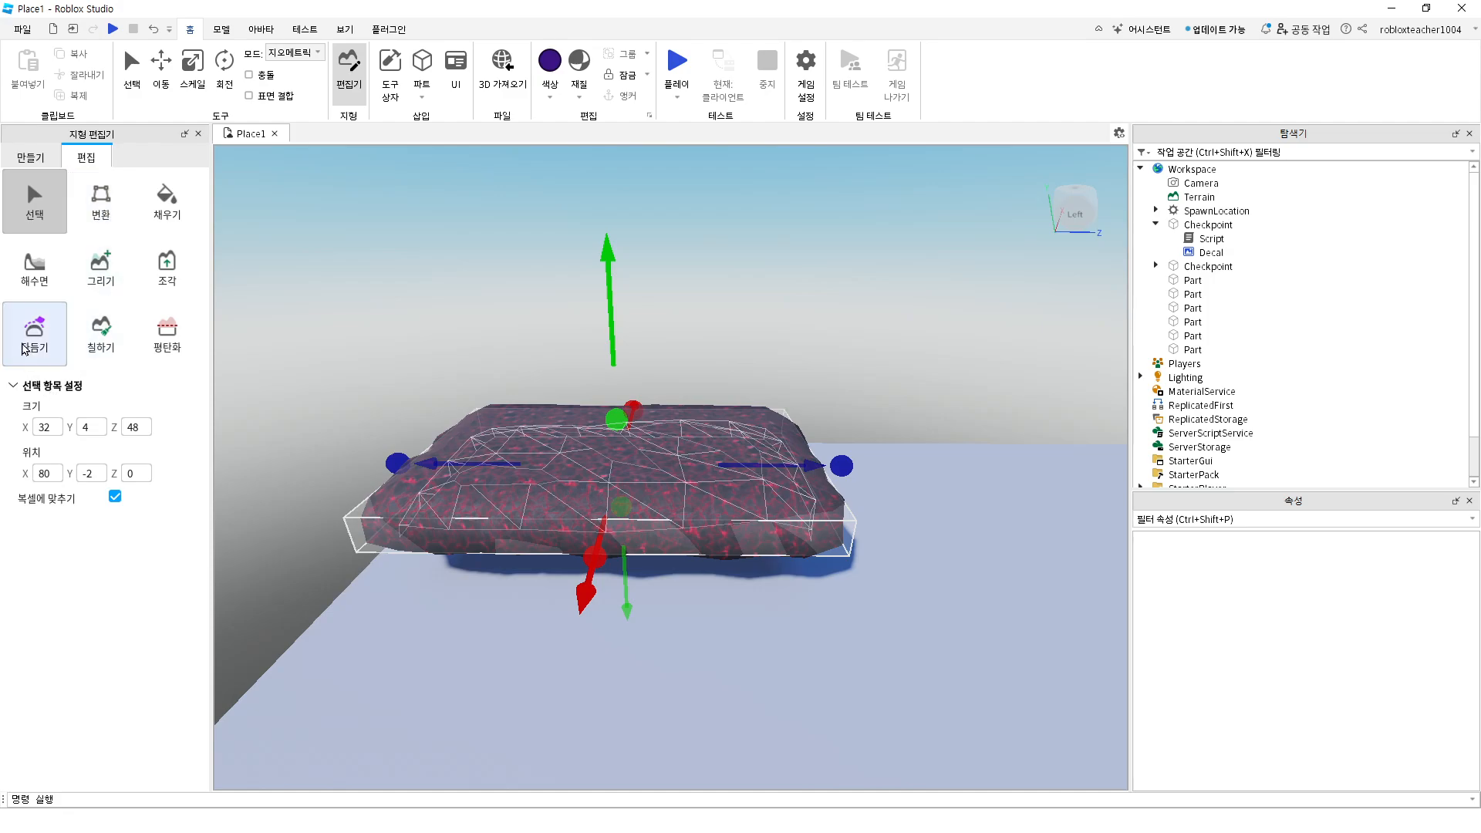
pyautogui.click(101, 202)
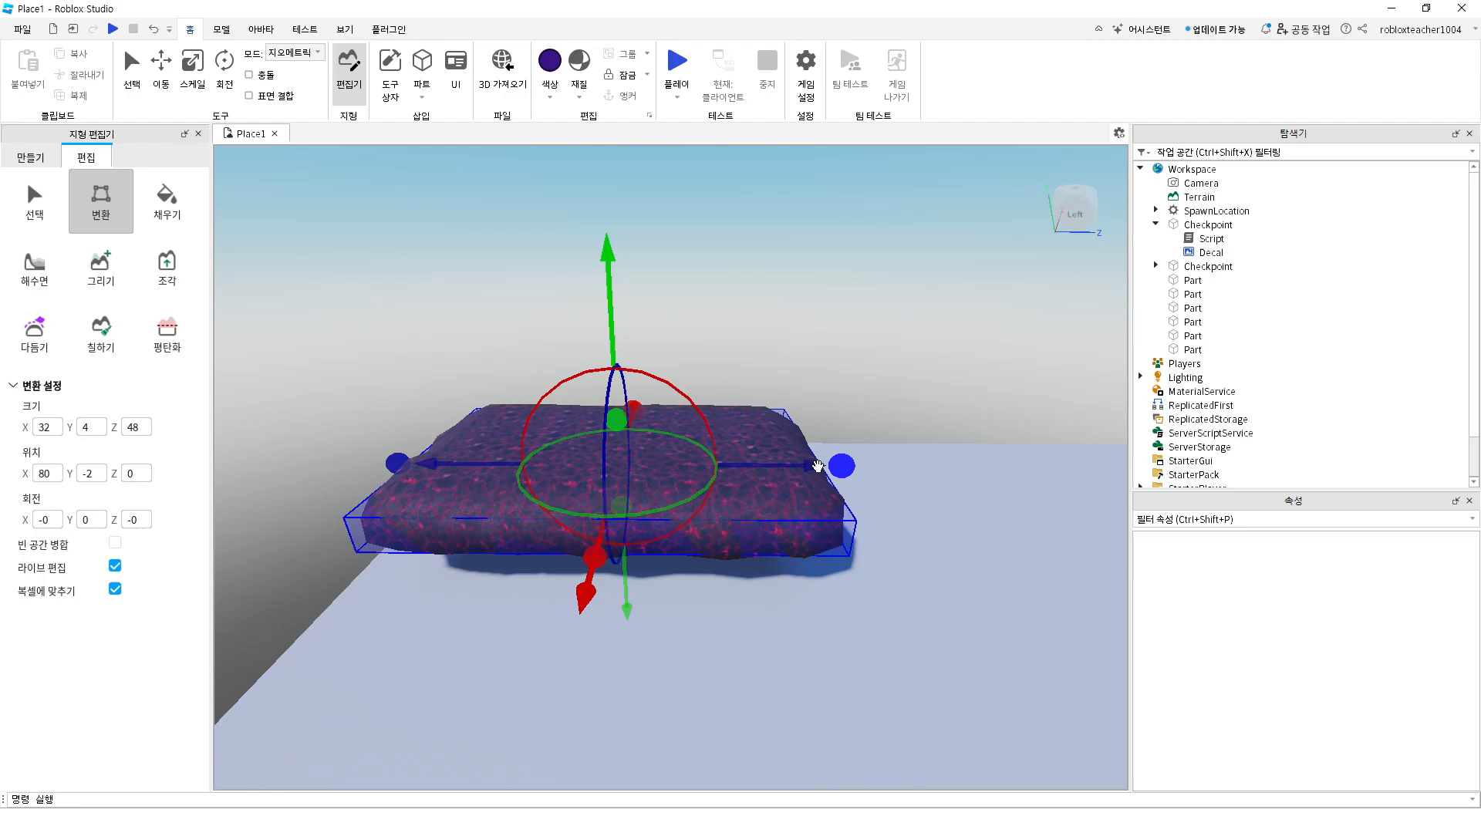
pyautogui.moveTo(834, 465); pyautogui.dragTo(904, 463)
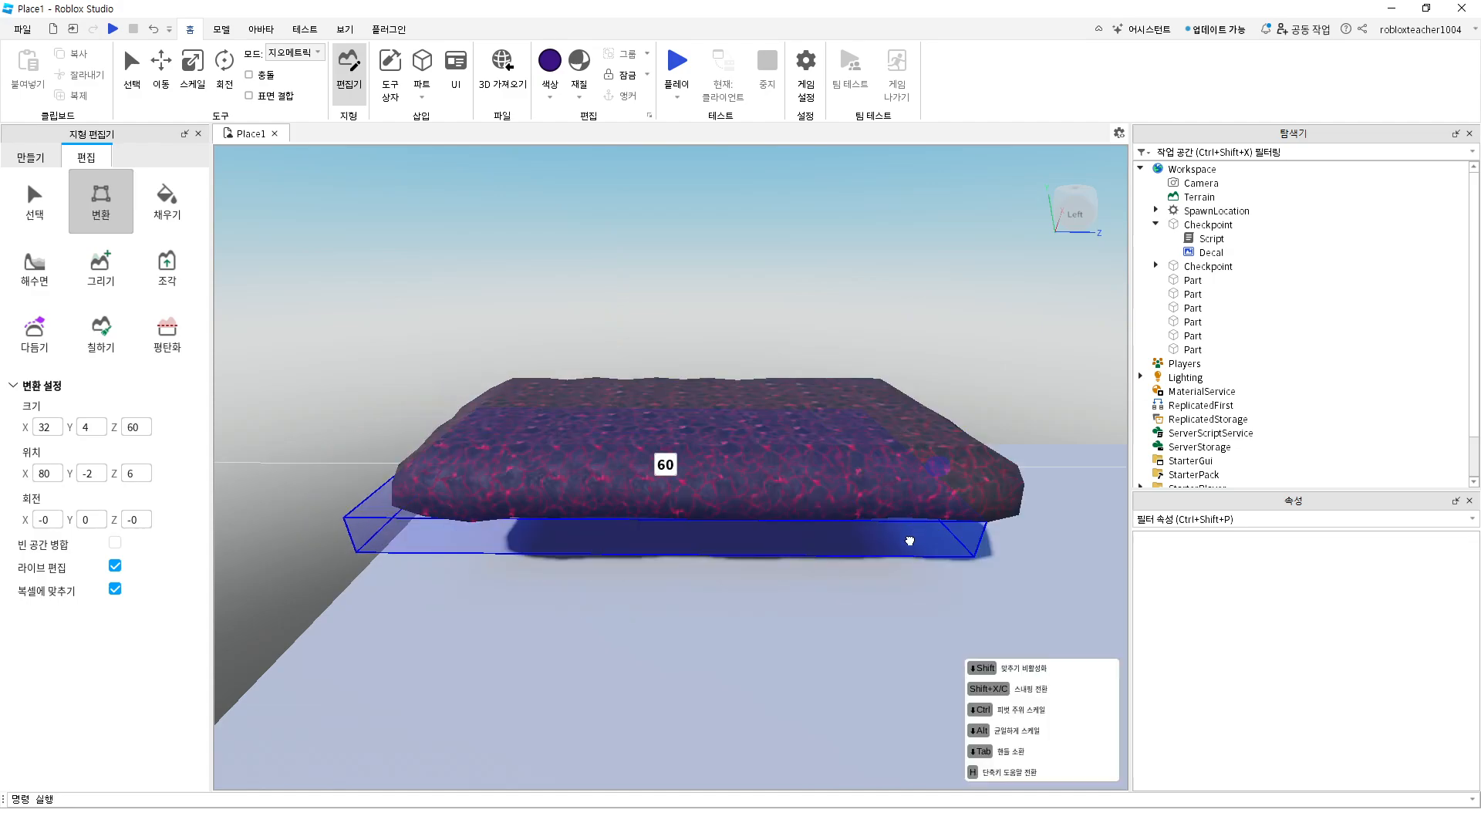
pyautogui.moveTo(910, 541); pyautogui.dragTo(910, 541)
# Lower the terrain block onto the floor plate and shift it to position 88, -14, -2
pyautogui.moveTo(656, 247); pyautogui.dragTo(656, 345)
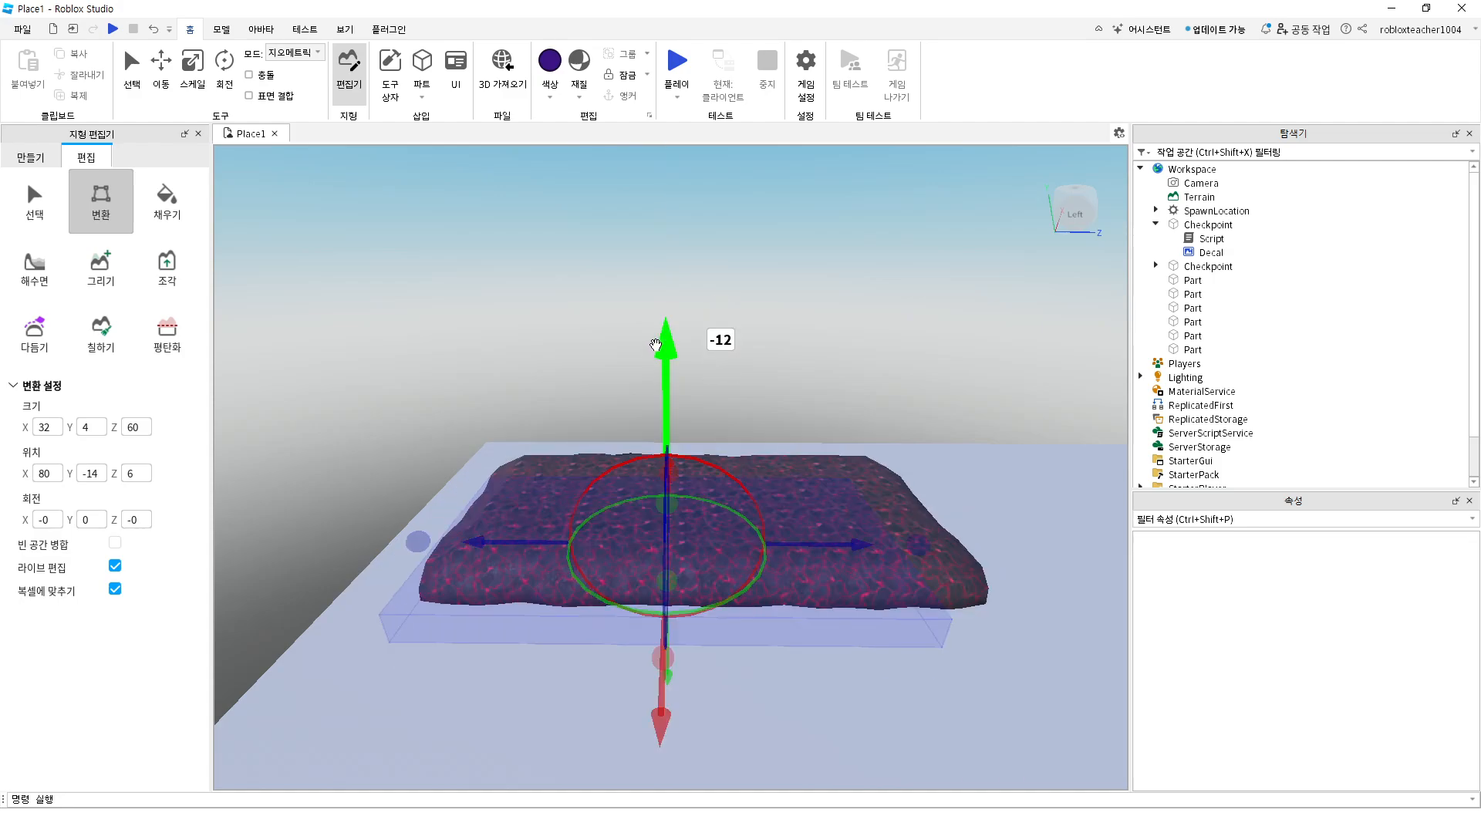
pyautogui.moveTo(853, 546); pyautogui.dragTo(794, 555)
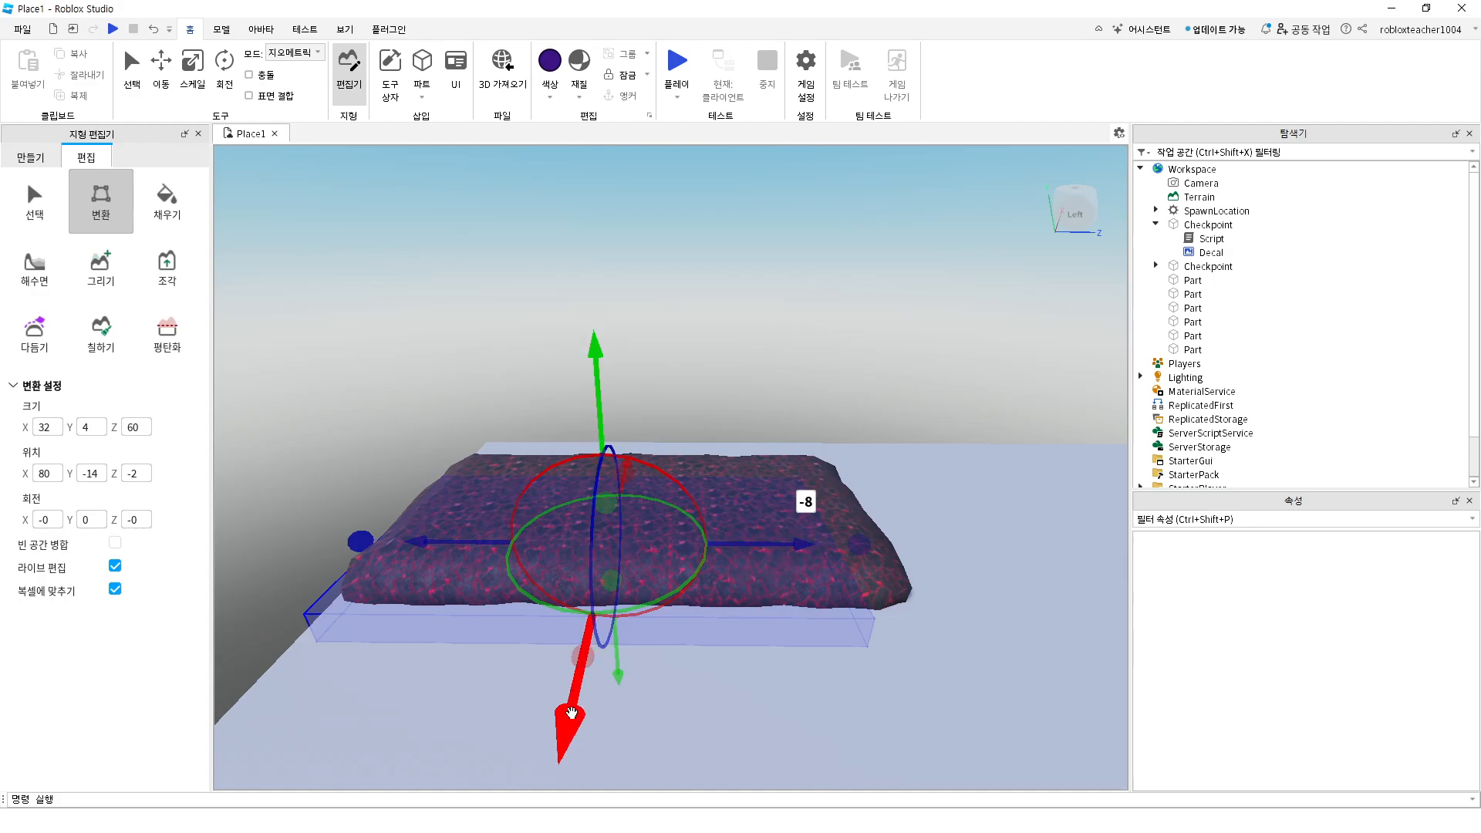
pyautogui.moveTo(571, 706); pyautogui.dragTo(570, 672)
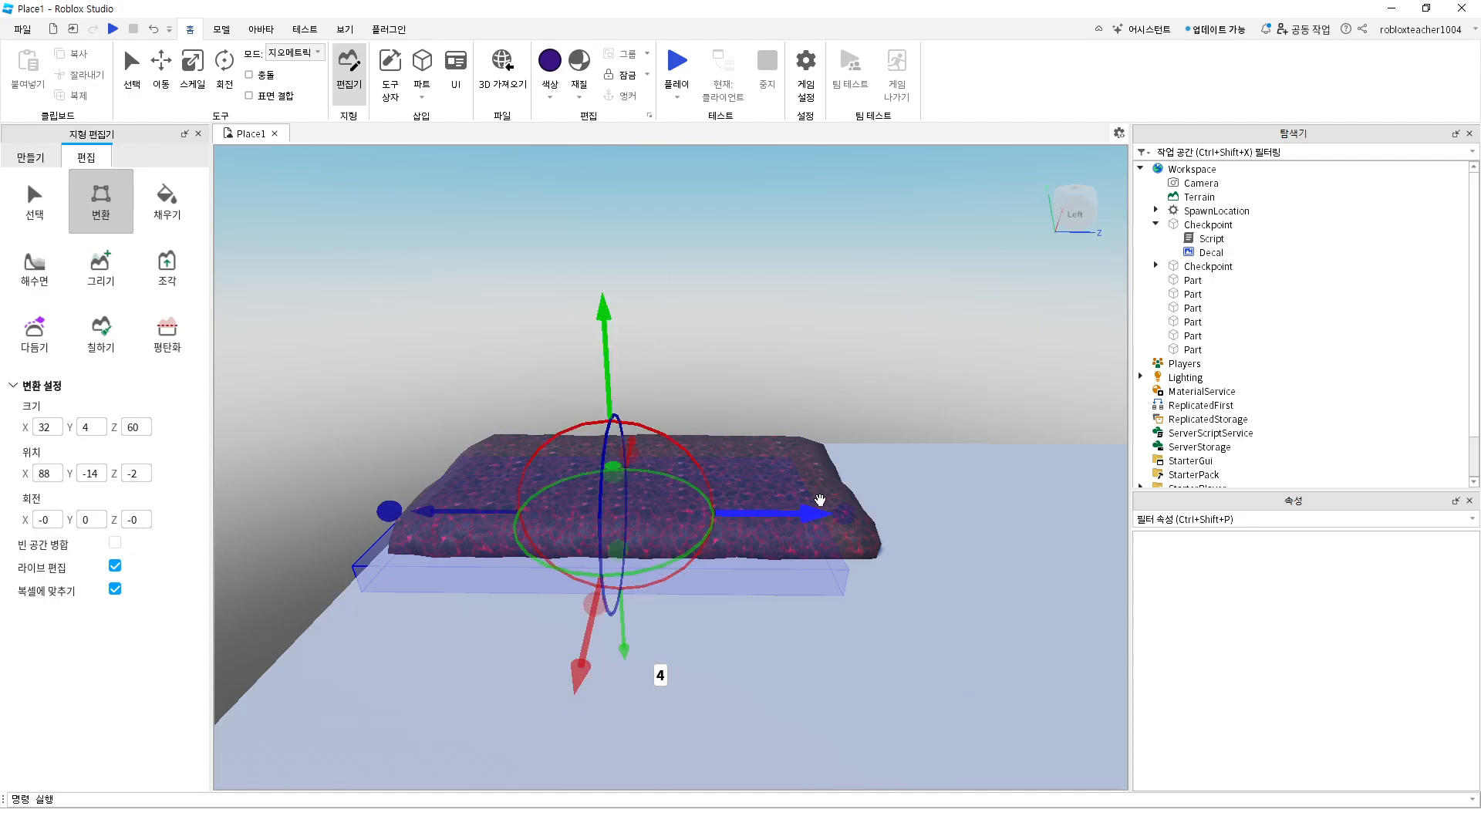
# Resize the terrain block along Z and X to 64 × 4 × 48 at position 72, -14, -4
pyautogui.moveTo(802, 512); pyautogui.dragTo(1113, 504)
pyautogui.moveTo(769, 601); pyautogui.dragTo(787, 586, button='right')
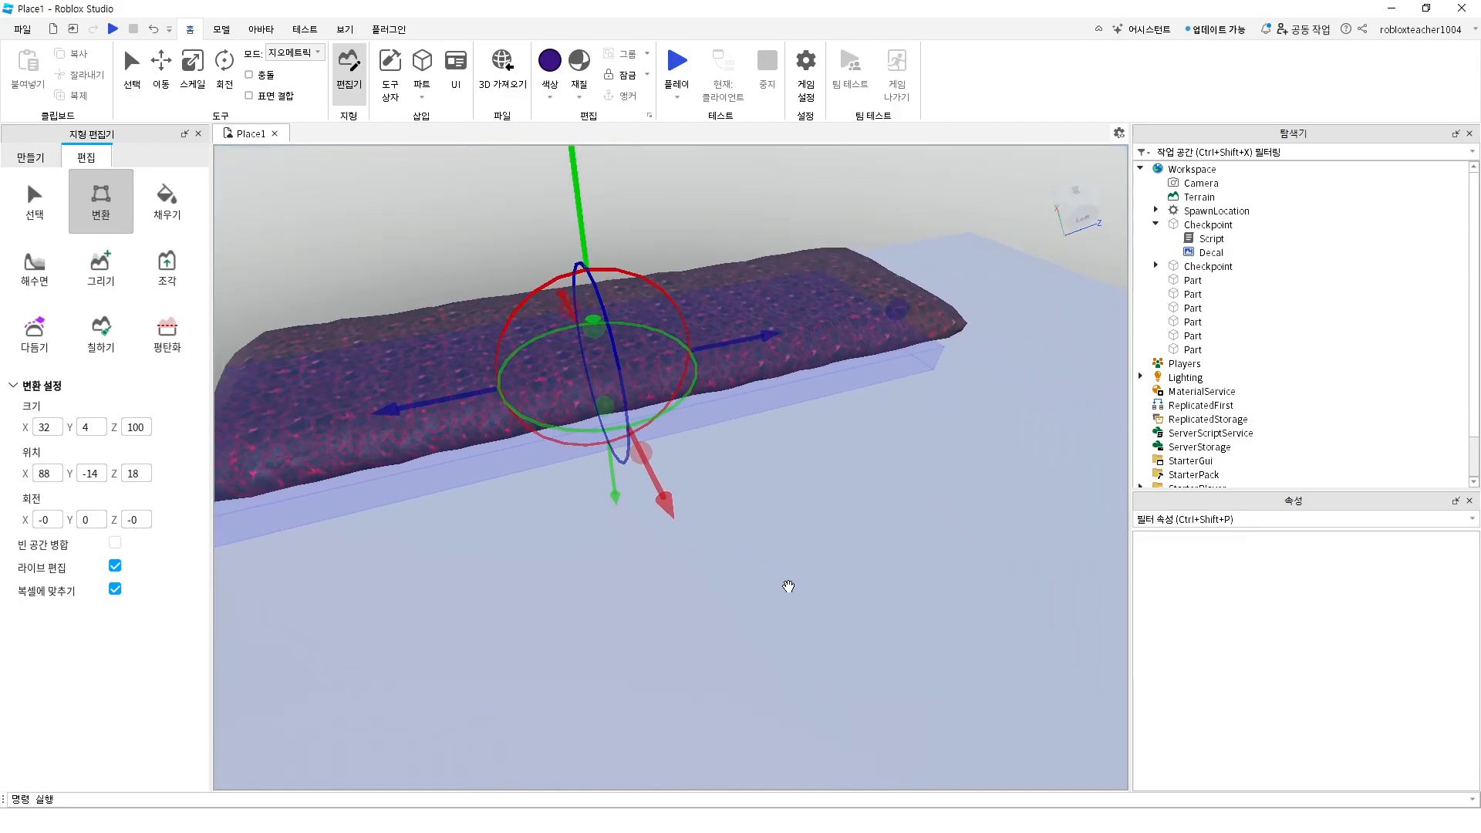
pyautogui.scroll(-5, 624, 534)
pyautogui.moveTo(625, 525); pyautogui.dragTo(673, 602)
pyautogui.moveTo(786, 443); pyautogui.dragTo(430, 552)
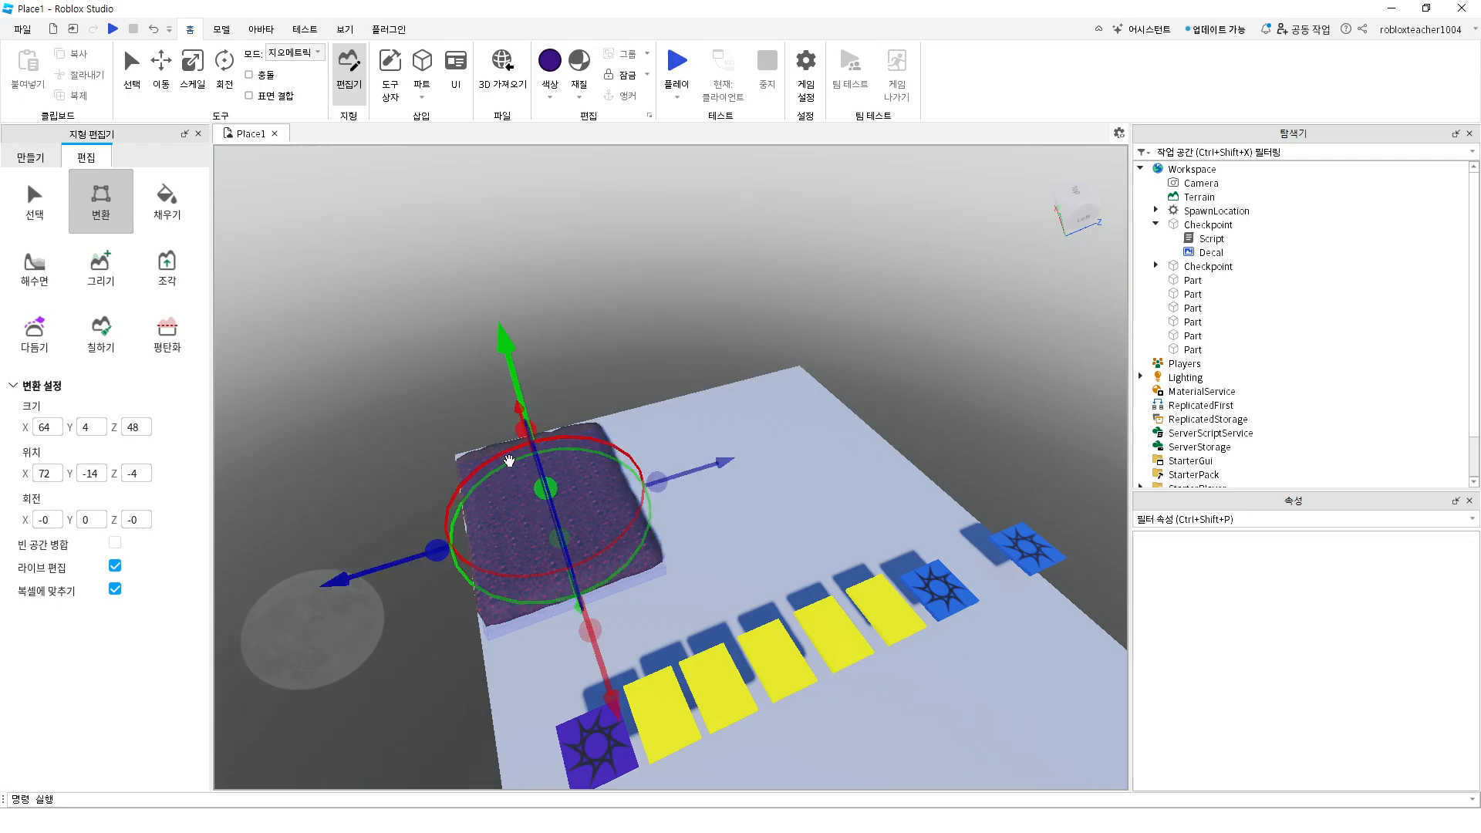
pyautogui.moveTo(524, 423); pyautogui.dragTo(524, 429)
pyautogui.moveTo(664, 597); pyautogui.dragTo(724, 638, button='right')
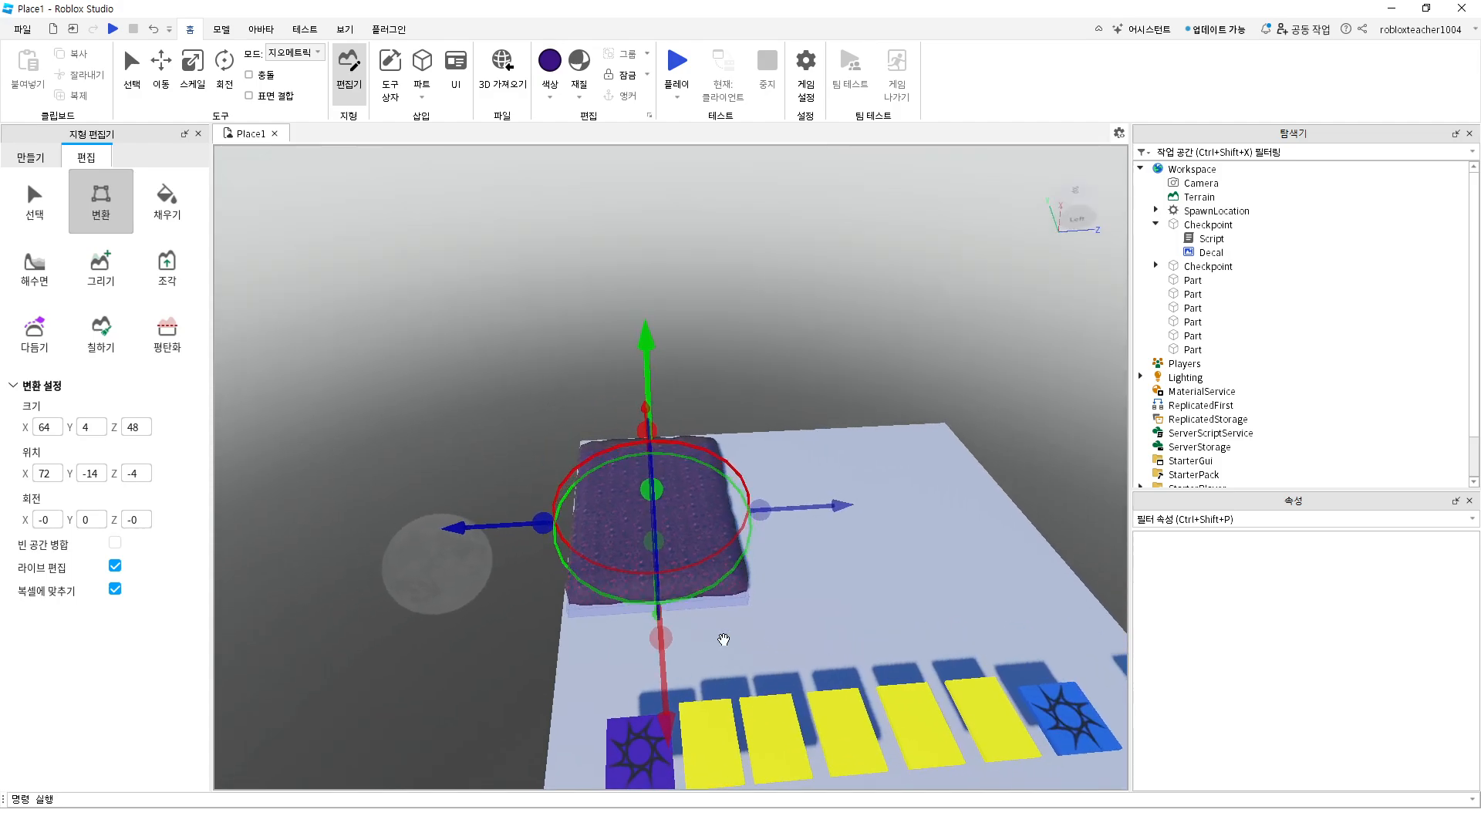
pyautogui.moveTo(736, 639); pyautogui.dragTo(670, 502, button='middle')
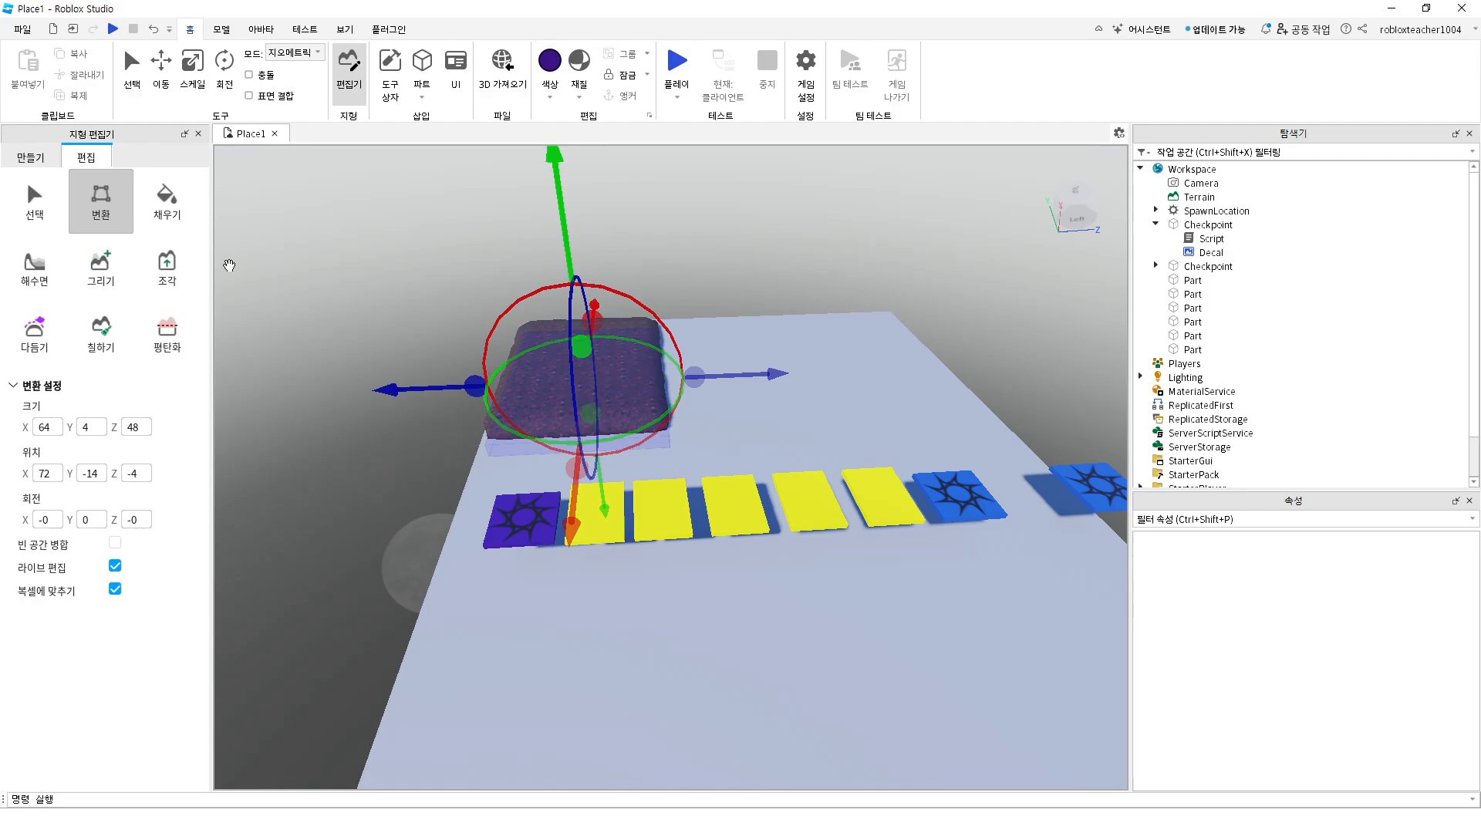
# Clear all terrain from the place
pyautogui.click(25, 157)
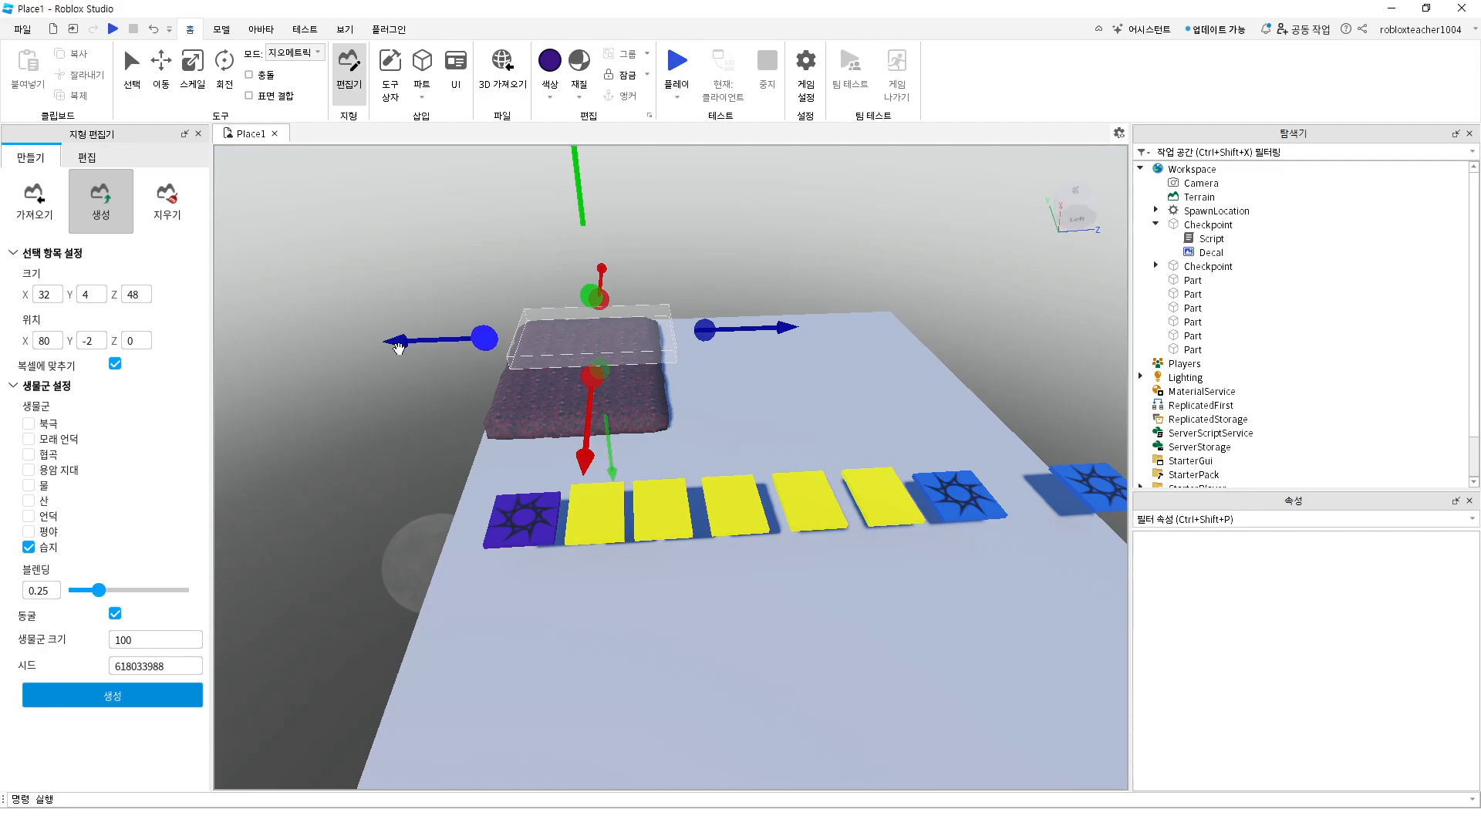
pyautogui.click(157, 208)
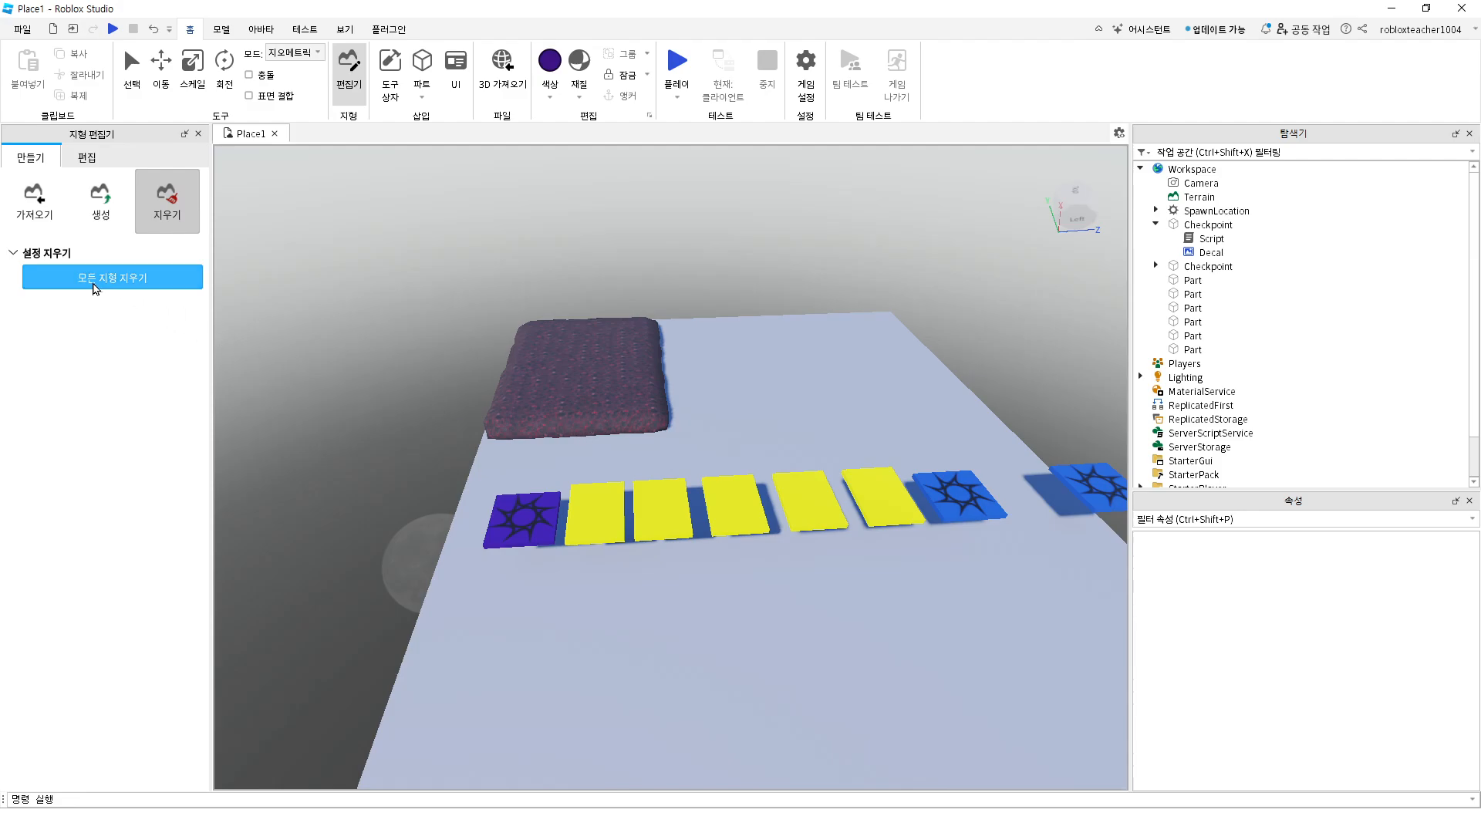
pyautogui.click(94, 285)
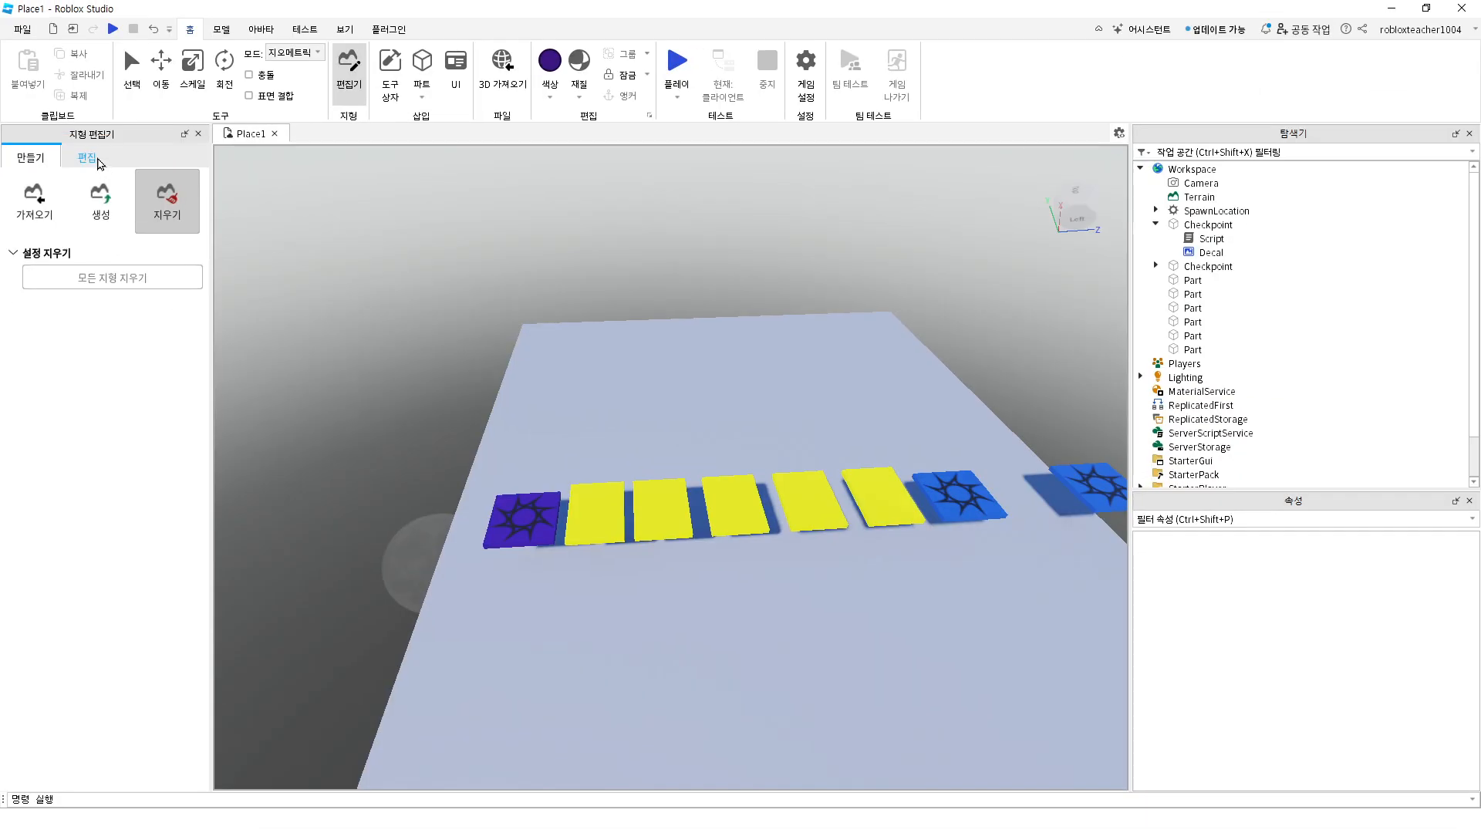
# Activate the terrain Draw tool, try the sphere and cube brush shapes, and settle on the cylinder
pyautogui.click(92, 156)
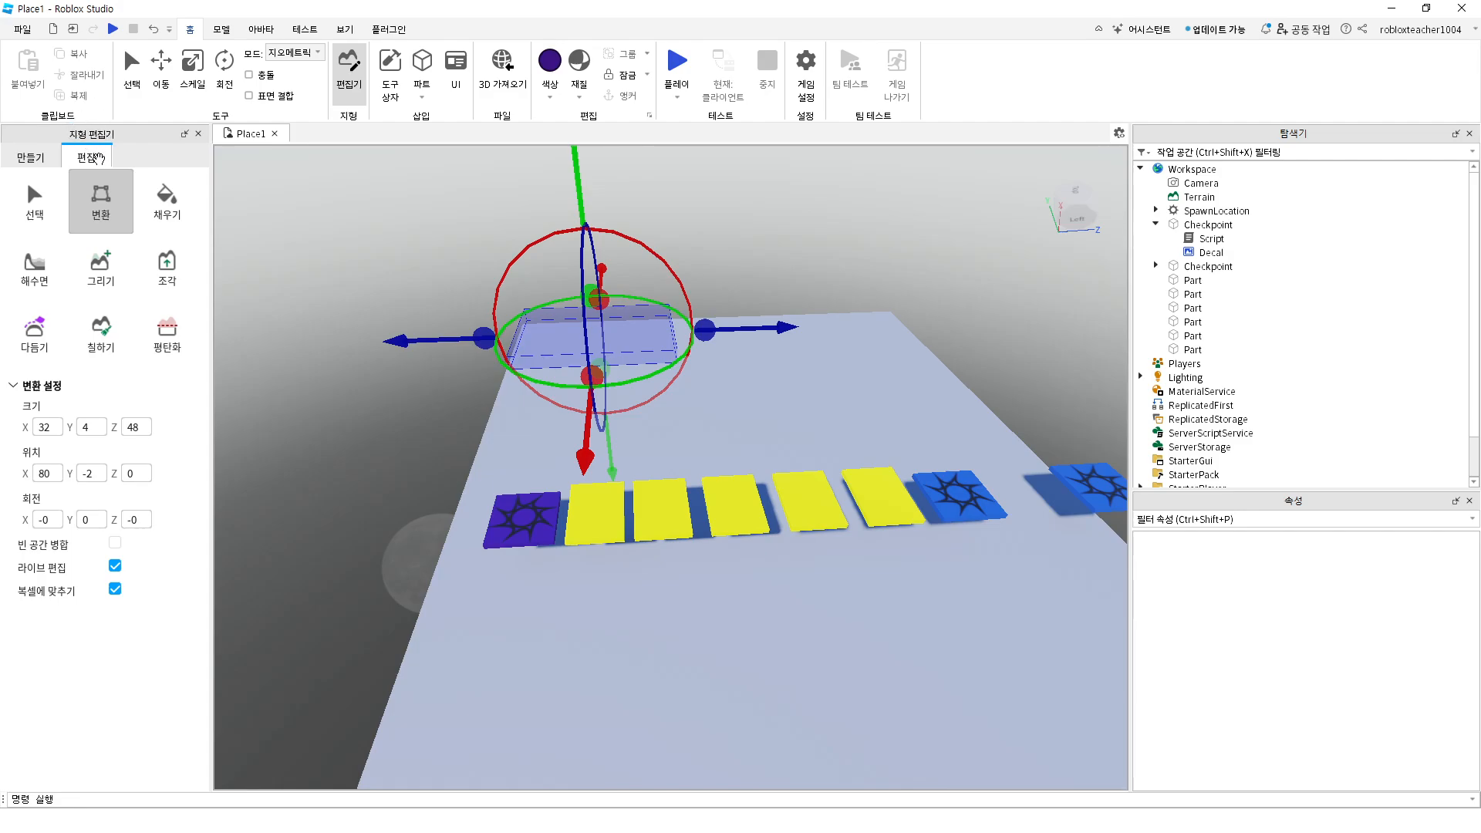
pyautogui.click(112, 281)
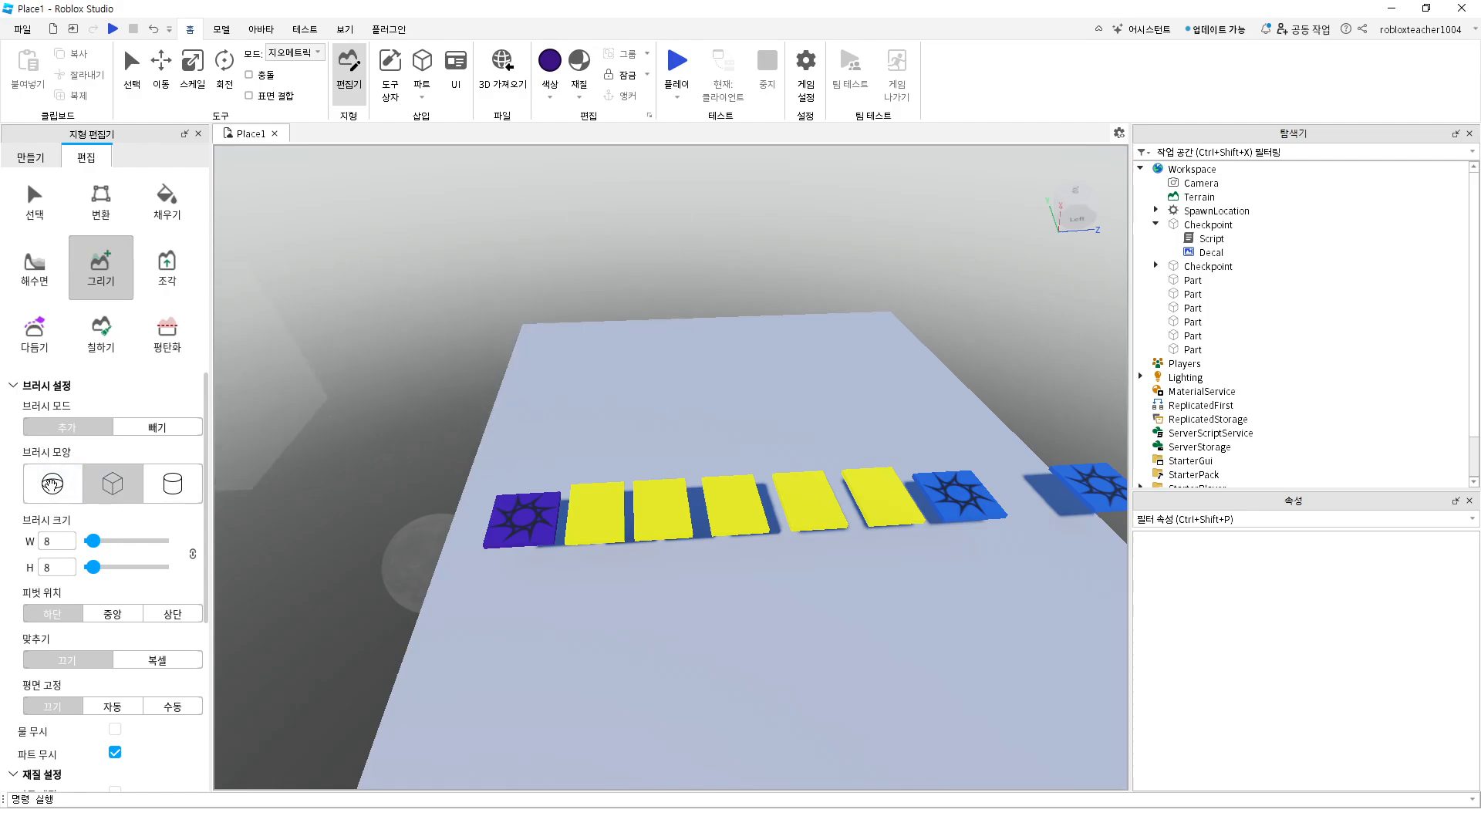
pyautogui.click(50, 484)
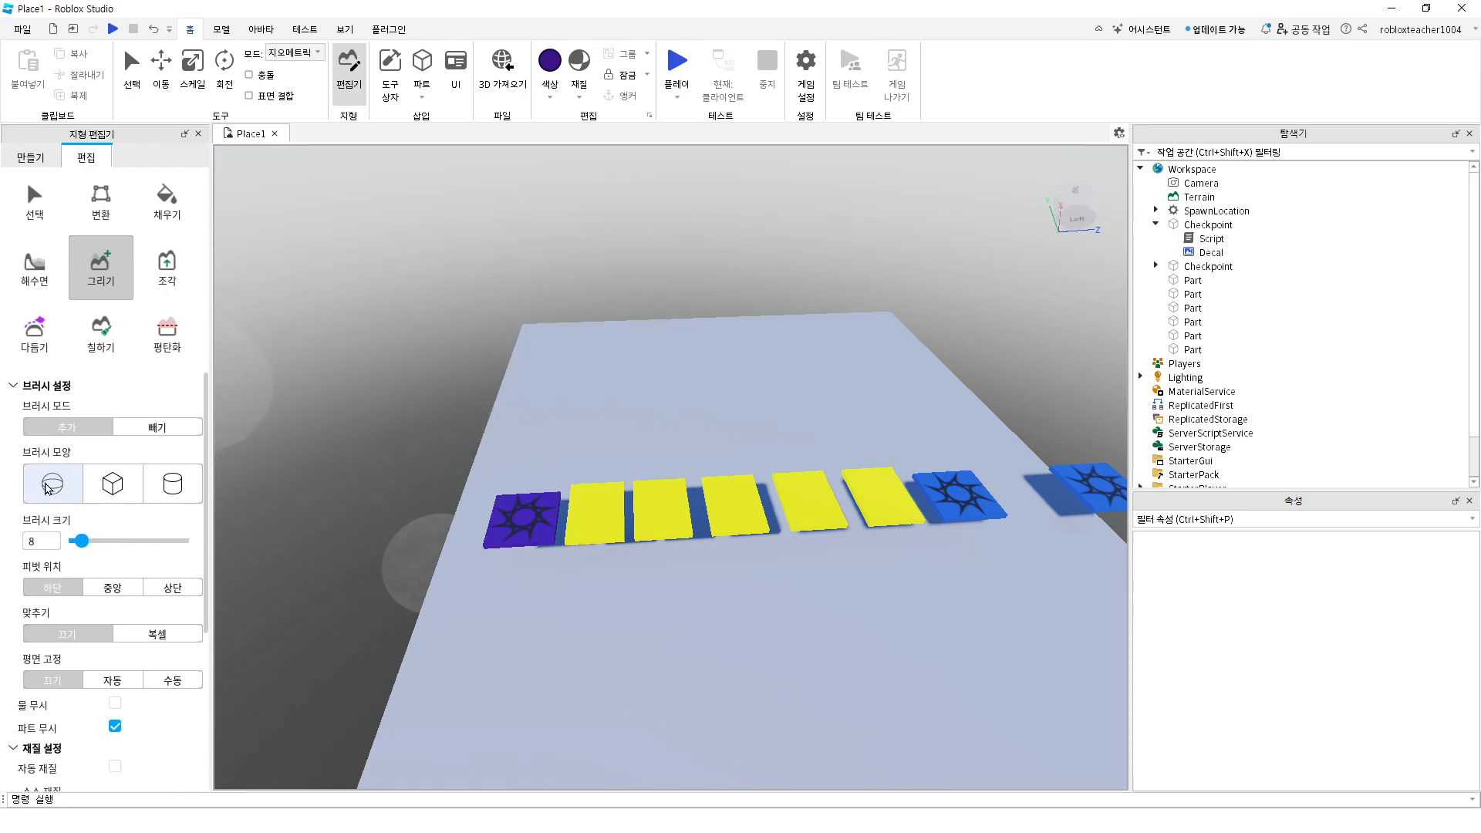
pyautogui.click(112, 483)
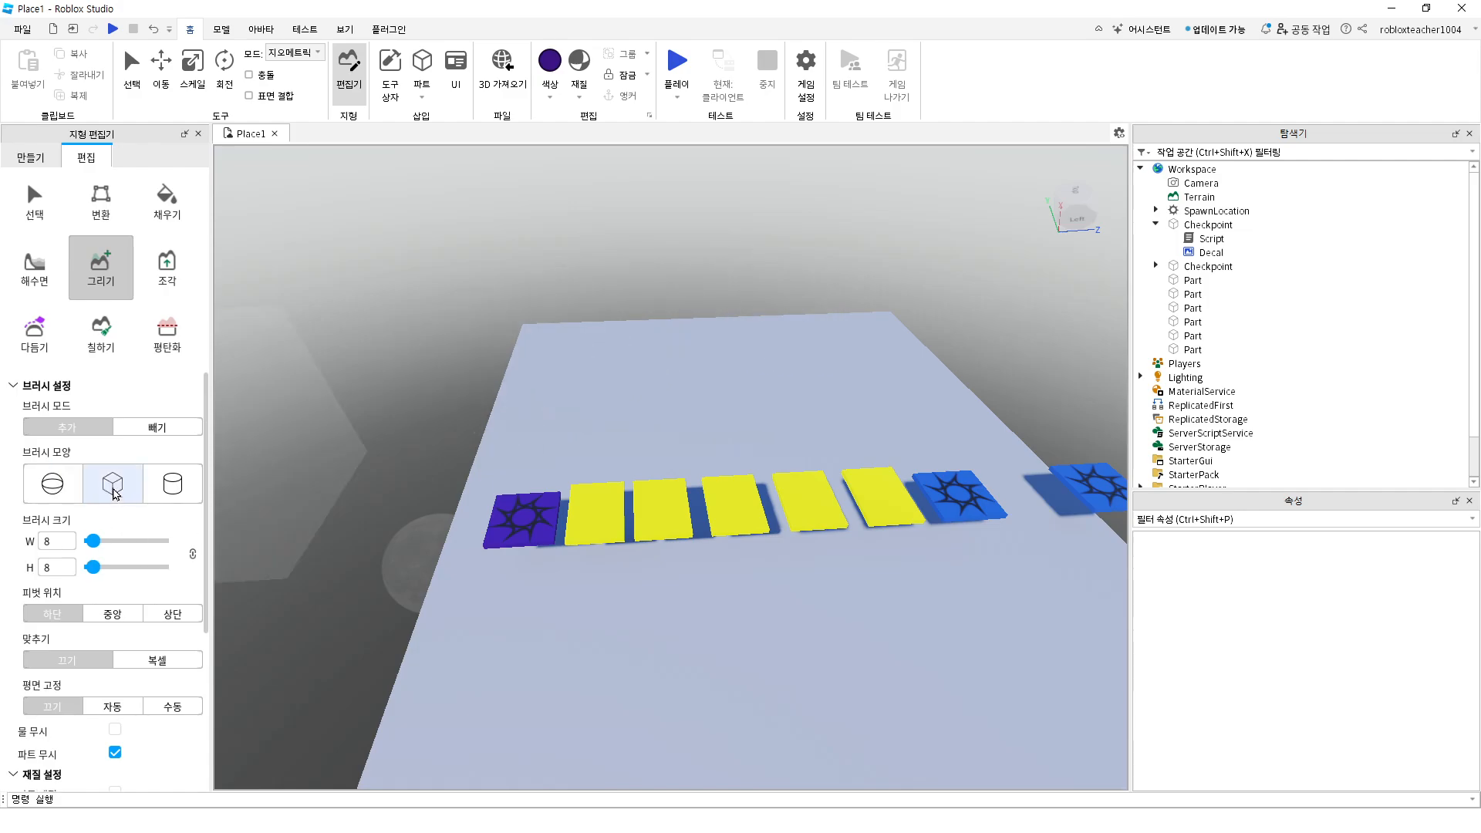
pyautogui.click(173, 485)
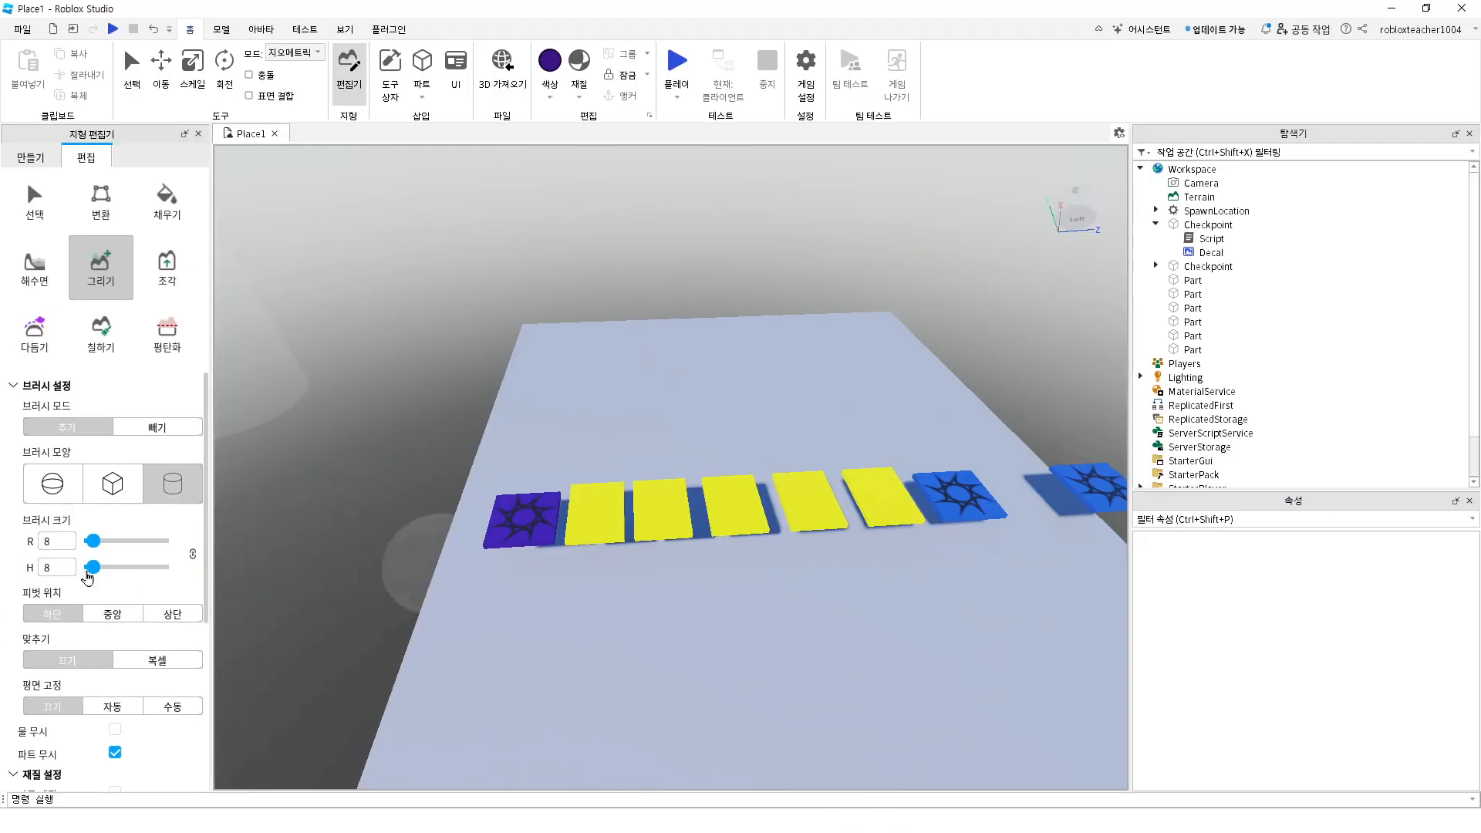
# Try the cylinder brush at sizes 3, 44 and 24 over the floor plate, then shrink it again
pyautogui.moveTo(186, 557); pyautogui.dragTo(88, 547)
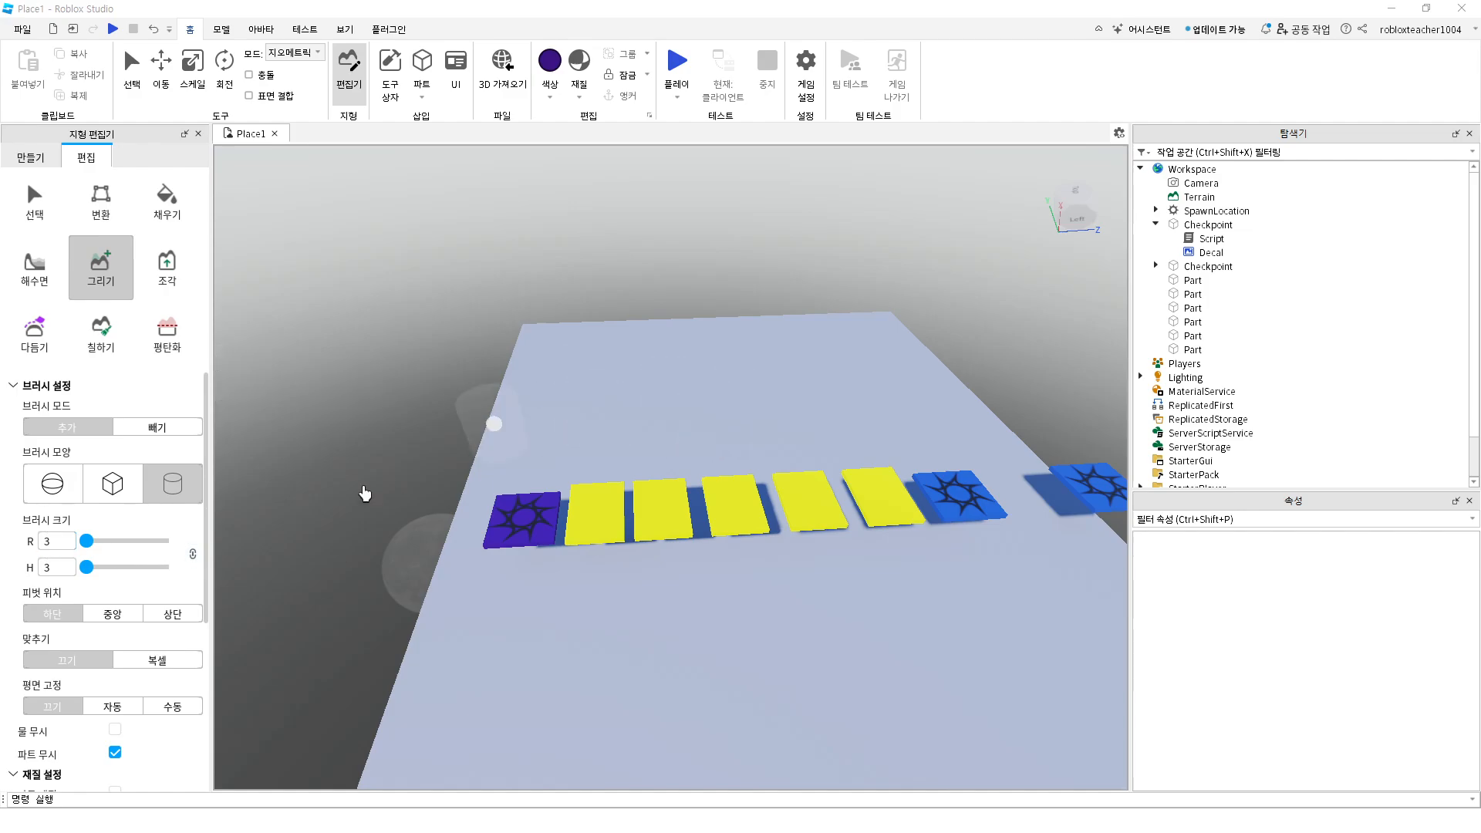
pyautogui.moveTo(91, 546); pyautogui.dragTo(142, 542)
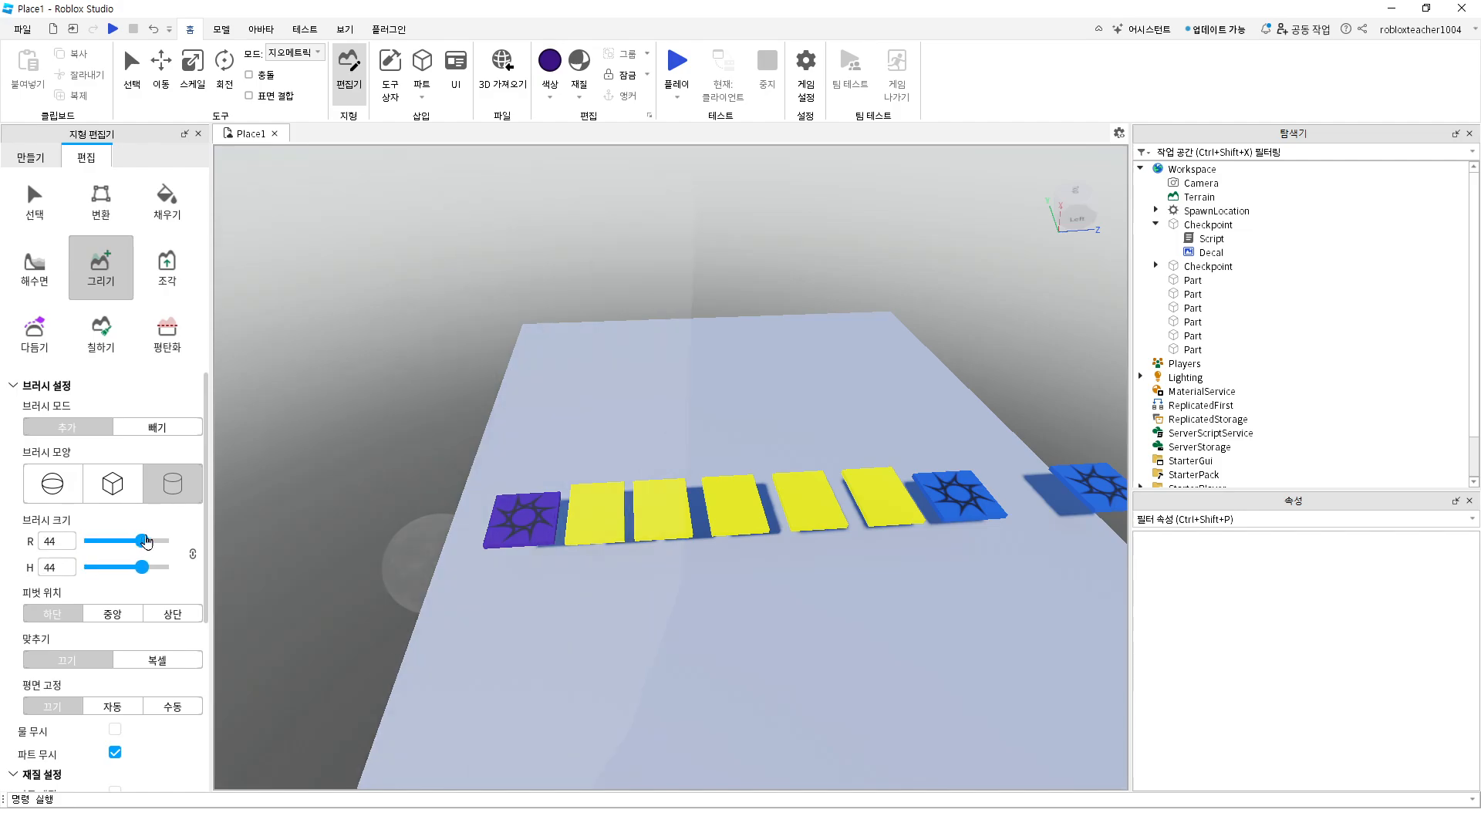
pyautogui.scroll(-3, 751, 380)
pyautogui.scroll(-3, 751, 380)
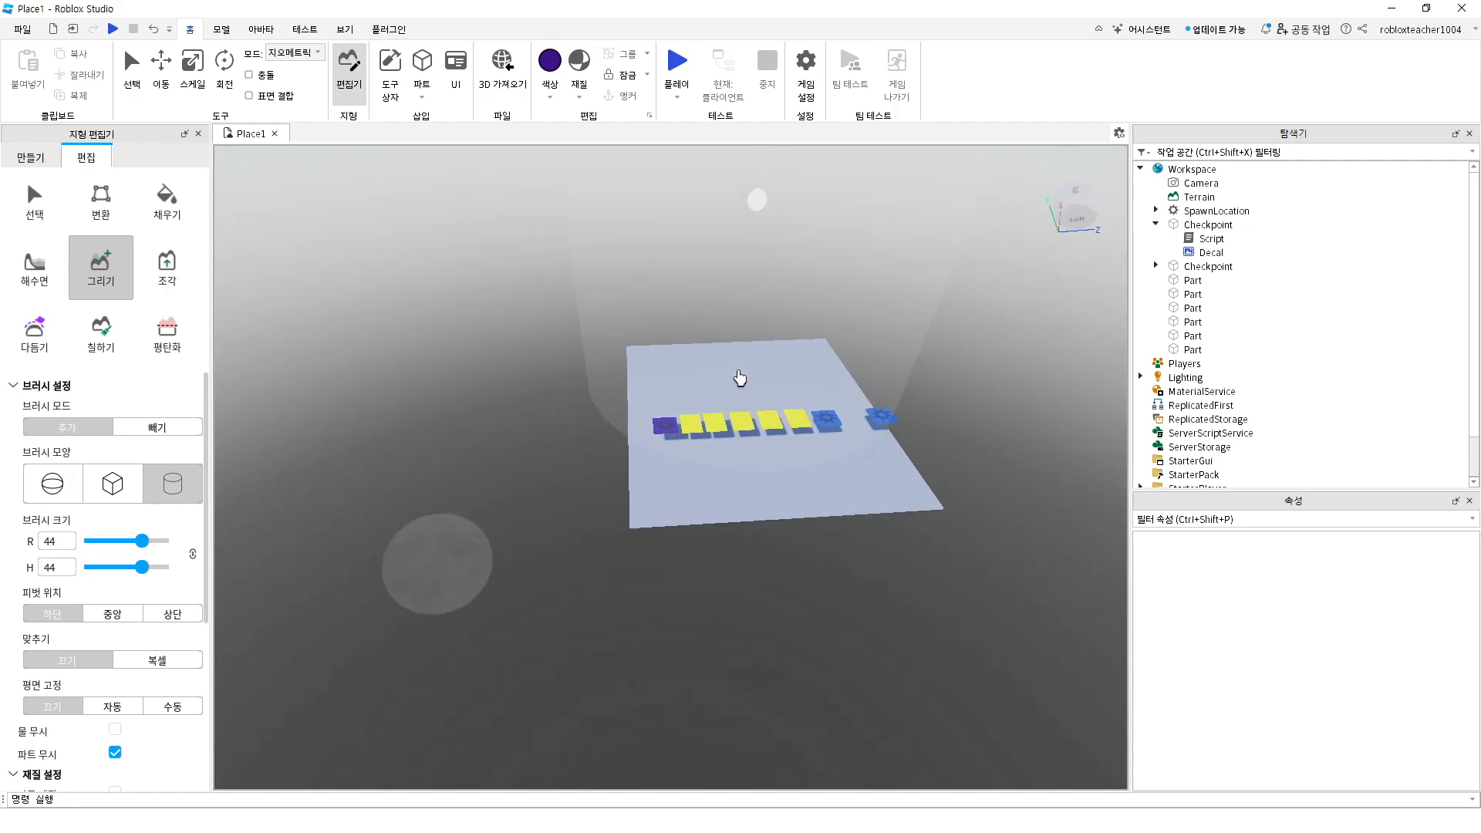
pyautogui.moveTo(142, 546)
pyautogui.mouseDown()
pyautogui.moveTo(97, 543)
pyautogui.moveTo(114, 543)
pyautogui.mouseUp()
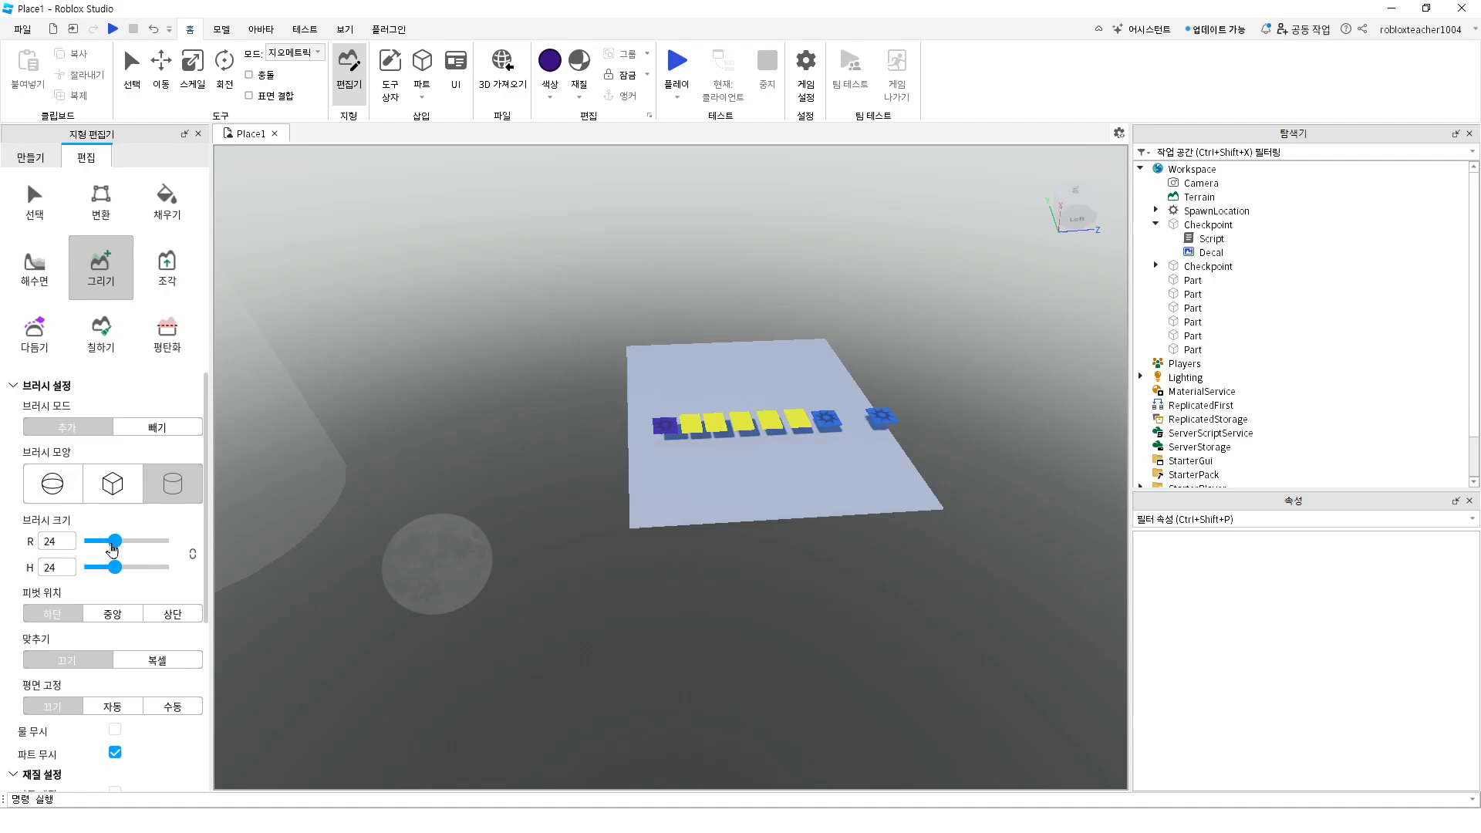
pyautogui.moveTo(113, 549)
pyautogui.mouseDown()
pyautogui.moveTo(95, 548)
pyautogui.moveTo(125, 568)
pyautogui.moveTo(169, 568)
pyautogui.moveTo(92, 575)
pyautogui.mouseUp()
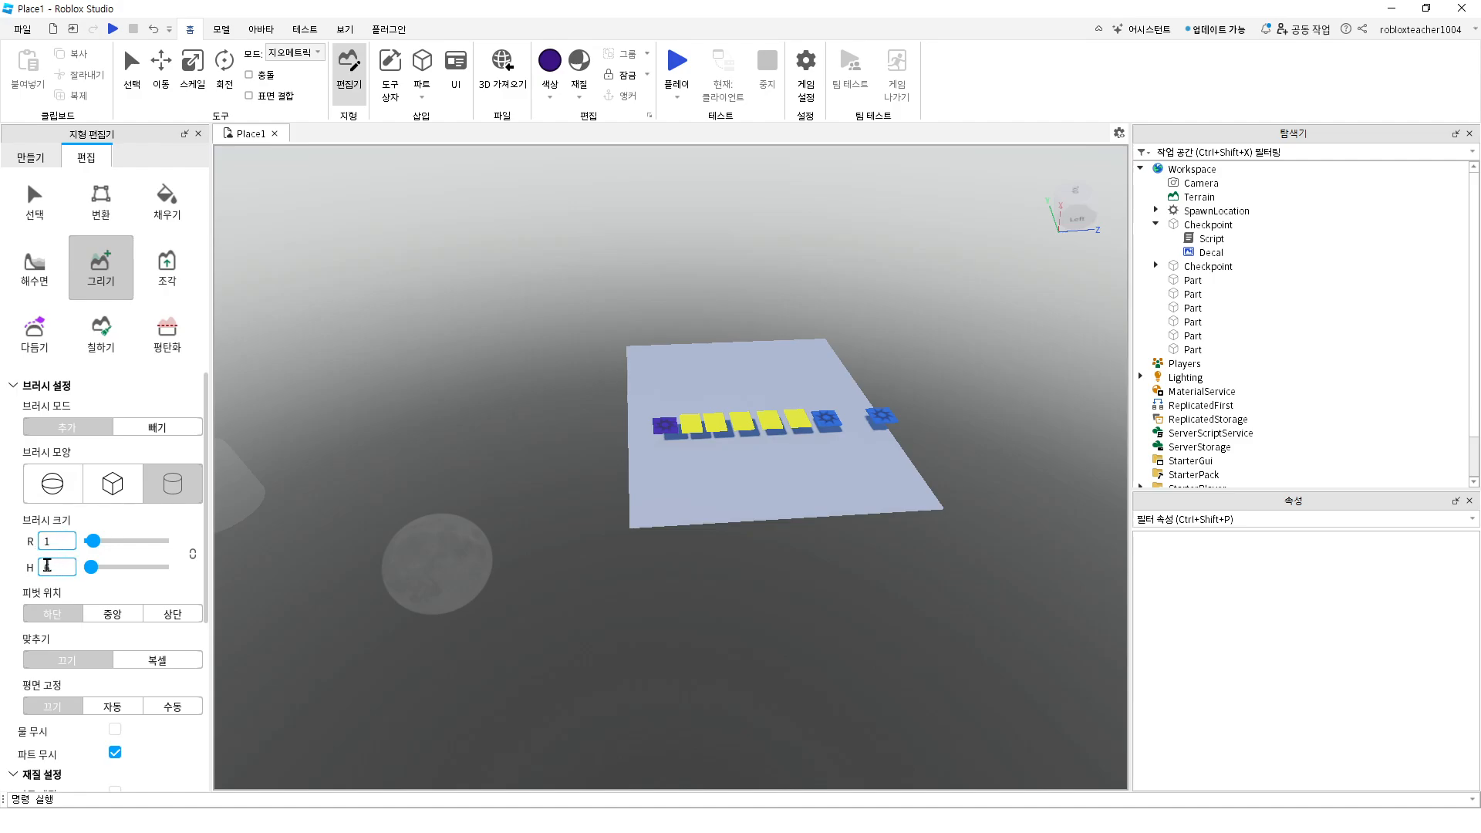
# Set the cylinder brush's height to 10 and compare its preview at radius 1 and radius 6
pyautogui.click(48, 567)
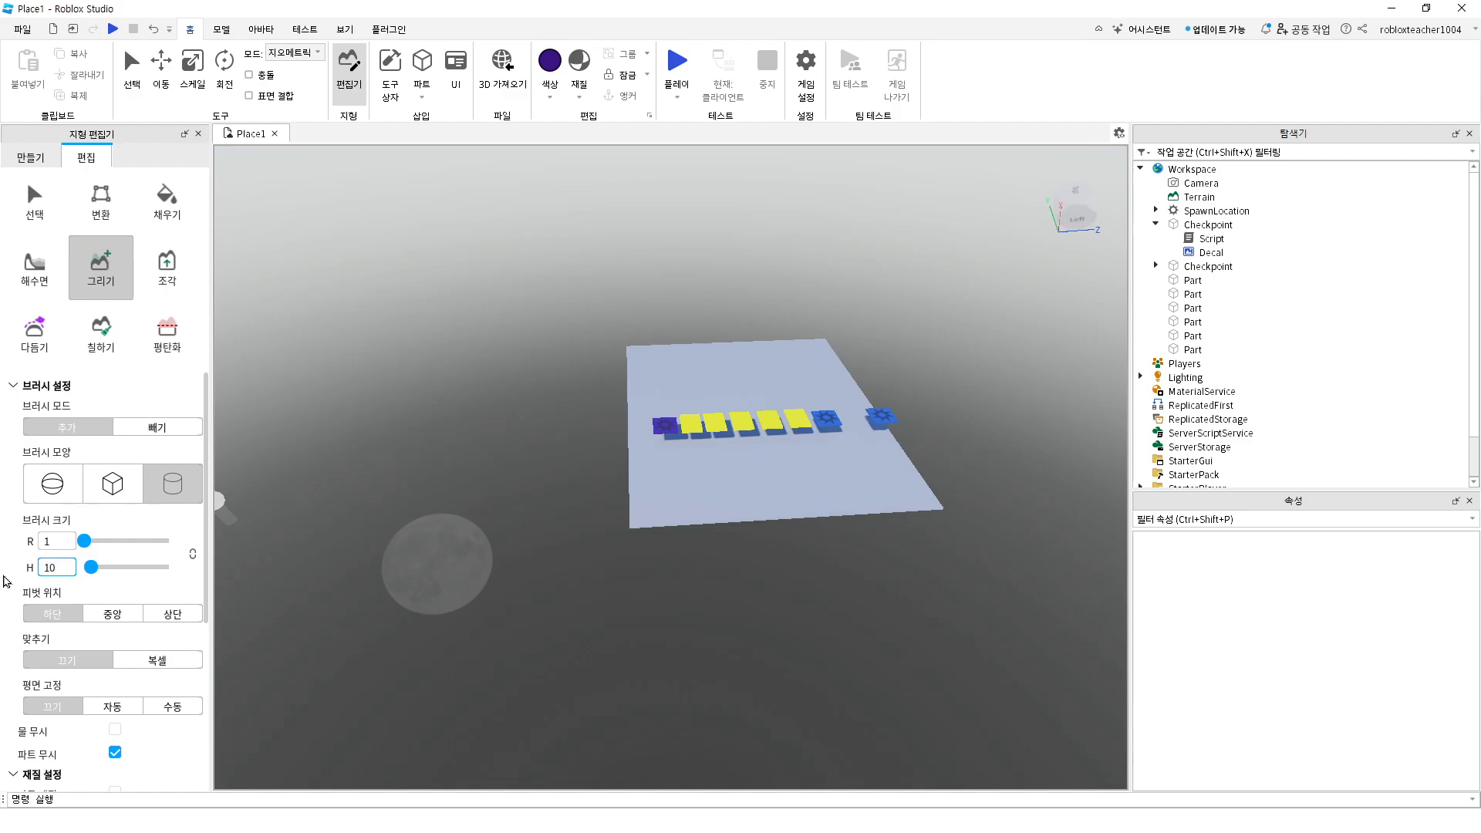
pyautogui.press('Return')
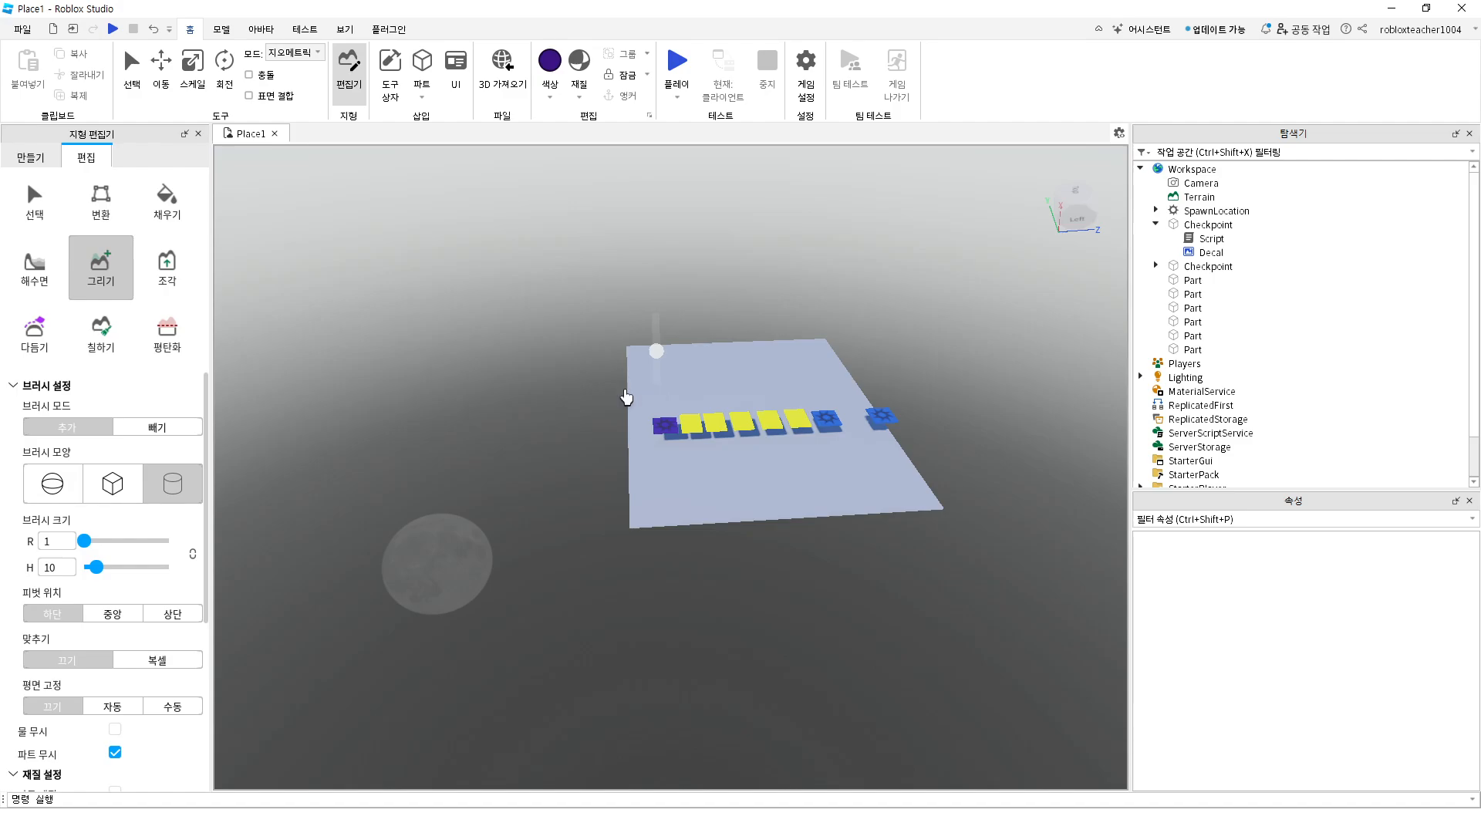
pyautogui.click(50, 542)
pyautogui.press('Return')
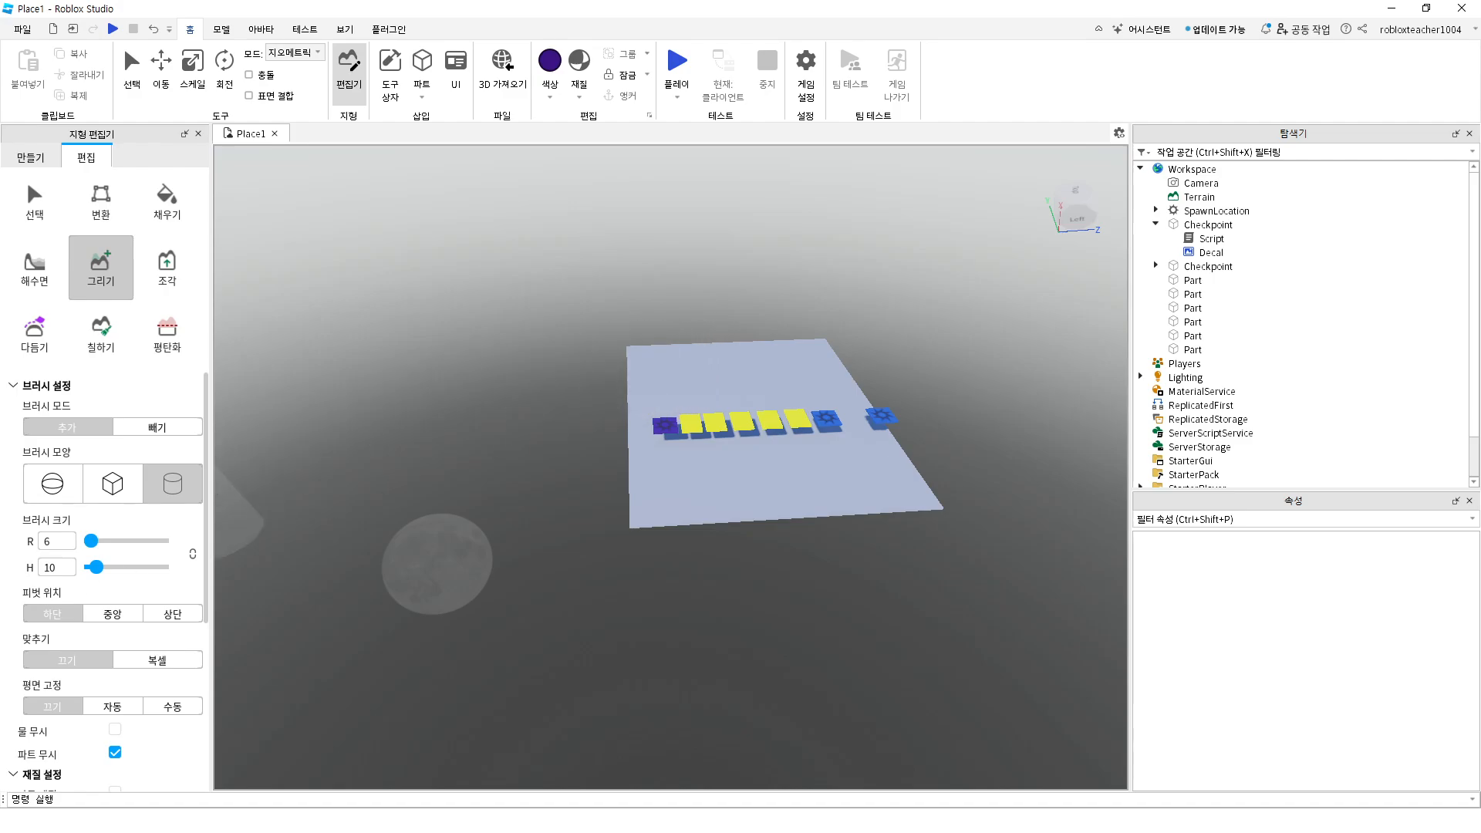
# Set the cylinder brush's height and radius both to 1 and preview it over the floor plate
pyautogui.click(64, 566)
pyautogui.press('Return')
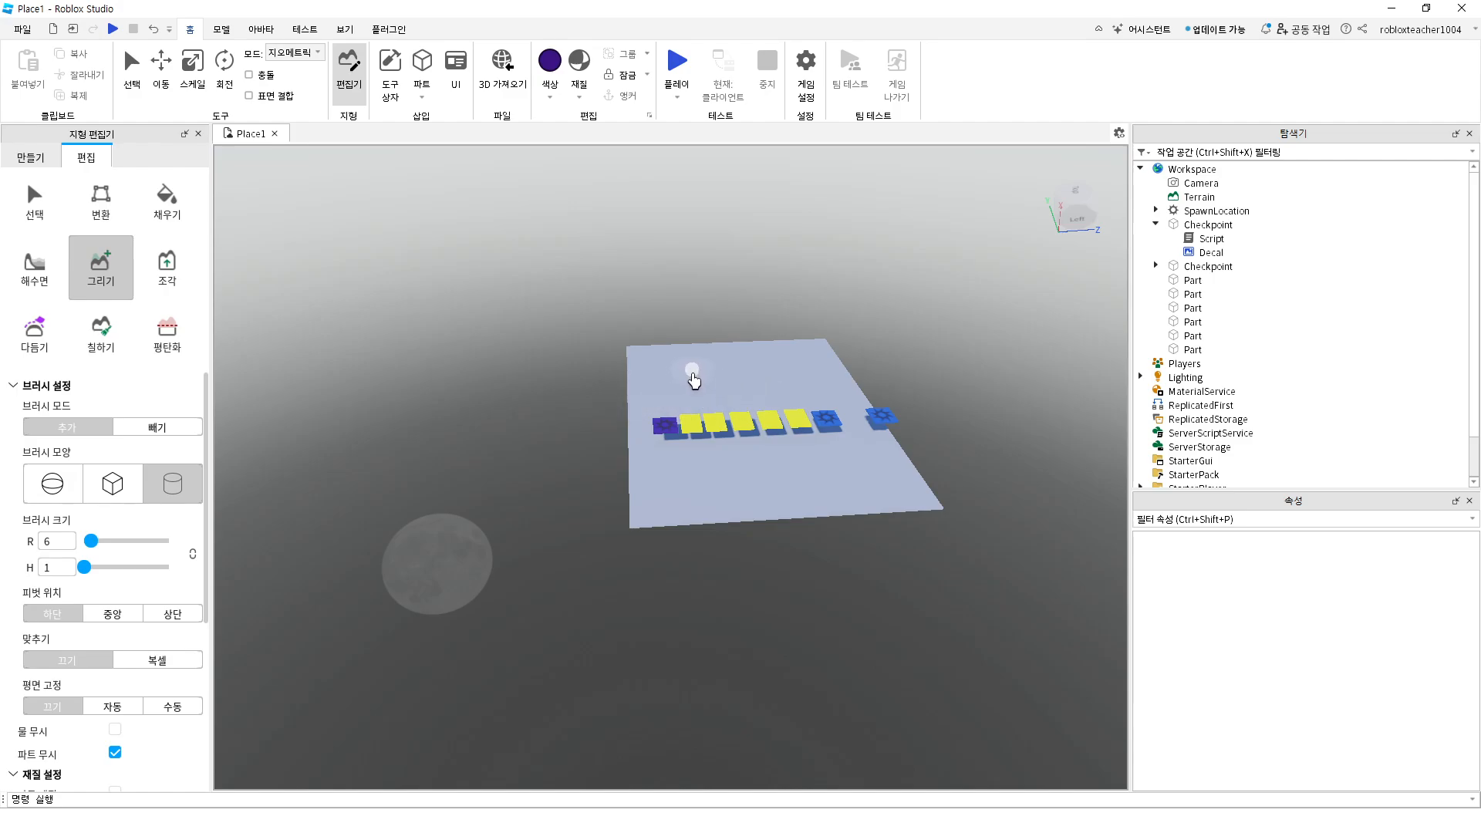
pyautogui.scroll(5, 690, 379)
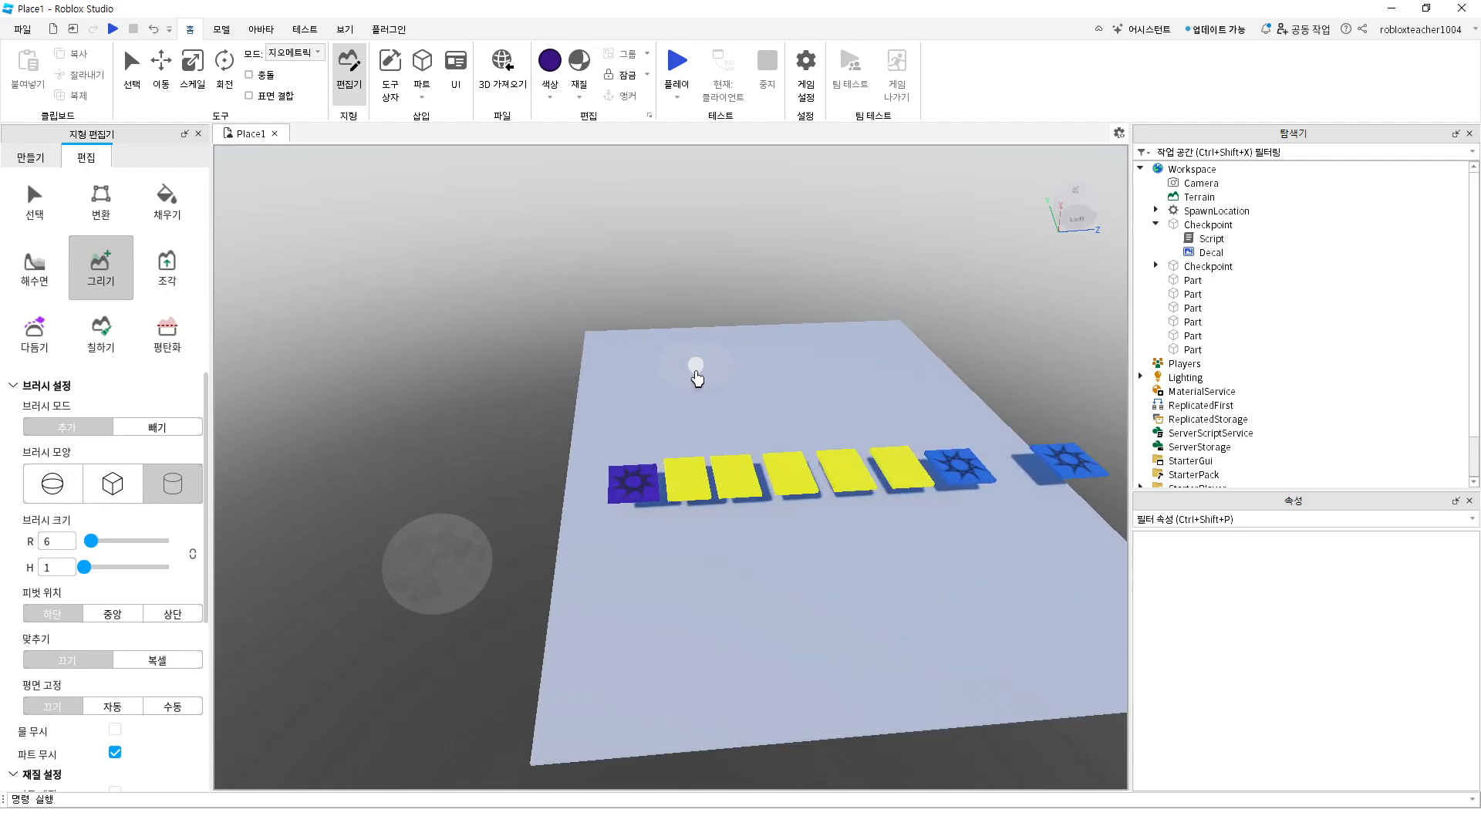
pyautogui.scroll(5, 697, 378)
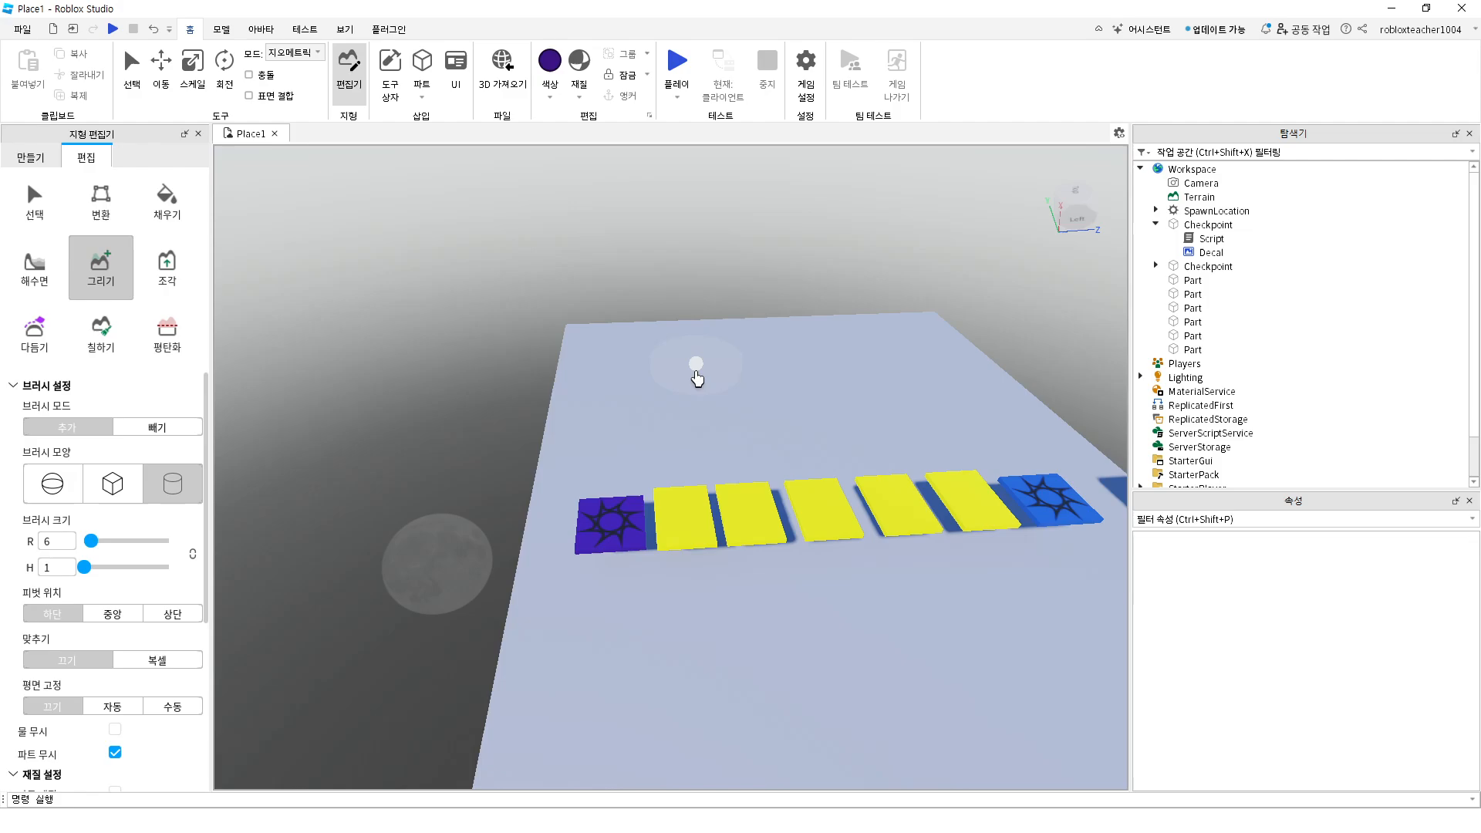
pyautogui.click(58, 543)
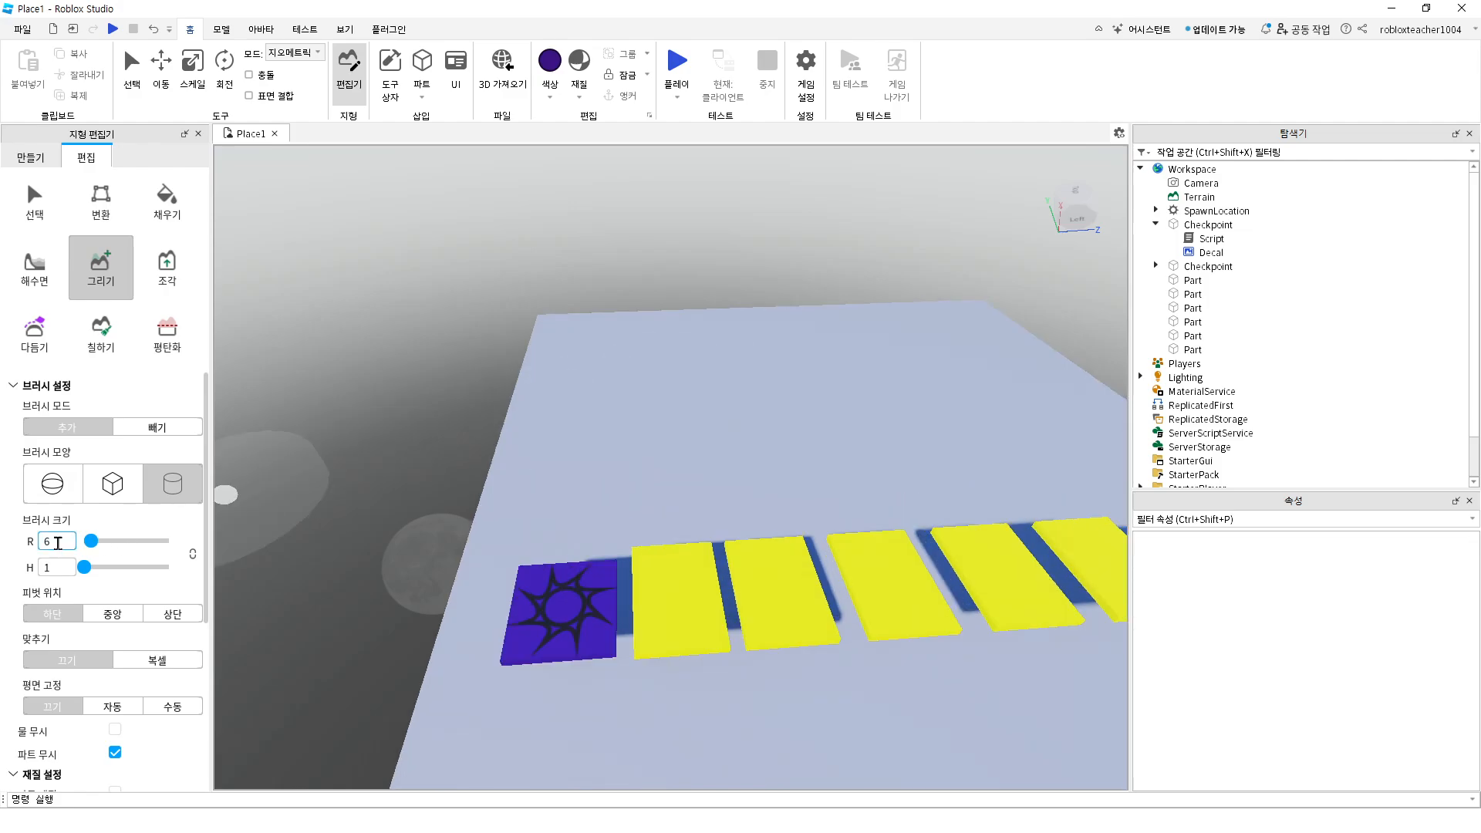
pyautogui.write('1')
pyautogui.press('Return')
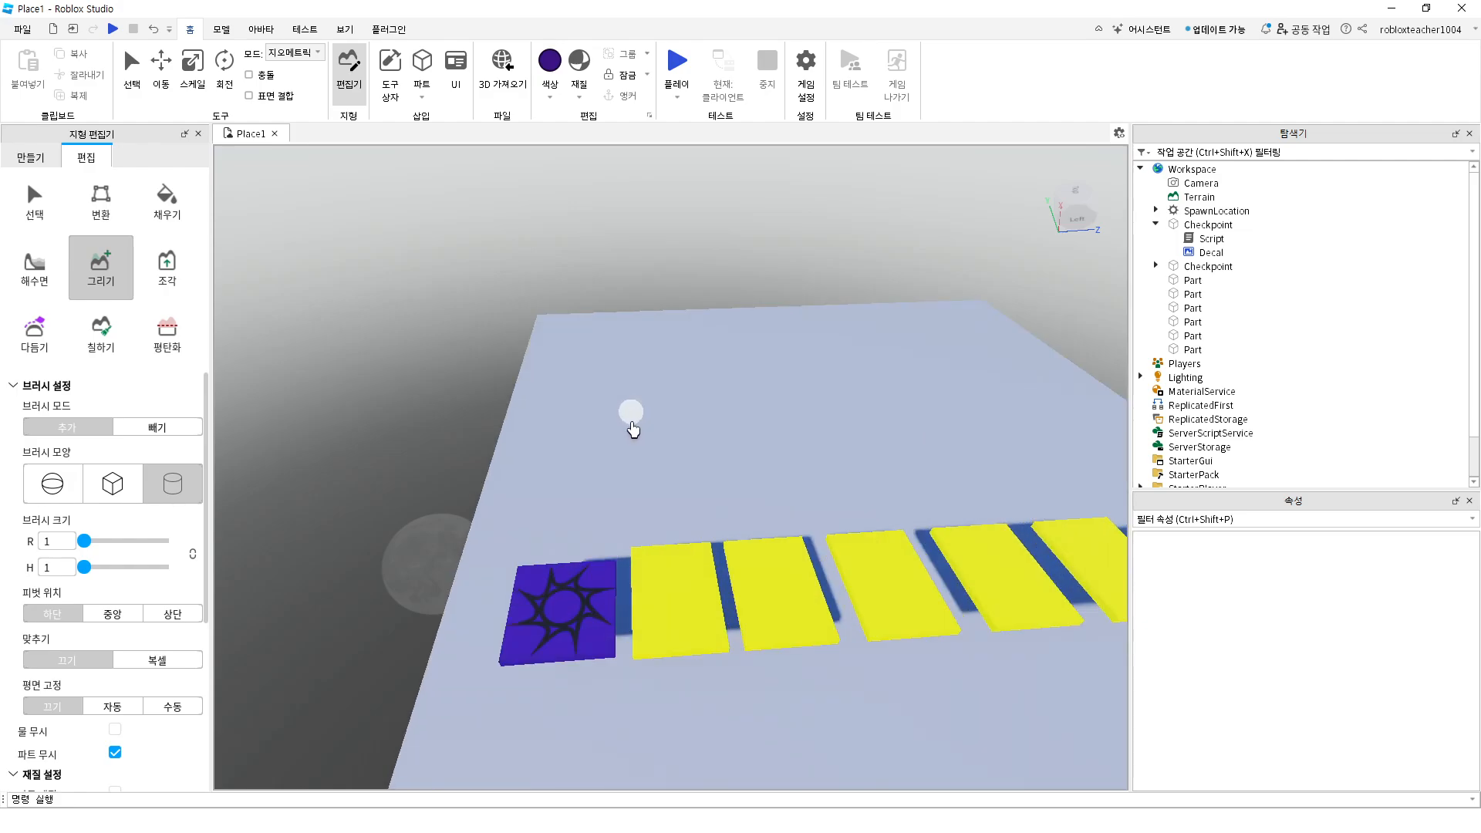
pyautogui.scroll(-5, 631, 431)
pyautogui.scroll(-1, 640, 430)
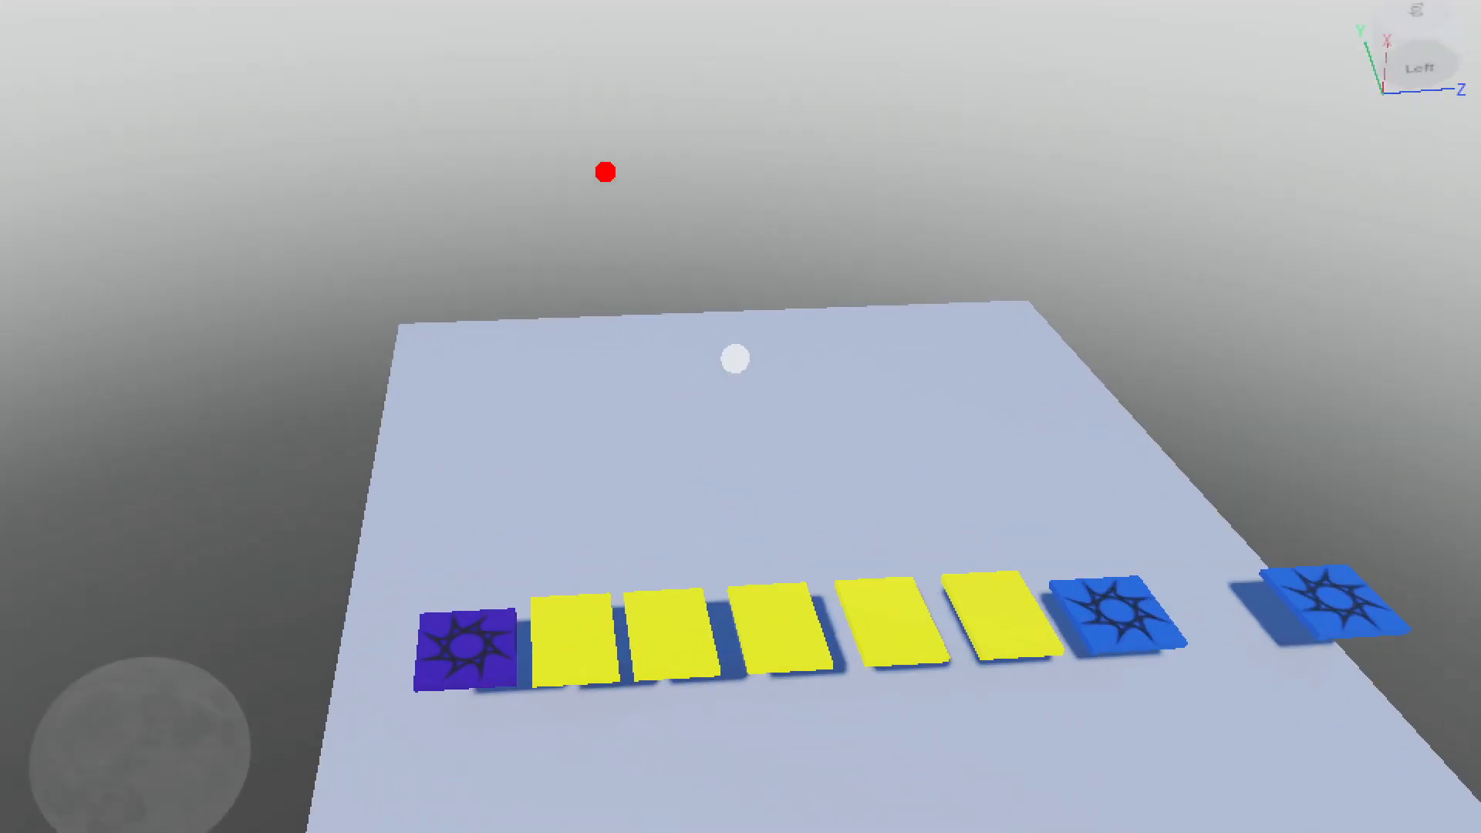
pyautogui.keyDown('ctrl'); pyautogui.moveTo(864, 515); pyautogui.dragTo(916, 545); pyautogui.keyUp('ctrl')
pyautogui.keyDown('ctrl'); pyautogui.moveTo(719, 179); pyautogui.dragTo(791, 273); pyautogui.keyUp('ctrl')
pyautogui.moveTo(922, 49)
pyautogui.keyDown('shift'); pyautogui.mouseDown()
pyautogui.moveTo(754, 223)
pyautogui.moveTo(775, 228)
pyautogui.mouseUp(); pyautogui.keyUp('shift')
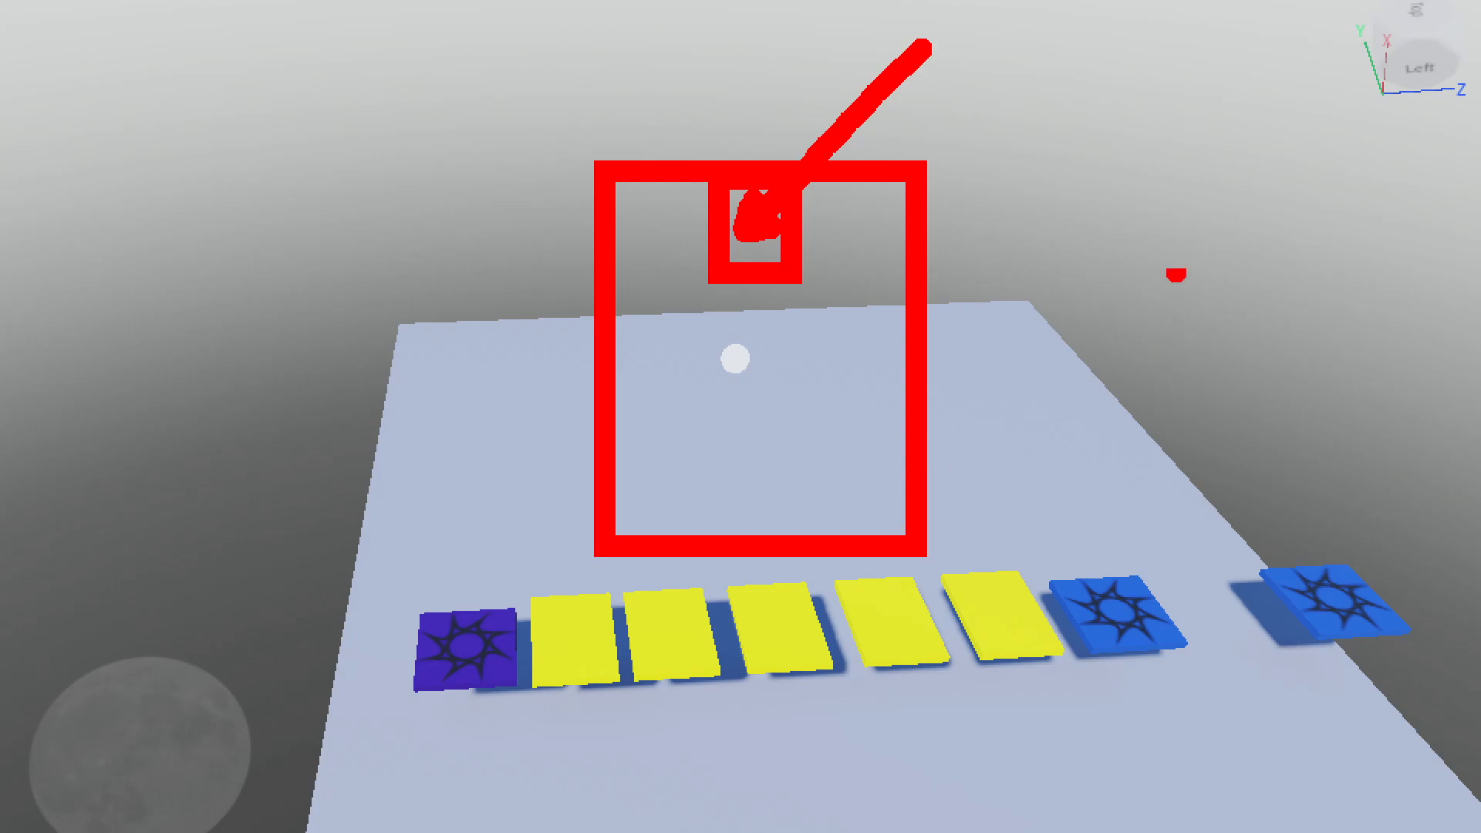
# Examine the smallest cylinder brush's preview over the floor plate from close up and from far away
pyautogui.moveTo(1071, 176)
pyautogui.mouseDown()
pyautogui.moveTo(1081, 377)
pyautogui.moveTo(1095, 384)
pyautogui.moveTo(1134, 287)
pyautogui.mouseUp()
pyautogui.moveTo(1217, 158)
pyautogui.mouseDown()
pyautogui.moveTo(1208, 209)
pyautogui.moveTo(1290, 185)
pyautogui.moveTo(1264, 276)
pyautogui.moveTo(1273, 348)
pyautogui.mouseUp()
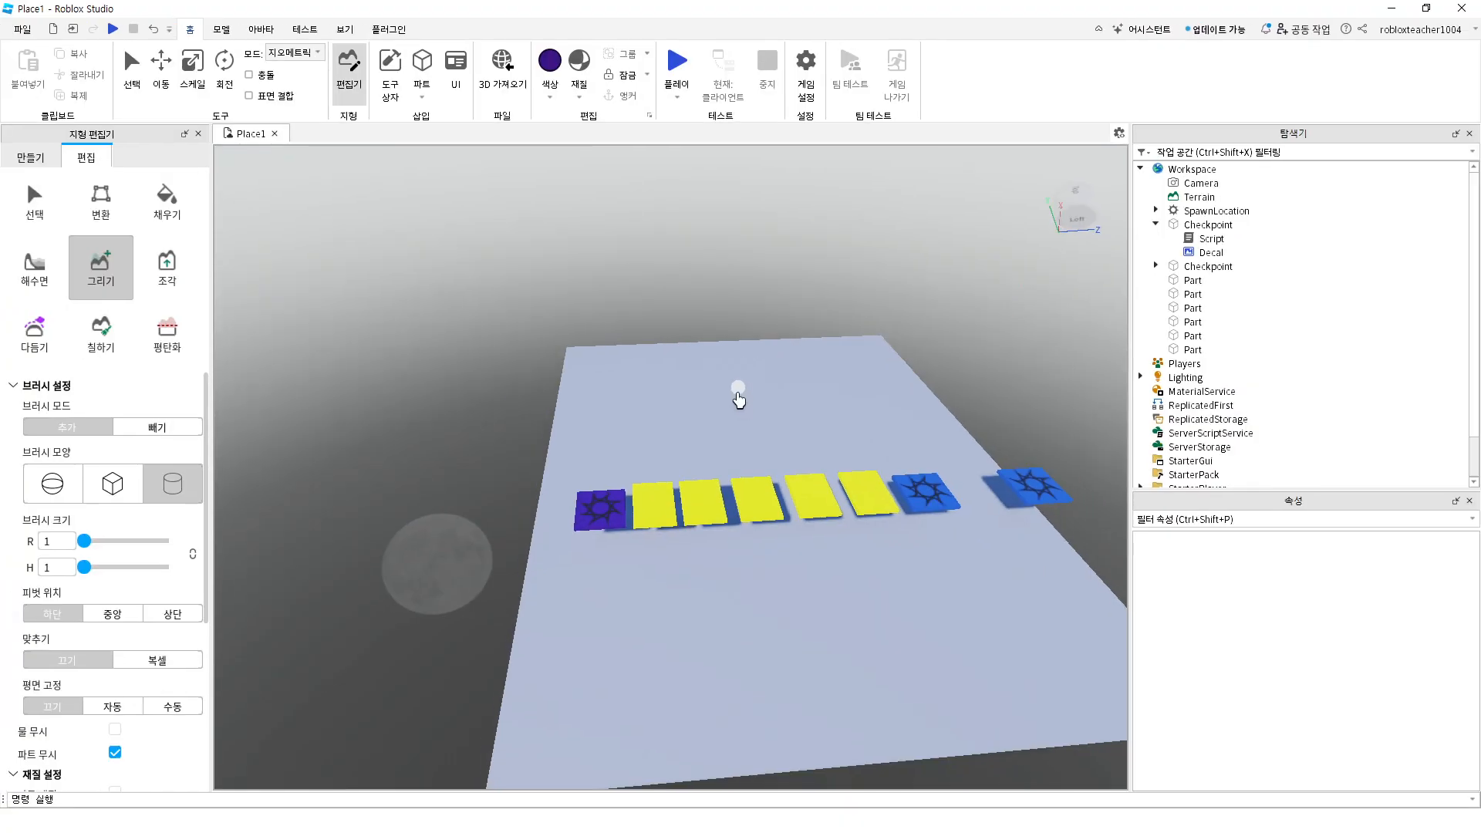
pyautogui.scroll(-4, 742, 441)
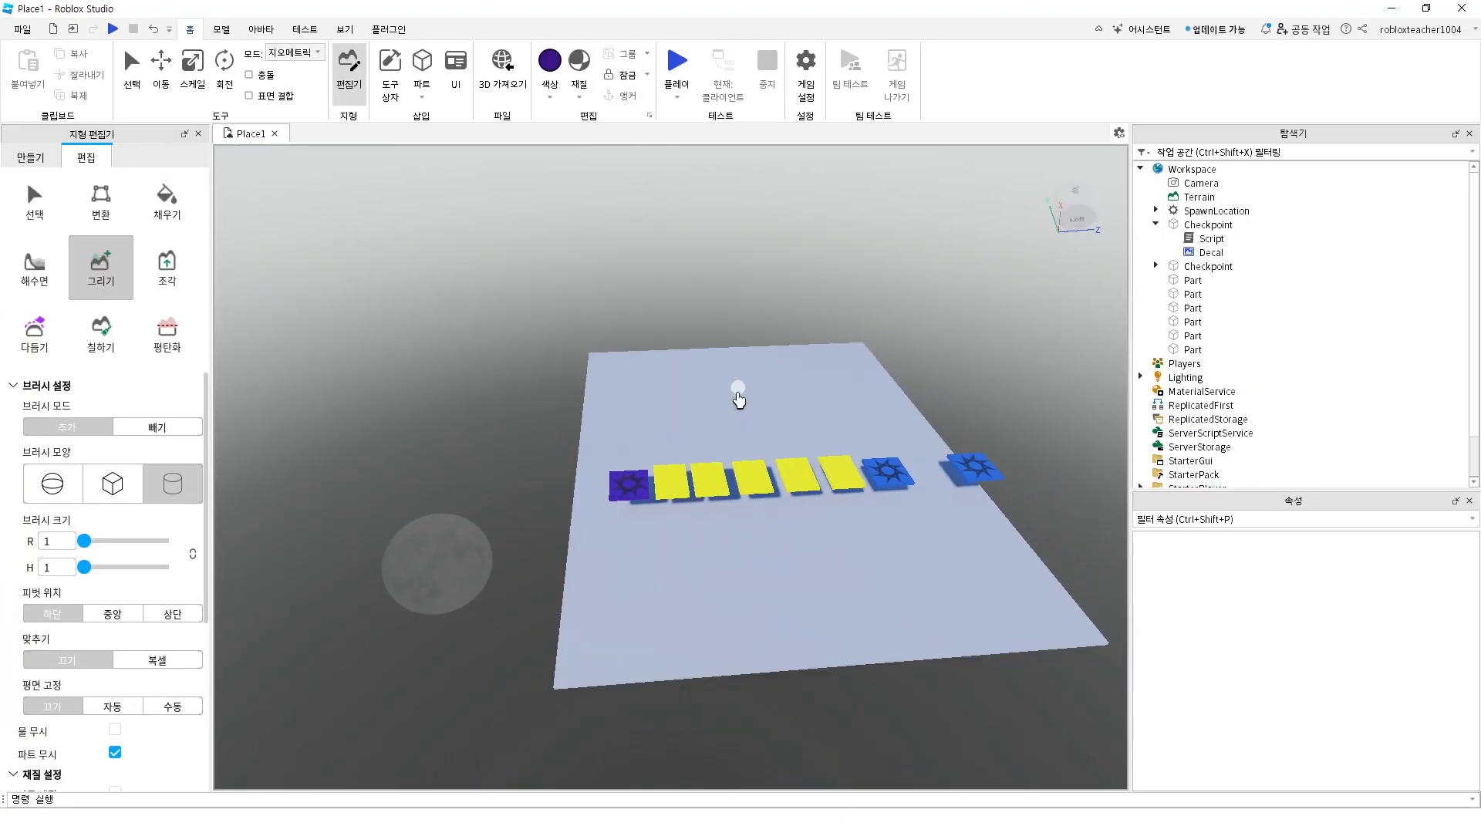
pyautogui.scroll(-2, 738, 399)
pyautogui.scroll(10, 739, 399)
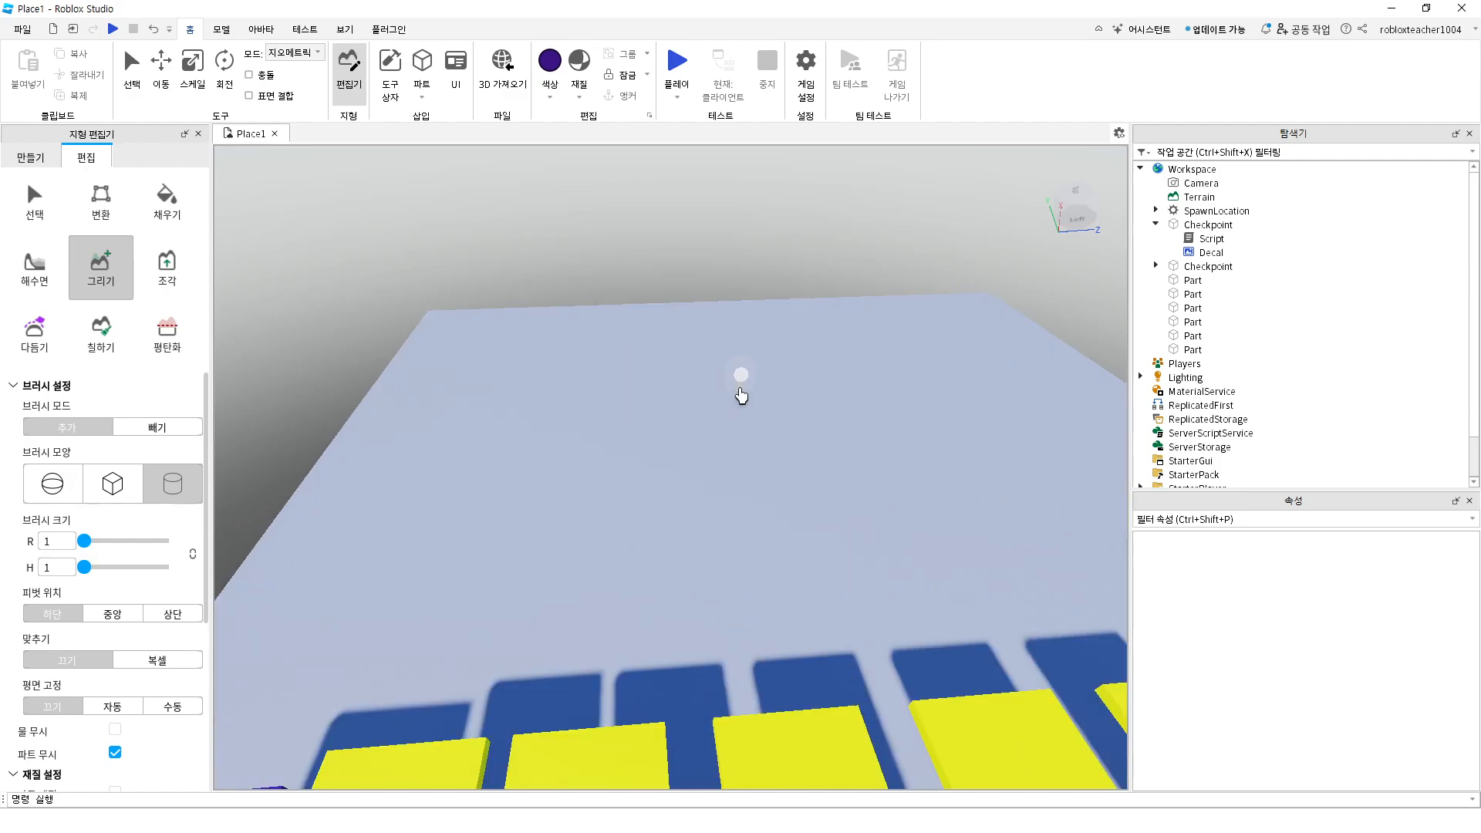
pyautogui.scroll(-6, 739, 400)
pyautogui.scroll(-3, 742, 403)
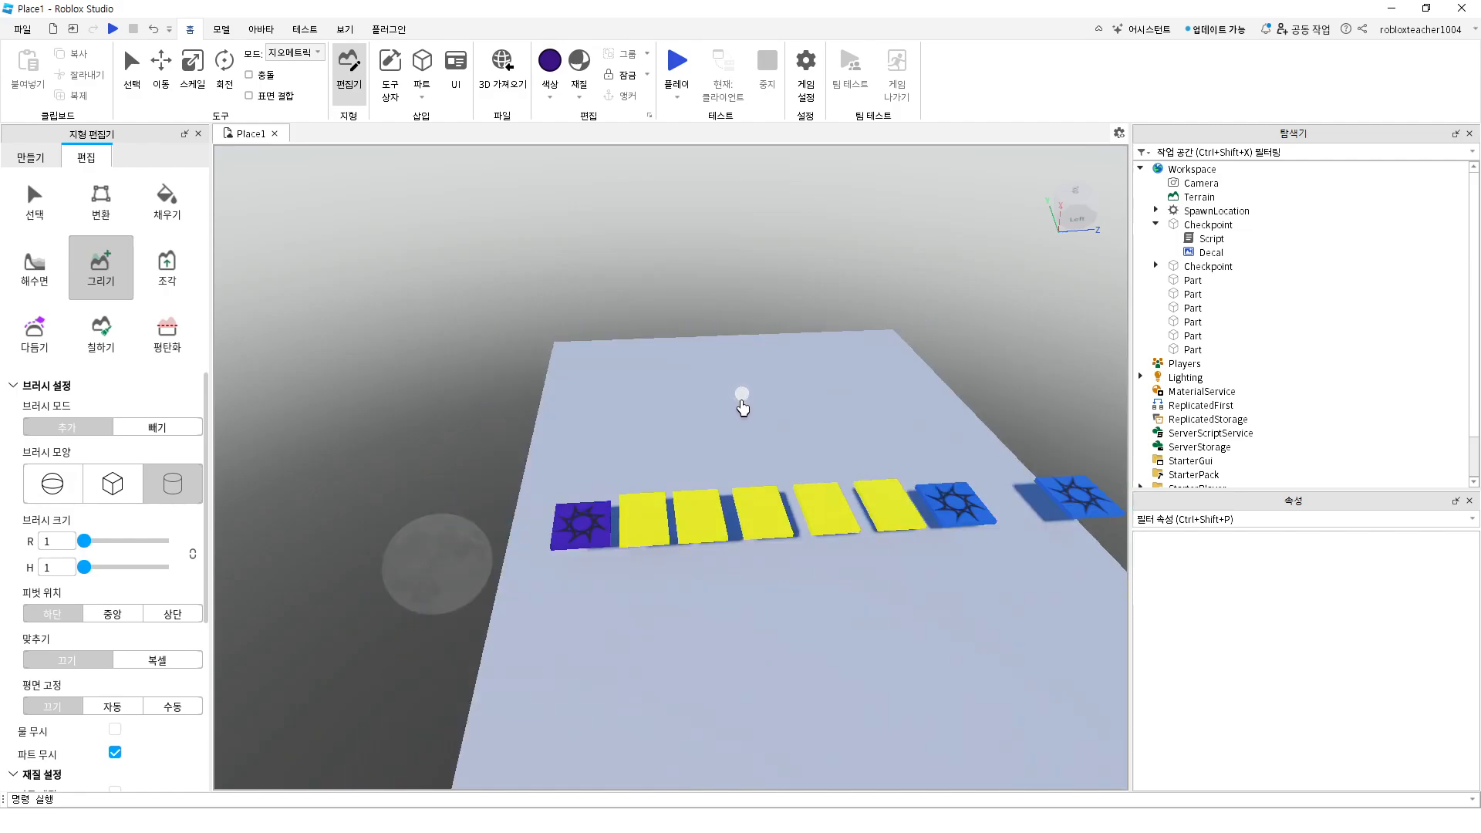
pyautogui.scroll(-3, 742, 405)
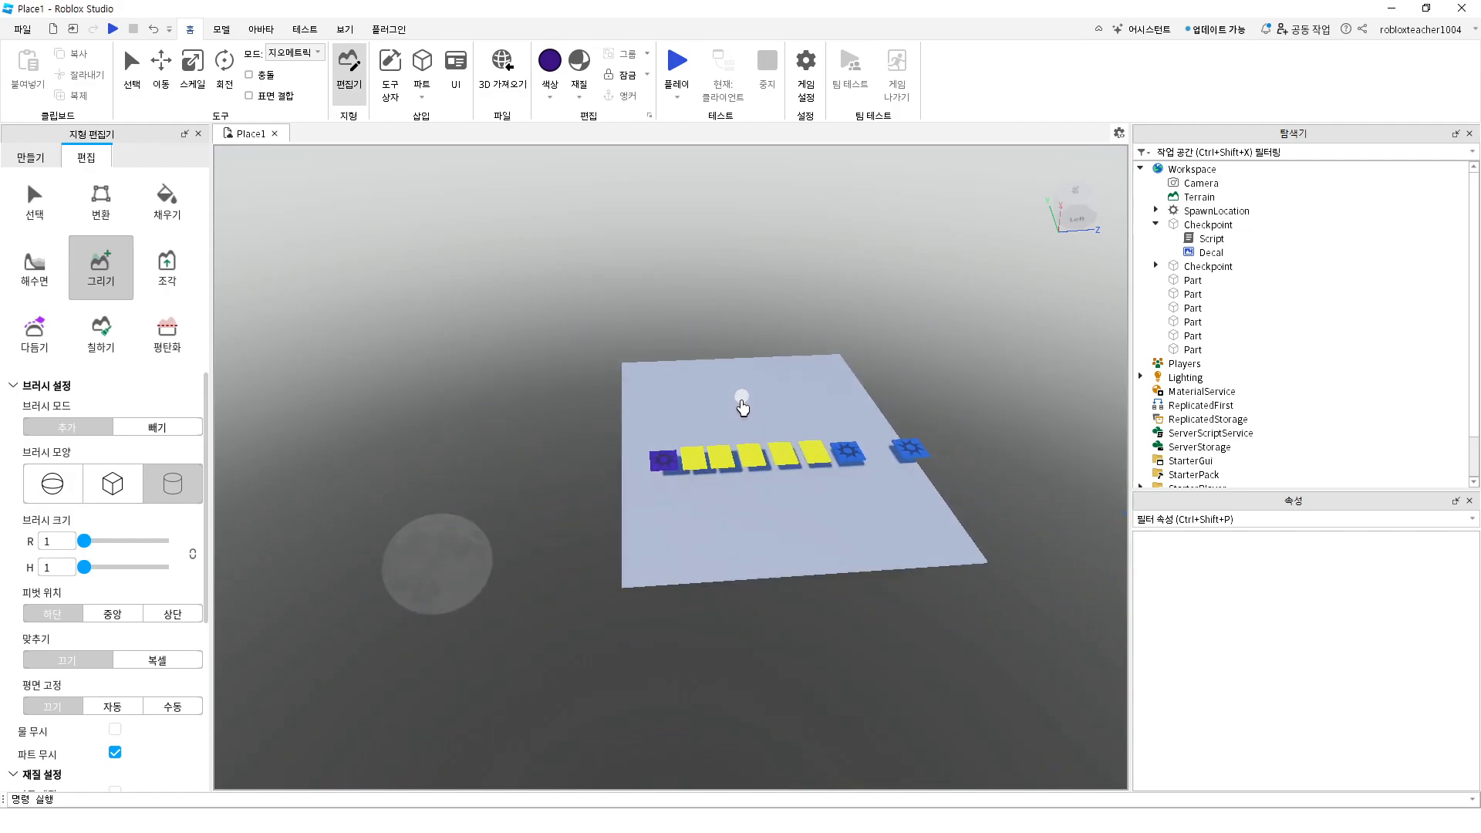
pyautogui.scroll(10, 742, 407)
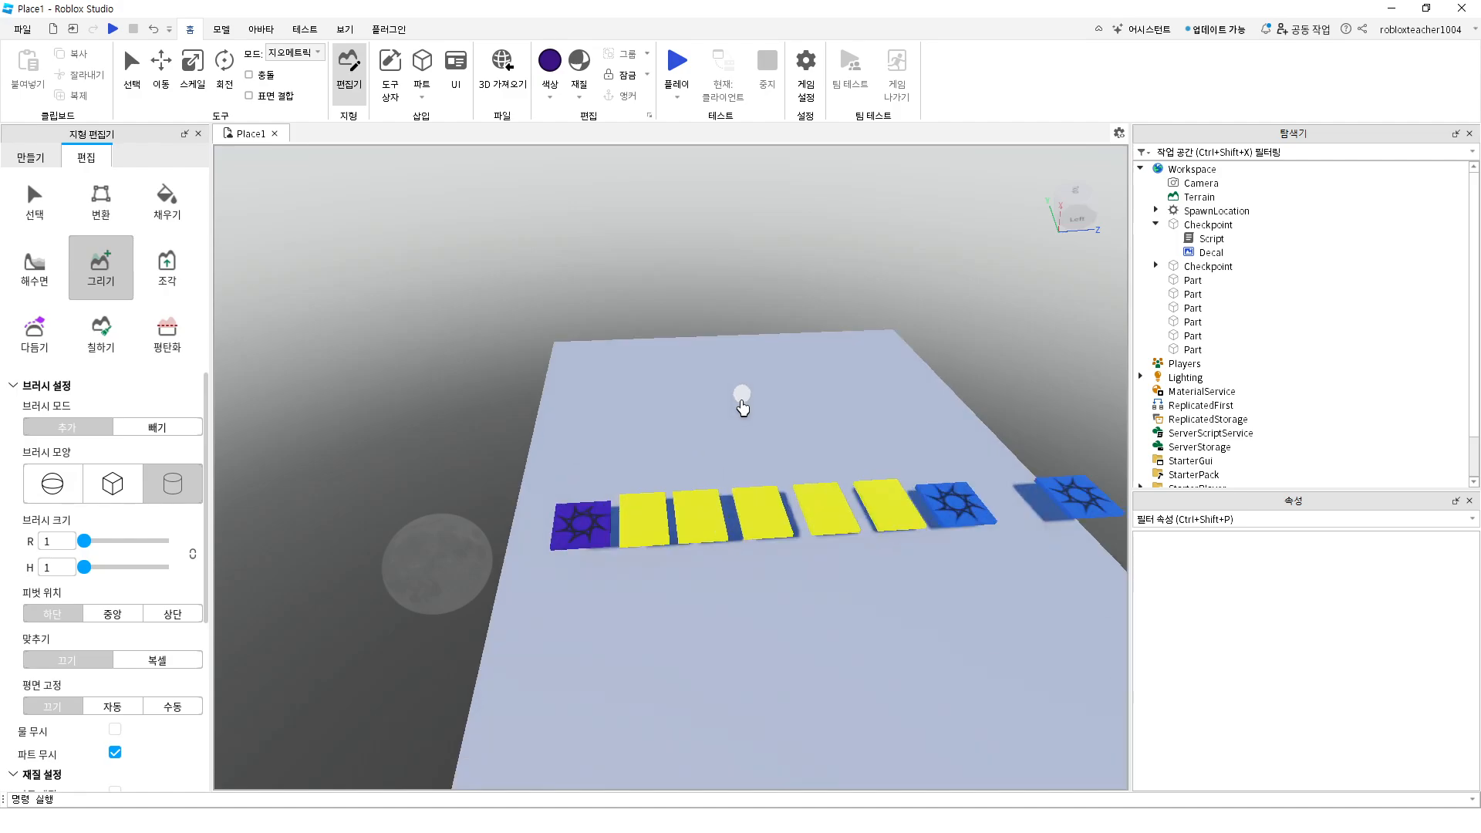
pyautogui.scroll(-3, 742, 407)
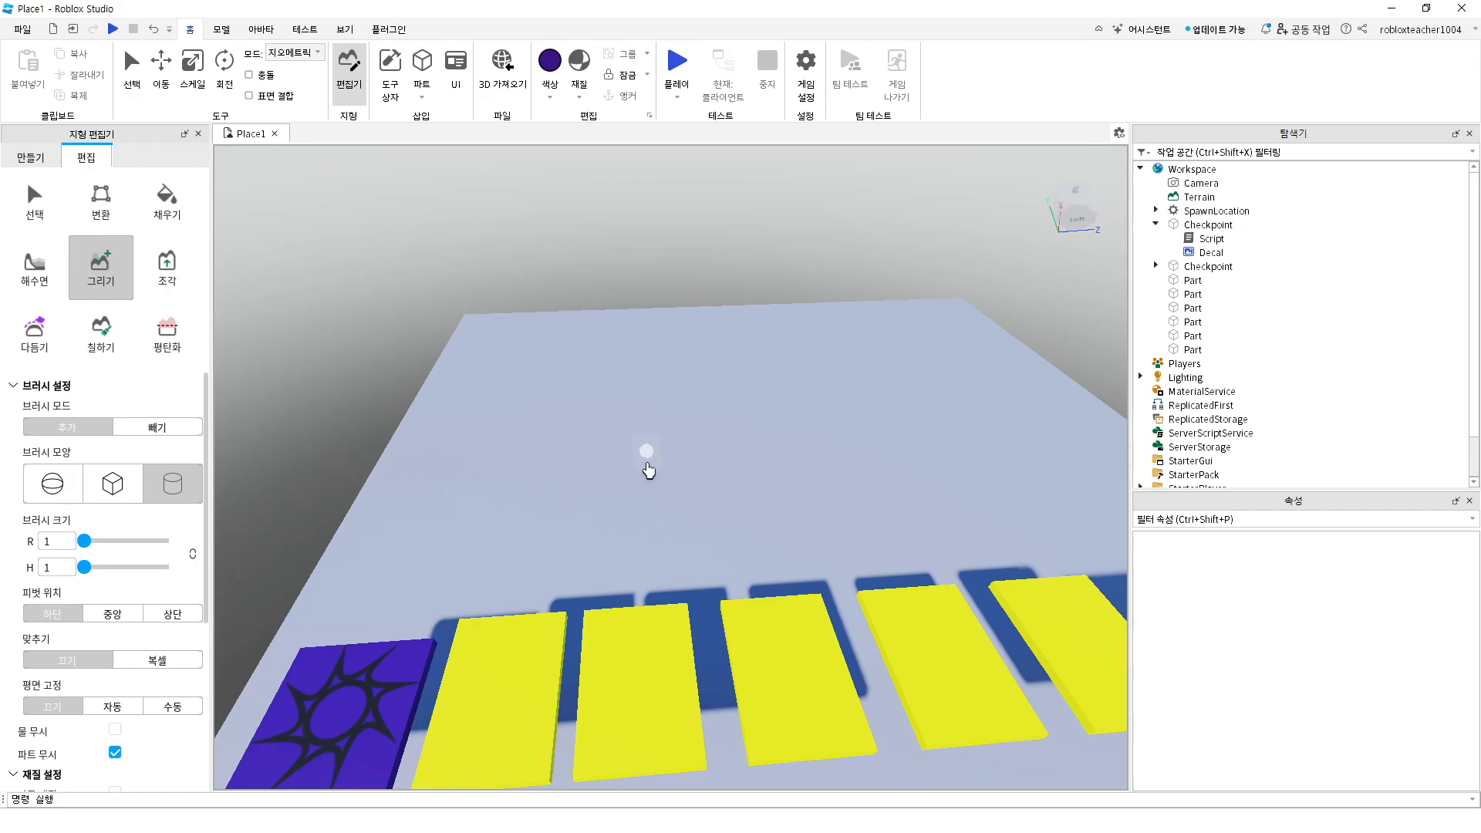
pyautogui.scroll(-5, 648, 470)
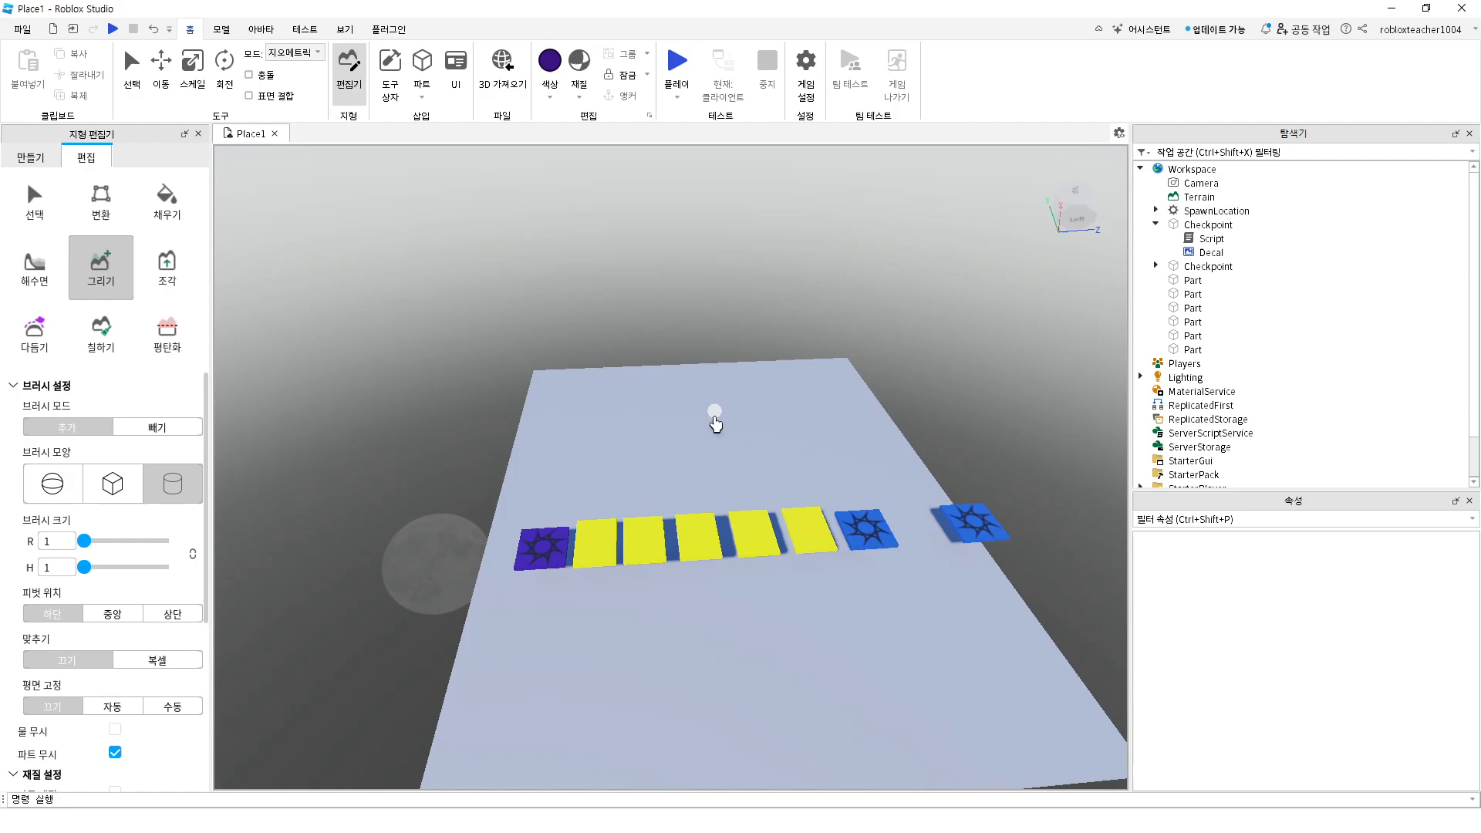
# Switch to the sphere brush, choose the grass material, and paint a grass strip behind the spawn location and yellow steps
pyautogui.click(51, 484)
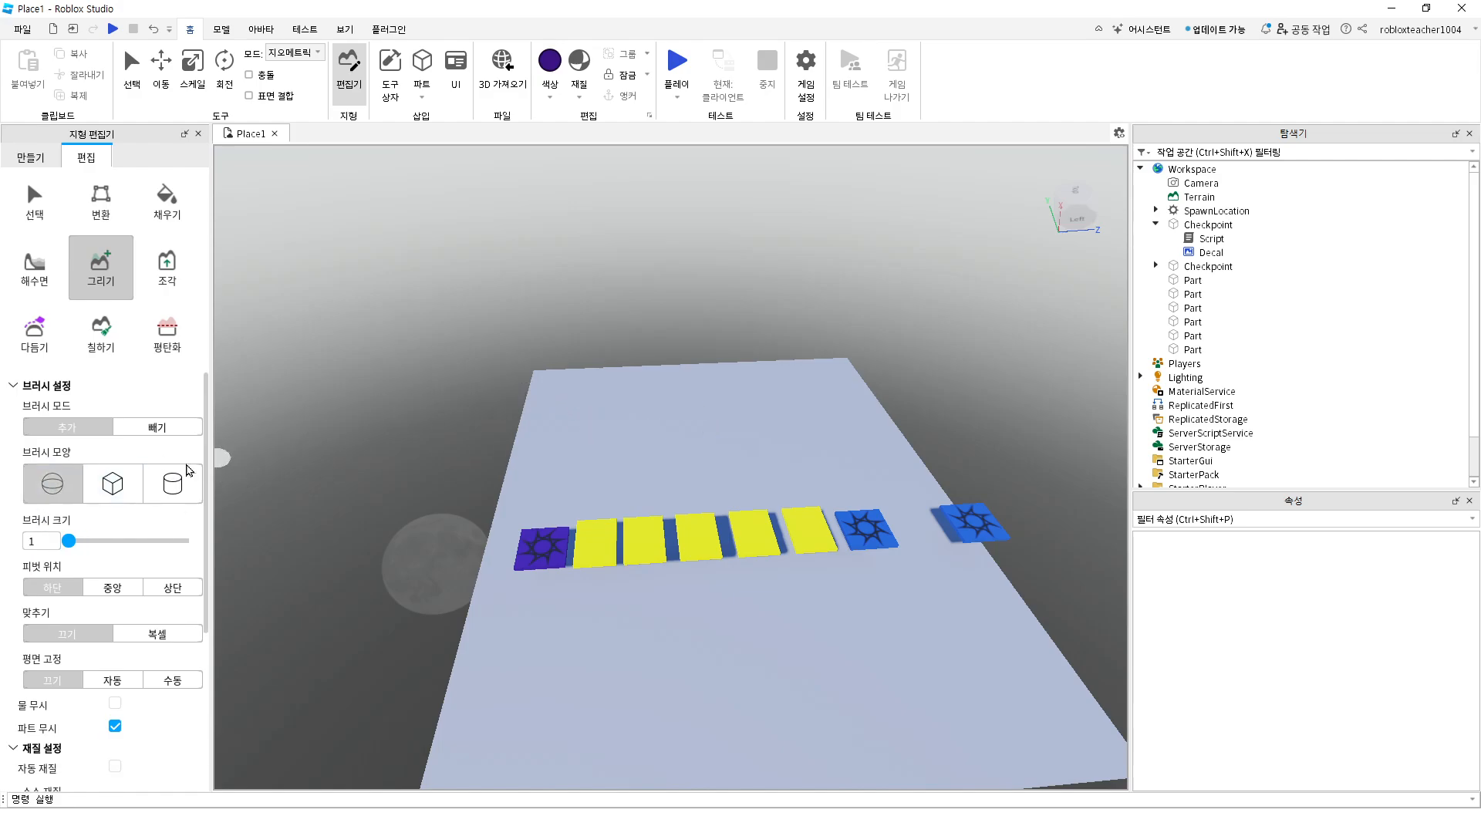
pyautogui.scroll(-3, 185, 529)
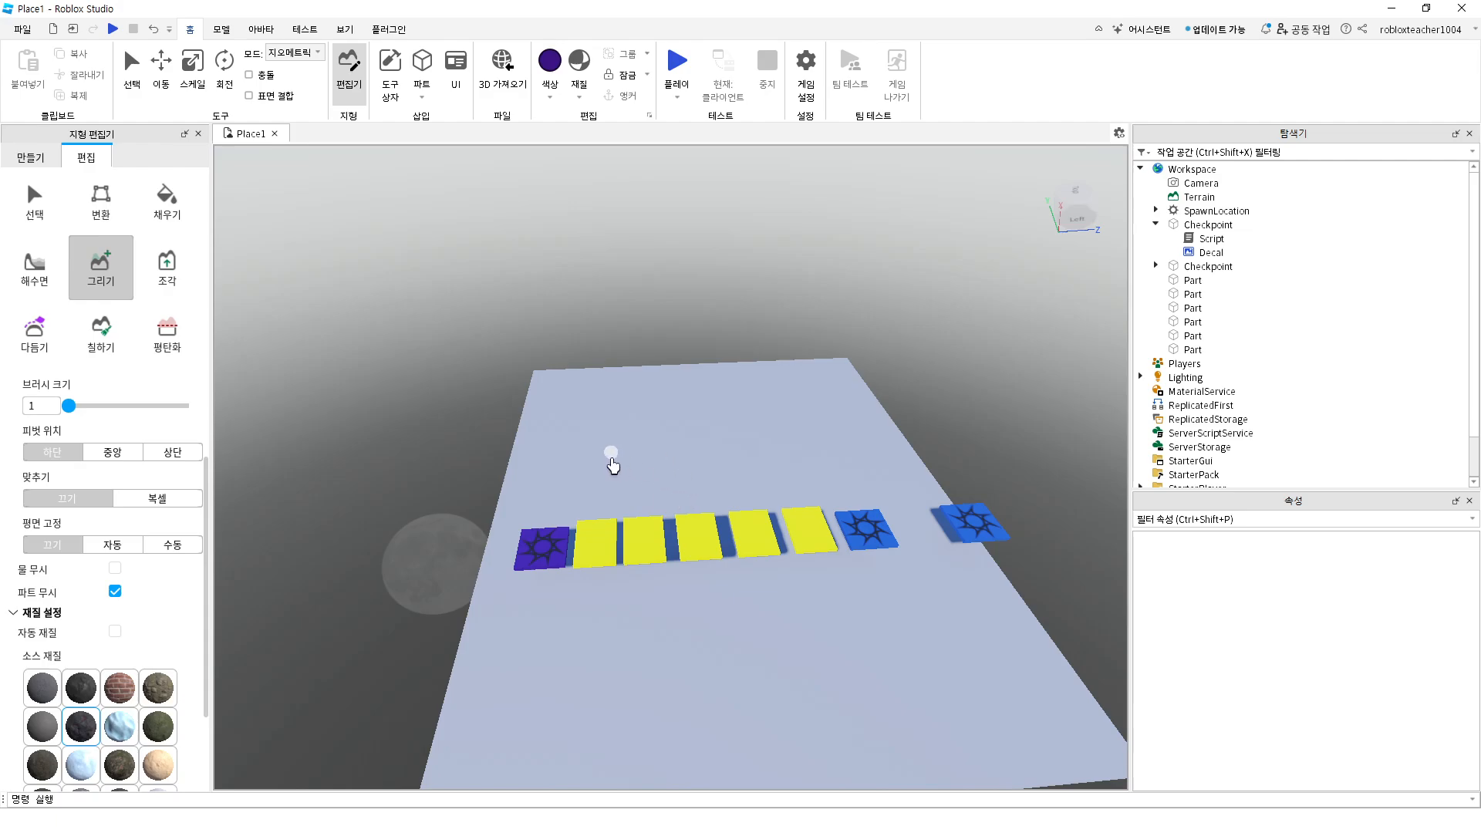
pyautogui.click(158, 726)
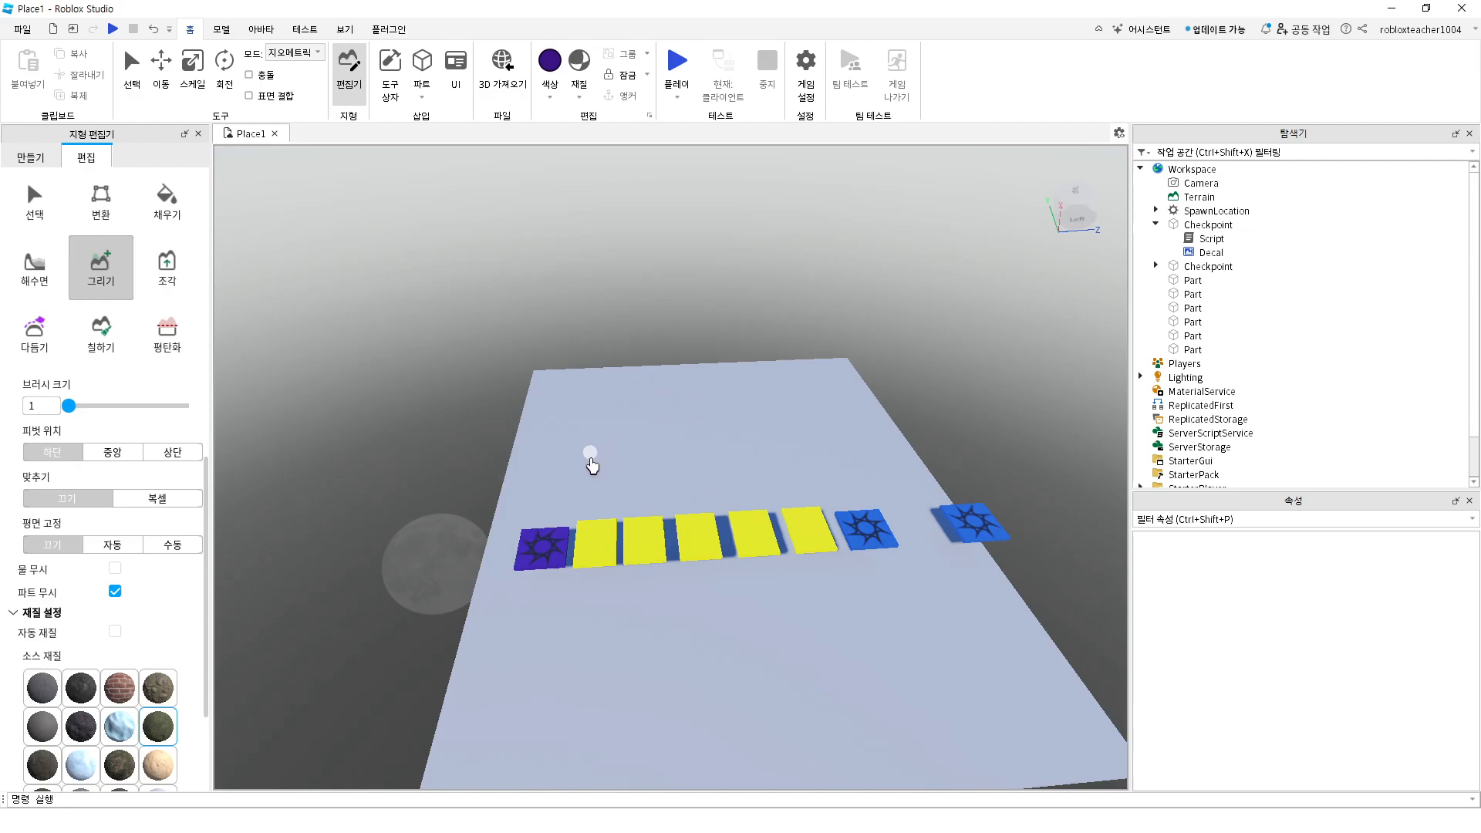
pyautogui.moveTo(591, 463)
pyautogui.mouseDown()
pyautogui.moveTo(613, 437)
pyautogui.moveTo(644, 463)
pyautogui.mouseUp()
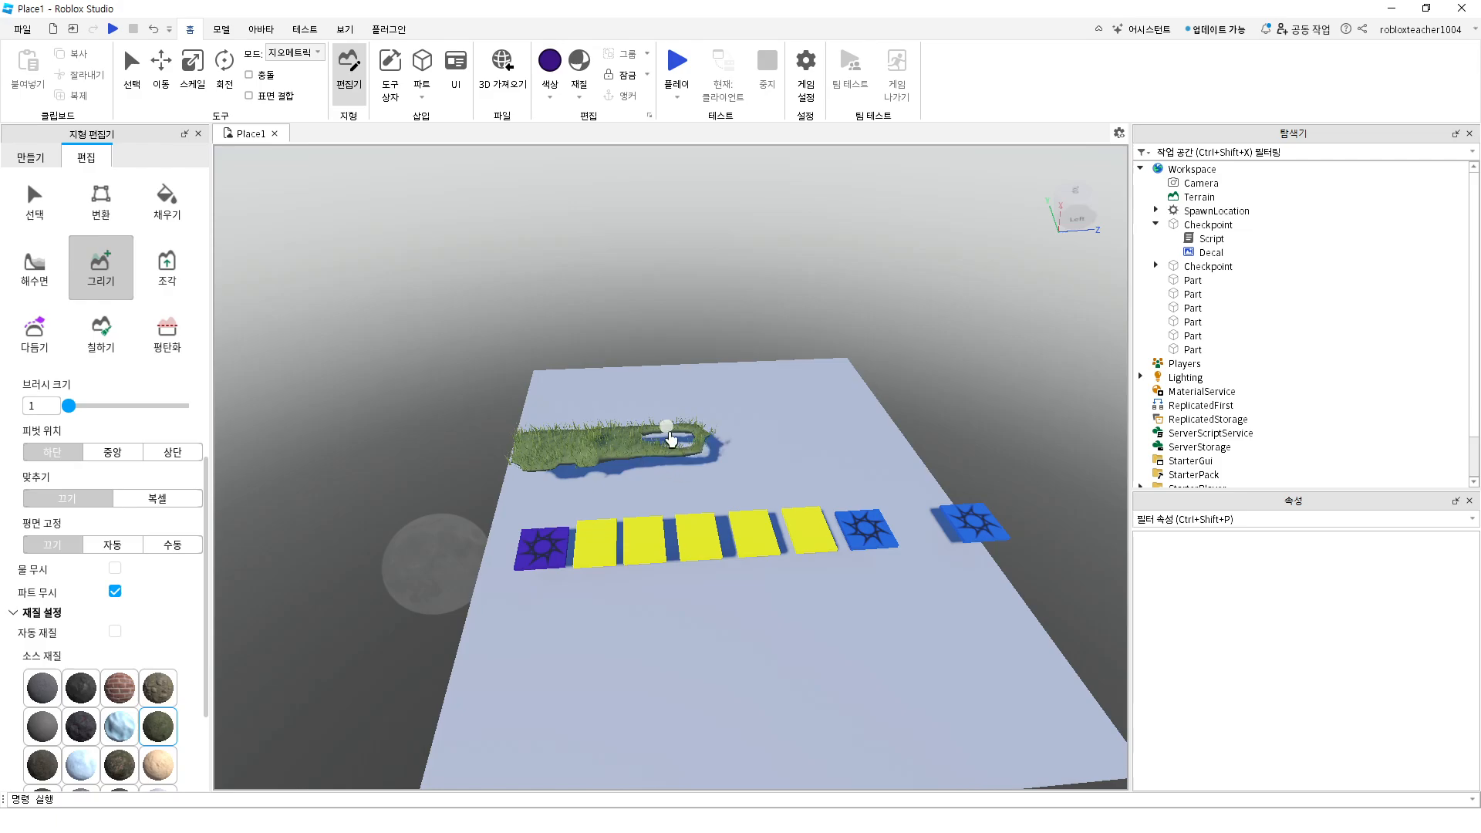
pyautogui.moveTo(670, 439)
pyautogui.mouseDown()
pyautogui.moveTo(751, 441)
pyautogui.moveTo(726, 457)
pyautogui.mouseUp()
pyautogui.moveTo(632, 500)
pyautogui.mouseDown(button='middle')
pyautogui.moveTo(655, 489)
pyautogui.moveTo(731, 346)
pyautogui.moveTo(737, 473)
pyautogui.moveTo(665, 529)
pyautogui.mouseUp(button='middle')
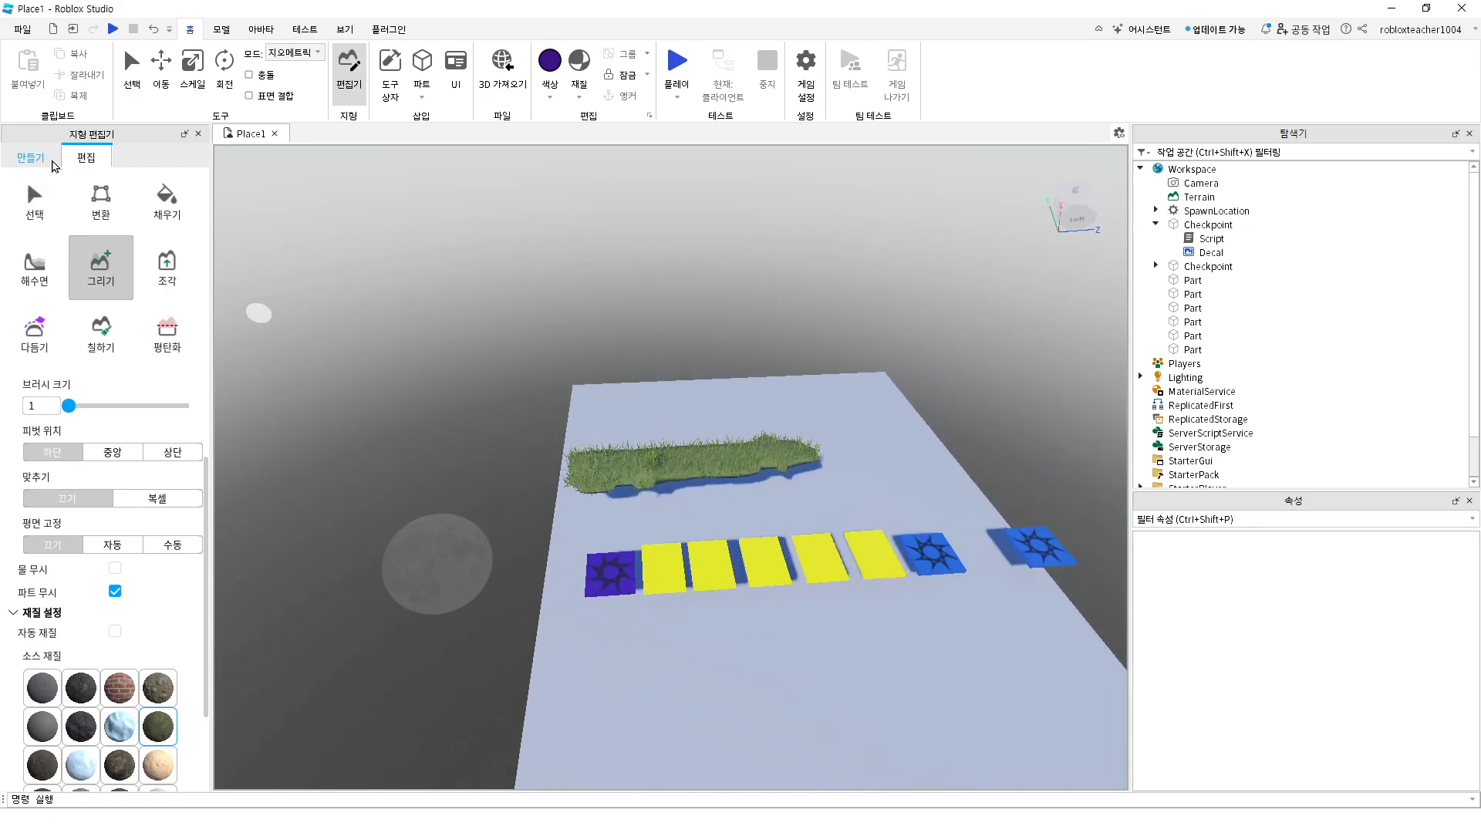
# Try the terrain Transform and Select tools on a region behind the grass strip, then look at the terrain clearing option
pyautogui.click(98, 203)
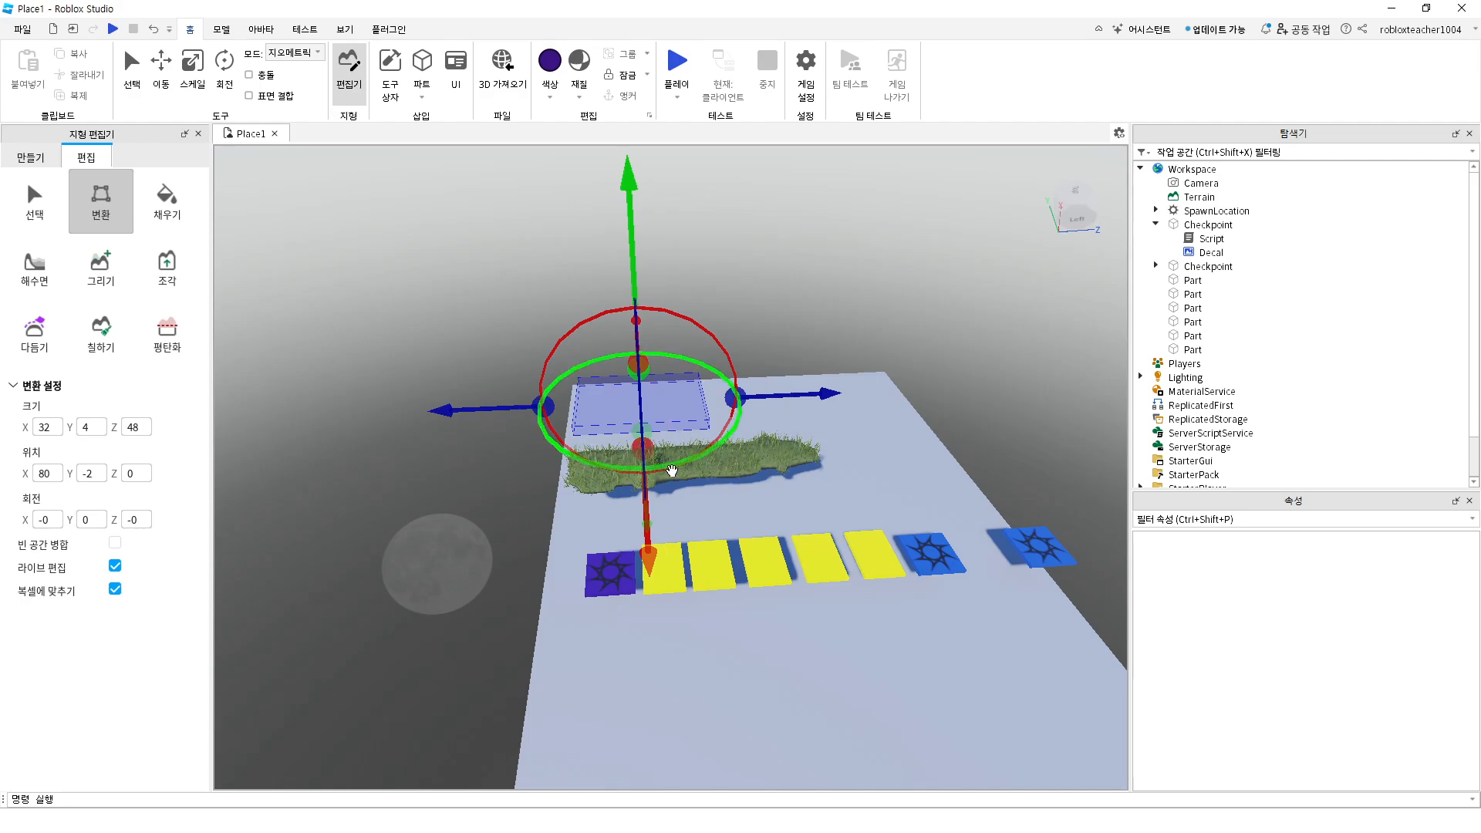
pyautogui.moveTo(654, 524); pyautogui.dragTo(656, 541)
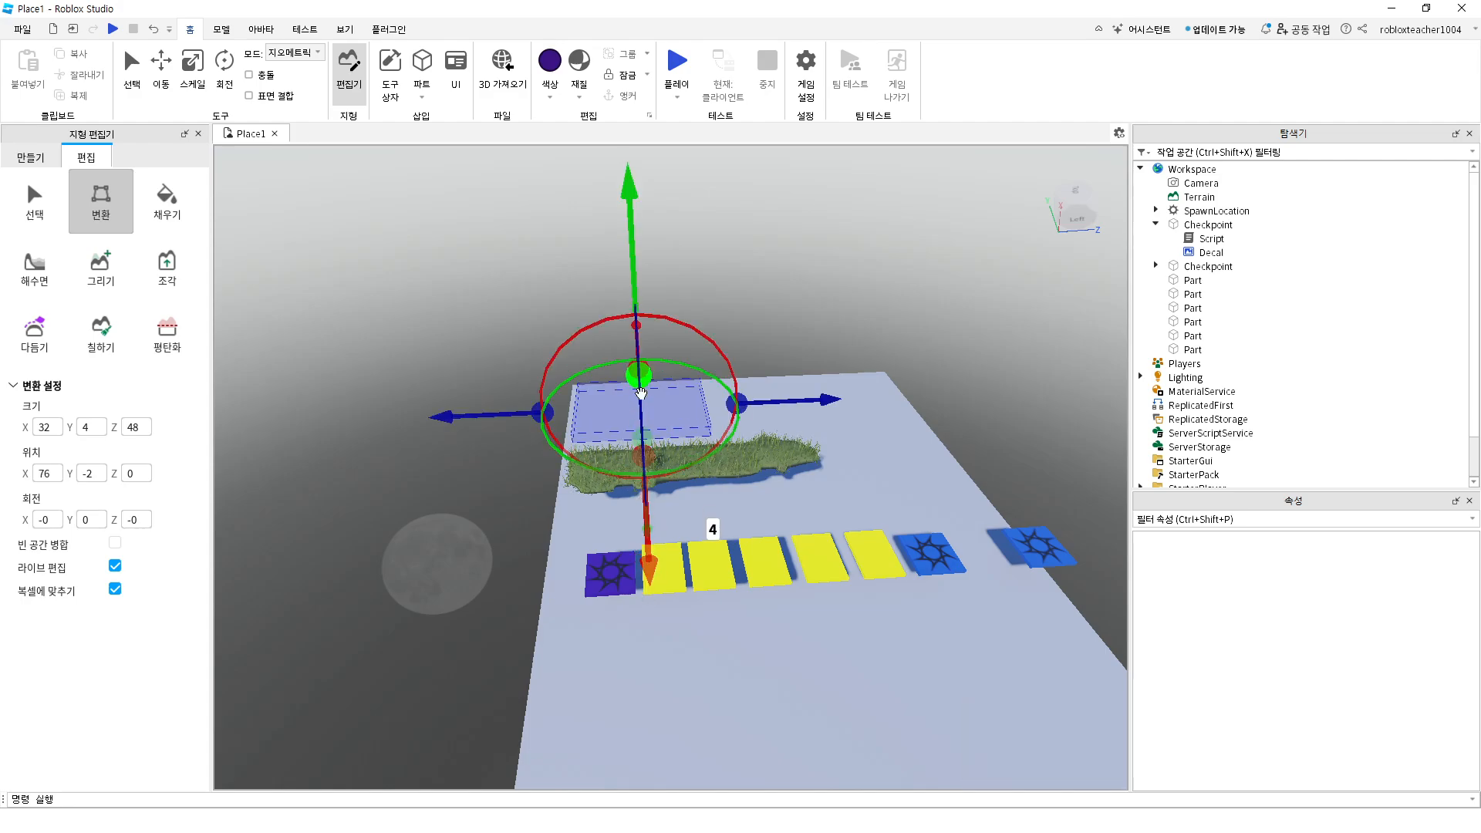
pyautogui.click(35, 199)
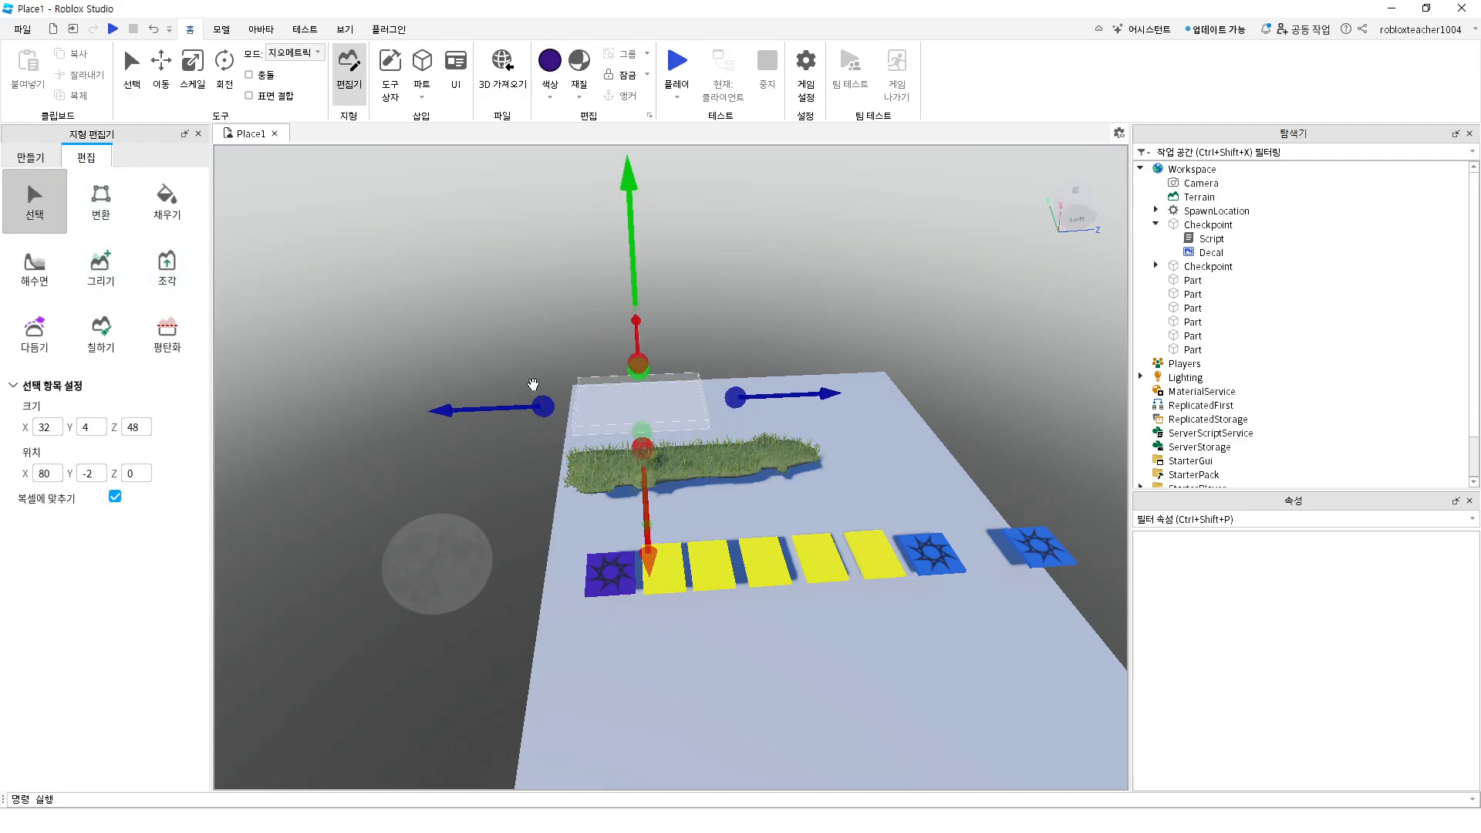
pyautogui.moveTo(625, 408); pyautogui.dragTo(588, 403)
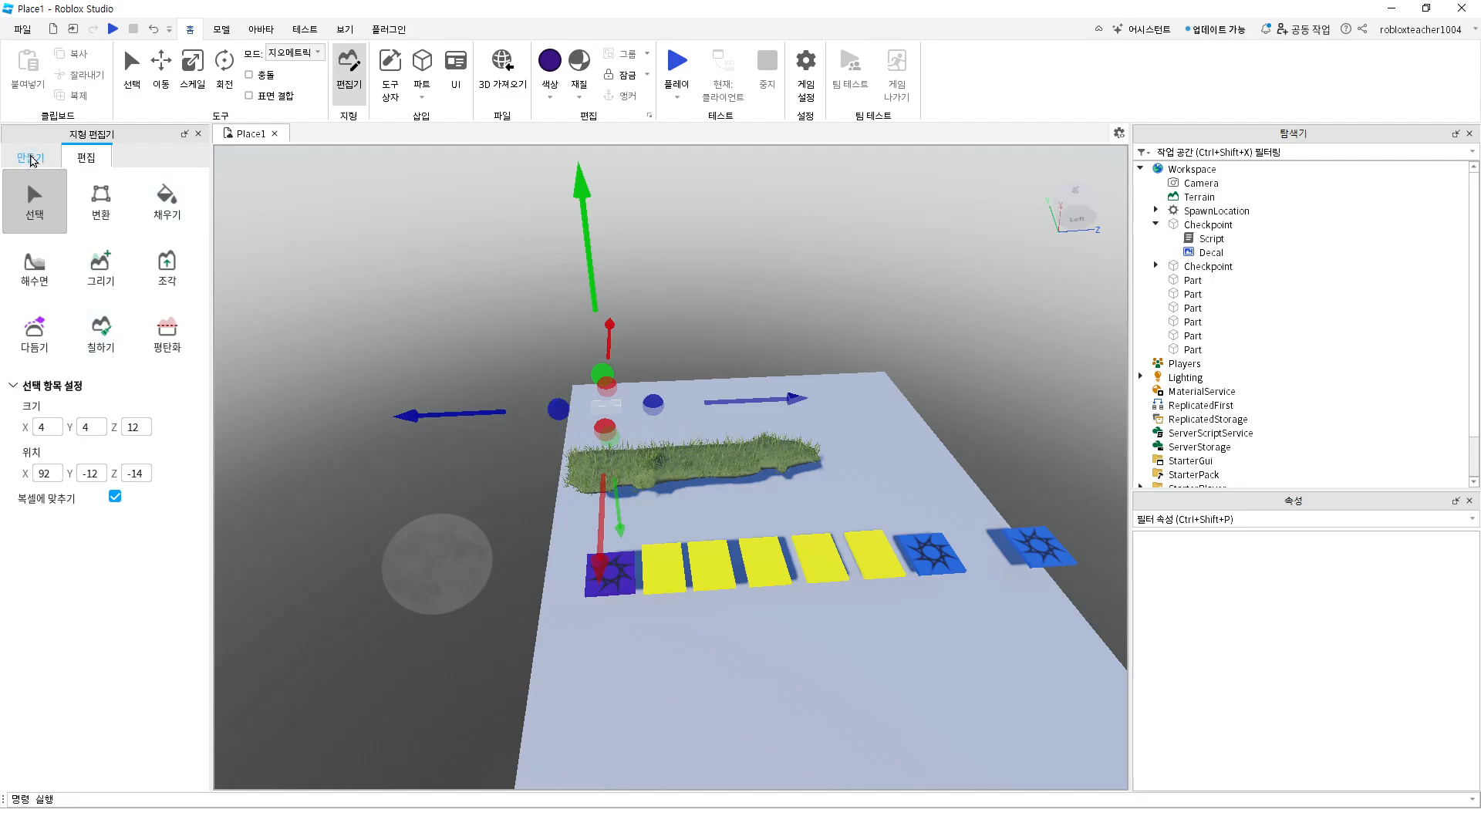
pyautogui.click(31, 157)
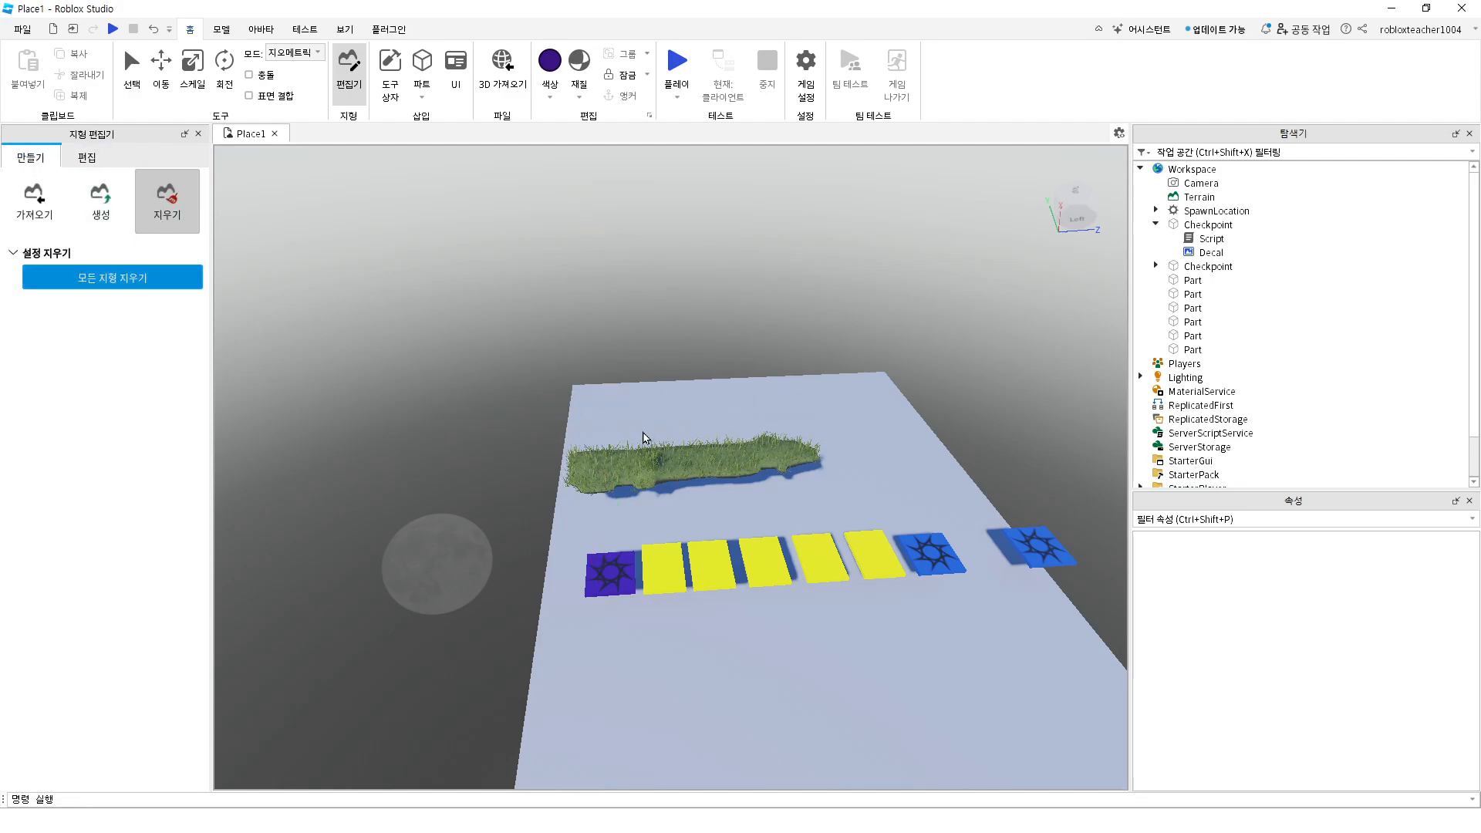
pyautogui.click(86, 157)
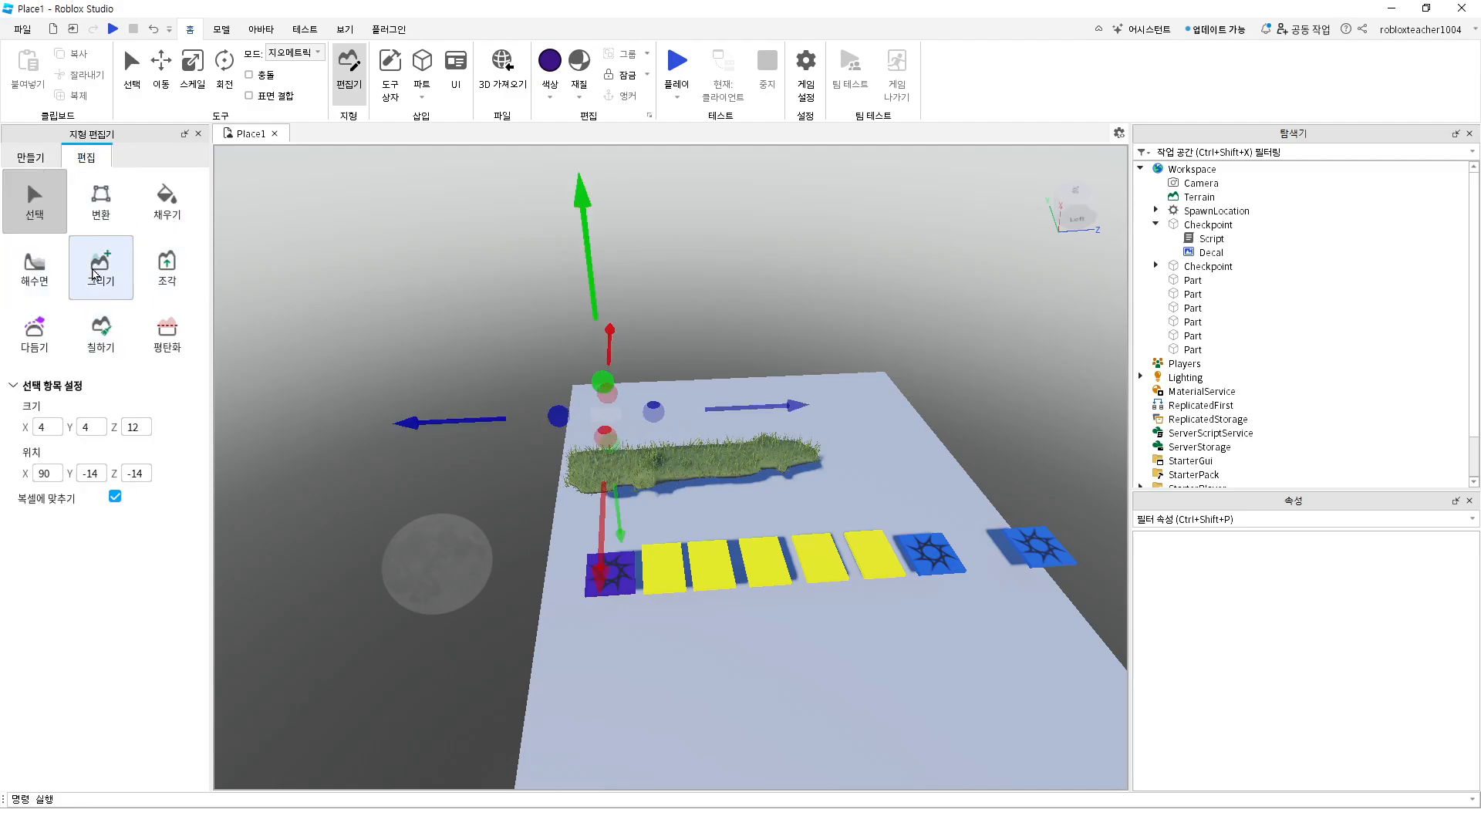
# Widen the grass strip across the floor plate with the Draw tool and outline the plate's far end in grass
pyautogui.click(97, 270)
pyautogui.moveTo(670, 505)
pyautogui.mouseDown()
pyautogui.moveTo(616, 516)
pyautogui.moveTo(643, 488)
pyautogui.moveTo(582, 497)
pyautogui.moveTo(671, 497)
pyautogui.moveTo(582, 517)
pyautogui.moveTo(779, 479)
pyautogui.moveTo(780, 493)
pyautogui.moveTo(854, 497)
pyautogui.moveTo(807, 499)
pyautogui.moveTo(798, 453)
pyautogui.moveTo(897, 442)
pyautogui.moveTo(888, 465)
pyautogui.moveTo(911, 473)
pyautogui.moveTo(895, 477)
pyautogui.moveTo(971, 476)
pyautogui.moveTo(824, 442)
pyautogui.moveTo(717, 450)
pyautogui.mouseUp()
pyautogui.moveTo(606, 461)
pyautogui.mouseDown()
pyautogui.moveTo(761, 431)
pyautogui.moveTo(739, 440)
pyautogui.mouseUp()
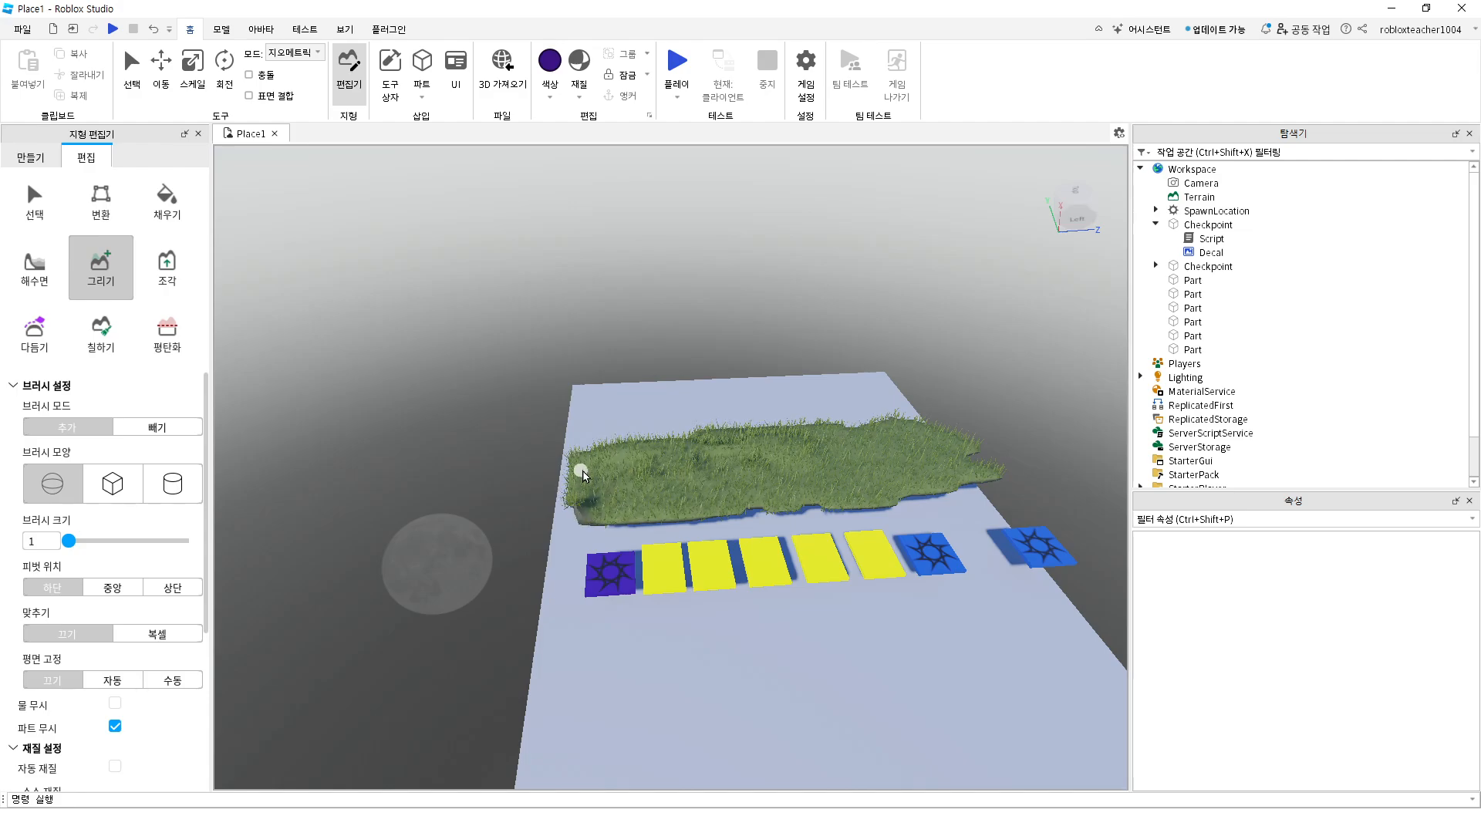
pyautogui.moveTo(581, 473)
pyautogui.mouseDown()
pyautogui.moveTo(599, 390)
pyautogui.moveTo(887, 365)
pyautogui.moveTo(935, 442)
pyautogui.moveTo(896, 377)
pyautogui.moveTo(889, 387)
pyautogui.mouseUp()
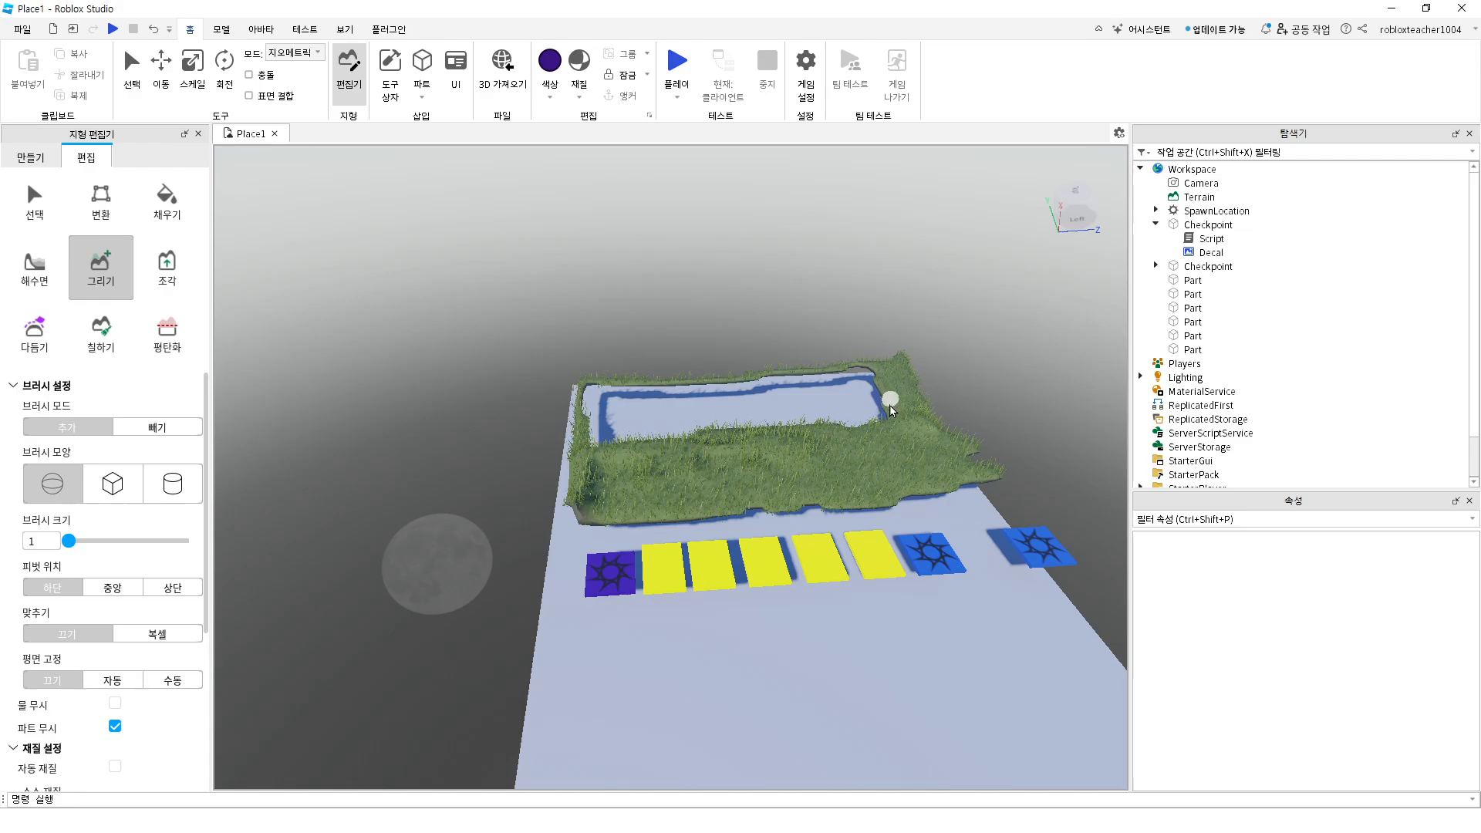
# Try painting grass at brush size 10, reduce the size to 3, and undo the oversized mound
pyautogui.moveTo(71, 543); pyautogui.dragTo(85, 541)
pyautogui.moveTo(835, 468); pyautogui.dragTo(766, 469)
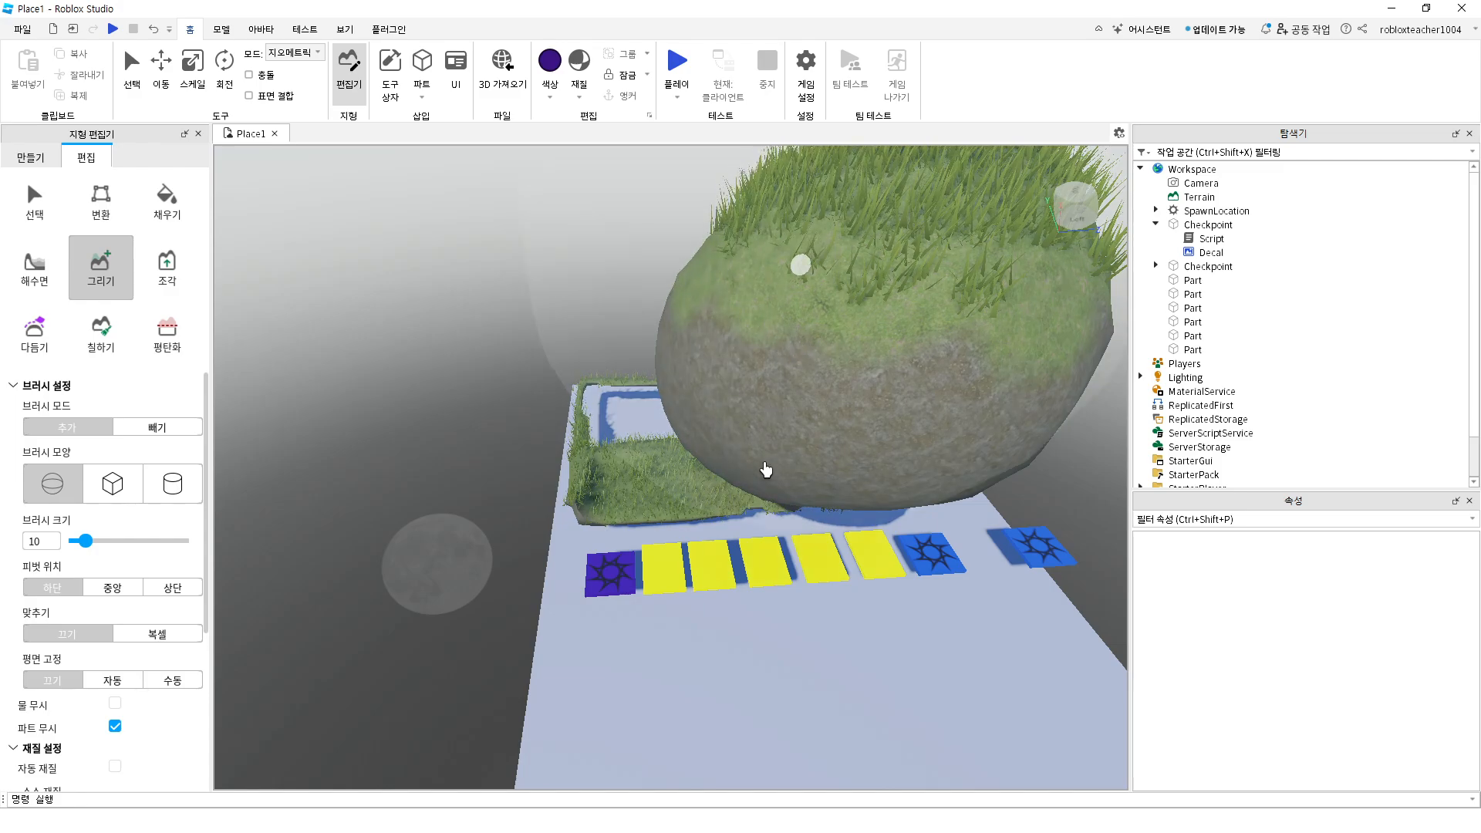
pyautogui.moveTo(839, 399)
pyautogui.mouseDown(button='middle')
pyautogui.moveTo(648, 314)
pyautogui.moveTo(738, 370)
pyautogui.moveTo(745, 393)
pyautogui.mouseUp(button='middle')
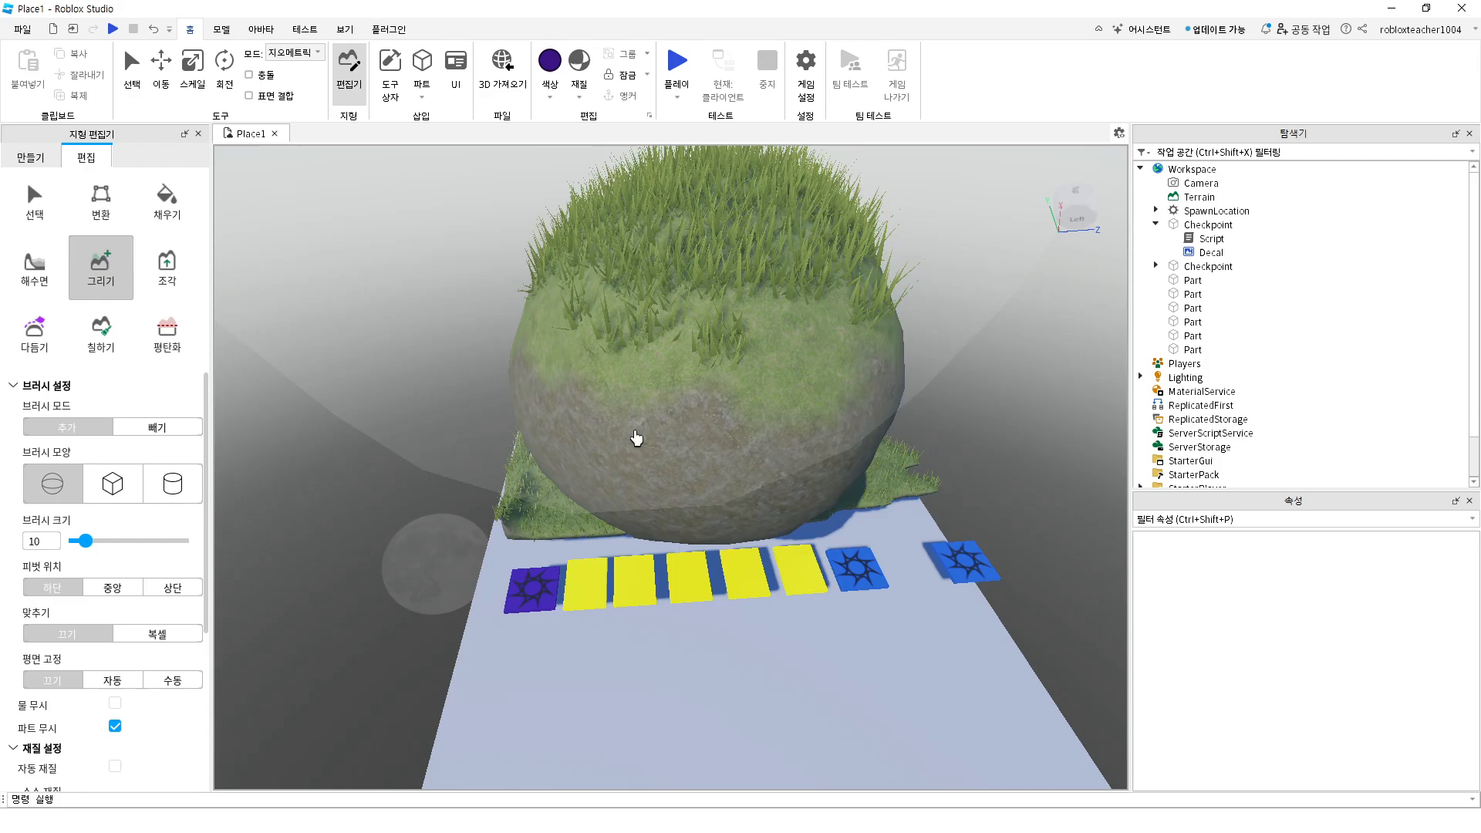
pyautogui.moveTo(86, 541); pyautogui.dragTo(73, 547)
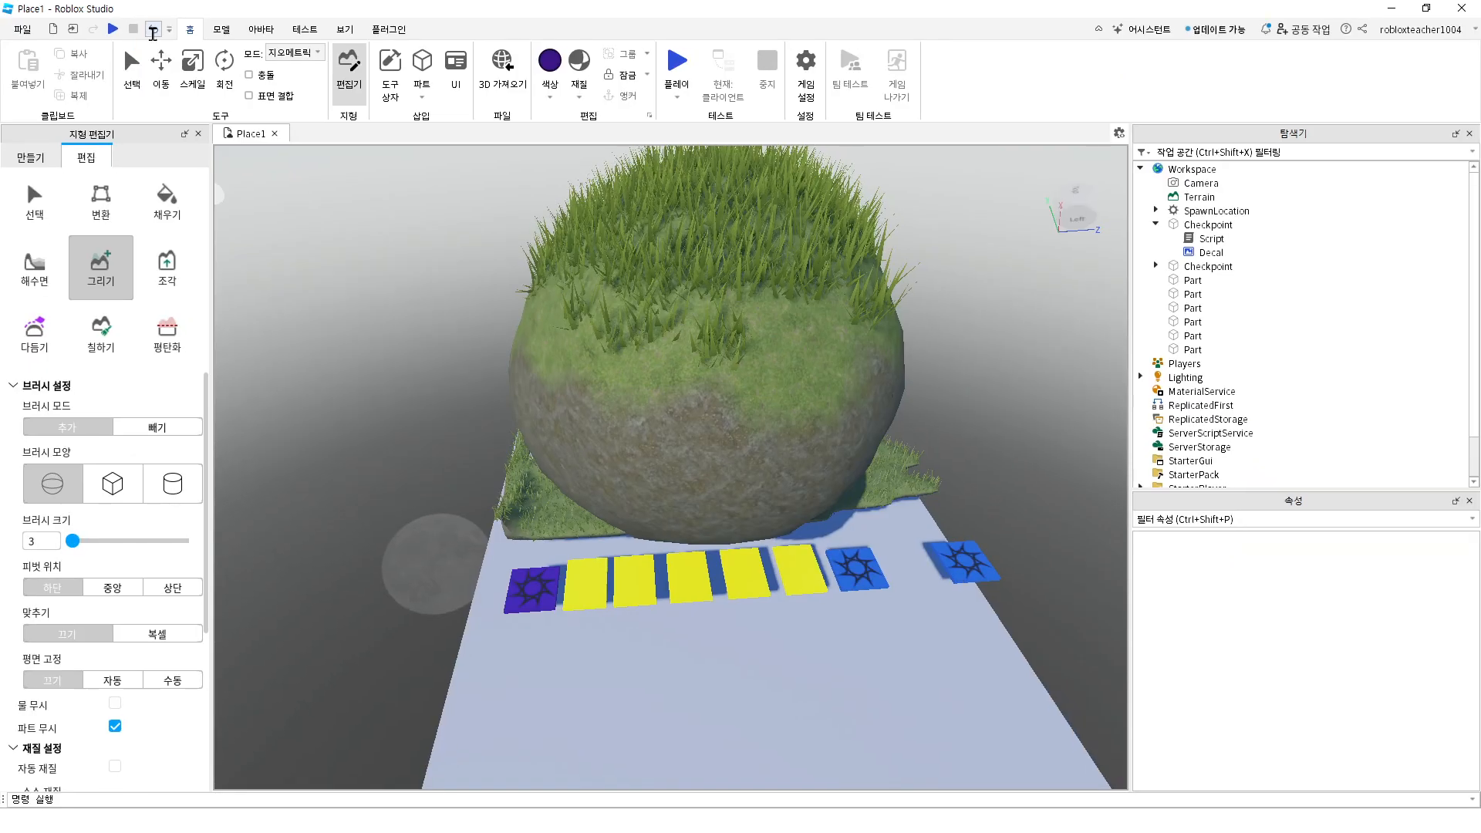
pyautogui.click(178, 58)
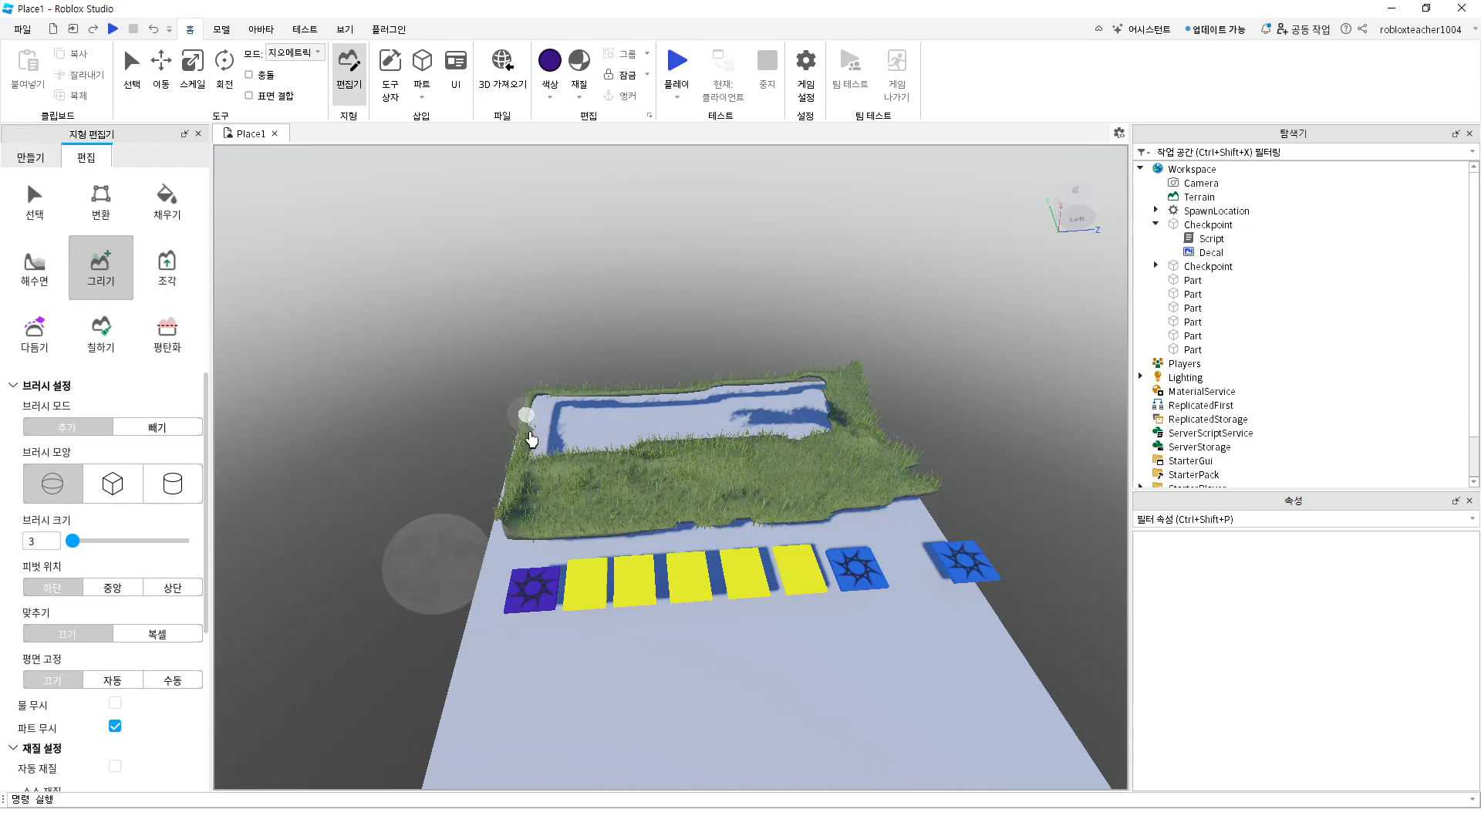
# Set the brush size to 1 and paint grass into the open area at the far end of the plate
pyautogui.click(35, 541)
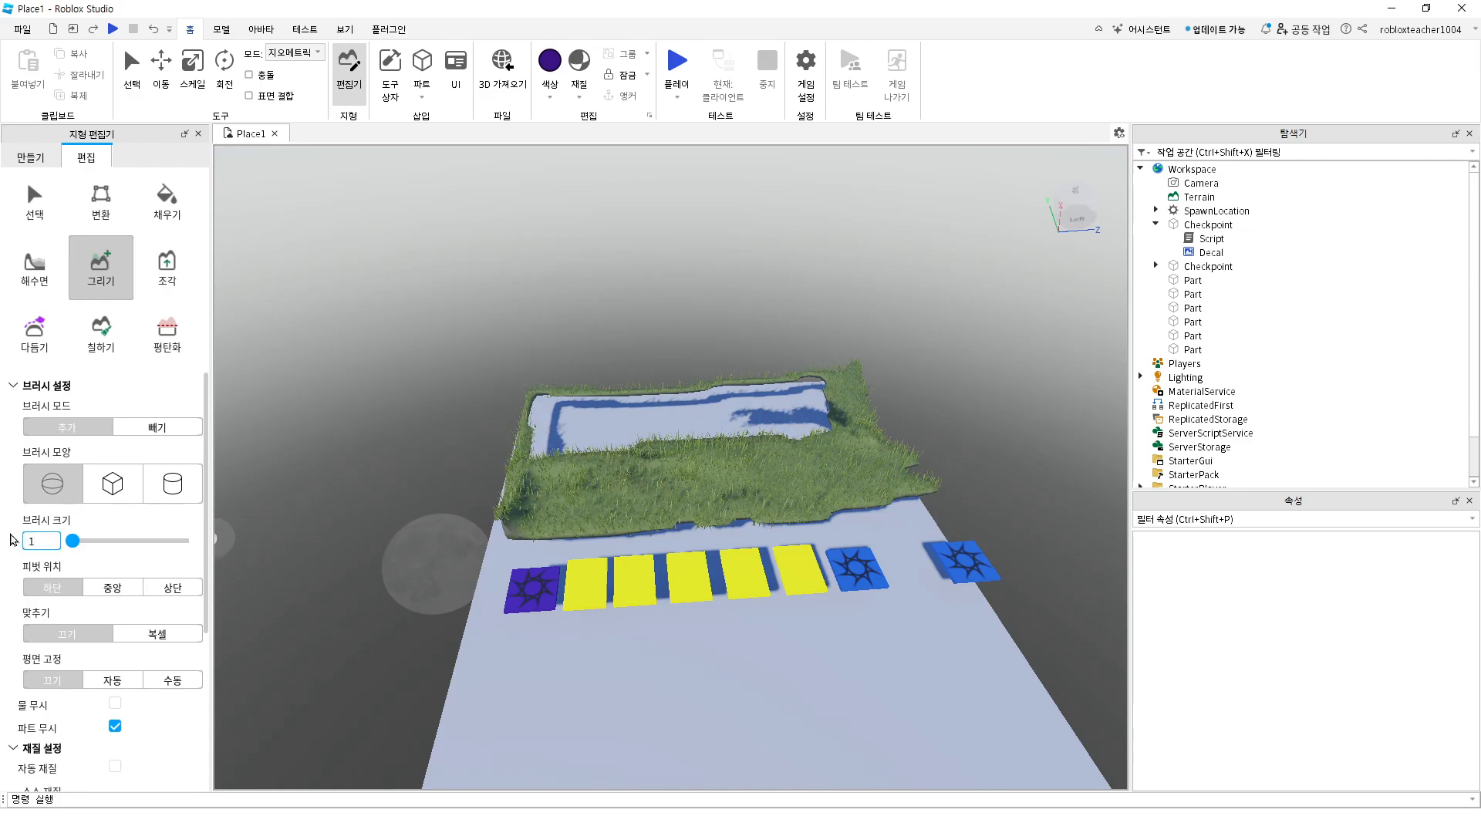
pyautogui.press('Return')
pyautogui.moveTo(621, 437)
pyautogui.mouseDown()
pyautogui.moveTo(713, 438)
pyautogui.moveTo(775, 410)
pyautogui.moveTo(770, 395)
pyautogui.moveTo(848, 417)
pyautogui.moveTo(814, 430)
pyautogui.moveTo(762, 413)
pyautogui.mouseUp()
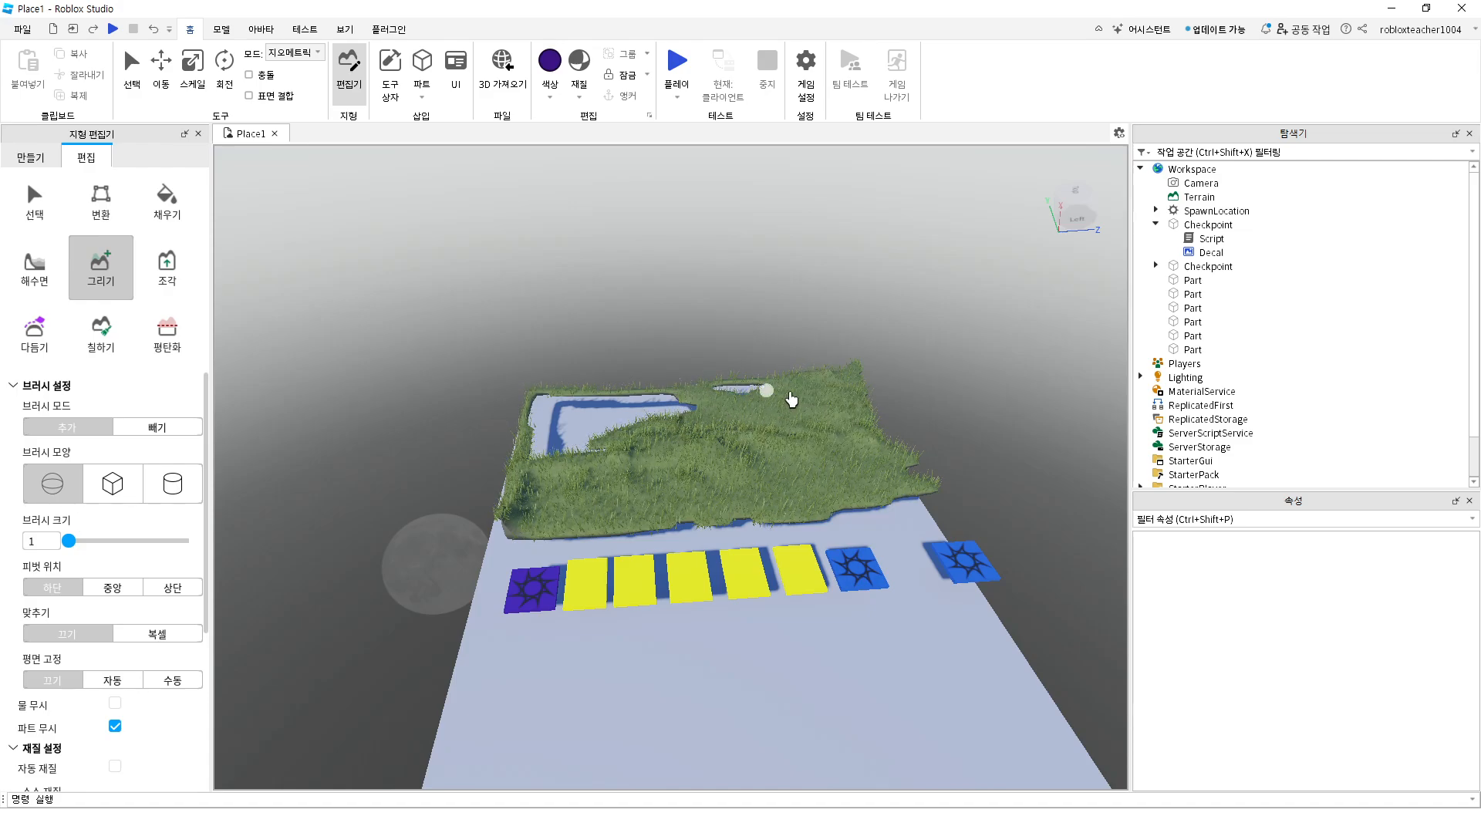
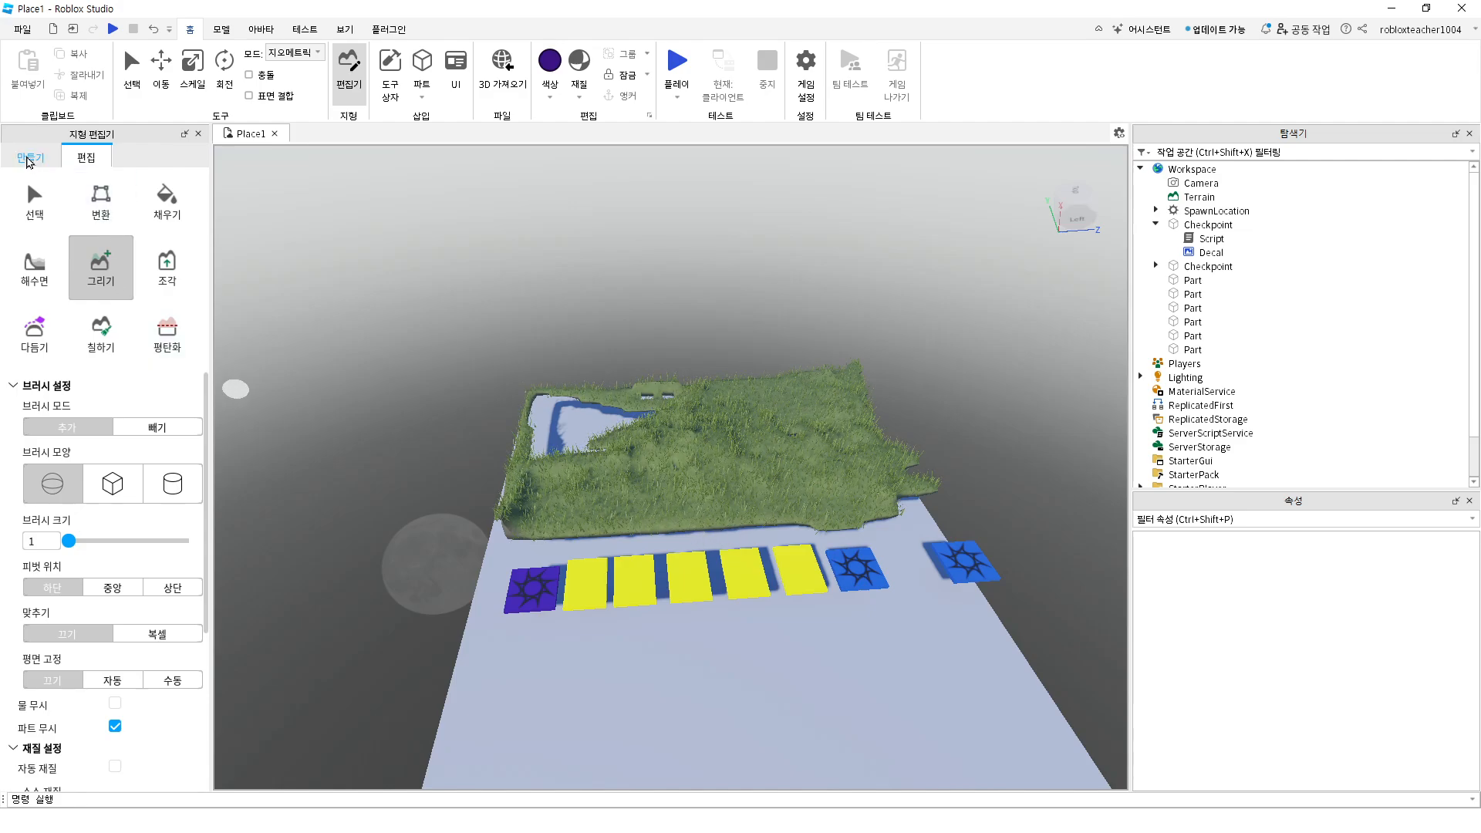
# Erase grass with the brush in Subtract mode at size 64, then clear all remaining terrain
pyautogui.click(154, 428)
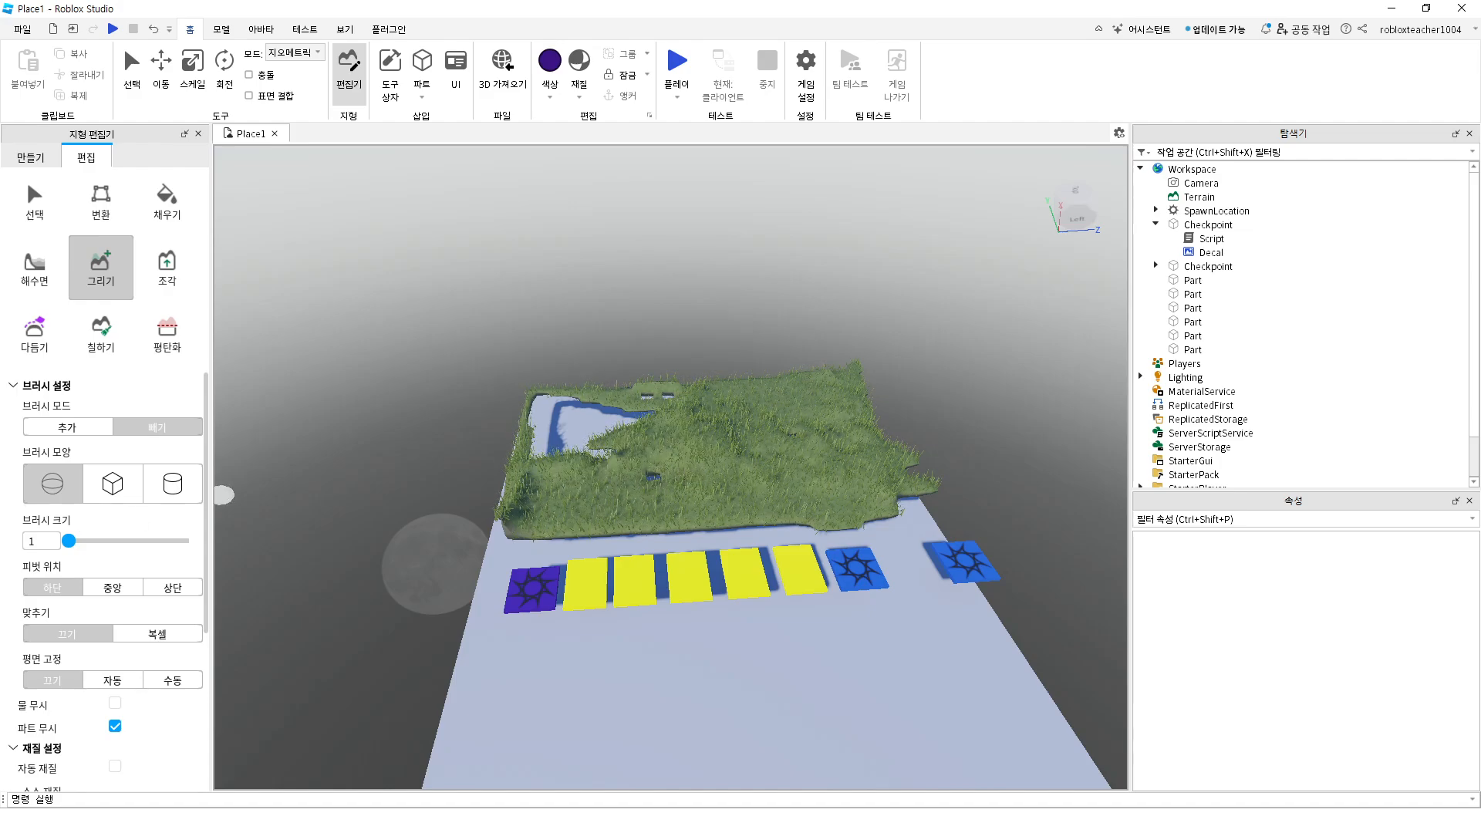
pyautogui.moveTo(71, 543); pyautogui.dragTo(238, 540)
pyautogui.moveTo(711, 493)
pyautogui.mouseDown()
pyautogui.moveTo(817, 486)
pyautogui.moveTo(808, 538)
pyautogui.moveTo(711, 483)
pyautogui.moveTo(703, 399)
pyautogui.moveTo(648, 403)
pyautogui.moveTo(599, 430)
pyautogui.moveTo(615, 499)
pyautogui.mouseUp()
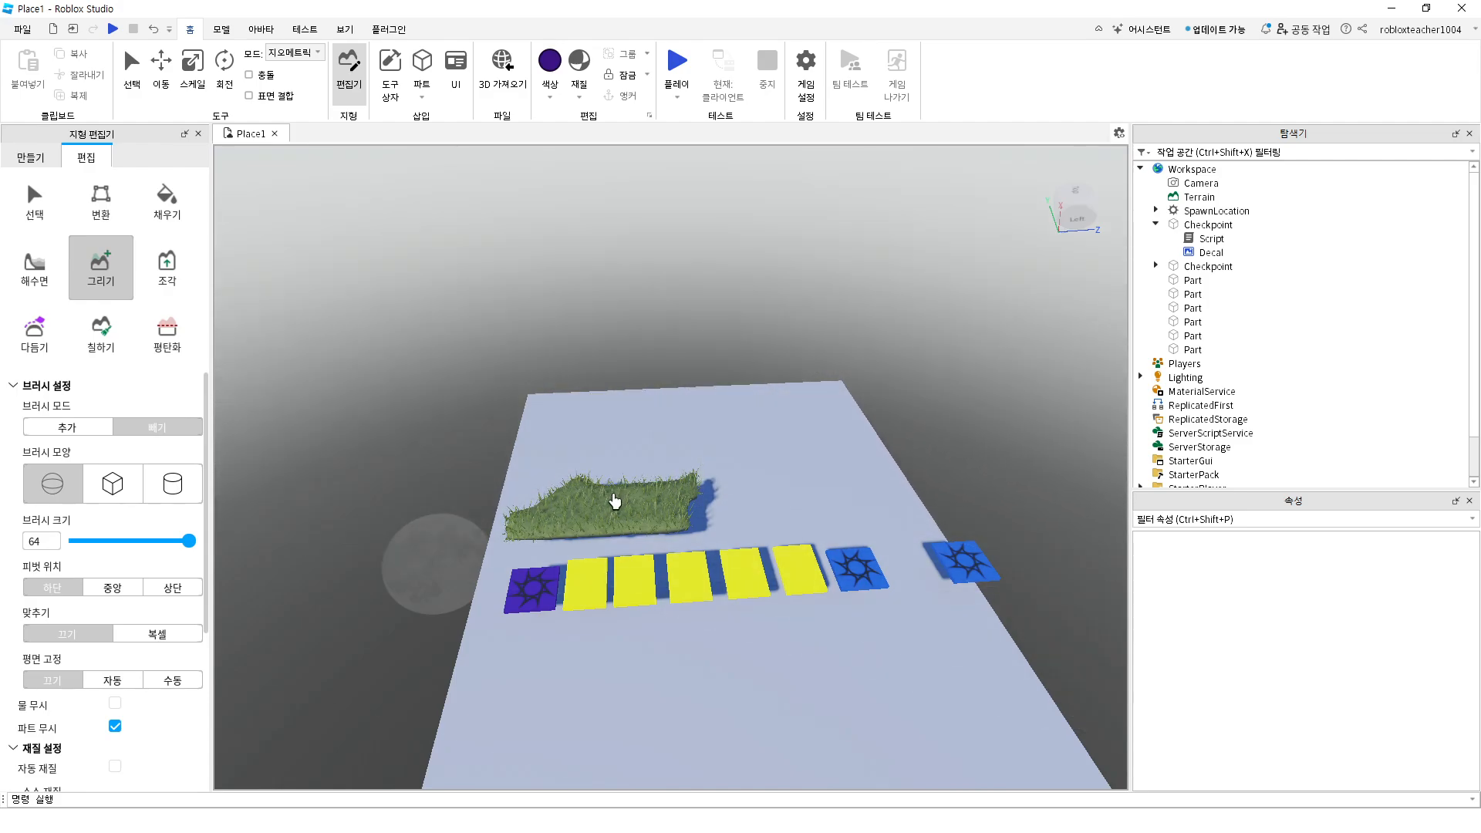
pyautogui.click(32, 158)
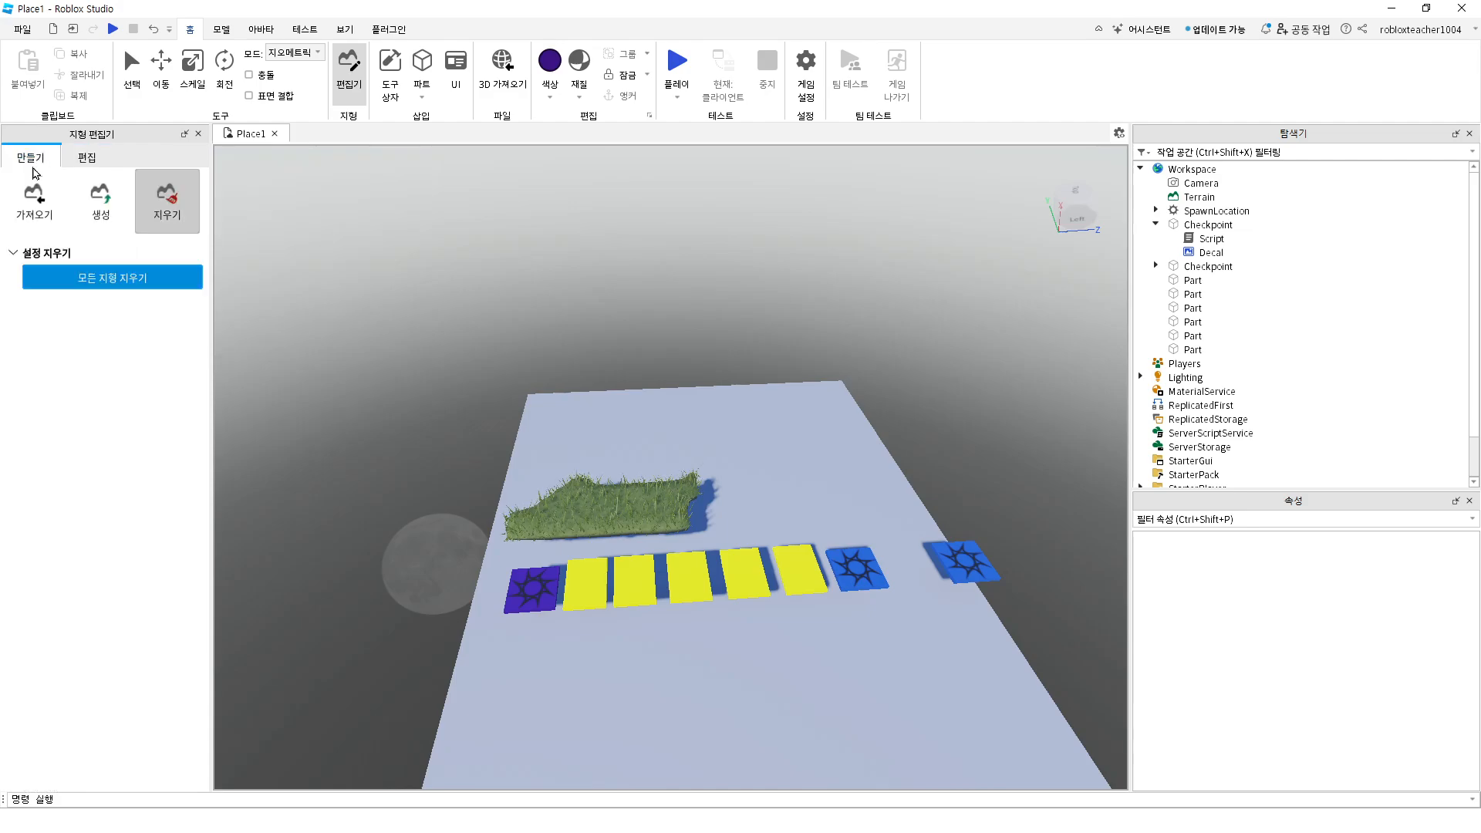
pyautogui.click(85, 285)
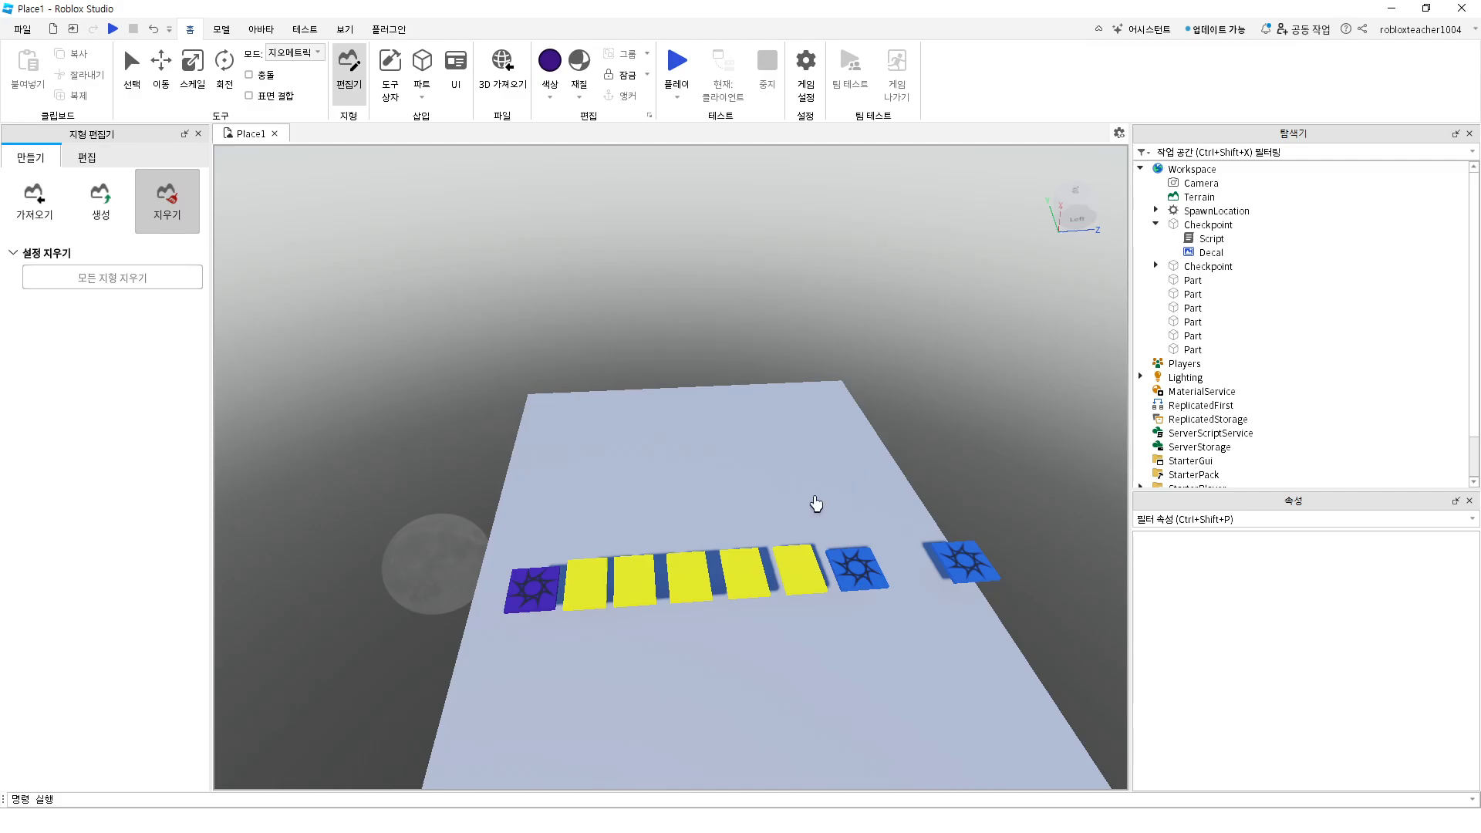
# Return to the Draw tool, switch the brush to Add mode, and reduce its size to 1
pyautogui.click(91, 158)
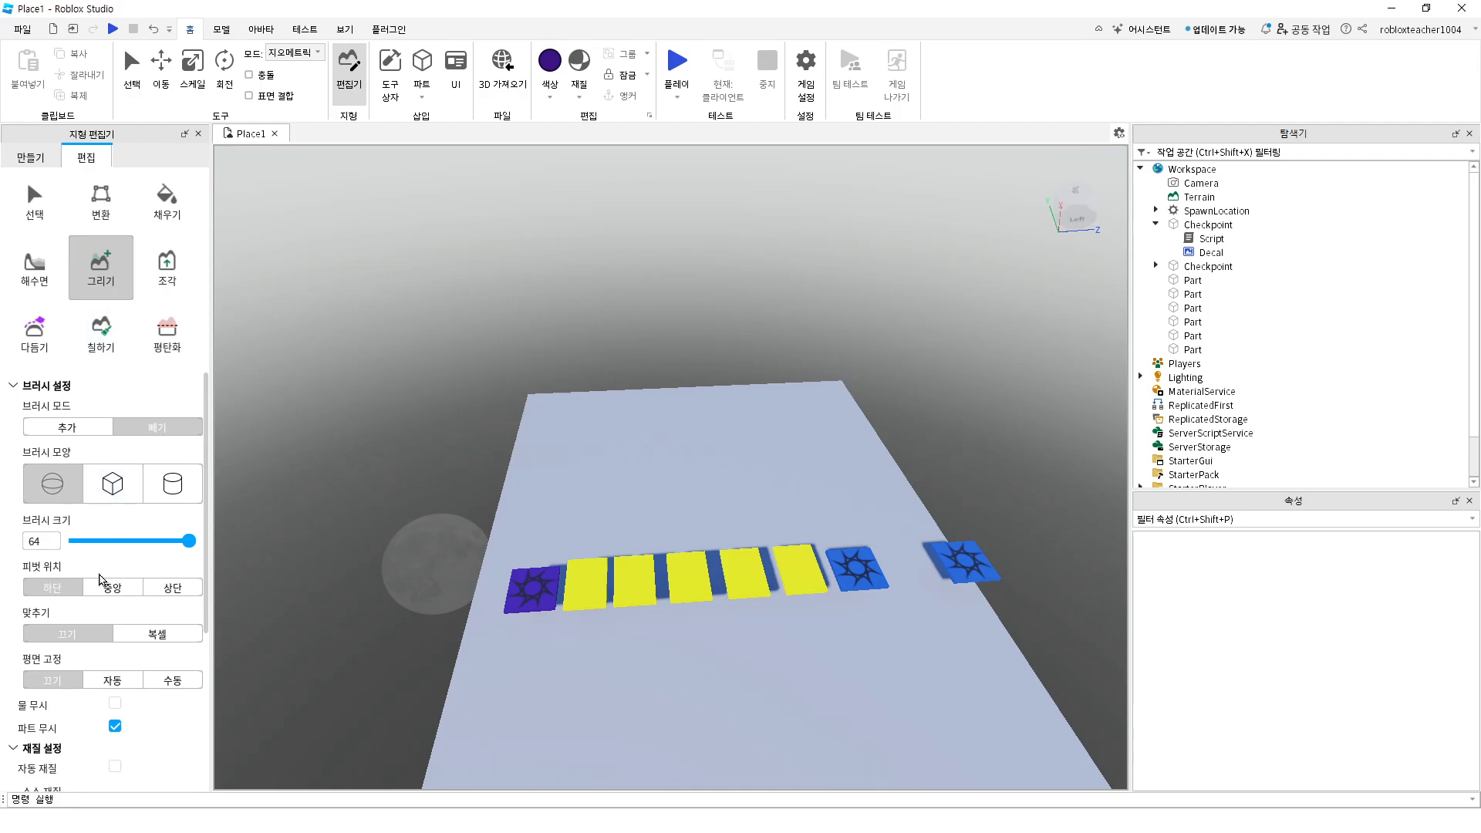
pyautogui.moveTo(189, 547)
pyautogui.mouseDown()
pyautogui.moveTo(77, 546)
pyautogui.moveTo(215, 548)
pyautogui.mouseUp()
pyautogui.click(81, 427)
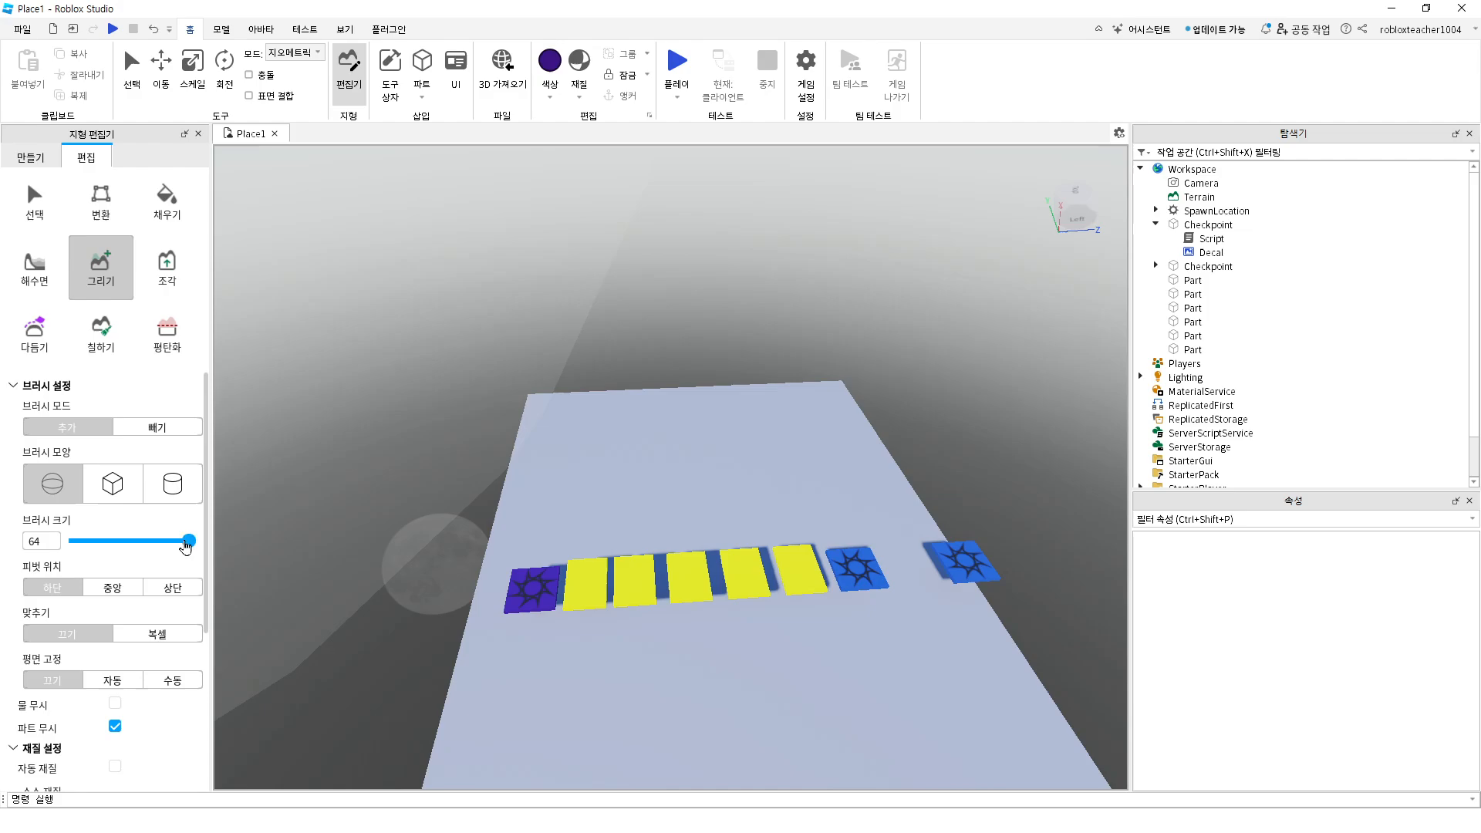
pyautogui.moveTo(186, 543); pyautogui.dragTo(76, 545)
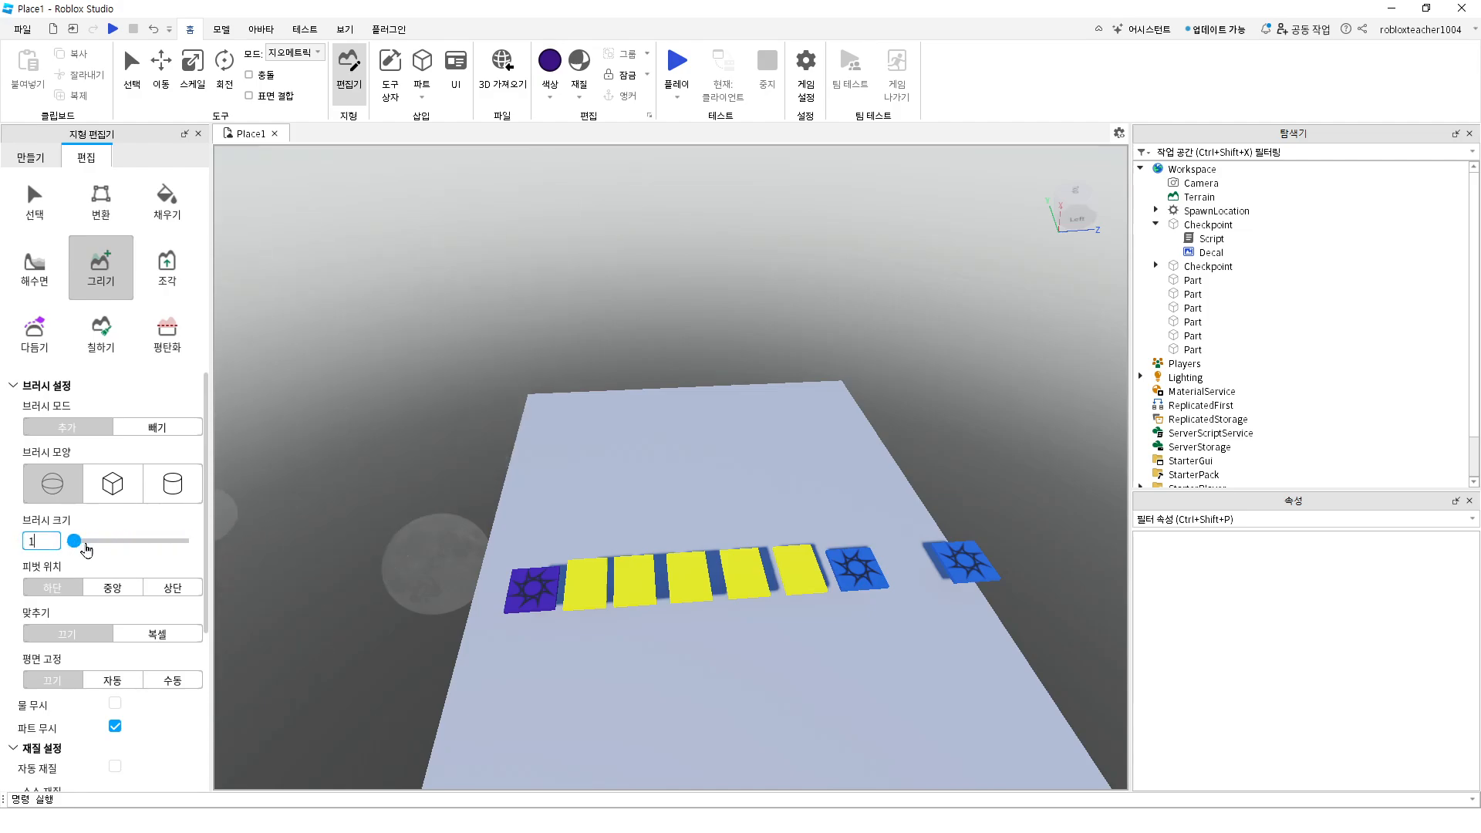
# Set the brush pivot to Center and paint a strip of grass on the plate in front of the spawn location
pyautogui.click(108, 558)
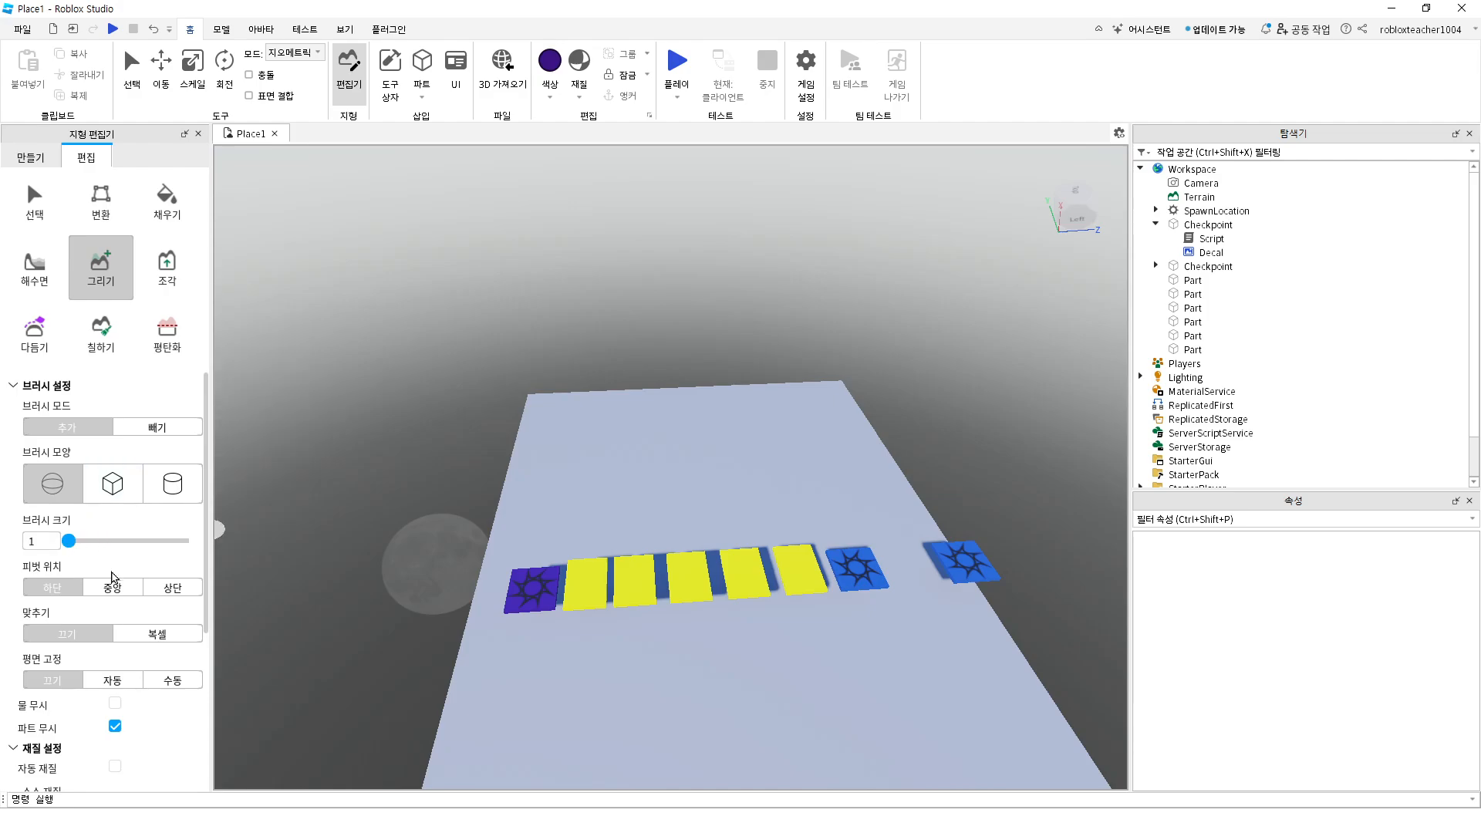
pyautogui.scroll(-3, 112, 577)
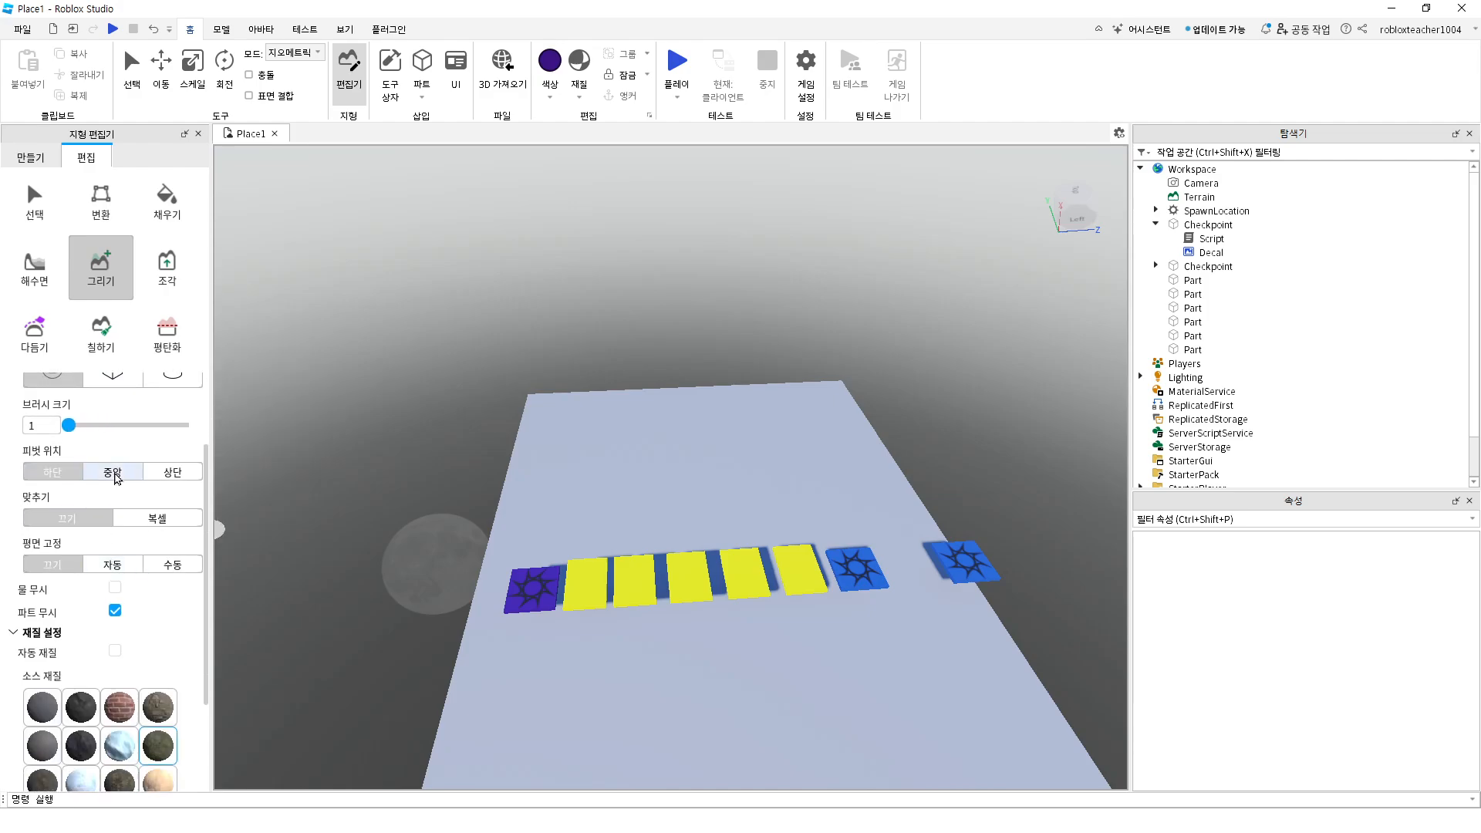
pyautogui.click(114, 476)
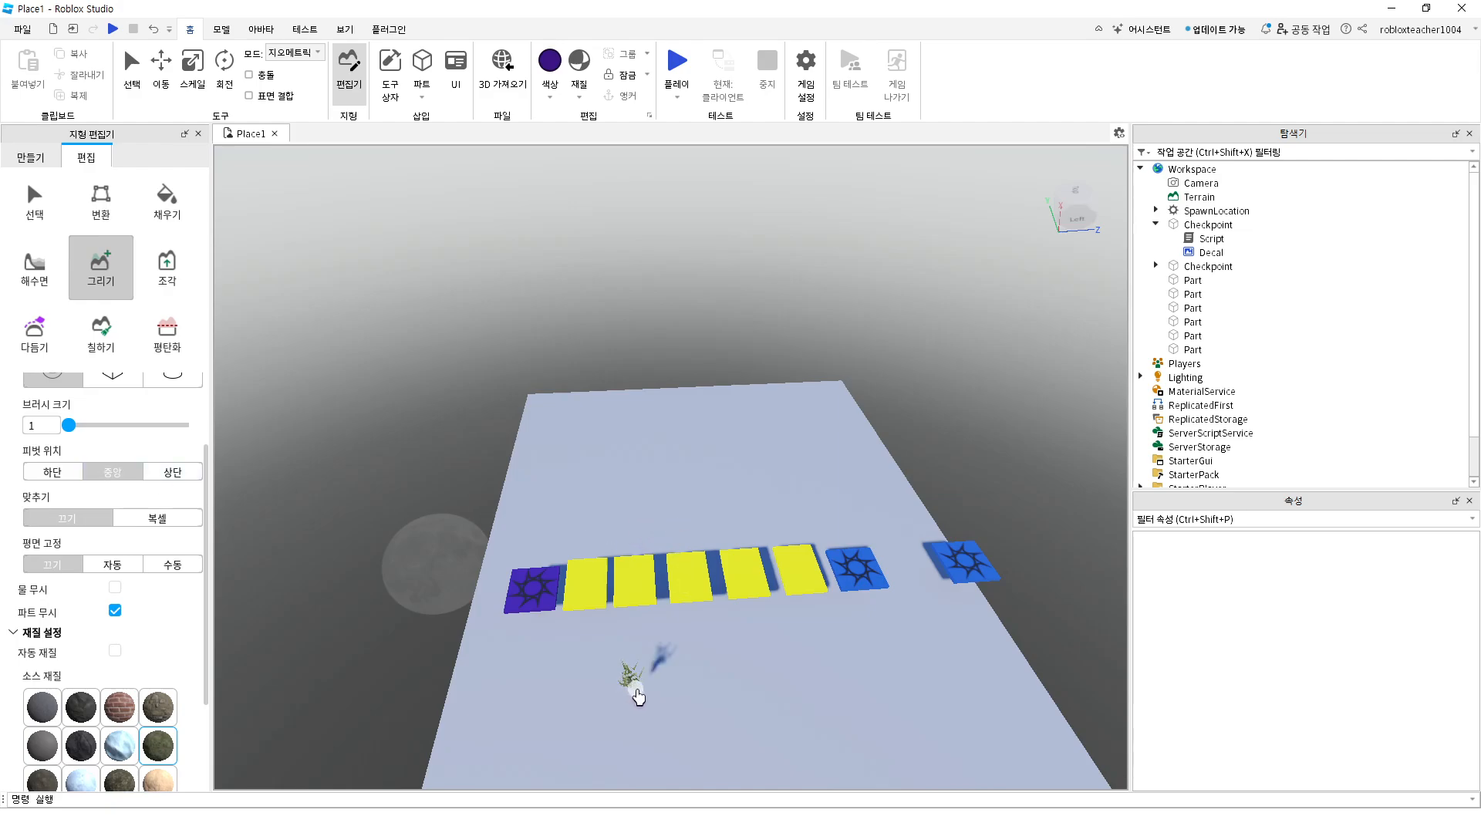
pyautogui.click(629, 679)
pyautogui.moveTo(630, 672)
pyautogui.mouseDown()
pyautogui.moveTo(557, 704)
pyautogui.moveTo(588, 683)
pyautogui.moveTo(516, 692)
pyautogui.moveTo(556, 702)
pyautogui.moveTo(490, 685)
pyautogui.moveTo(525, 675)
pyautogui.mouseUp()
# Set the brush pivot to Top and paint a second grass patch beside the first strip, in front of the yellow steps
pyautogui.click(157, 474)
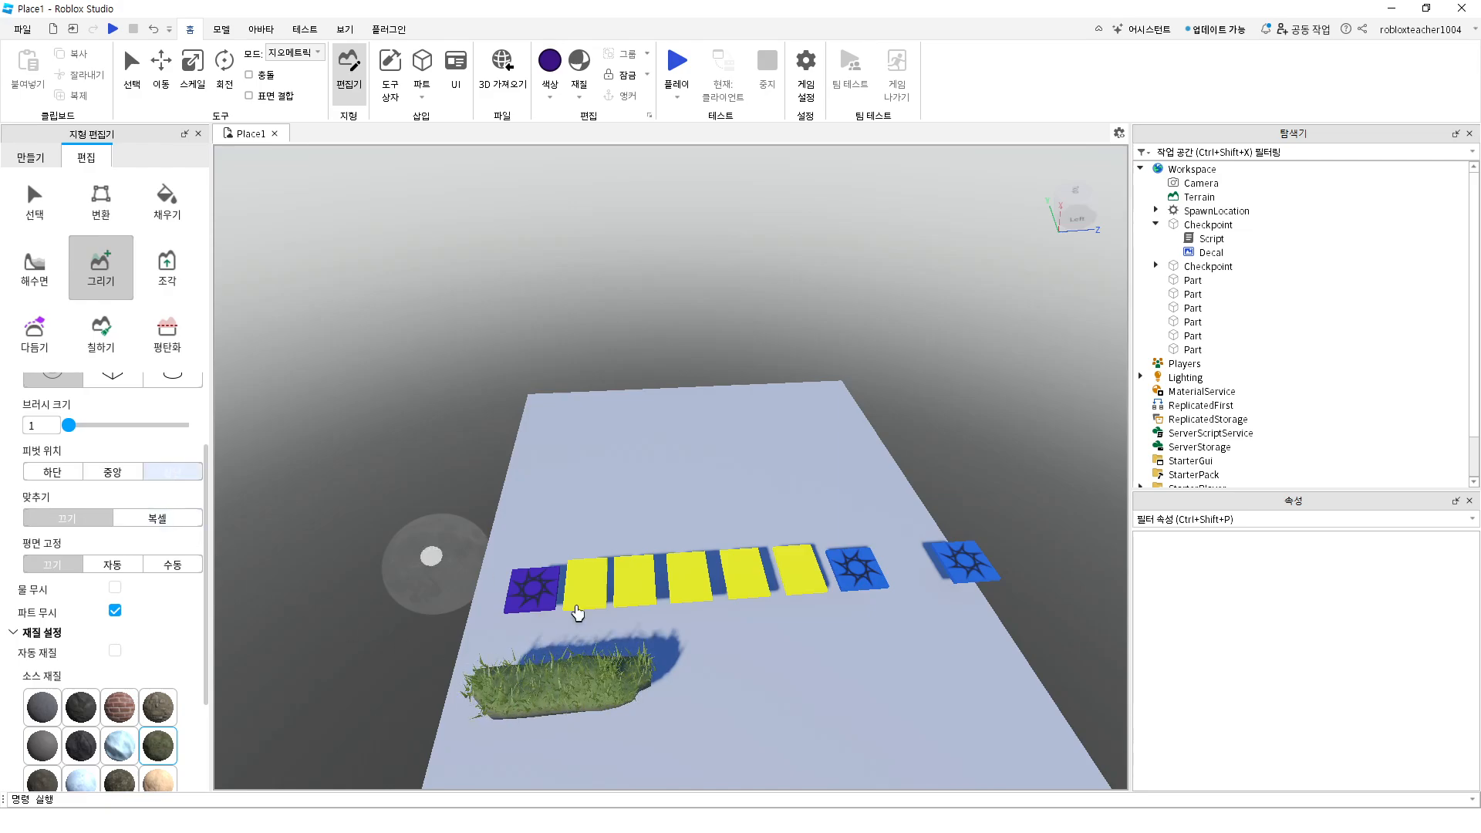
pyautogui.moveTo(693, 665)
pyautogui.mouseDown()
pyautogui.moveTo(697, 652)
pyautogui.moveTo(721, 695)
pyautogui.mouseUp()
pyautogui.scroll(-5, 705, 701)
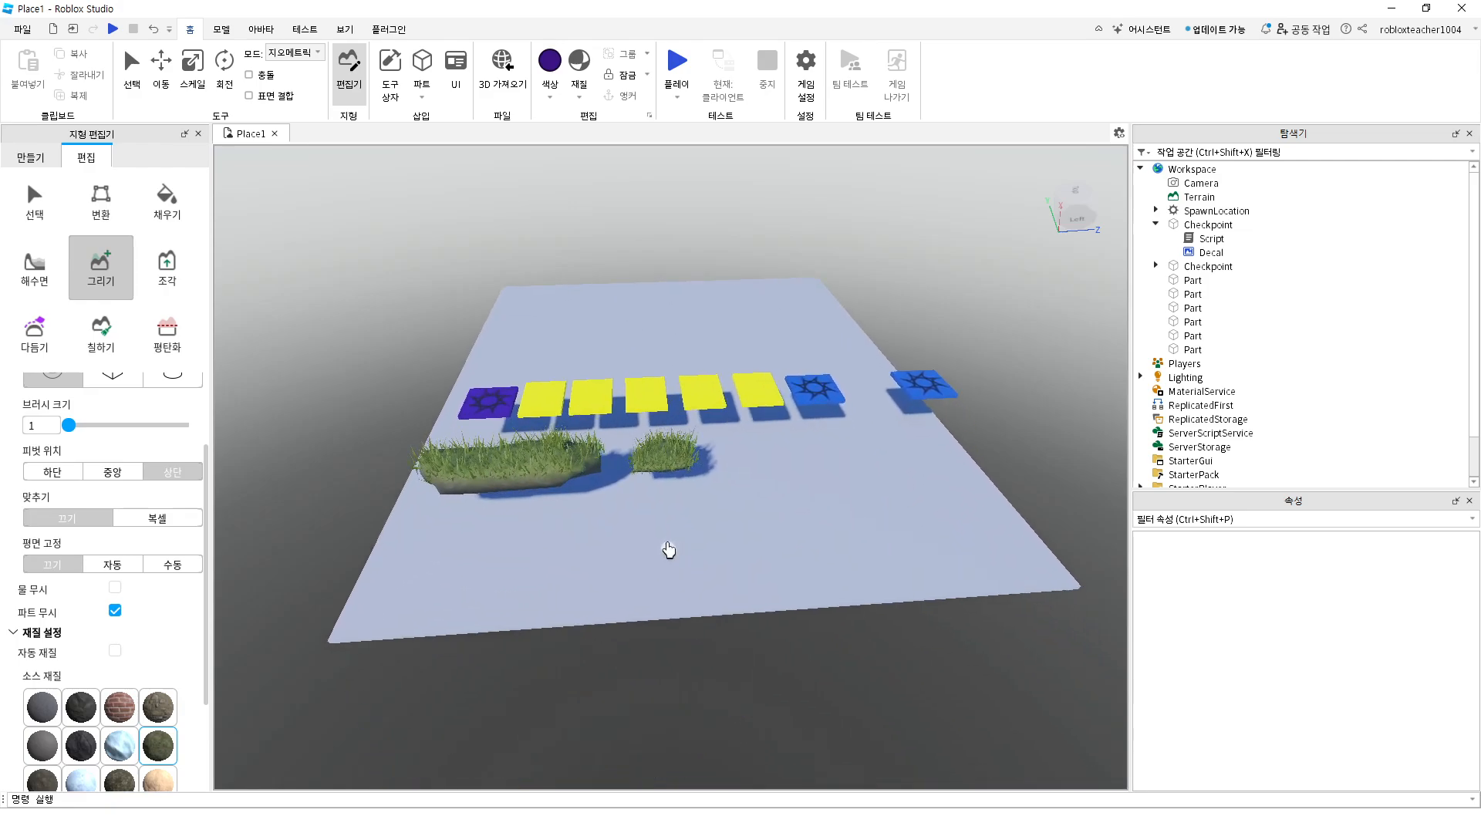
pyautogui.moveTo(667, 543); pyautogui.dragTo(674, 451, button='middle')
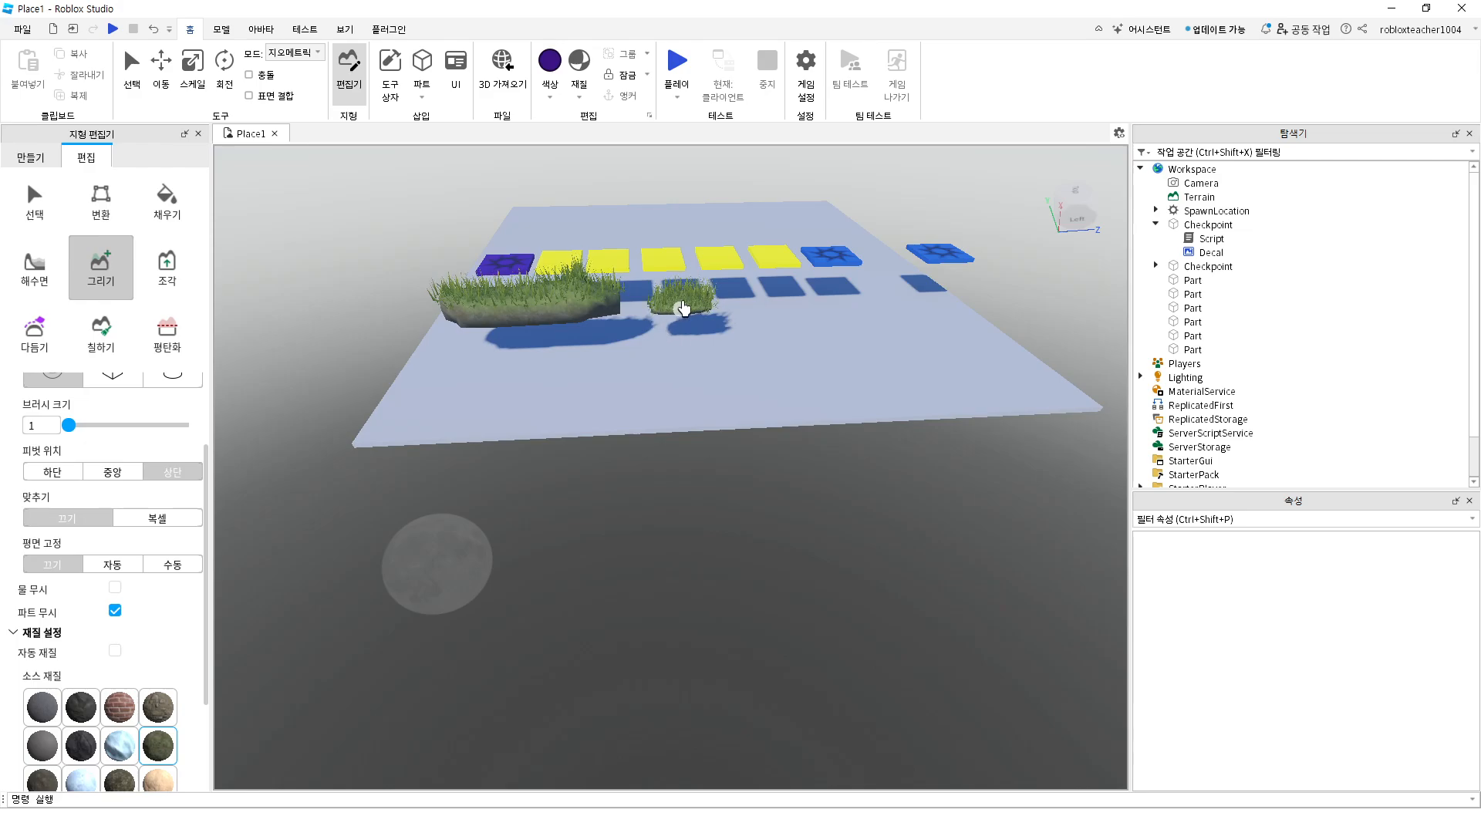
pyautogui.moveTo(683, 308)
pyautogui.mouseDown()
pyautogui.moveTo(752, 317)
pyautogui.moveTo(704, 315)
pyautogui.mouseUp()
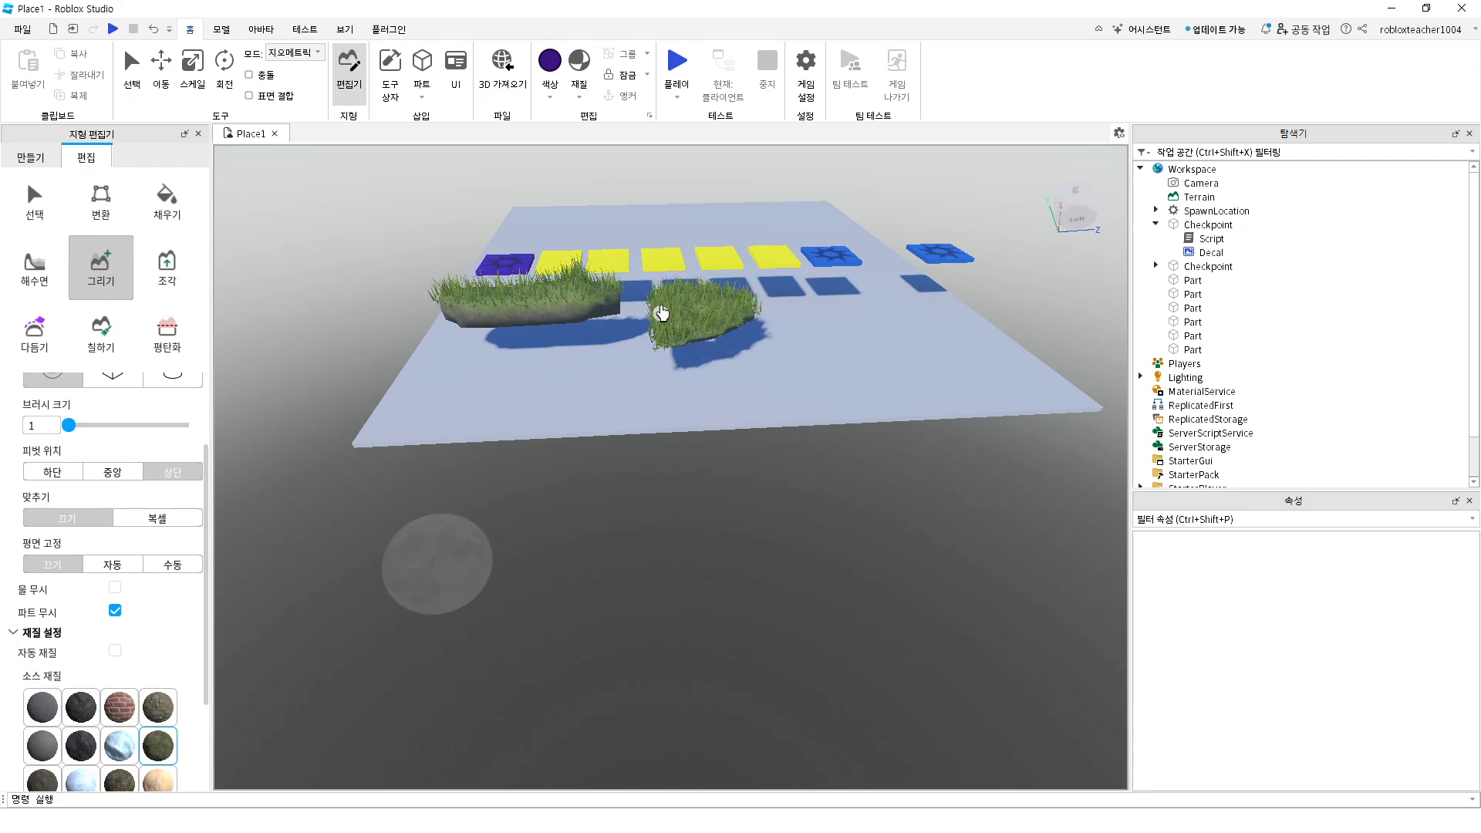
# Paint a grass strip along the plate's near edge with the Bottom pivot, and another patch beside it with Voxel snapping
pyautogui.click(51, 472)
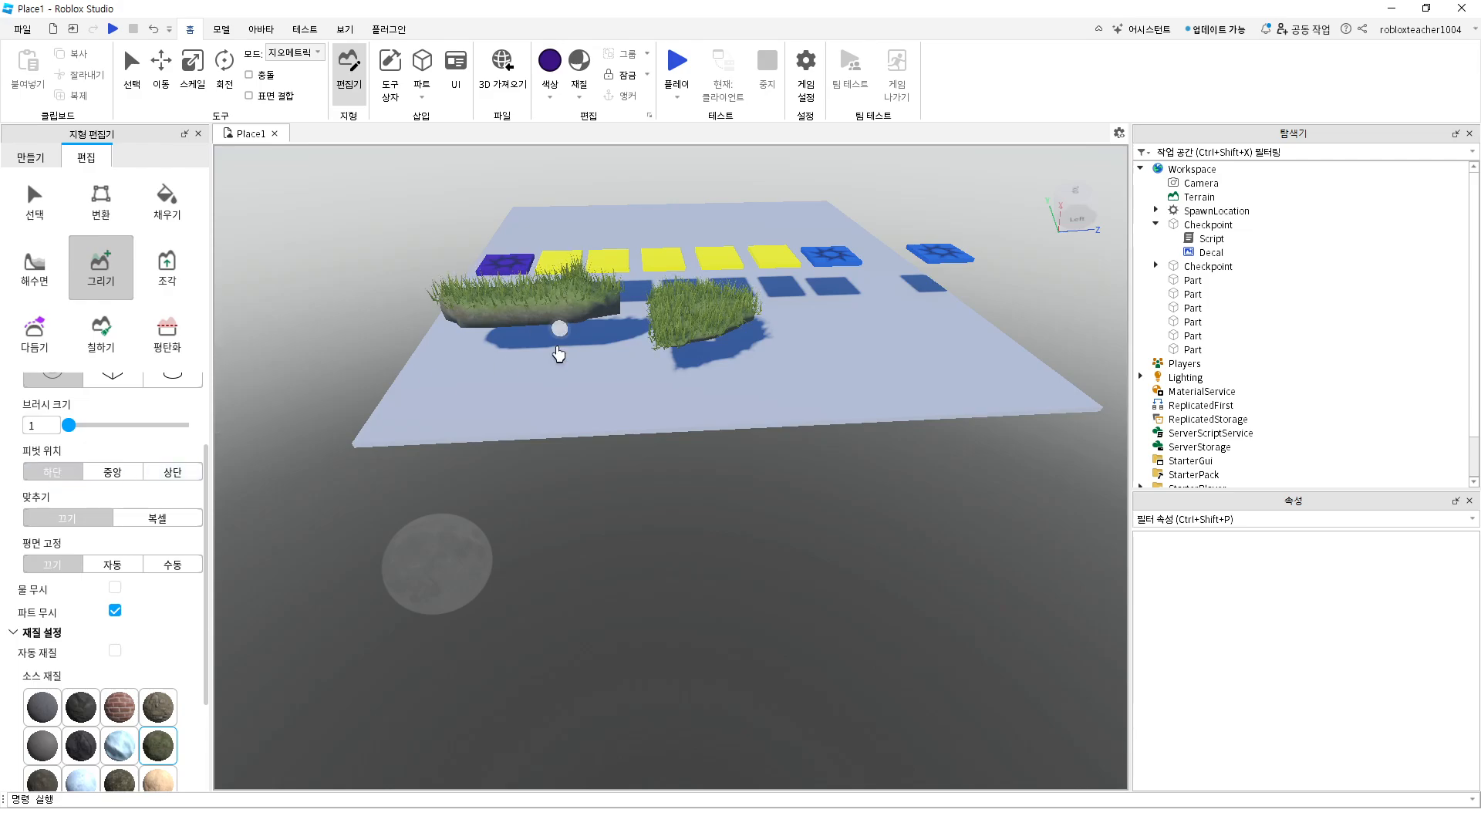
pyautogui.moveTo(558, 355)
pyautogui.mouseDown()
pyautogui.moveTo(466, 414)
pyautogui.moveTo(579, 414)
pyautogui.moveTo(562, 447)
pyautogui.moveTo(522, 406)
pyautogui.moveTo(649, 423)
pyautogui.moveTo(559, 399)
pyautogui.moveTo(571, 420)
pyautogui.mouseUp()
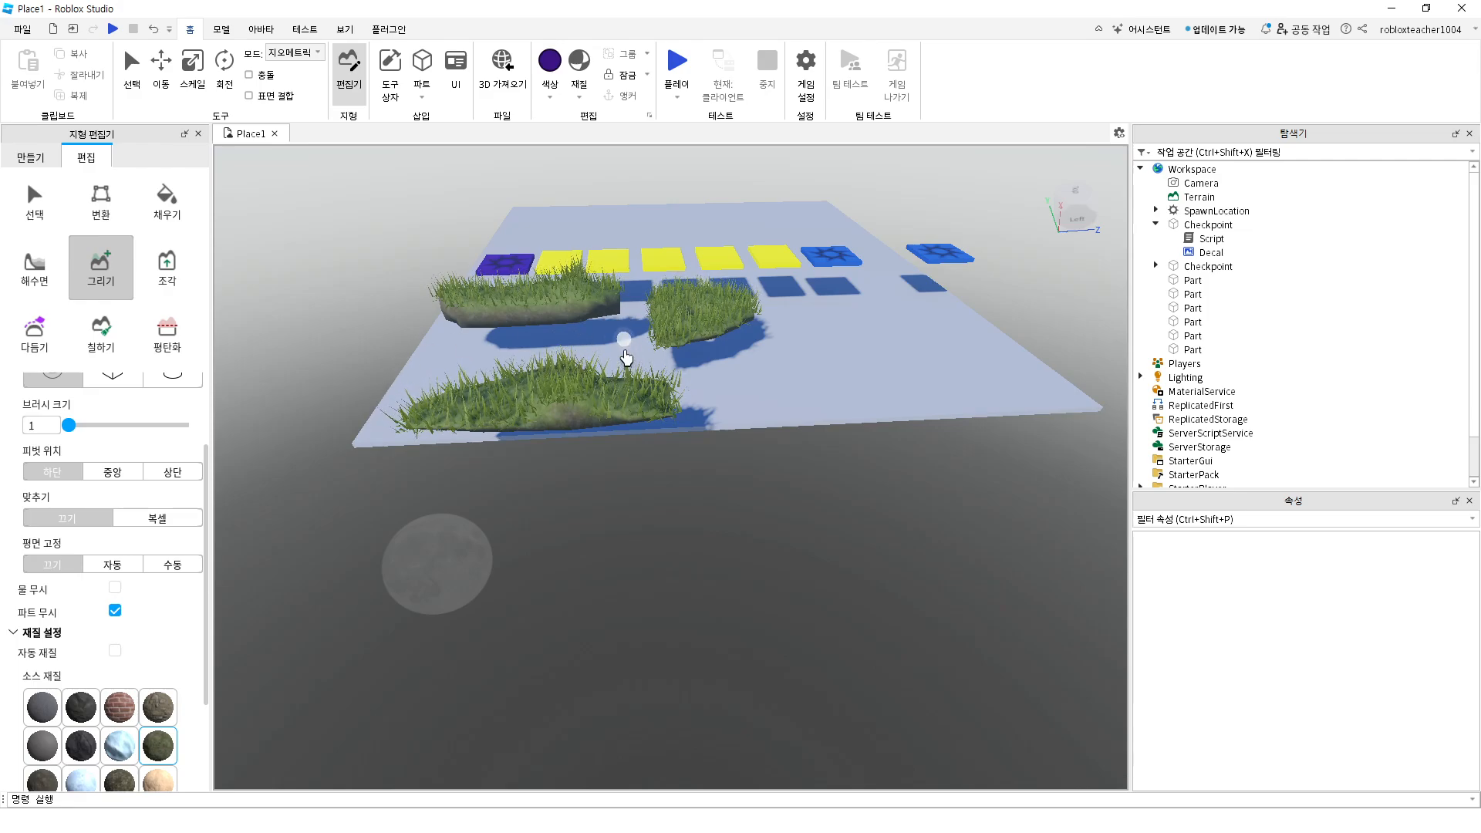
pyautogui.click(154, 518)
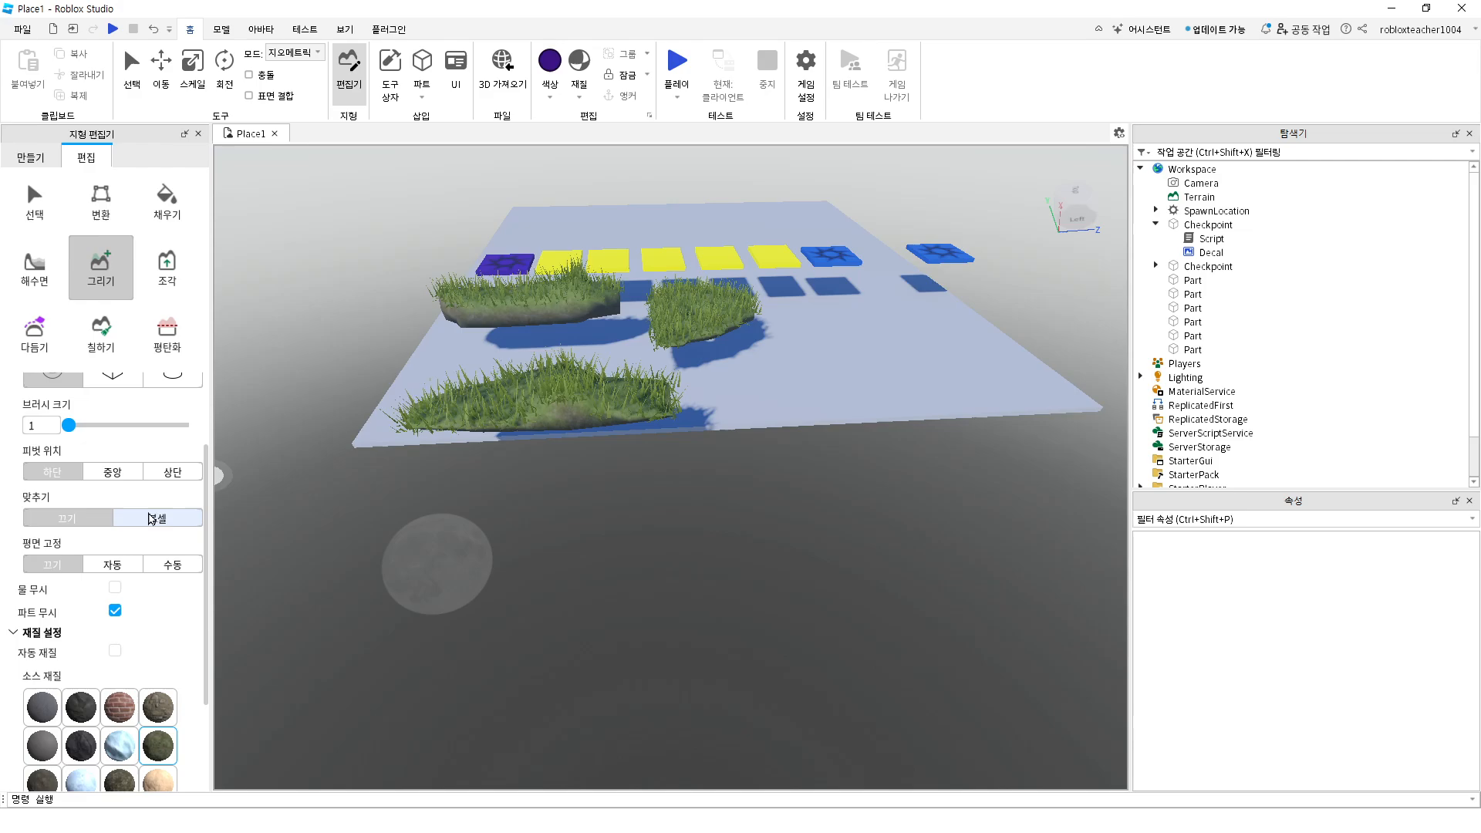
pyautogui.moveTo(836, 391)
pyautogui.mouseDown()
pyautogui.moveTo(870, 397)
pyautogui.moveTo(803, 409)
pyautogui.moveTo(877, 404)
pyautogui.moveTo(902, 430)
pyautogui.moveTo(889, 423)
pyautogui.moveTo(959, 434)
pyautogui.moveTo(785, 457)
pyautogui.mouseUp()
# Turn snapping off and paint more grass to extend the near-edge patch and join it to the neighbouring strip
pyautogui.click(68, 518)
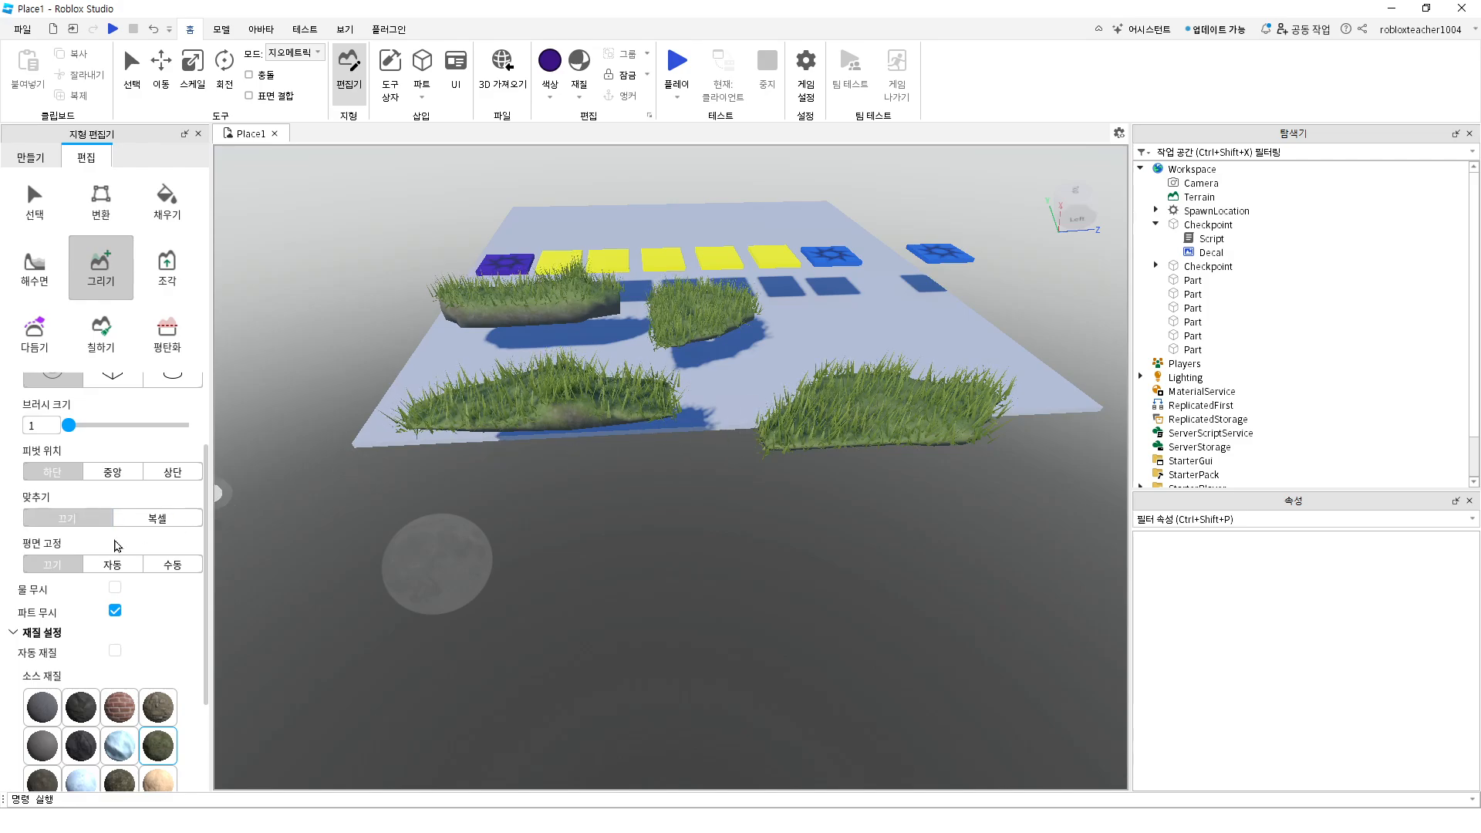
pyautogui.scroll(3, 92, 555)
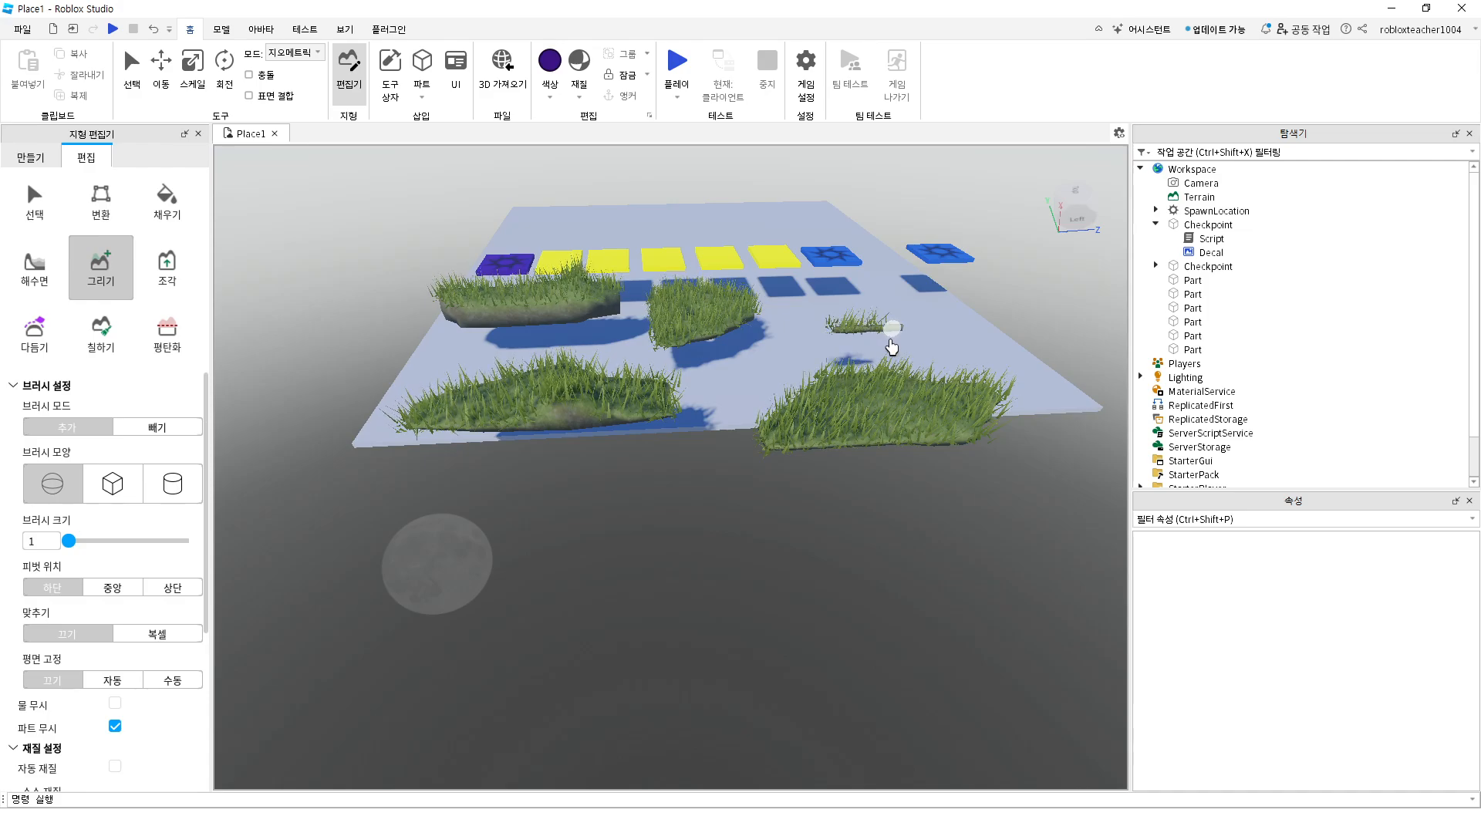
pyautogui.moveTo(892, 347)
pyautogui.mouseDown()
pyautogui.moveTo(936, 324)
pyautogui.moveTo(929, 404)
pyautogui.moveTo(955, 331)
pyautogui.moveTo(1003, 417)
pyautogui.moveTo(1045, 409)
pyautogui.moveTo(1028, 370)
pyautogui.moveTo(999, 384)
pyautogui.moveTo(993, 413)
pyautogui.moveTo(939, 332)
pyautogui.moveTo(919, 381)
pyautogui.moveTo(767, 386)
pyautogui.mouseUp()
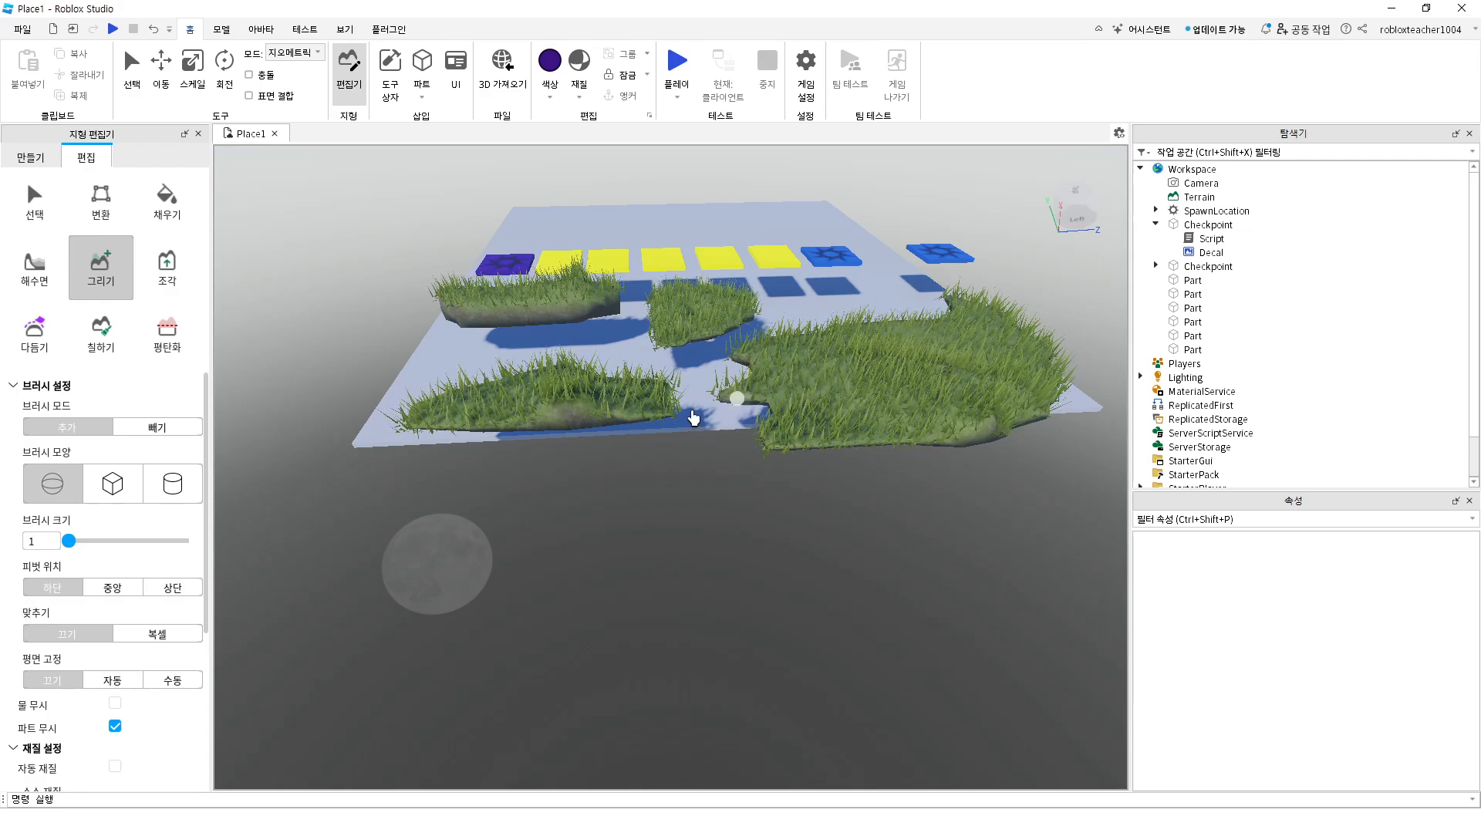
pyautogui.moveTo(764, 430); pyautogui.dragTo(522, 446)
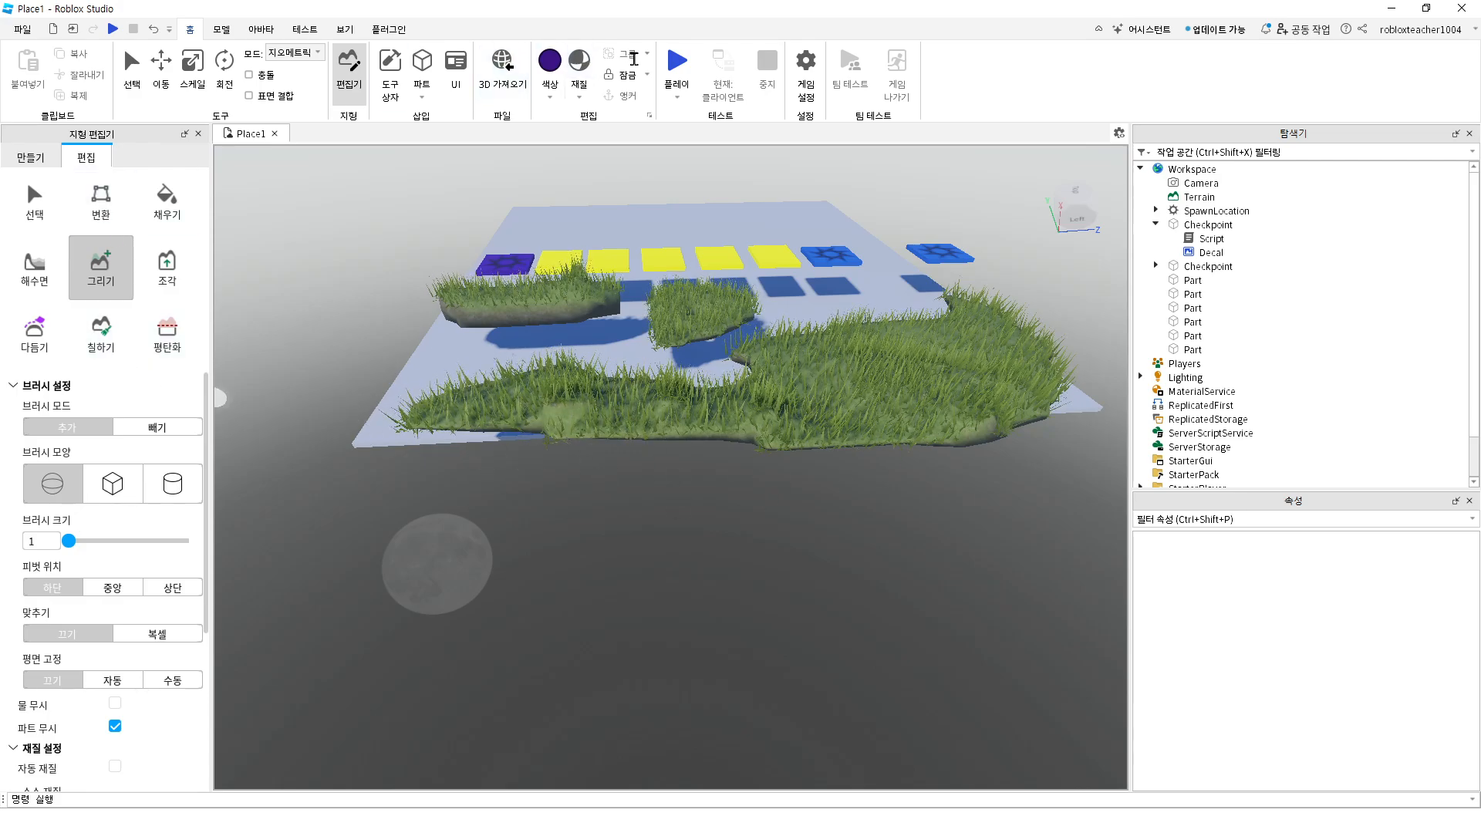
# Close the Terrain Editor and search the Toolbox models for "grass"
pyautogui.click(199, 136)
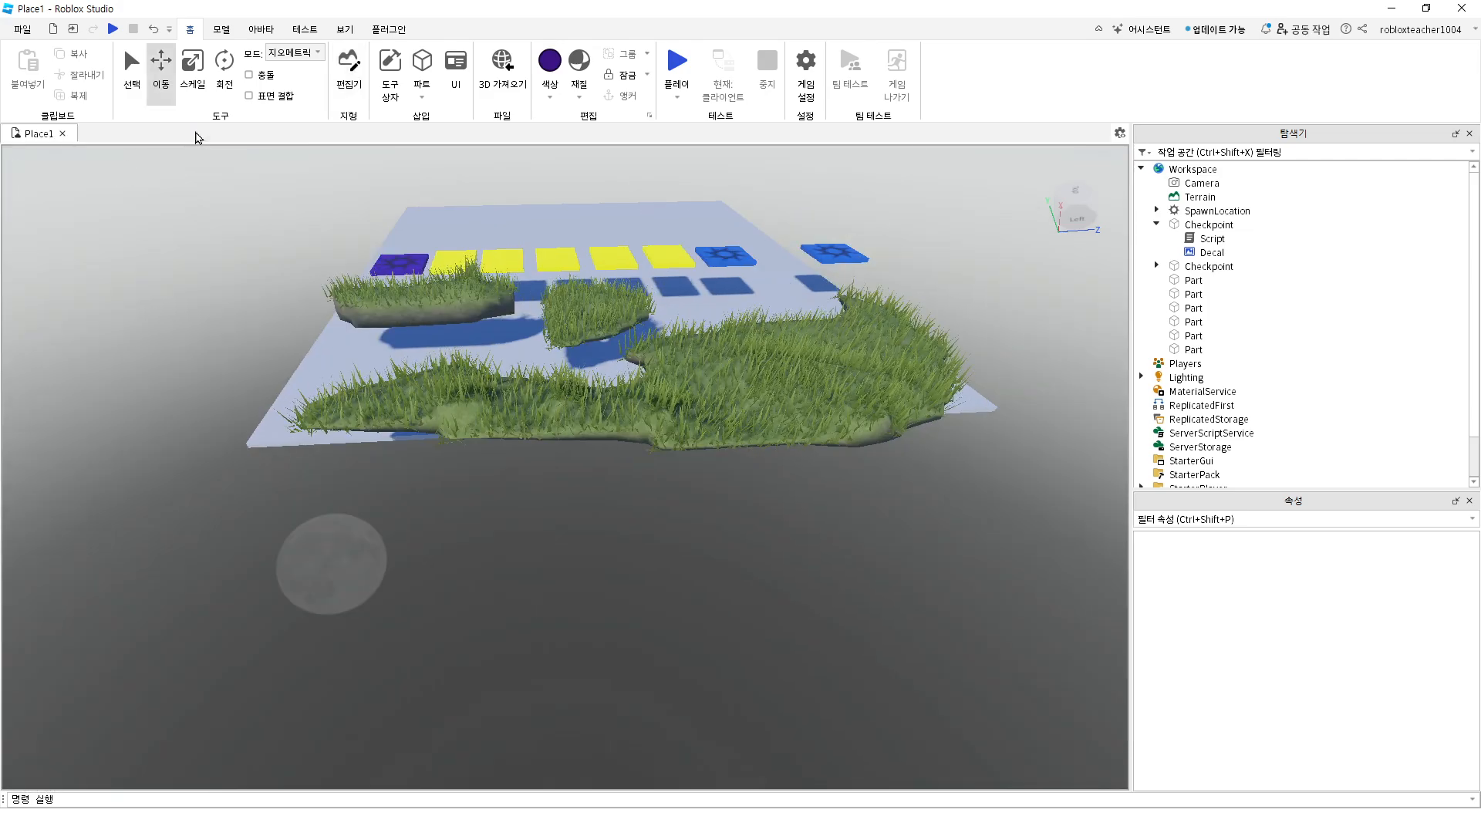
pyautogui.click(380, 84)
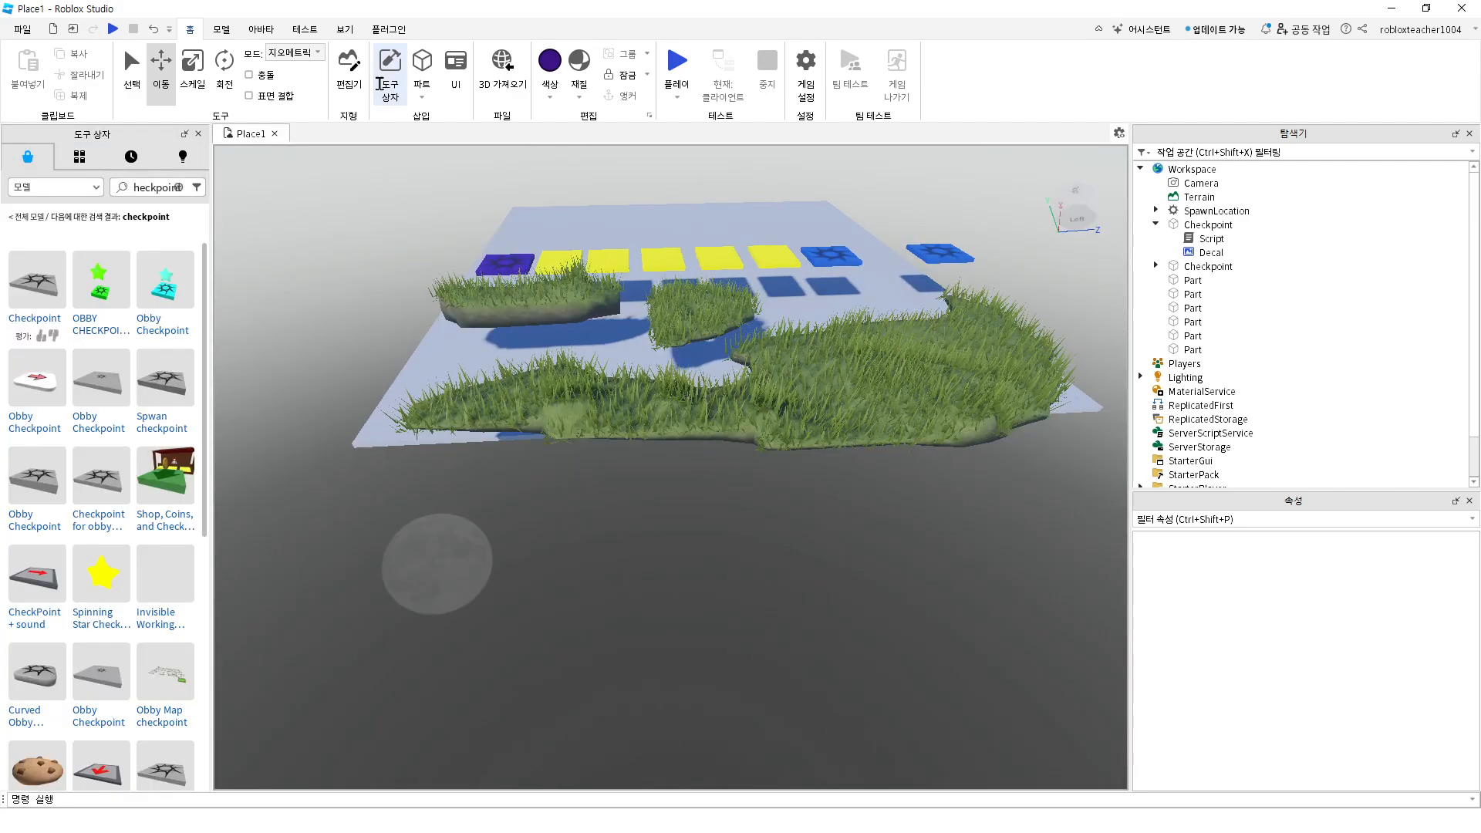
pyautogui.click(179, 187)
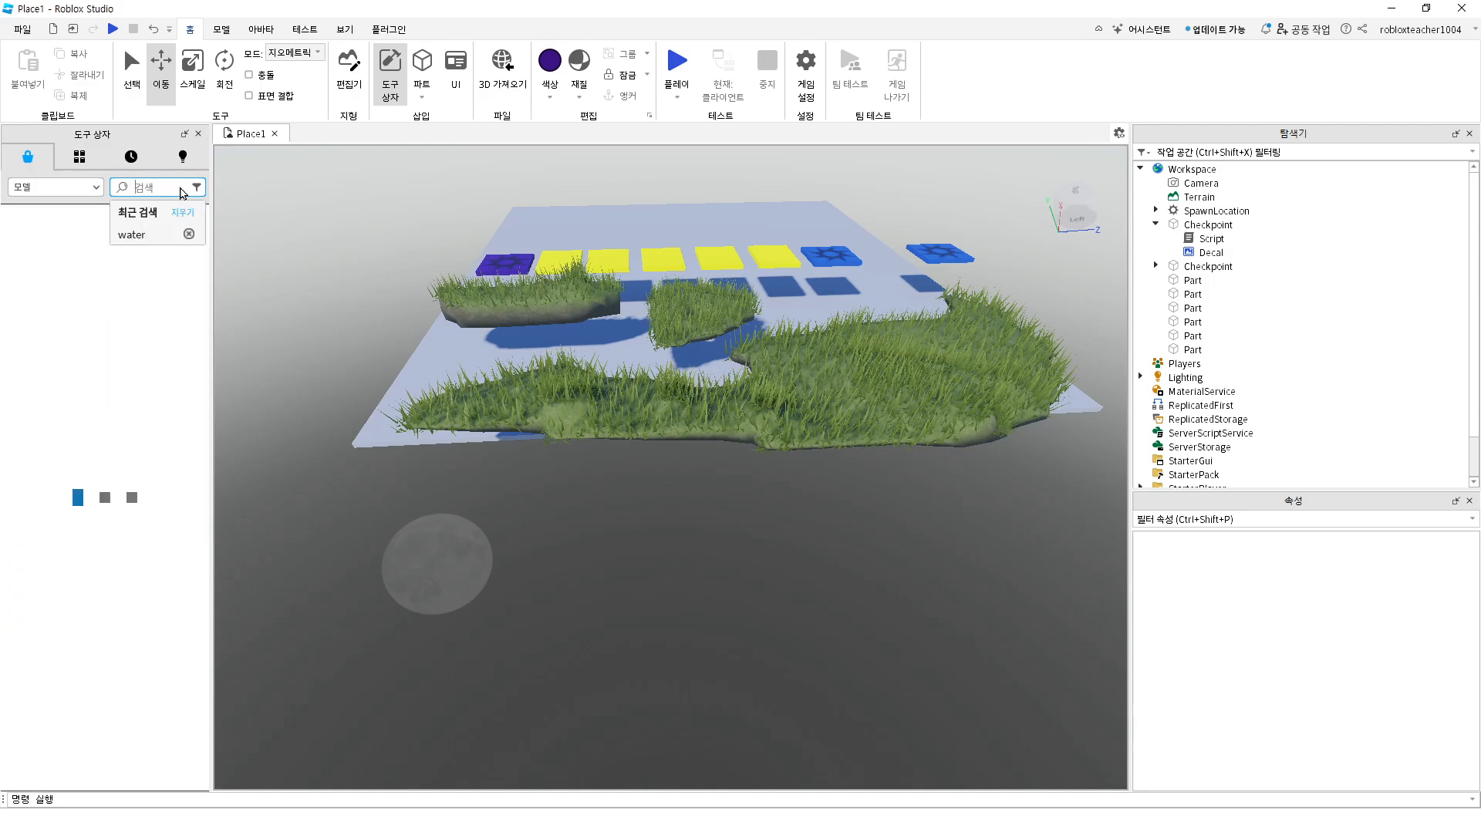
pyautogui.write('gr')
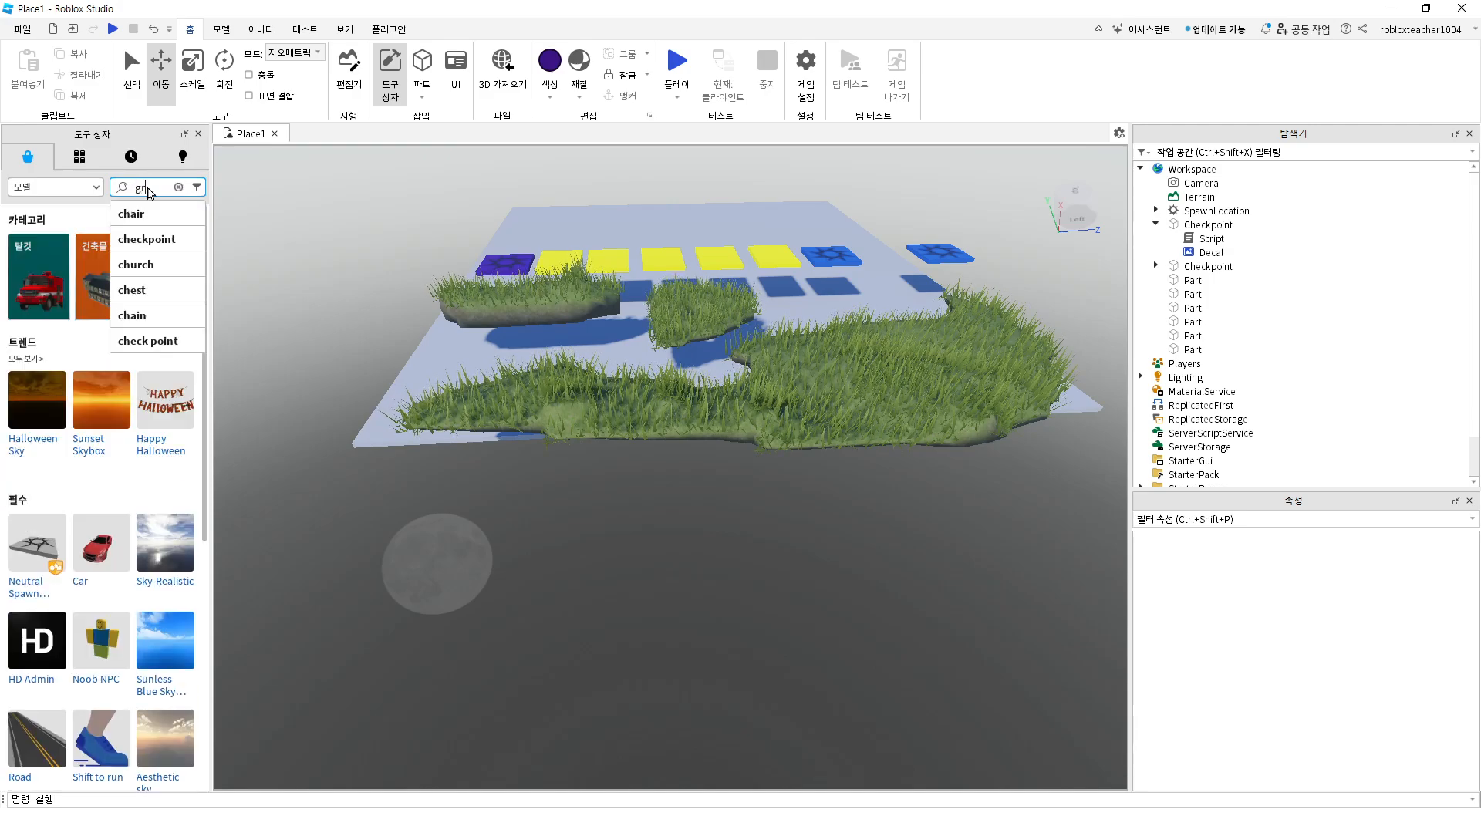
pyautogui.write('ass')
pyautogui.press('Return')
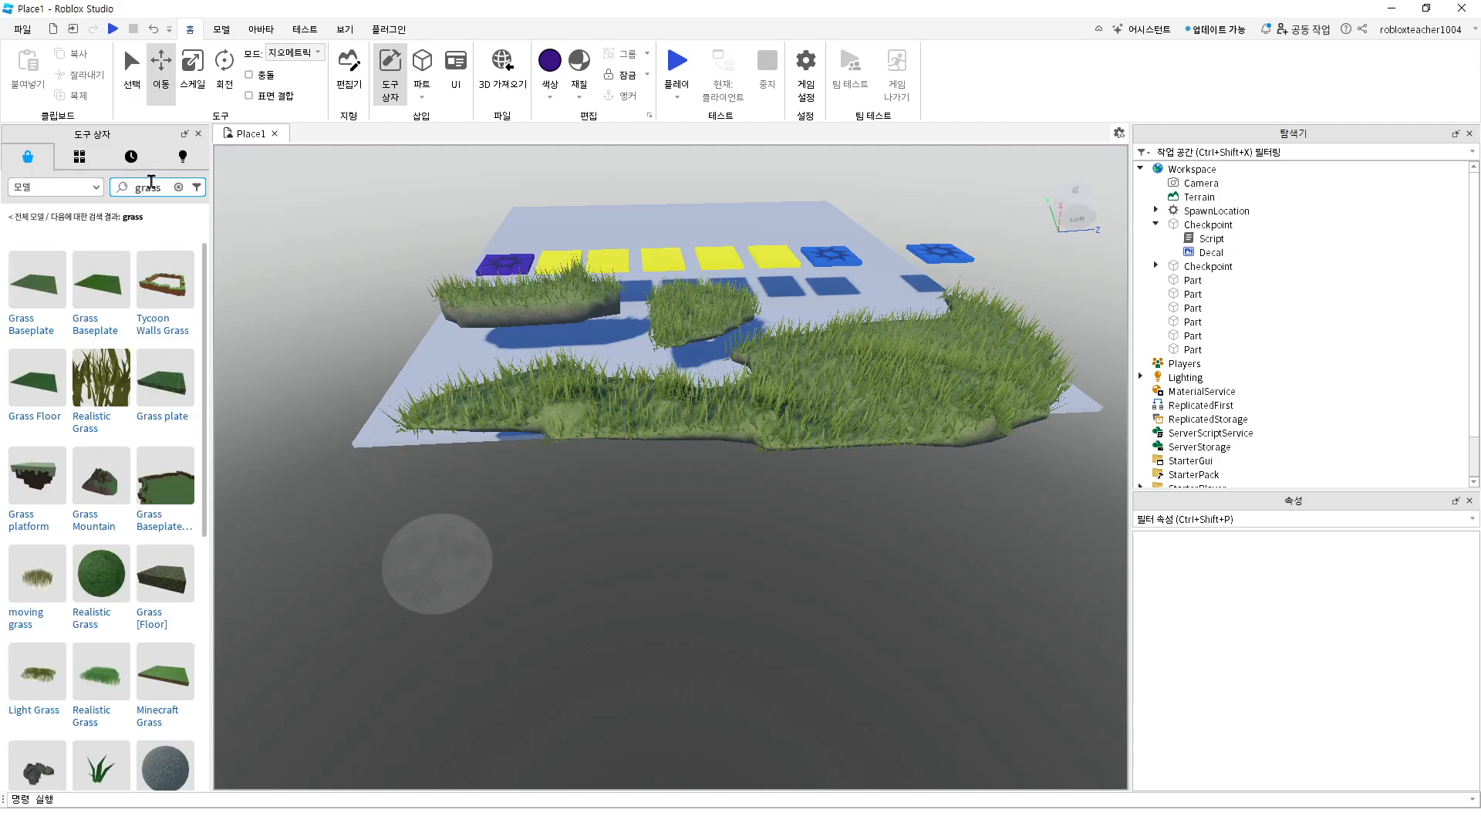
# Insert the first Grass Baseplate model into the scene and move it 17.175 studs along the Z axis
pyautogui.scroll(6, 896, 643)
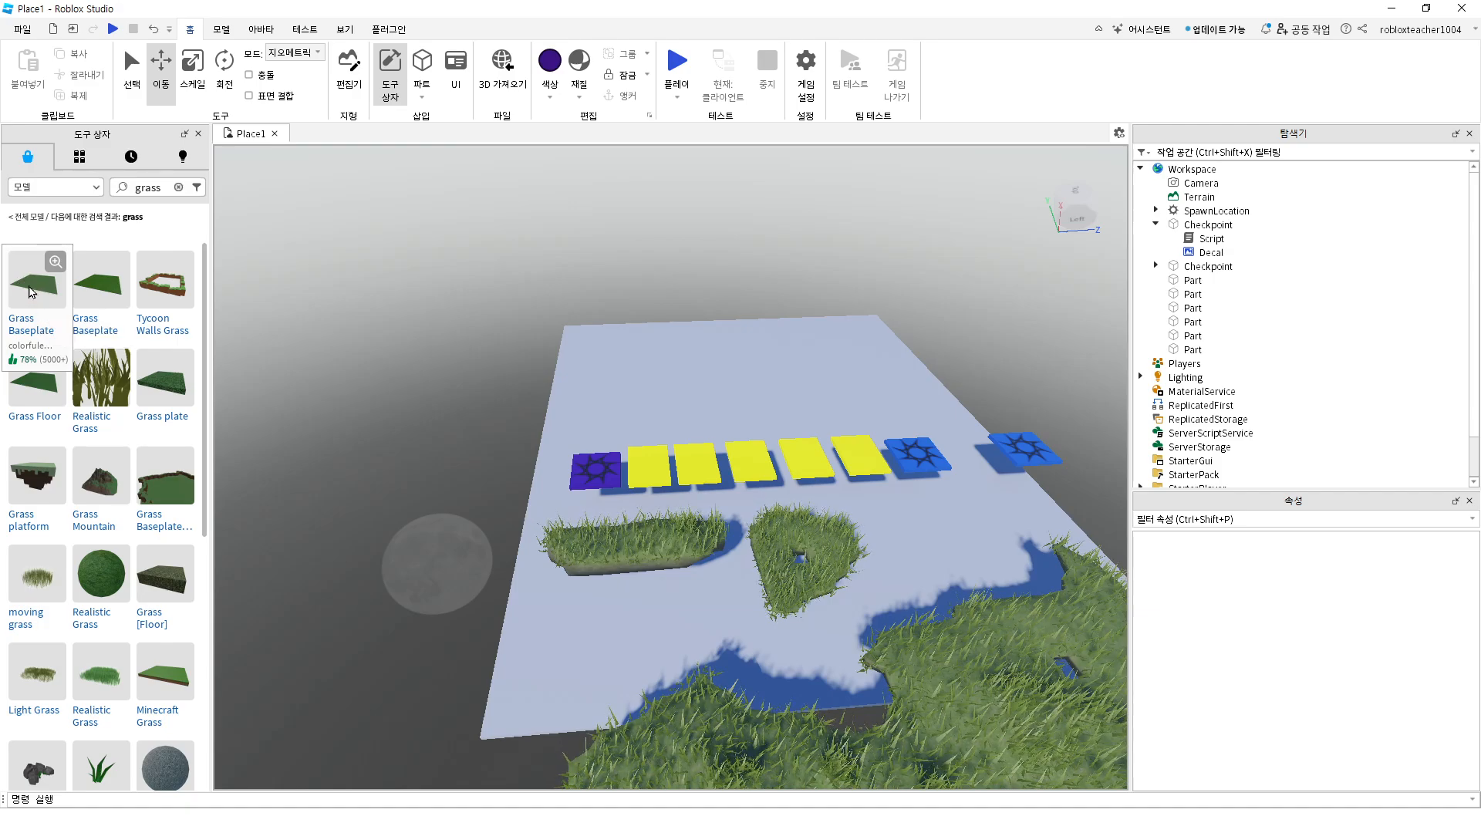
pyautogui.moveTo(31, 291); pyautogui.dragTo(664, 412)
pyautogui.scroll(-8, 723, 344)
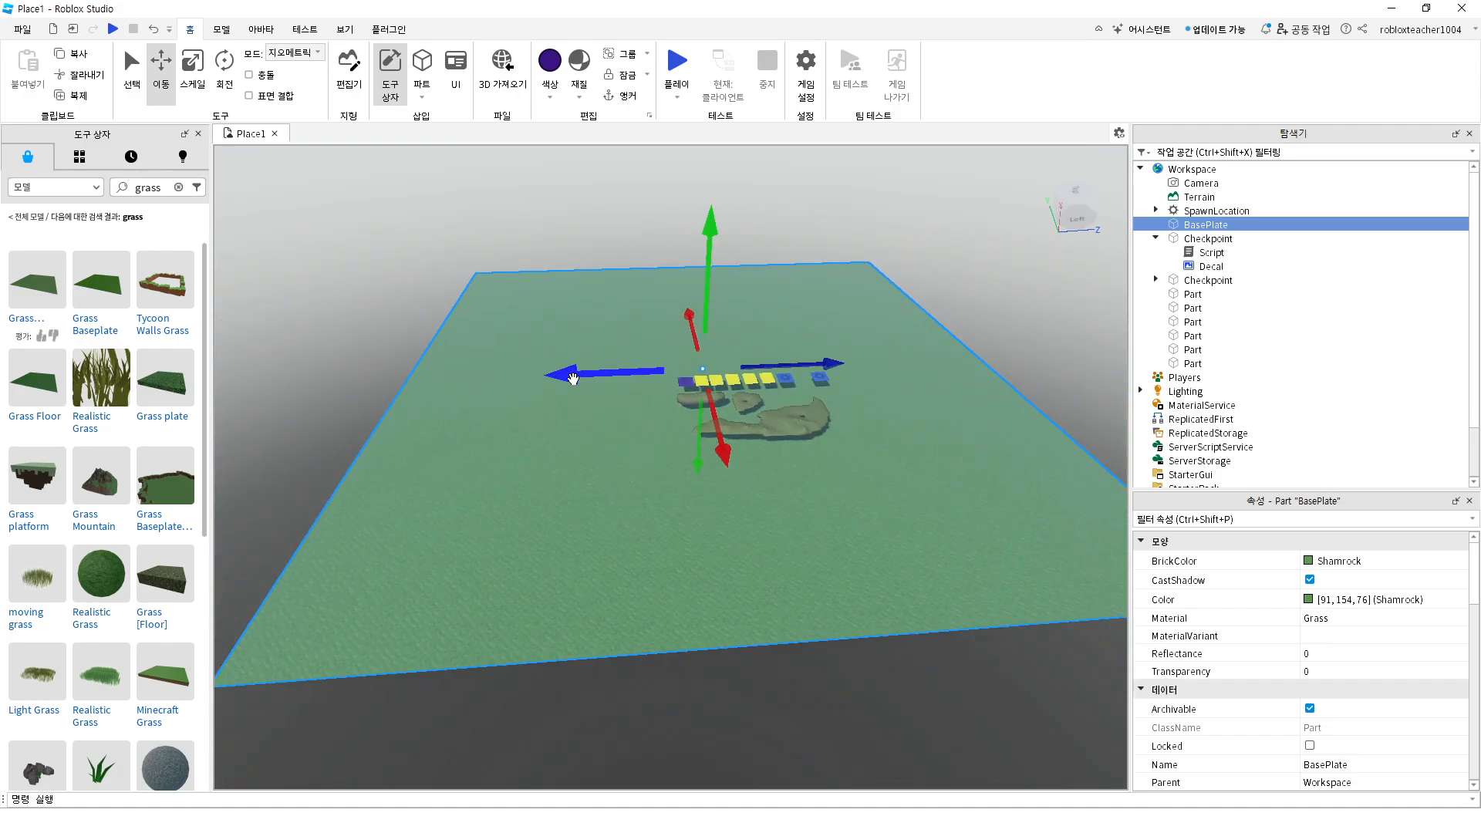
pyautogui.moveTo(574, 378); pyautogui.dragTo(563, 409)
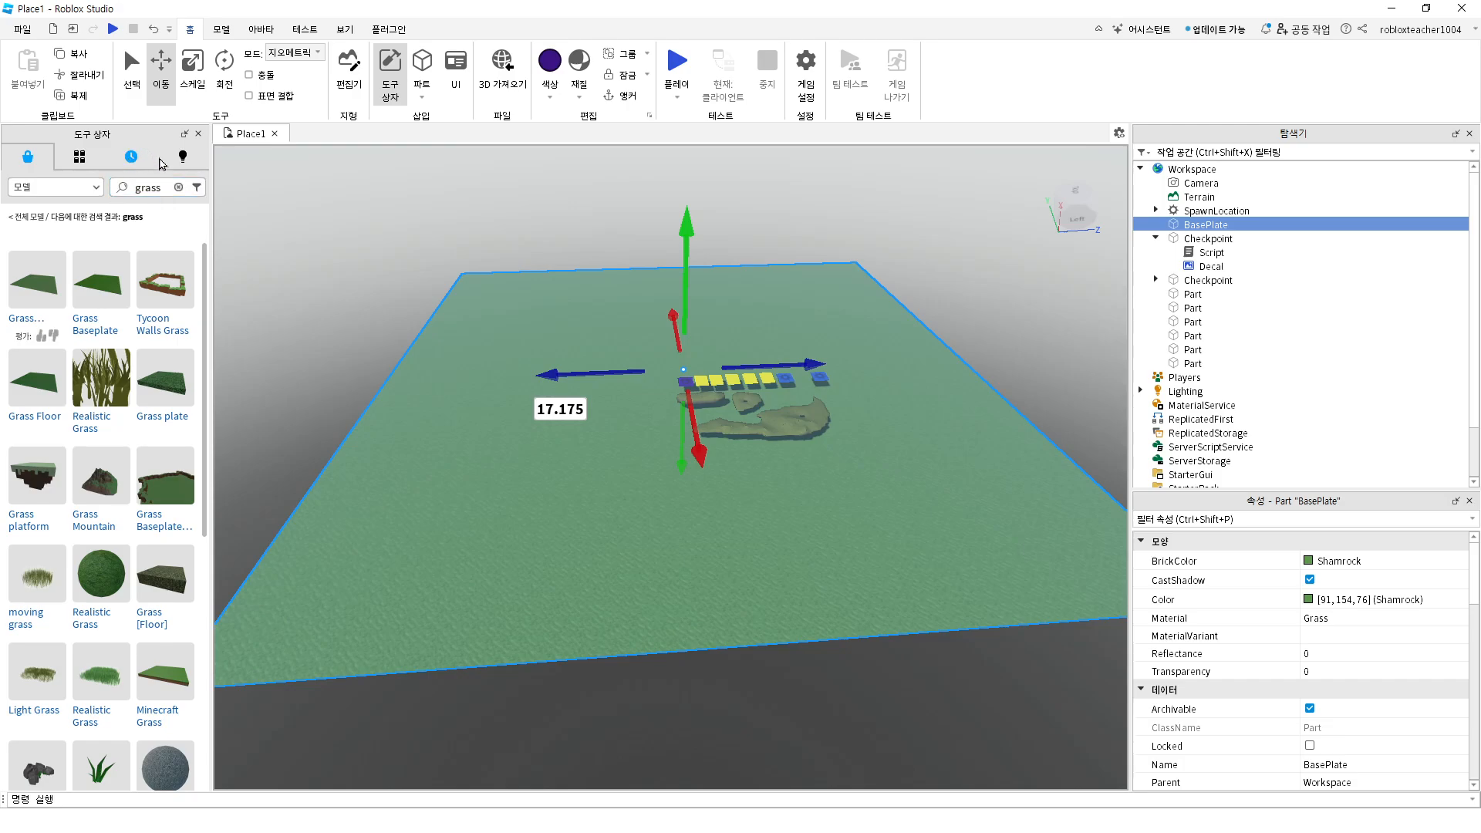
# Browse more grass models, clear the search, and delete the inserted grass baseplate
pyautogui.scroll(-1, 209, 451)
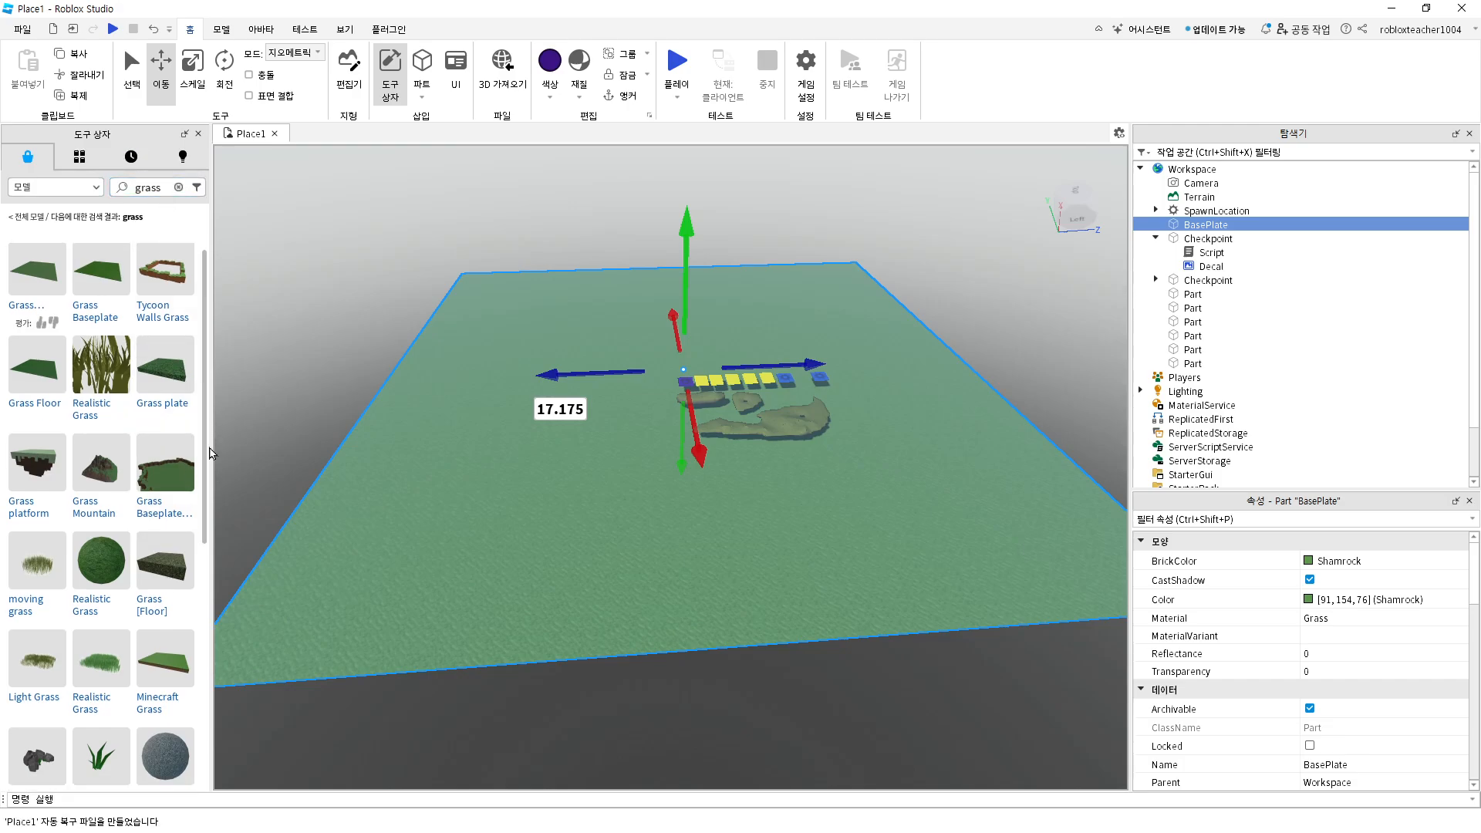
pyautogui.scroll(-5, 209, 451)
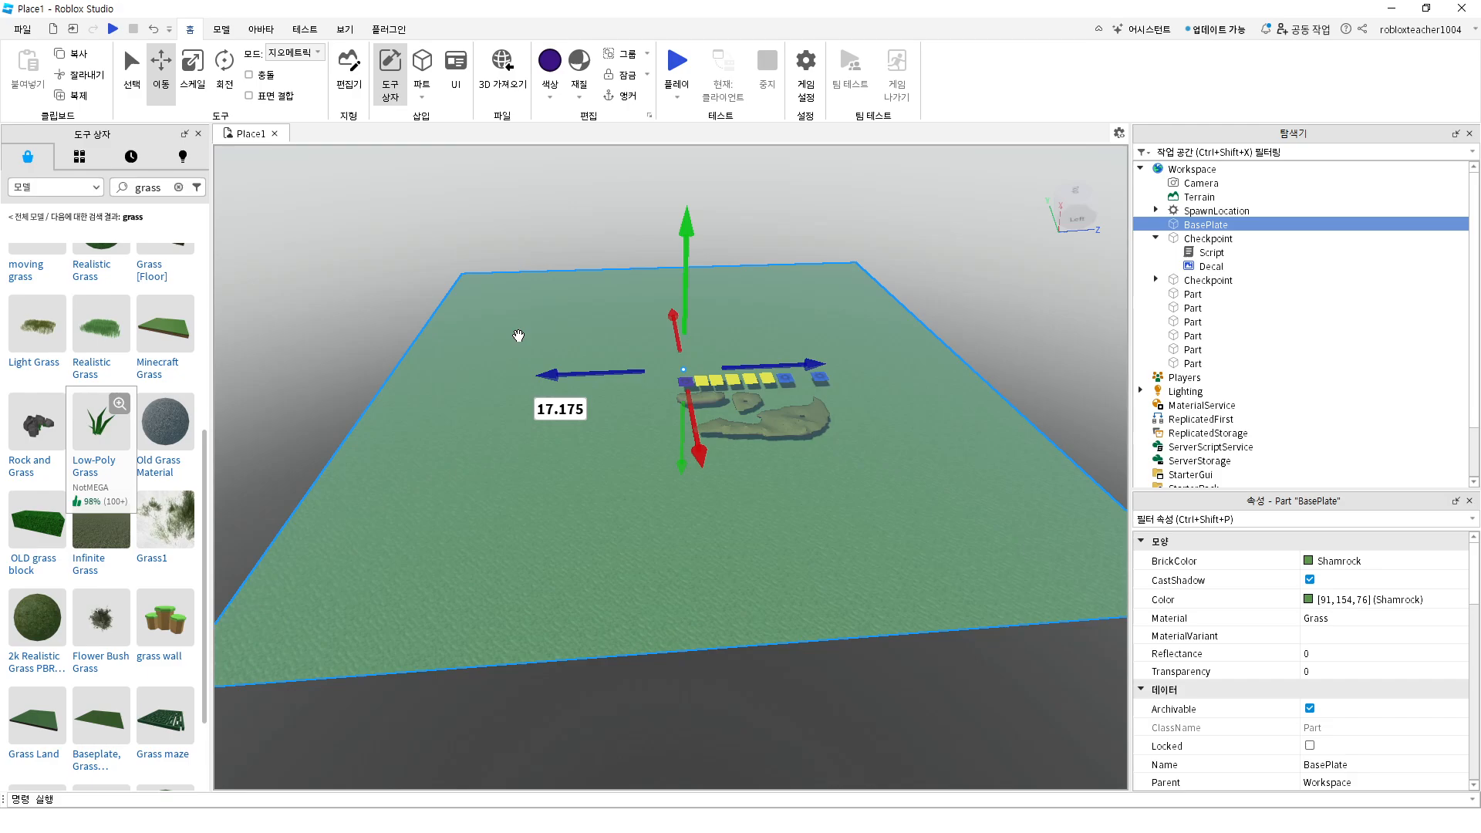
pyautogui.click(179, 187)
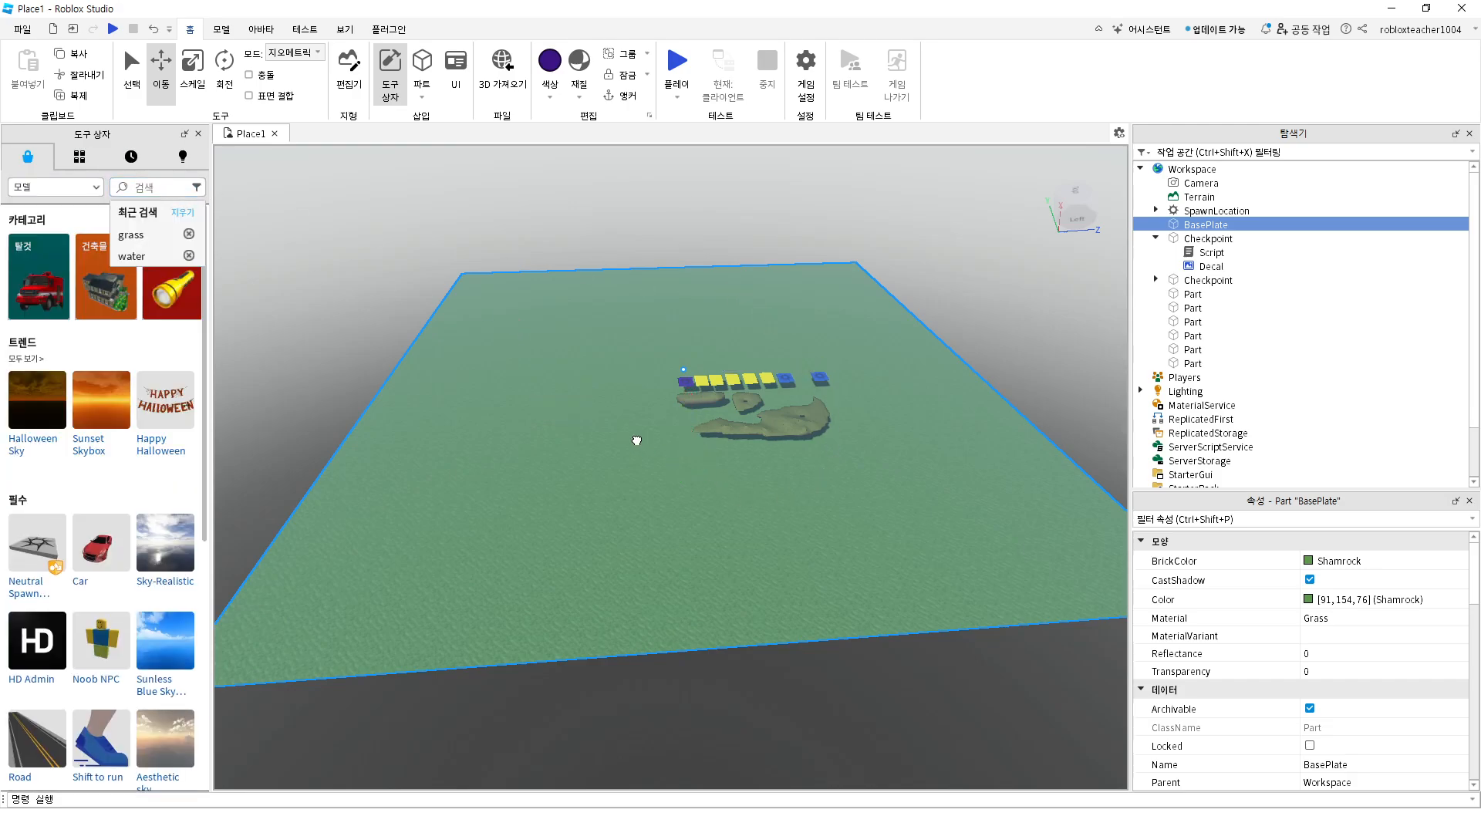
pyautogui.rightClick(433, 429)
pyautogui.click(447, 142)
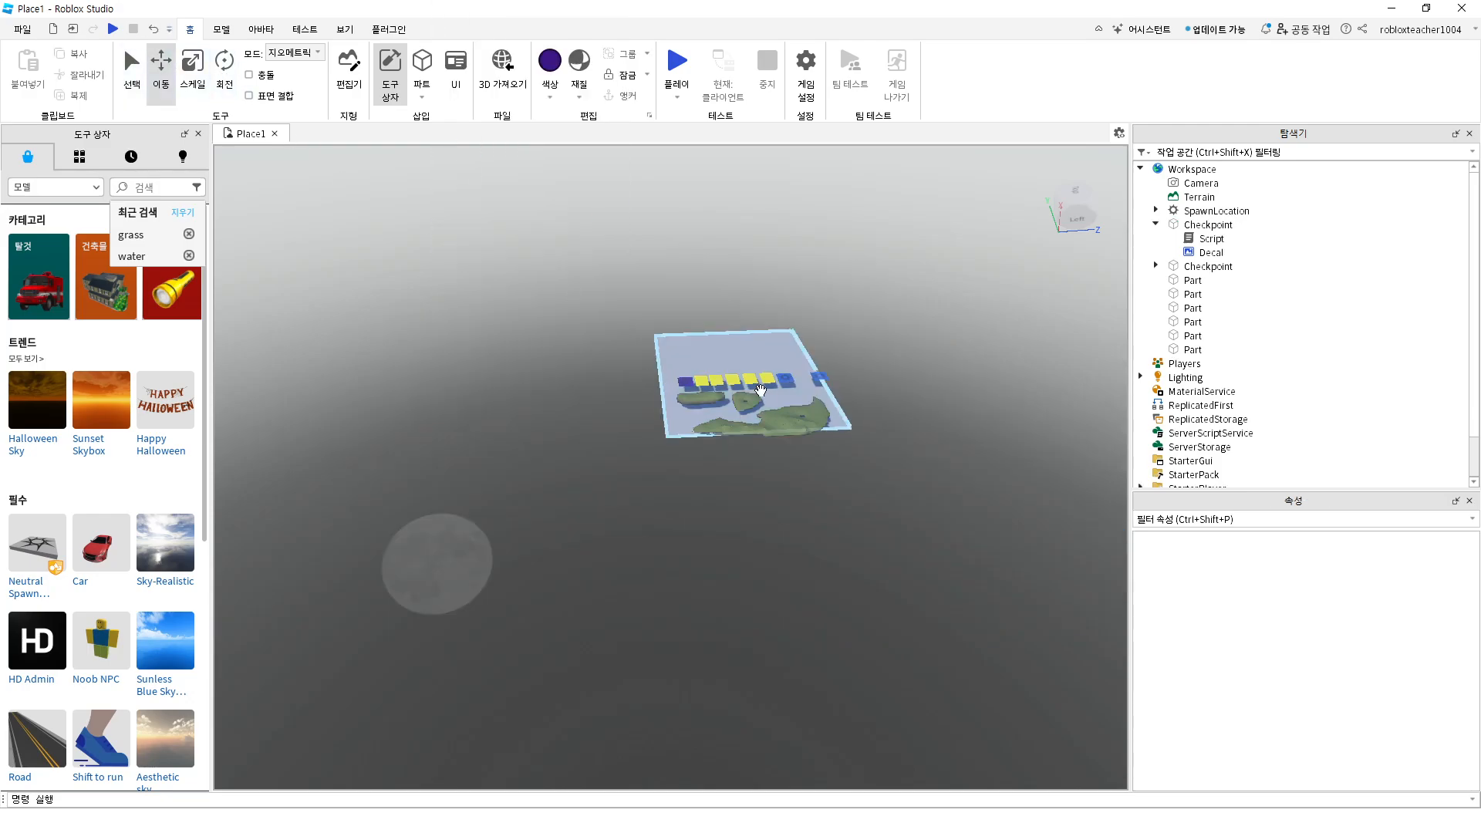
# Close the Toolbox, reopen the Terrain Editor, and paint grass joining the two small patches and reaching out past the spawn location
pyautogui.click(200, 135)
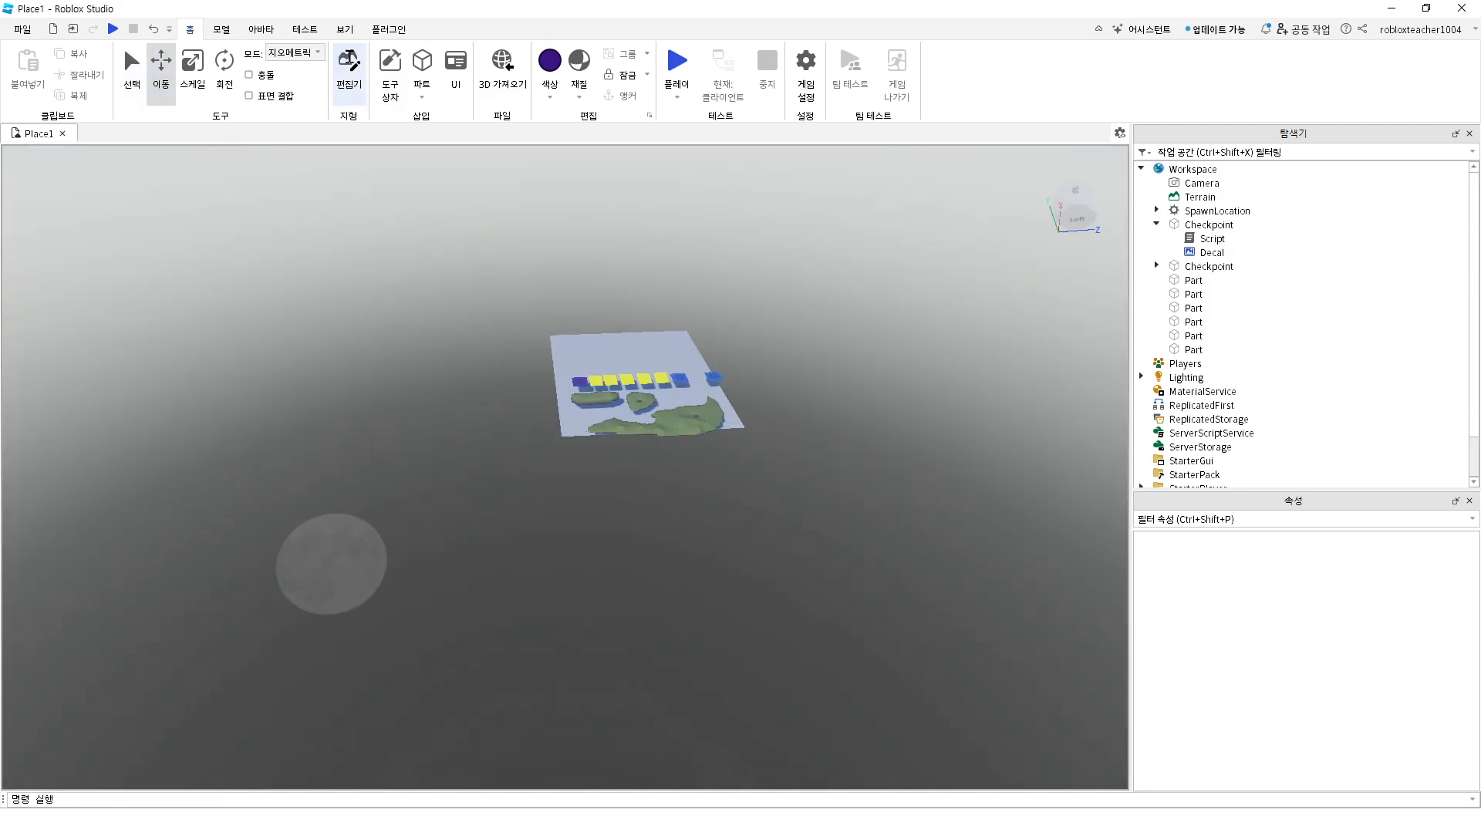
pyautogui.click(349, 68)
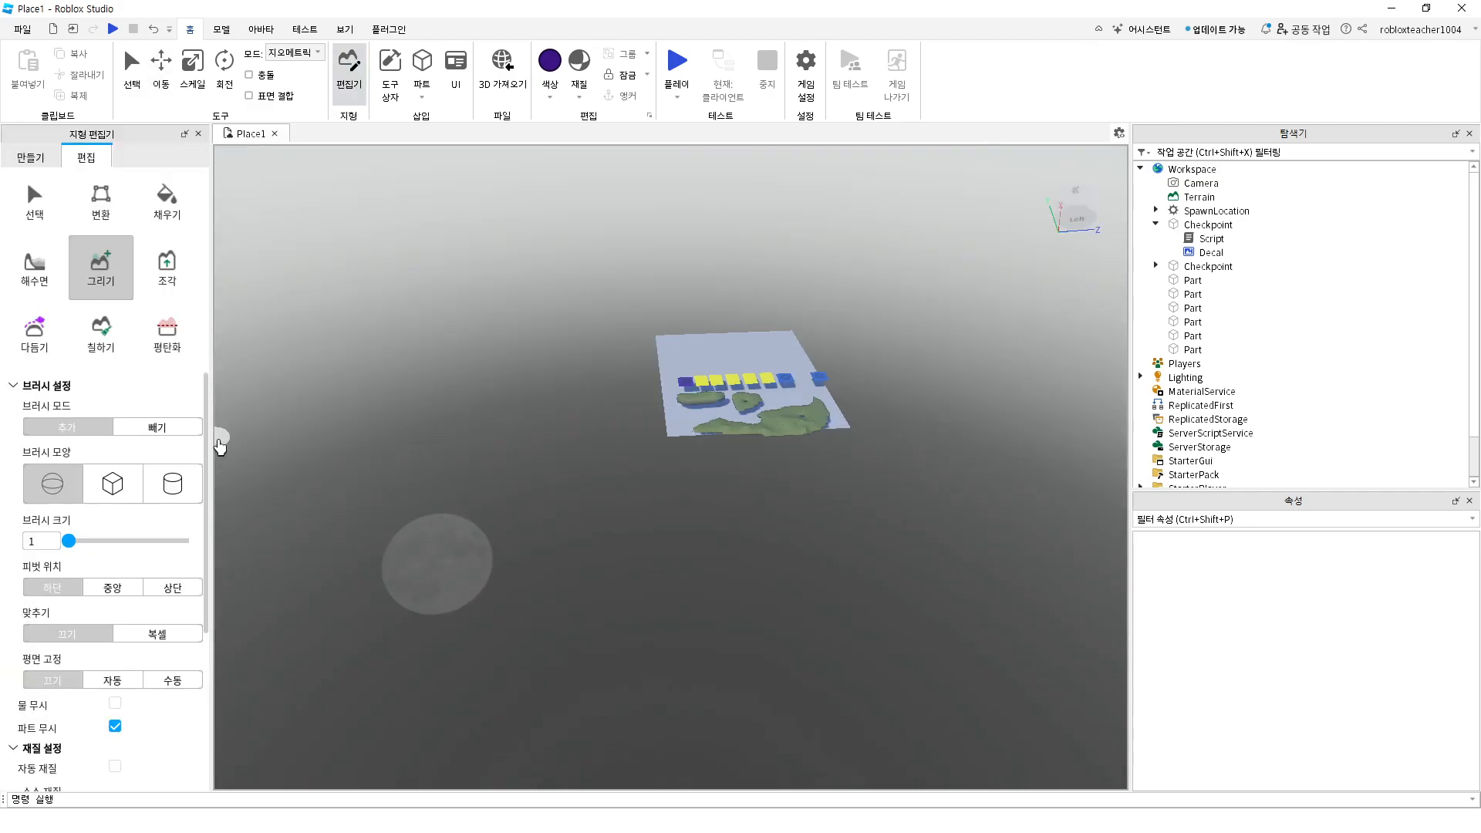
pyautogui.scroll(1, 791, 443)
pyautogui.scroll(5, 790, 436)
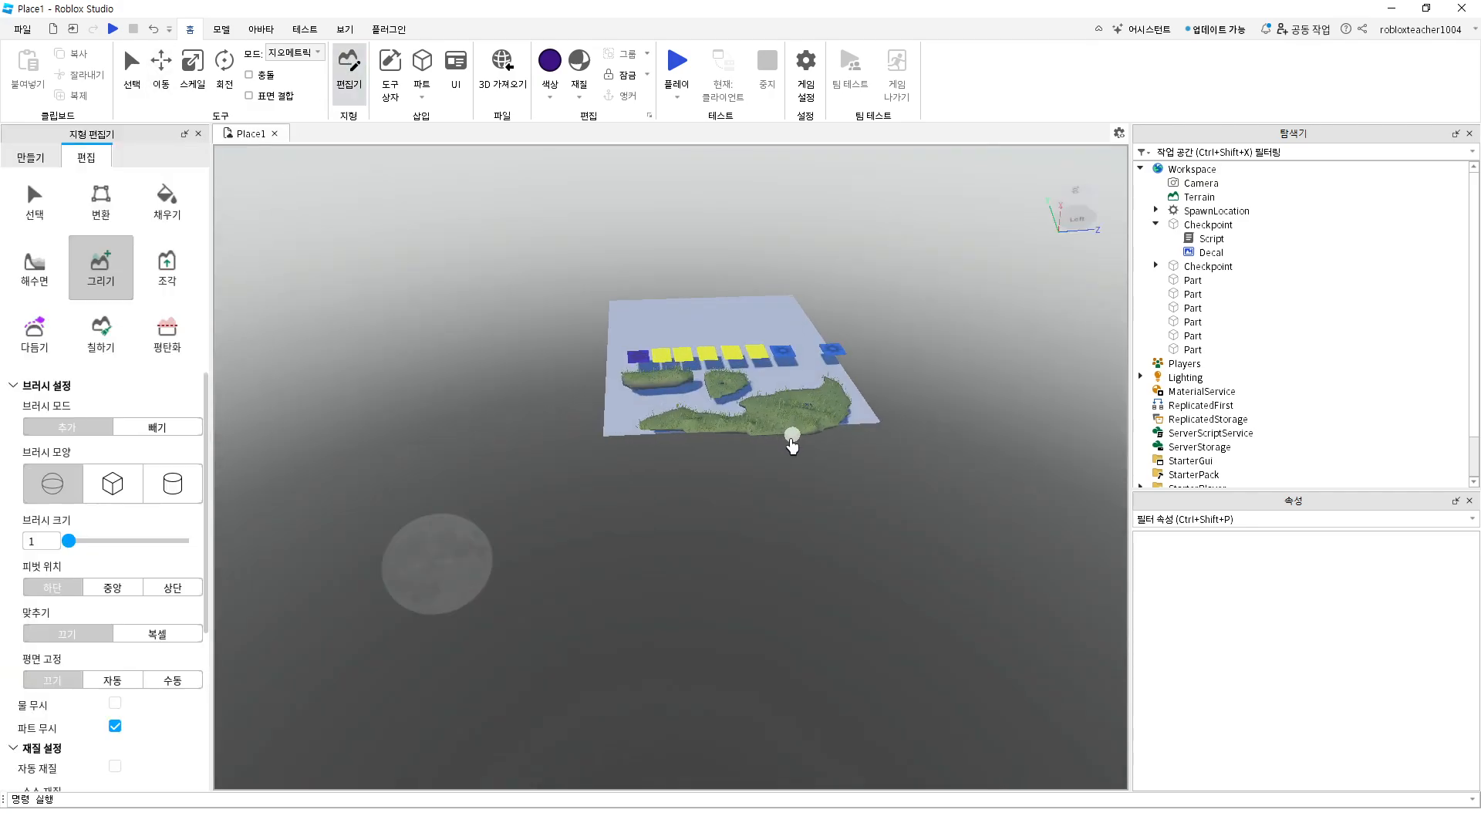
pyautogui.moveTo(617, 381); pyautogui.dragTo(634, 383, button='right')
pyautogui.click(392, 296)
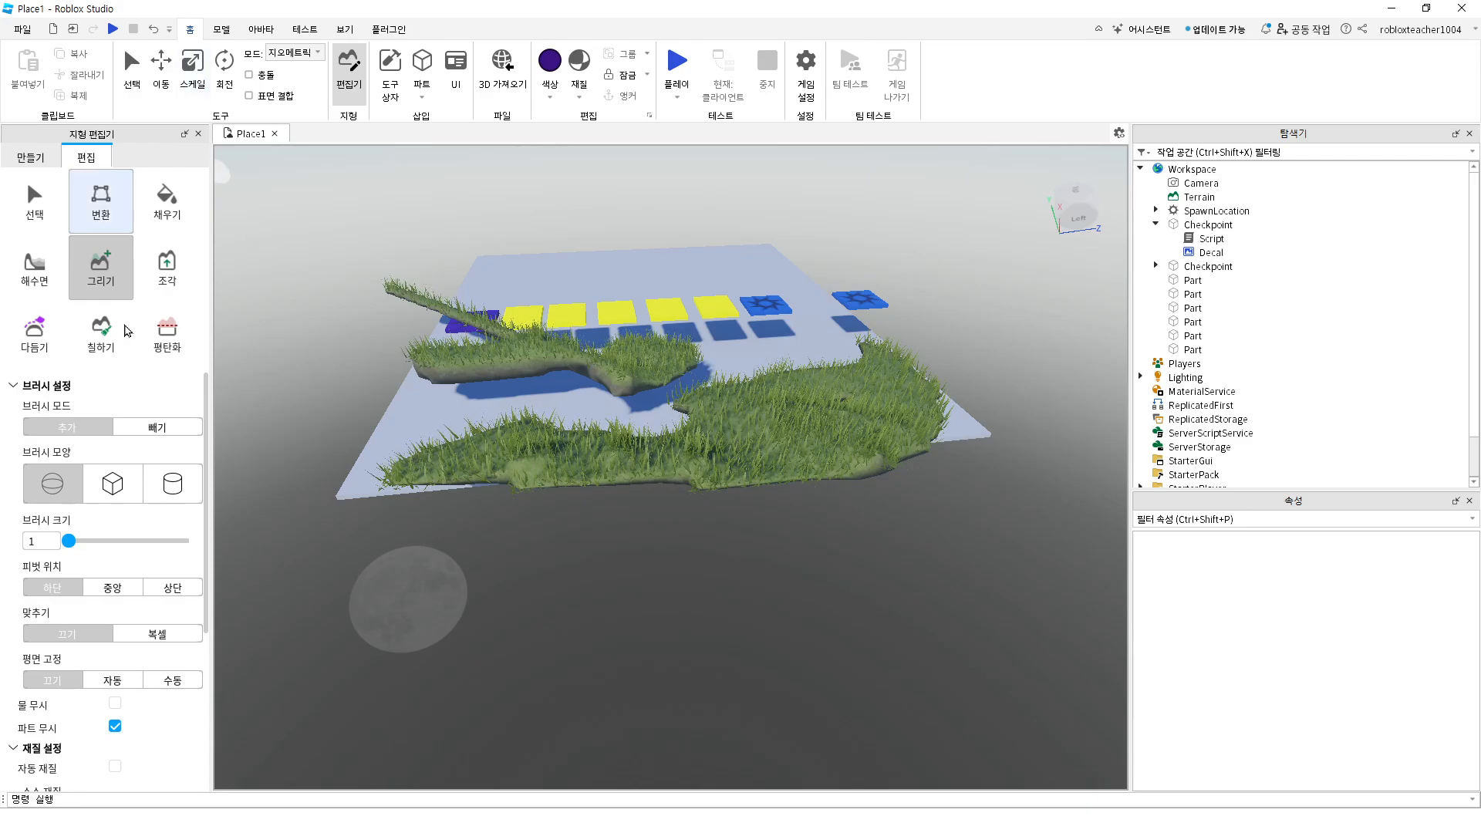
# Undo the last grass stroke and paint cracked lava terrain over the grass on the spawn pad's side of the baseplate
pyautogui.click(155, 27)
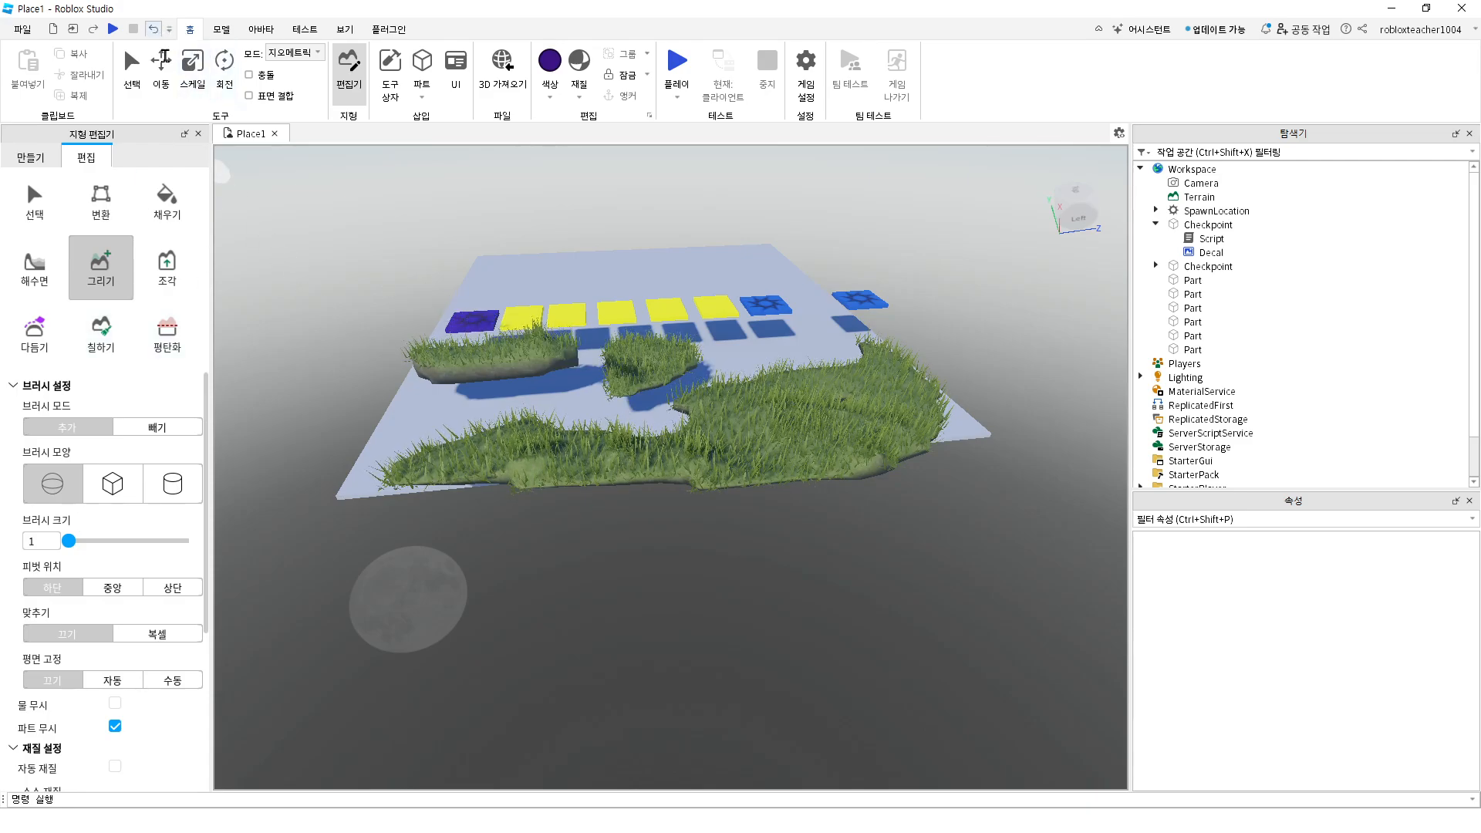
pyautogui.moveTo(208, 446); pyautogui.dragTo(208, 606)
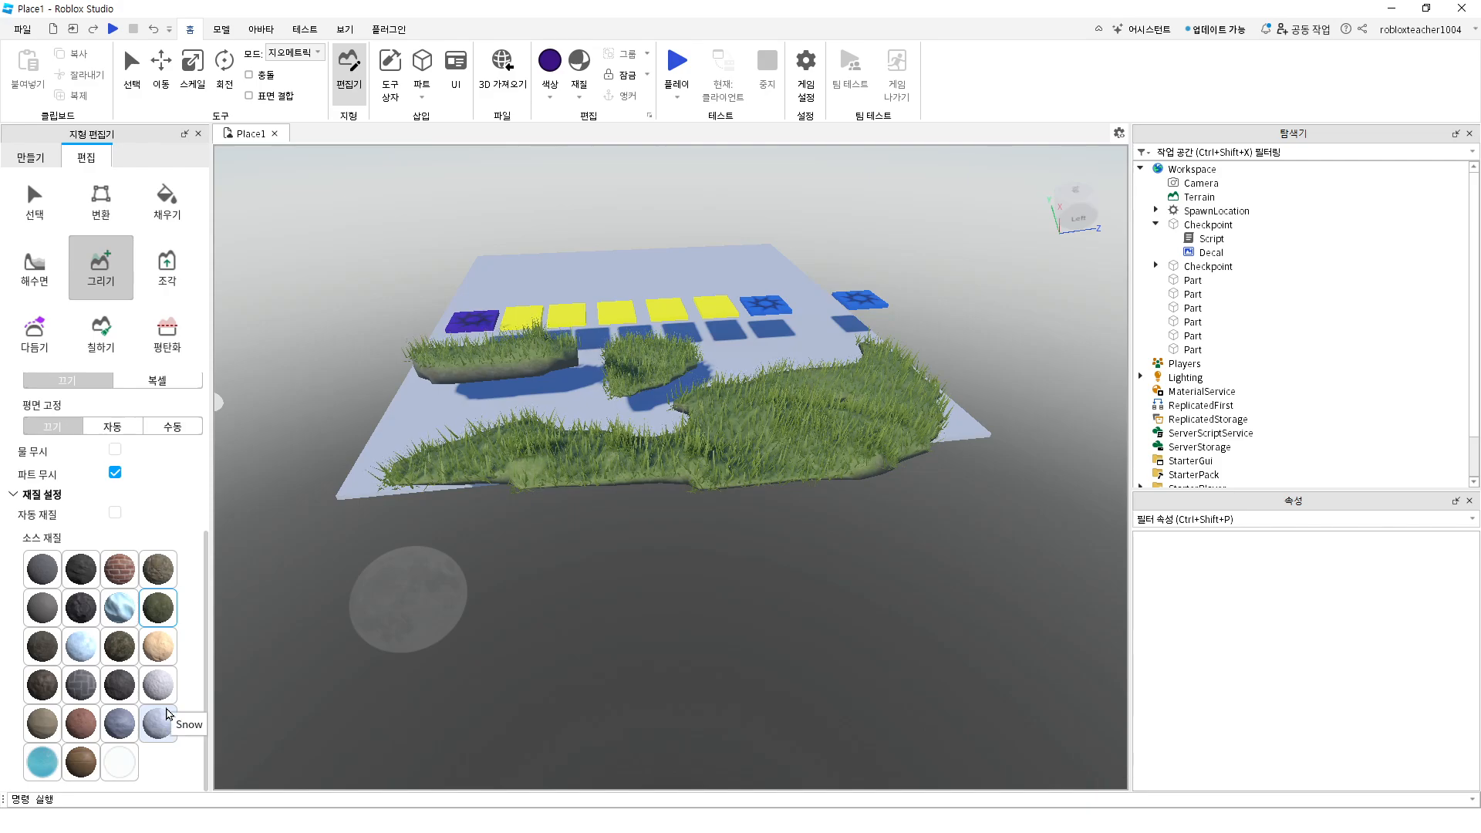
pyautogui.click(80, 611)
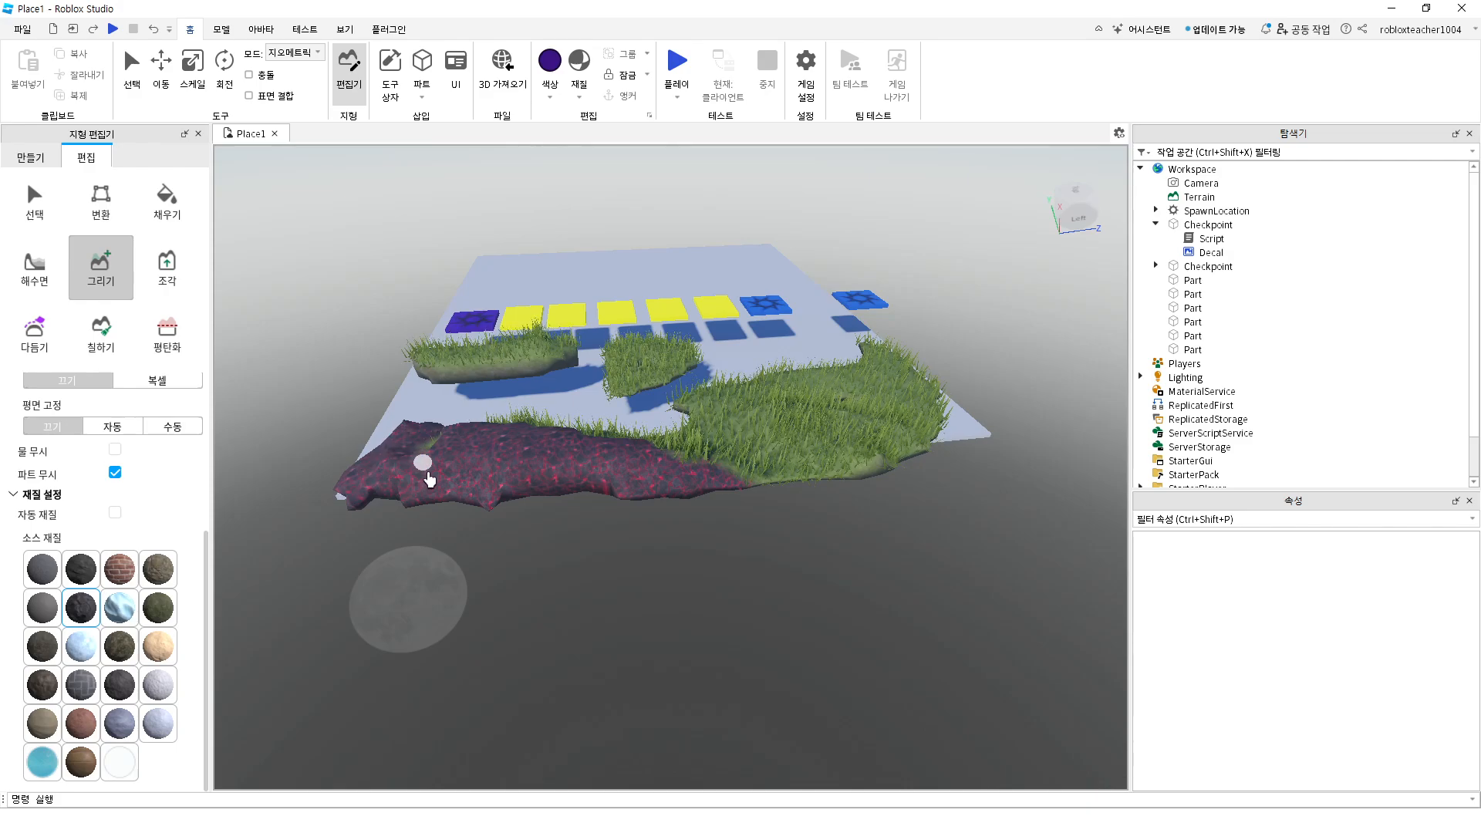
pyautogui.moveTo(429, 479)
pyautogui.mouseDown()
pyautogui.moveTo(404, 466)
pyautogui.moveTo(459, 452)
pyautogui.moveTo(429, 397)
pyautogui.moveTo(398, 405)
pyautogui.moveTo(425, 431)
pyautogui.moveTo(393, 416)
pyautogui.moveTo(375, 463)
pyautogui.moveTo(494, 402)
pyautogui.moveTo(567, 403)
pyautogui.moveTo(529, 380)
pyautogui.moveTo(555, 420)
pyautogui.moveTo(595, 373)
pyautogui.moveTo(591, 429)
pyautogui.moveTo(652, 416)
pyautogui.moveTo(692, 440)
pyautogui.moveTo(710, 478)
pyautogui.mouseUp()
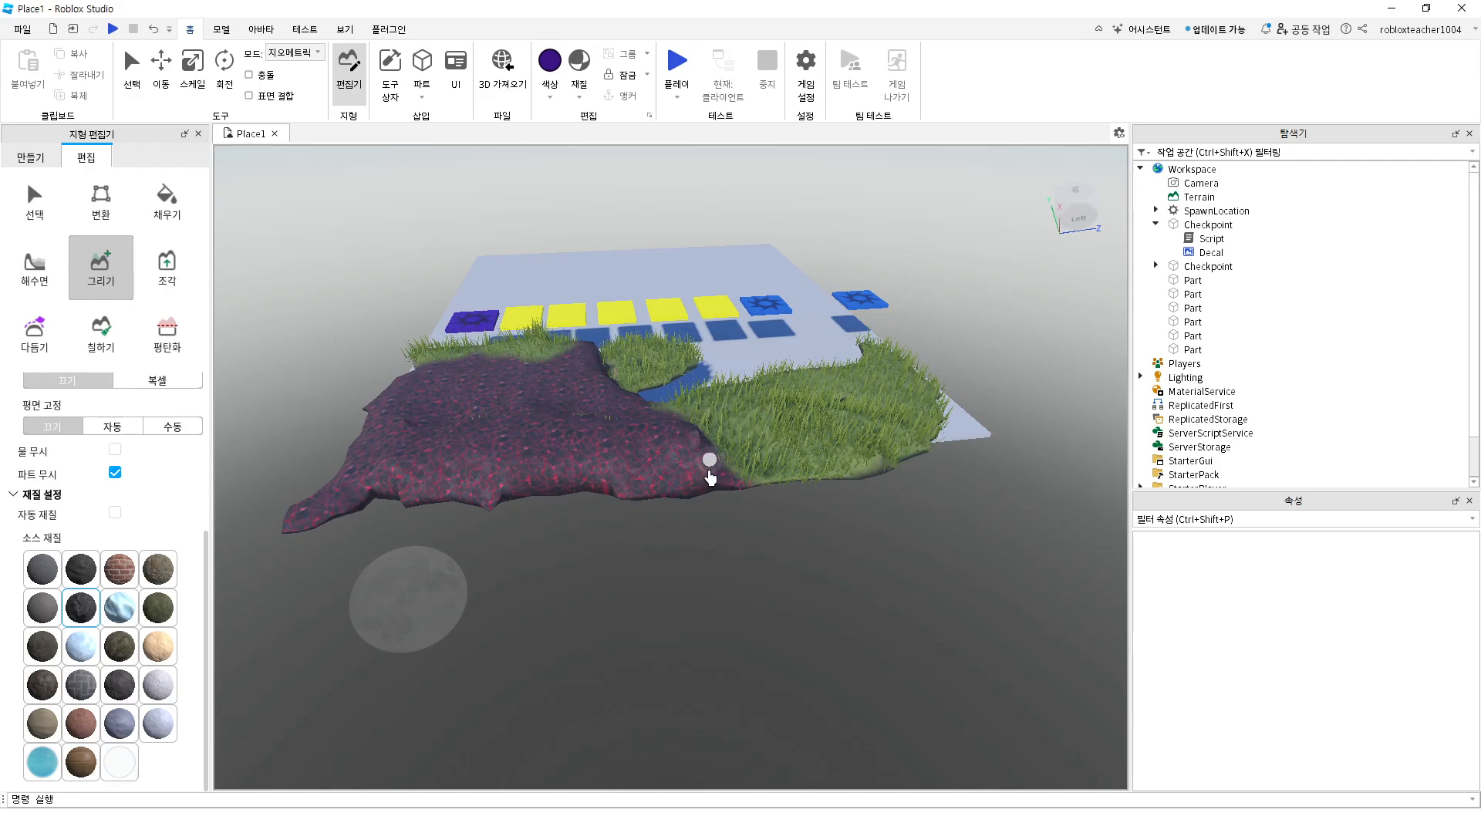
# Playtest the place by turning the character toward the terrain and jumping off the spawn pad, and end the test
pyautogui.click(677, 61)
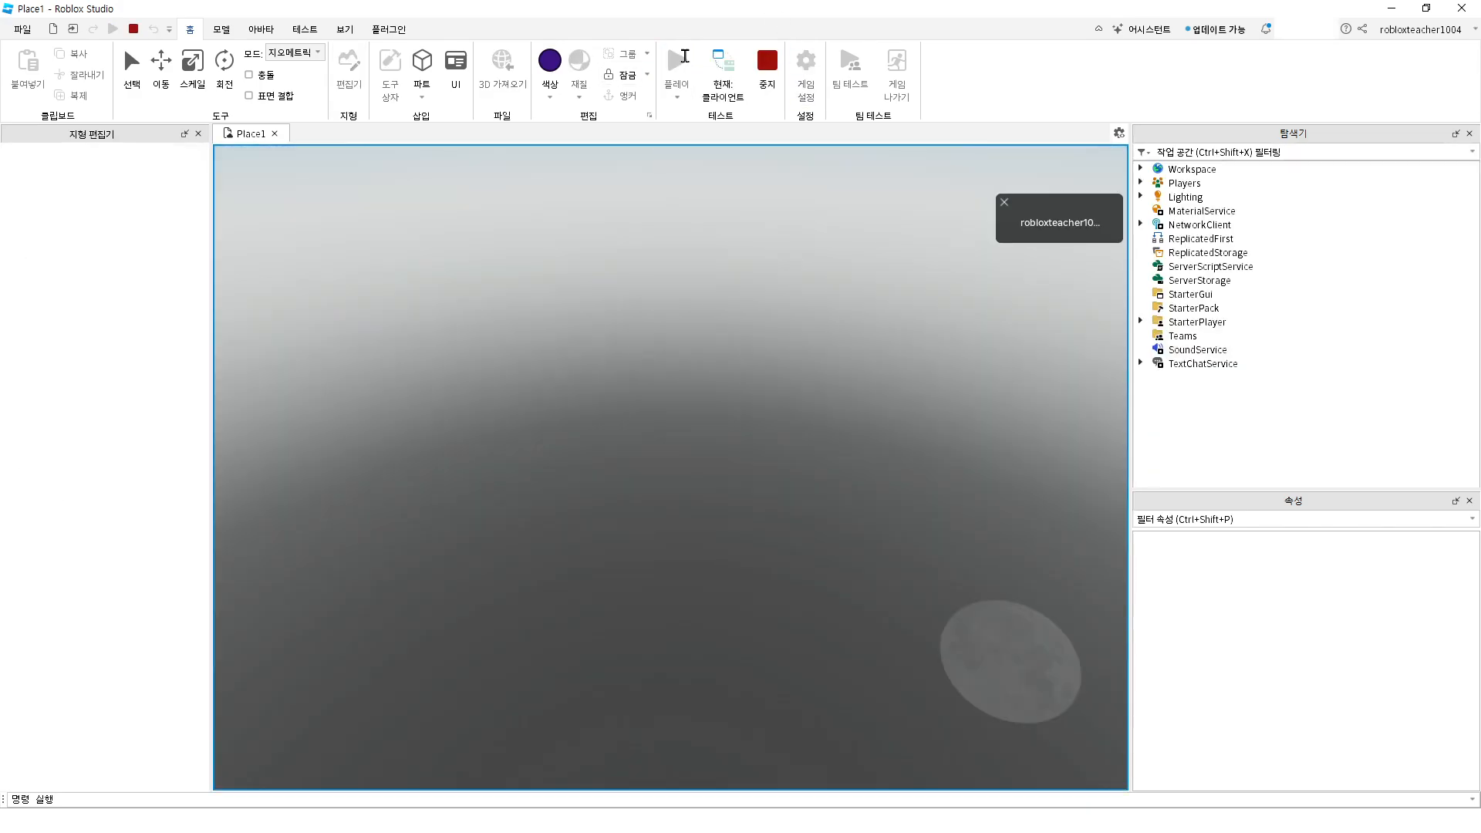
pyautogui.press('Left')
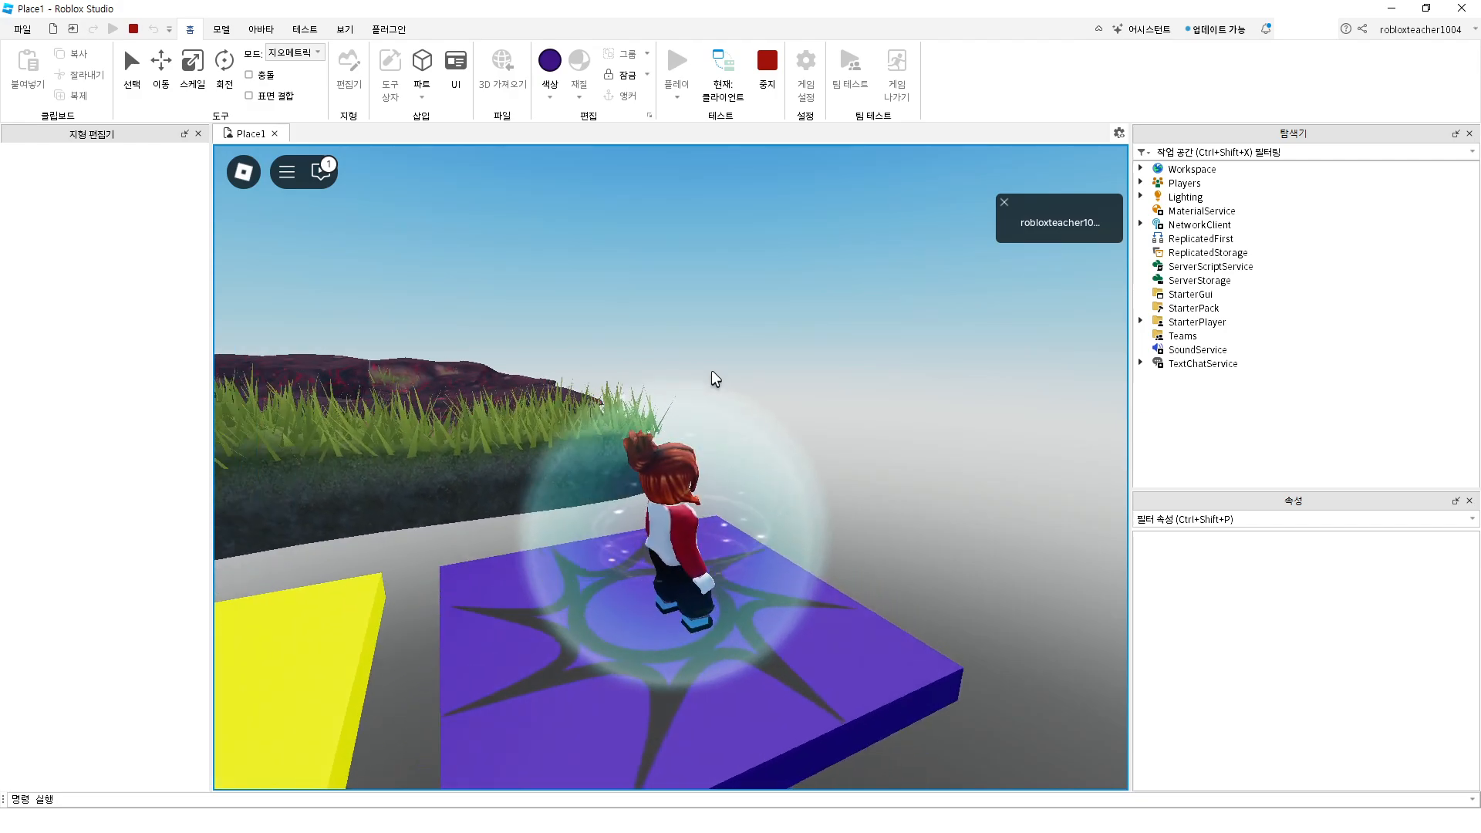
pyautogui.press('Right')
pyautogui.press('Right')
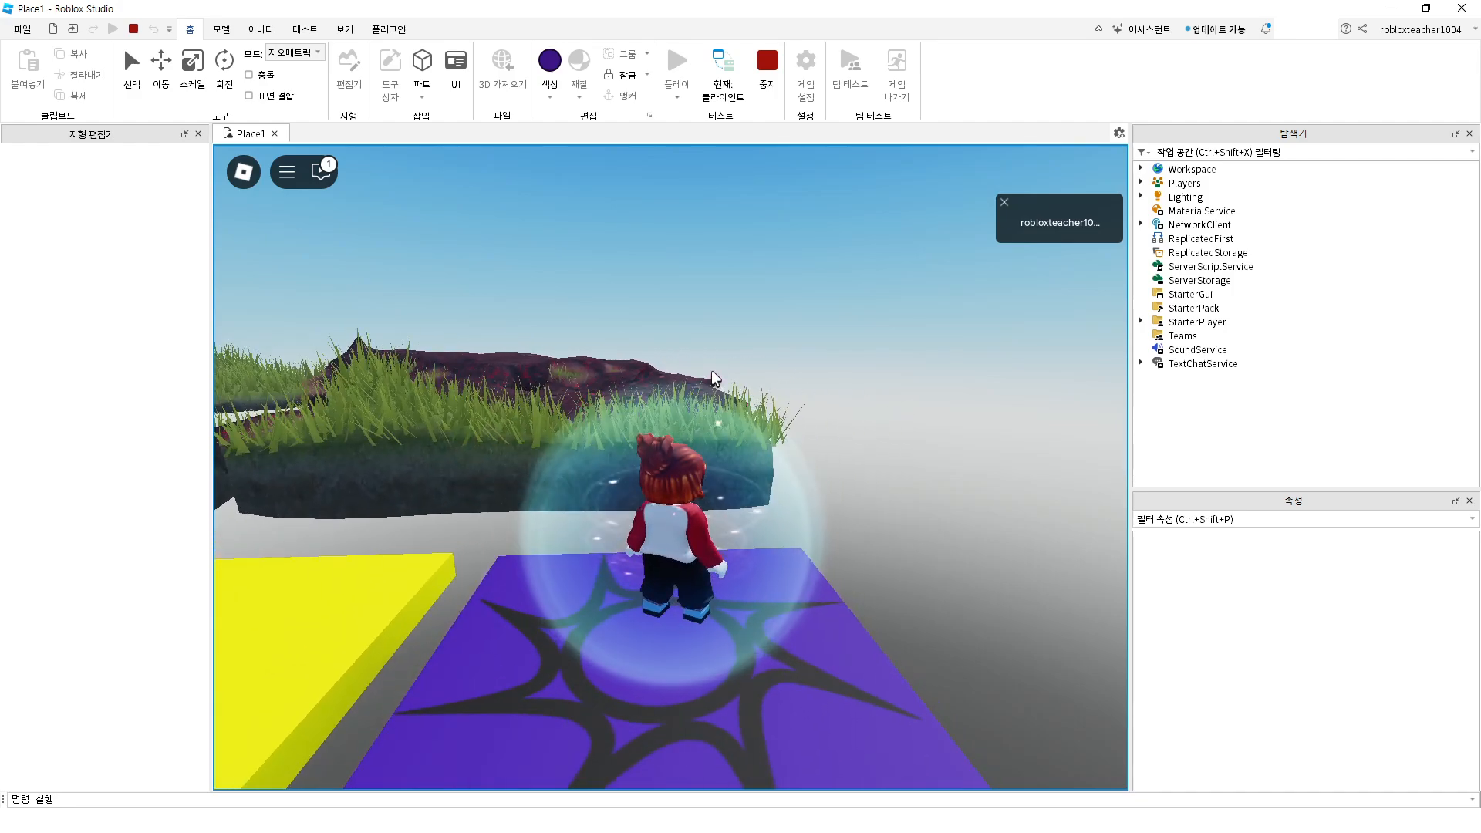
pyautogui.press('Left')
pyautogui.press('Right')
pyautogui.press('Up')
pyautogui.press('Up')
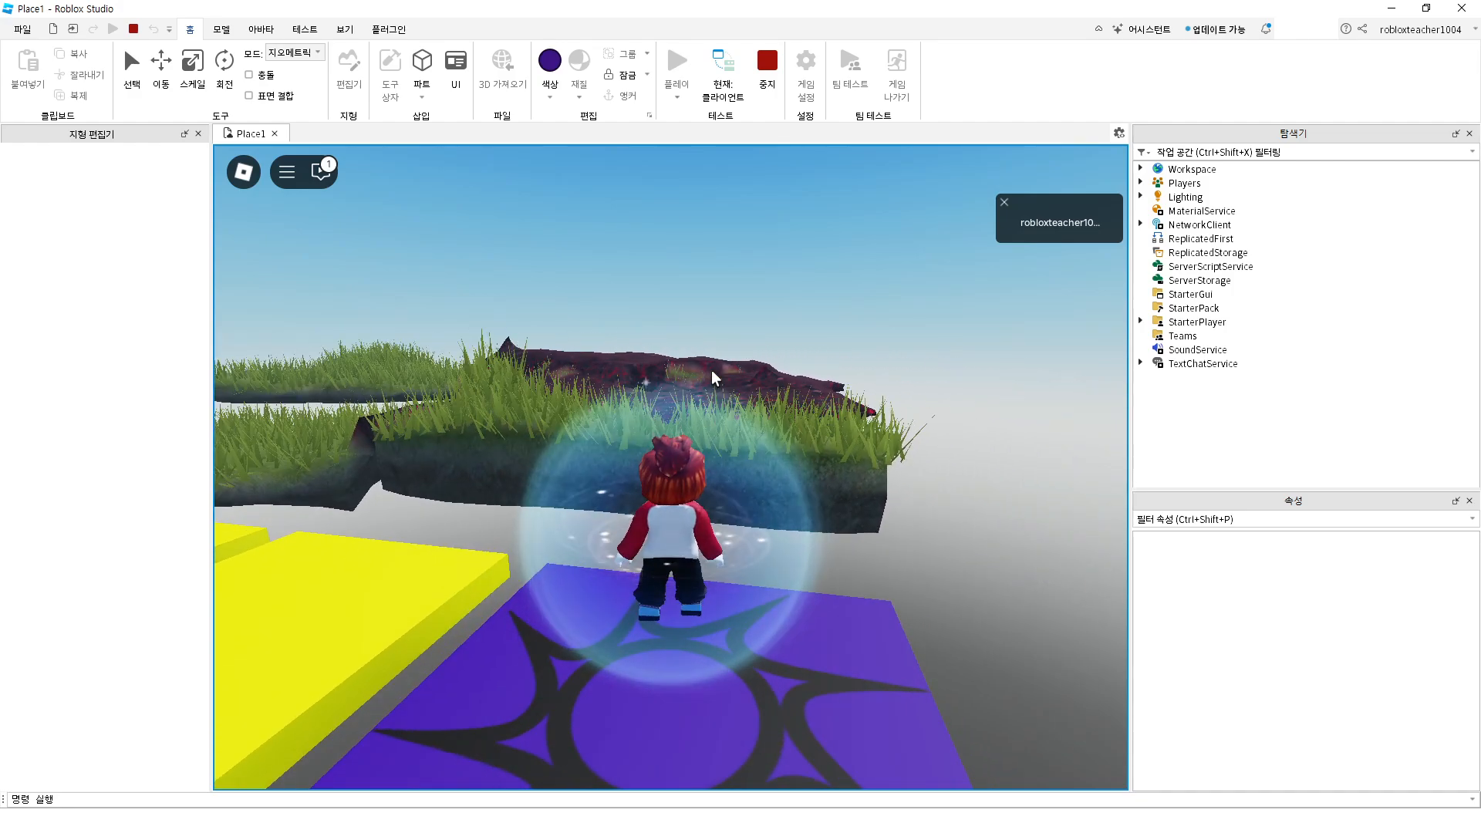
pyautogui.press('space')
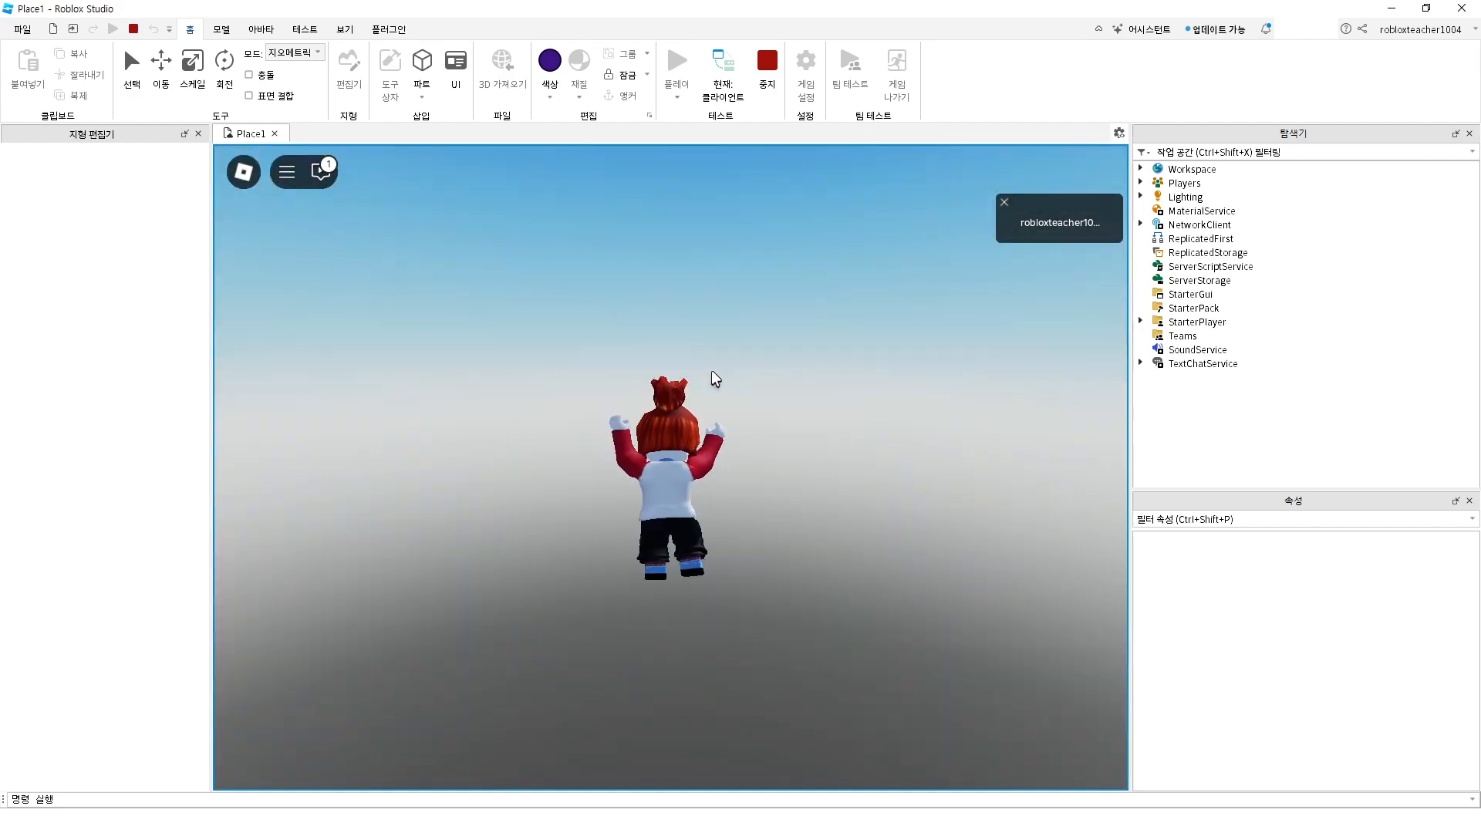
pyautogui.click(767, 62)
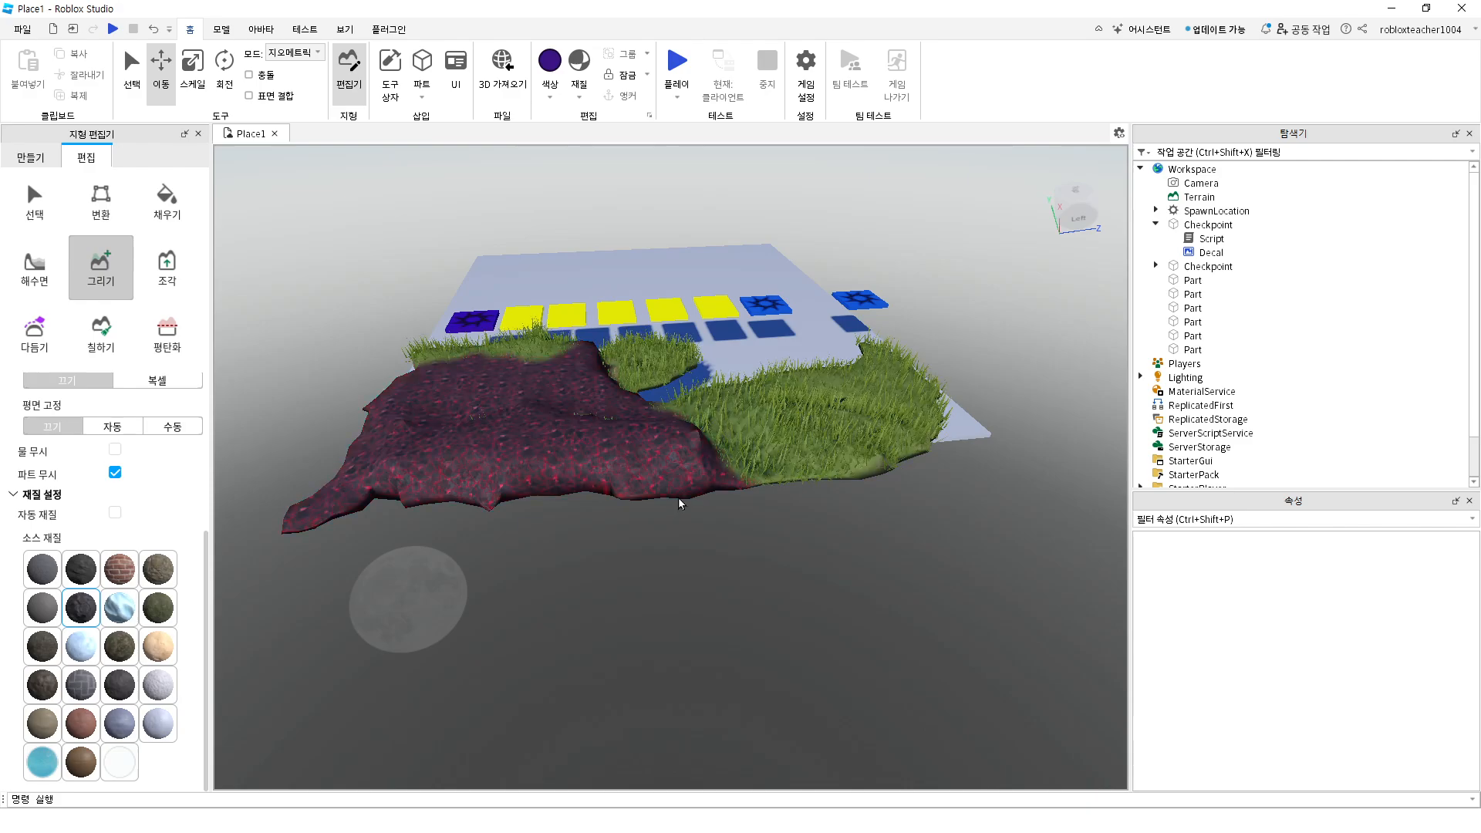
# Move the purple SpawnLocation pad about 7.7 studs toward the grass and lava terrain
pyautogui.moveTo(471, 394); pyautogui.dragTo(610, 468, button='middle')
pyautogui.click(609, 468)
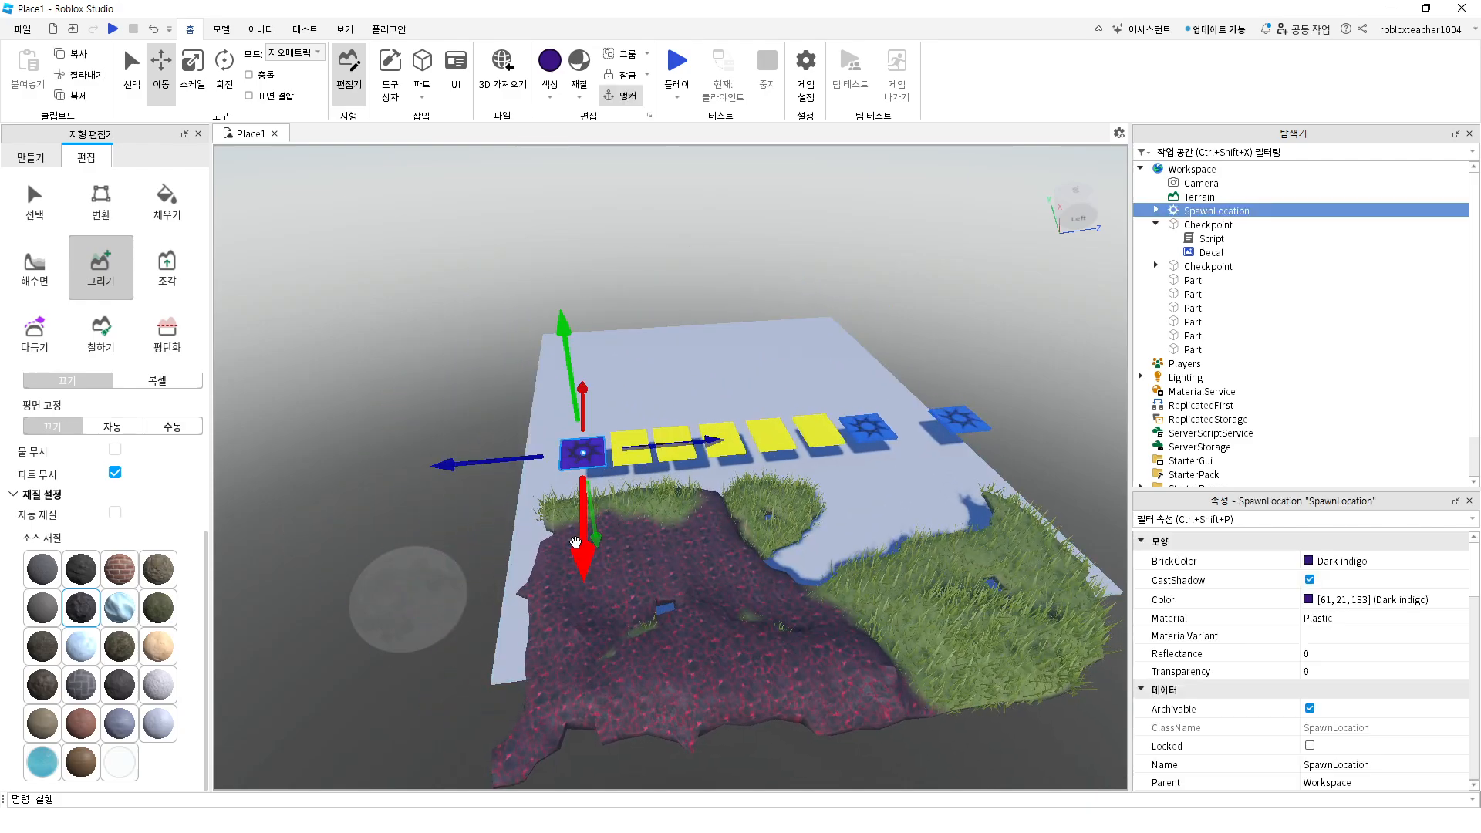
pyautogui.moveTo(575, 543); pyautogui.dragTo(591, 571)
# Playtest the jump from the spawn pad onto the terrain, walk and jump across the lava, and end the test
pyautogui.click(679, 60)
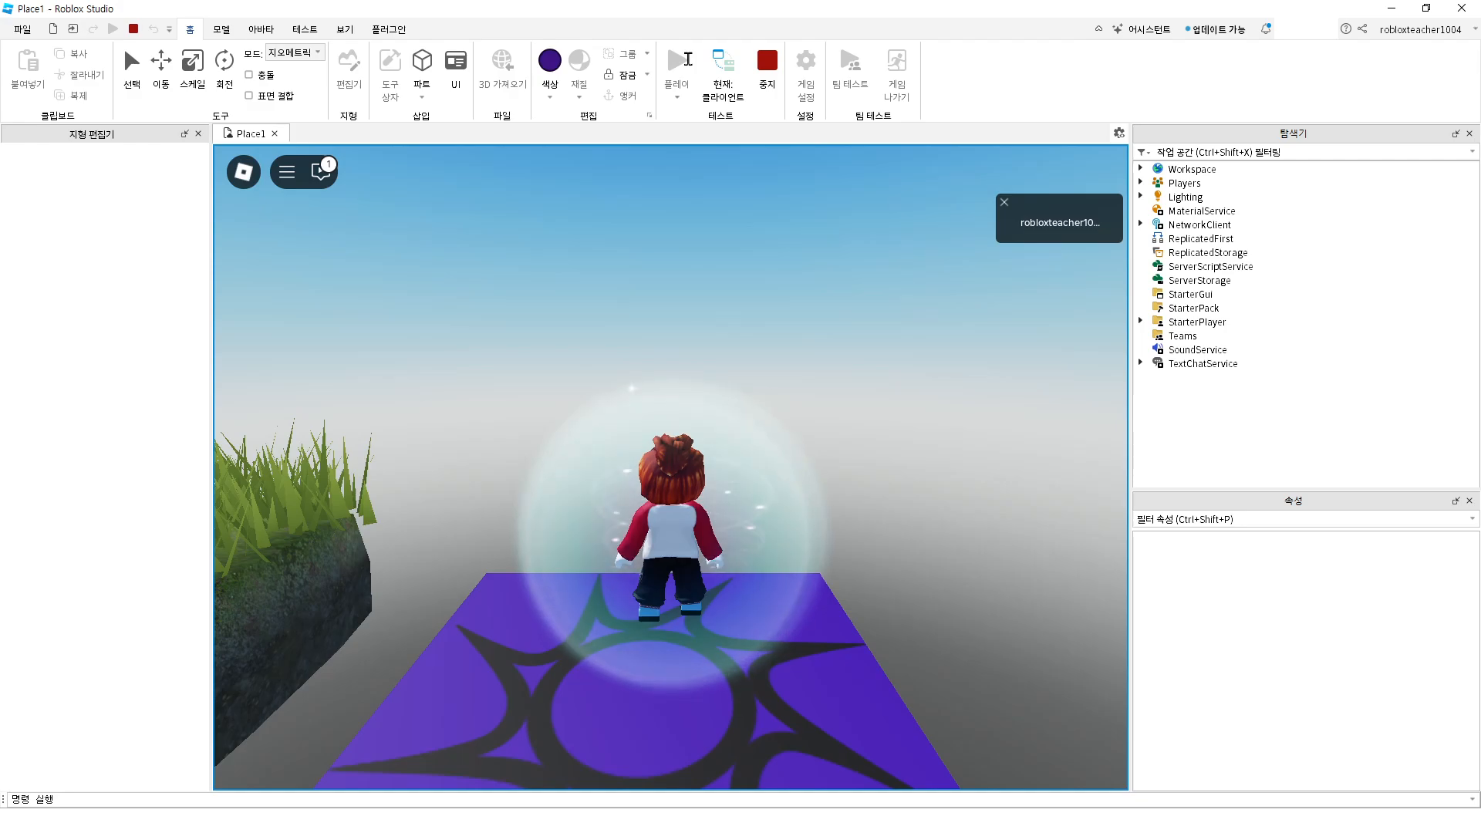
pyautogui.moveTo(707, 405); pyautogui.dragTo(702, 403, button='right')
pyautogui.press('w')
pyautogui.press('s')
pyautogui.press('w')
pyautogui.press('space')
pyautogui.press('w')
pyautogui.press('space')
pyautogui.press('s')
pyautogui.press('w')
pyautogui.press('space')
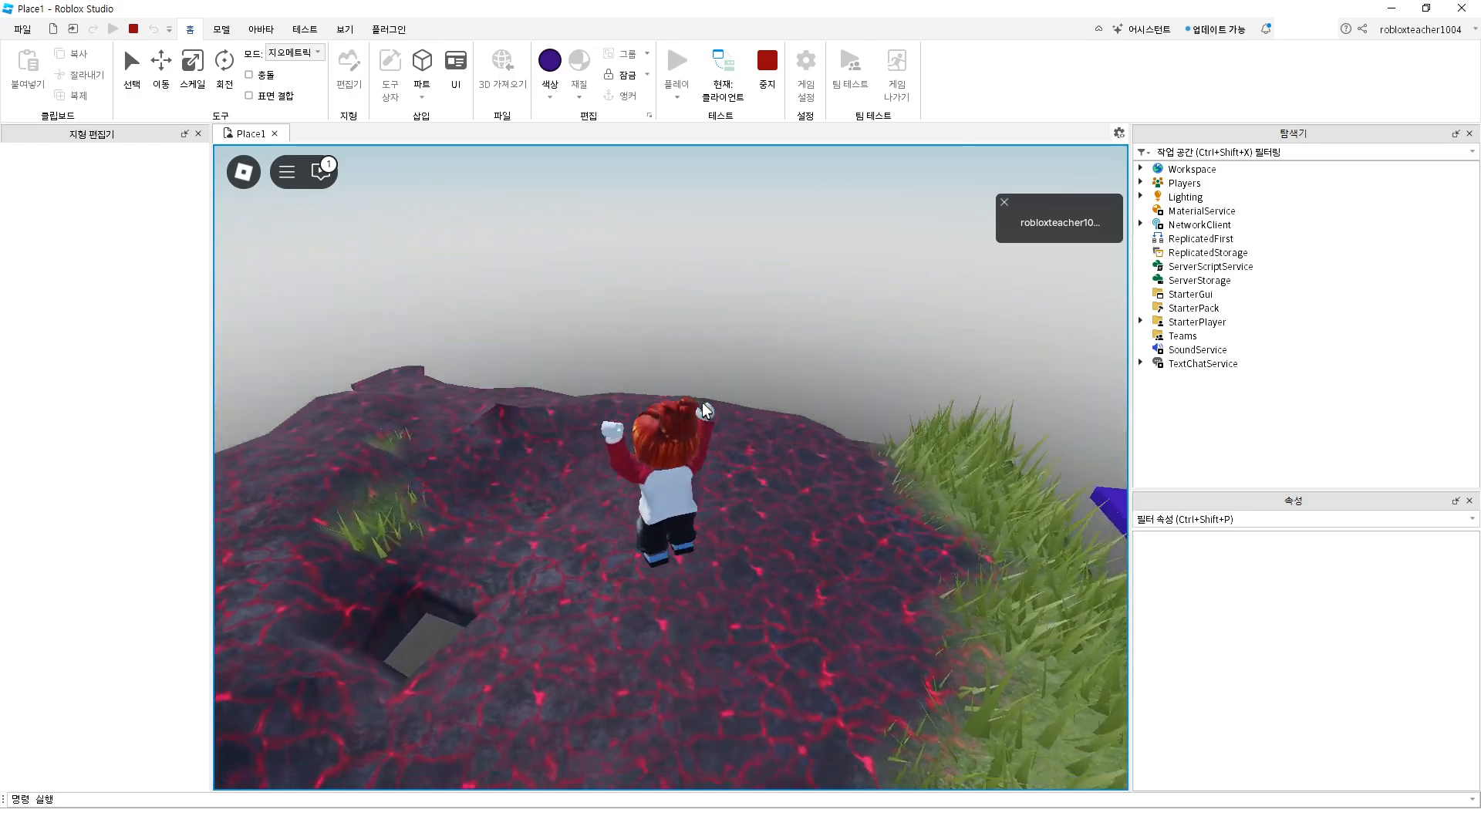
pyautogui.press('space')
pyautogui.press('space')
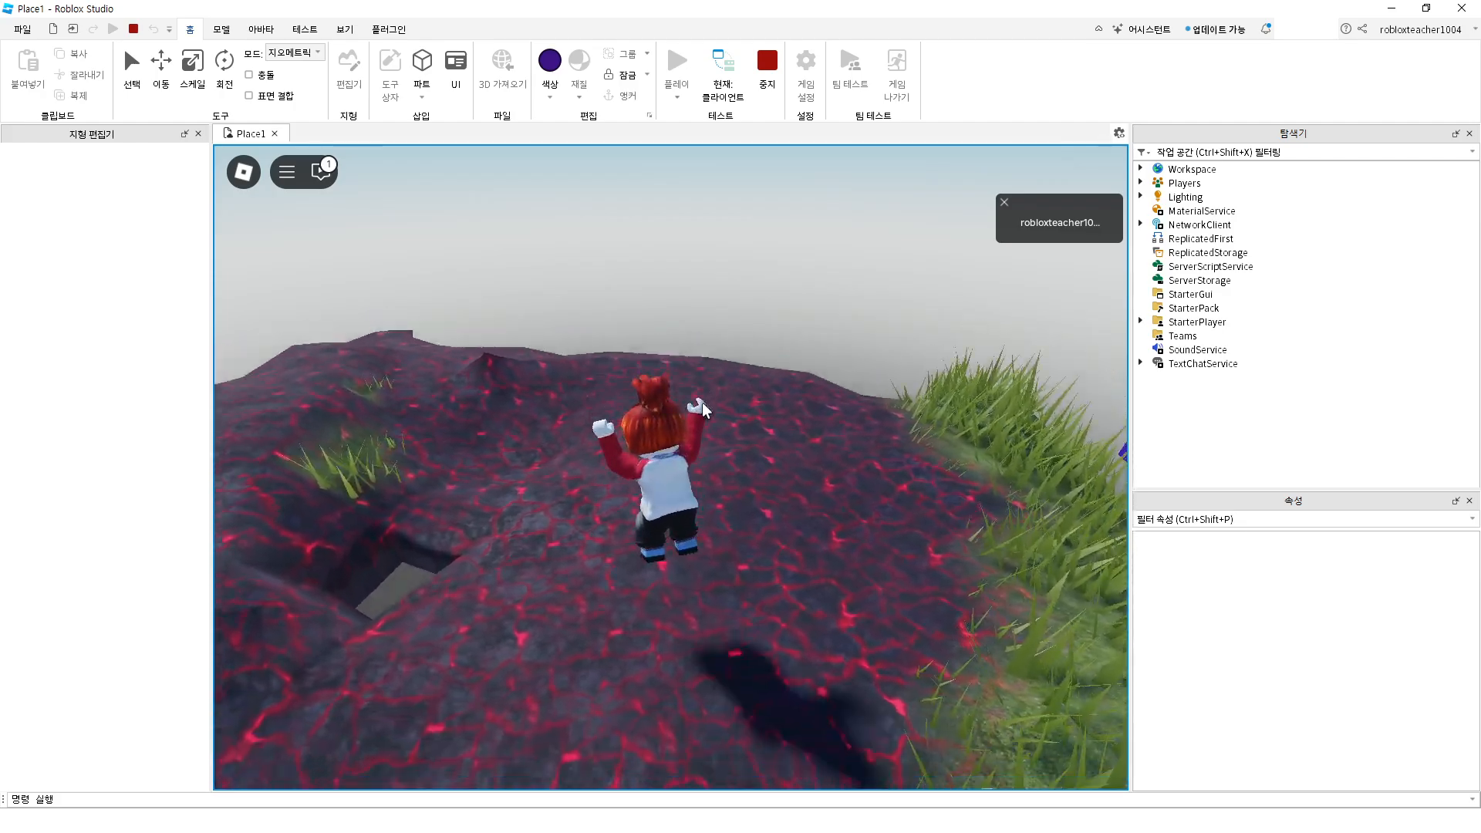
pyautogui.moveTo(702, 403); pyautogui.dragTo(702, 402, button='right')
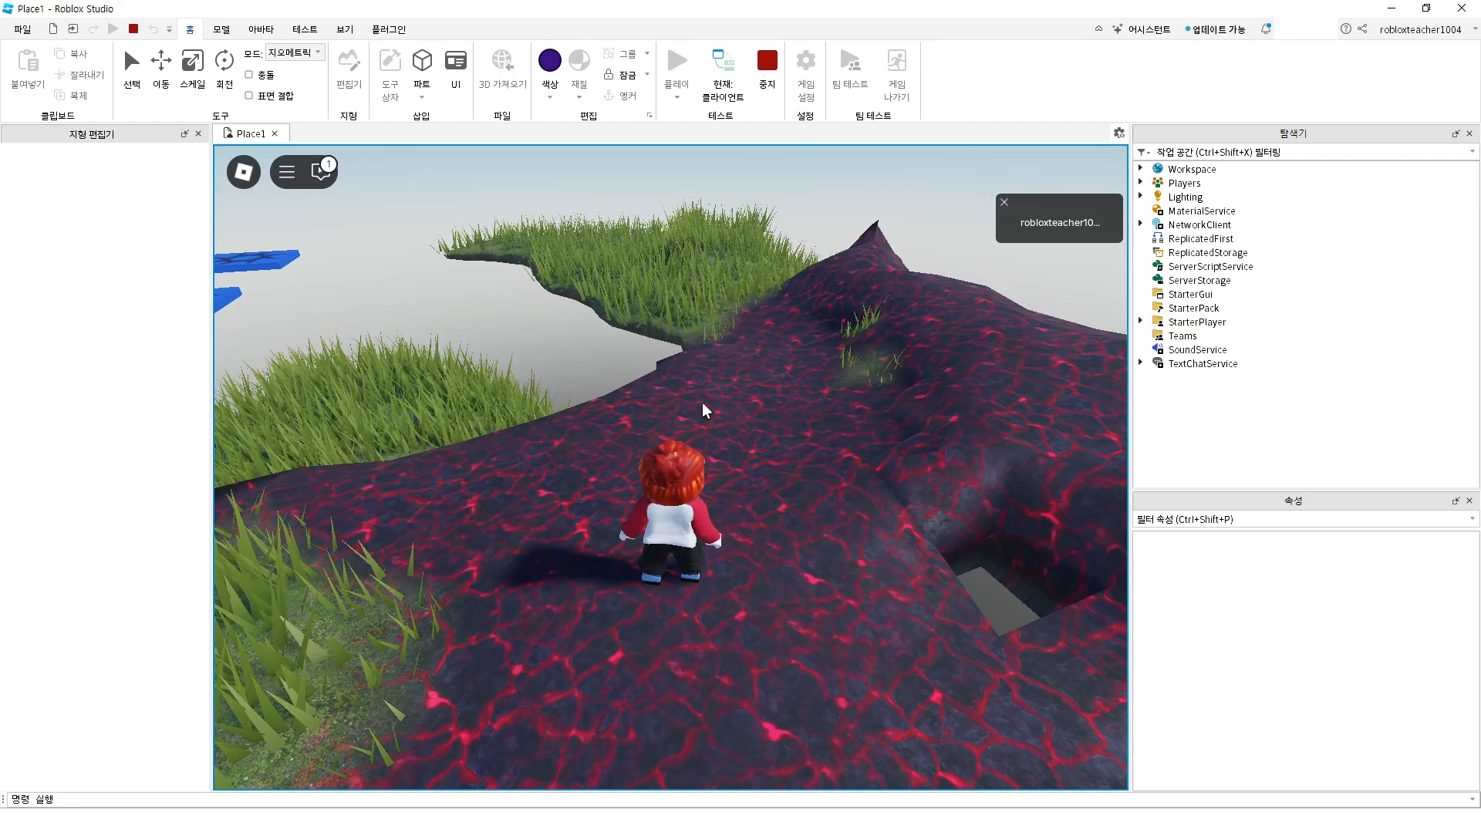
pyautogui.click(767, 67)
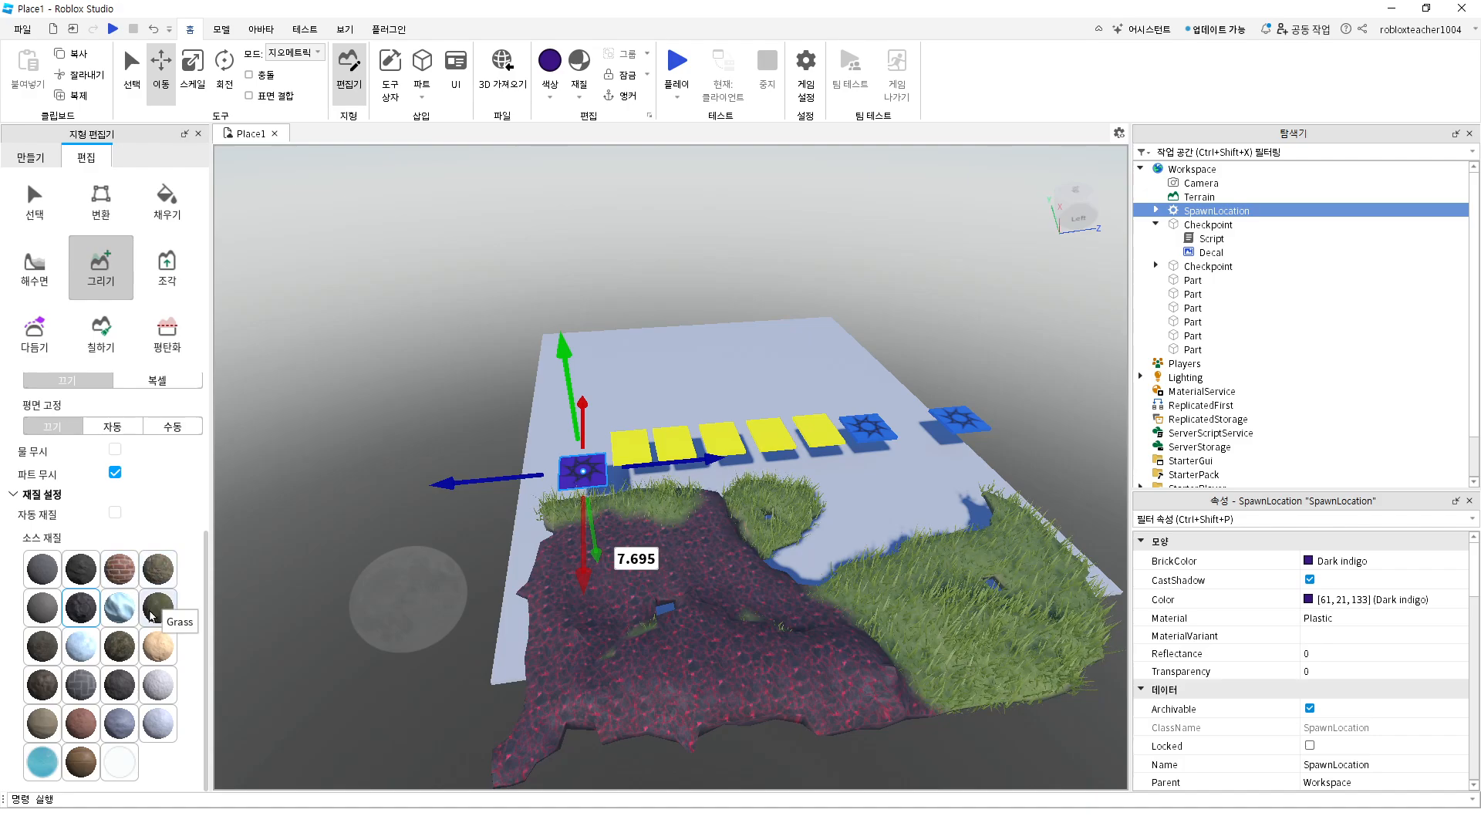
# Paint Snow terrain over the grass area bordering the lava, extending it slightly over the lava's edge
pyautogui.hotkey('ctrl', '1')
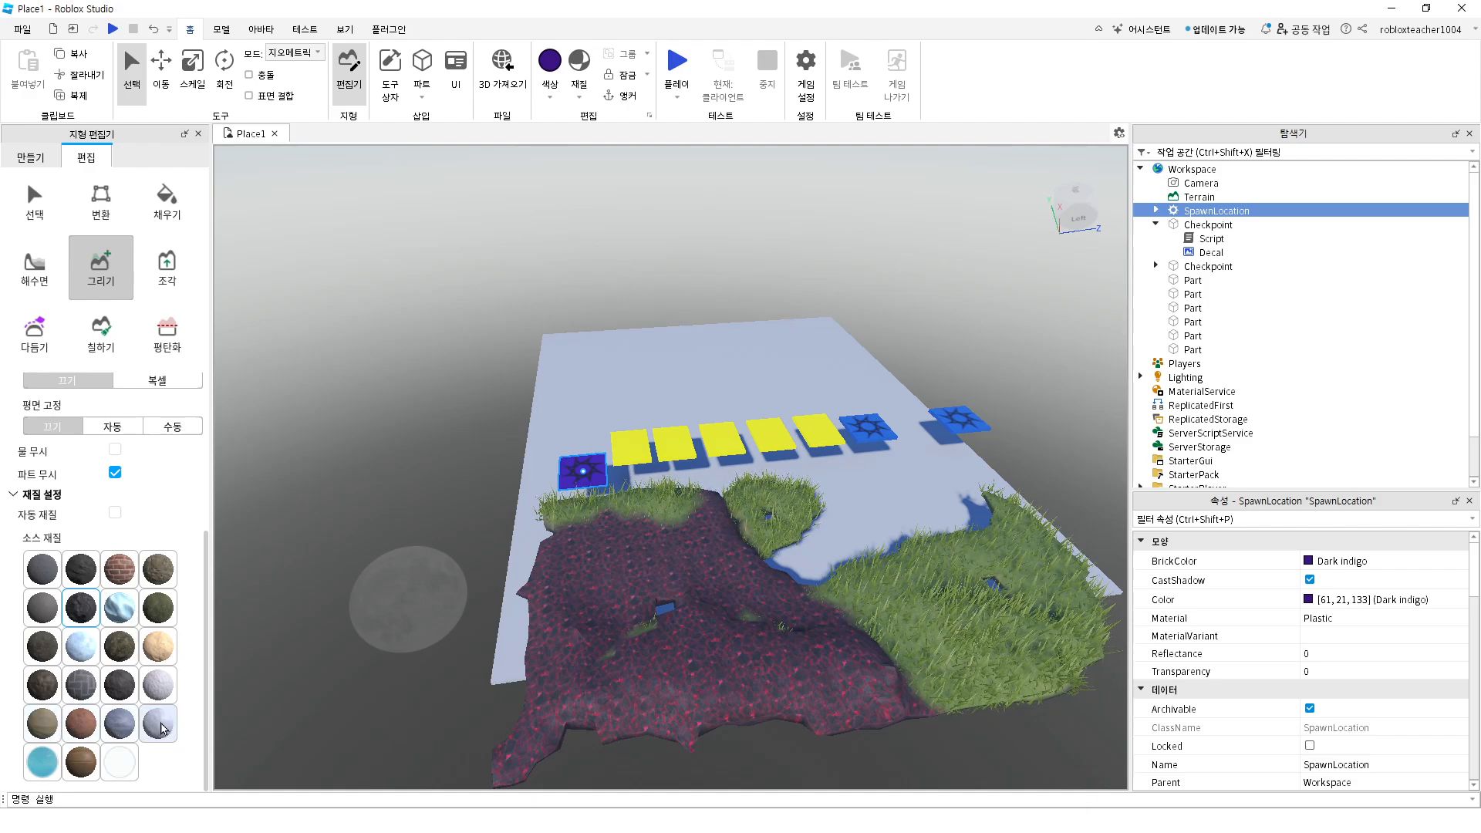
pyautogui.click(159, 724)
pyautogui.moveTo(857, 601)
pyautogui.mouseDown()
pyautogui.moveTo(925, 581)
pyautogui.moveTo(968, 673)
pyautogui.mouseUp()
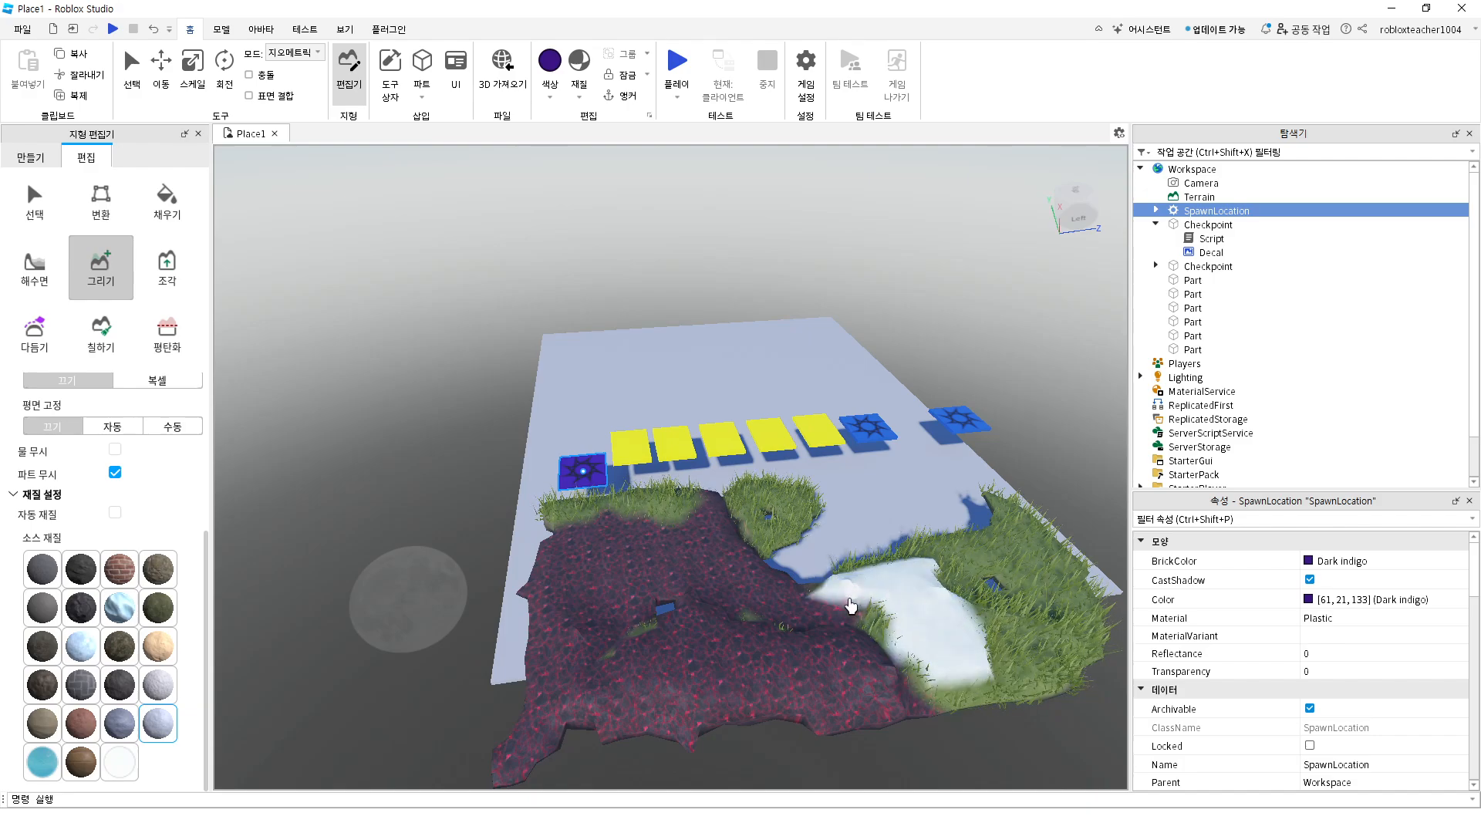
pyautogui.moveTo(851, 606)
pyautogui.mouseDown()
pyautogui.moveTo(887, 598)
pyautogui.moveTo(965, 625)
pyautogui.moveTo(944, 571)
pyautogui.mouseUp()
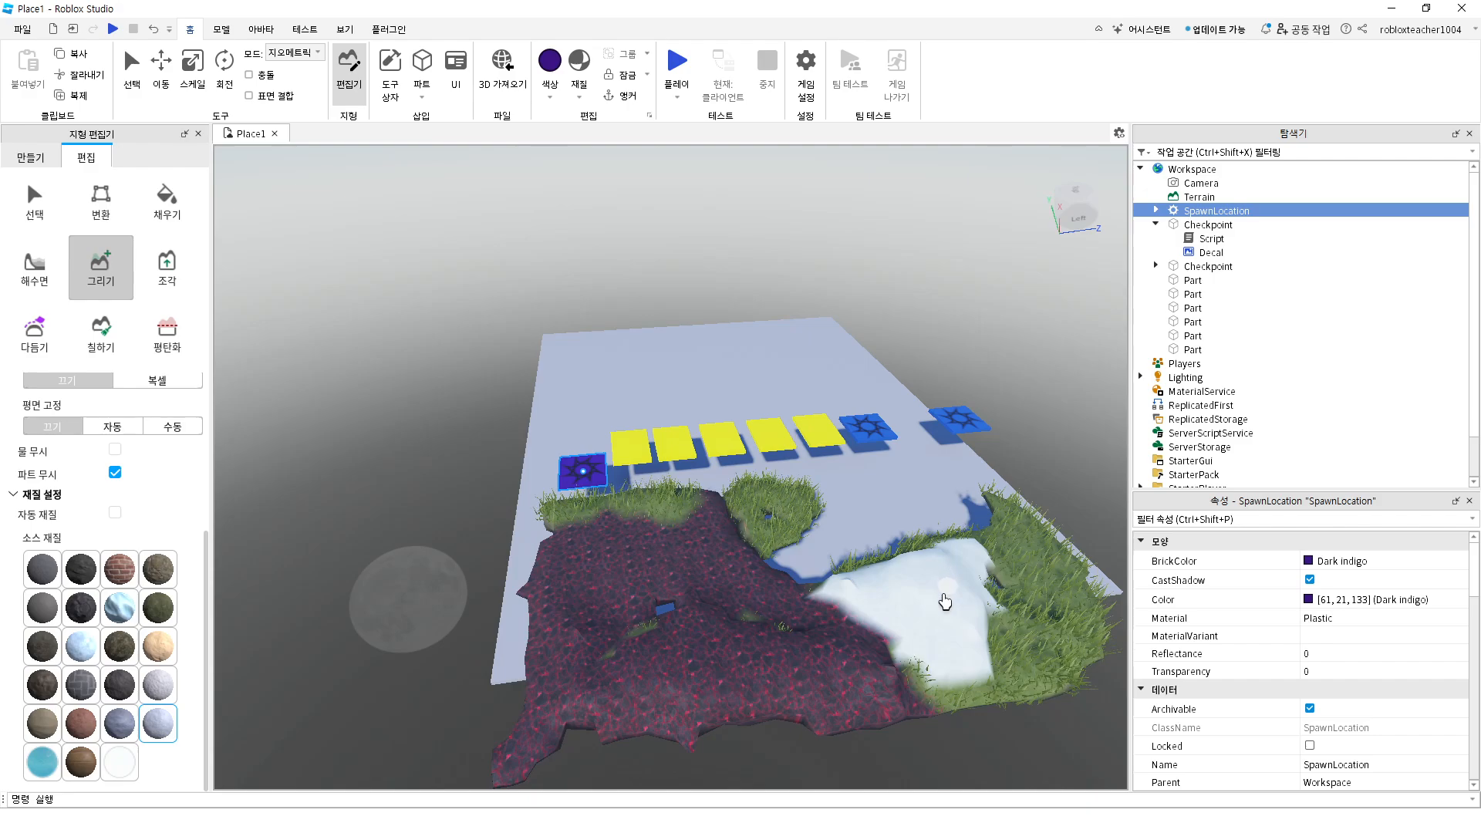
pyautogui.moveTo(1013, 680)
pyautogui.mouseDown()
pyautogui.moveTo(965, 678)
pyautogui.moveTo(954, 698)
pyautogui.mouseUp()
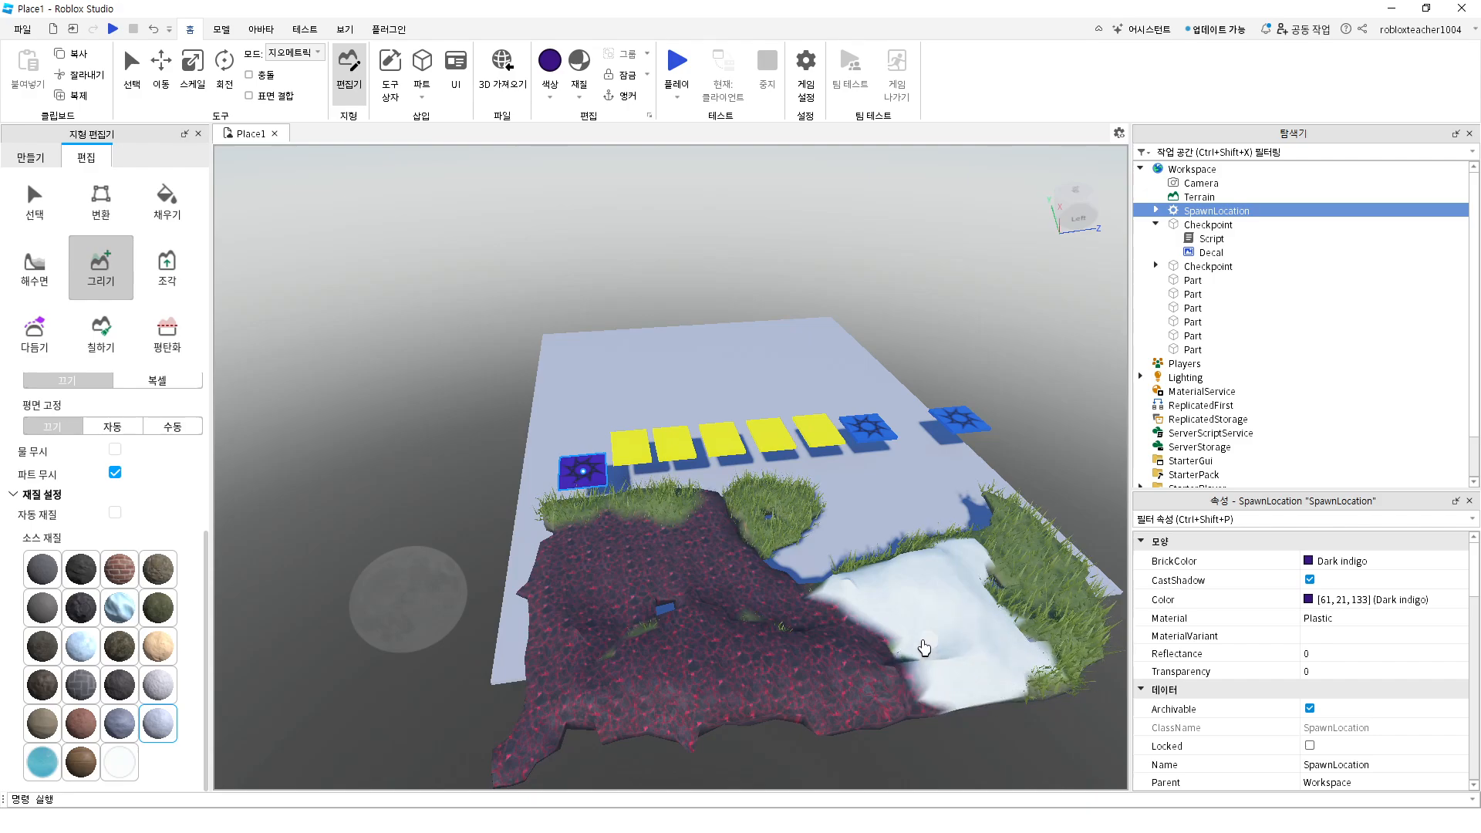
pyautogui.moveTo(924, 648); pyautogui.dragTo(831, 601)
pyautogui.moveTo(895, 683)
pyautogui.mouseDown()
pyautogui.moveTo(907, 671)
pyautogui.moveTo(915, 710)
pyautogui.mouseUp()
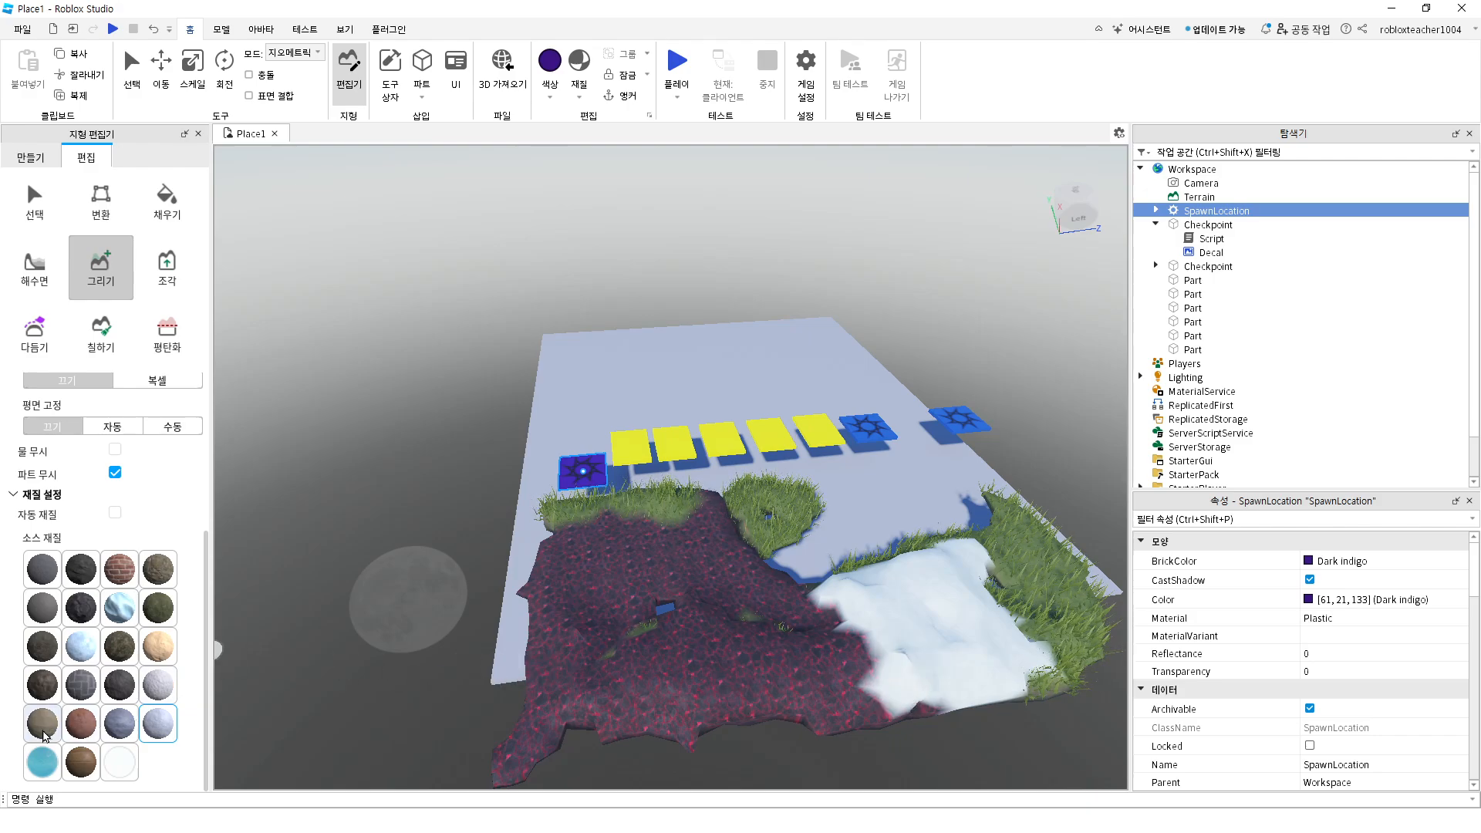
# Paint a small pool of water over the lava beside the grass strip nearest the spawn pad
pyautogui.click(42, 762)
pyautogui.click(42, 762)
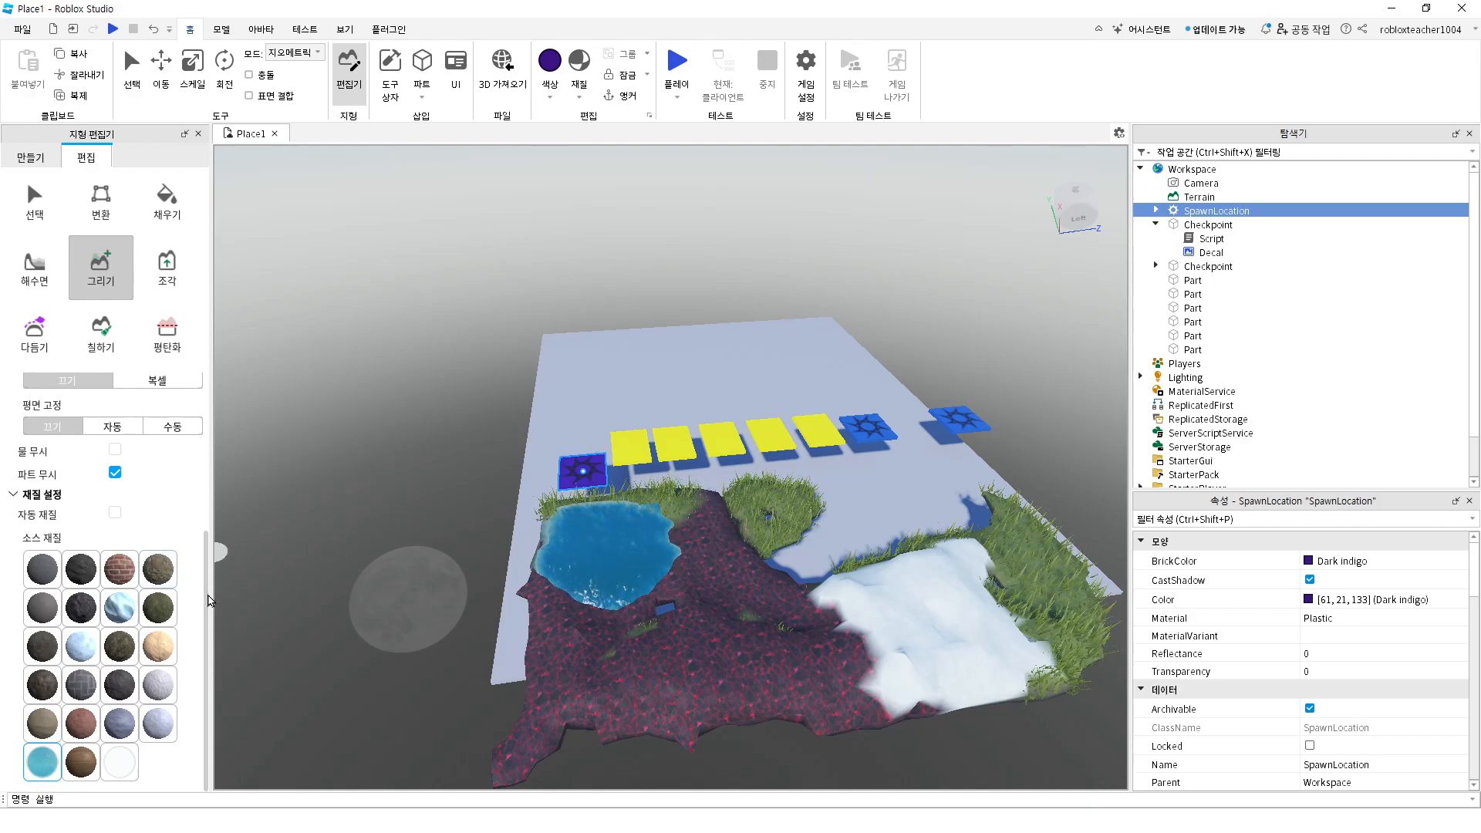
# Set the brush size to 5 and paint large masses of water behind the platforms, around the spawn pad and over the small pool
pyautogui.scroll(4, 108, 540)
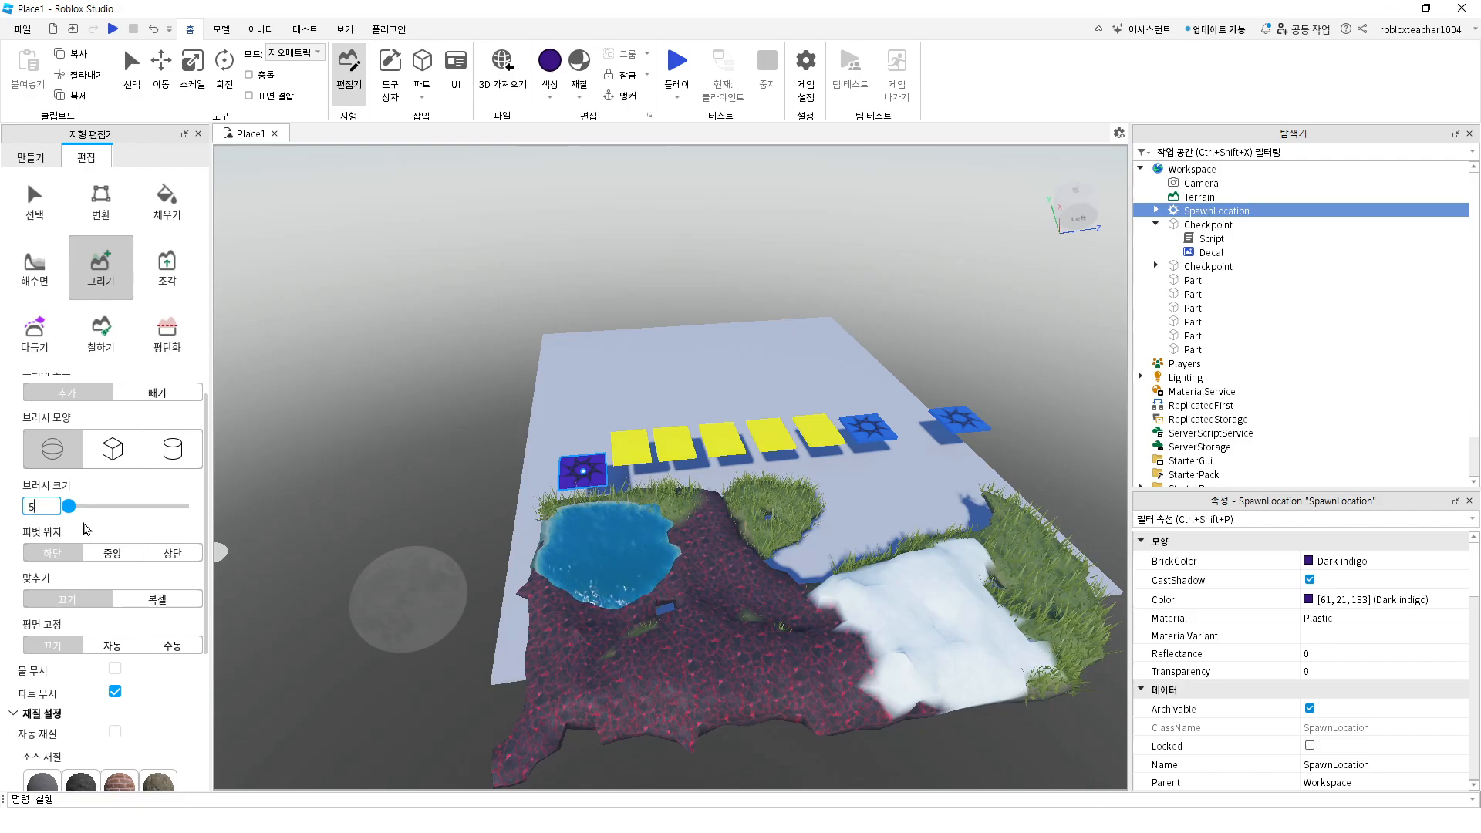
pyautogui.press('Return')
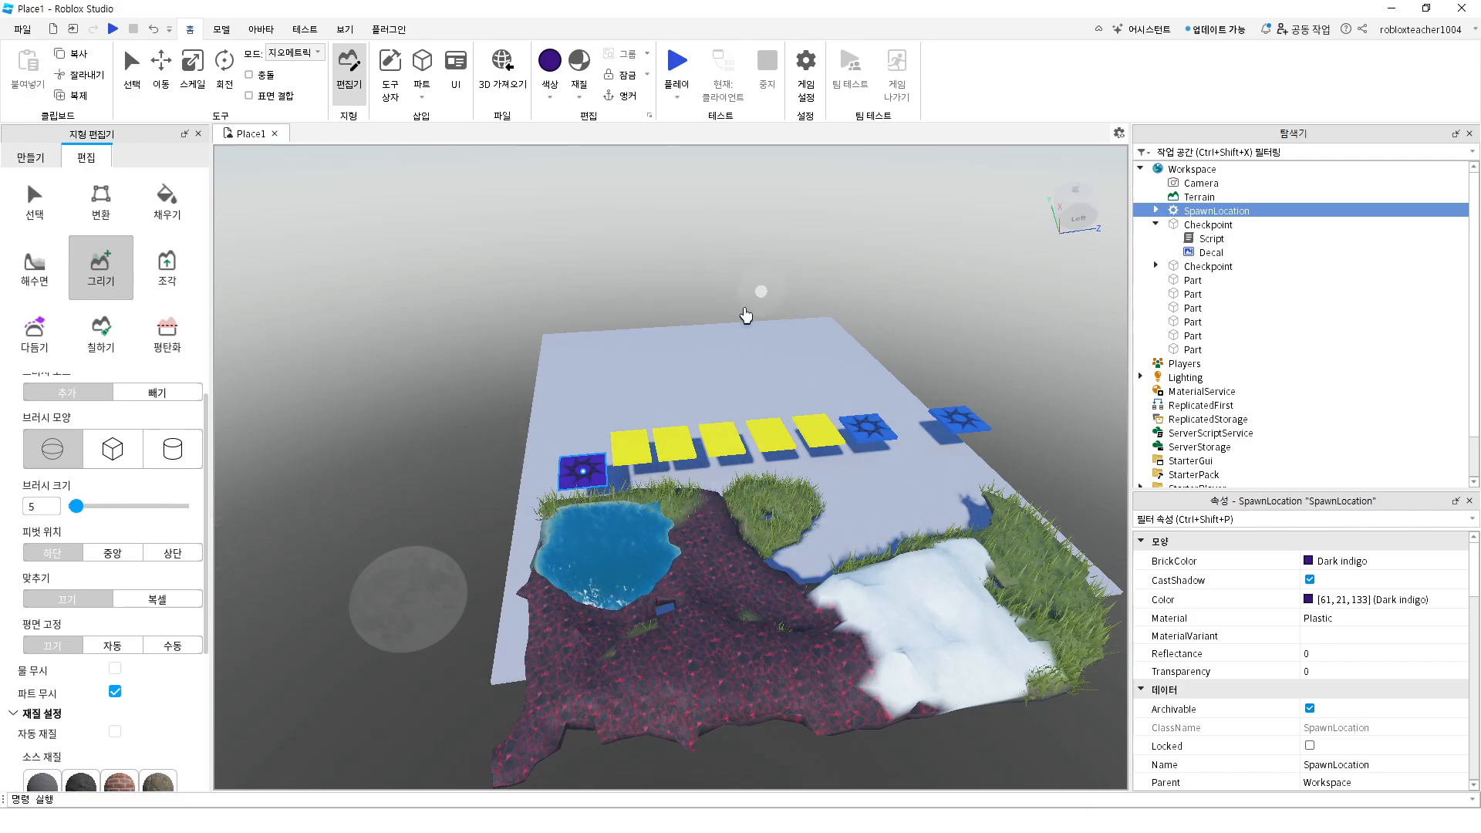
pyautogui.click(588, 403)
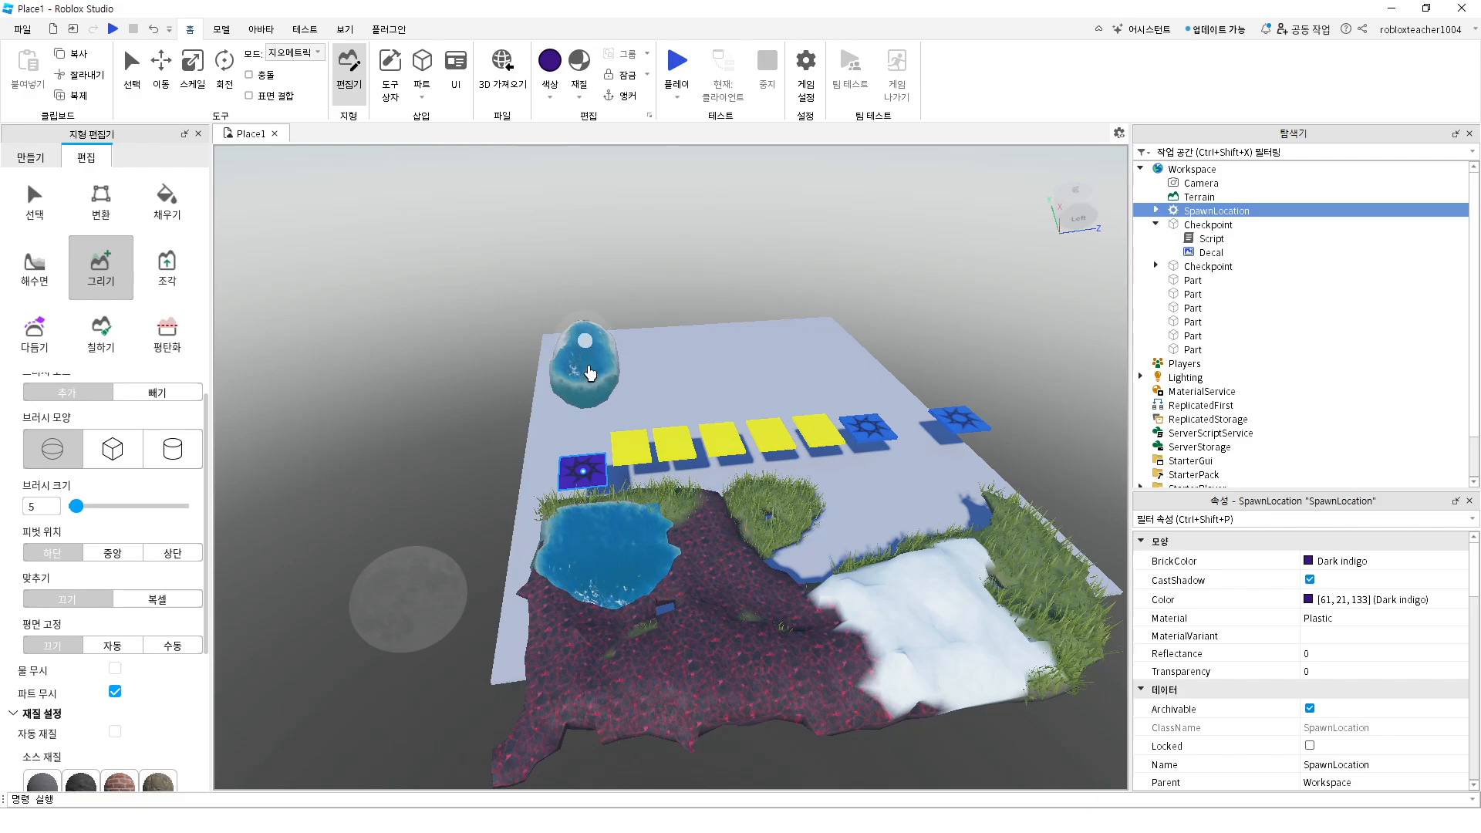
pyautogui.moveTo(544, 379)
pyautogui.mouseDown()
pyautogui.moveTo(579, 407)
pyautogui.moveTo(665, 369)
pyautogui.moveTo(776, 361)
pyautogui.mouseUp()
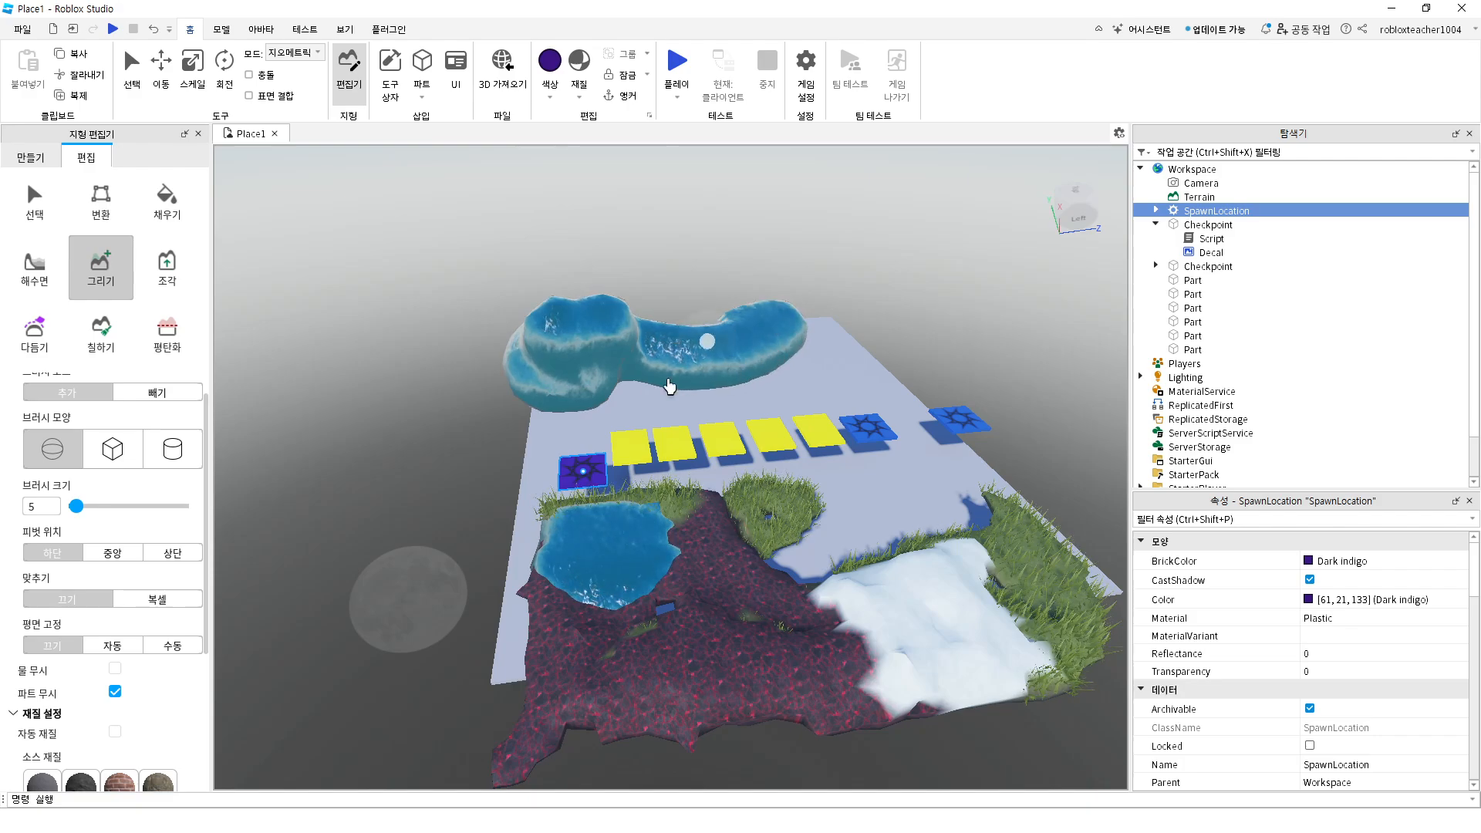
pyautogui.moveTo(630, 402); pyautogui.dragTo(900, 344)
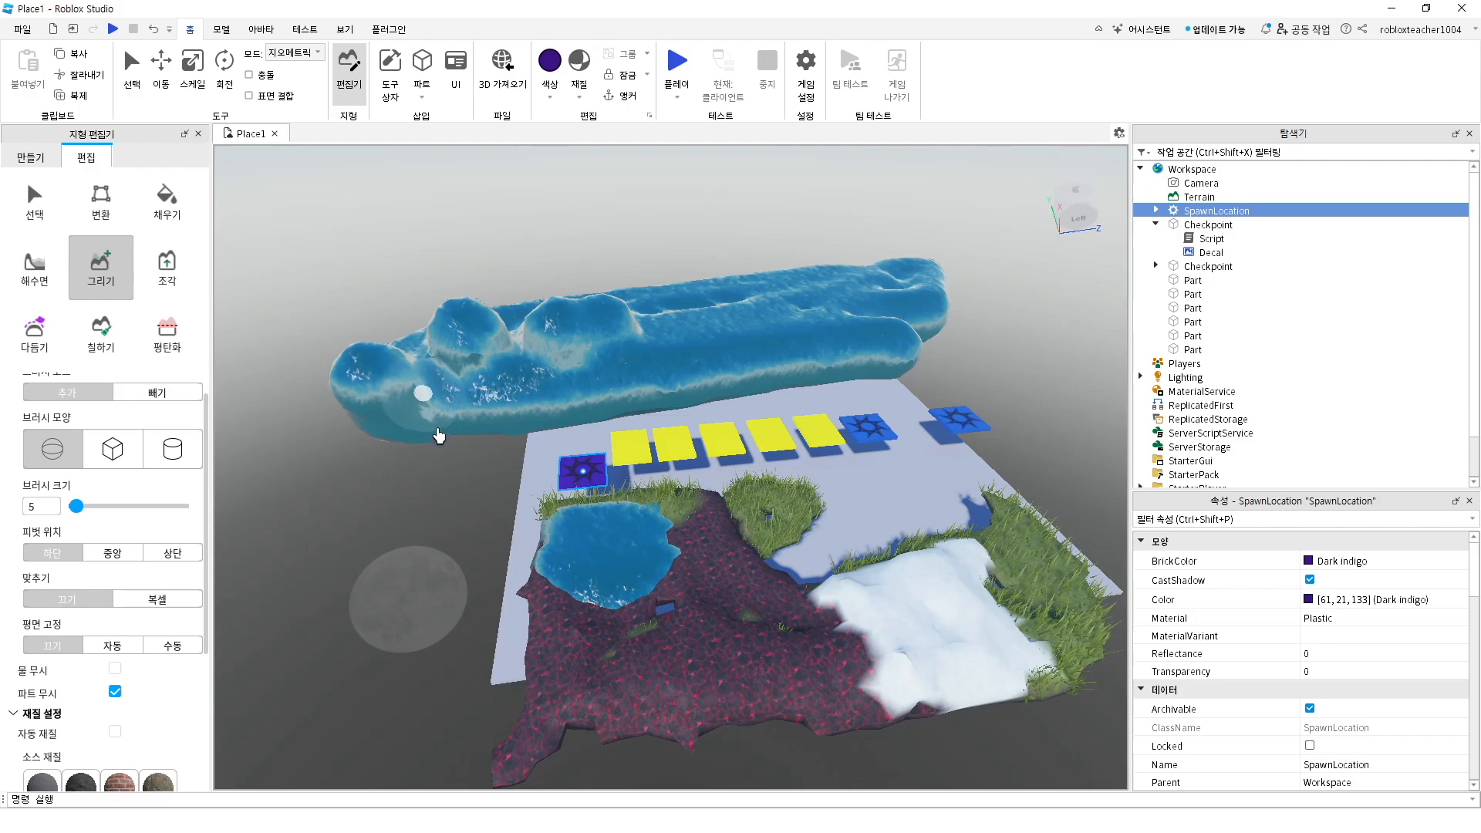
pyautogui.moveTo(512, 459)
pyautogui.mouseDown()
pyautogui.moveTo(532, 440)
pyautogui.moveTo(514, 453)
pyautogui.mouseUp()
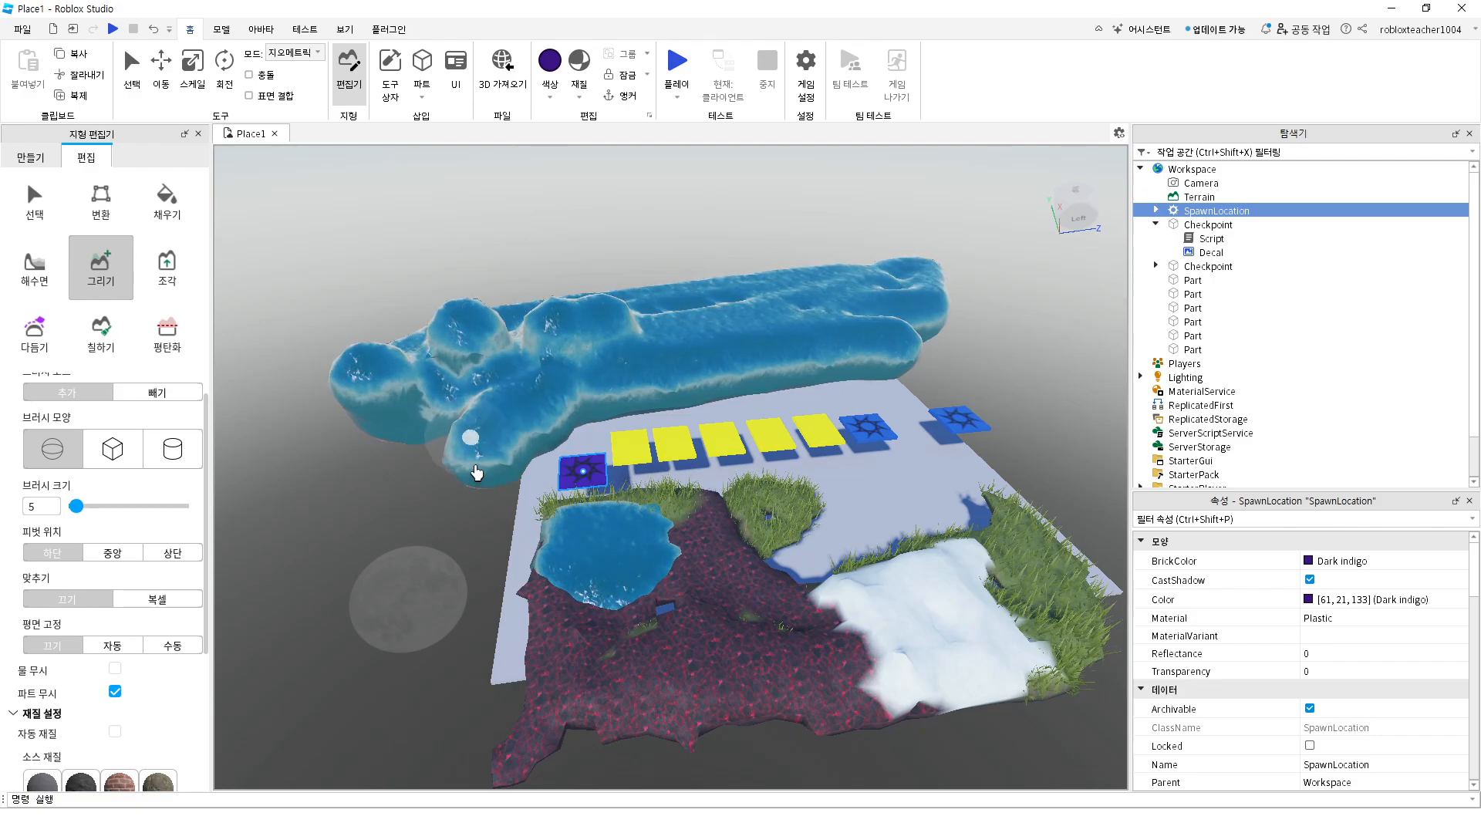
pyautogui.moveTo(412, 464); pyautogui.dragTo(500, 530)
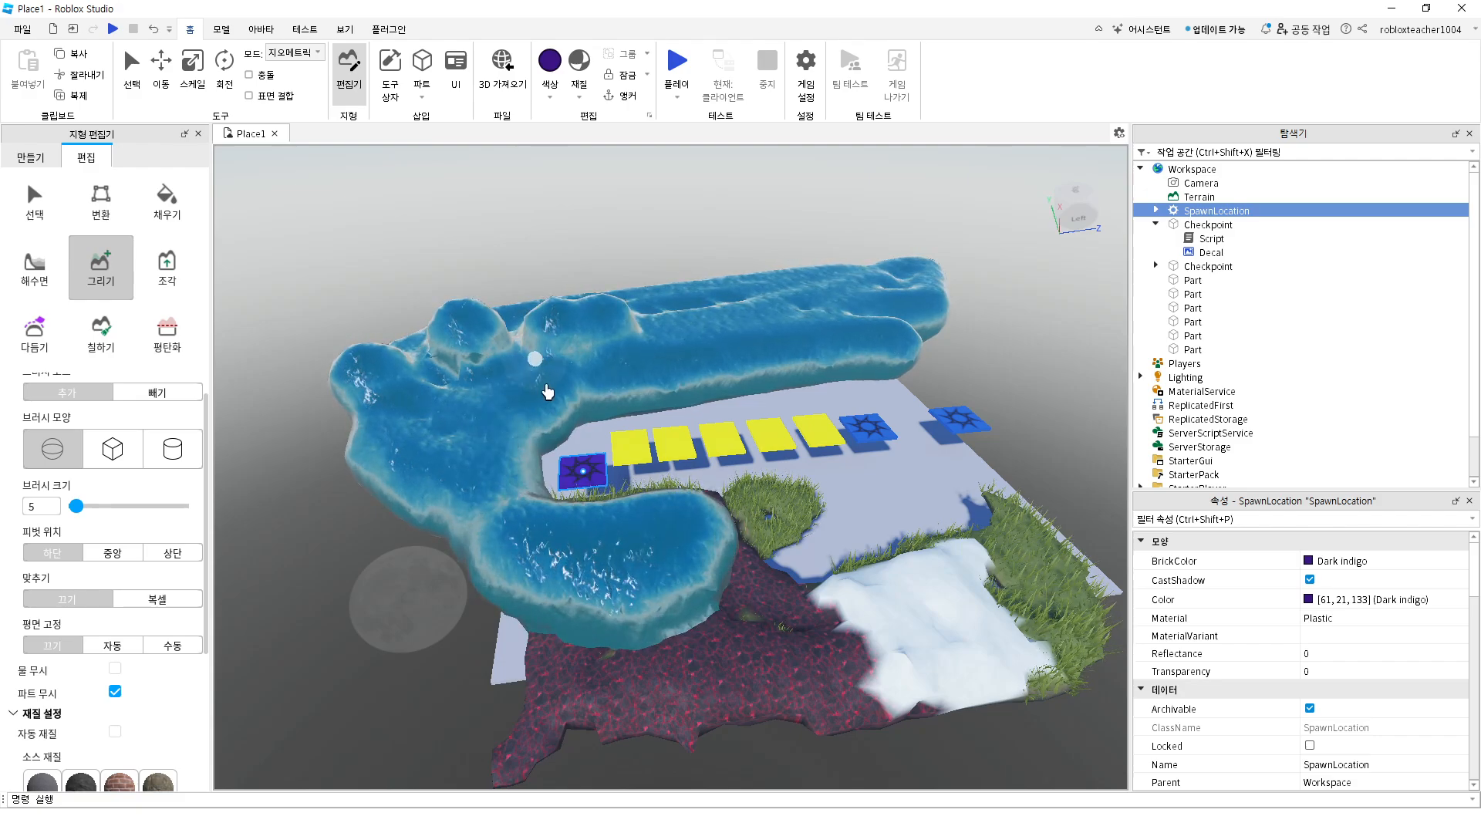
# Start a playtest and walk the character from the spawn pad over the grass into the painted water
pyautogui.click(676, 64)
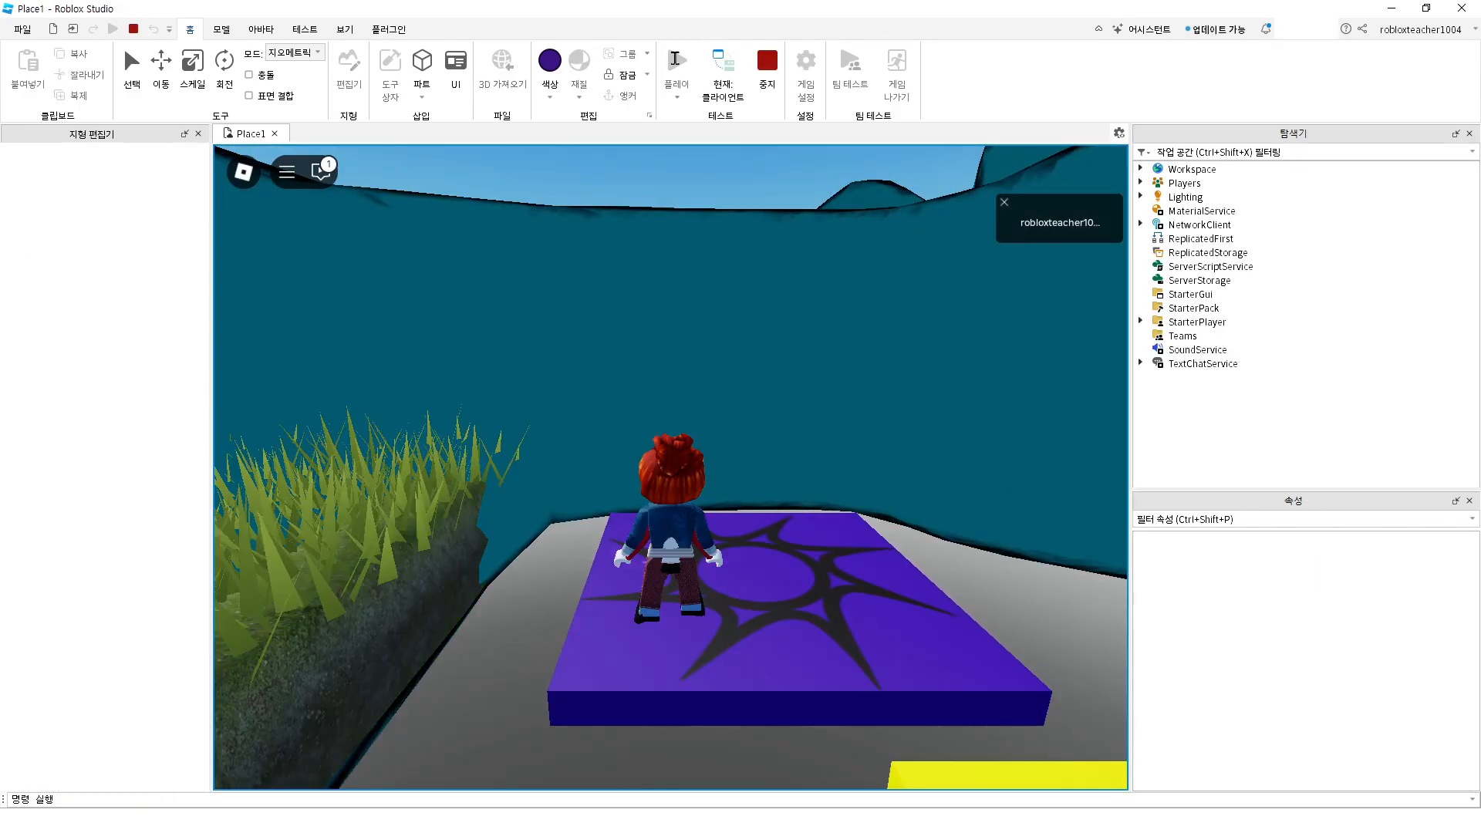
pyautogui.moveTo(730, 295); pyautogui.dragTo(732, 293, button='right')
pyautogui.press('w')
pyautogui.press('space')
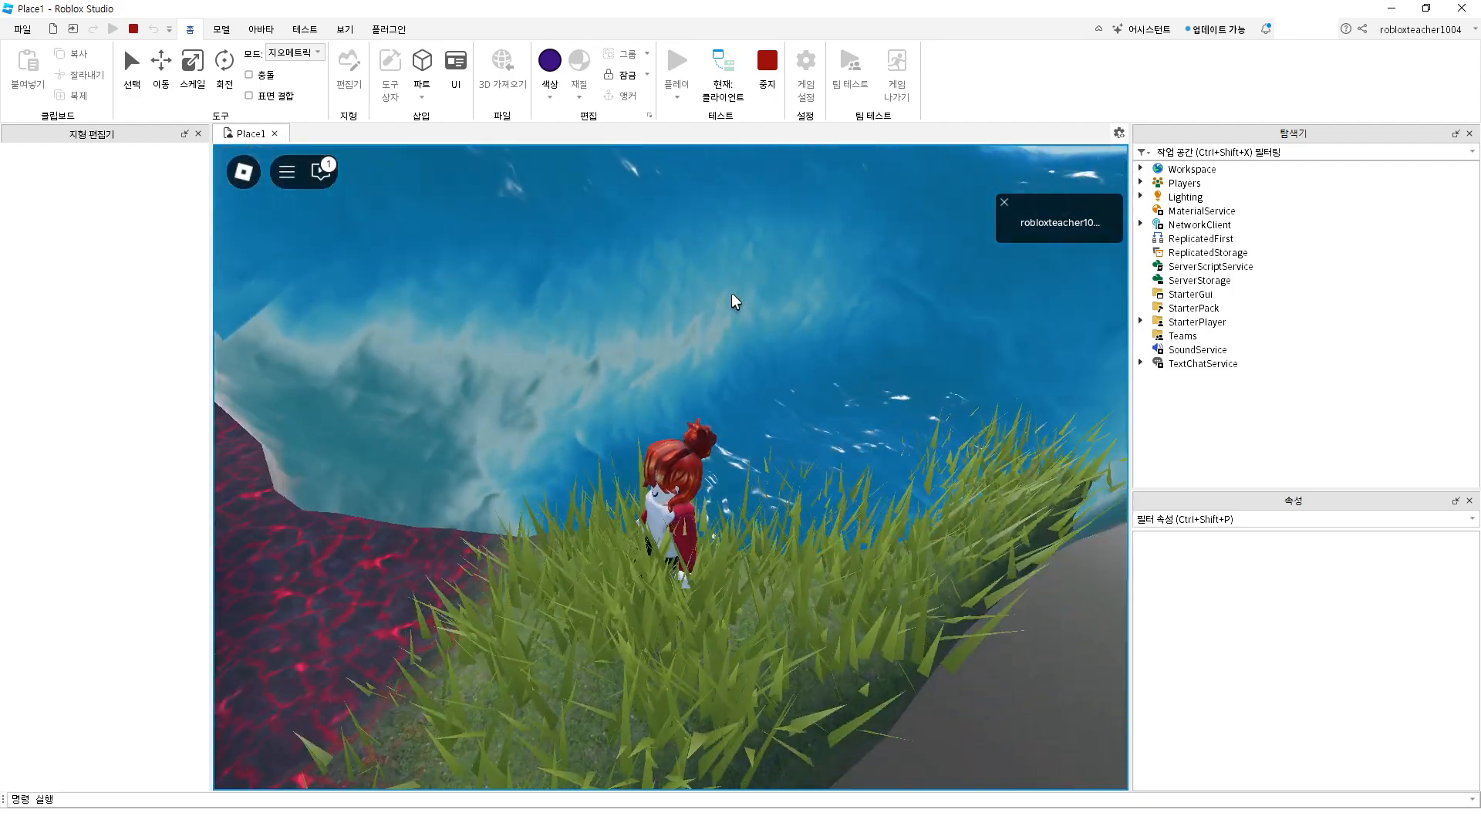
pyautogui.press('w')
pyautogui.press('w')
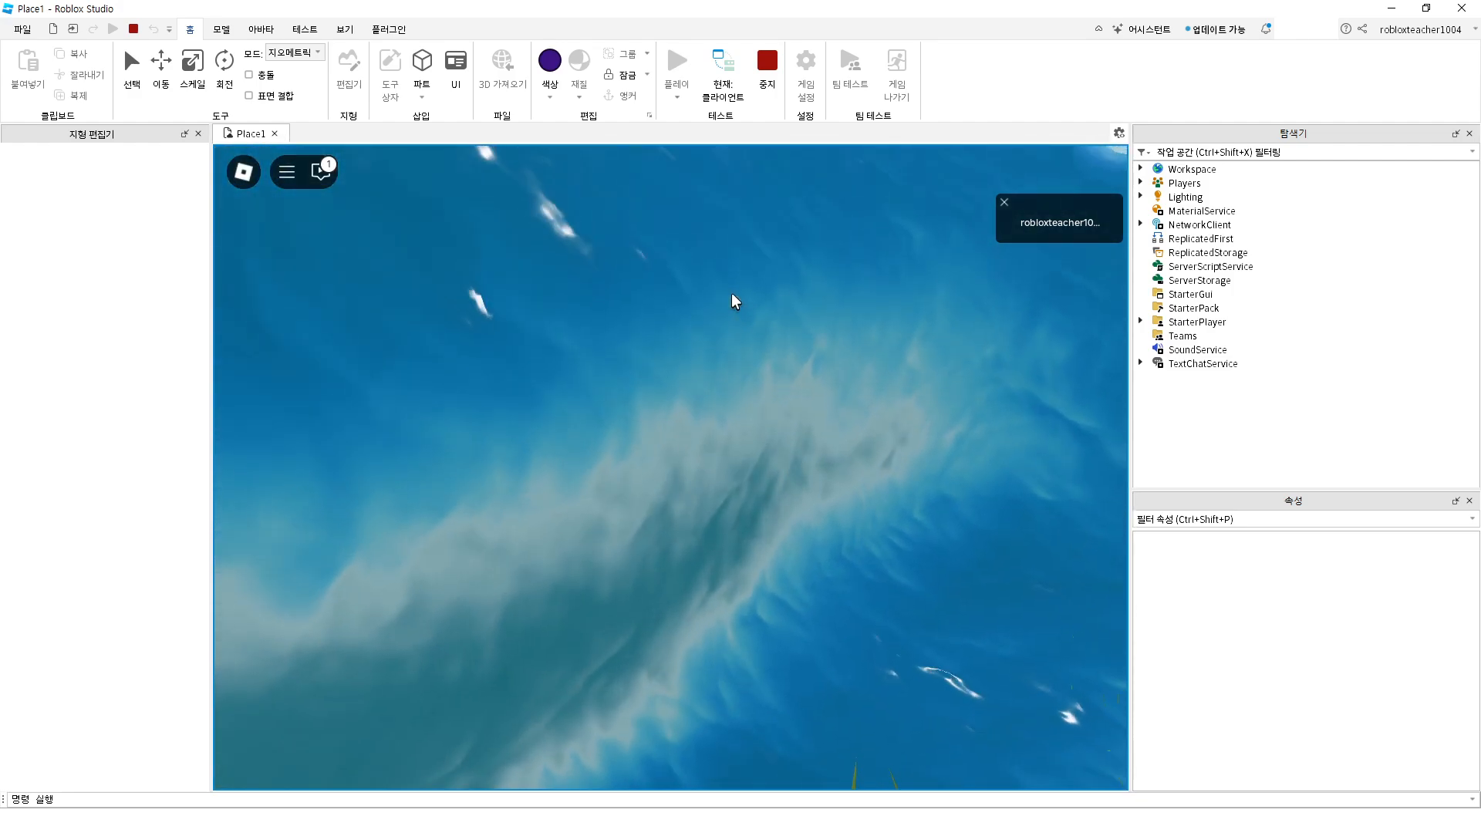
pyautogui.press('w')
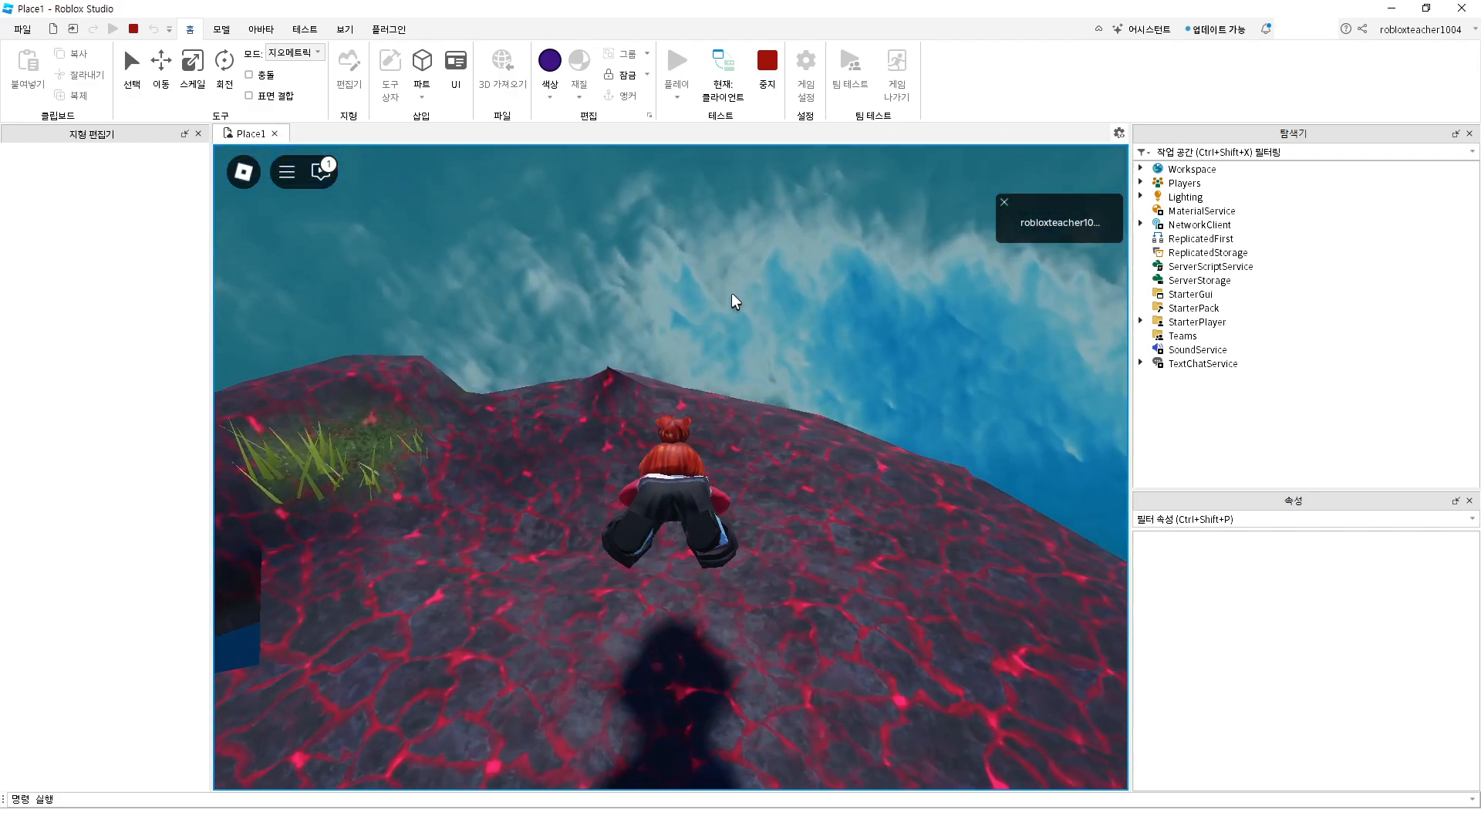
pyautogui.press('w')
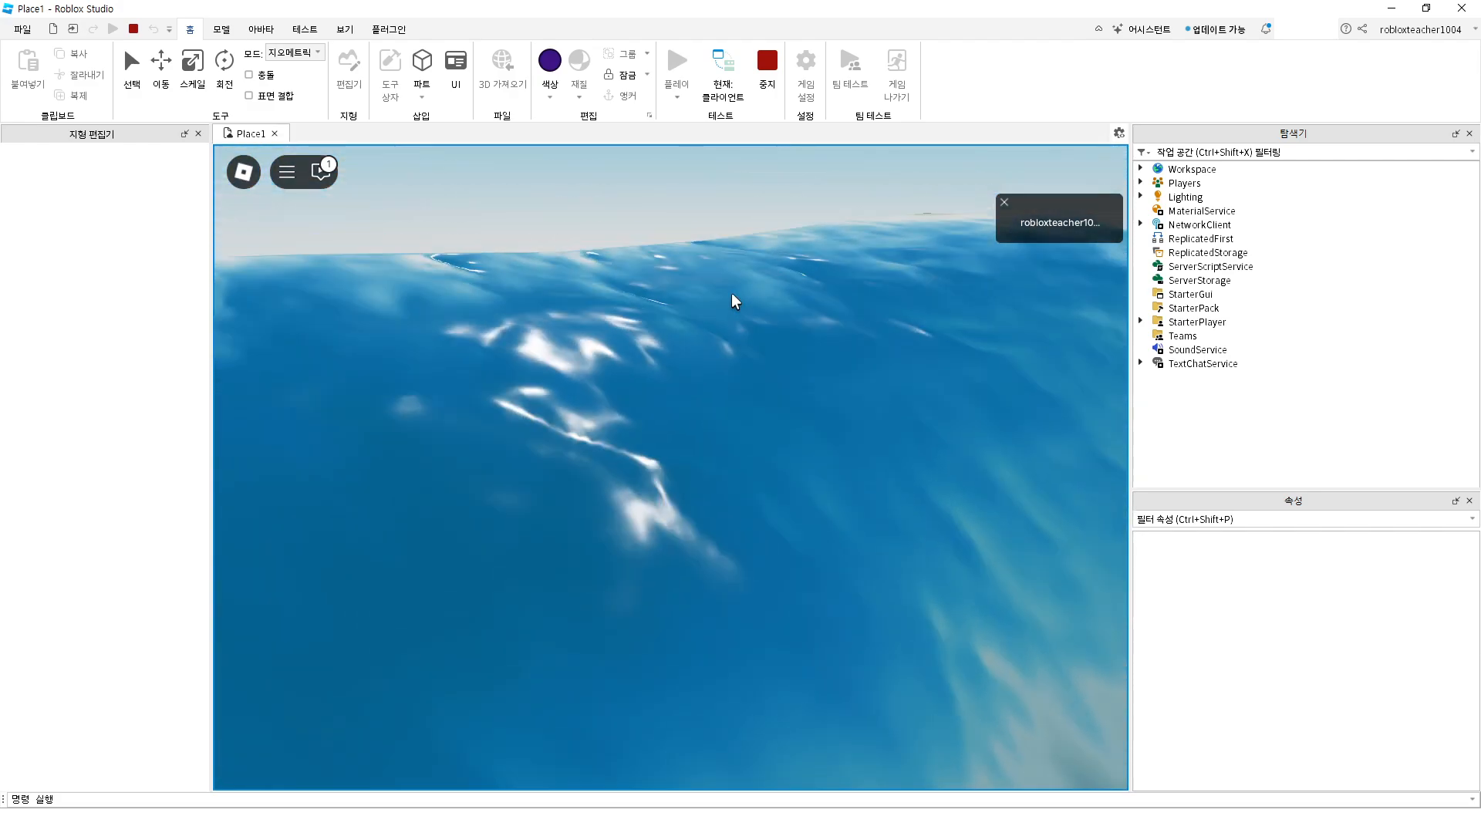
# Swim the character up to the water surface, jump out of it, and swim through the large water masses
pyautogui.press('space')
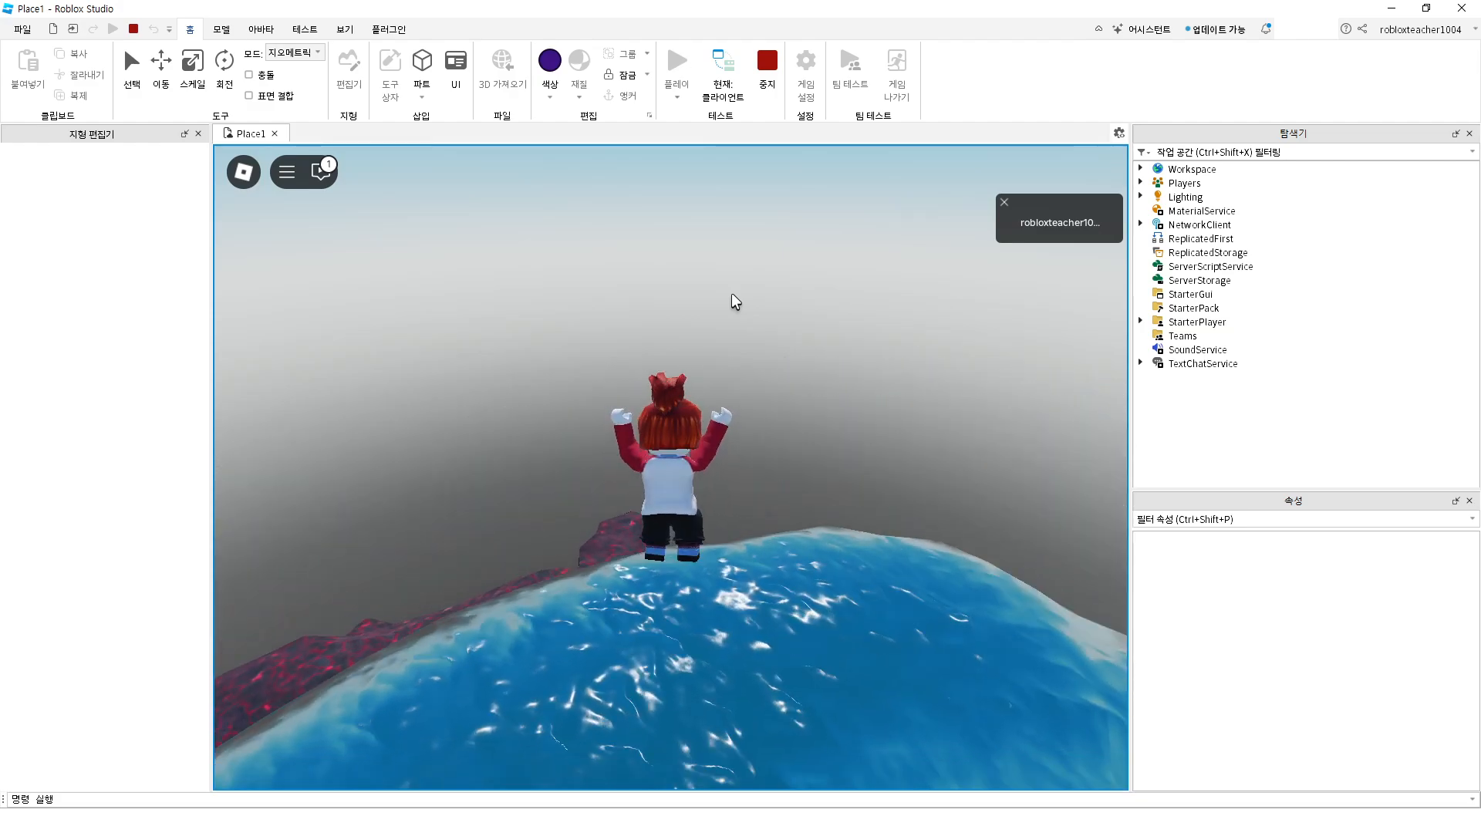
pyautogui.press('space')
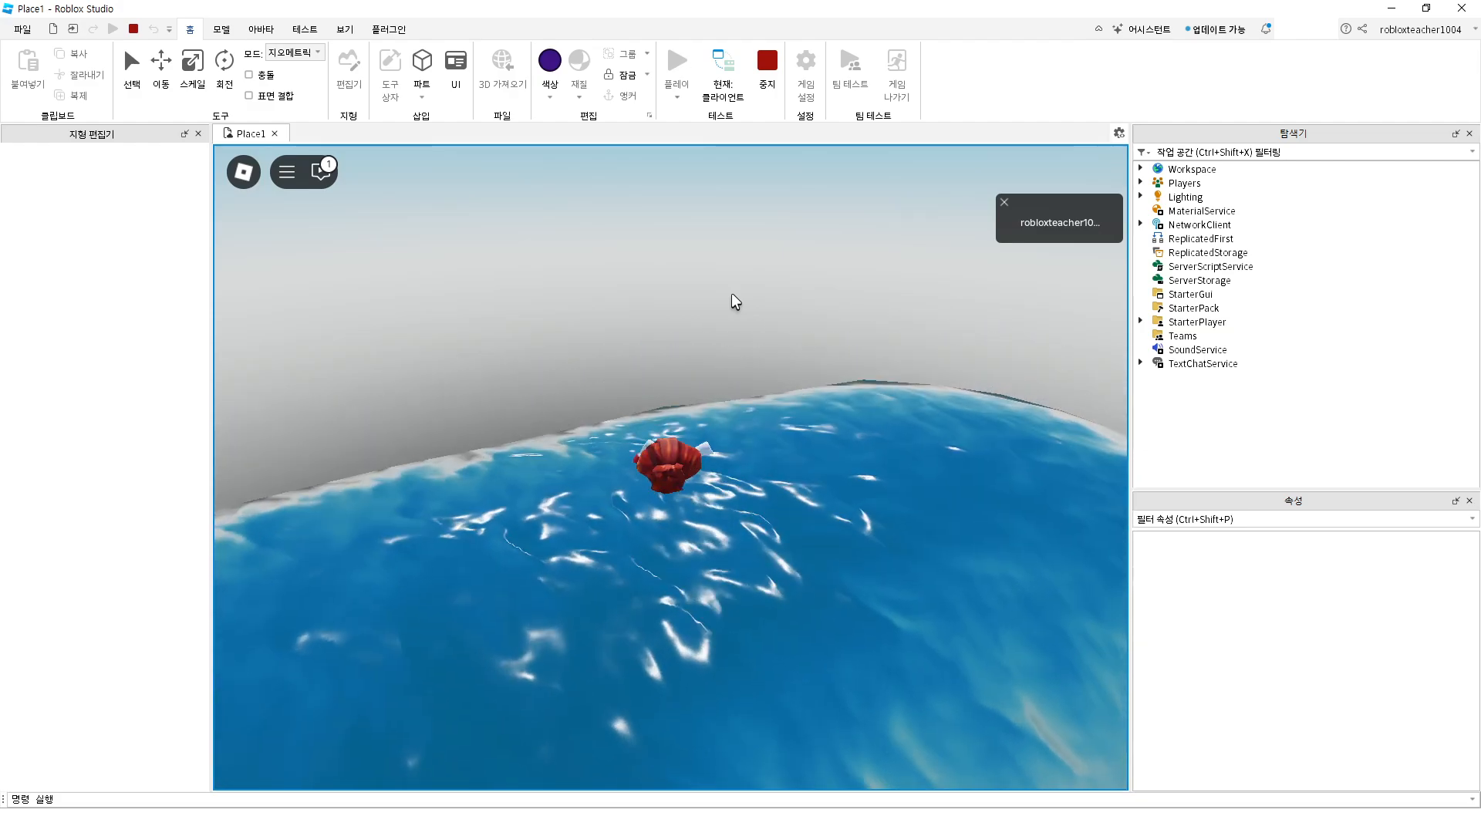
pyautogui.press('space')
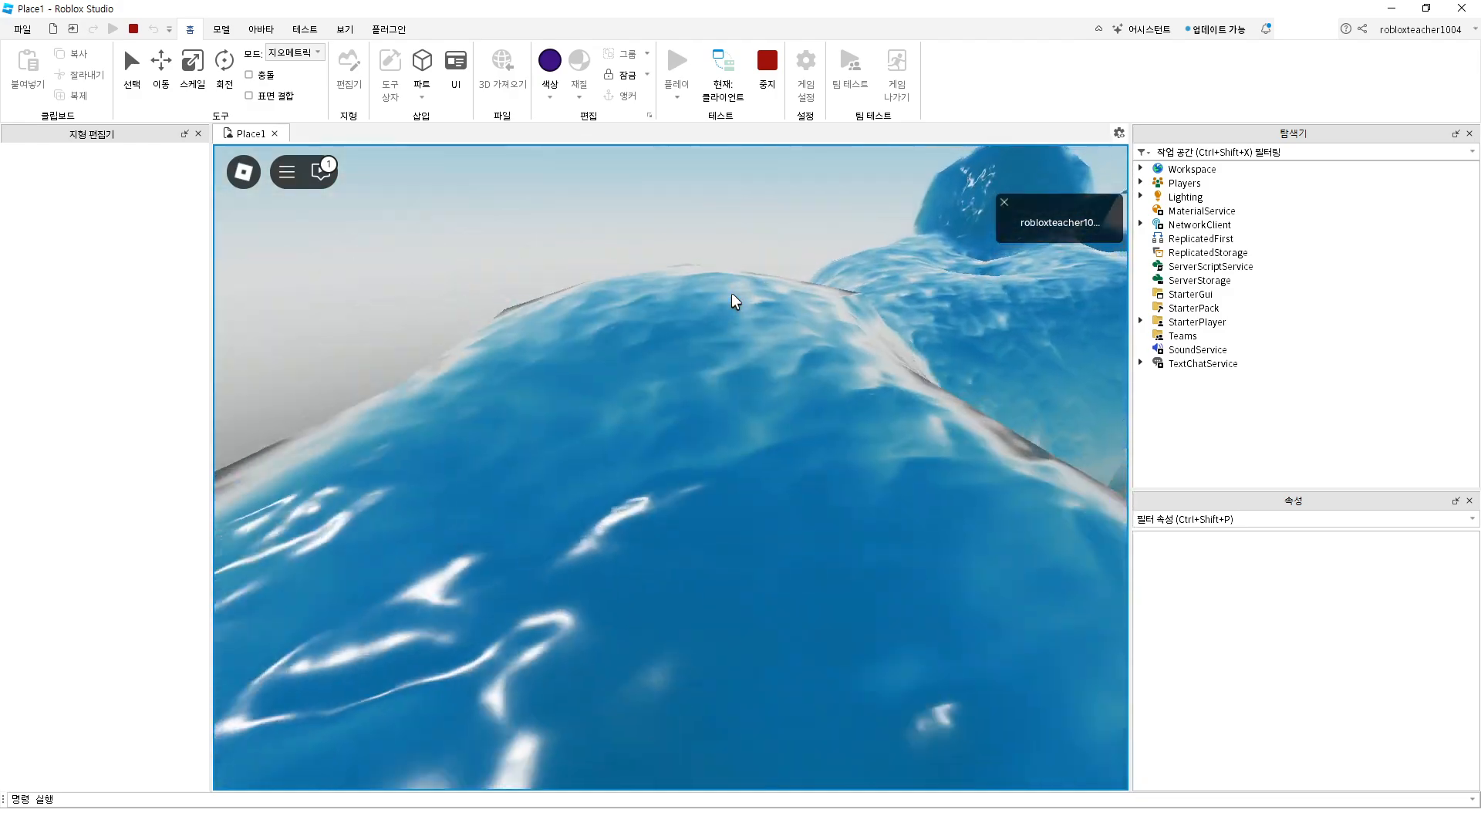
pyautogui.press('w')
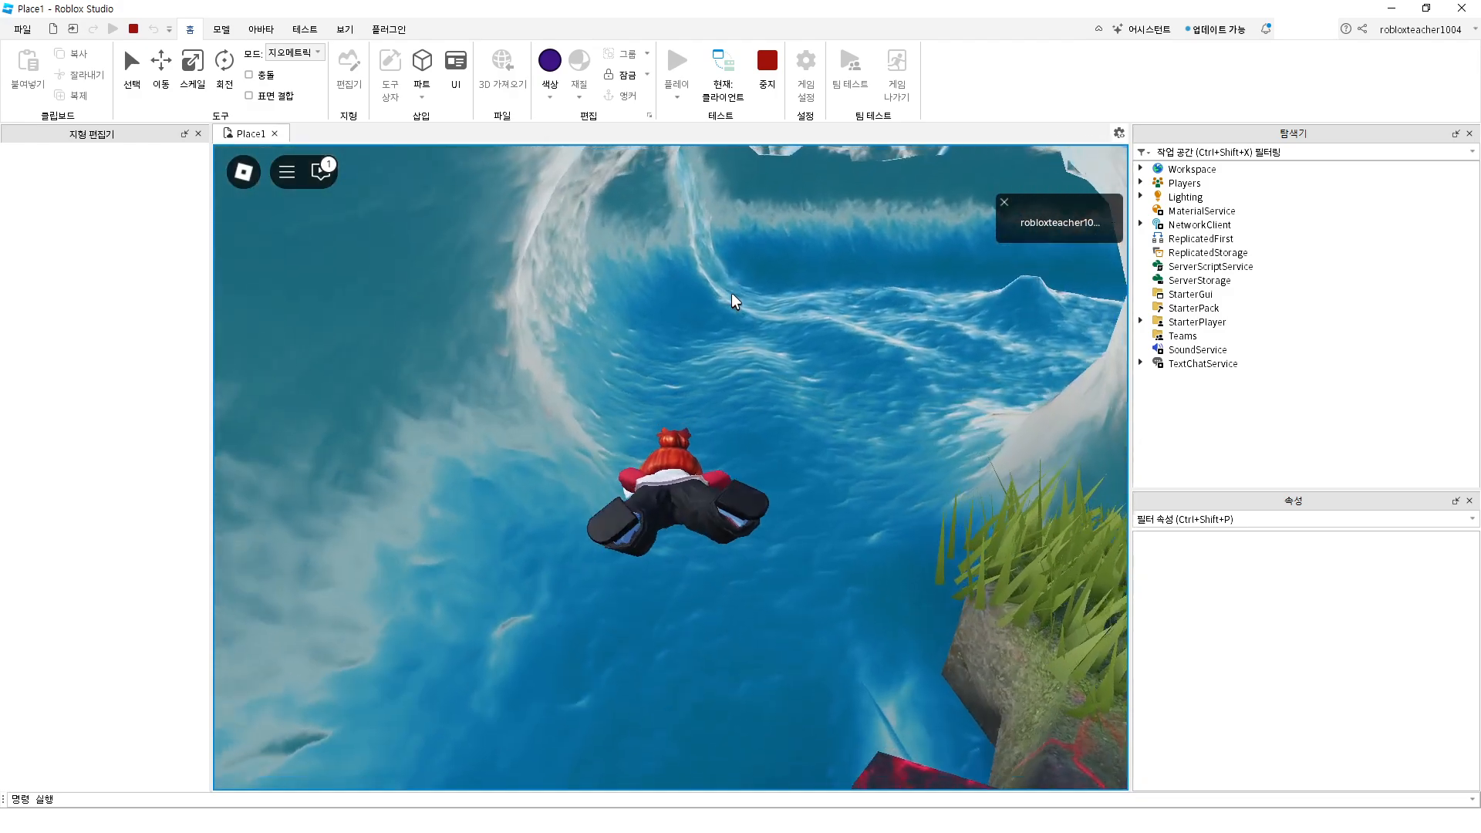
pyautogui.press('w')
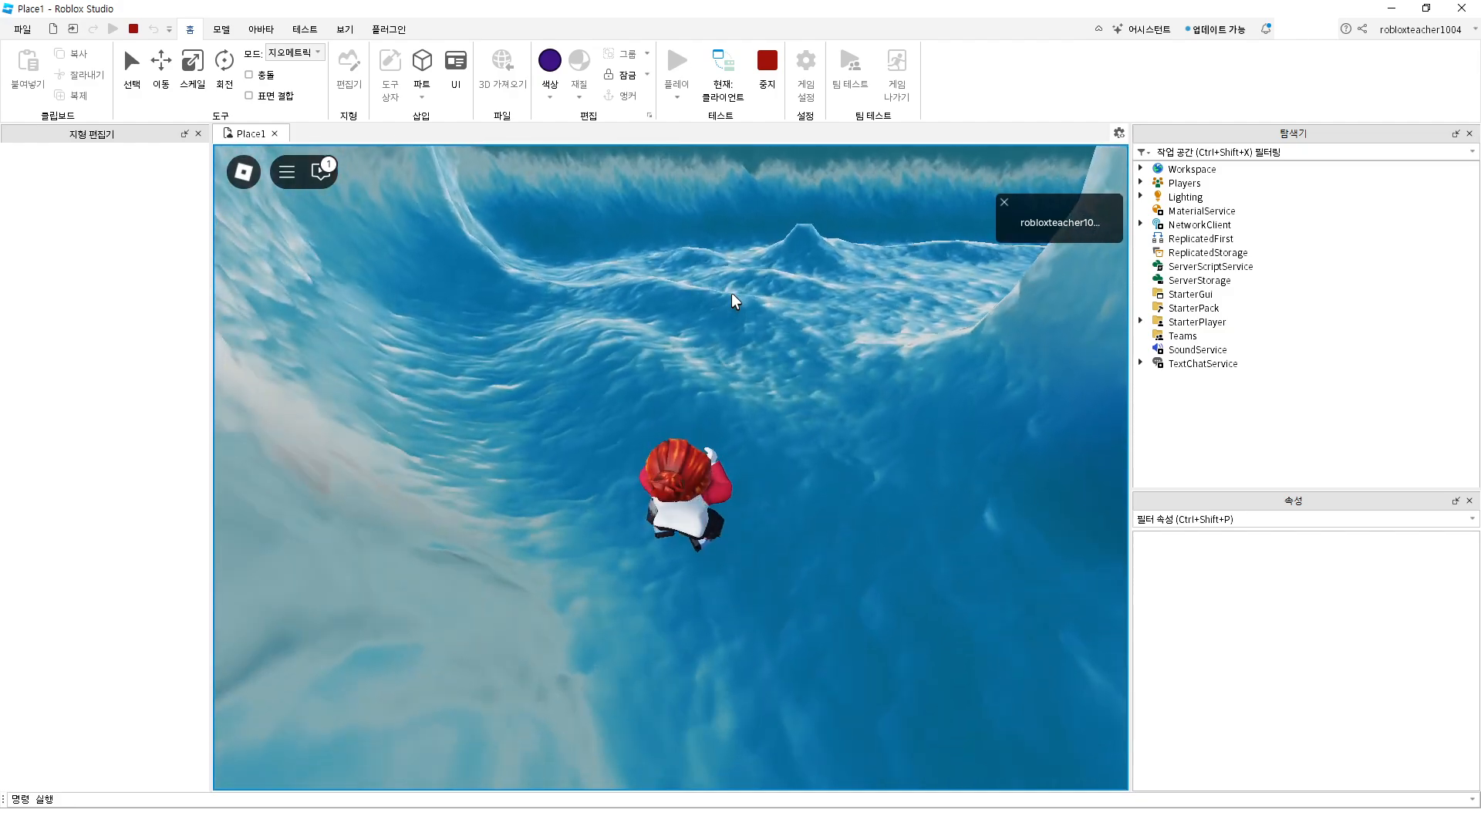
pyautogui.press('w')
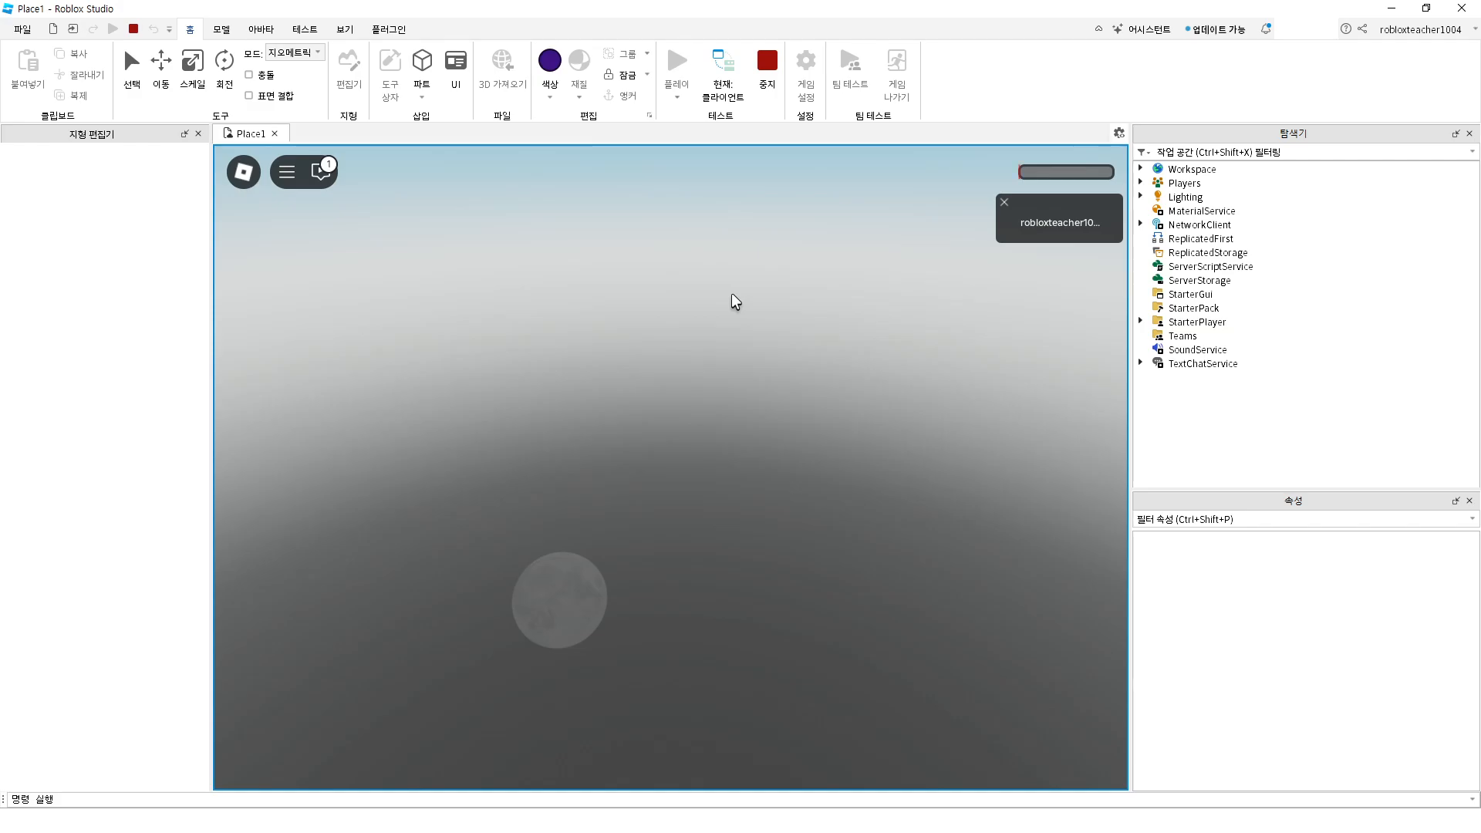
pyautogui.press('w')
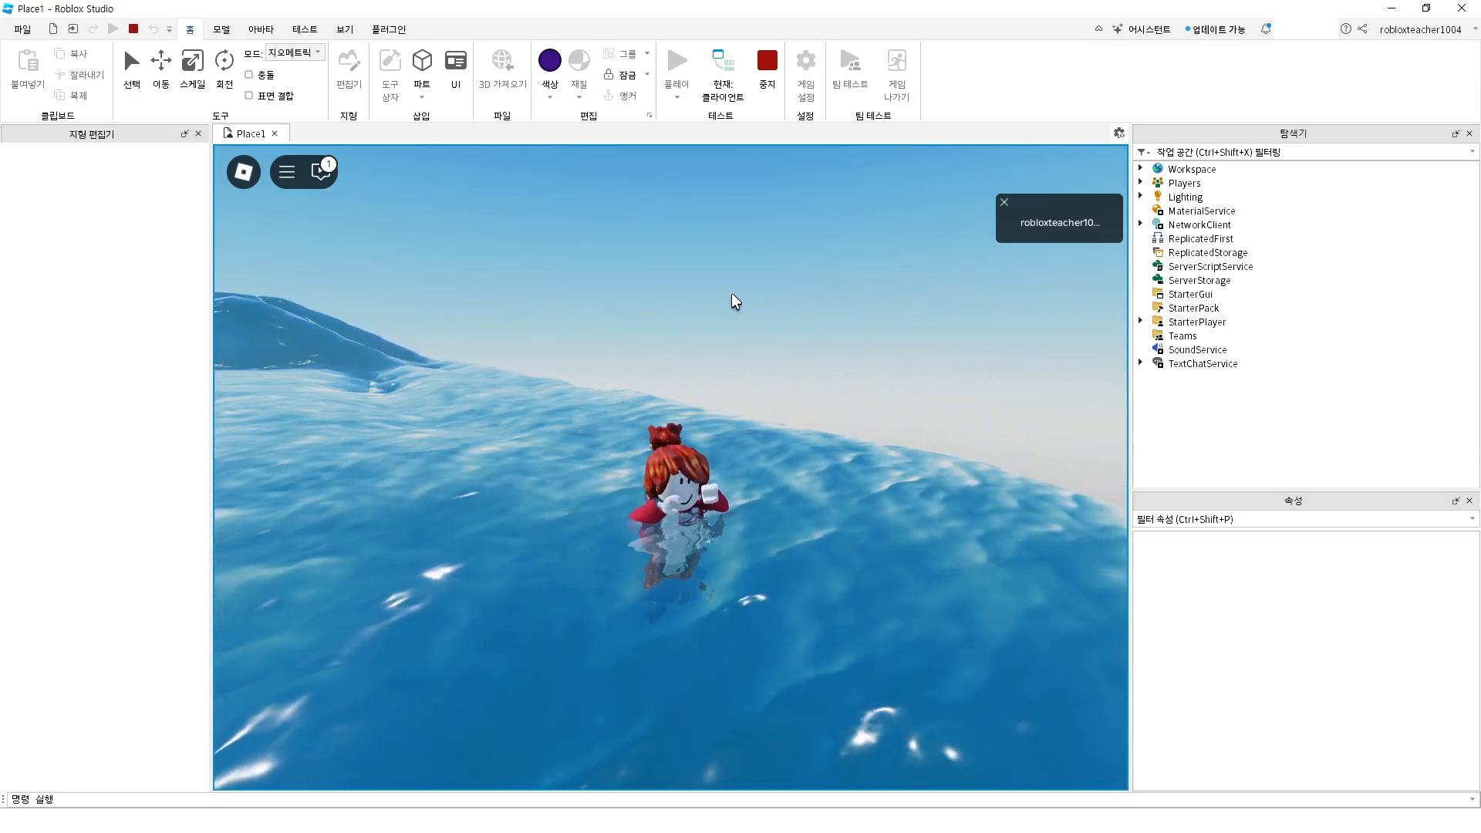
# Examine the whole water terrain and platform course from a distance and from above, and end the playtest
pyautogui.press('Left')
pyautogui.scroll(-4, 738, 295)
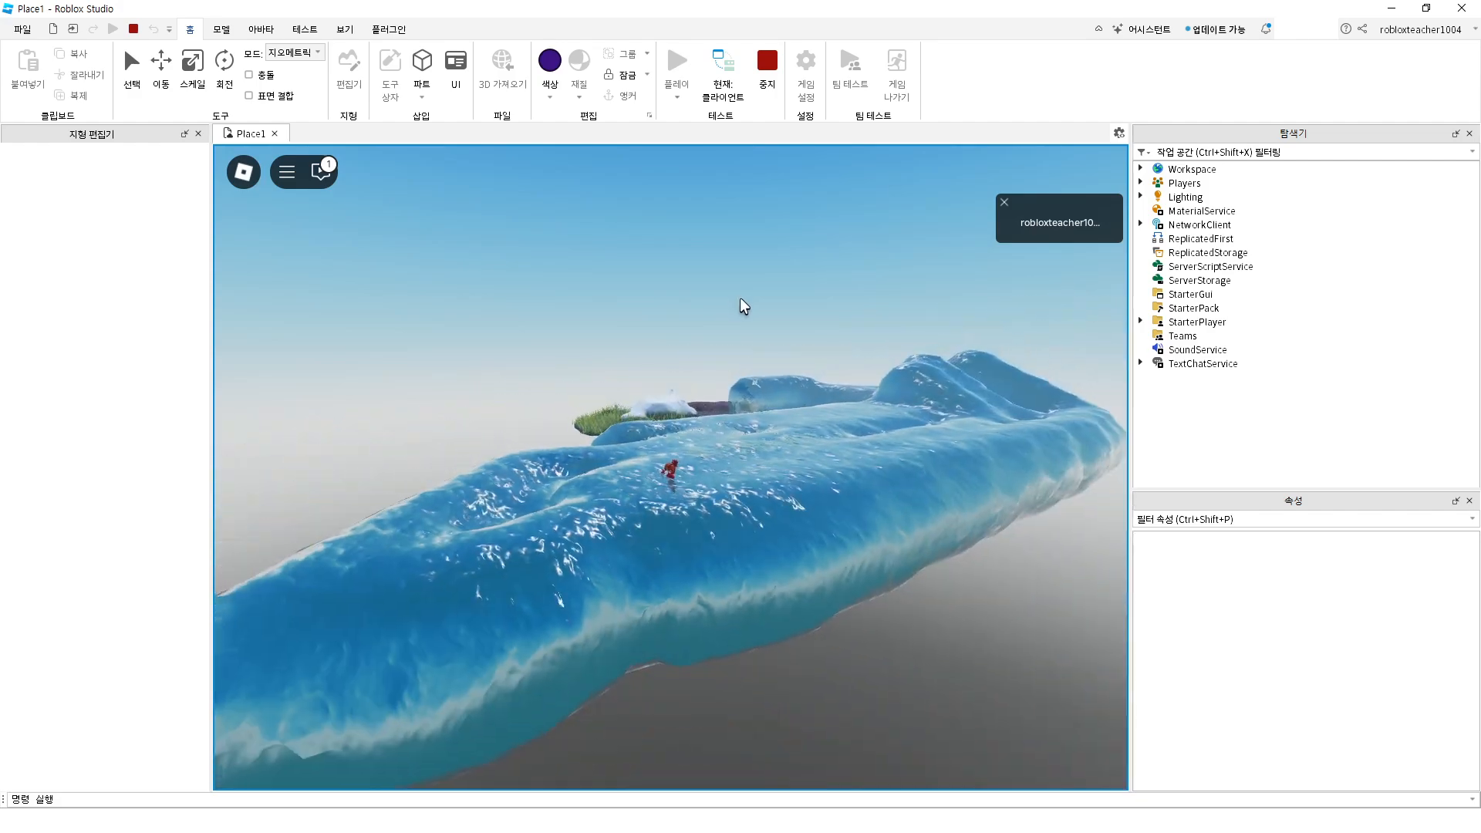
pyautogui.scroll(-3, 740, 298)
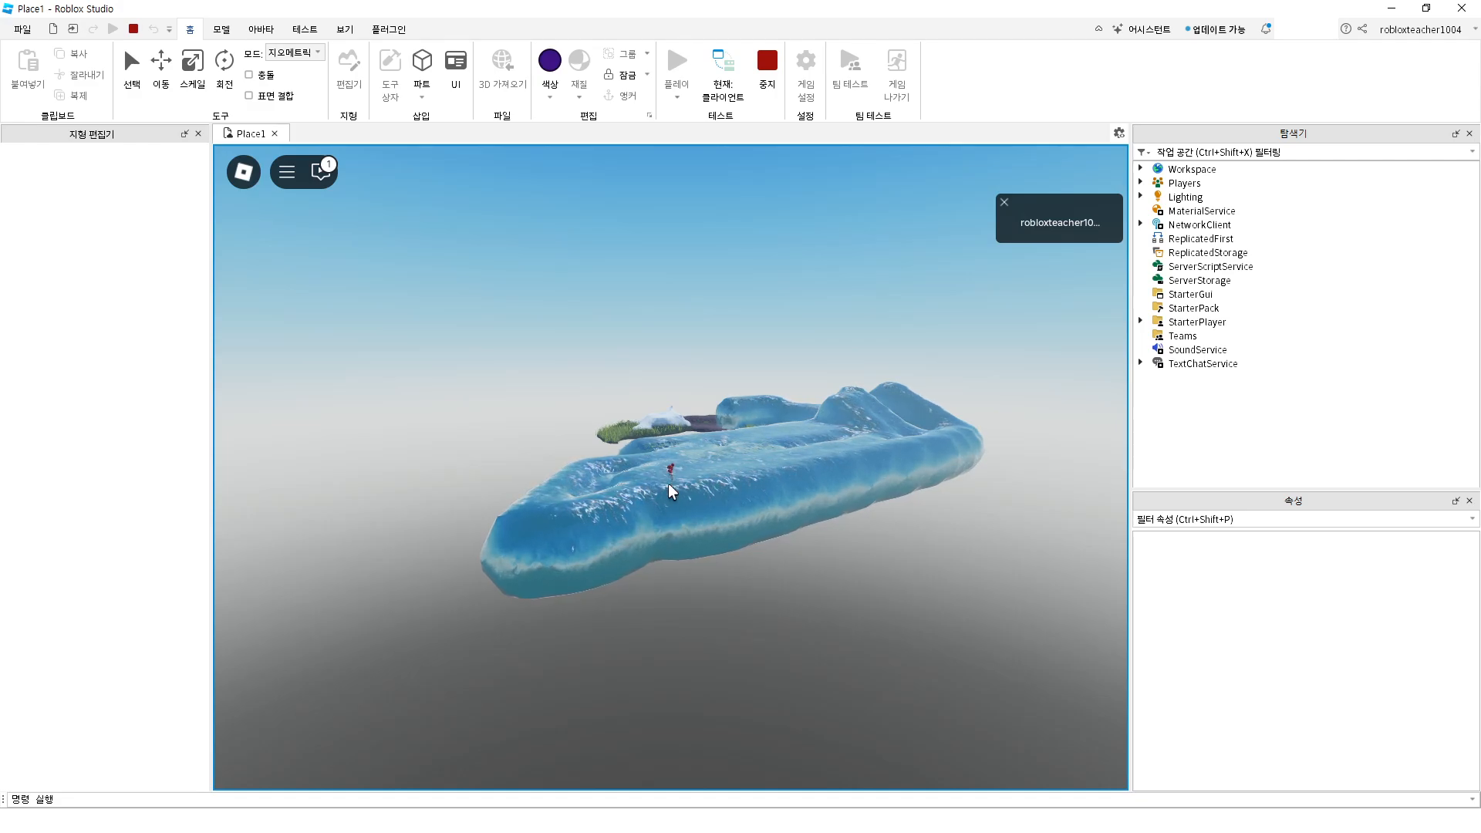
pyautogui.moveTo(683, 512); pyautogui.dragTo(684, 514, button='right')
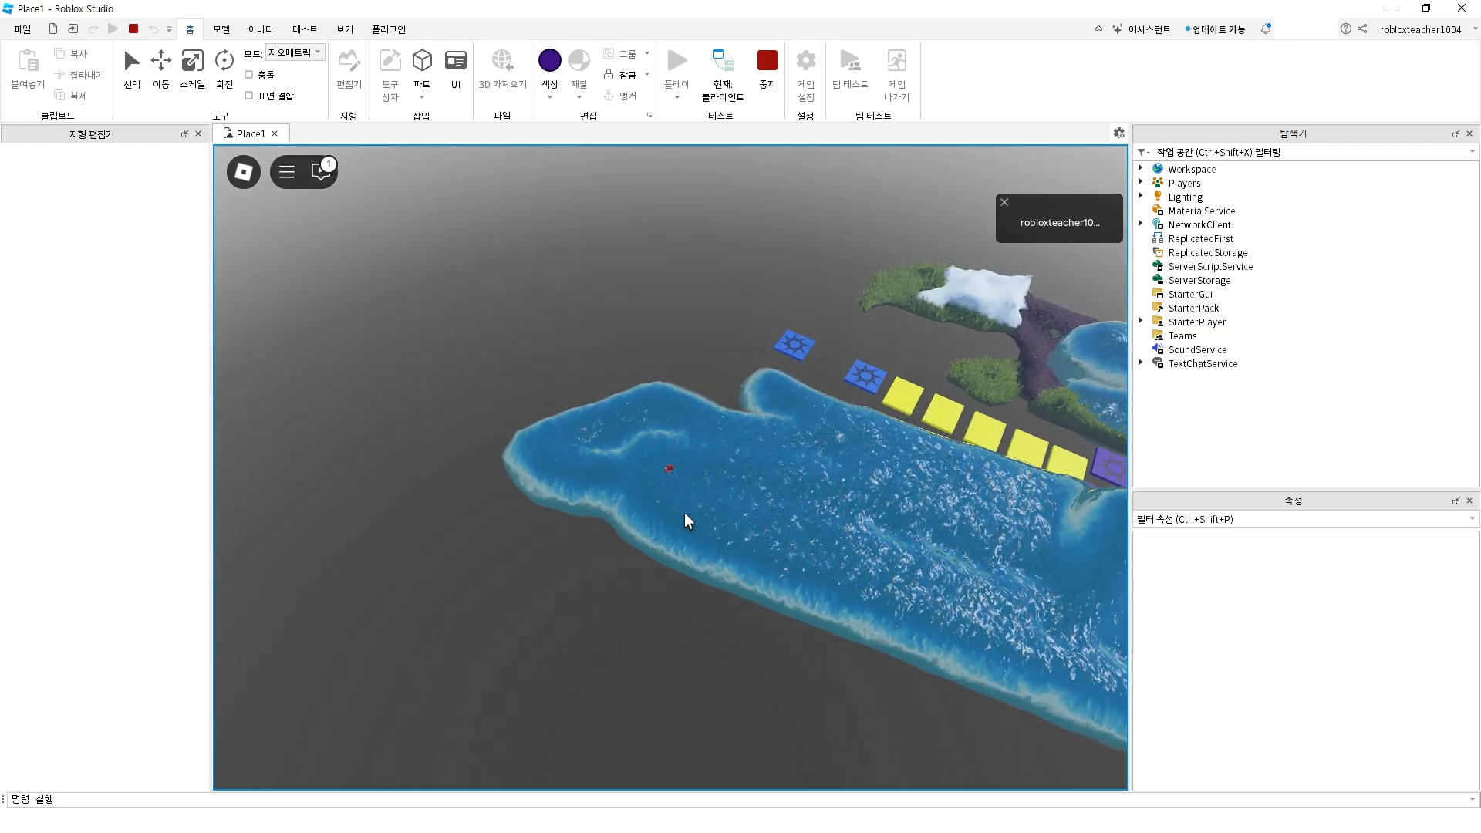
pyautogui.moveTo(684, 512); pyautogui.dragTo(683, 512, button='right')
pyautogui.moveTo(685, 514); pyautogui.dragTo(686, 514, button='right')
pyautogui.click(768, 58)
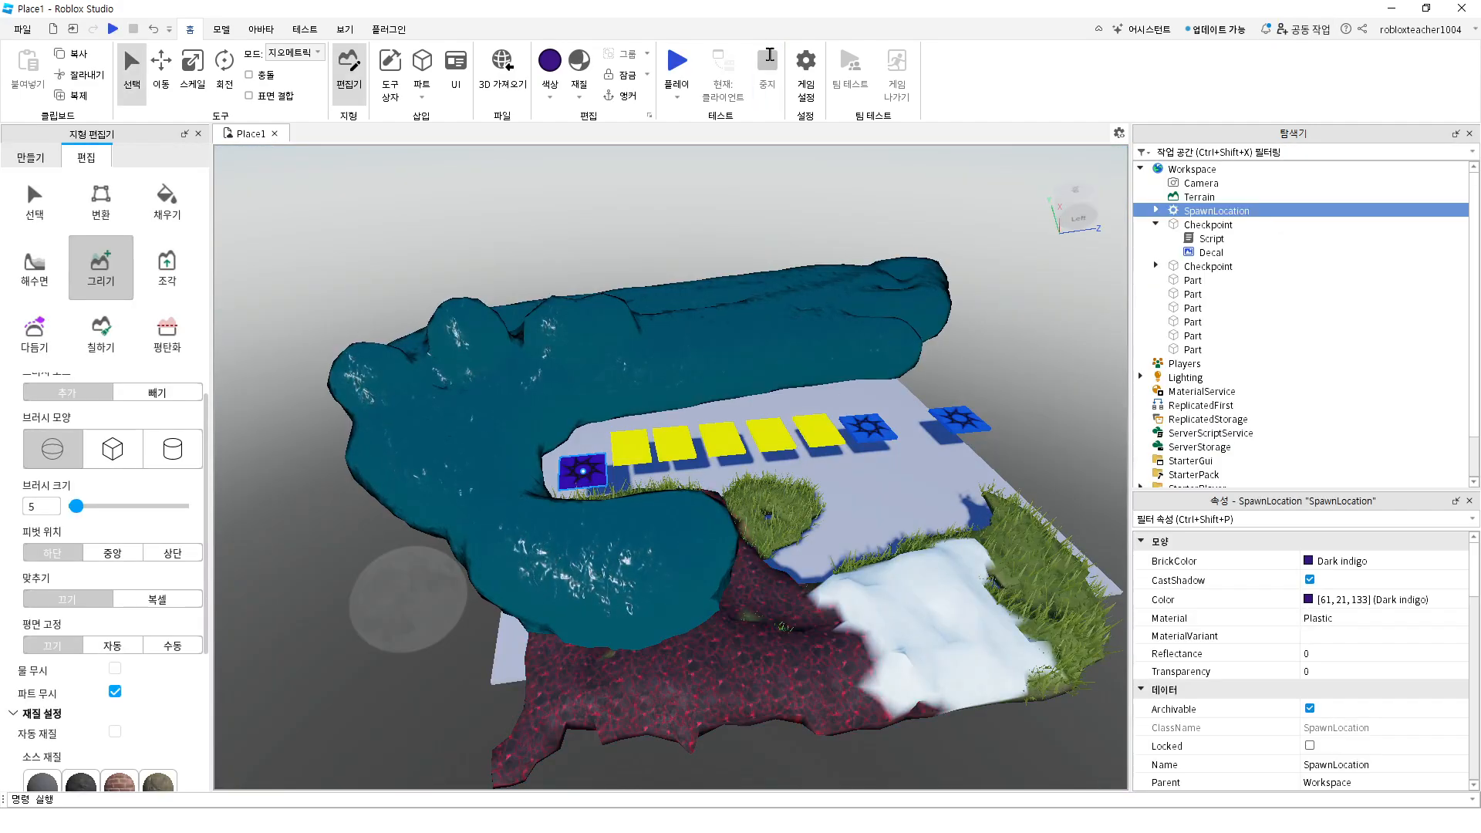
# Inspect the spawn pad and yellow platforms up close, and examine the water behind them from different heights
pyautogui.press('s')
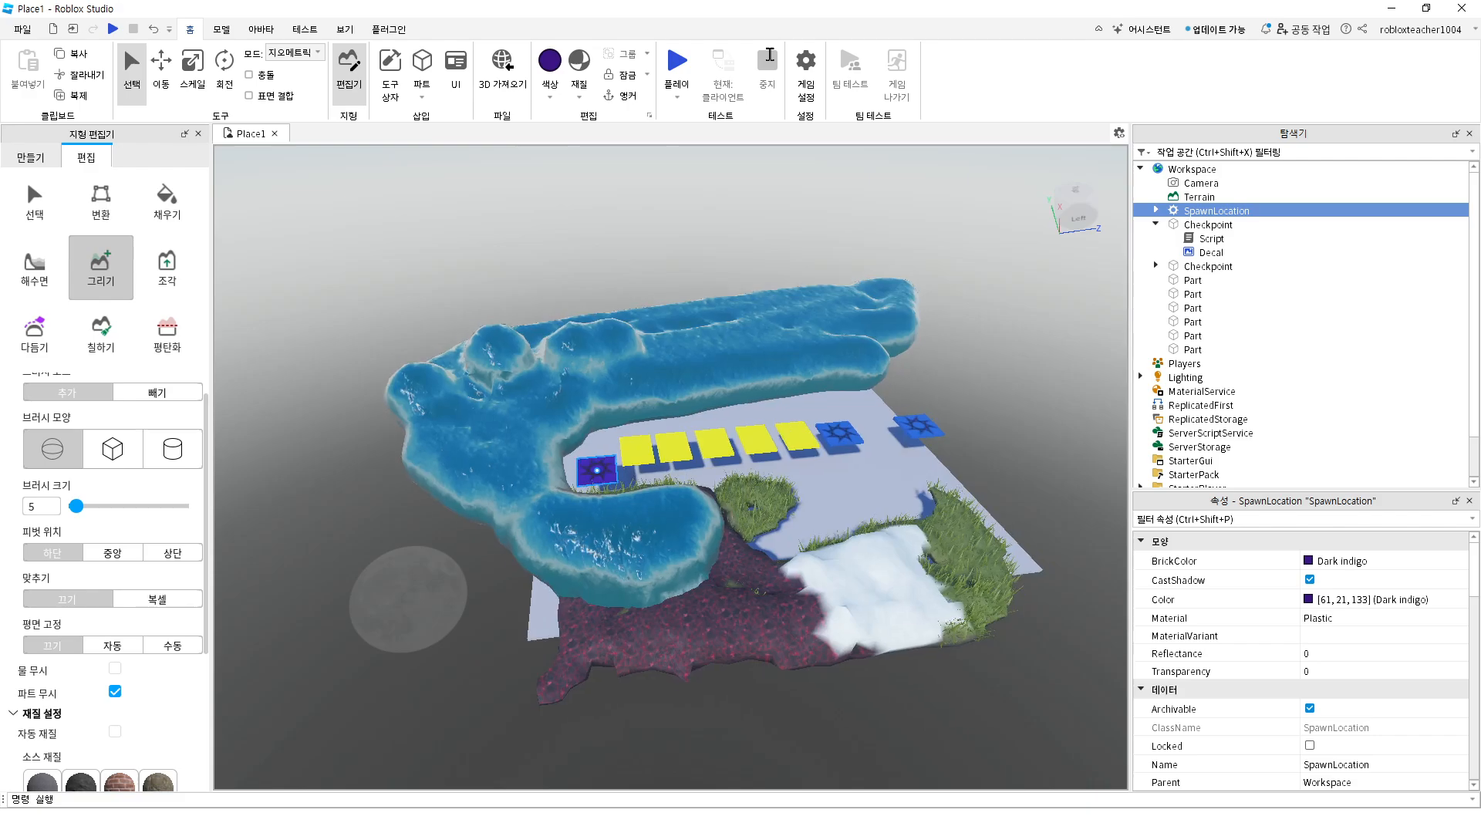
pyautogui.scroll(10, 605, 430)
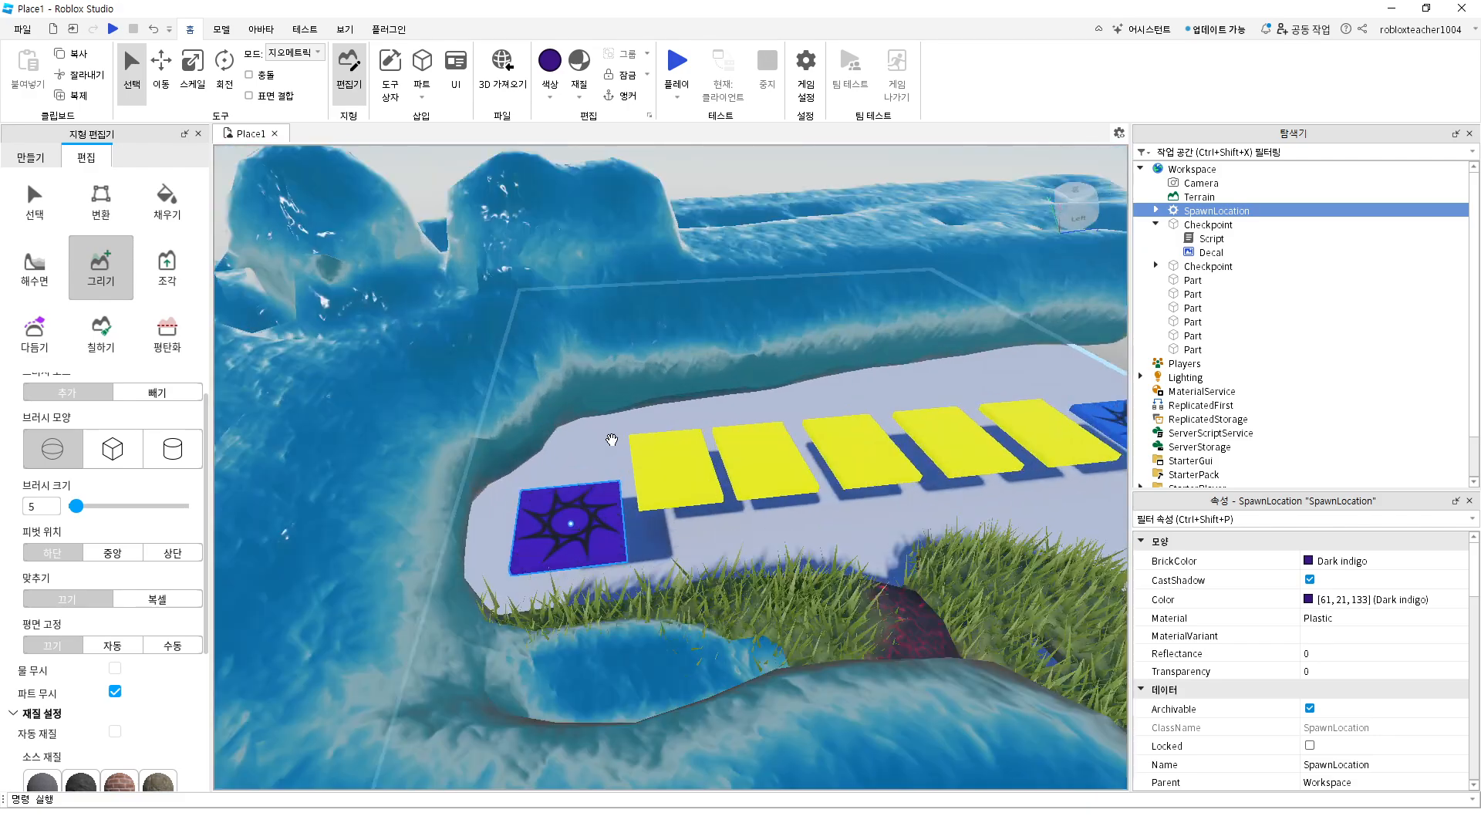
pyautogui.scroll(-5, 611, 441)
pyautogui.scroll(8, 608, 442)
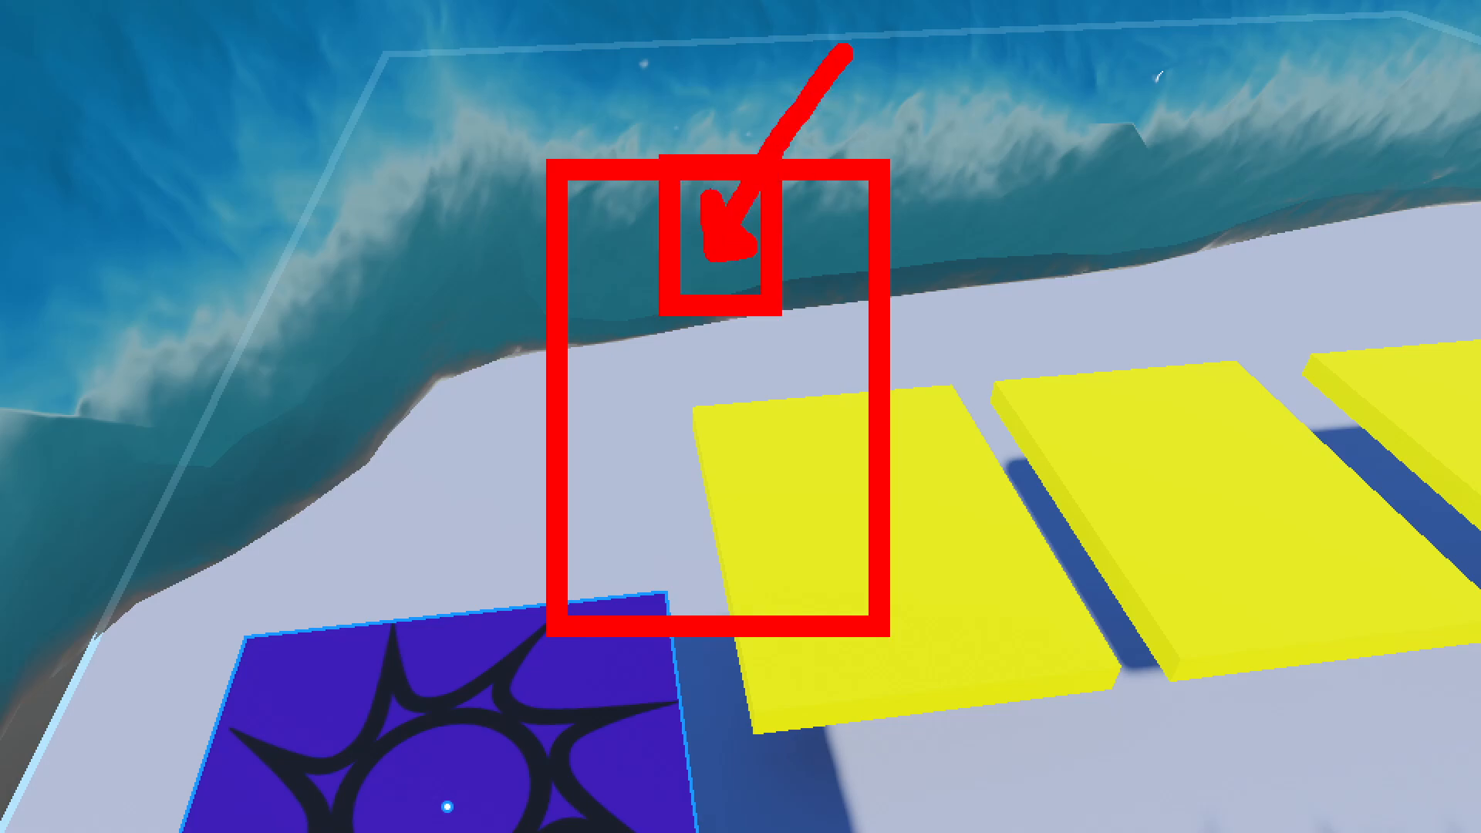
pyautogui.press('q')
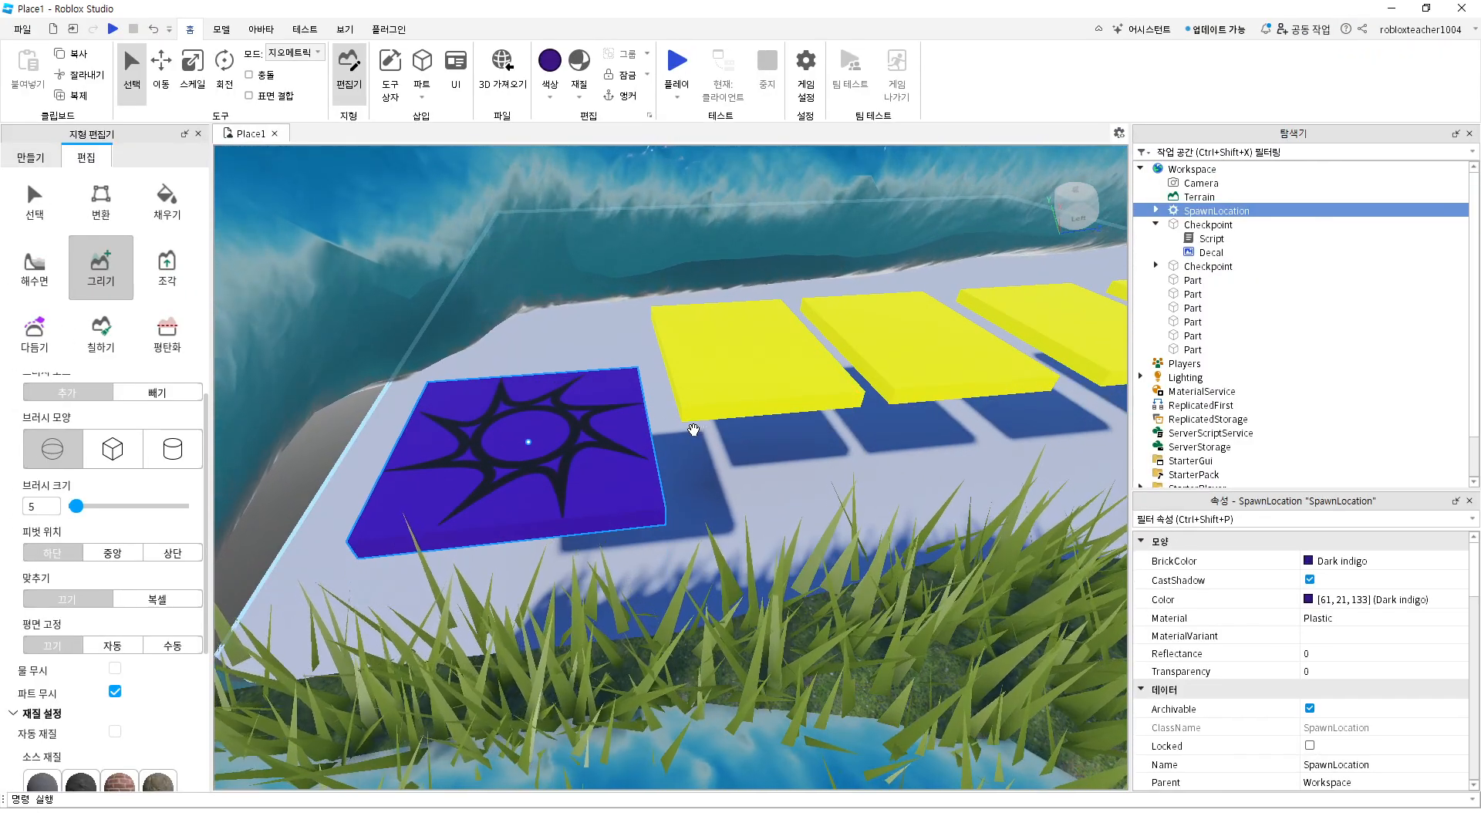
pyautogui.press('e')
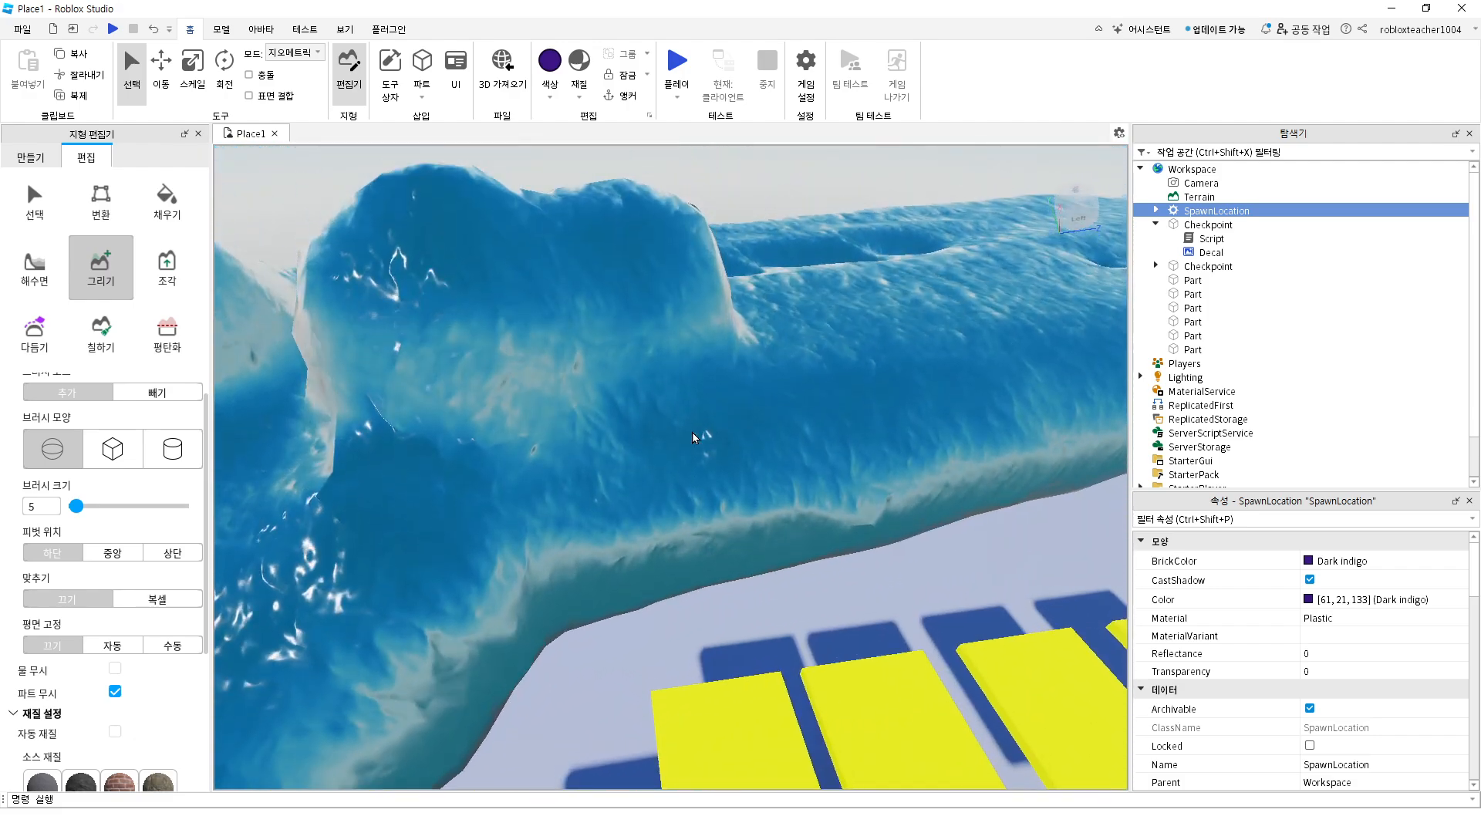
pyautogui.press('e')
pyautogui.press('q')
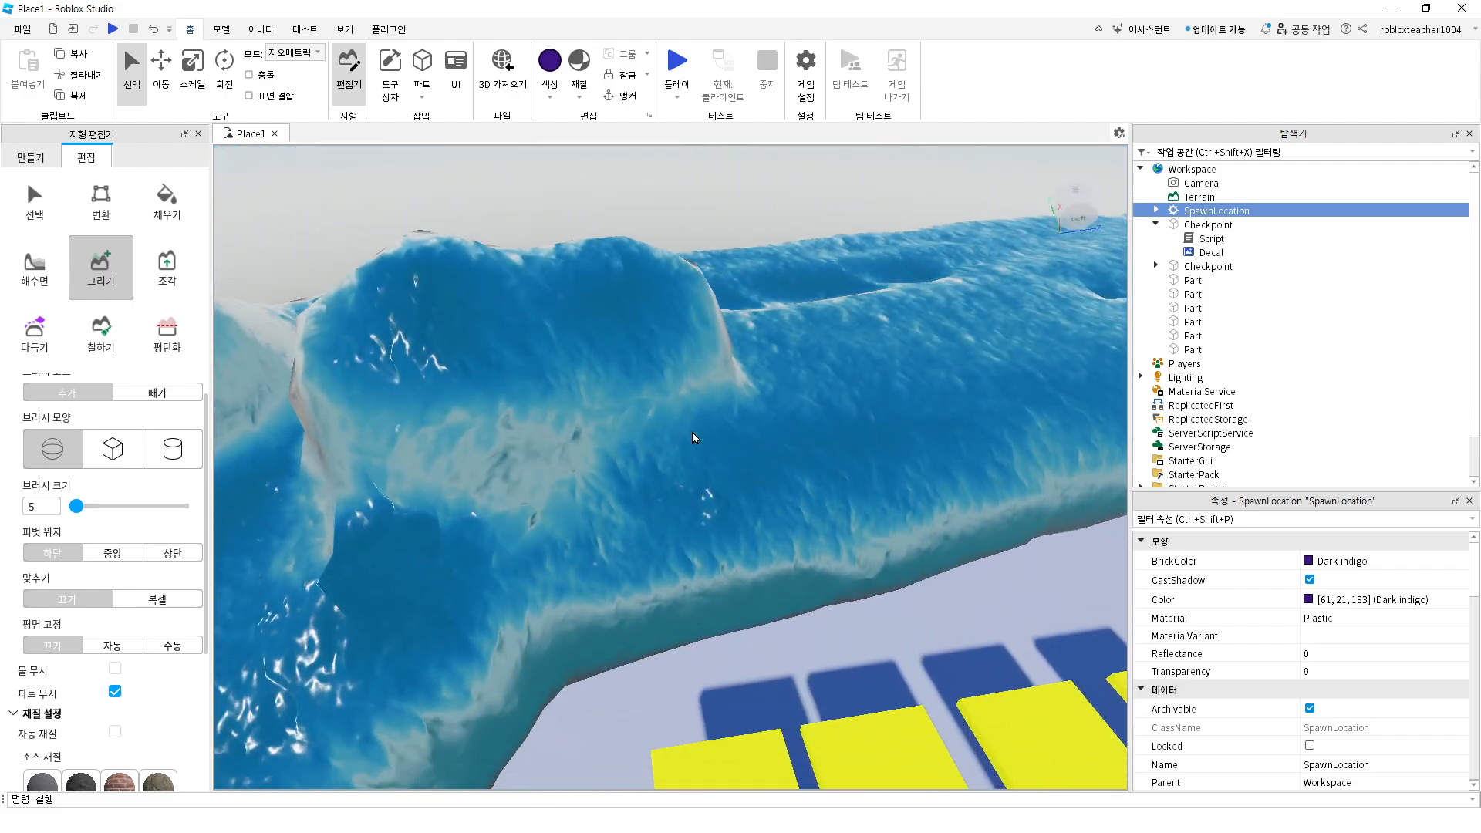
pyautogui.press('w')
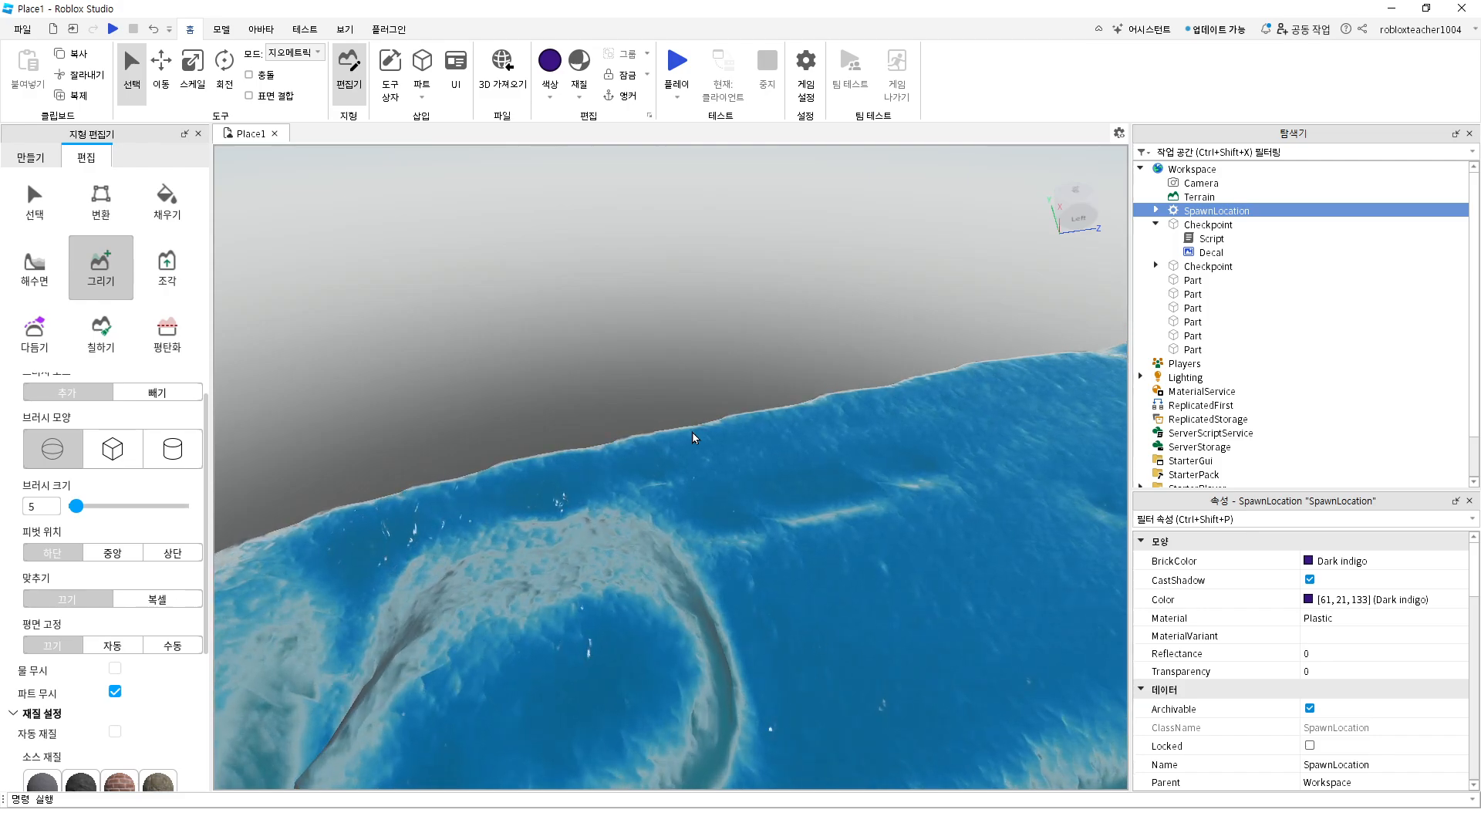
pyautogui.press('s')
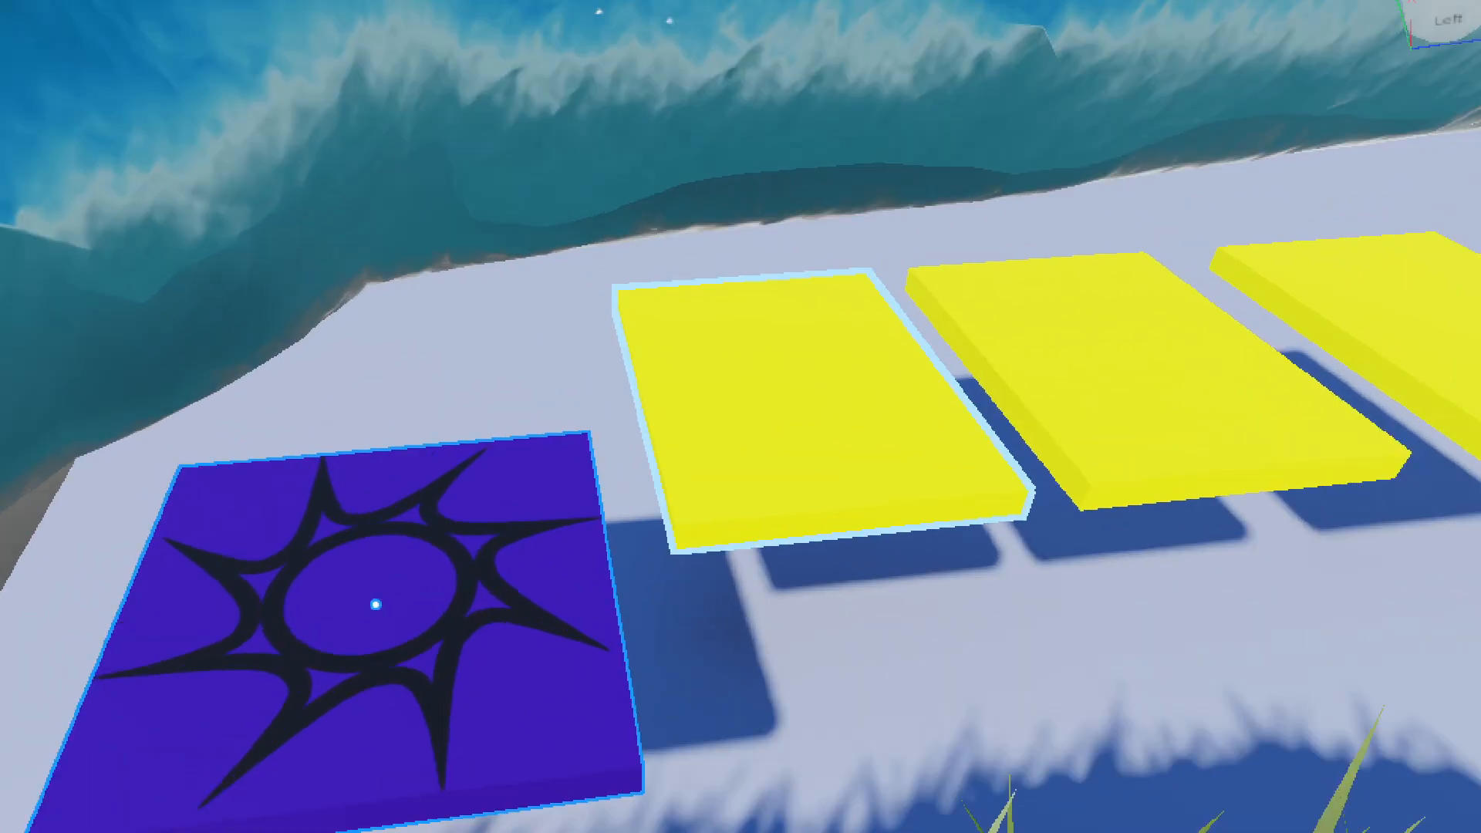
# Raise the viewpoint from the spawn pad and first yellow platforms to look over the top of the water mass
pyautogui.click(688, 427)
pyautogui.moveTo(610, 177)
pyautogui.mouseDown()
pyautogui.moveTo(671, 430)
pyautogui.moveTo(699, 145)
pyautogui.mouseUp()
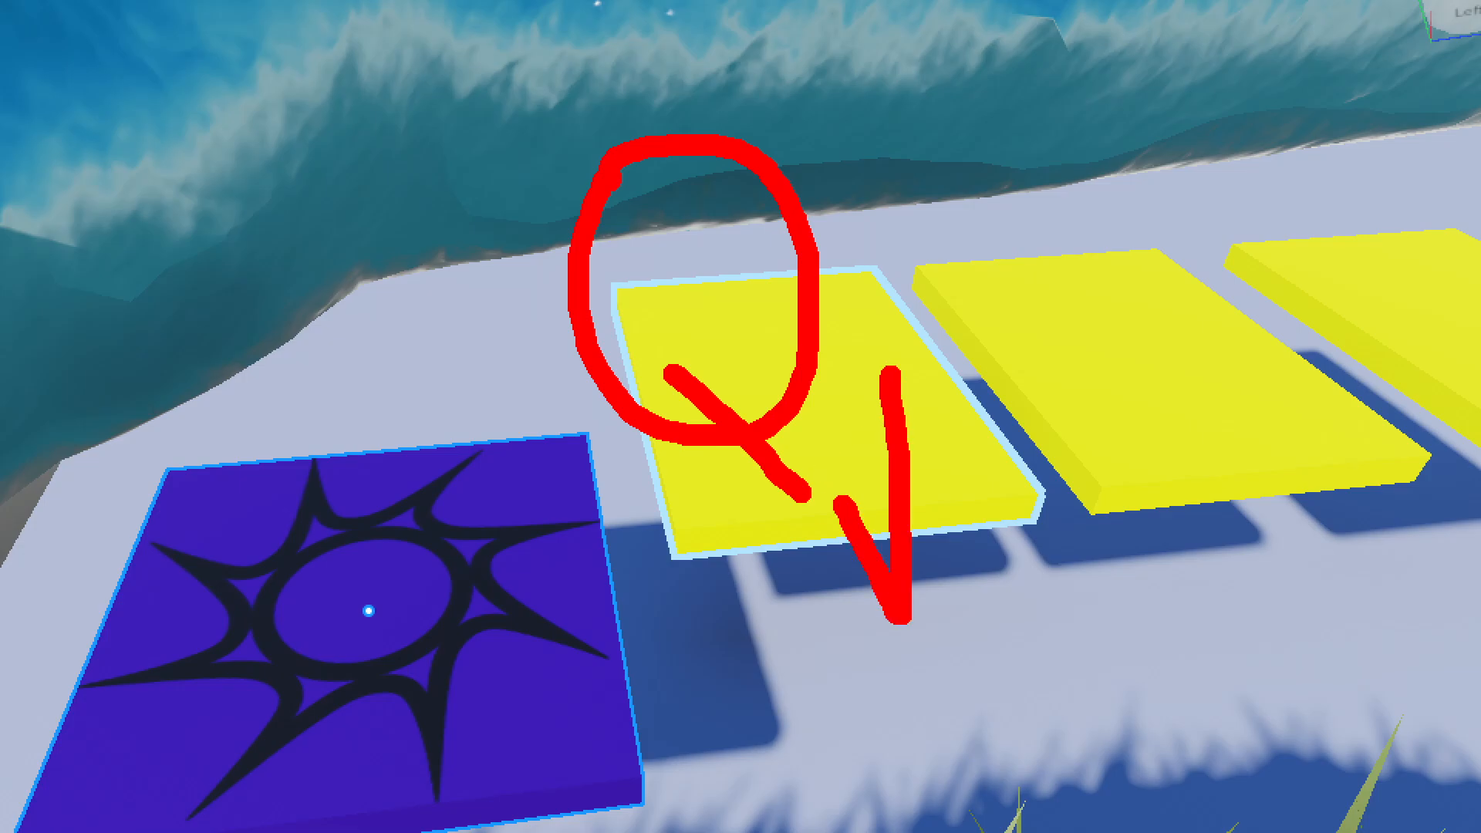
pyautogui.press('Escape')
pyautogui.press('e')
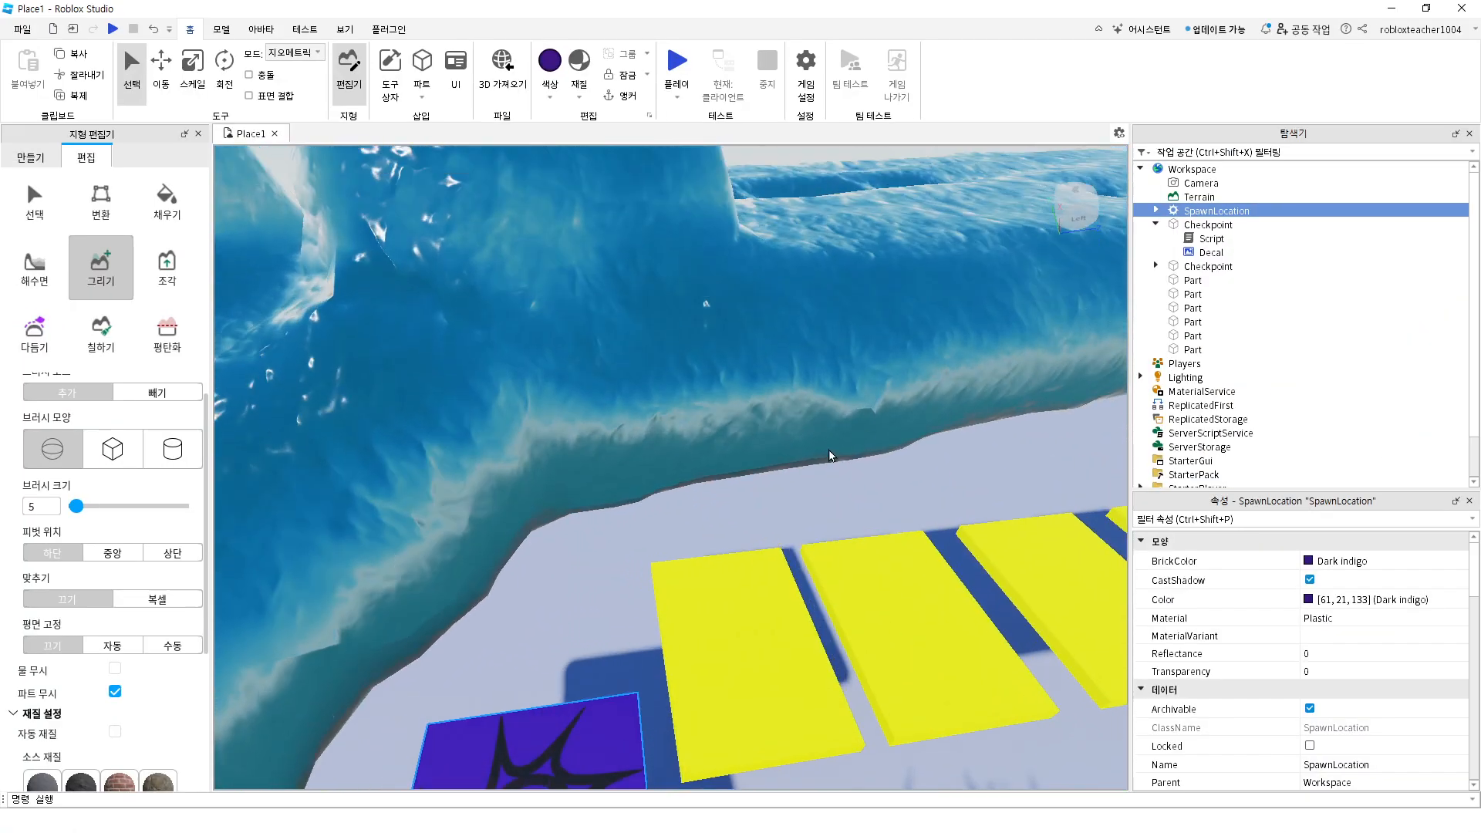
pyautogui.press('e')
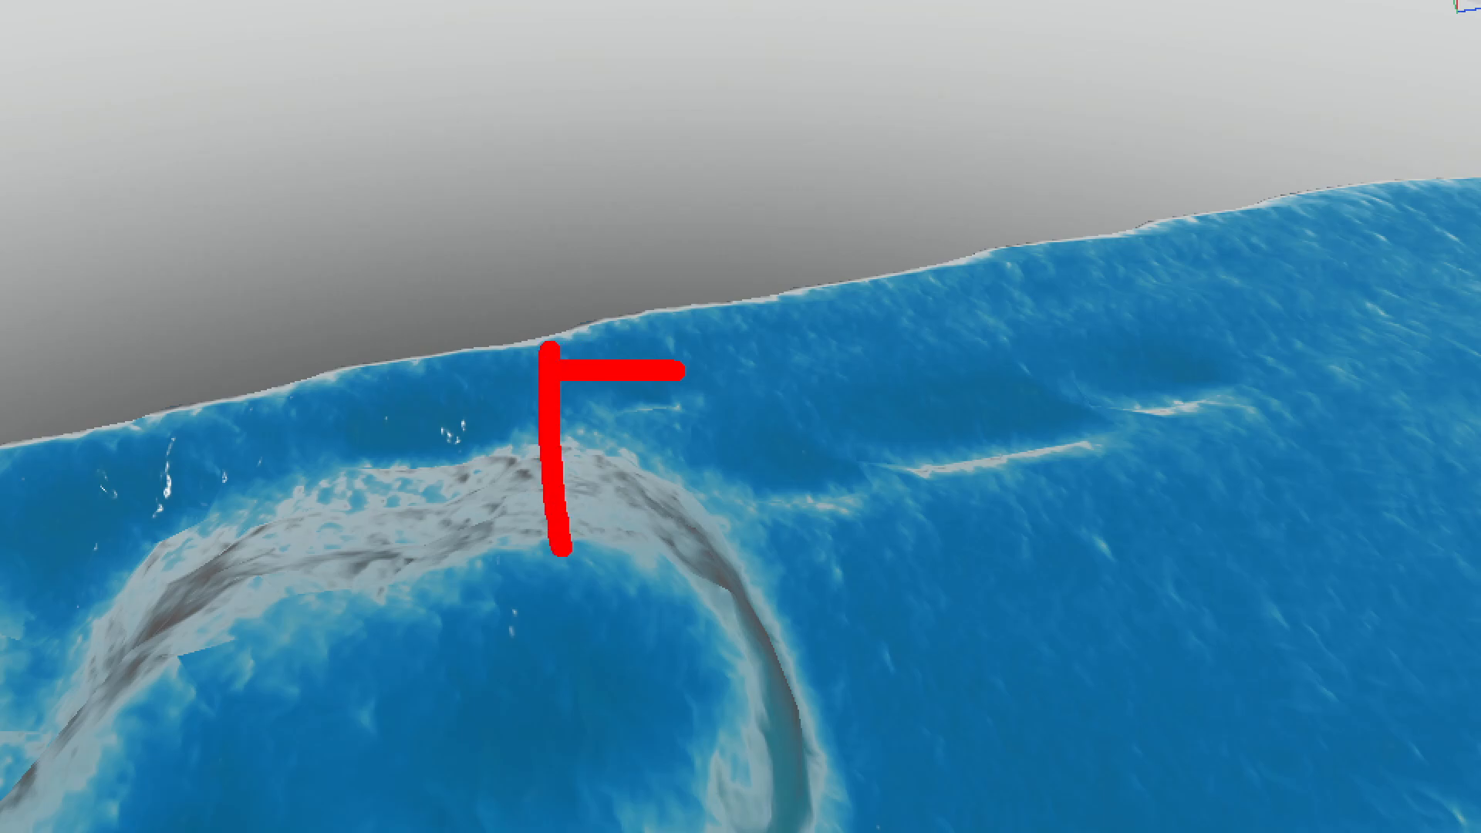
pyautogui.moveTo(830, 605); pyautogui.dragTo(878, 265)
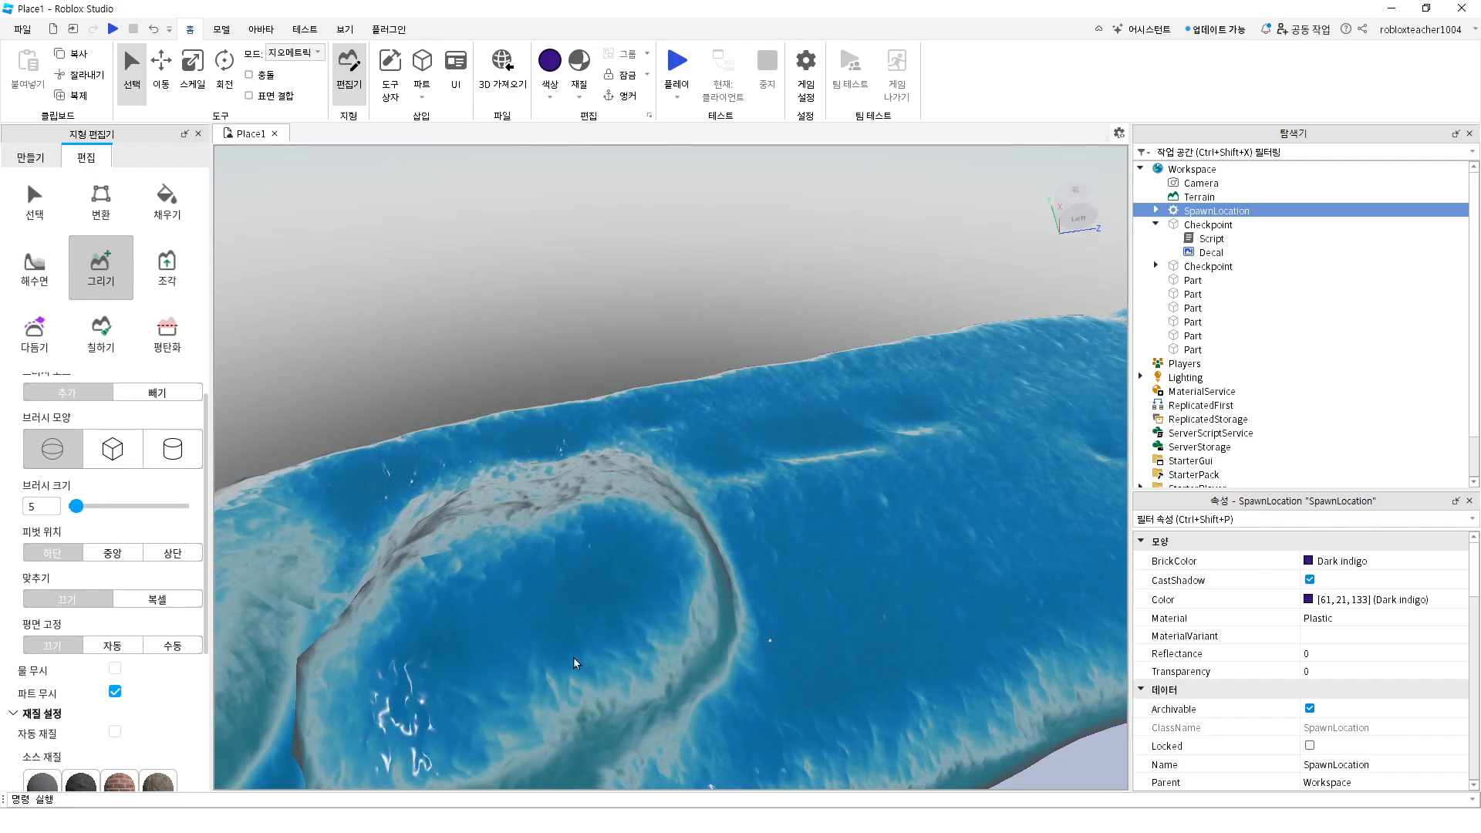
# Survey the water mass sideways along its length, and examine it from inside and from farther back
pyautogui.press('a')
pyautogui.press('d')
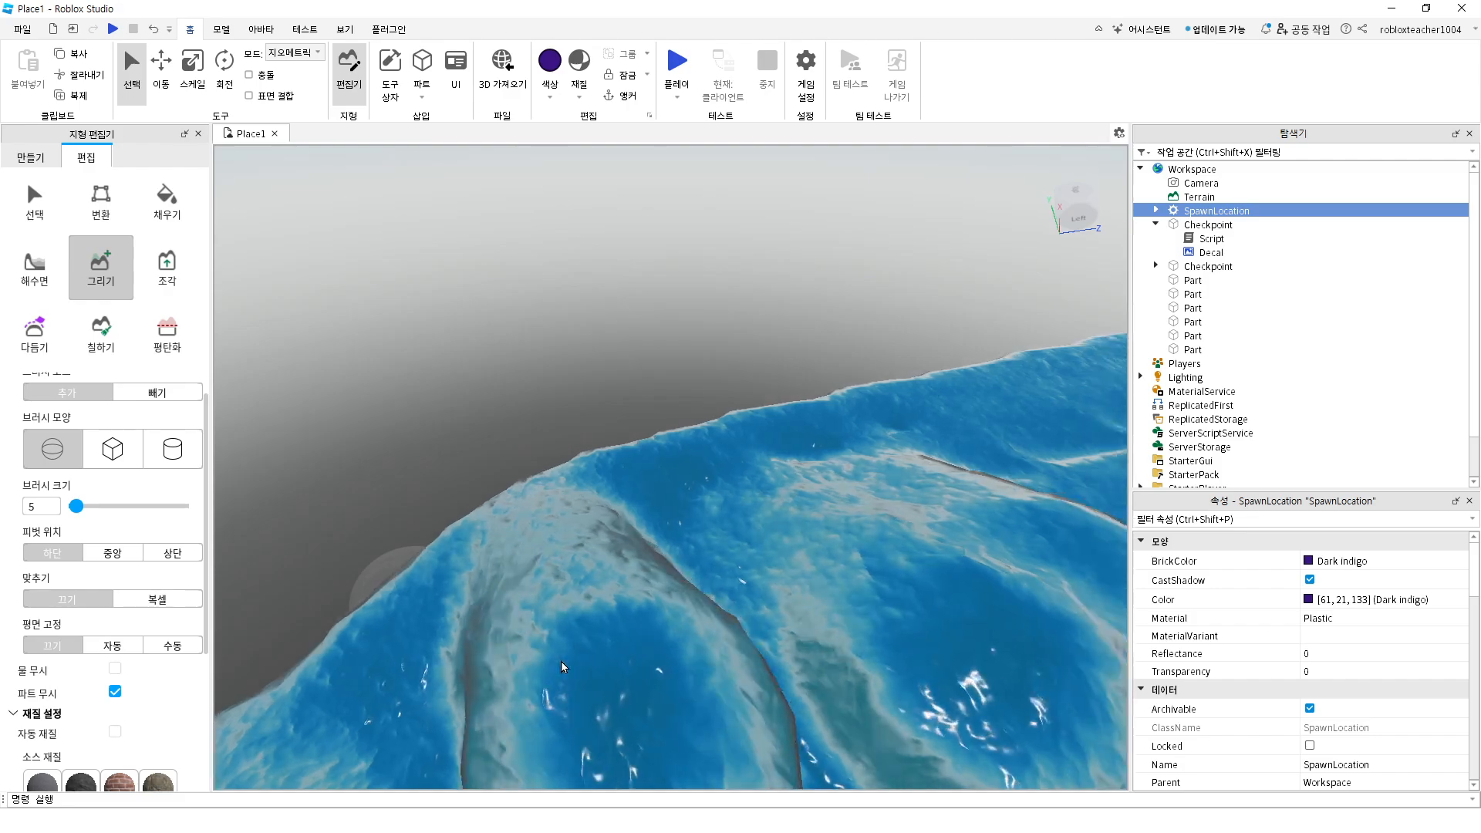
pyautogui.press('d')
pyautogui.press('d')
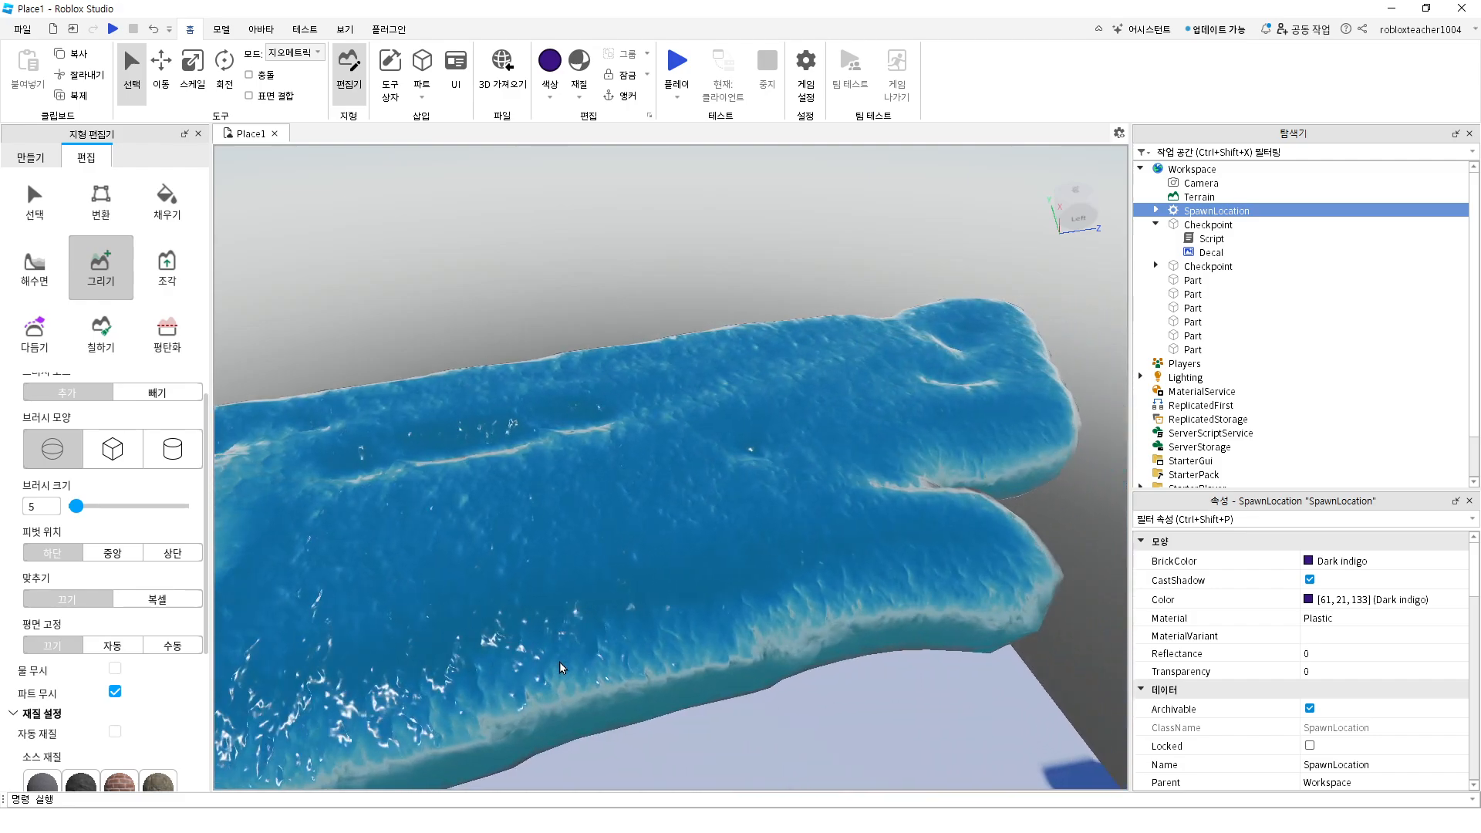
pyautogui.press('w')
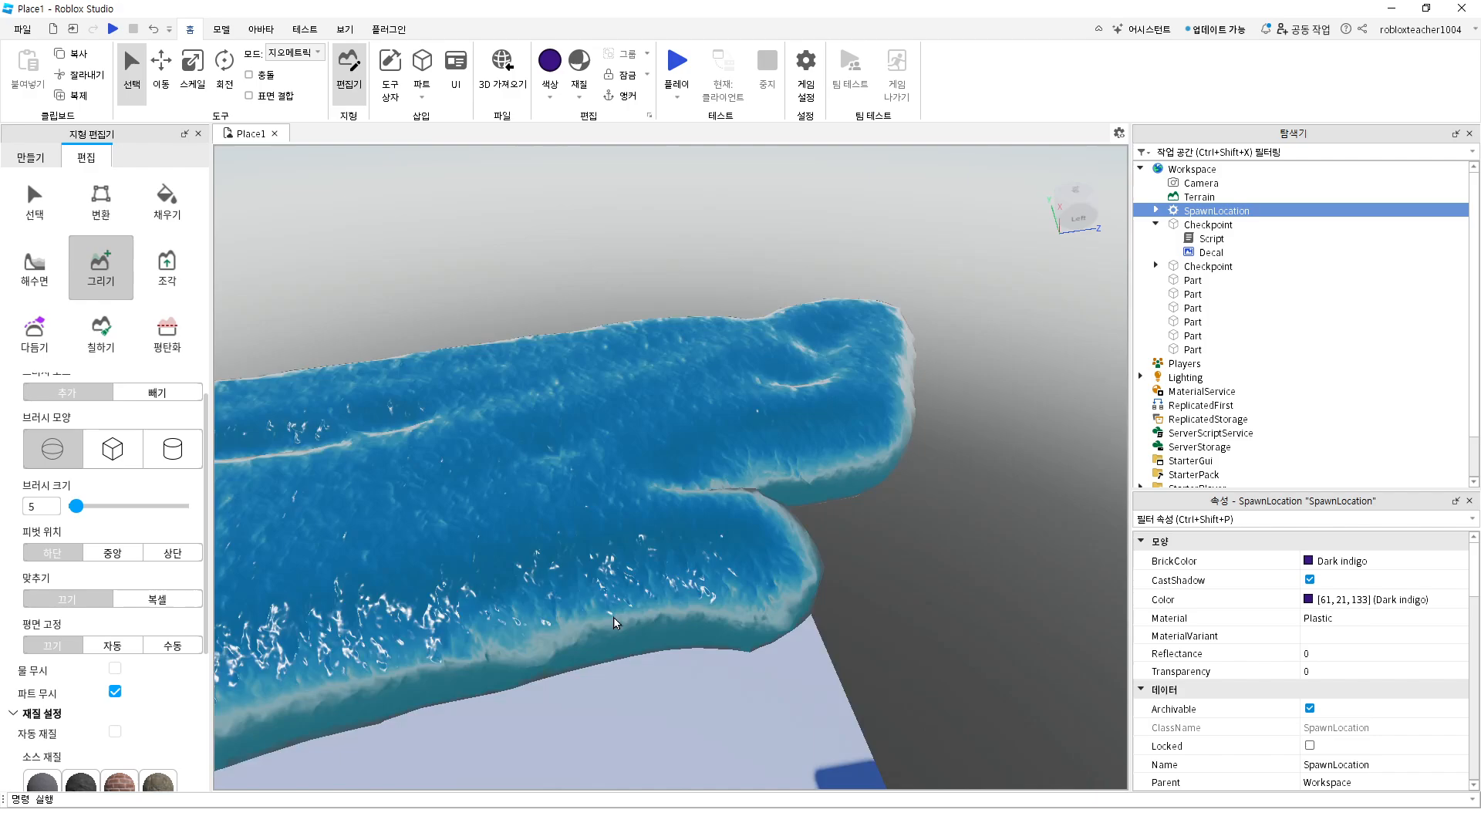
pyautogui.press('w')
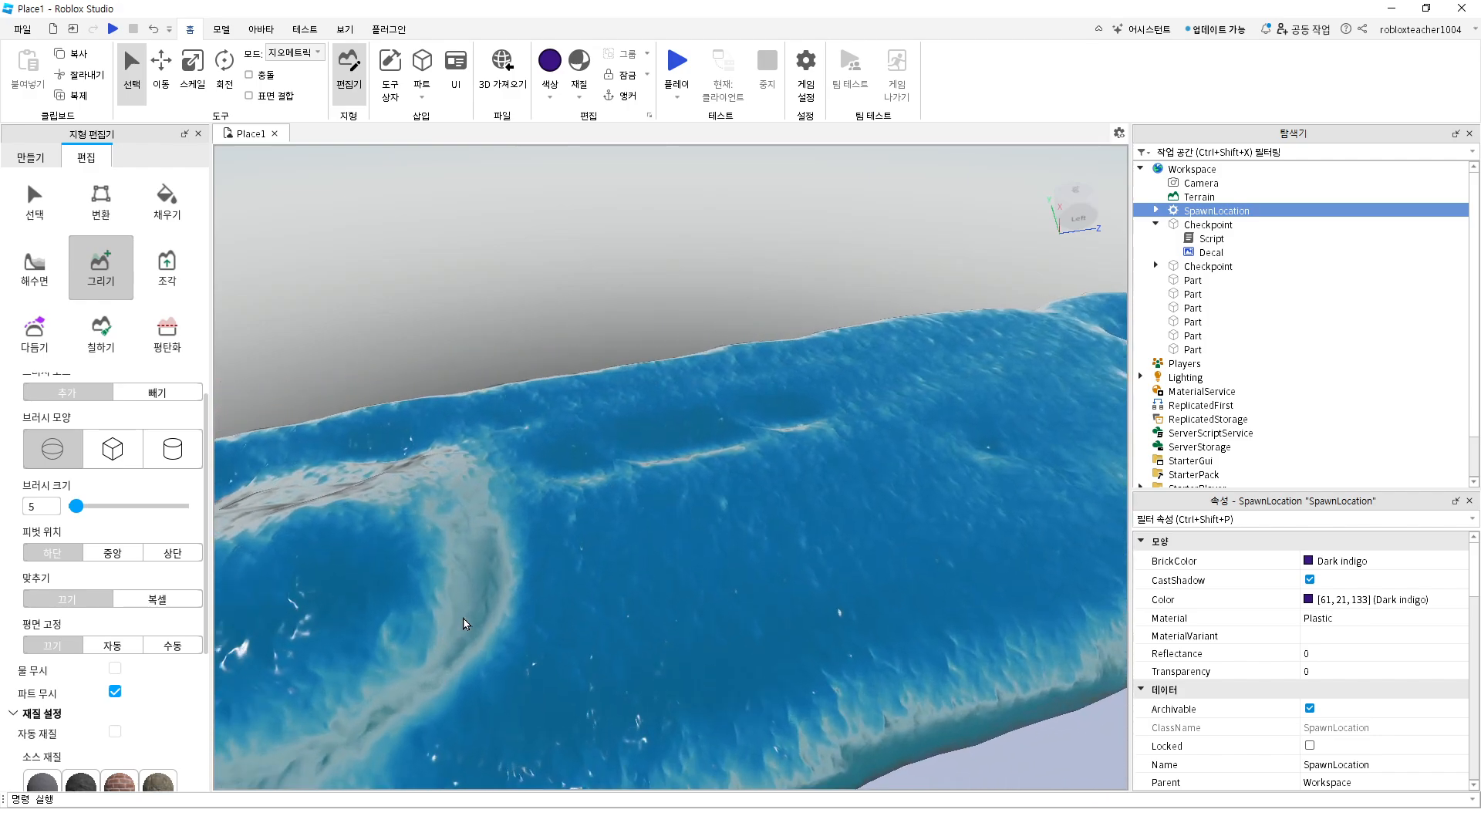
pyautogui.press('w')
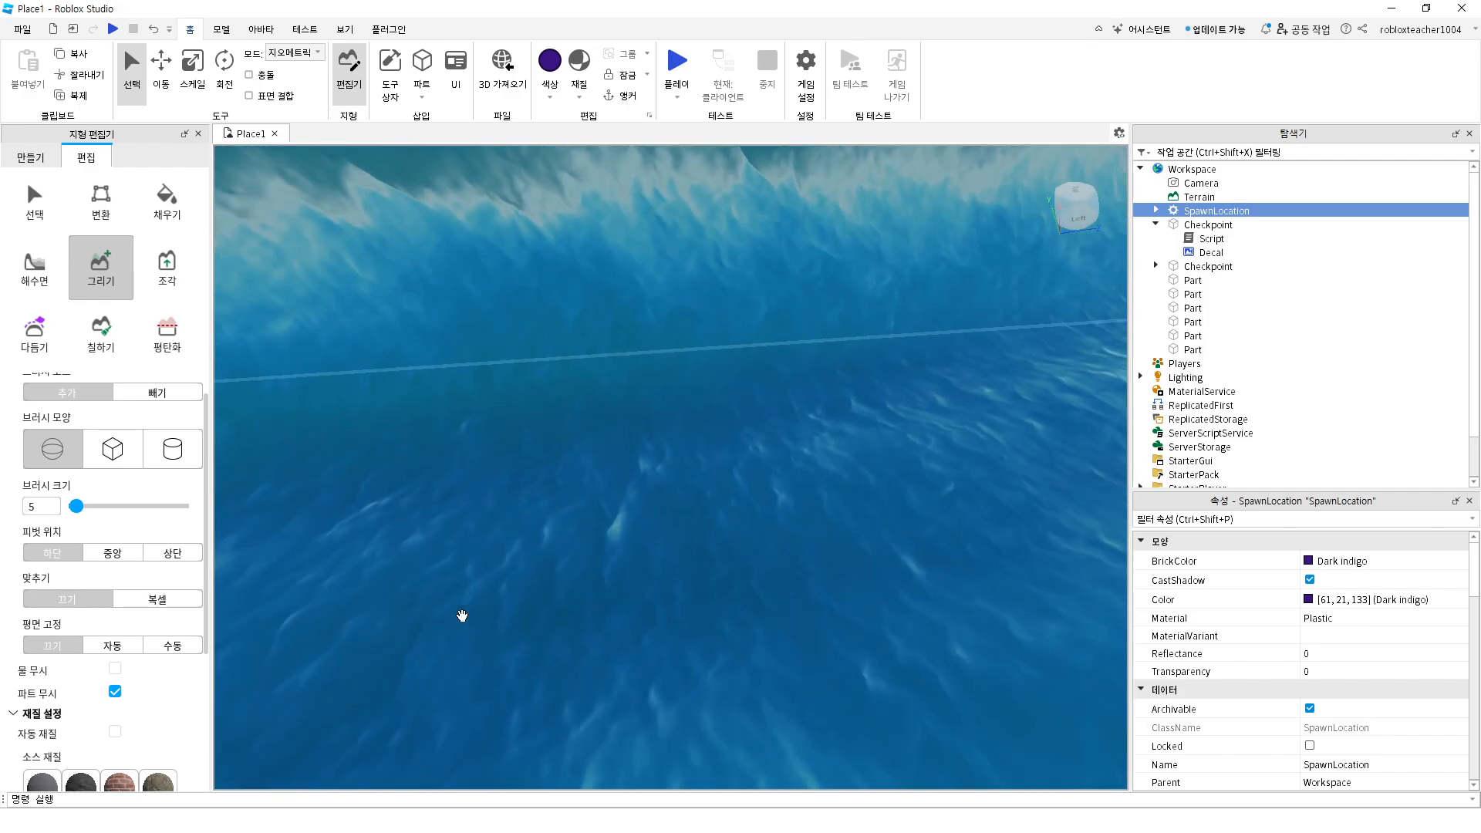
pyautogui.press('s')
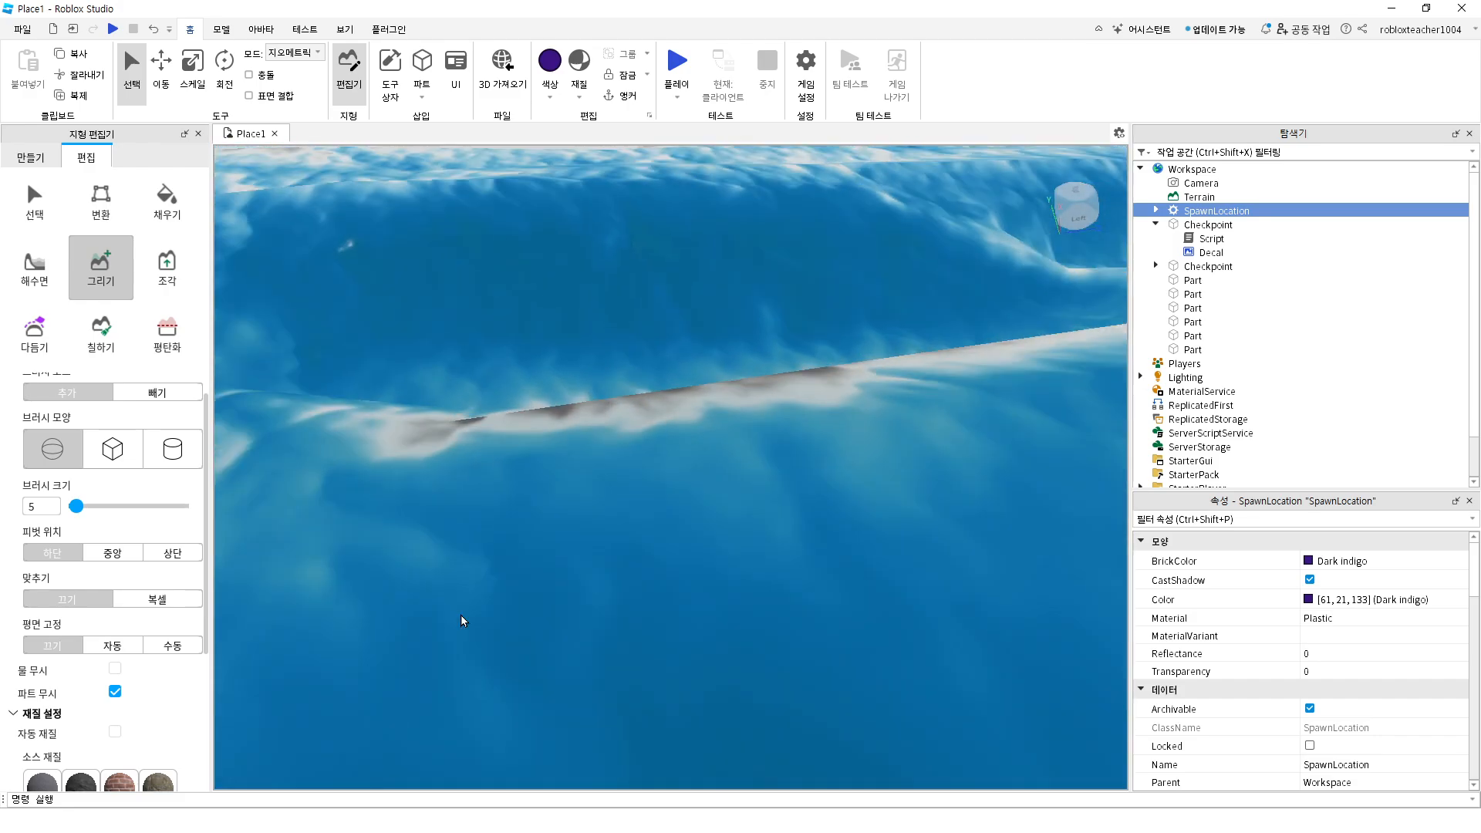
pyautogui.press('s')
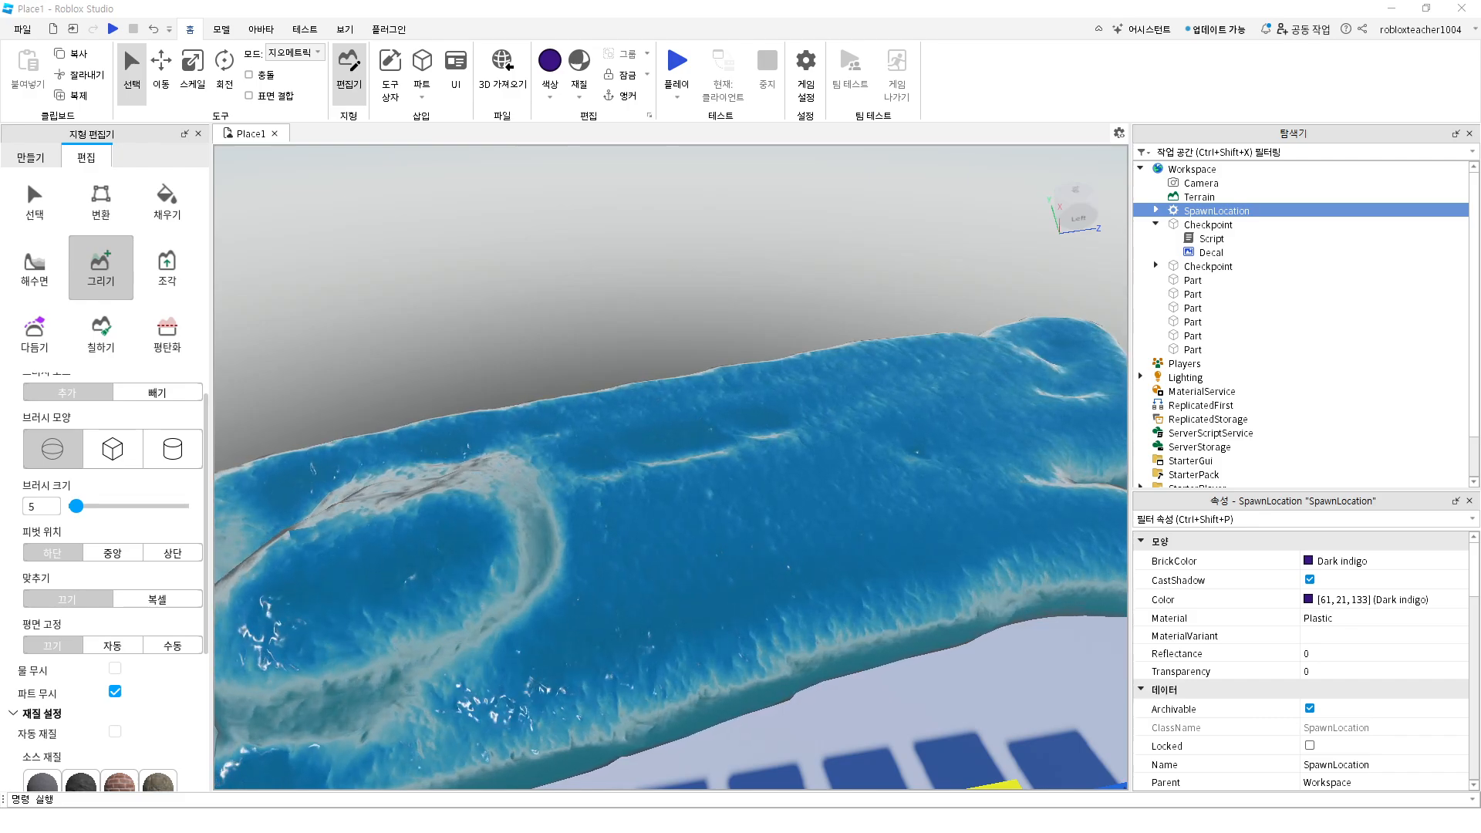
# Bring up the on-screen keyboard and examine the water mass sideways in both directions, from farther back and from closer
pyautogui.press('ctrl+super+o')
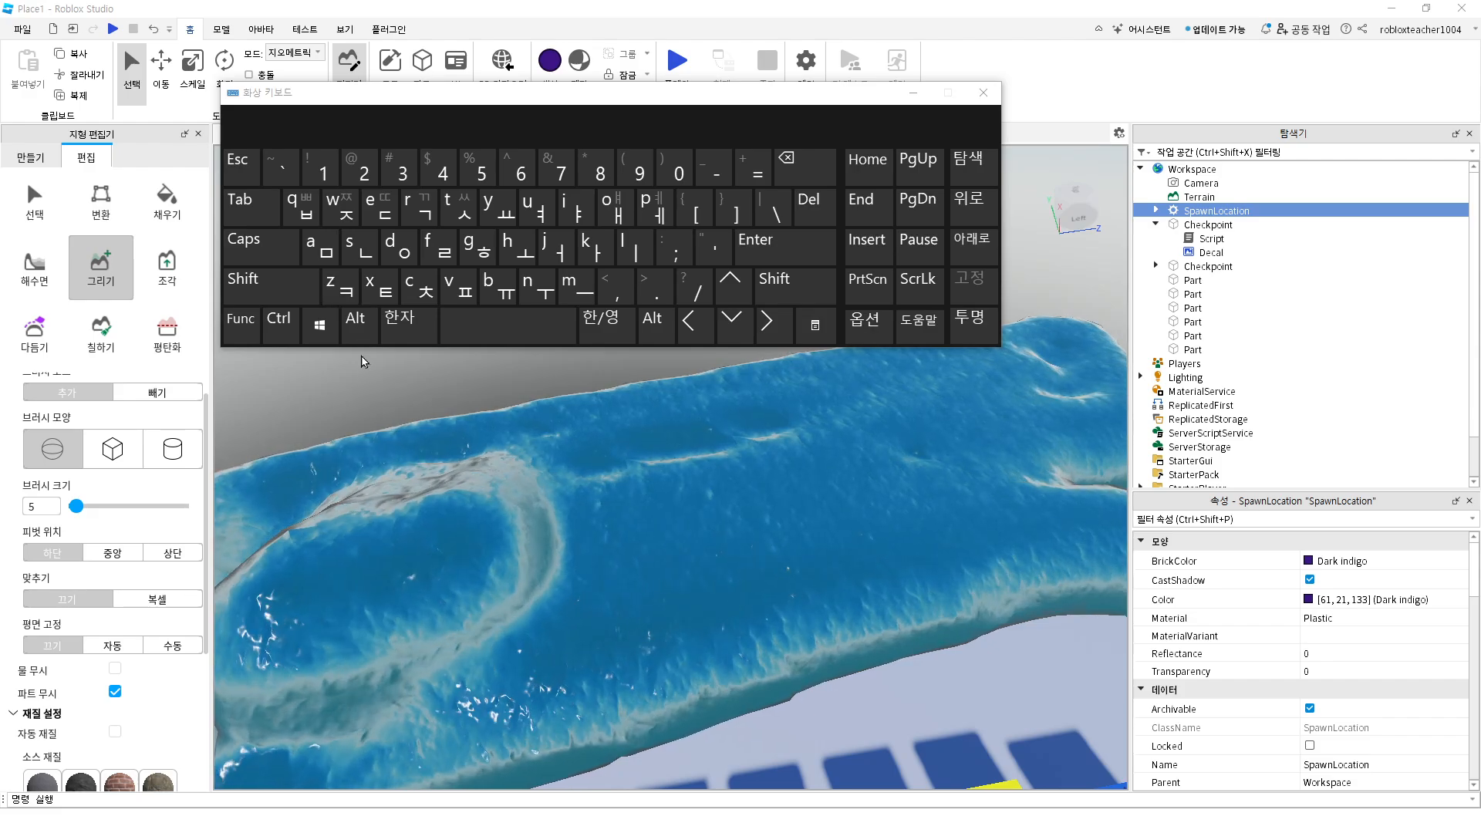
pyautogui.click(363, 377)
pyautogui.press('a')
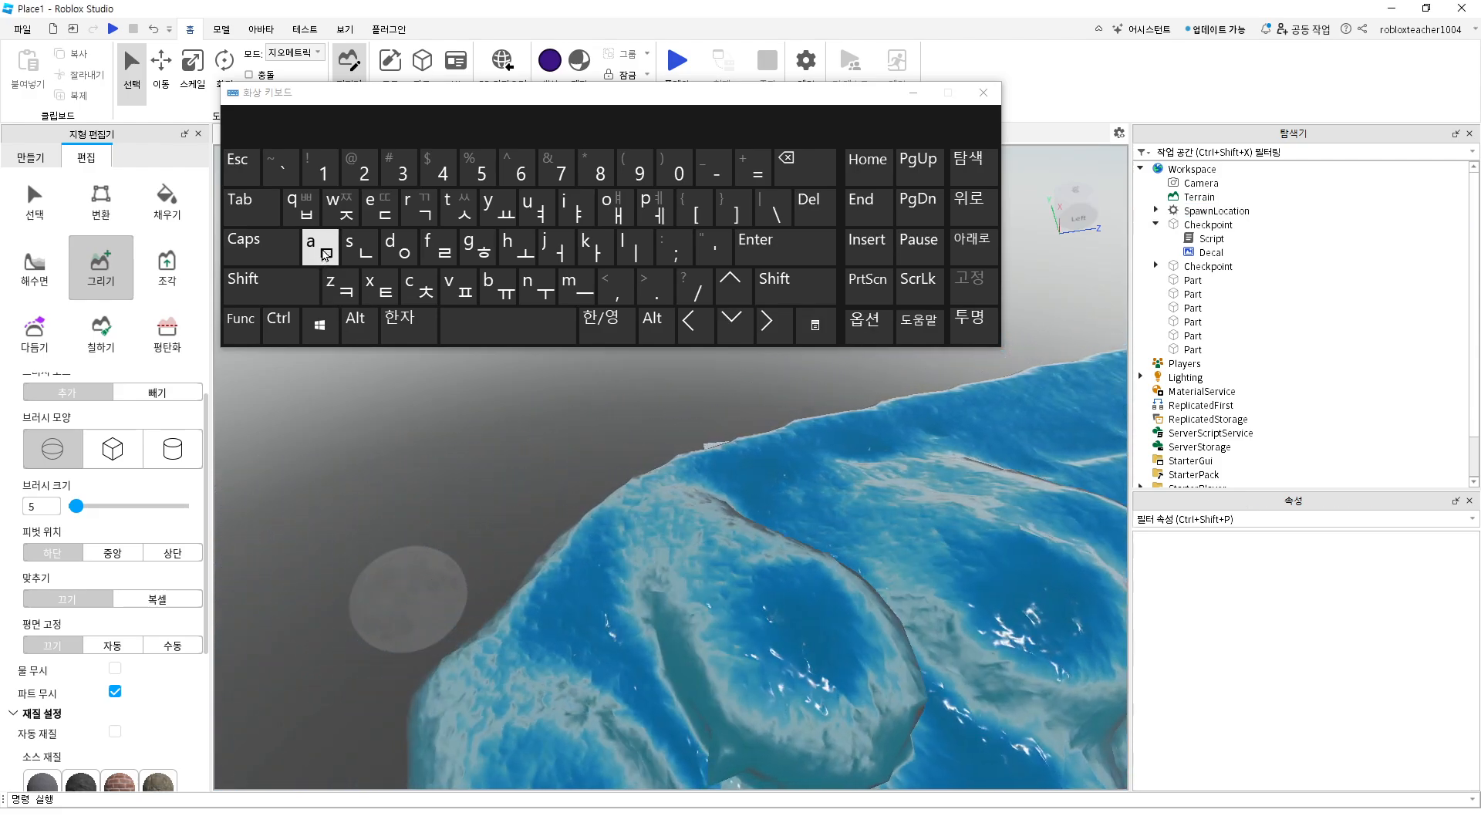
pyautogui.press('d')
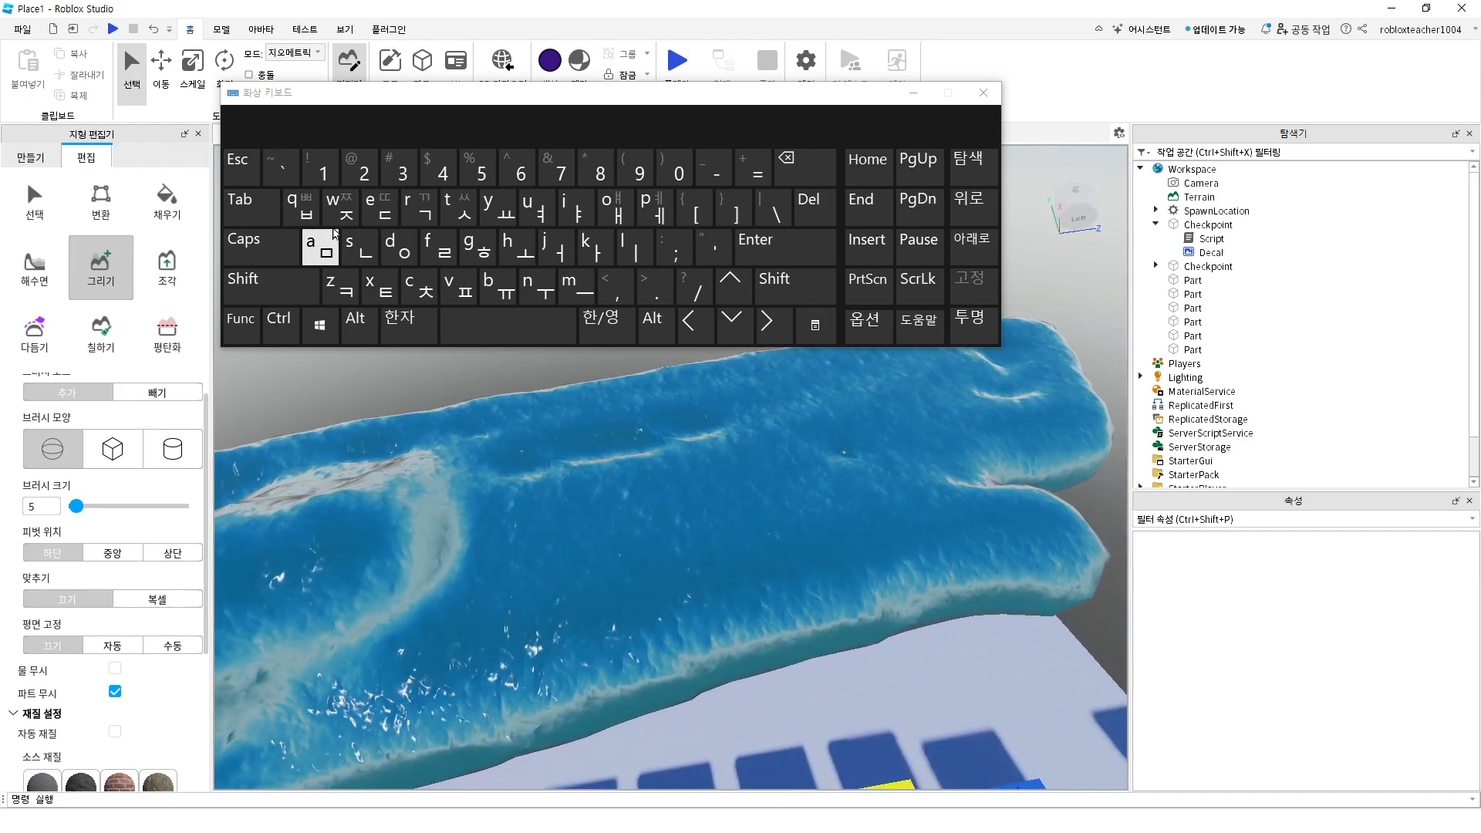
pyautogui.press('s')
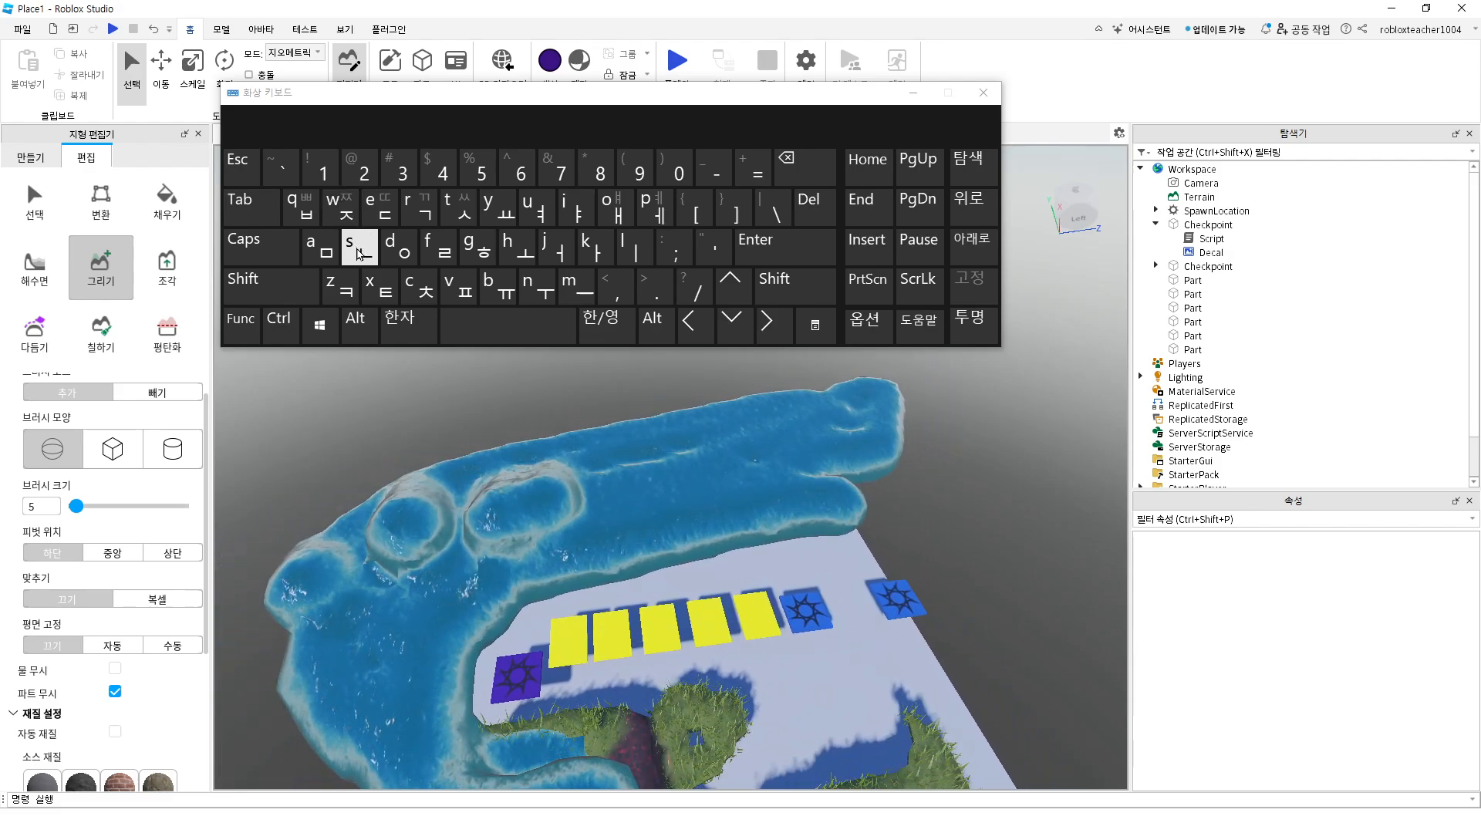
pyautogui.press('s')
pyautogui.press('s')
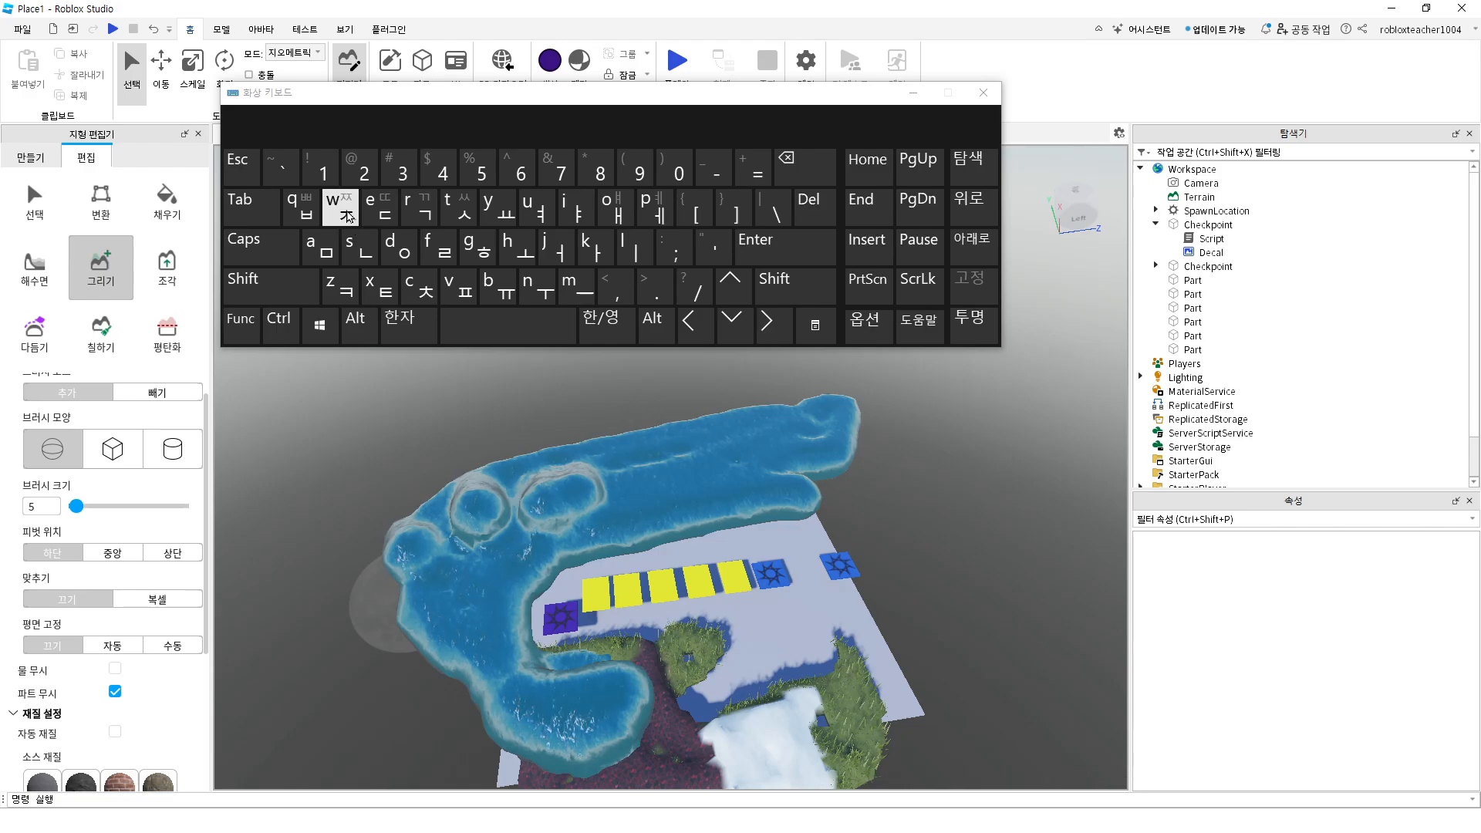
pyautogui.press('w')
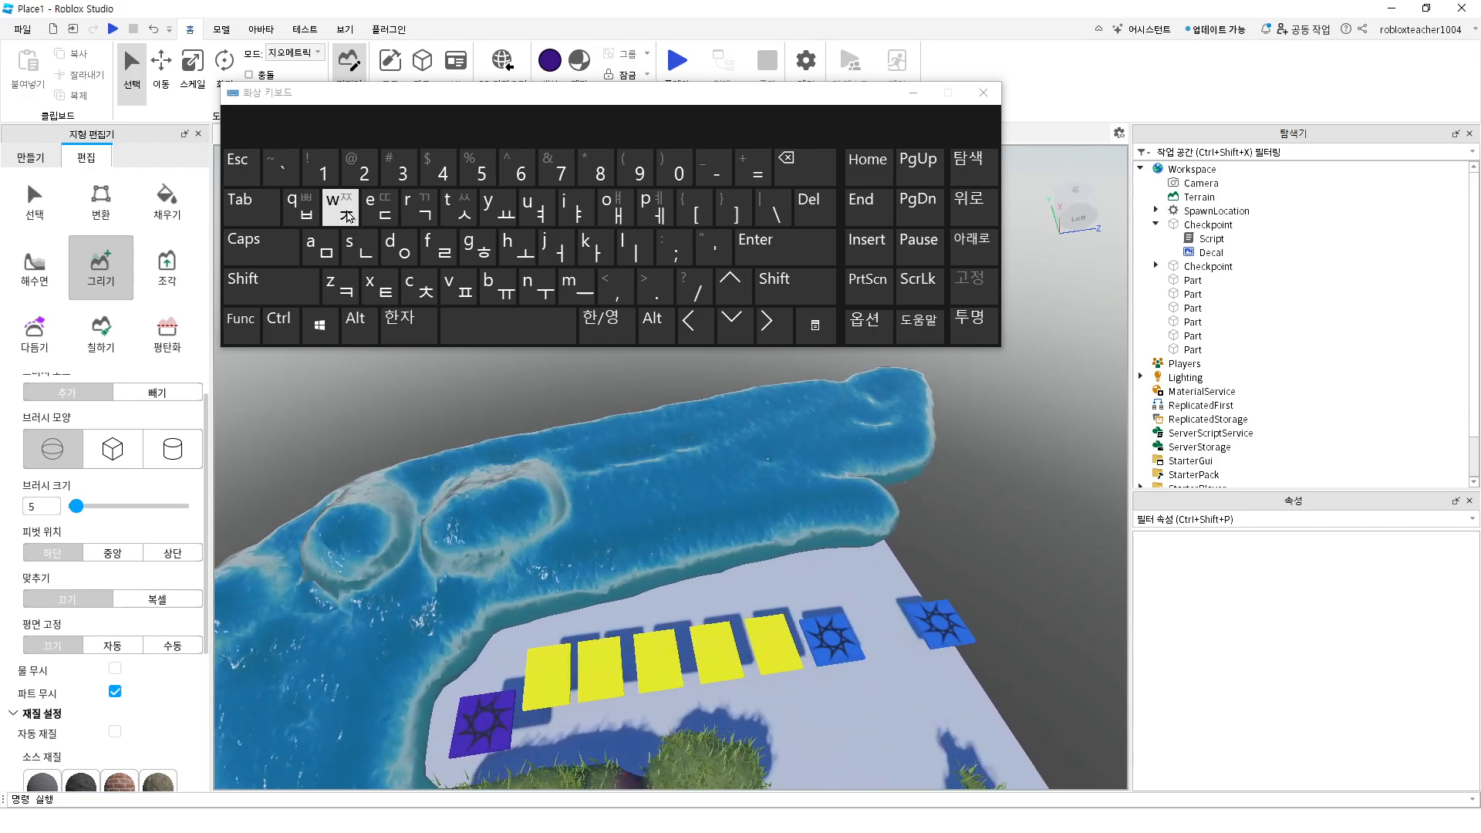
# Examine the water and yellow platforms from lower and higher viewpoints, and put the on-screen keyboard away
pyautogui.click(305, 207)
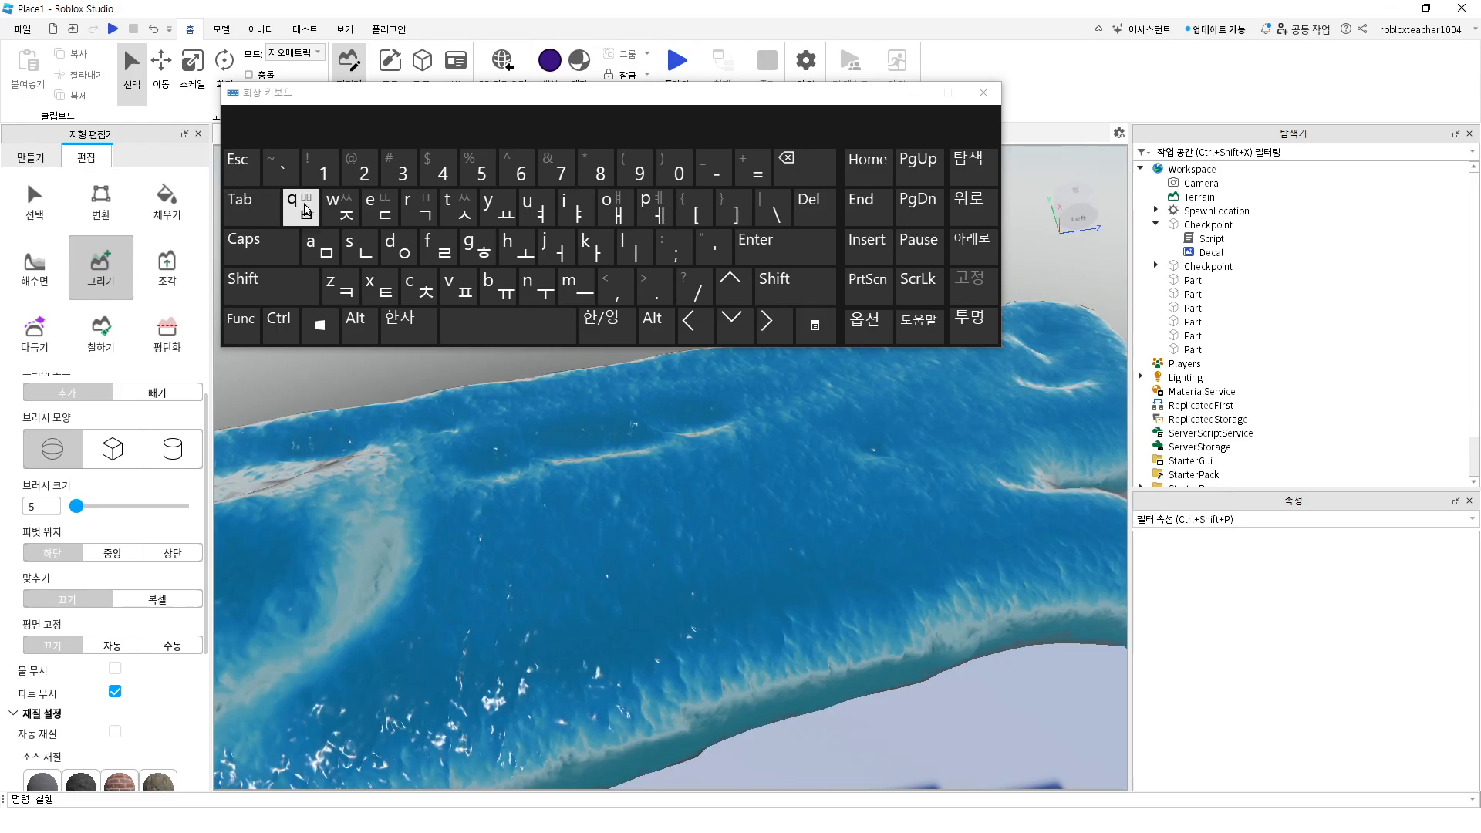
pyautogui.press('q')
pyautogui.press('q')
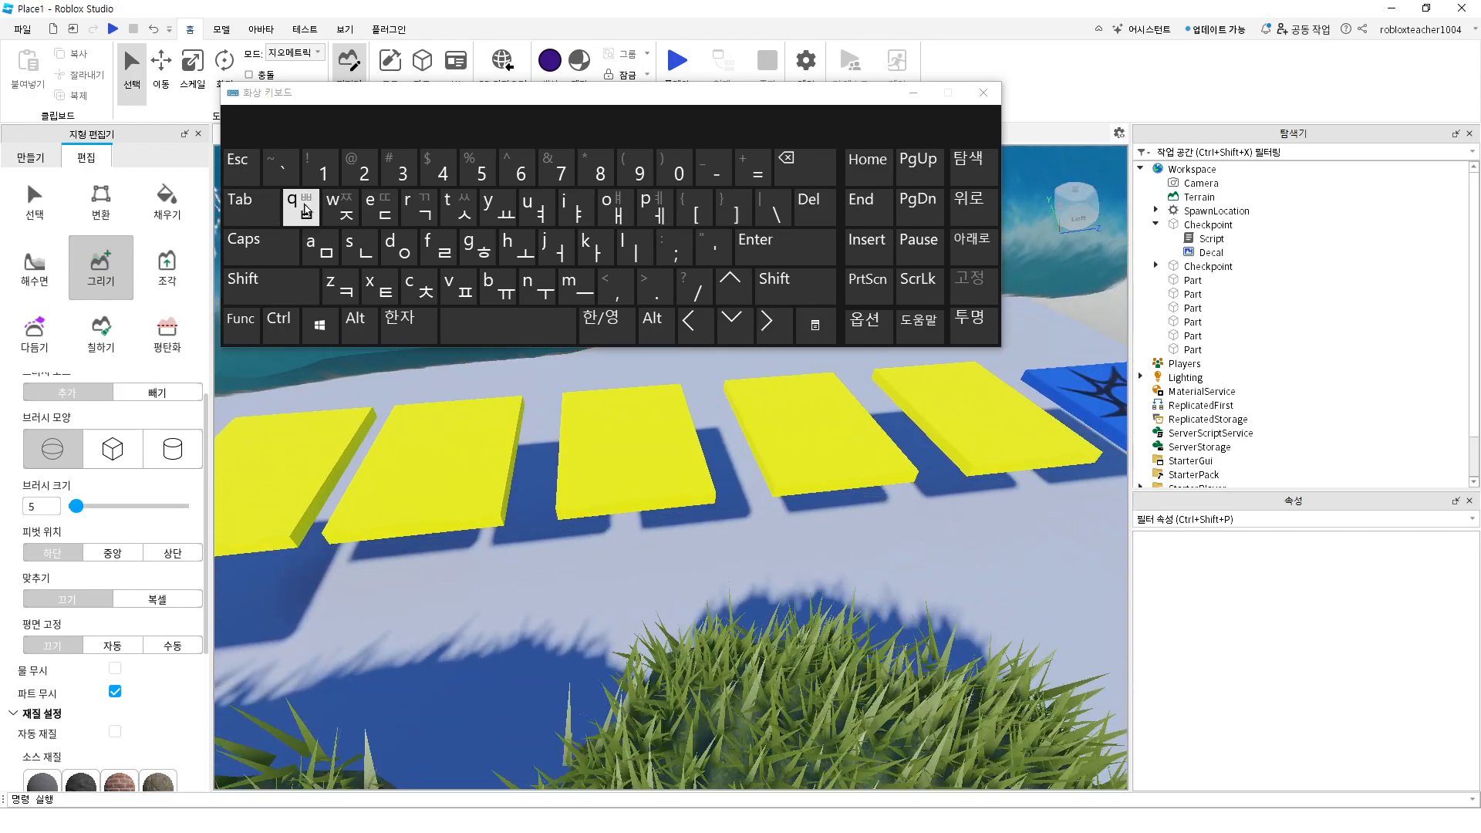
pyautogui.click(395, 219)
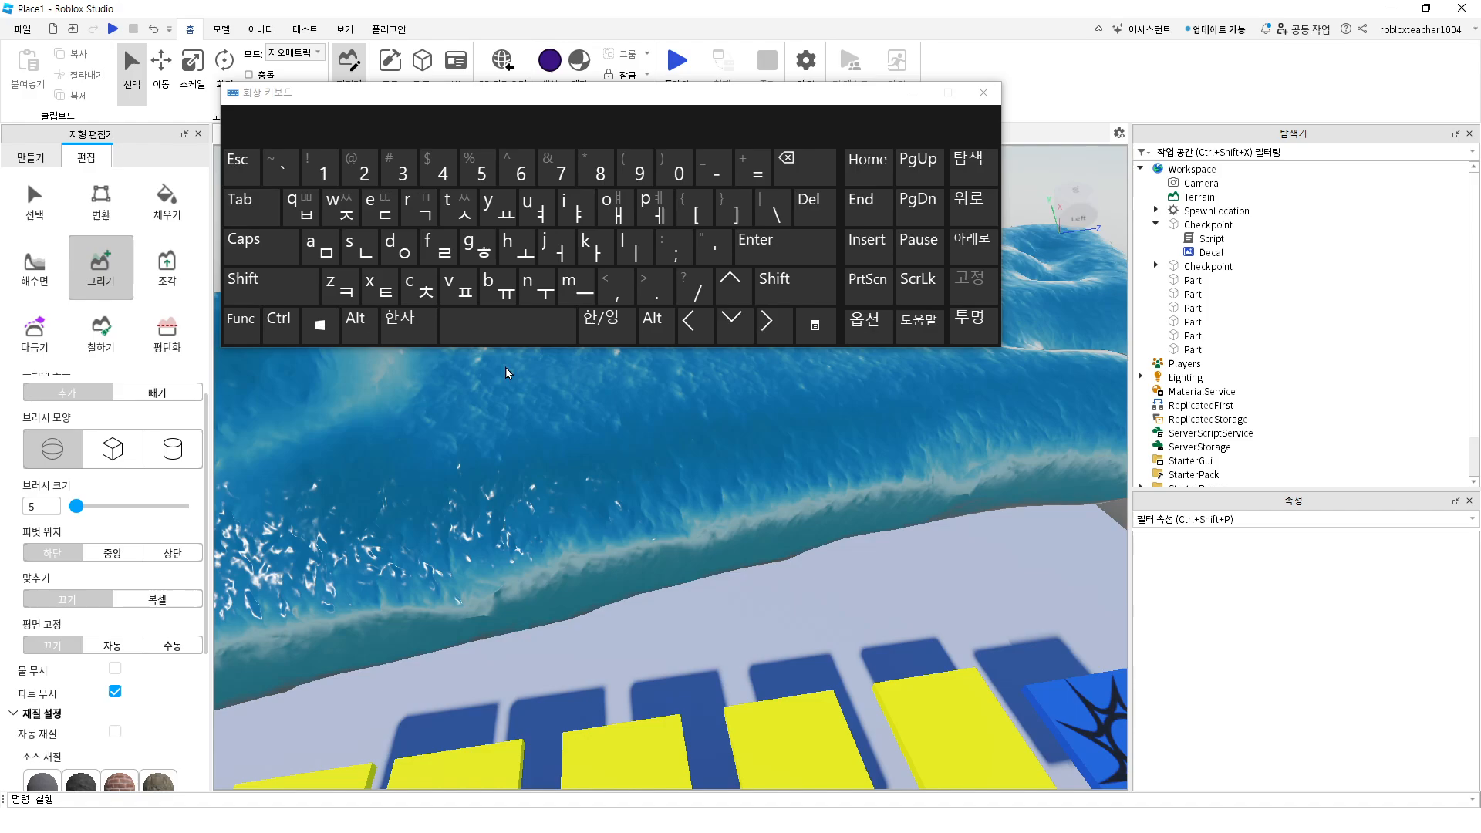
pyautogui.moveTo(398, 221); pyautogui.dragTo(393, 219)
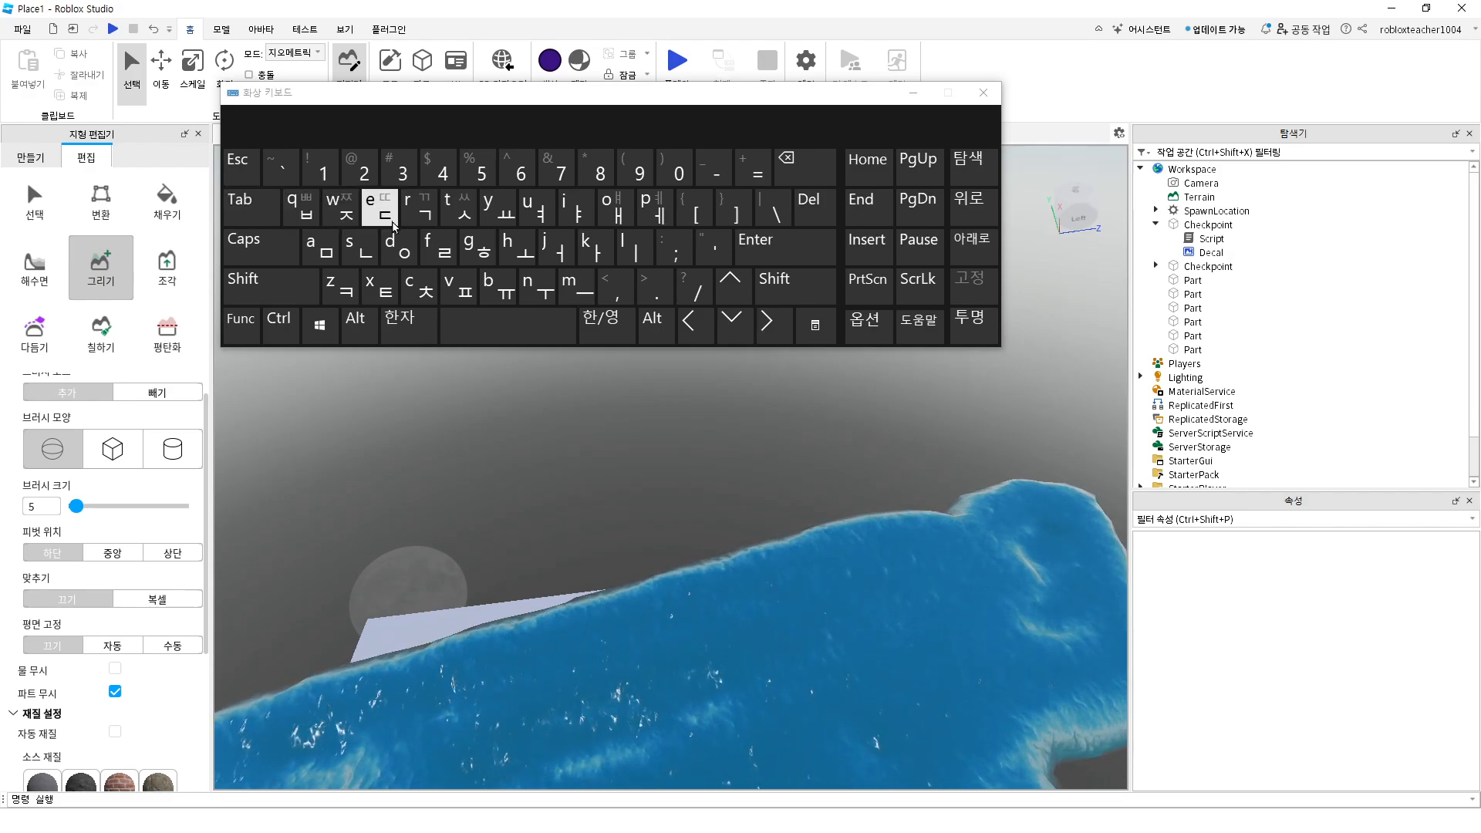
pyautogui.moveTo(576, 98); pyautogui.dragTo(0, 255)
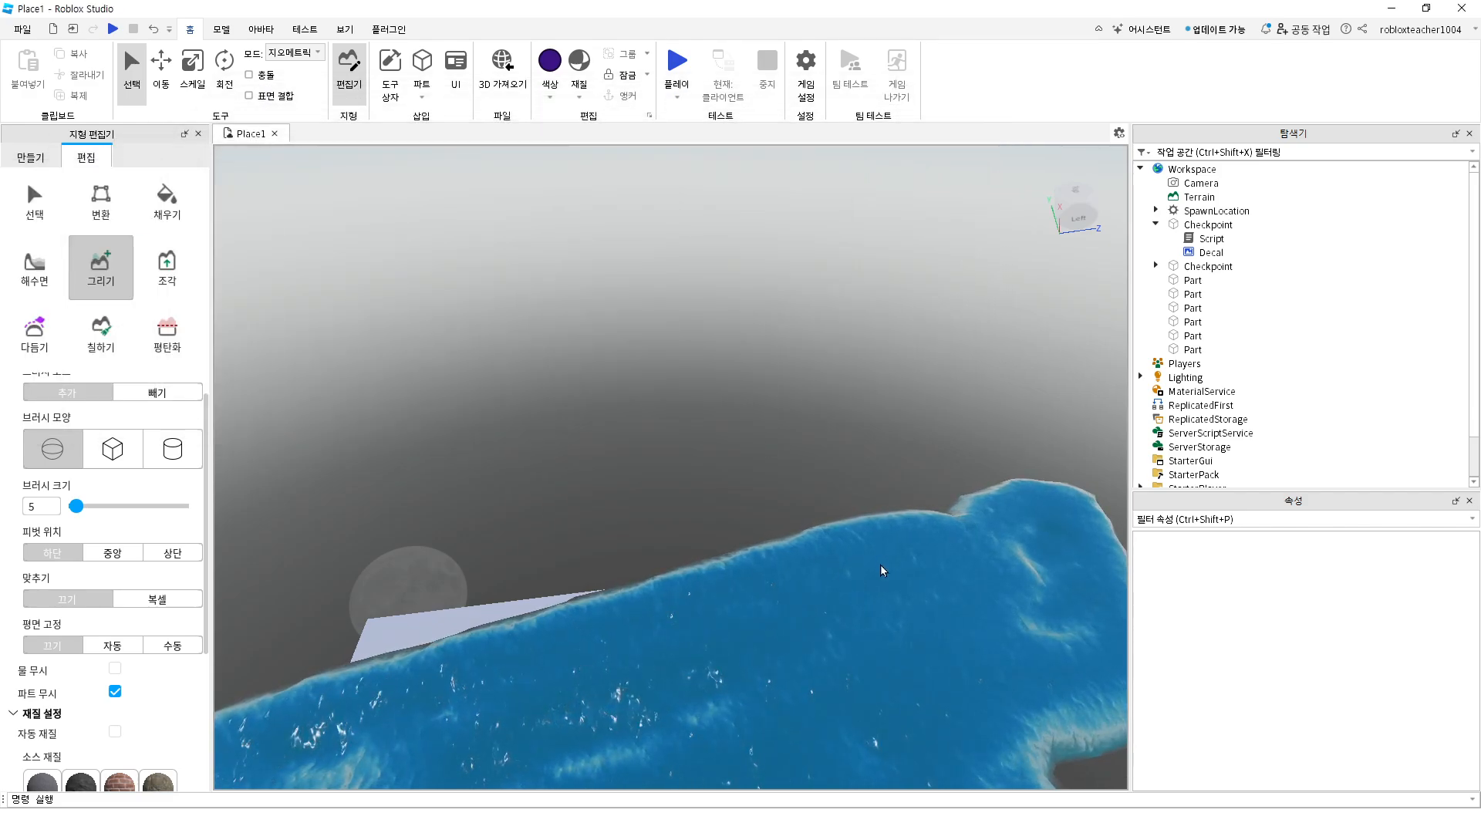
# Look around the water mass from different angles and select the SpawnLocation
pyautogui.moveTo(821, 640); pyautogui.dragTo(821, 642, button='right')
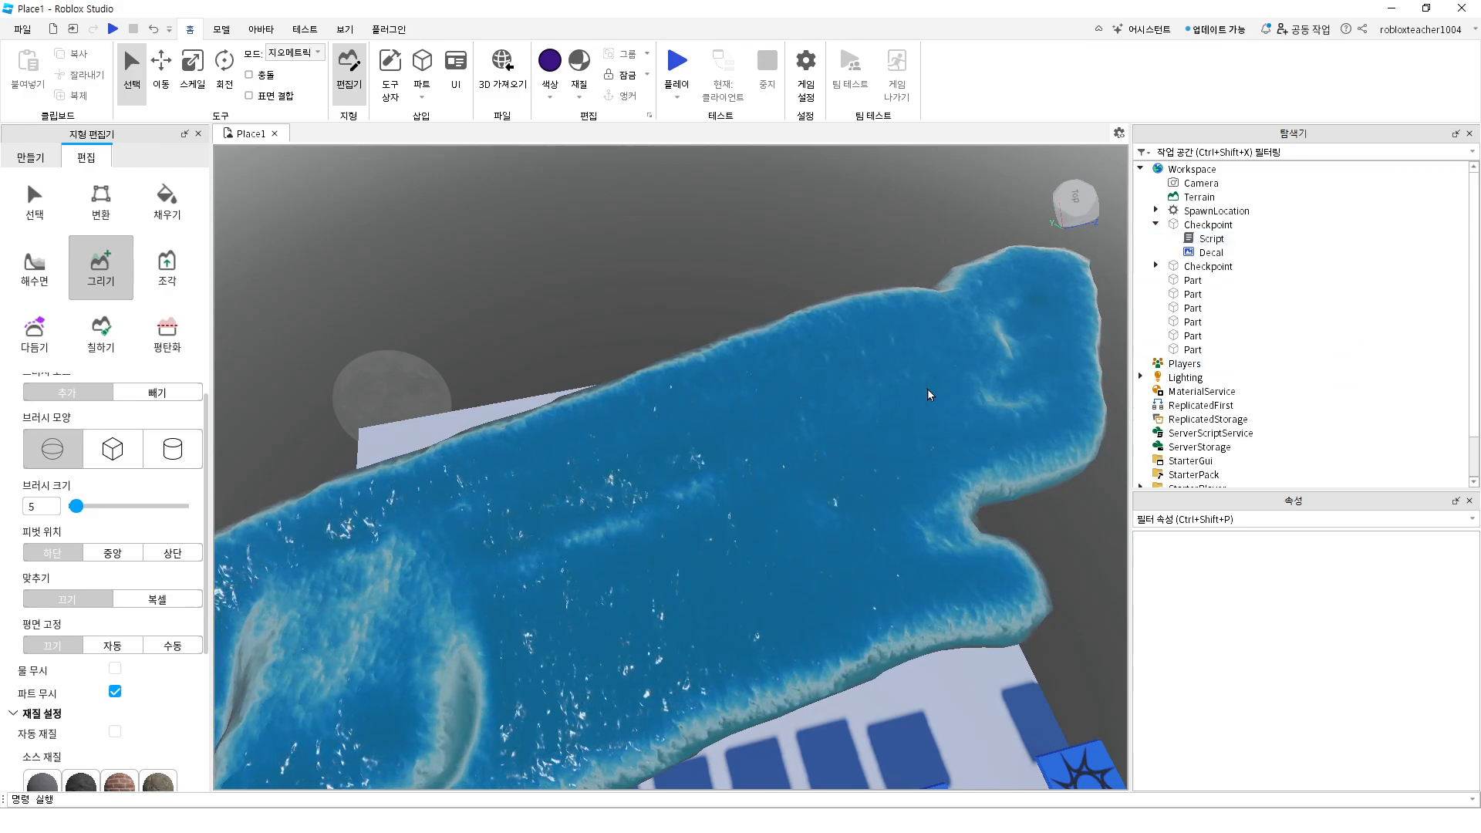
pyautogui.moveTo(1028, 539); pyautogui.dragTo(1034, 538, button='right')
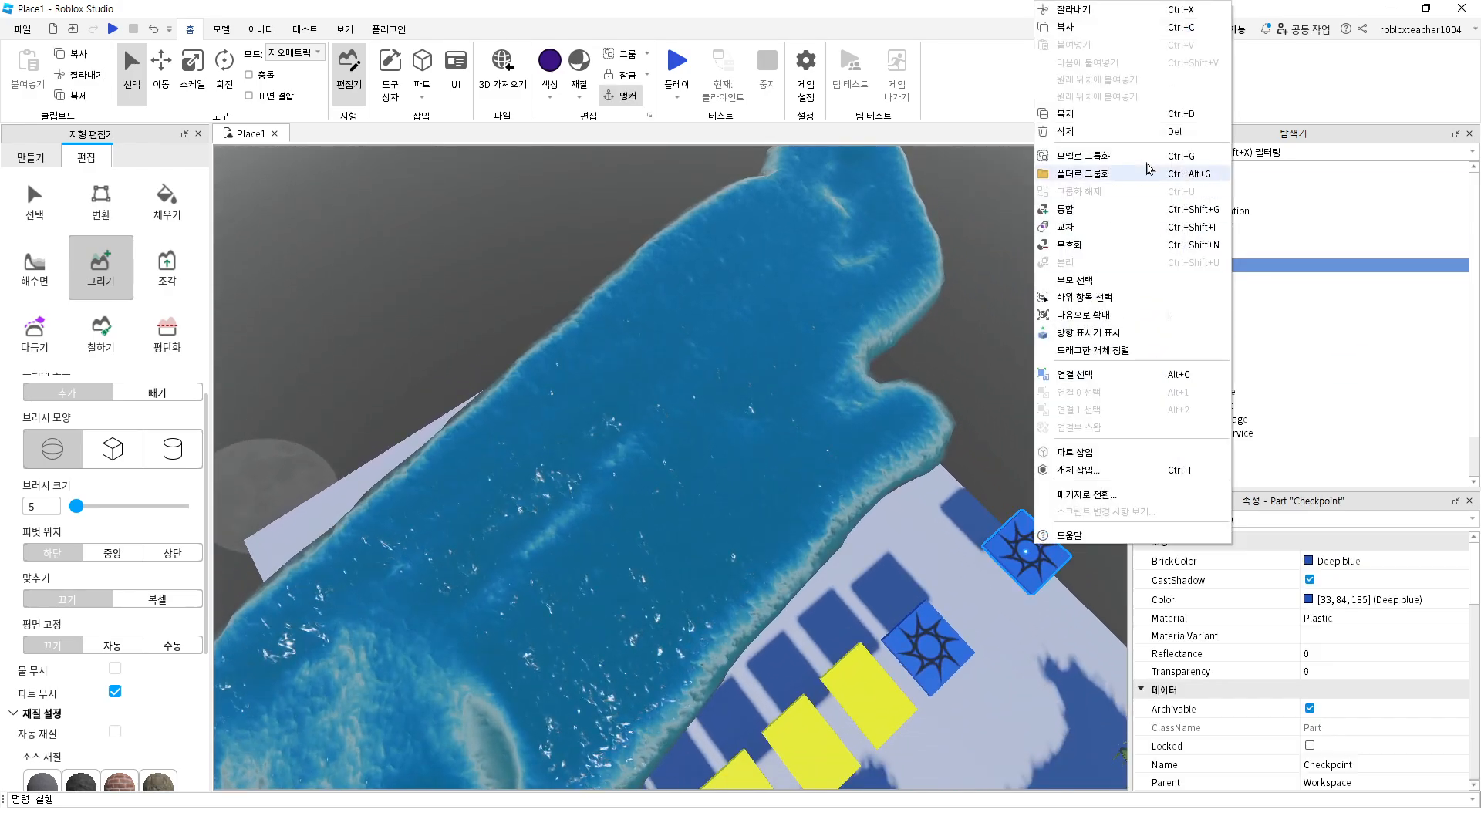
pyautogui.click(1277, 64)
pyautogui.click(1208, 213)
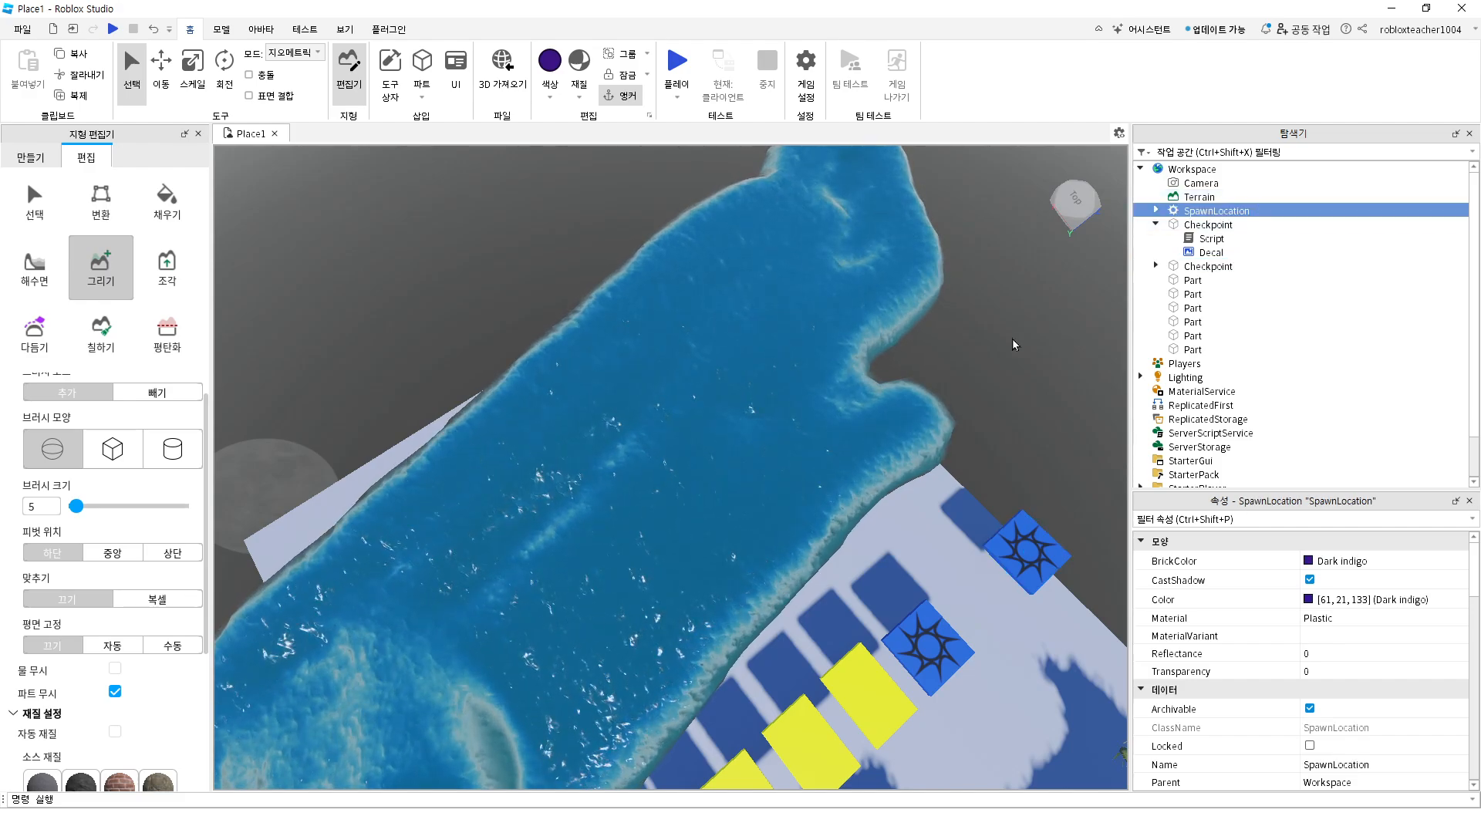
pyautogui.moveTo(1013, 339); pyautogui.dragTo(1015, 344, button='right')
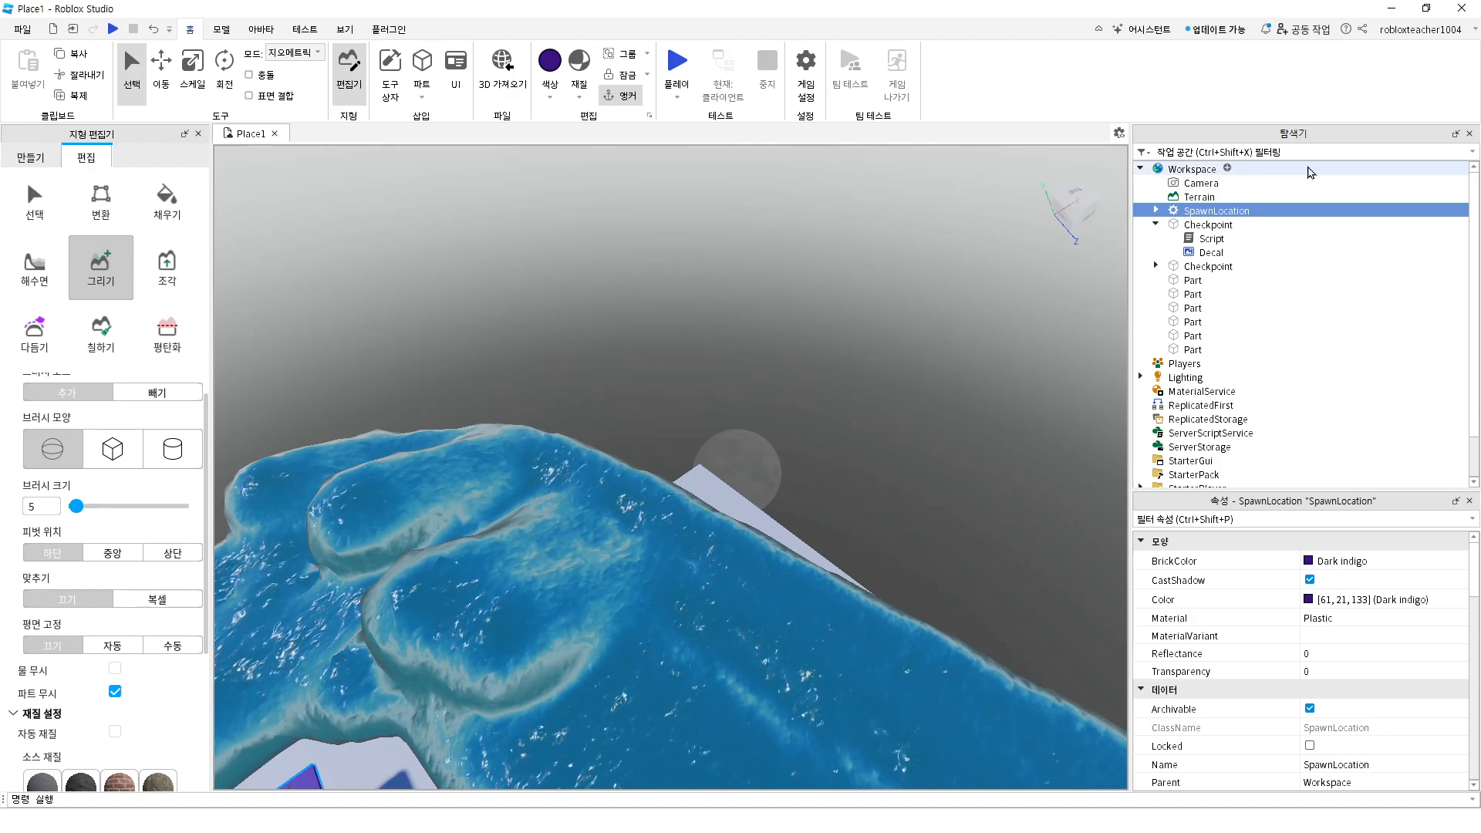
# Focus the view on the selected SpawnLocation
pyautogui.rightClick(1221, 217)
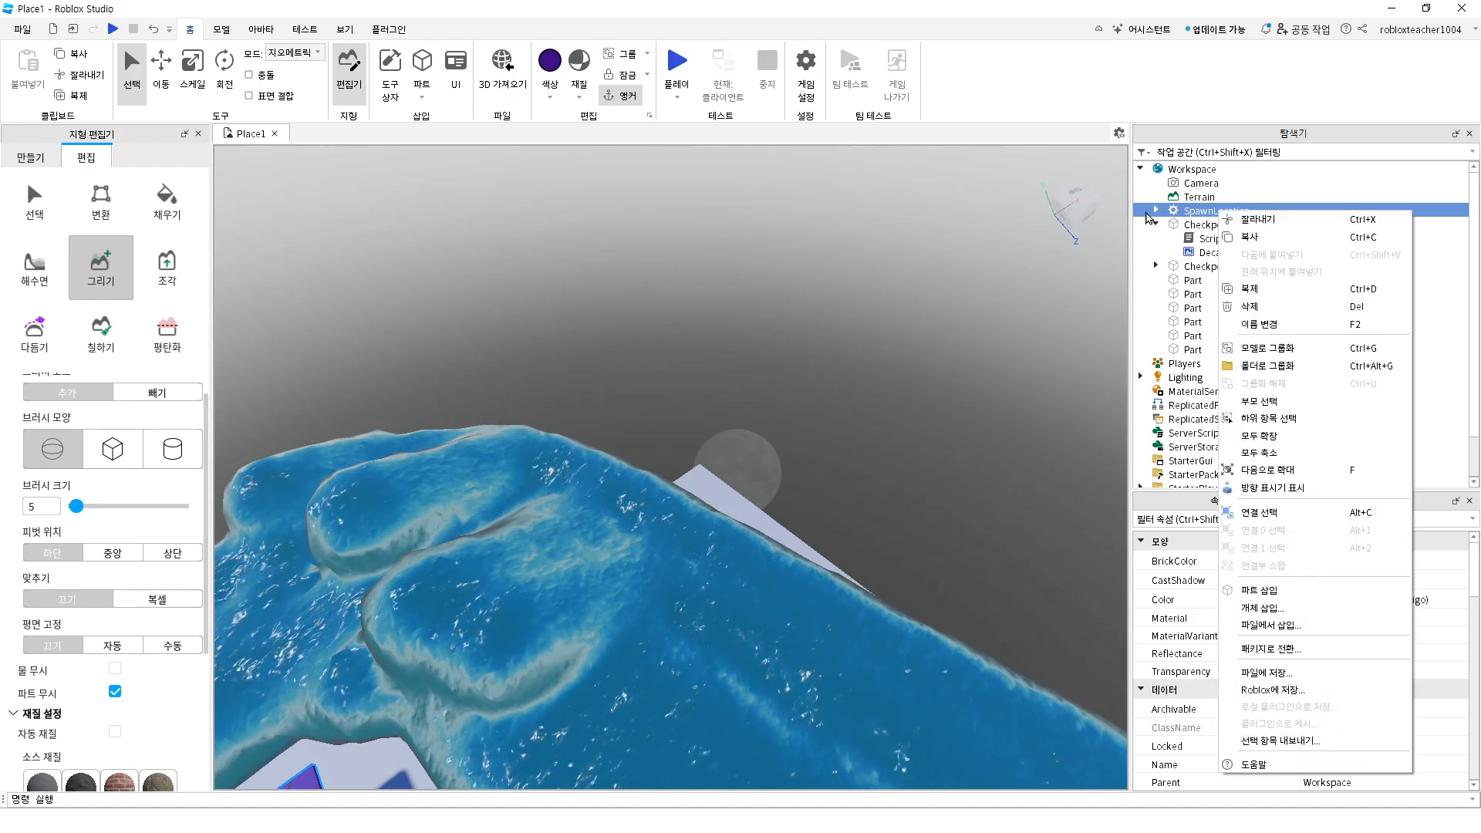
pyautogui.click(1269, 471)
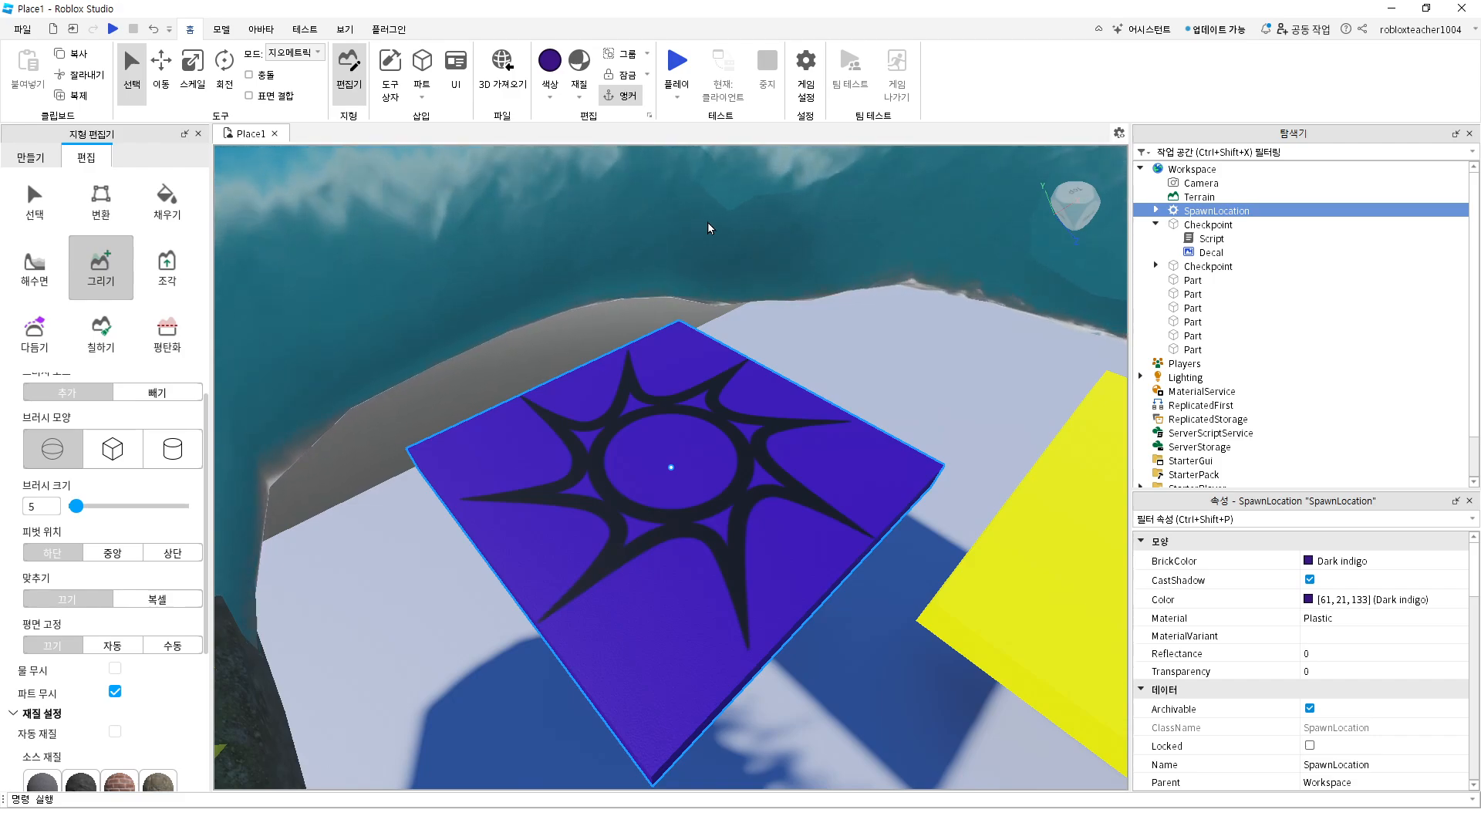
pyautogui.rightClick(1194, 216)
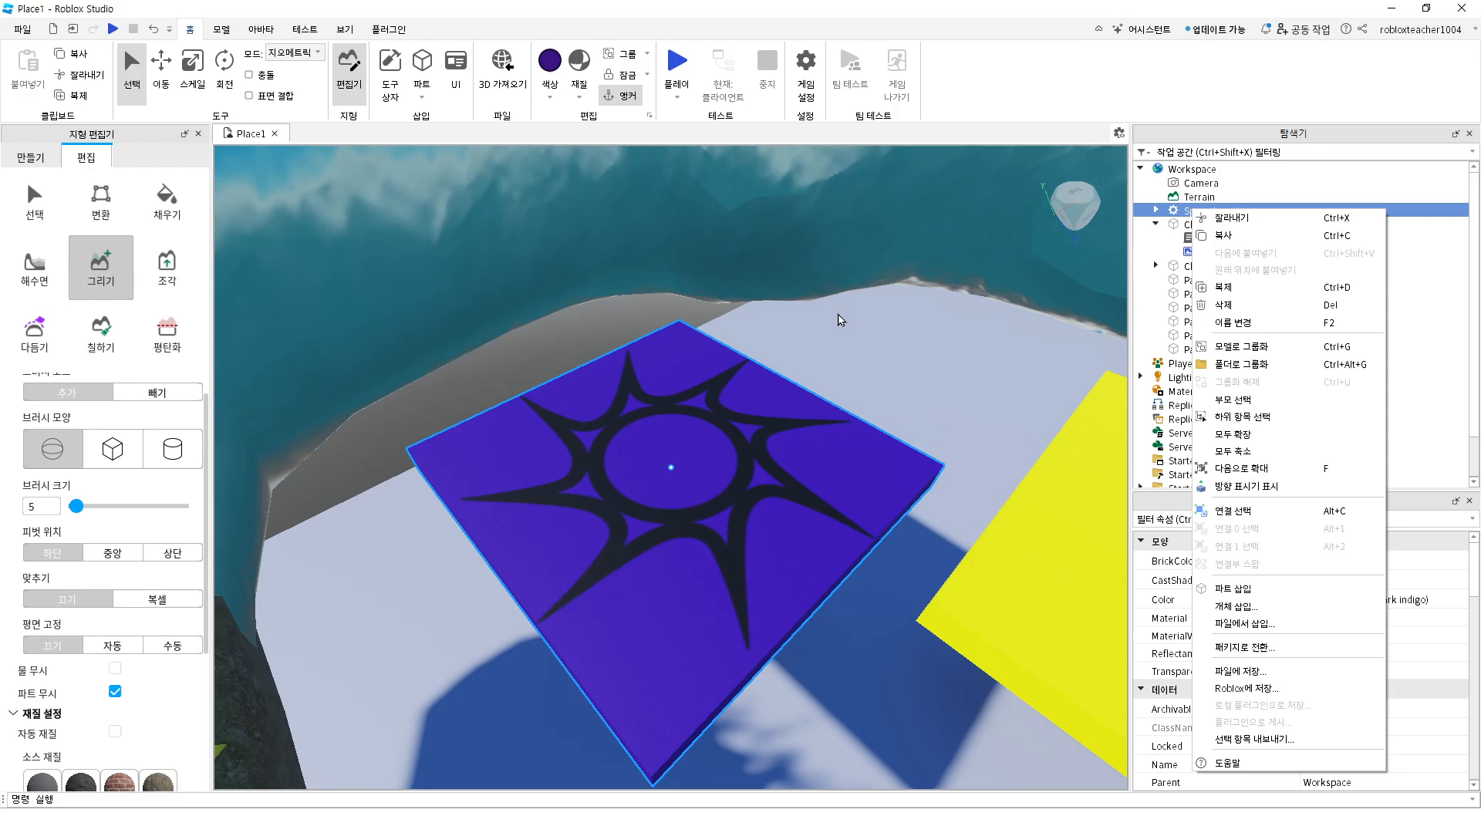
pyautogui.click(1221, 468)
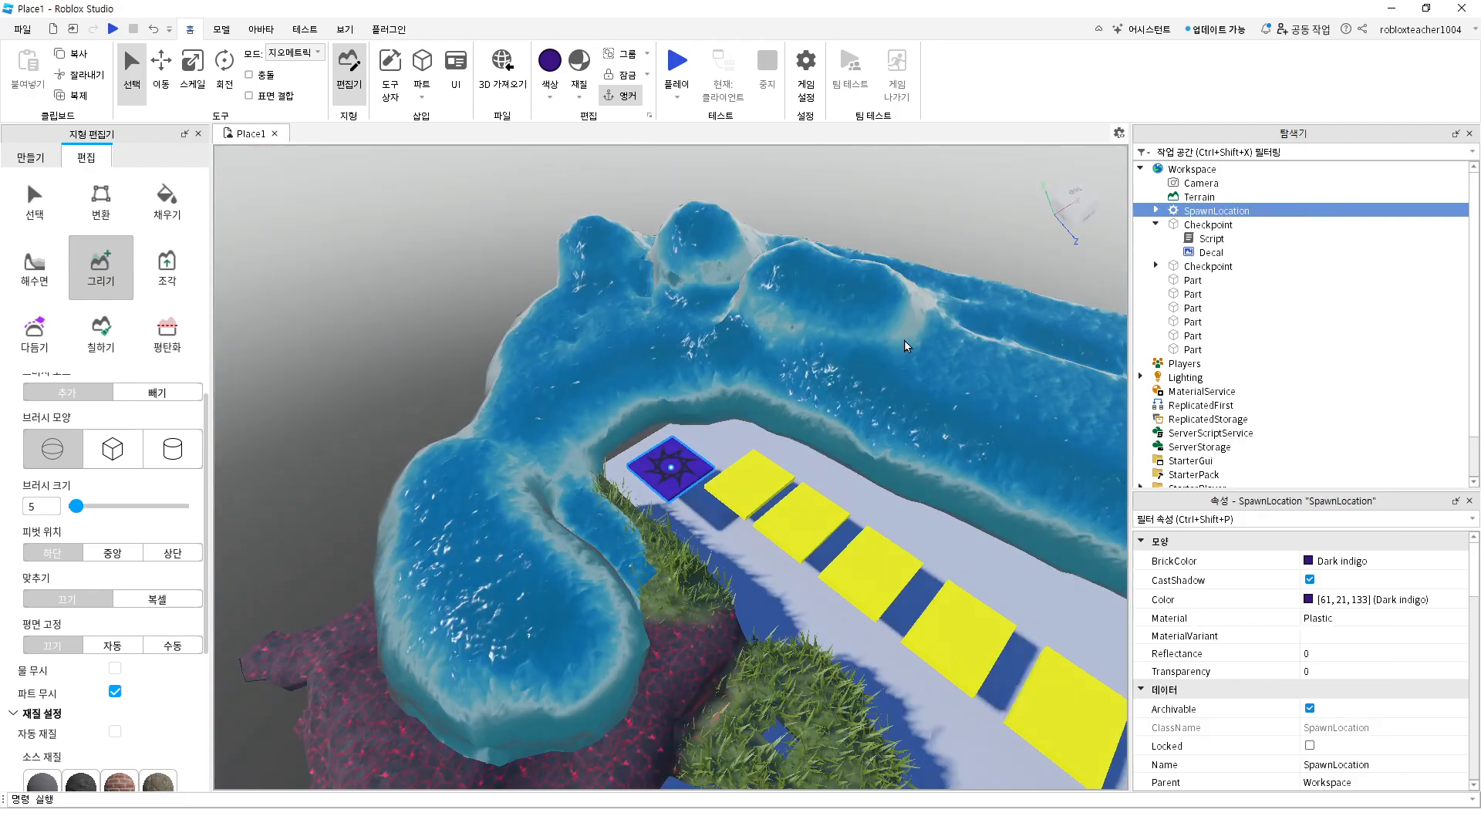
# Switch the terrain Draw brush to subtract mode and erase parts of the water around the mounds behind the spawn pad
pyautogui.moveTo(904, 341); pyautogui.dragTo(970, 350, button='right')
pyautogui.rightClick(969, 350)
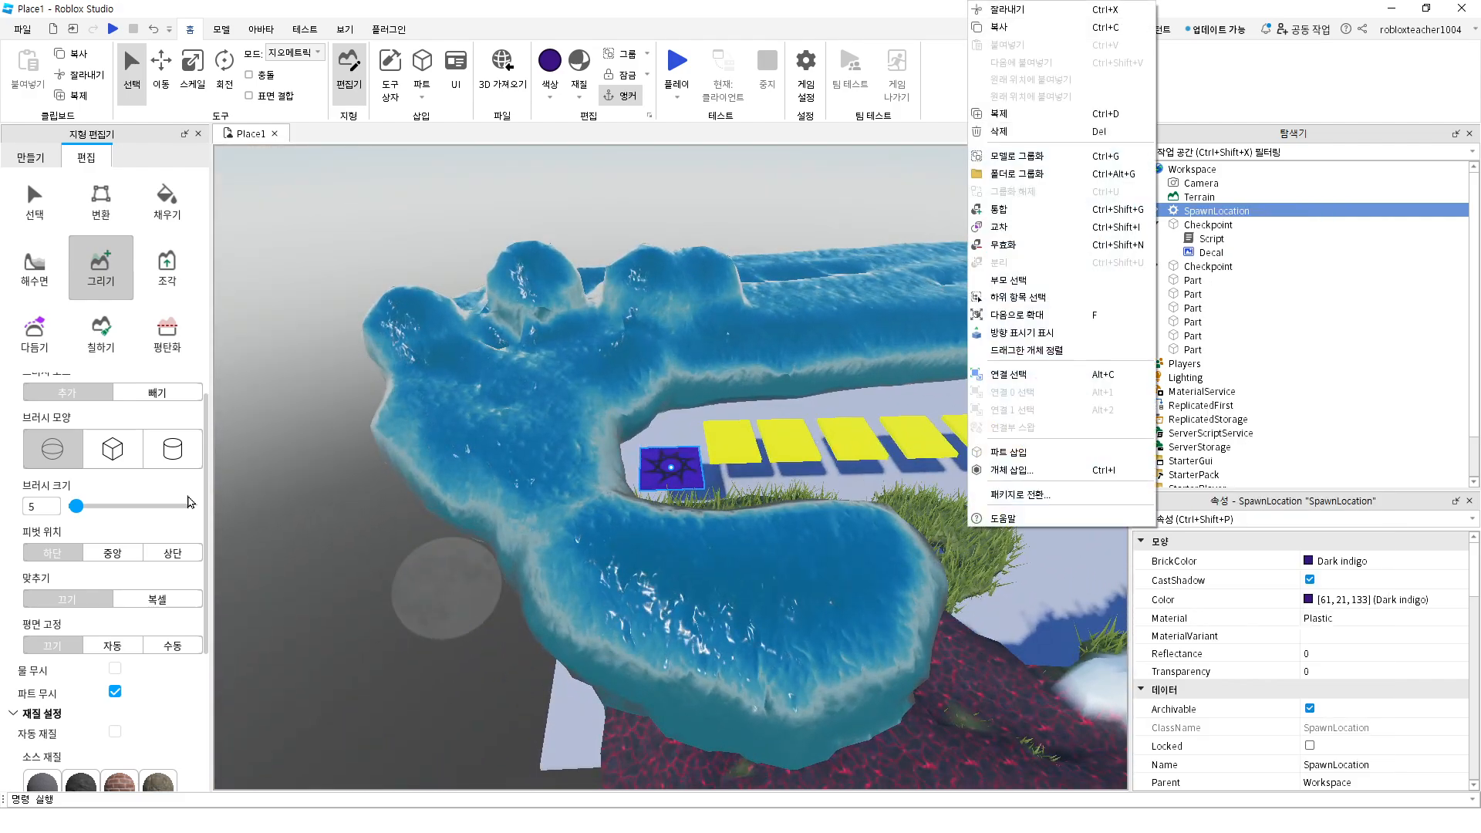
pyautogui.click(157, 393)
pyautogui.click(427, 353)
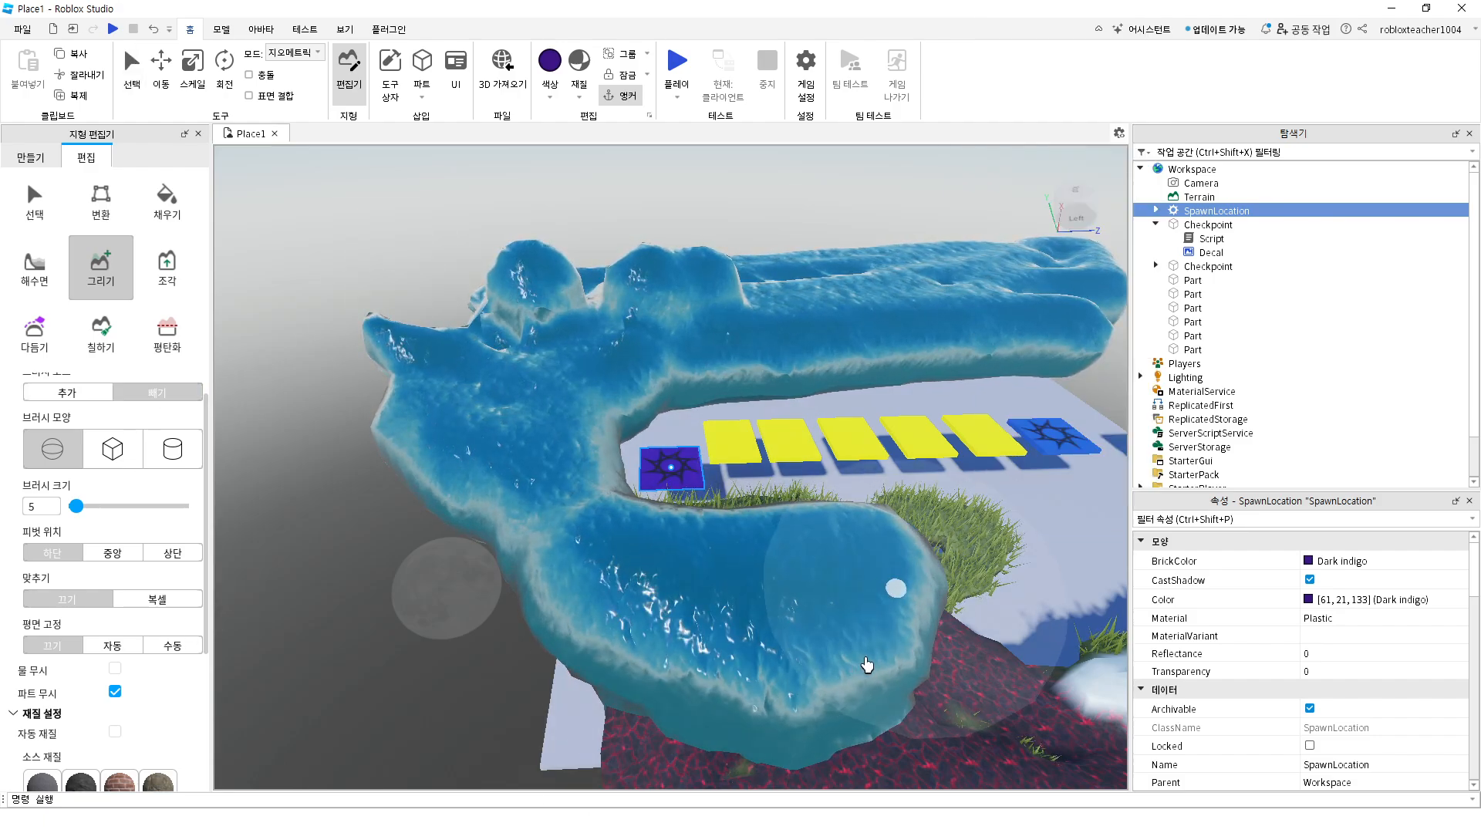
pyautogui.moveTo(866, 665); pyautogui.dragTo(485, 457, button='right')
pyautogui.moveTo(486, 456)
pyautogui.mouseDown()
pyautogui.moveTo(594, 305)
pyautogui.moveTo(583, 433)
pyautogui.moveTo(599, 276)
pyautogui.moveTo(563, 467)
pyautogui.moveTo(784, 327)
pyautogui.moveTo(632, 410)
pyautogui.moveTo(678, 367)
pyautogui.mouseUp()
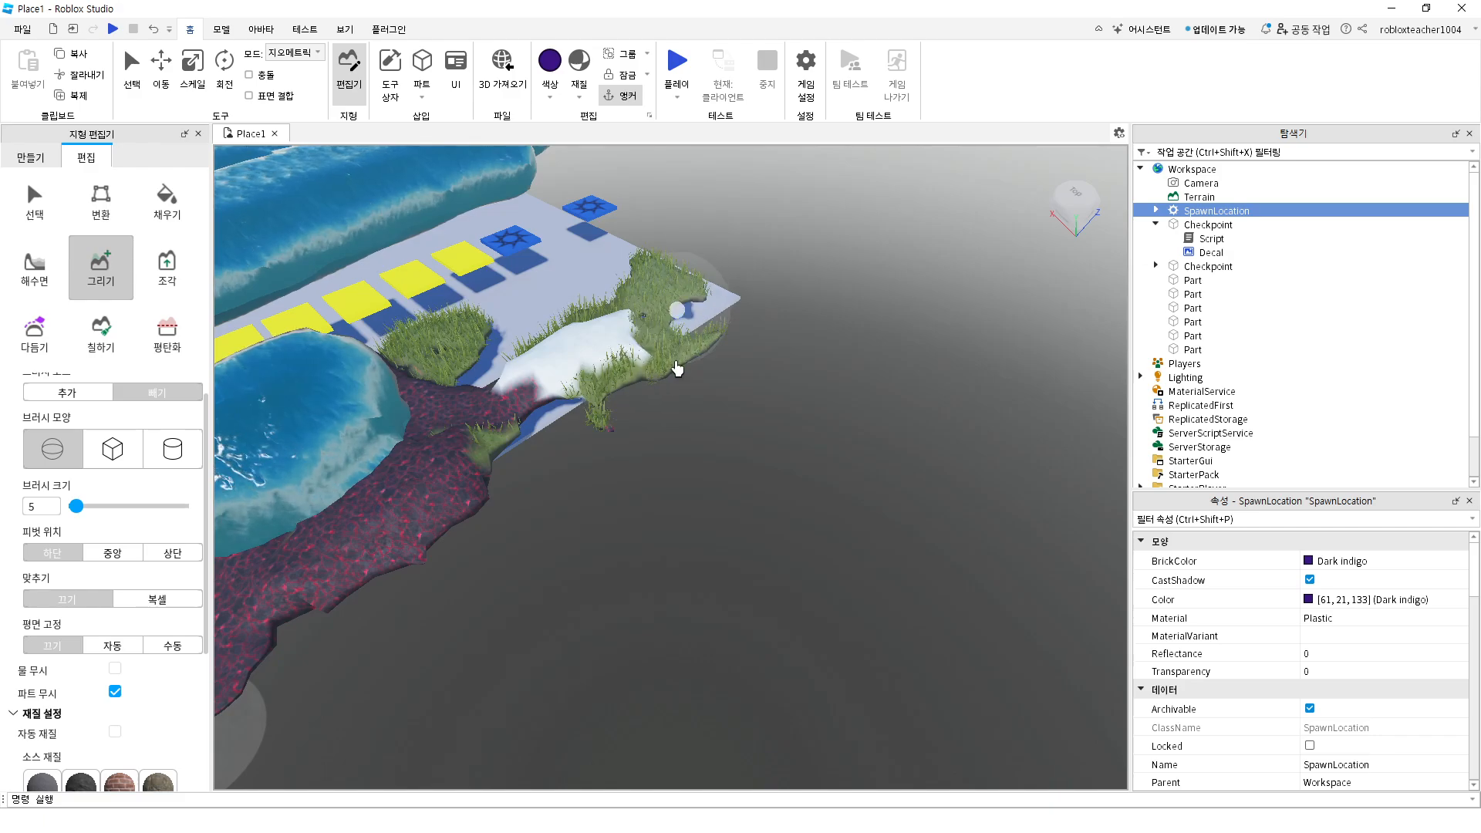
pyautogui.click(116, 669)
pyautogui.moveTo(509, 521); pyautogui.dragTo(547, 551, button='right')
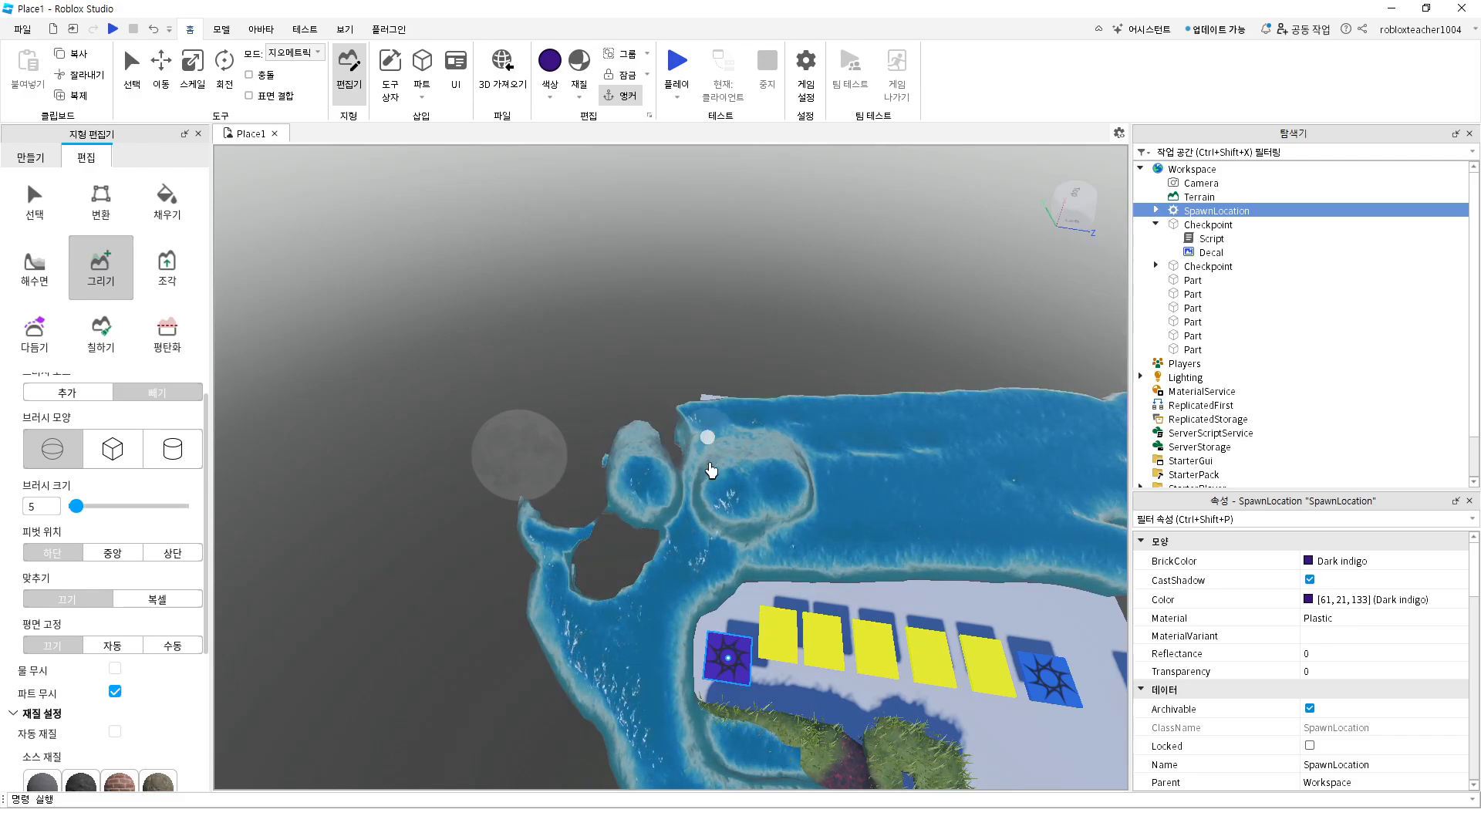
pyautogui.moveTo(740, 488); pyautogui.dragTo(565, 586)
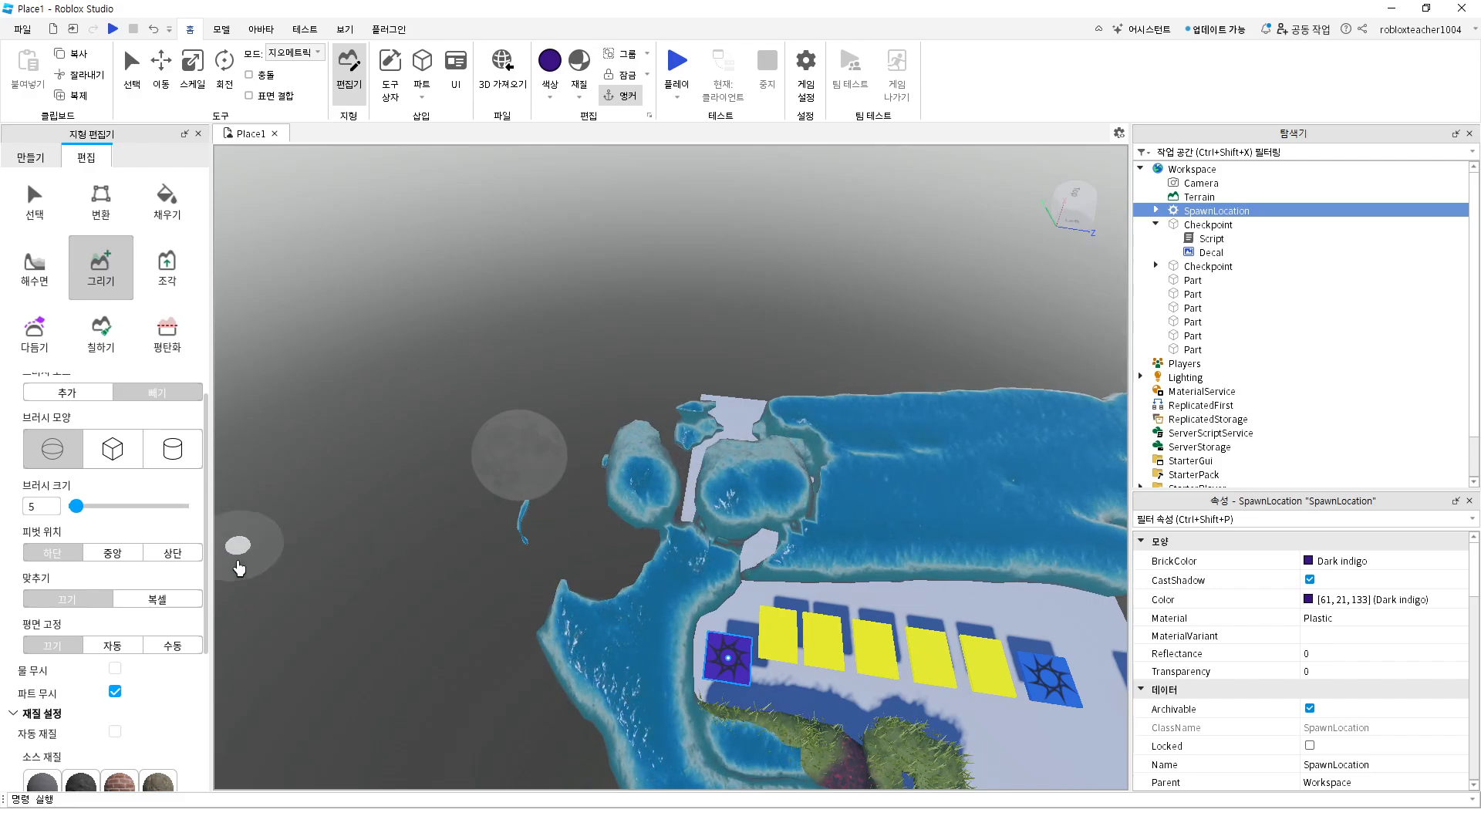
# Set the subtract brush size to 62 and erase most of the remaining water terrain around the course
pyautogui.scroll(1, 116, 525)
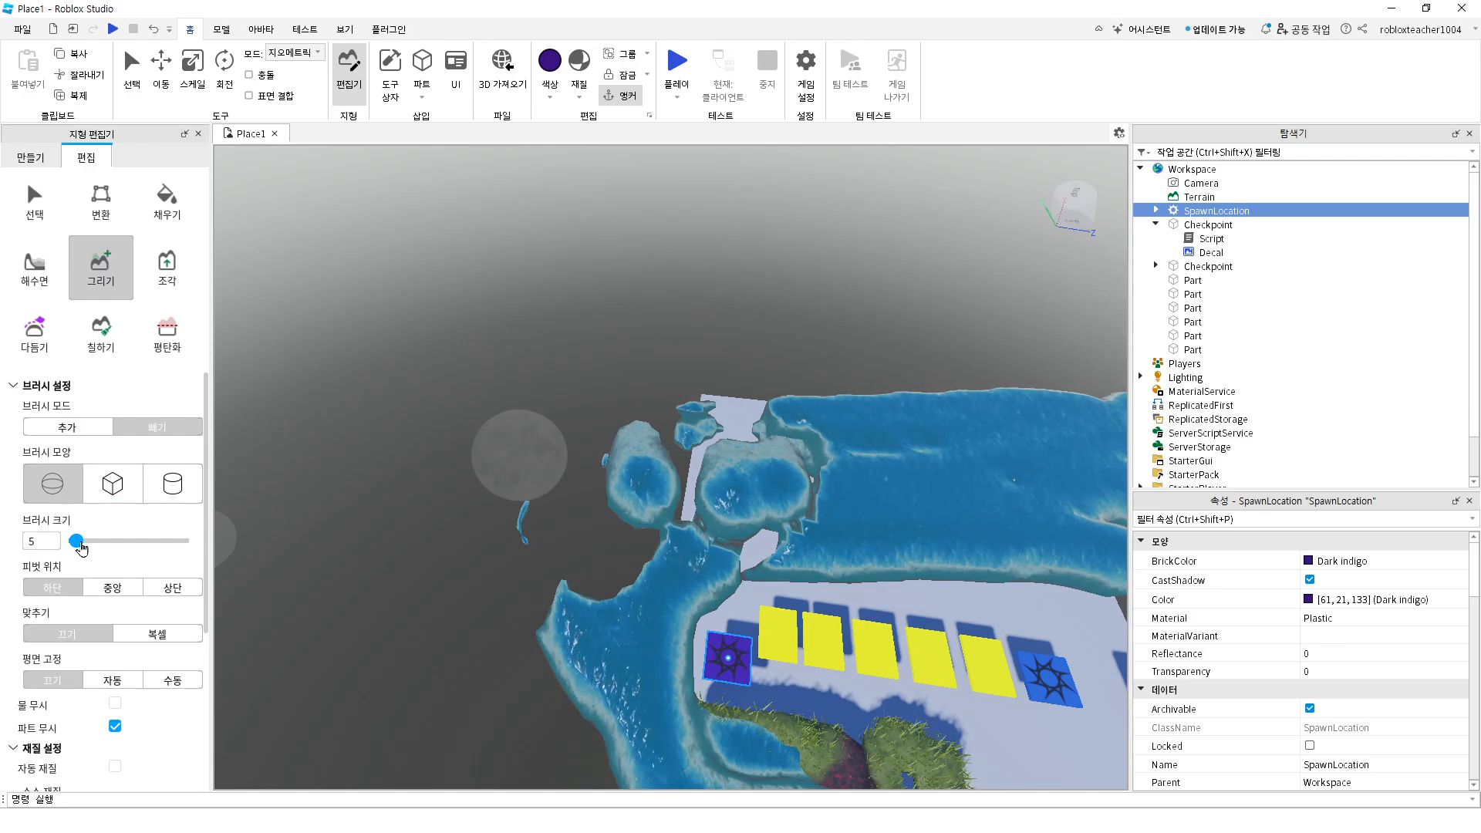
pyautogui.moveTo(77, 541); pyautogui.dragTo(185, 541)
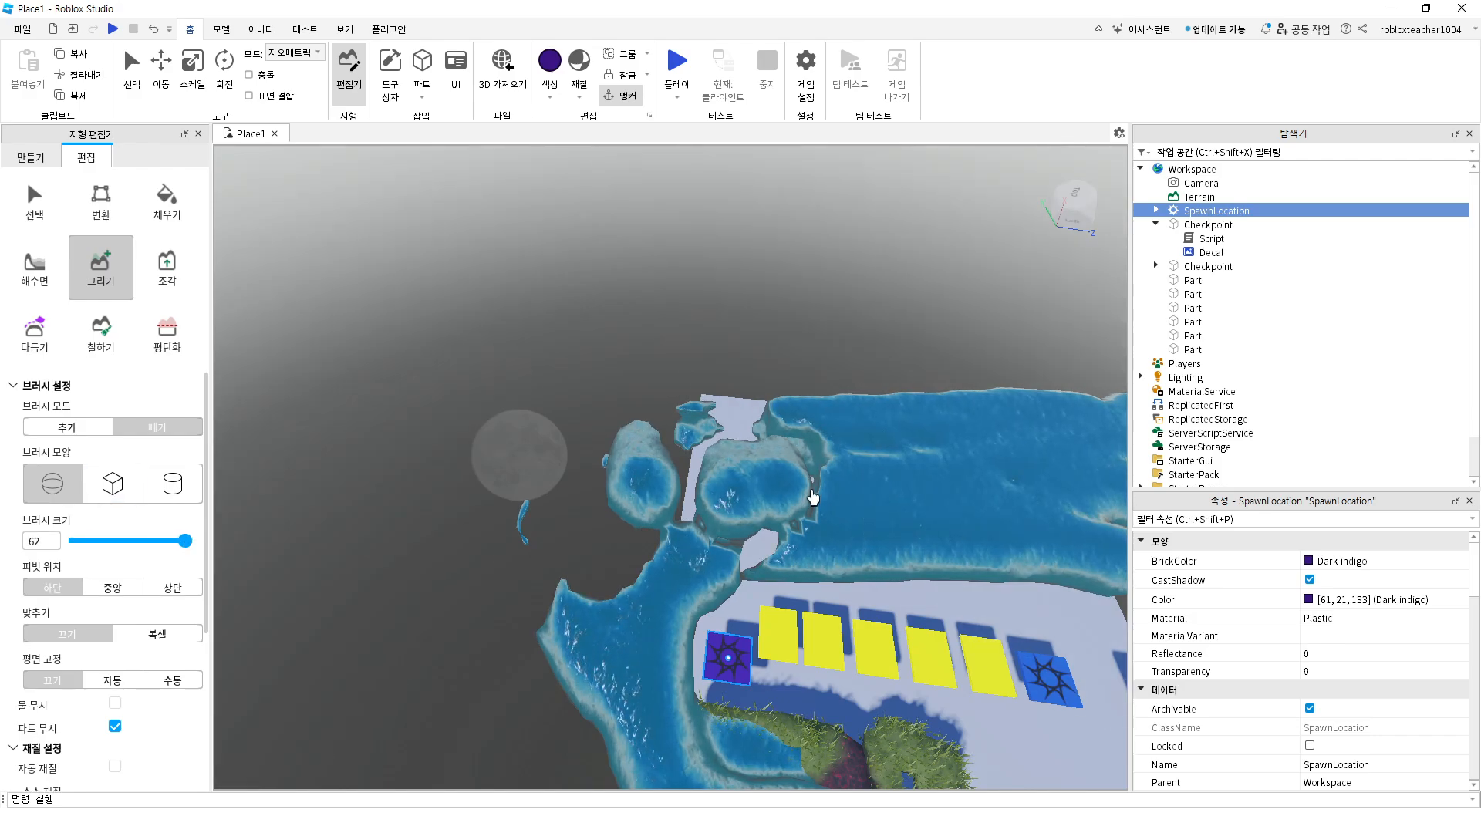
pyautogui.scroll(-5, 813, 497)
pyautogui.moveTo(724, 494)
pyautogui.mouseDown()
pyautogui.moveTo(936, 463)
pyautogui.moveTo(913, 516)
pyautogui.moveTo(965, 486)
pyautogui.moveTo(744, 559)
pyautogui.moveTo(767, 543)
pyautogui.mouseUp()
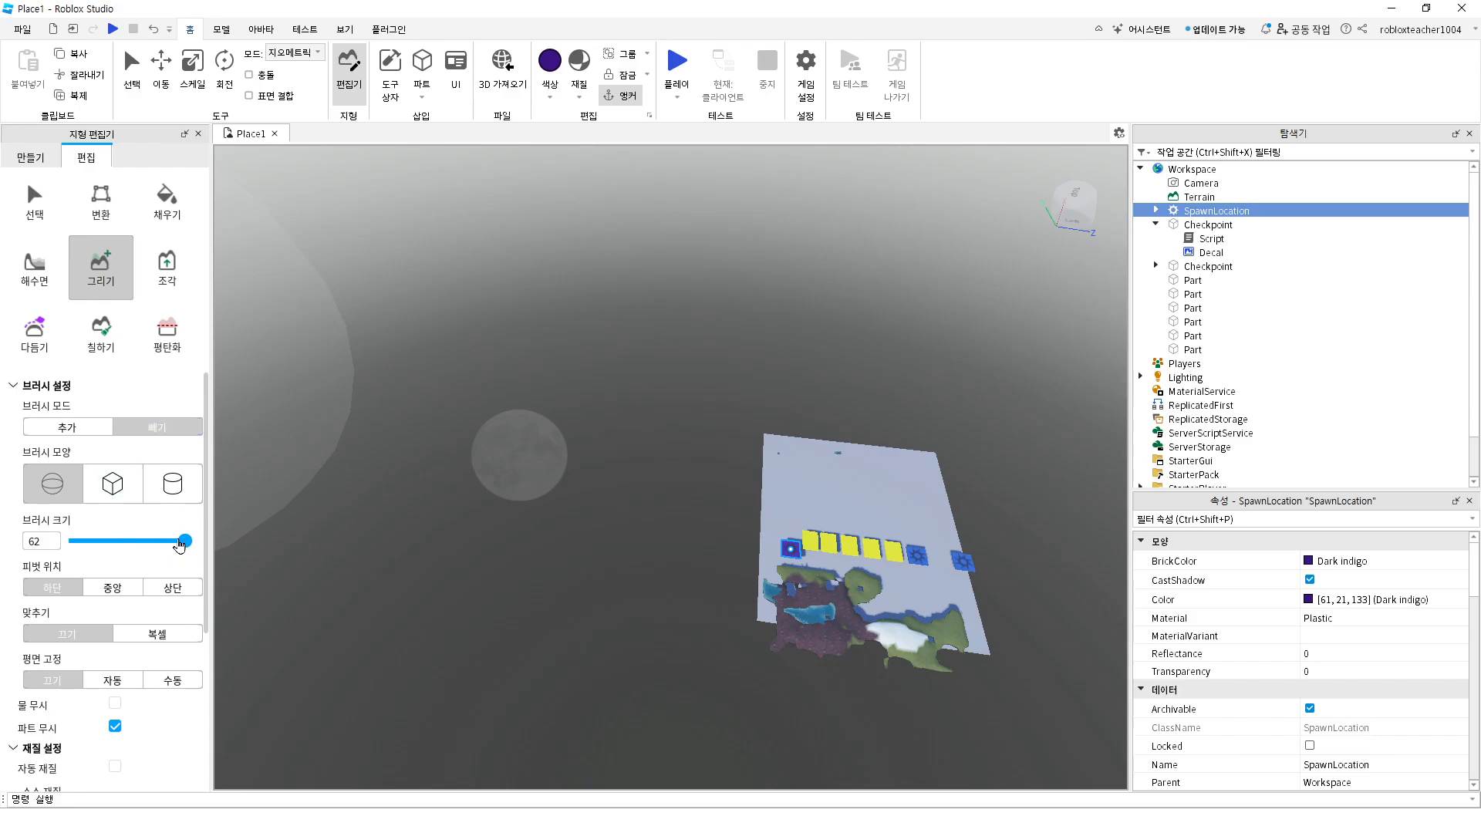
# Paint a flat water pool on the baseplate behind the yellow platforms with an additive cylinder brush, radius 13 and height 1
pyautogui.click(99, 429)
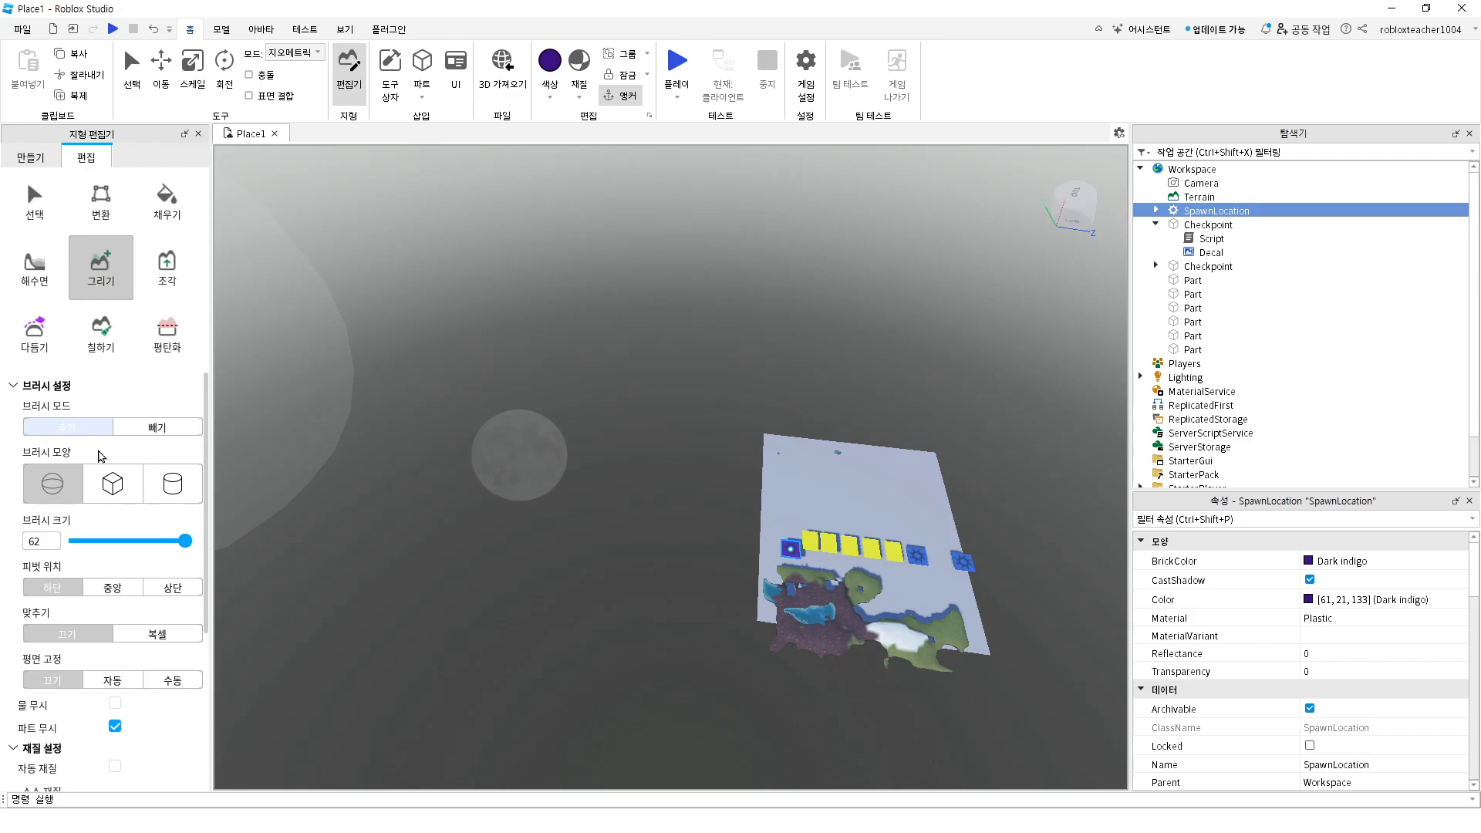
pyautogui.moveTo(184, 542); pyautogui.dragTo(91, 541)
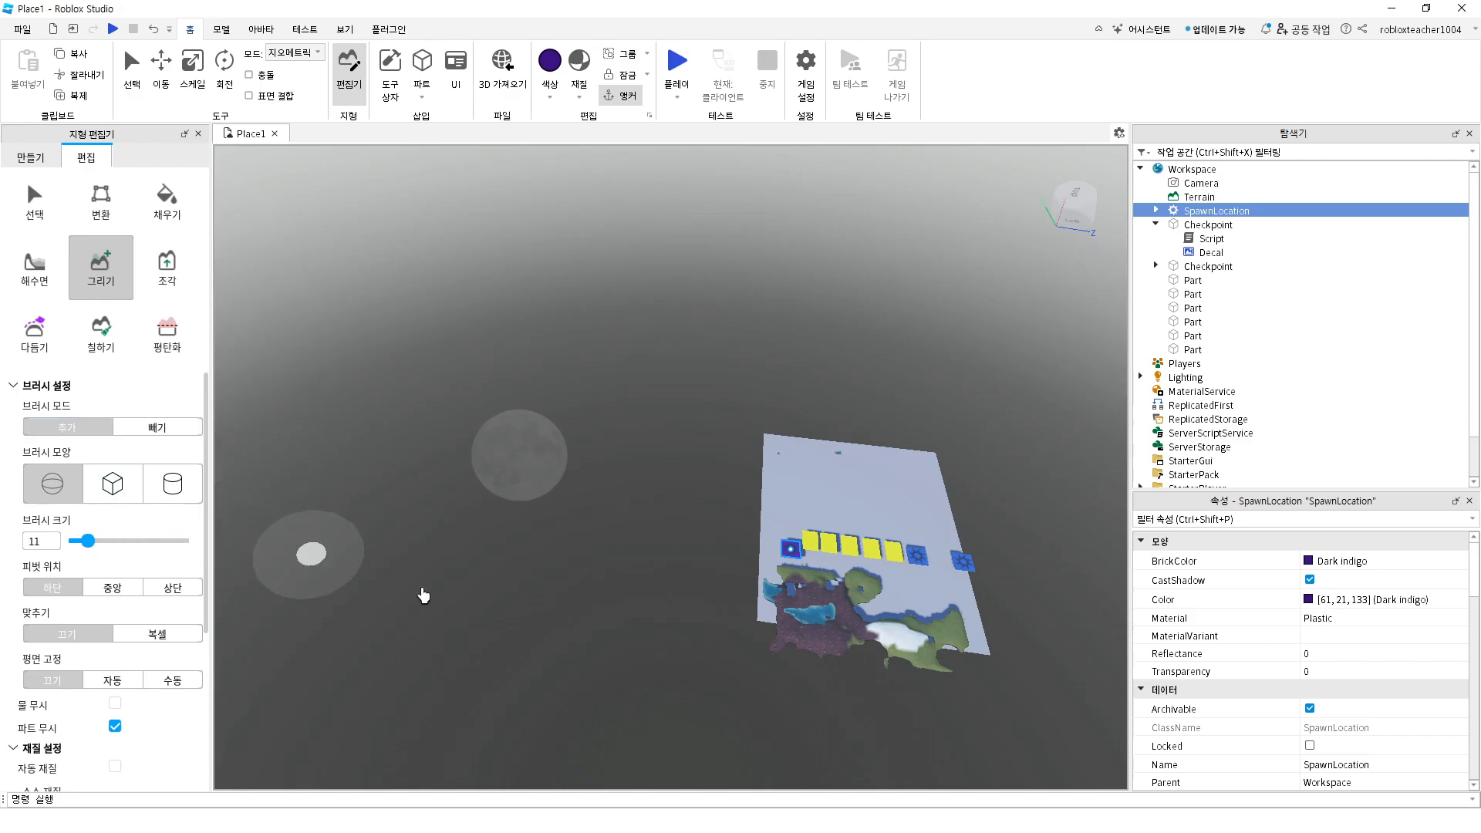
pyautogui.press('d')
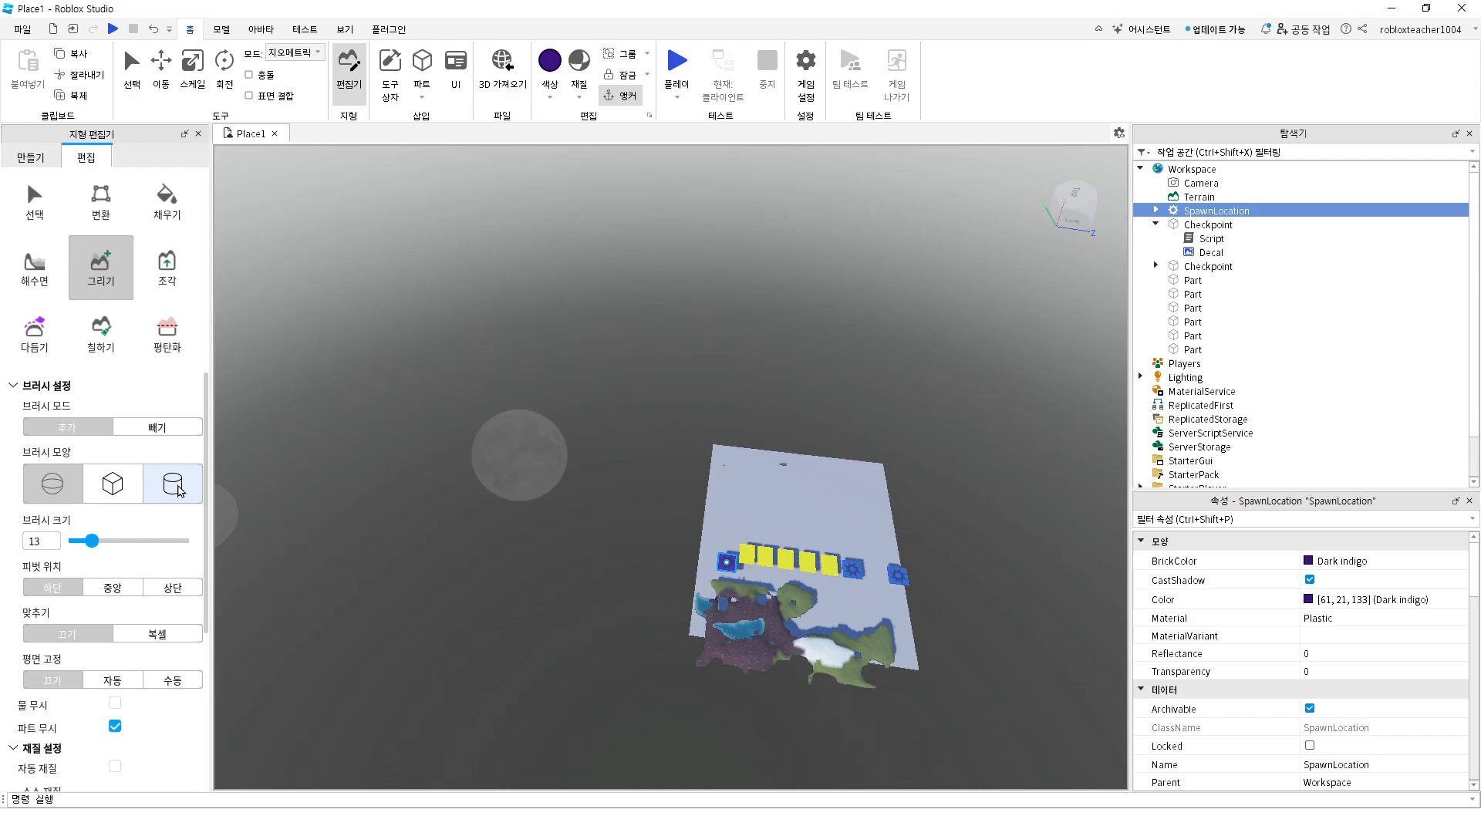
pyautogui.click(173, 484)
pyautogui.scroll(5, 750, 531)
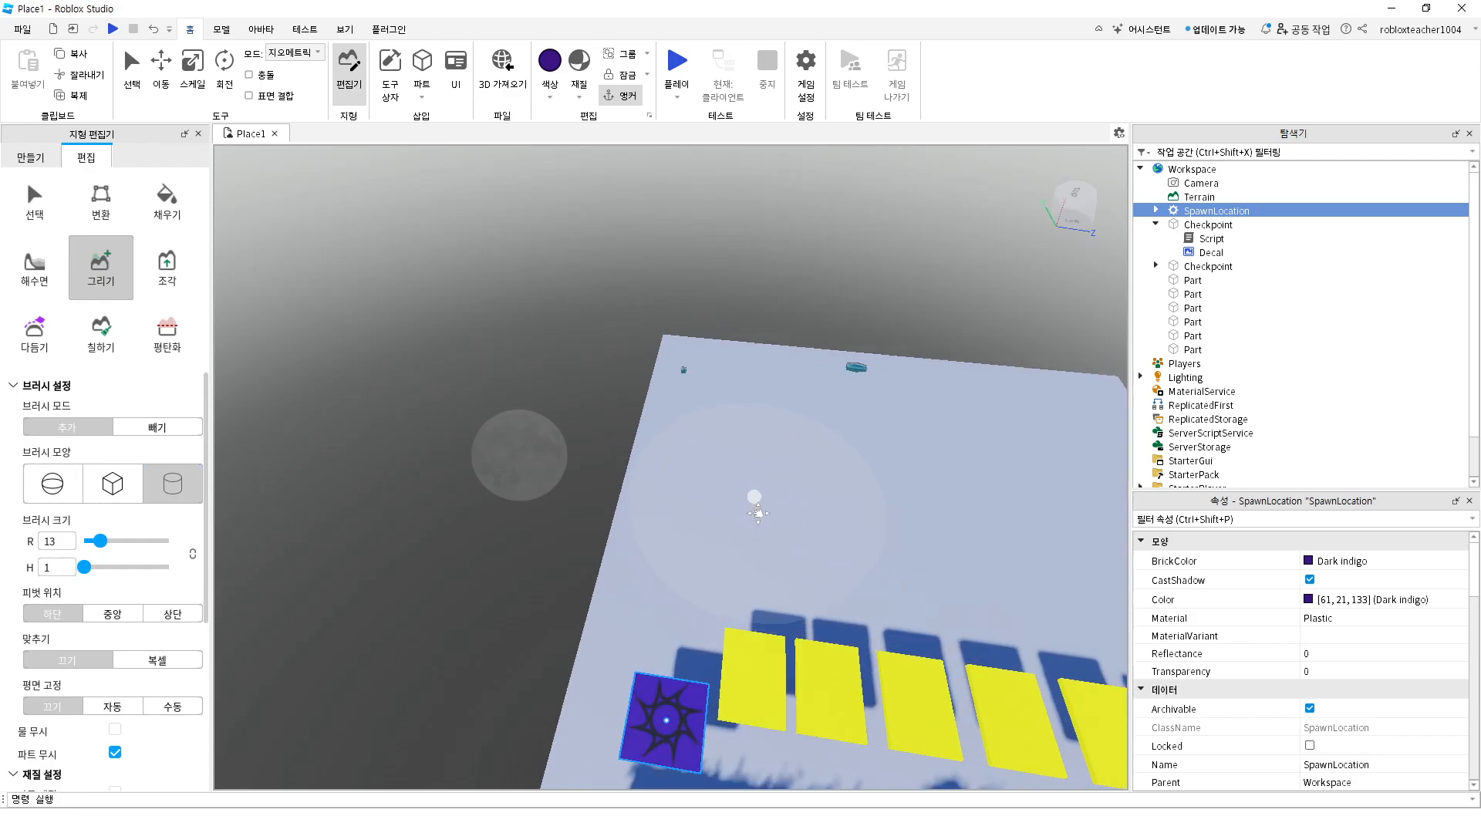
pyautogui.moveTo(749, 544)
pyautogui.mouseDown()
pyautogui.moveTo(800, 568)
pyautogui.moveTo(807, 540)
pyautogui.mouseUp()
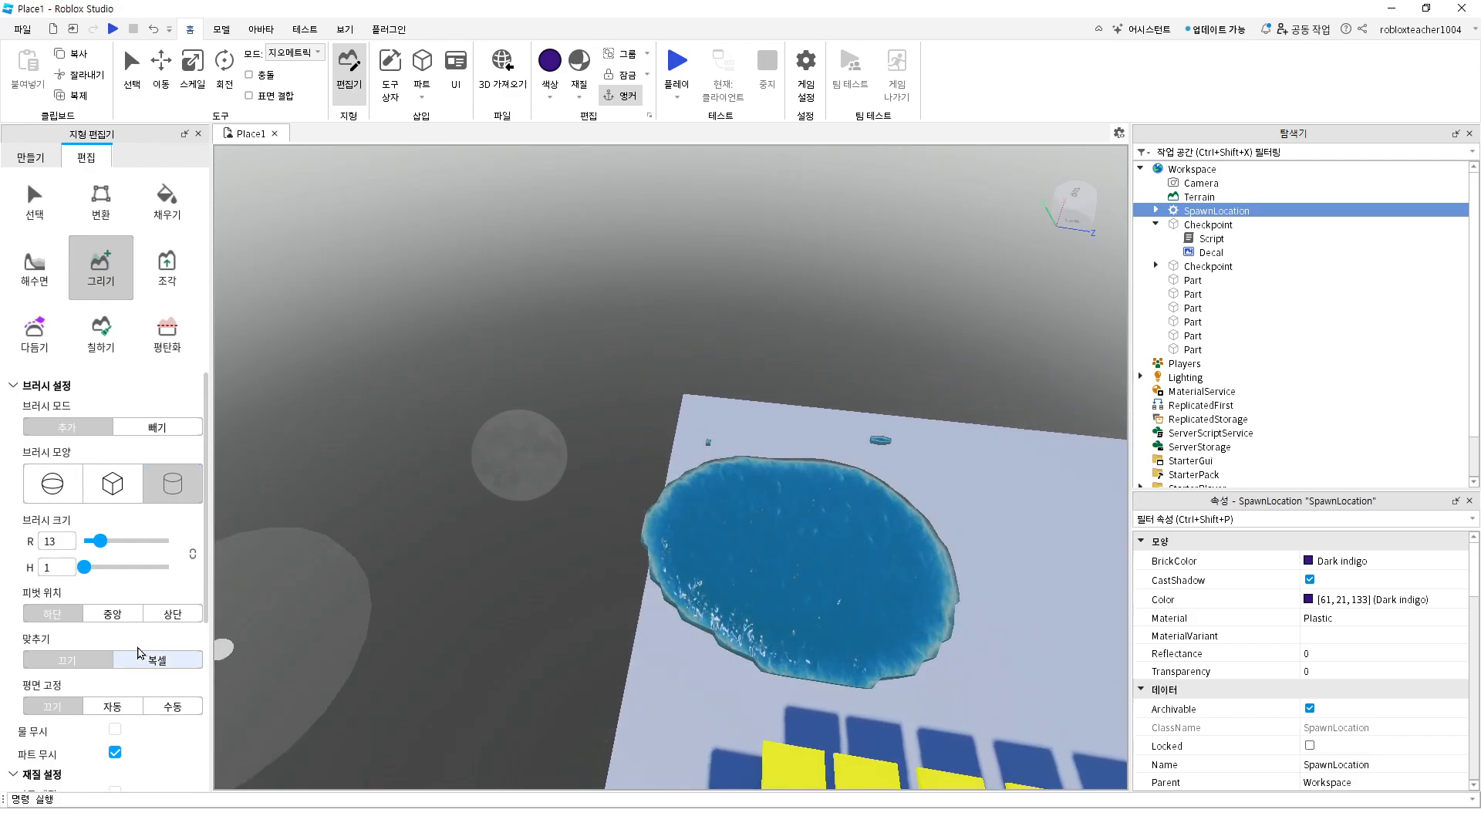
# Choose the grass material and paint a tall, broad grass mound over the water pool behind the yellow platforms
pyautogui.scroll(-4, 204, 517)
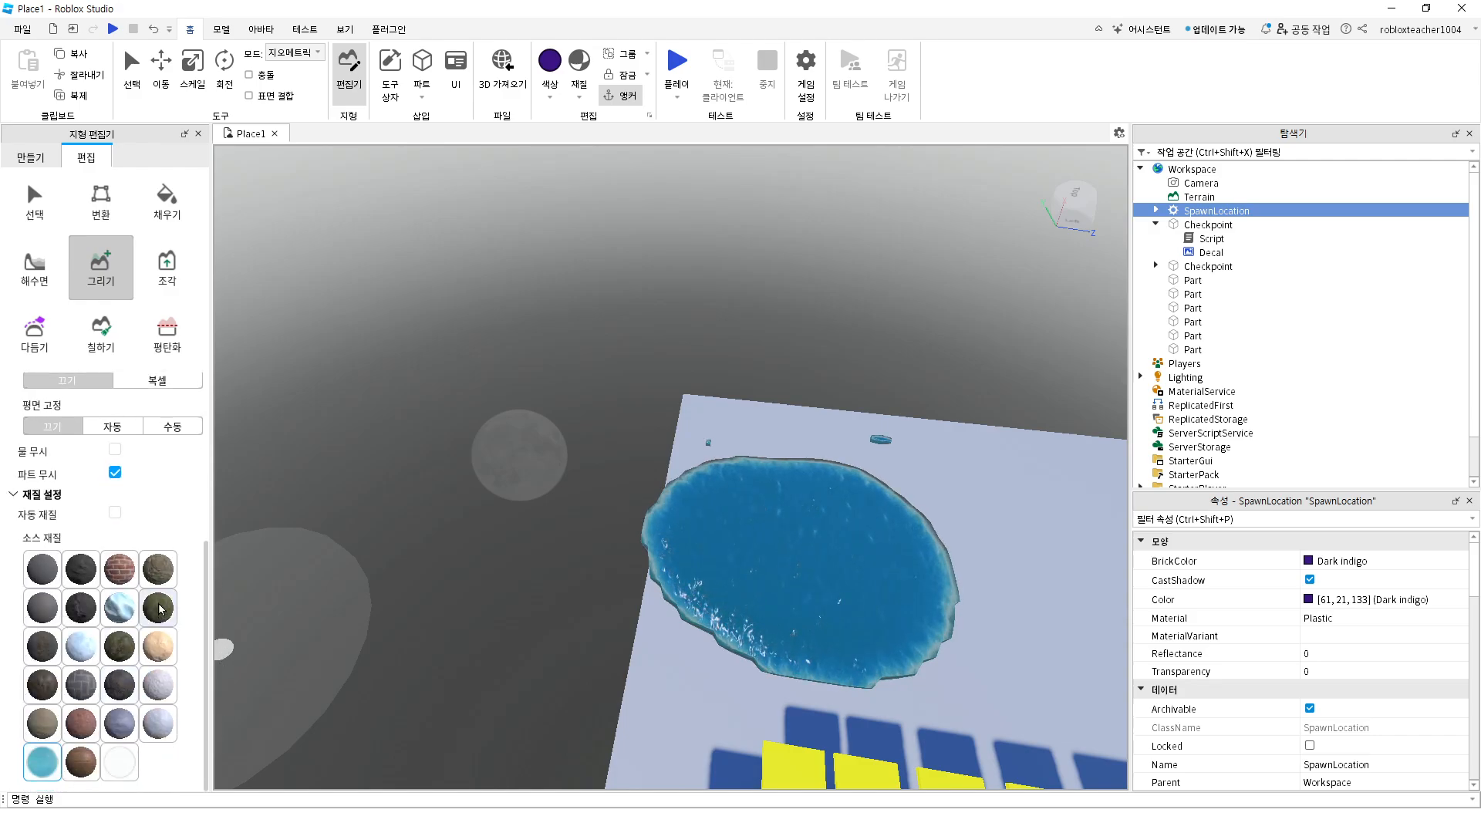
pyautogui.click(160, 608)
pyautogui.moveTo(771, 522)
pyautogui.mouseDown()
pyautogui.moveTo(787, 563)
pyautogui.moveTo(897, 564)
pyautogui.moveTo(850, 572)
pyautogui.moveTo(771, 497)
pyautogui.moveTo(827, 522)
pyautogui.moveTo(784, 525)
pyautogui.moveTo(913, 519)
pyautogui.moveTo(857, 530)
pyautogui.moveTo(906, 519)
pyautogui.moveTo(830, 502)
pyautogui.moveTo(846, 476)
pyautogui.moveTo(885, 485)
pyautogui.mouseUp()
pyautogui.scroll(-5, 858, 531)
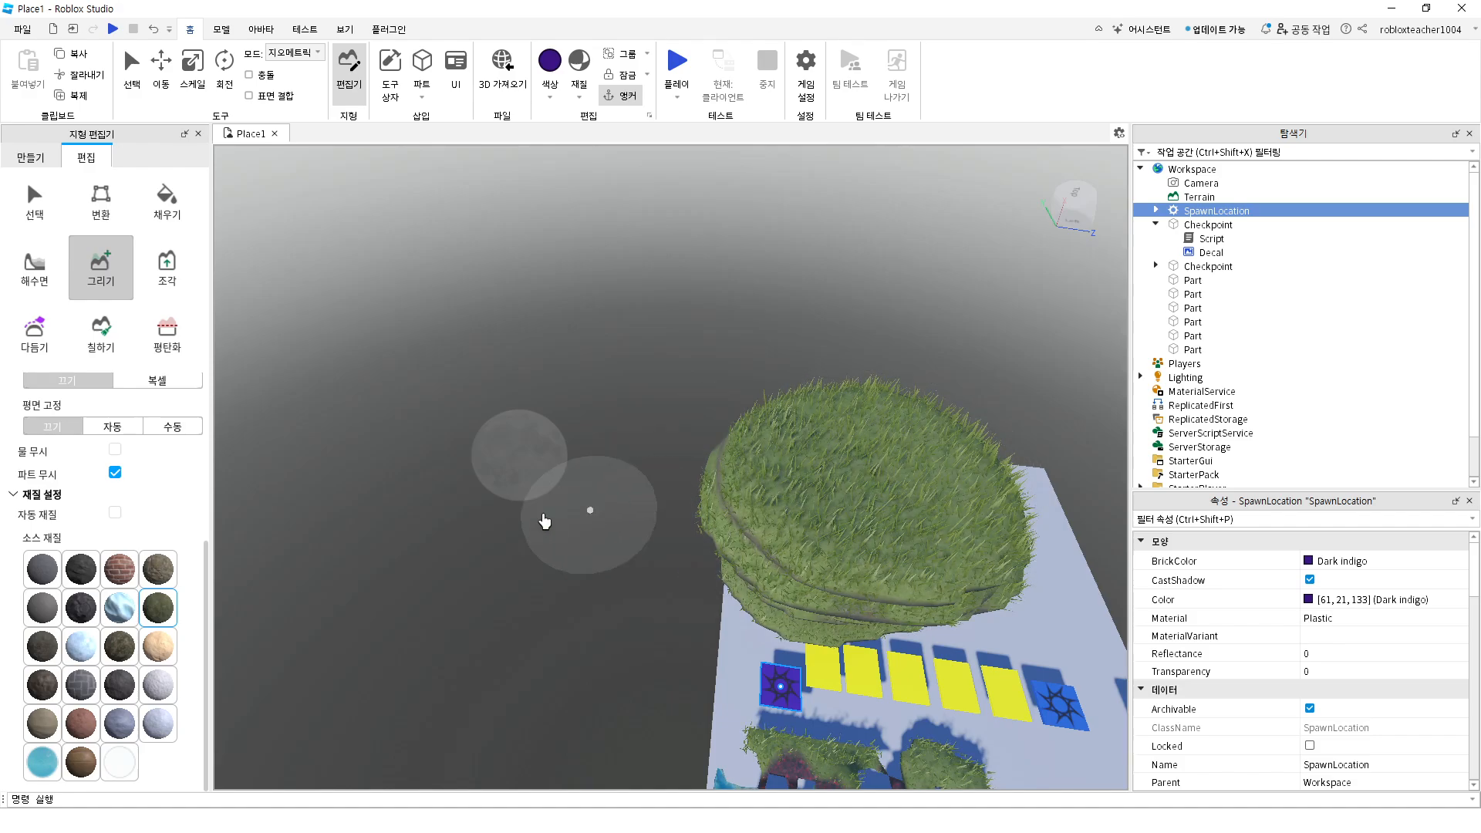
pyautogui.moveTo(207, 586); pyautogui.dragTo(233, 411)
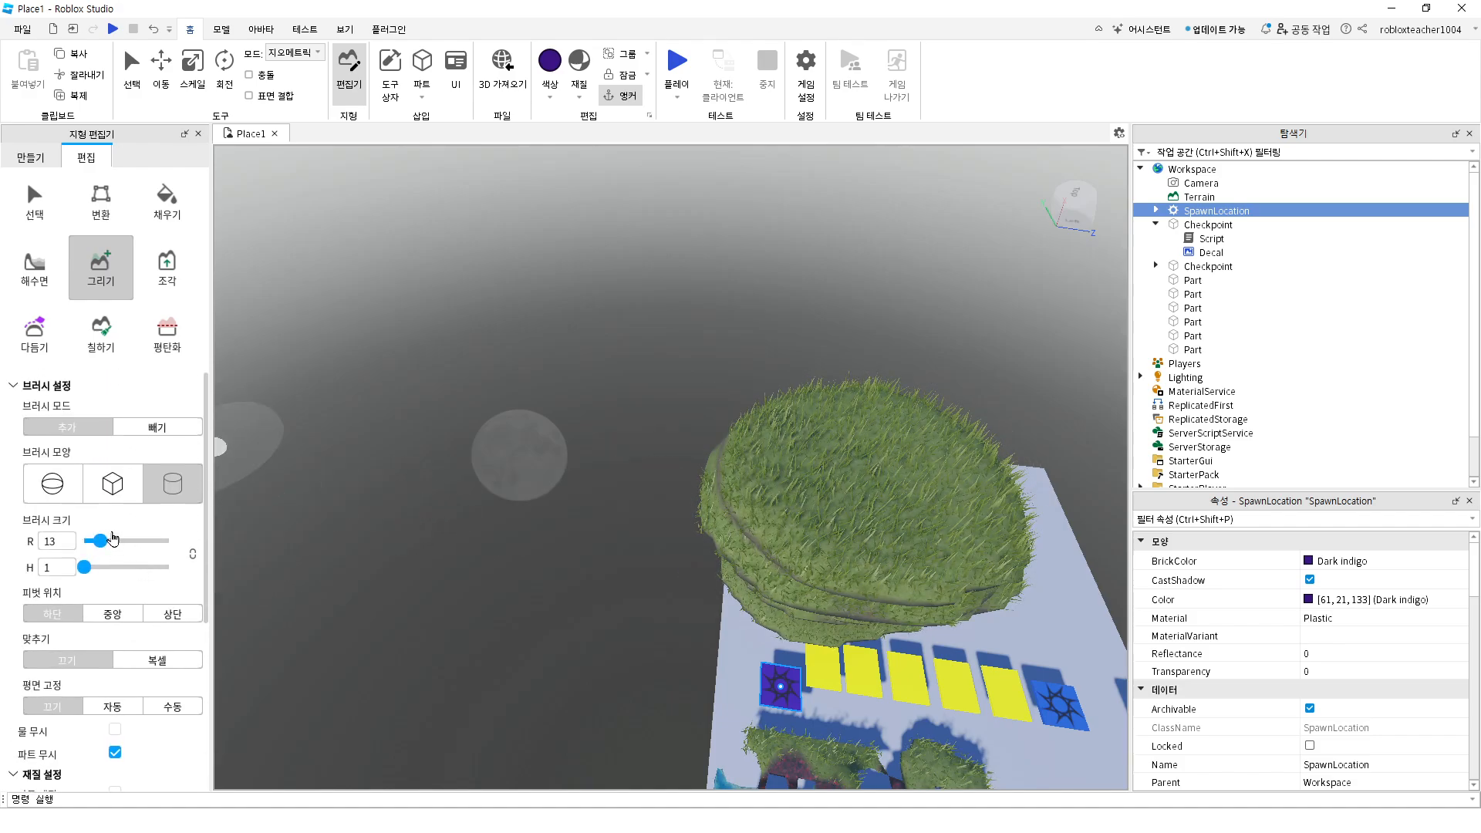
# Set the cylinder brush radius to 7 and paint a small grass mound on the baseplate beside the large one
pyautogui.moveTo(100, 541); pyautogui.dragTo(93, 540)
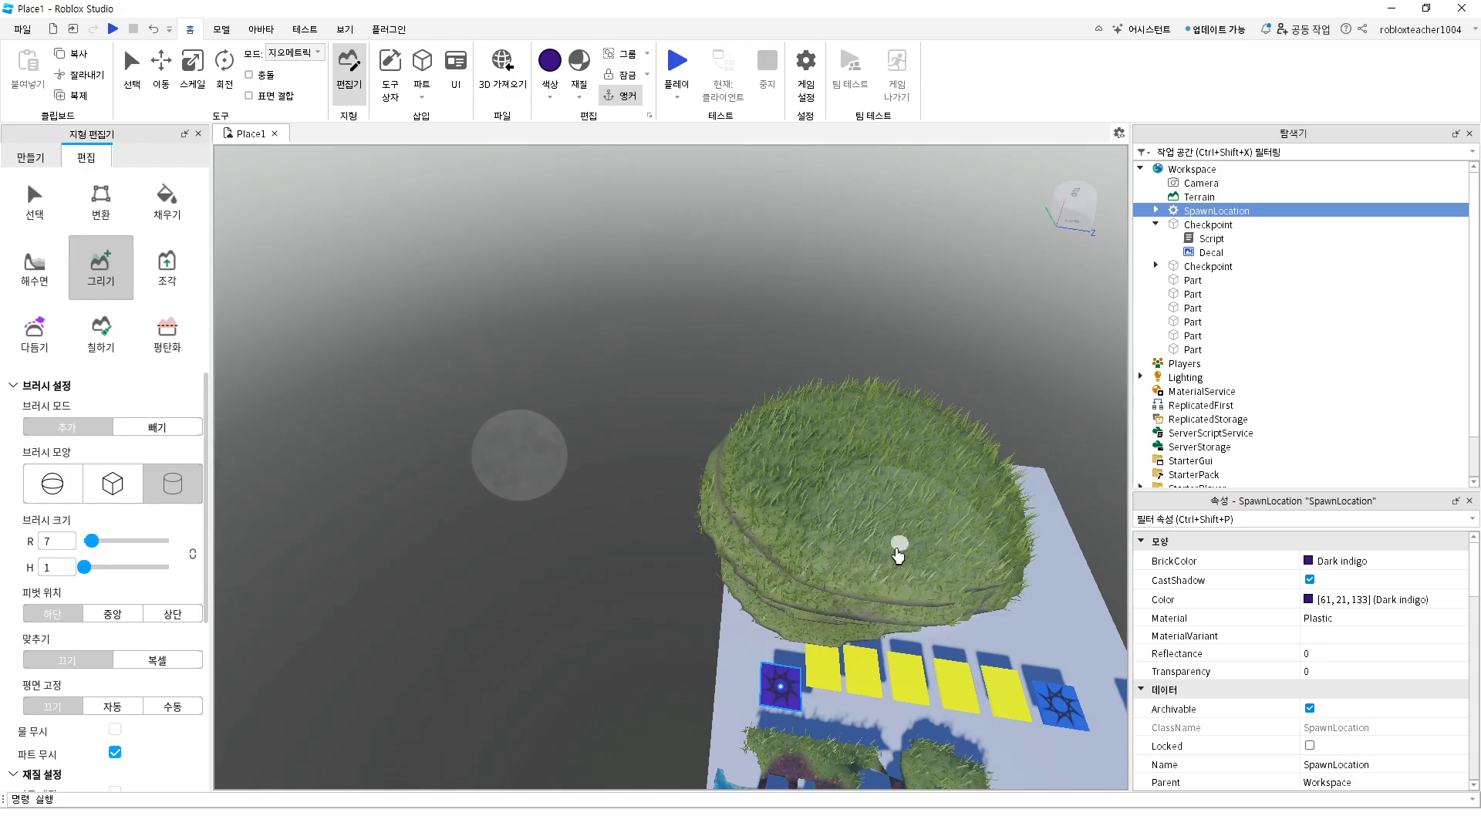
pyautogui.scroll(-4, 949, 503)
pyautogui.moveTo(893, 517); pyautogui.dragTo(747, 536, button='middle')
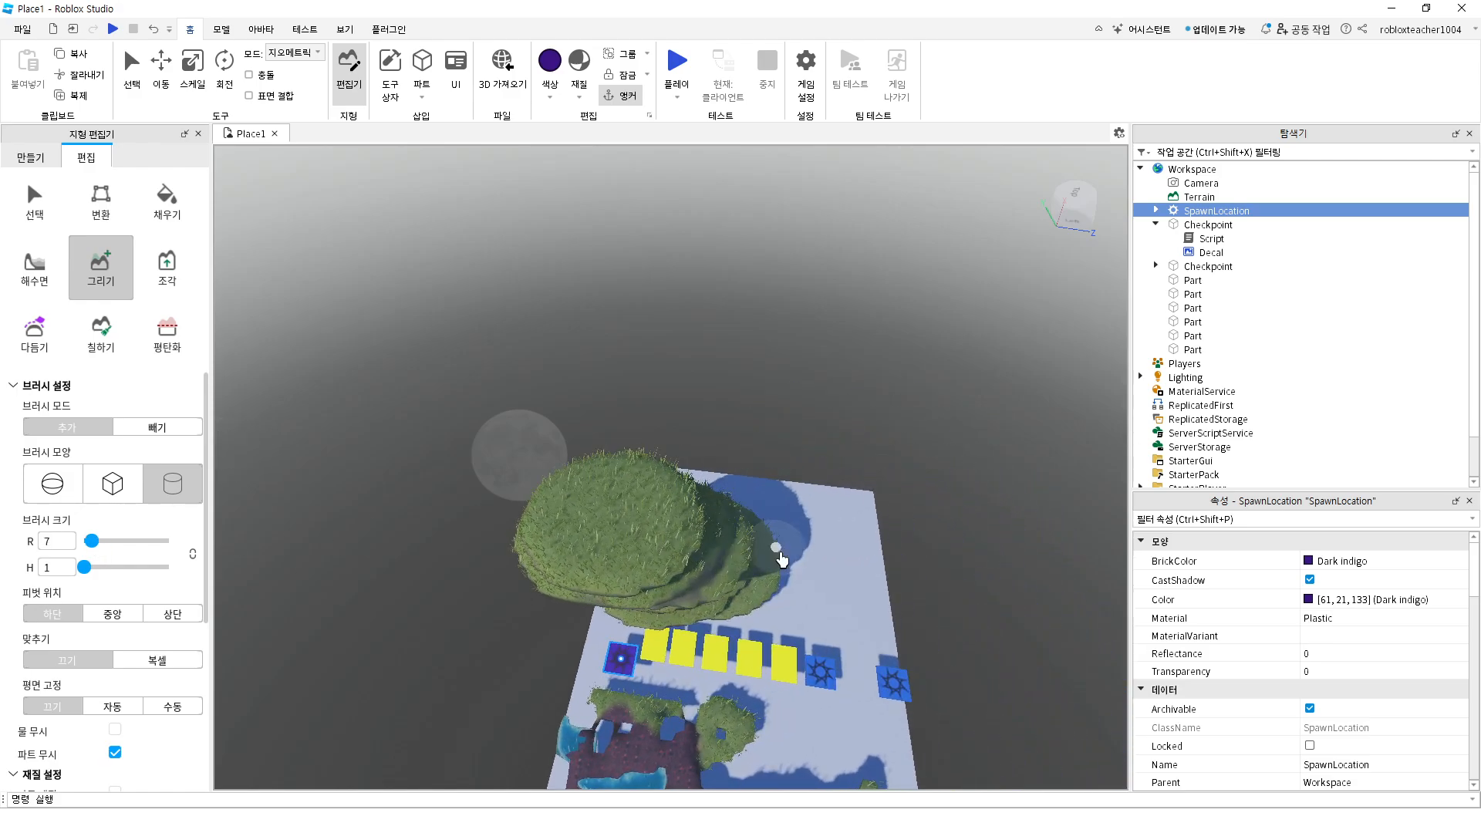
pyautogui.click(842, 585)
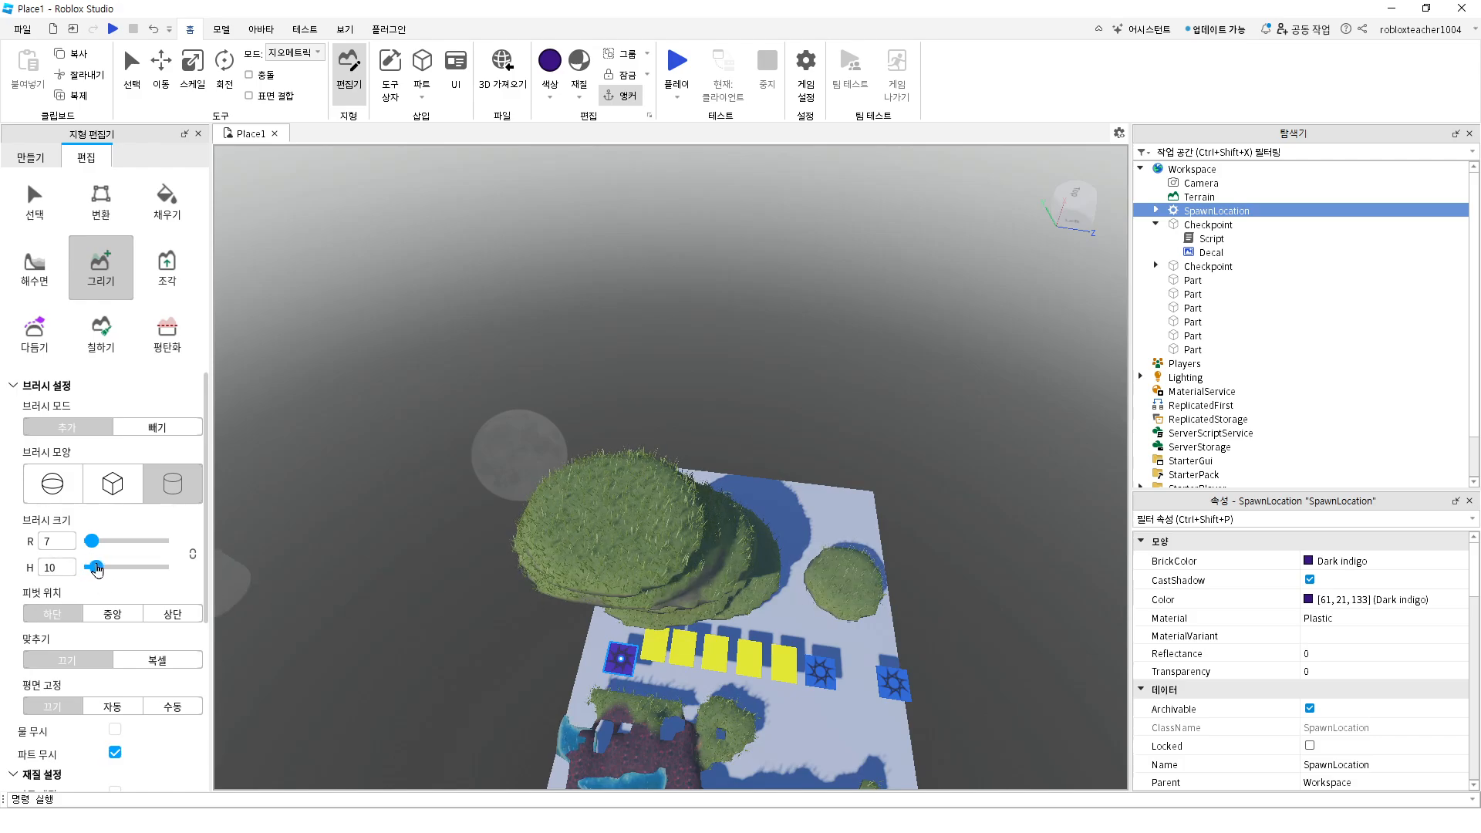
# Set the brush to radius 8 and height 10 and paint tall grass columns around the small mound
pyautogui.moveTo(88, 543); pyautogui.dragTo(93, 543)
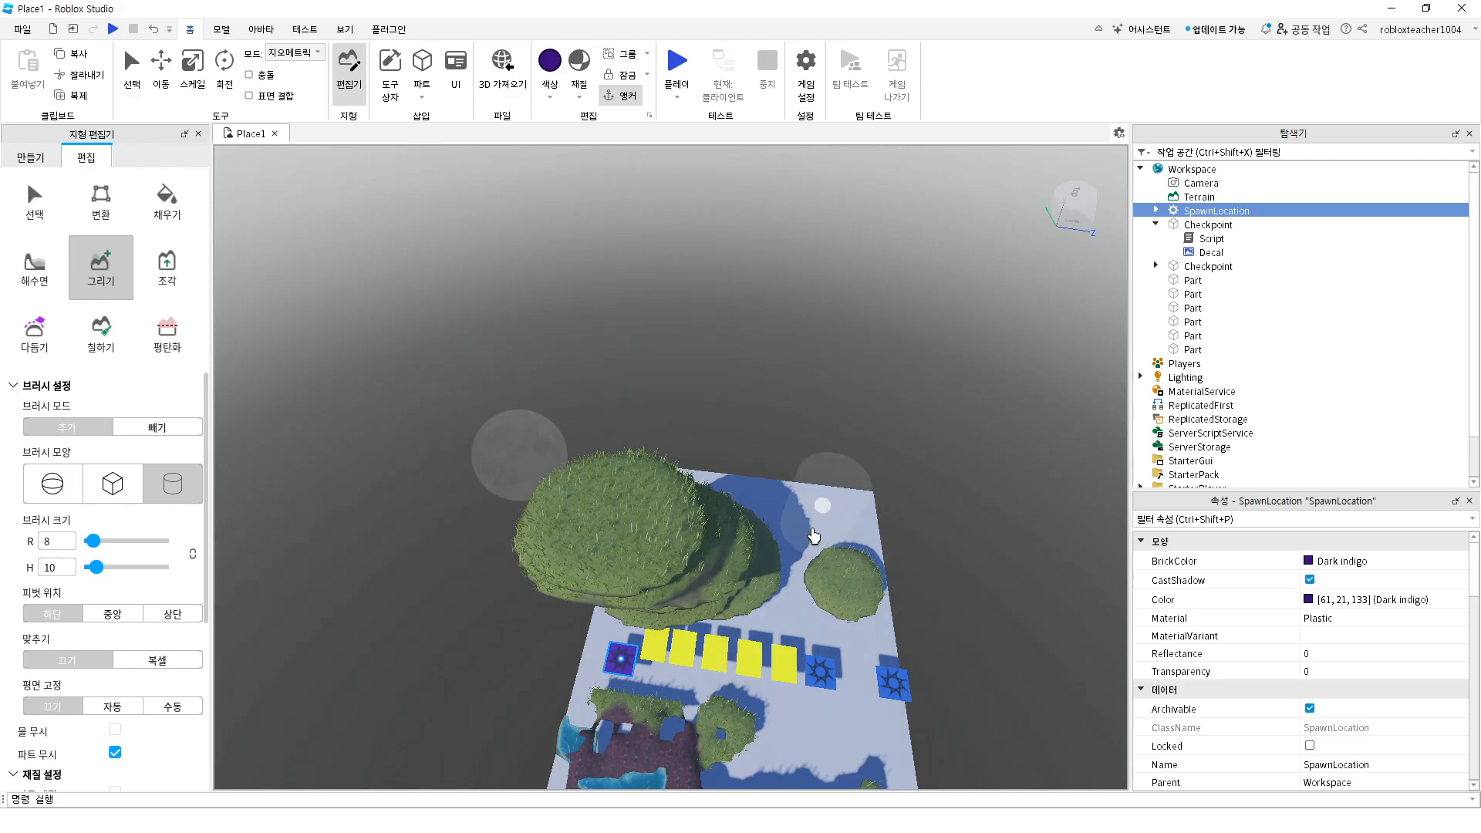
pyautogui.moveTo(819, 532); pyautogui.dragTo(850, 496)
pyautogui.scroll(-3, 919, 571)
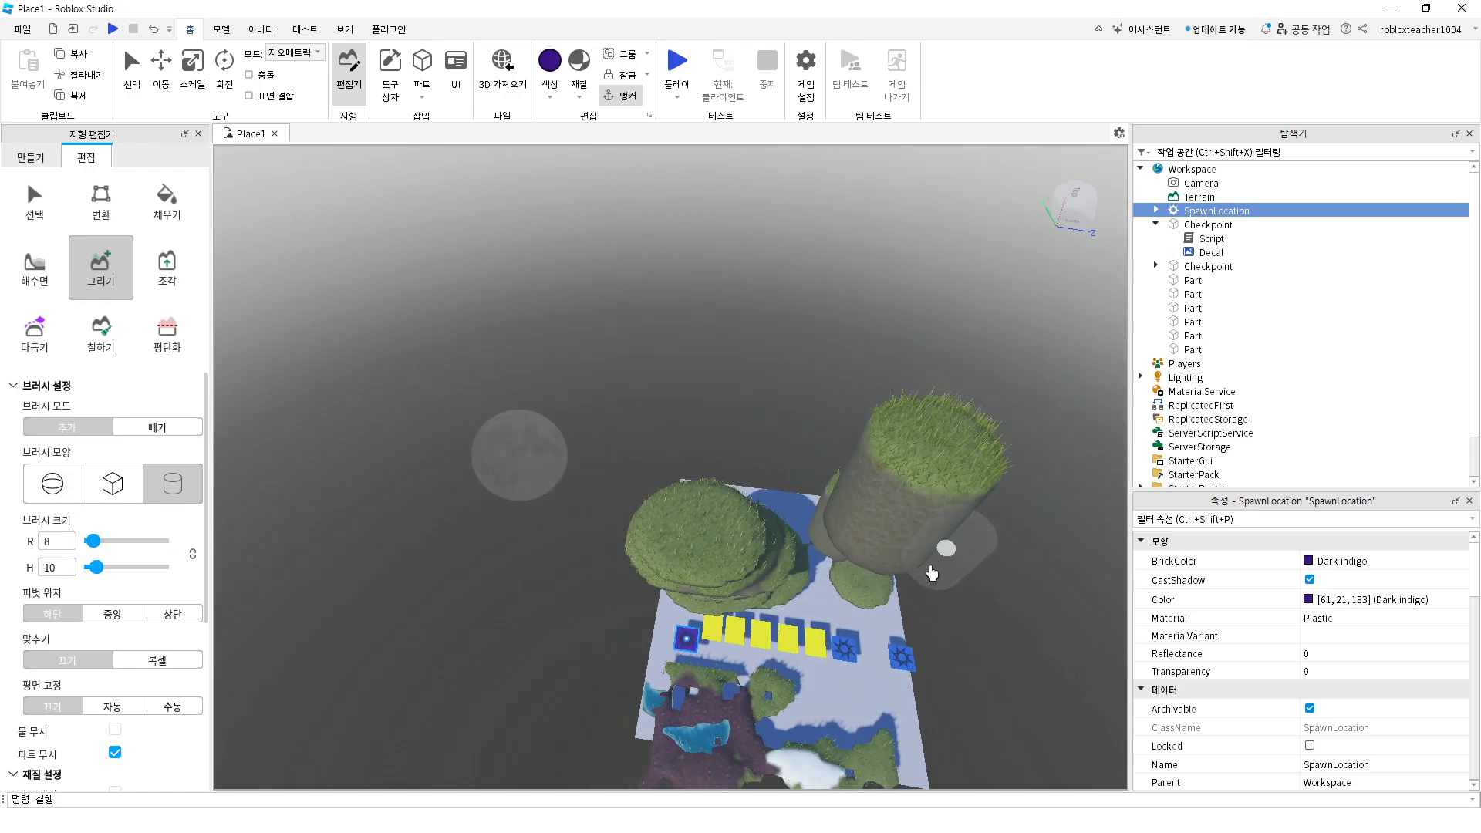
pyautogui.moveTo(929, 572); pyautogui.dragTo(541, 630, button='middle')
pyautogui.moveTo(541, 631)
pyautogui.mouseDown()
pyautogui.moveTo(575, 605)
pyautogui.moveTo(532, 617)
pyautogui.moveTo(602, 598)
pyautogui.moveTo(605, 563)
pyautogui.mouseUp()
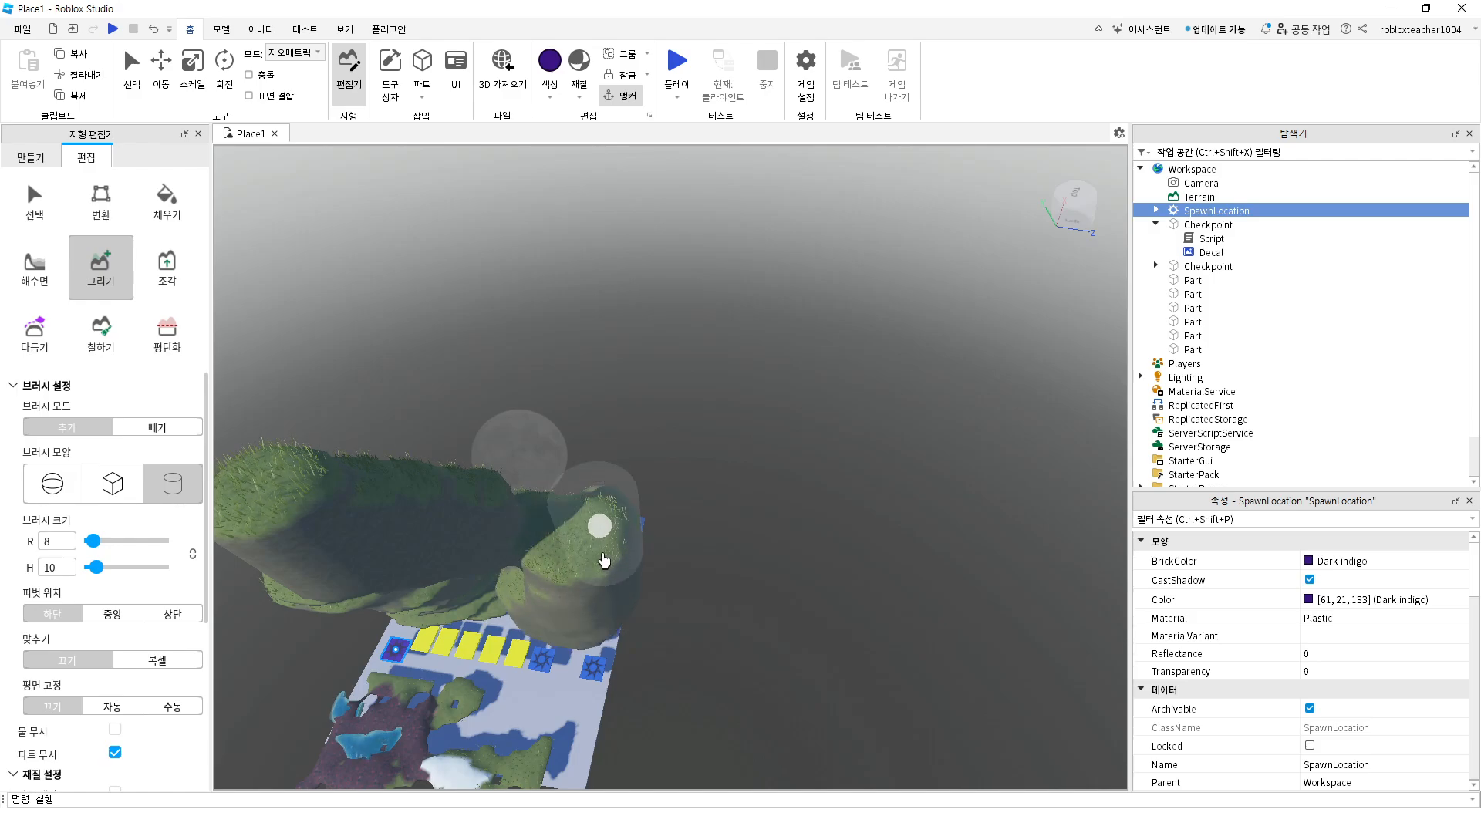
# Switch the brush to subtract mode with radius 3 and height 1 and carve a hollow into the broad column's top
pyautogui.click(160, 429)
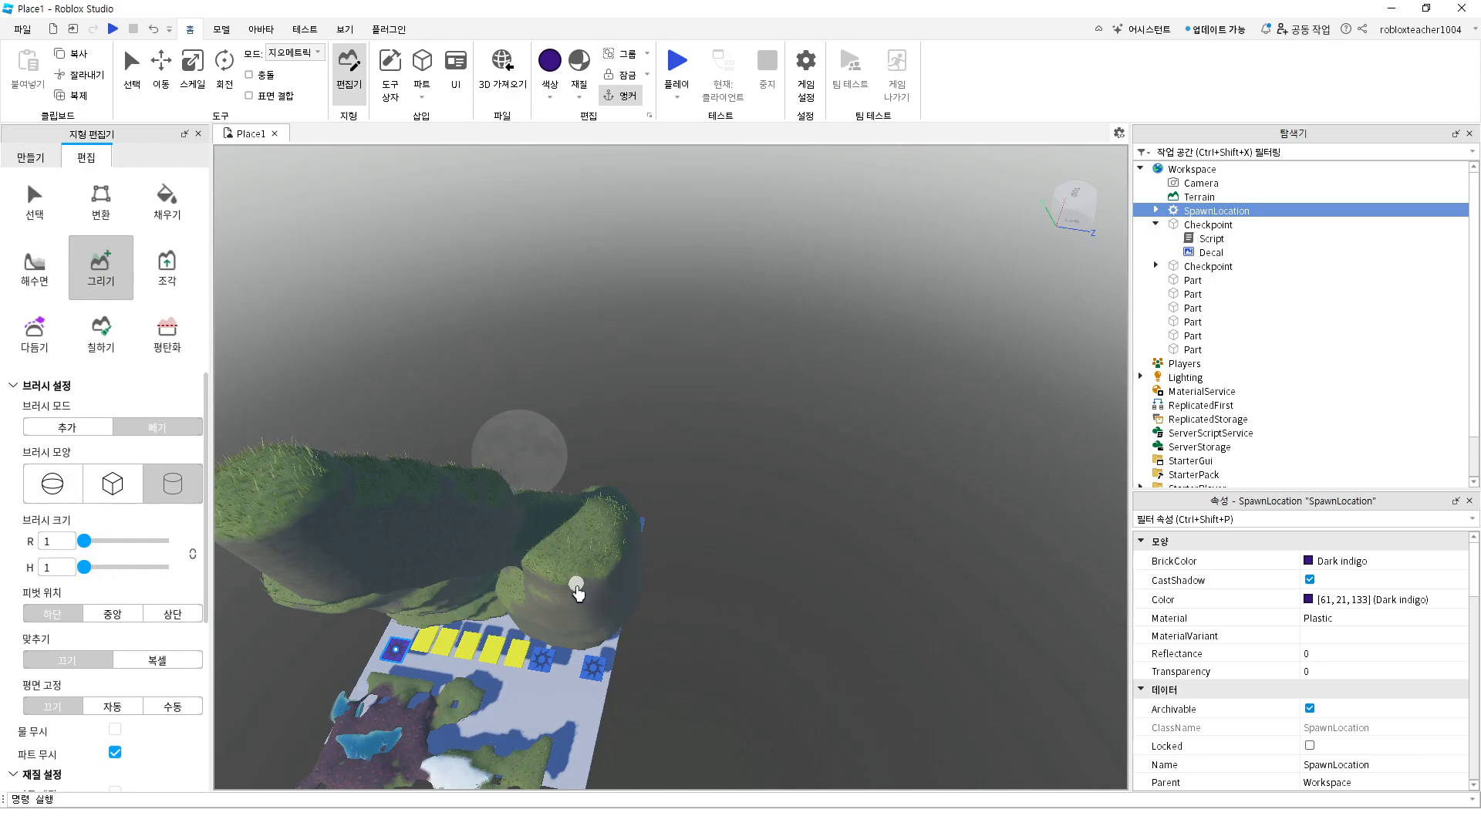
pyautogui.scroll(5, 574, 601)
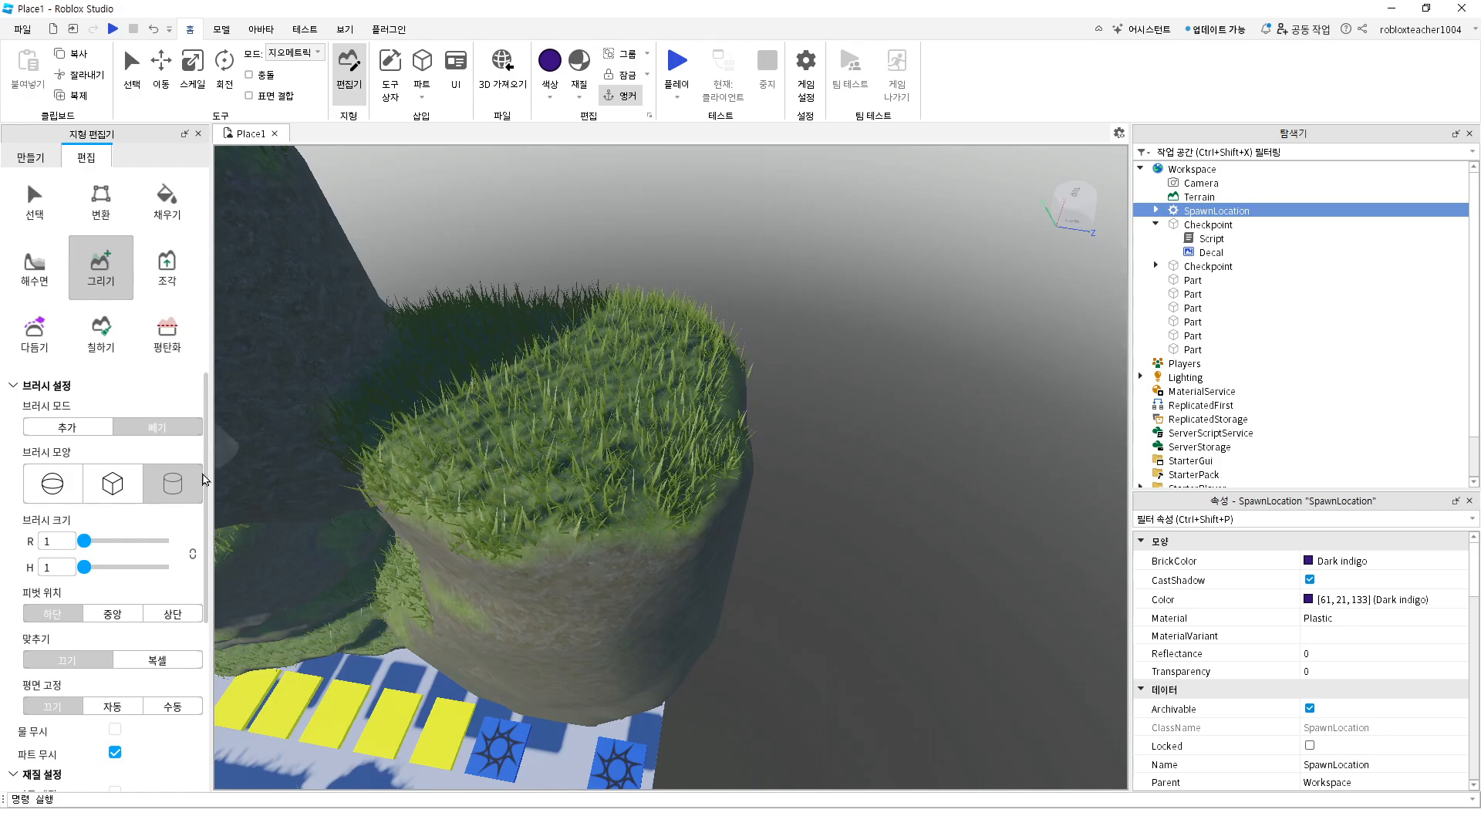
pyautogui.moveTo(84, 541); pyautogui.dragTo(94, 541)
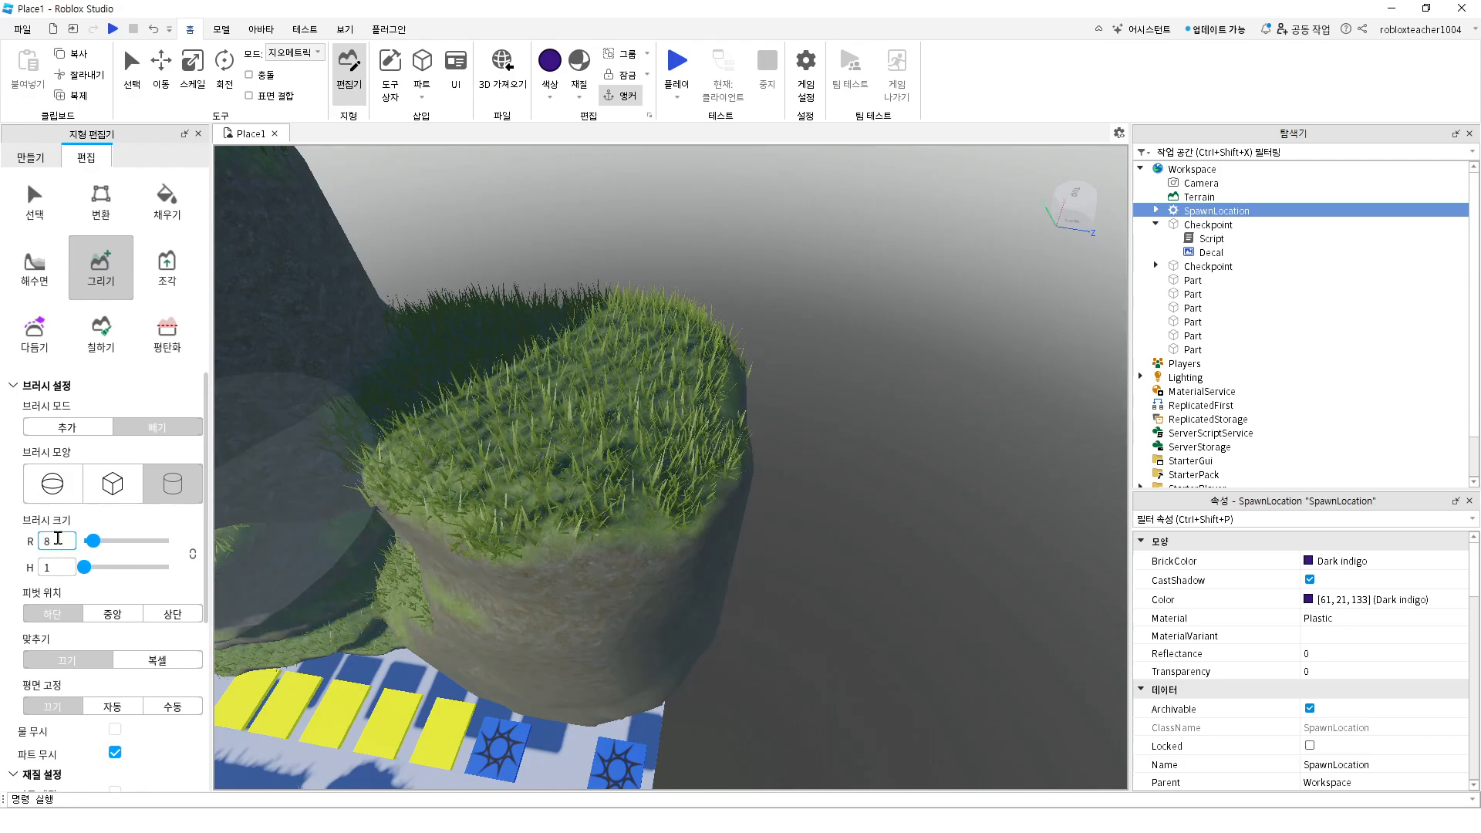
pyautogui.press('Return')
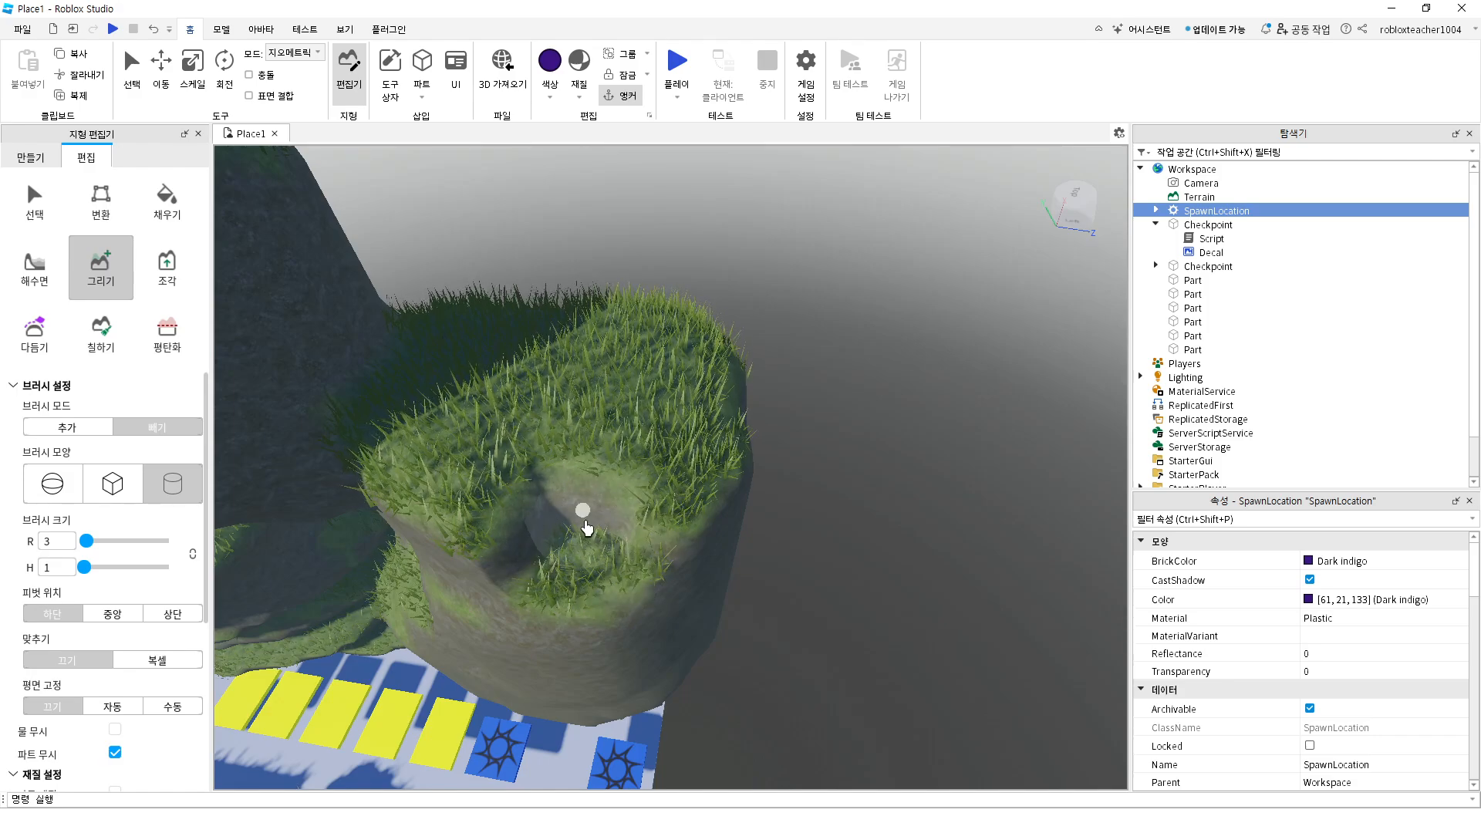
# Carve a deep hollow into the side of the tall leaning pillar with the subtract brush
pyautogui.moveTo(575, 533); pyautogui.dragTo(572, 473, button='right')
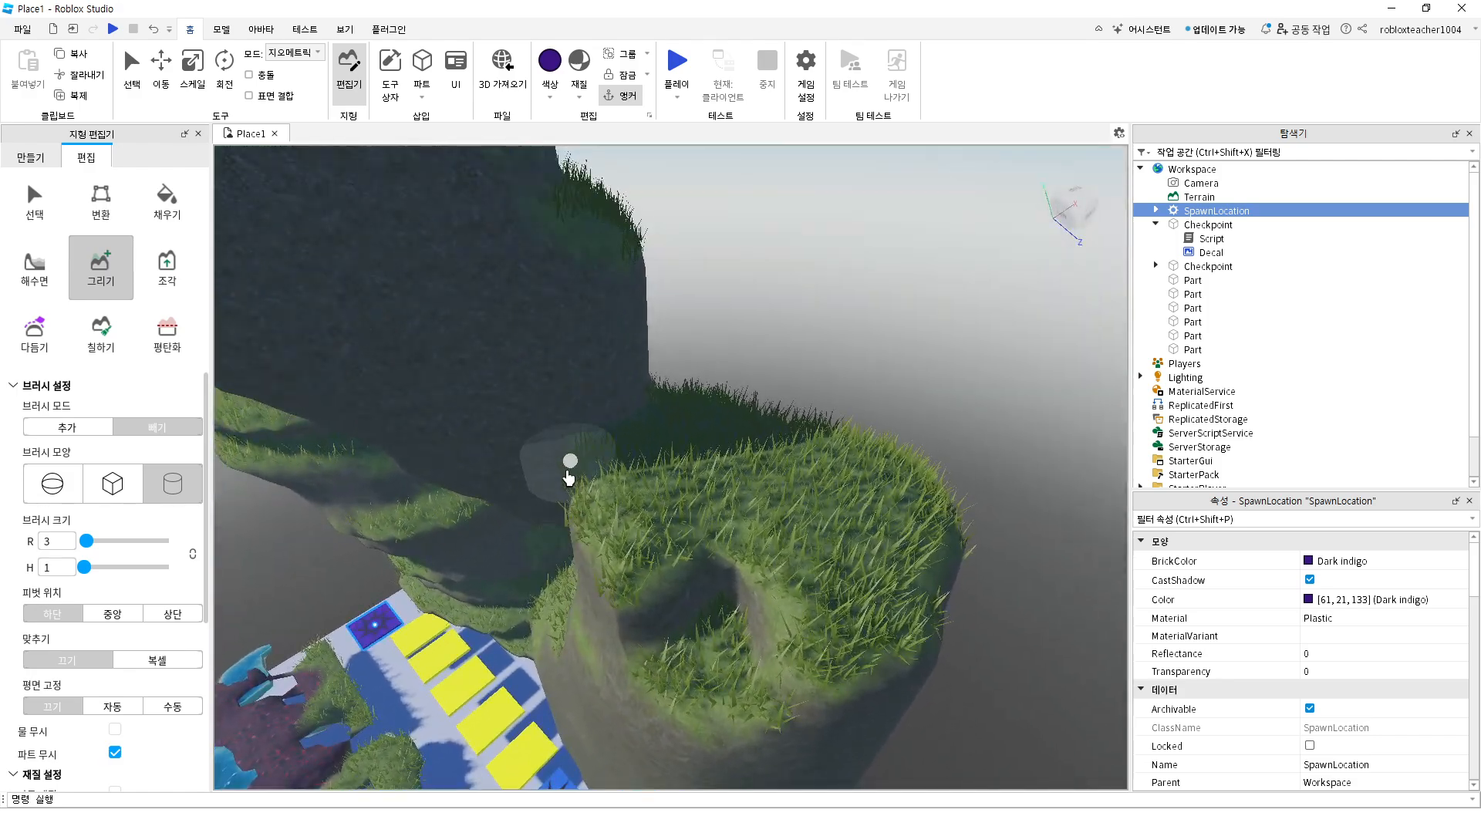
pyautogui.moveTo(480, 373); pyautogui.dragTo(469, 344)
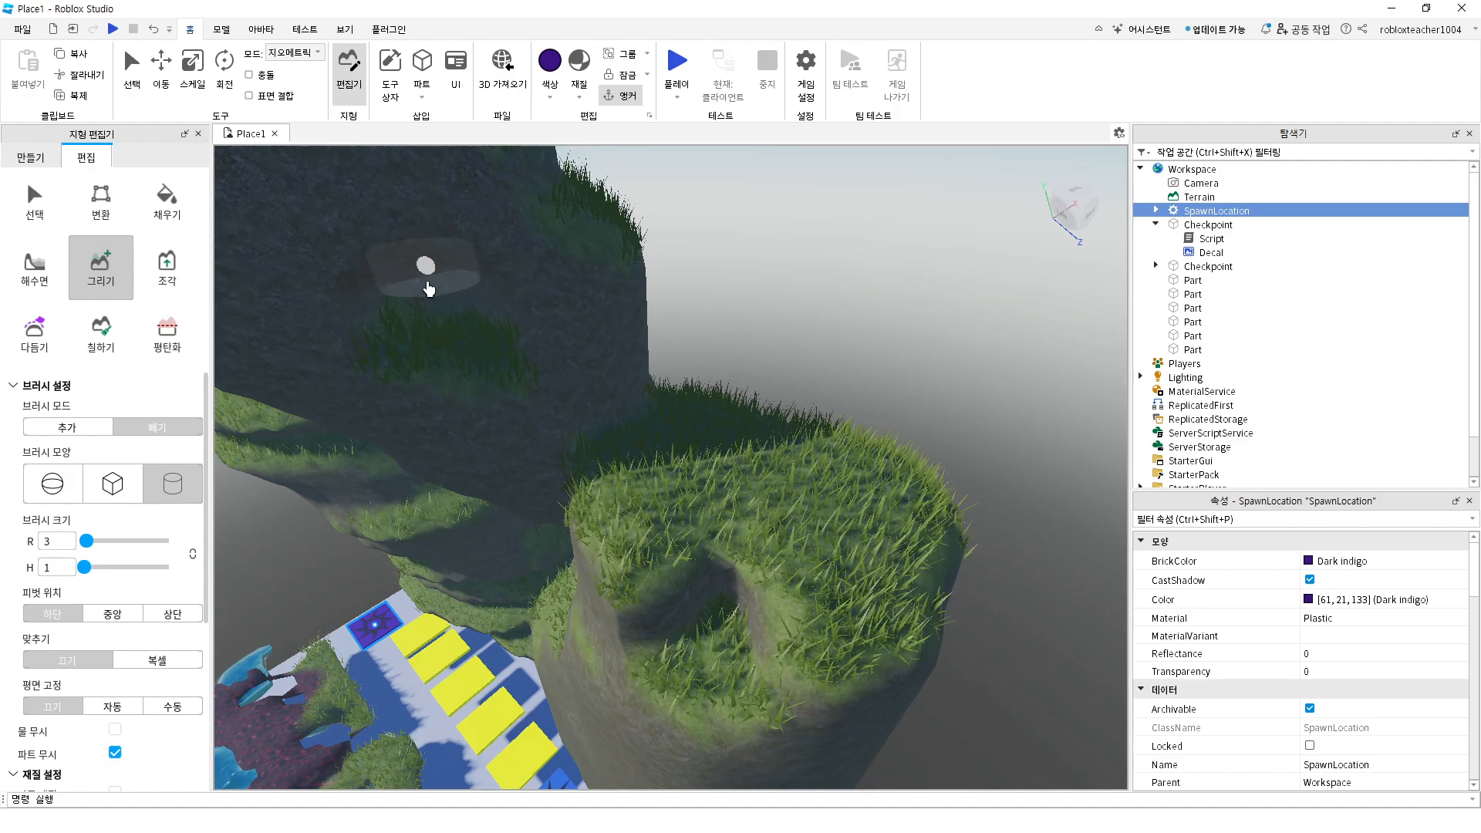
pyautogui.scroll(5, 429, 289)
pyautogui.moveTo(297, 308); pyautogui.dragTo(307, 310, button='right')
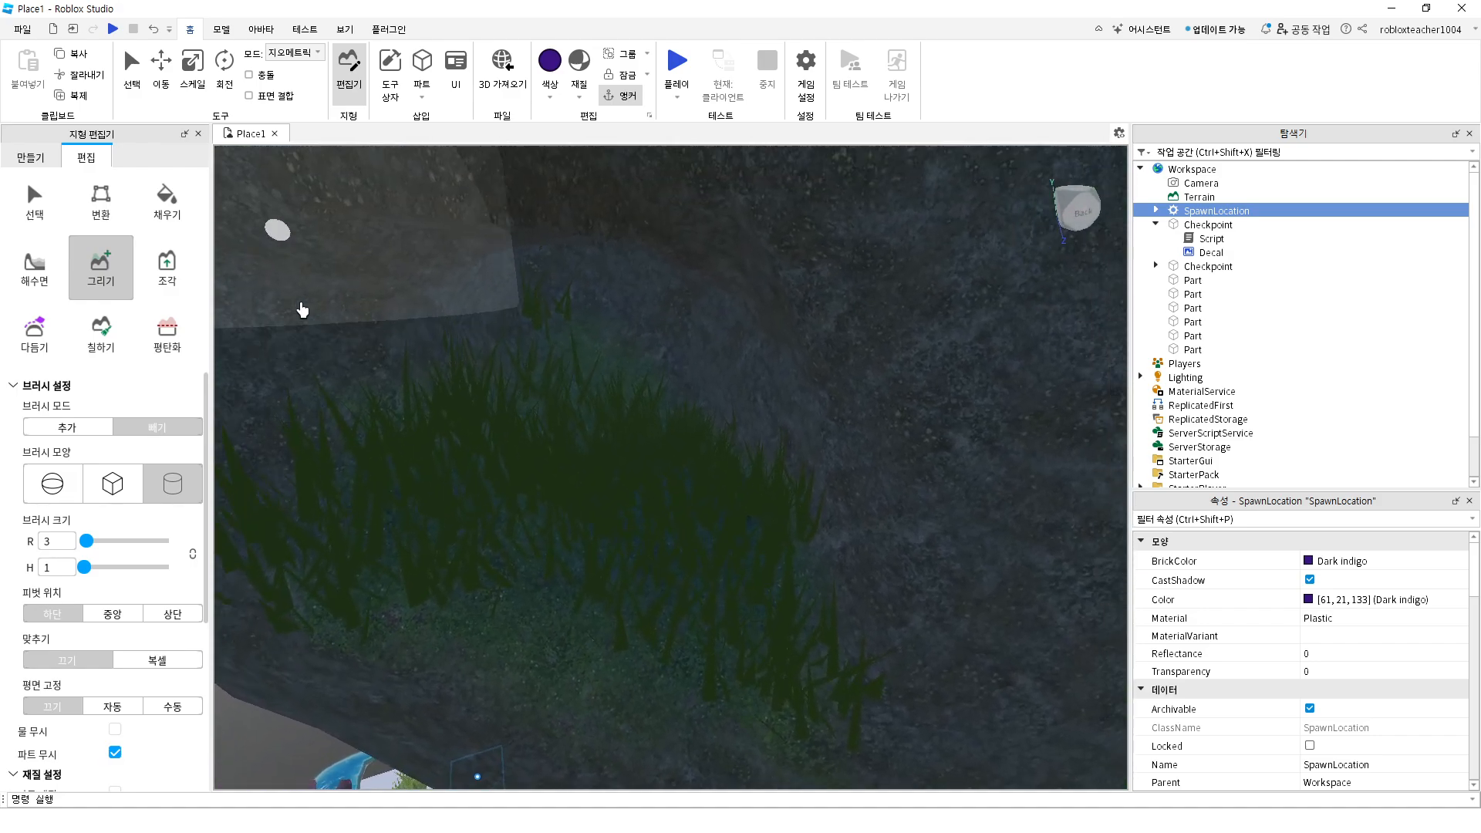
pyautogui.scroll(-3, 582, 400)
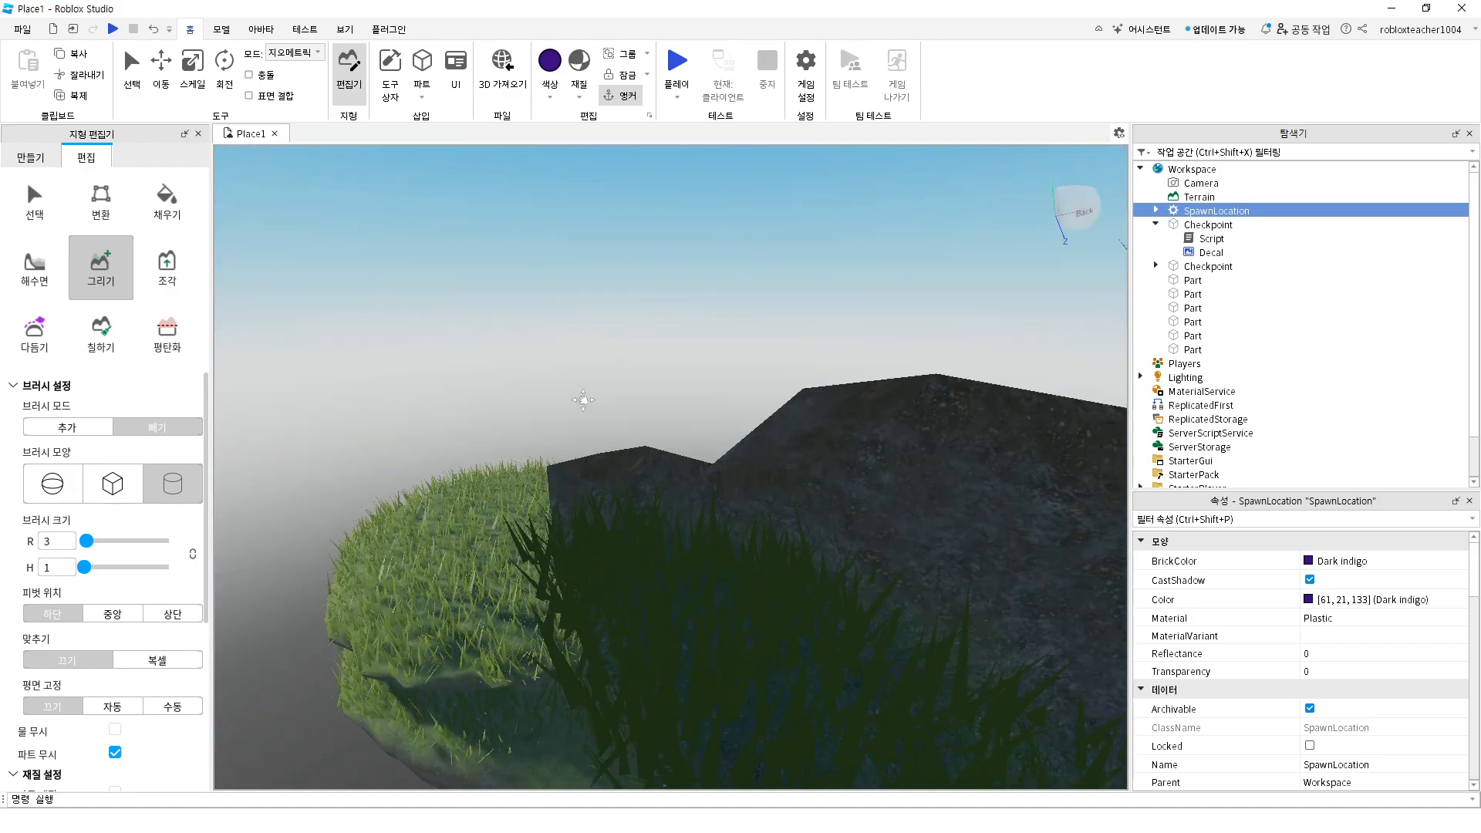
pyautogui.scroll(5, 576, 374)
pyautogui.scroll(-3, 586, 382)
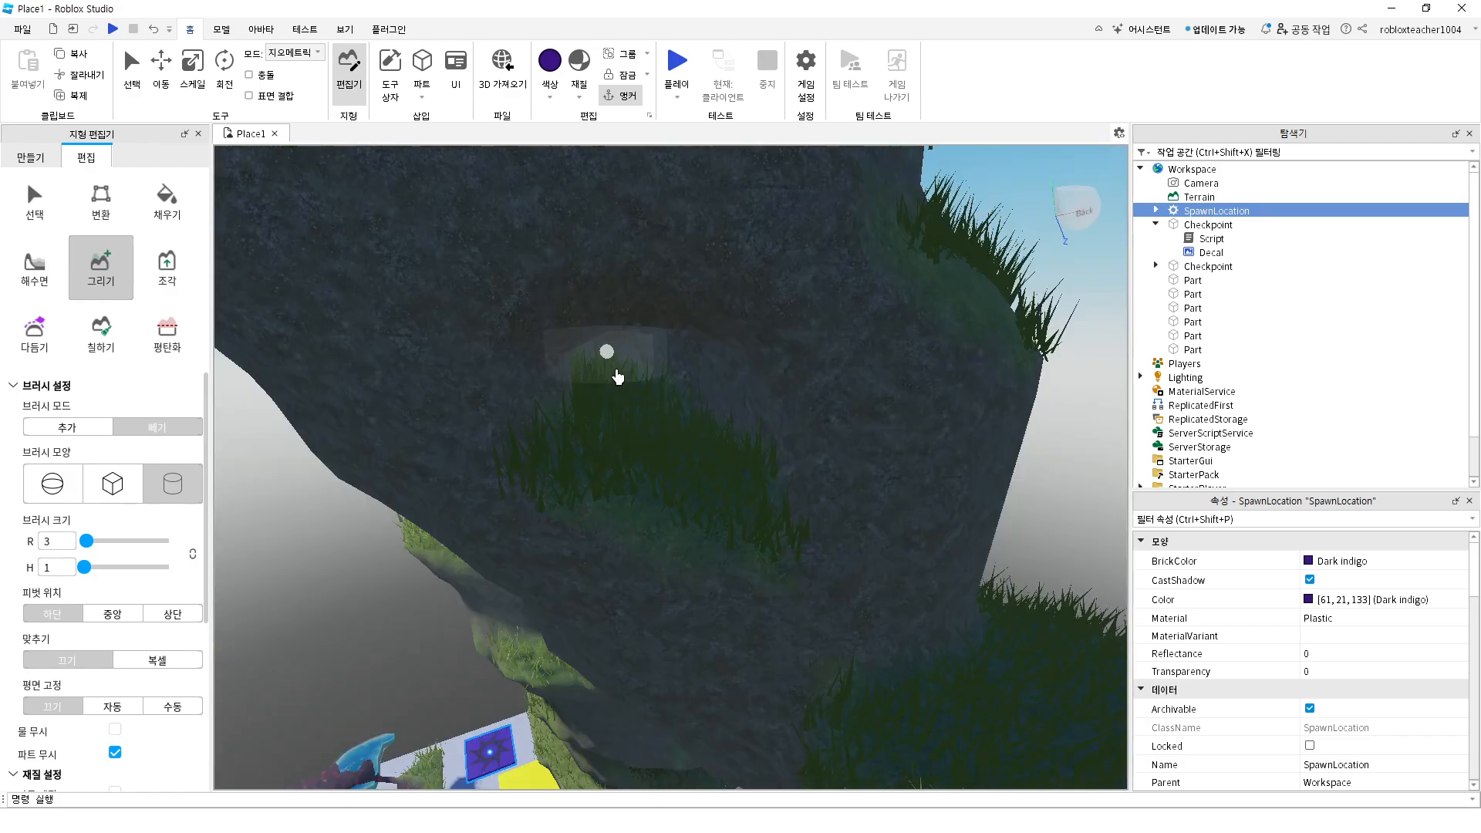
pyautogui.scroll(3, 638, 404)
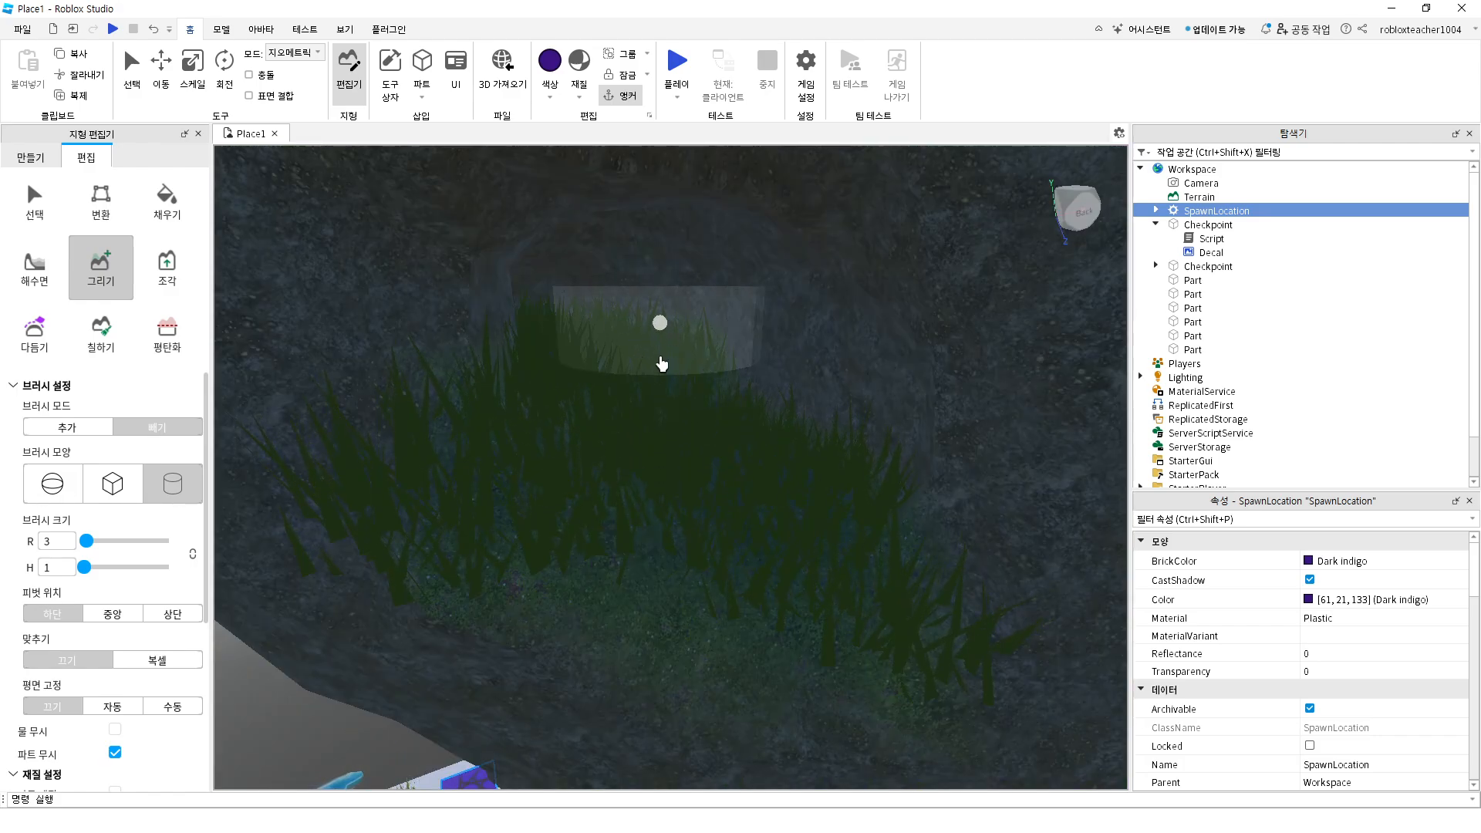
pyautogui.scroll(-3, 628, 357)
pyautogui.scroll(3, 632, 407)
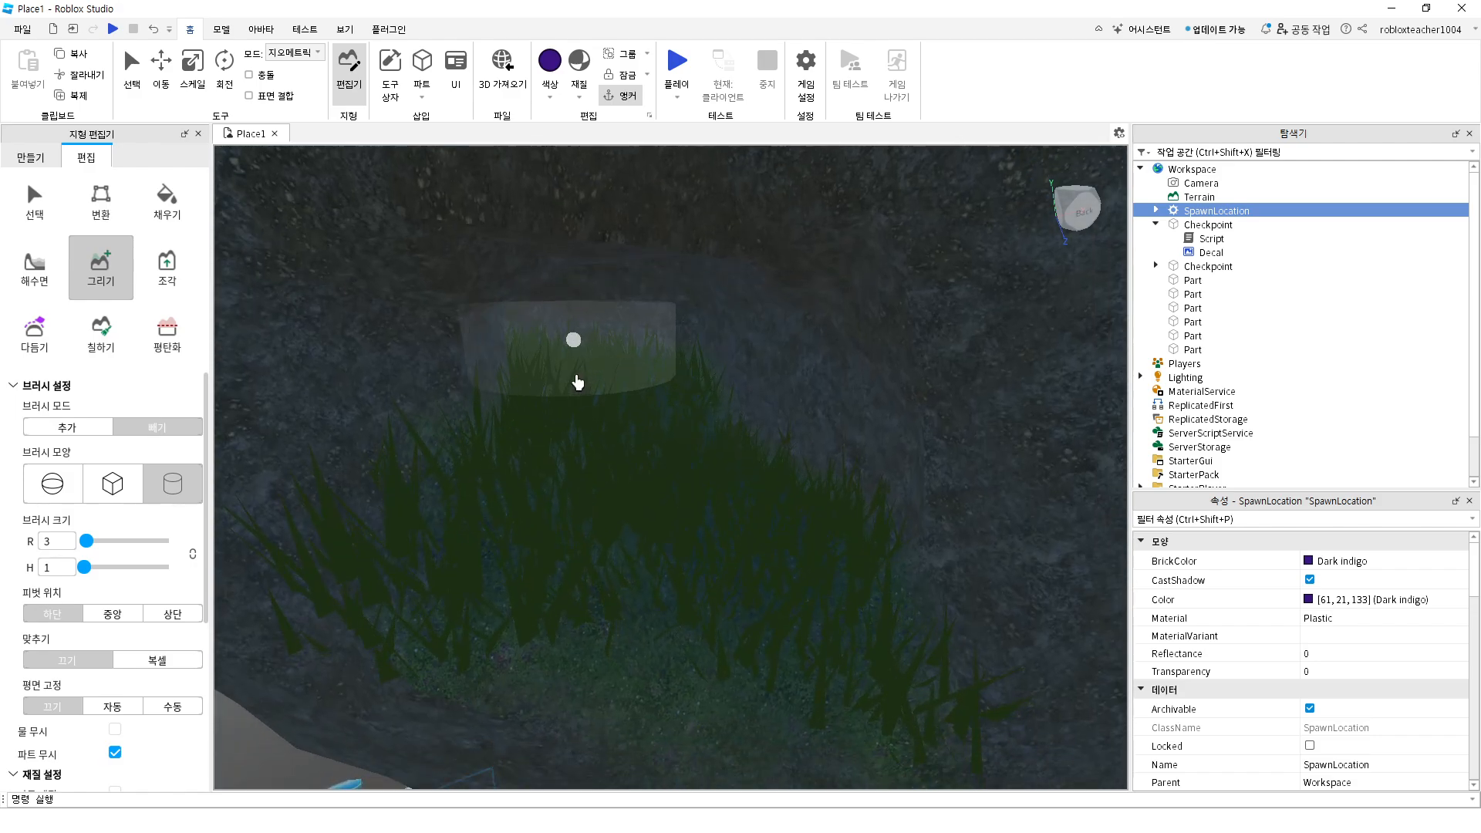
pyautogui.scroll(2, 602, 385)
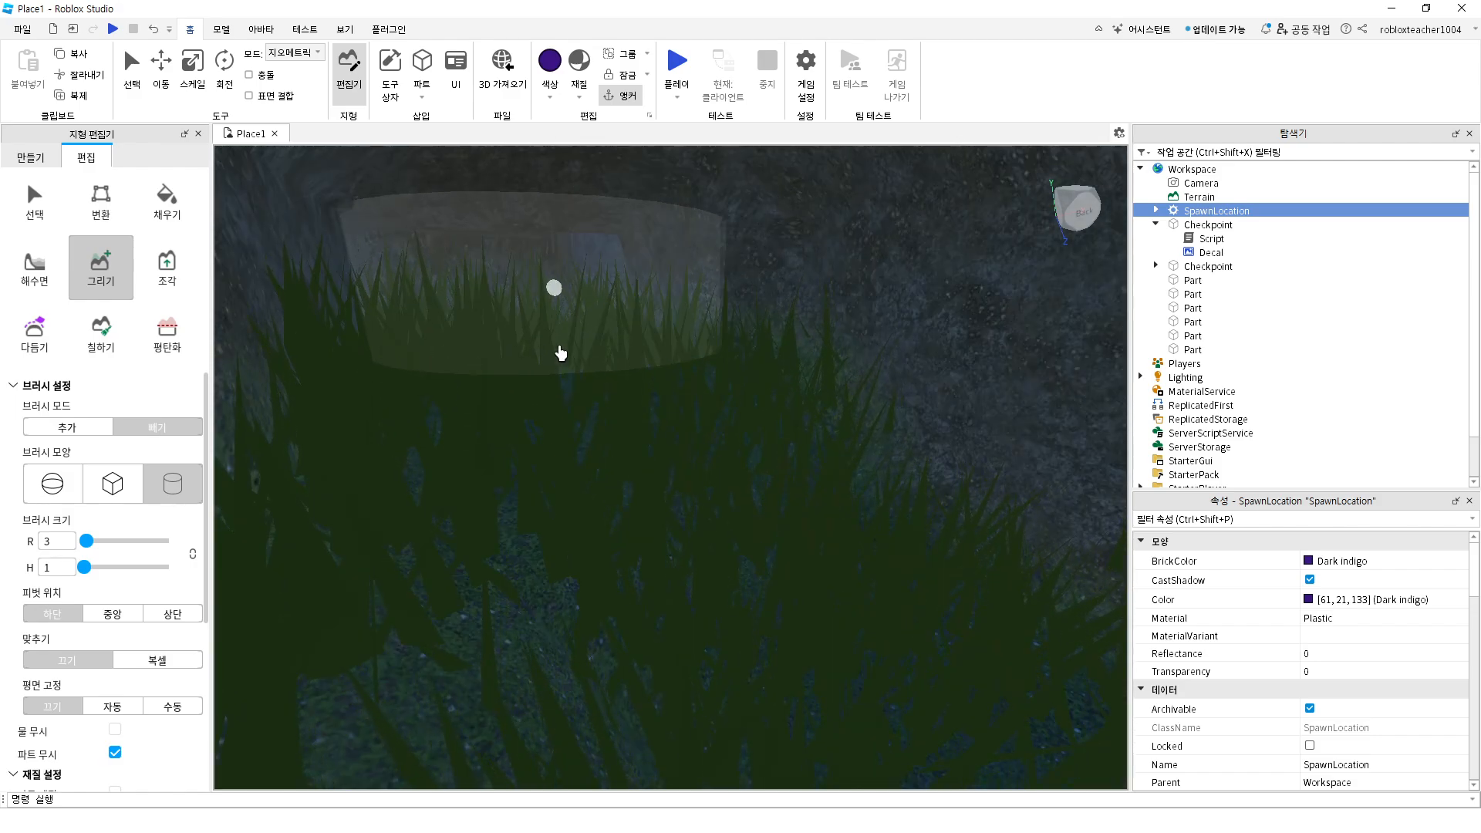
pyautogui.moveTo(526, 304)
pyautogui.mouseDown(button='middle')
pyautogui.moveTo(546, 331)
pyautogui.moveTo(522, 288)
pyautogui.mouseUp(button='middle')
pyautogui.scroll(-6, 582, 347)
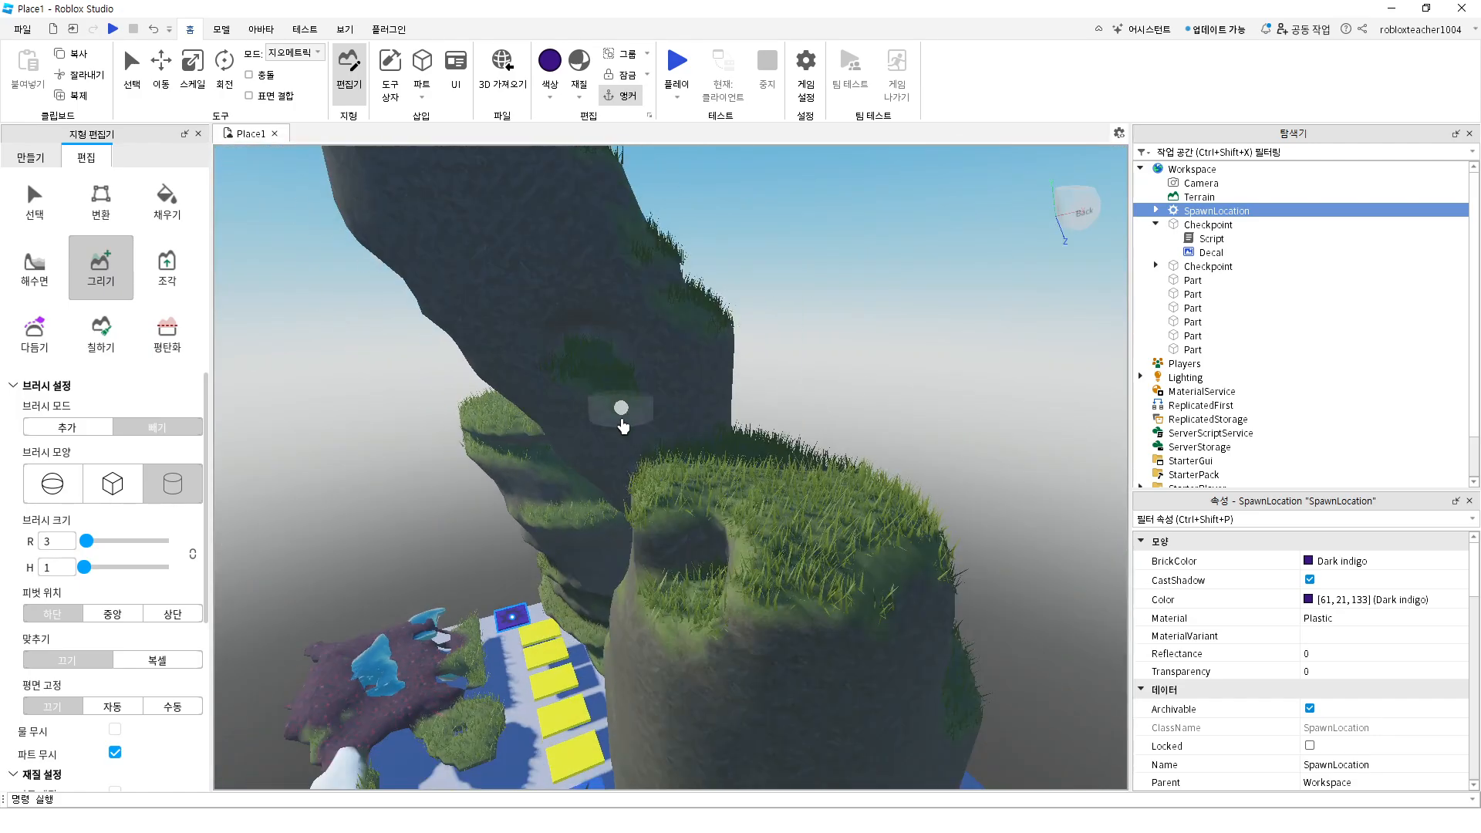
# Carve through the tall pillar from its back side to open a hole into the hollow
pyautogui.moveTo(623, 426); pyautogui.dragTo(546, 407, button='right')
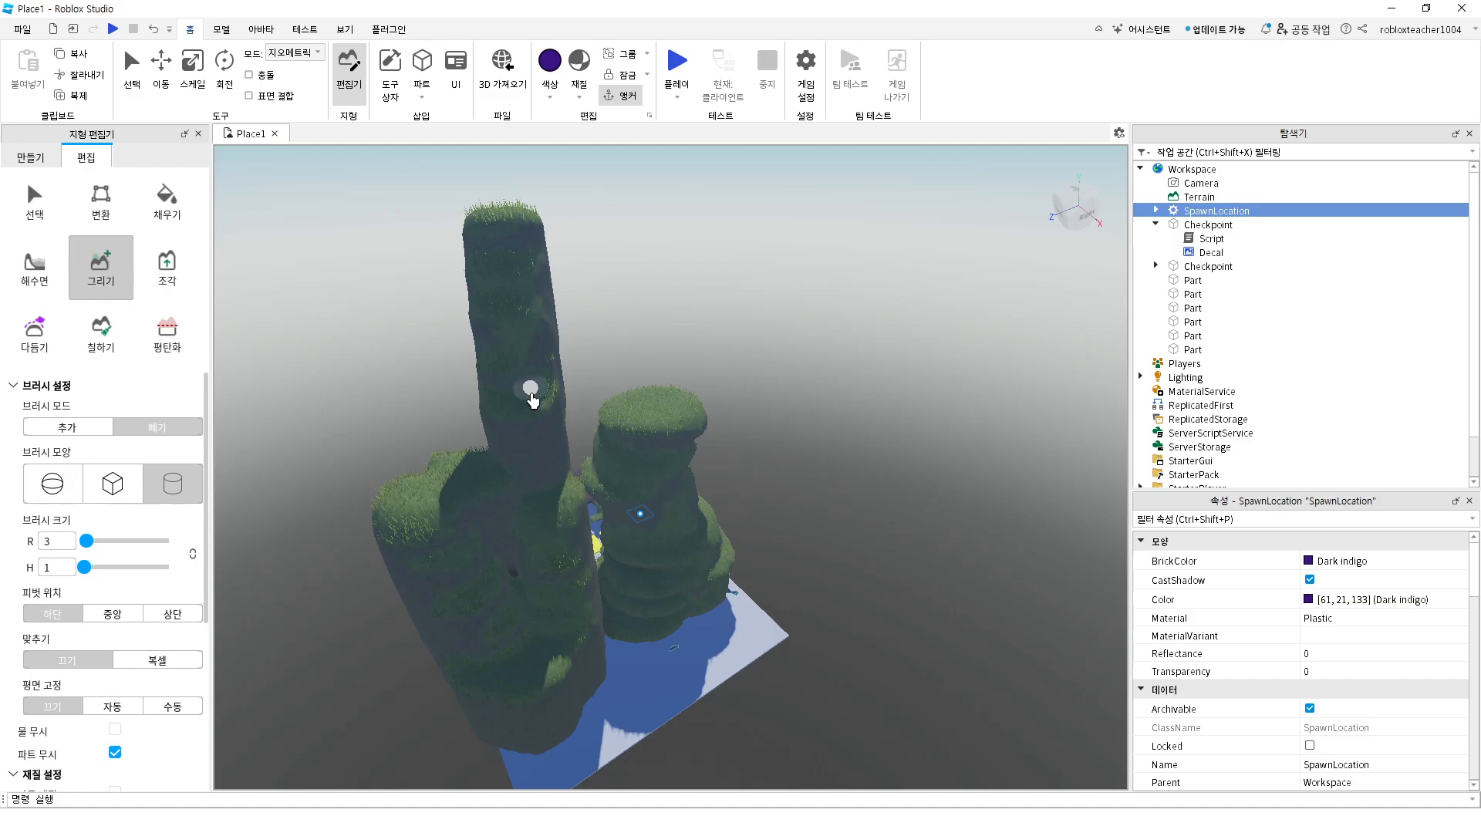
pyautogui.scroll(4, 529, 398)
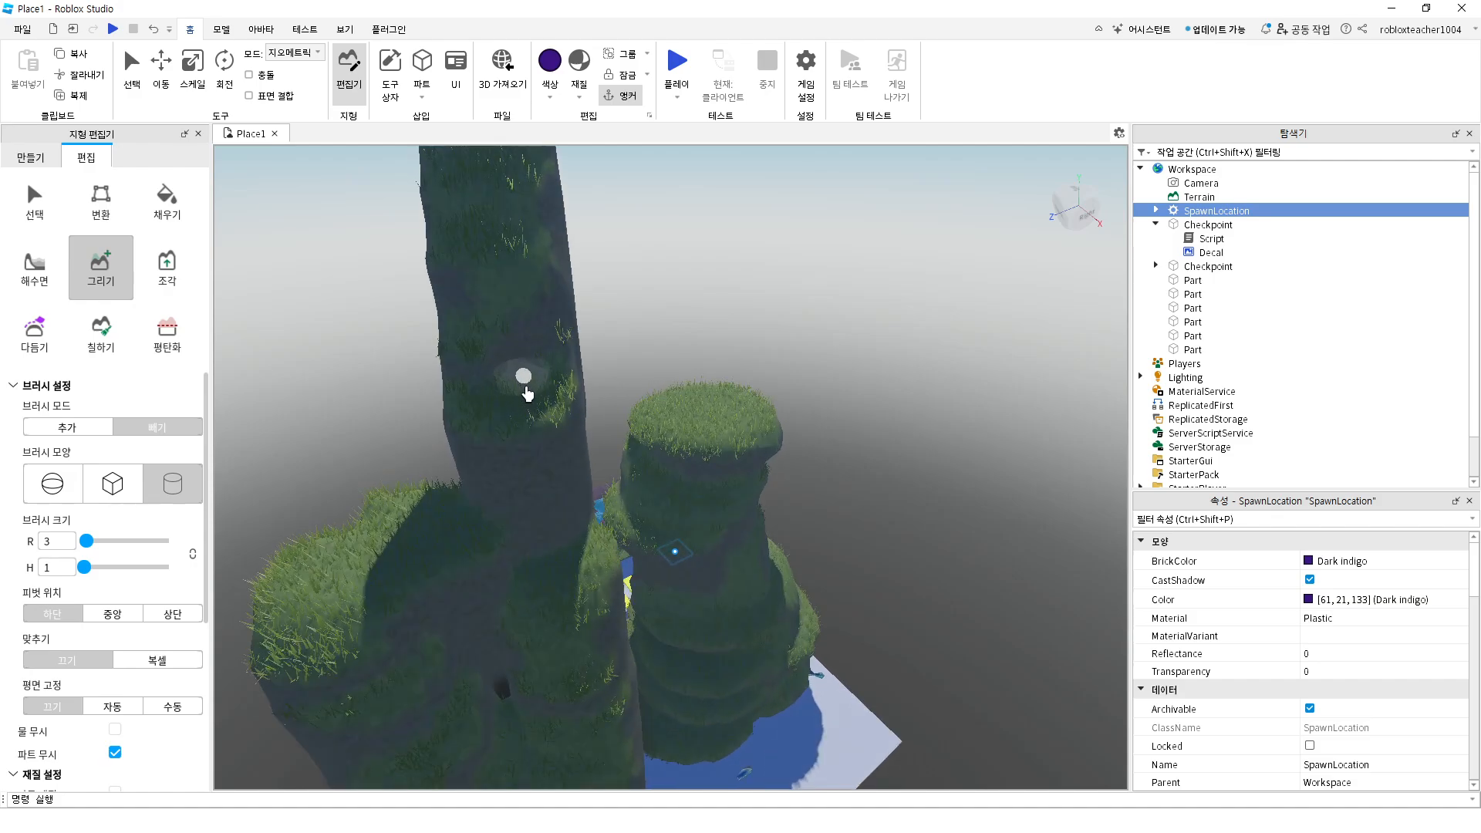
pyautogui.scroll(2, 521, 393)
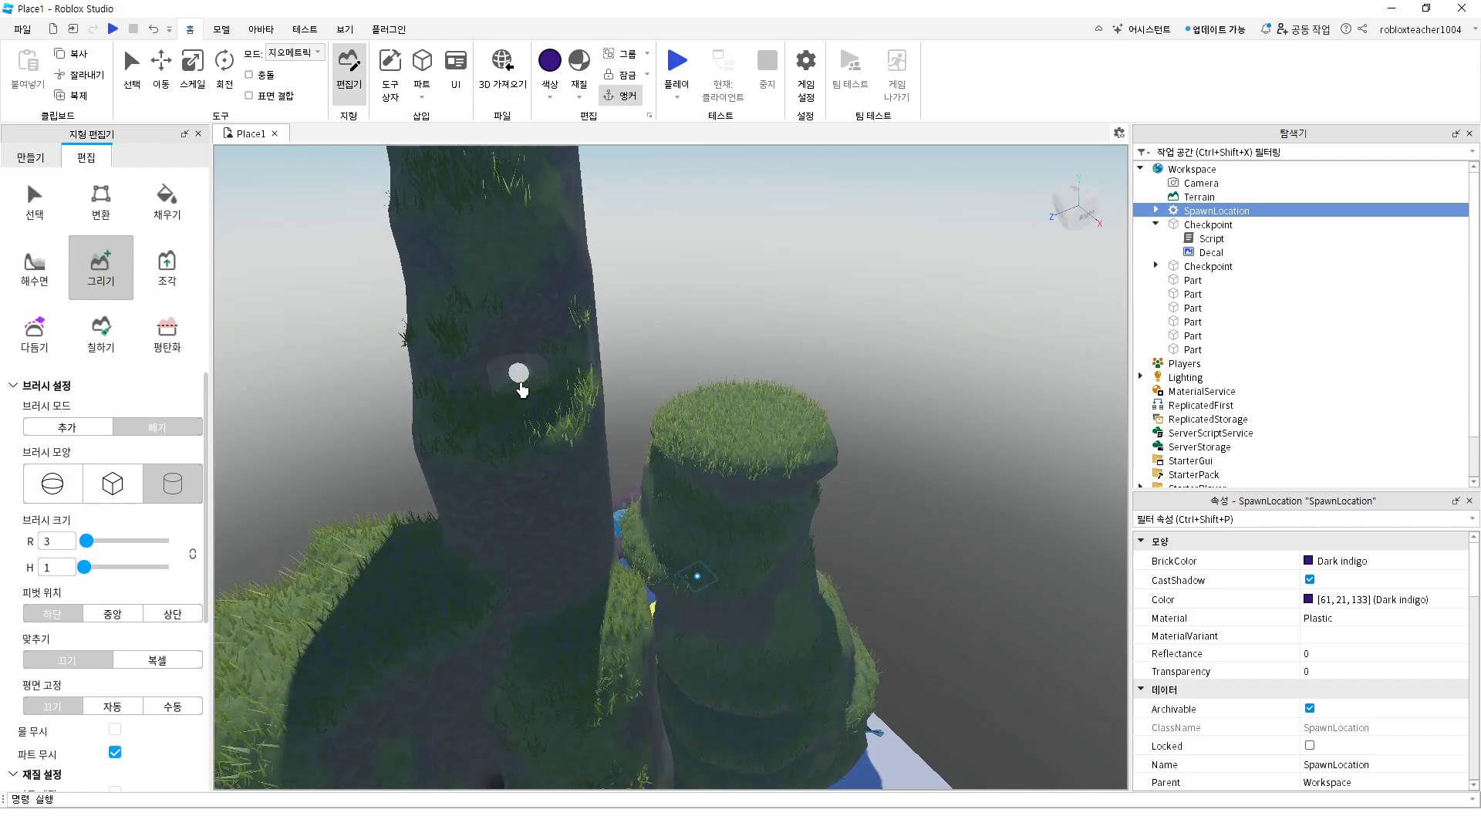
pyautogui.scroll(2, 528, 447)
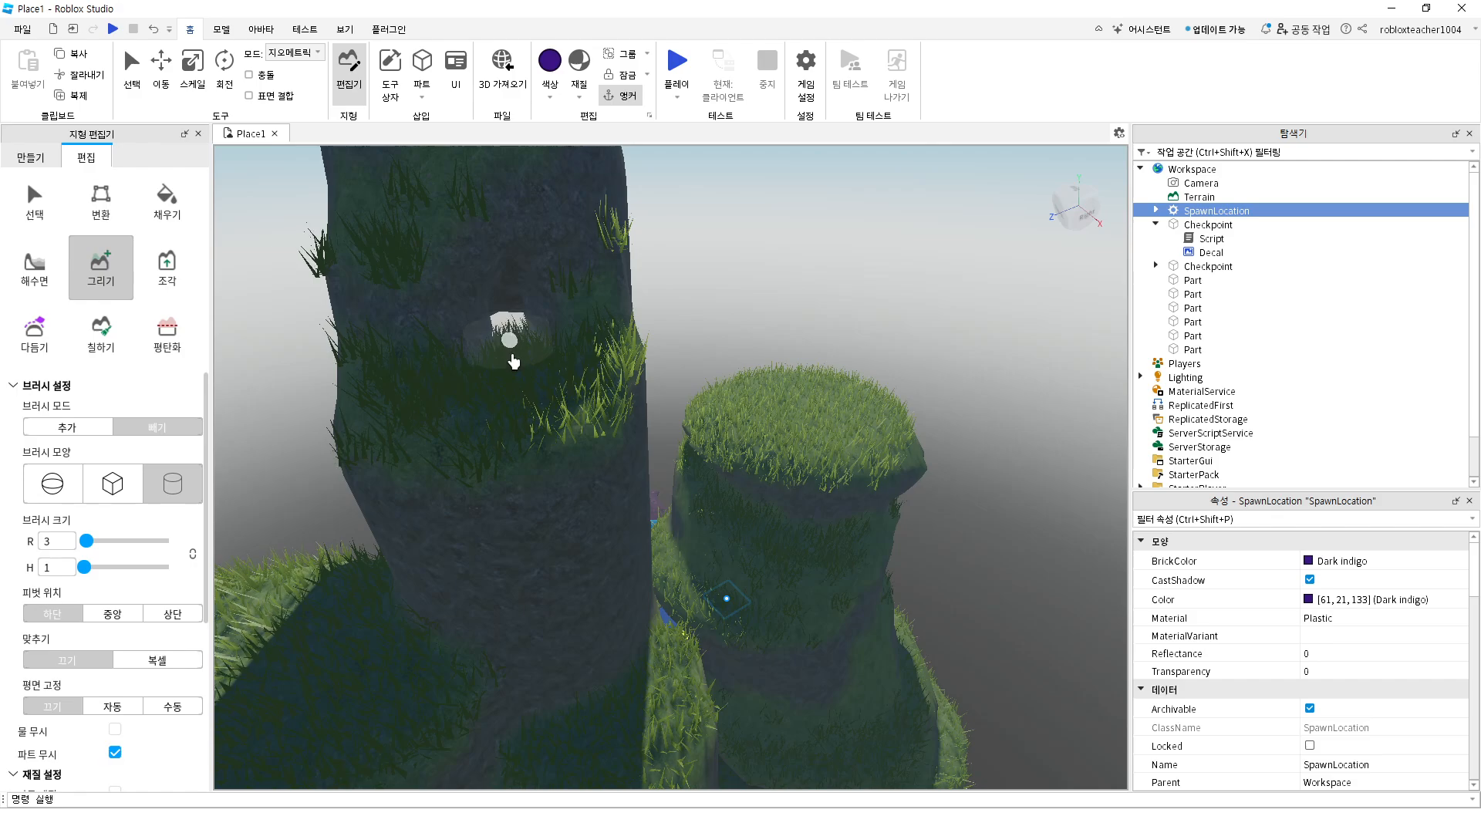
# Widen the hole through the tall pillar from the back with the subtract brush
pyautogui.moveTo(410, 419); pyautogui.dragTo(650, 501, button='middle')
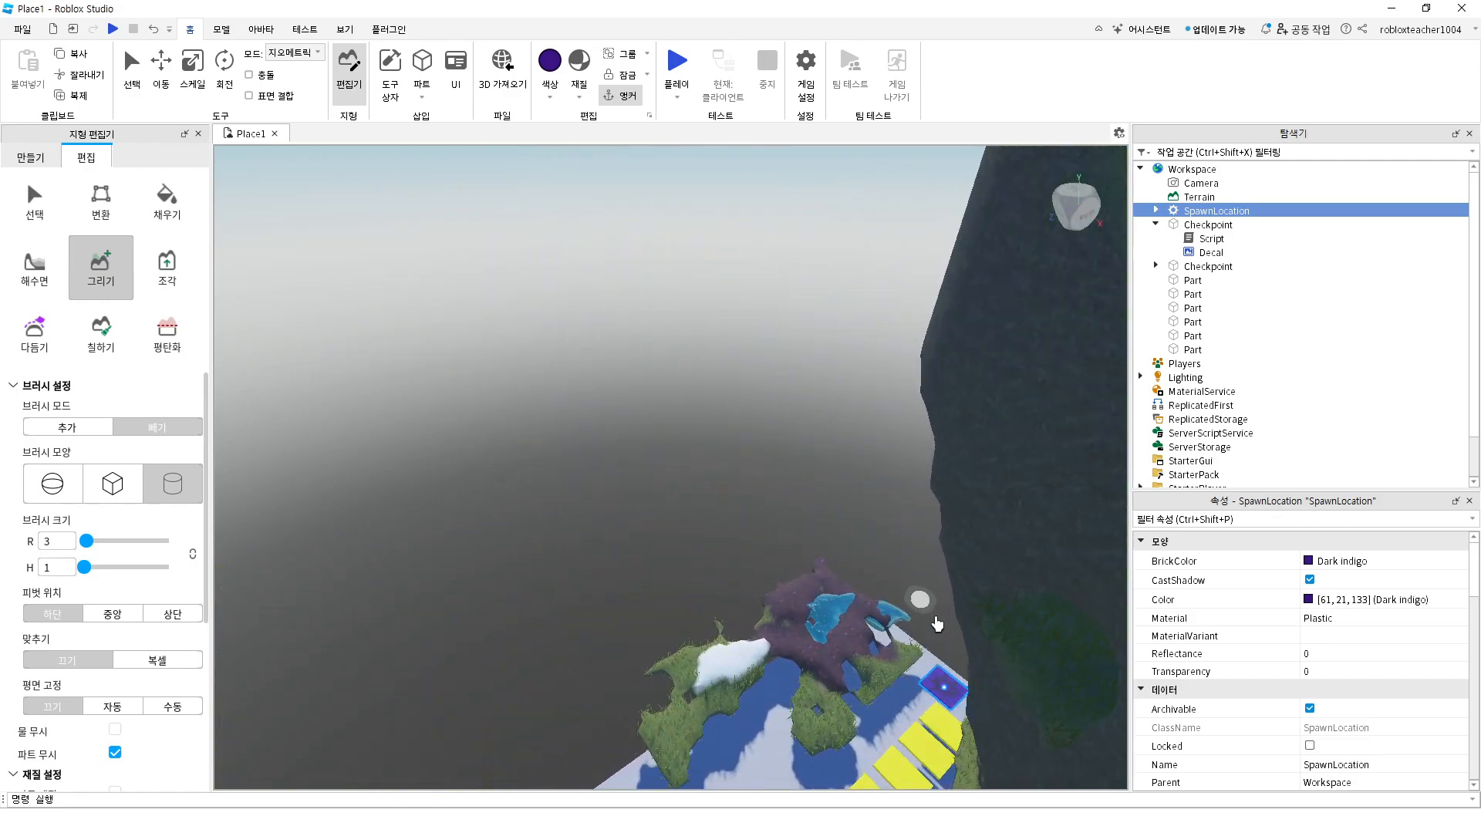
pyautogui.moveTo(936, 622); pyautogui.dragTo(974, 649, button='right')
pyautogui.moveTo(974, 649); pyautogui.dragTo(1108, 602, button='middle')
pyautogui.moveTo(1108, 602); pyautogui.dragTo(1051, 661, button='right')
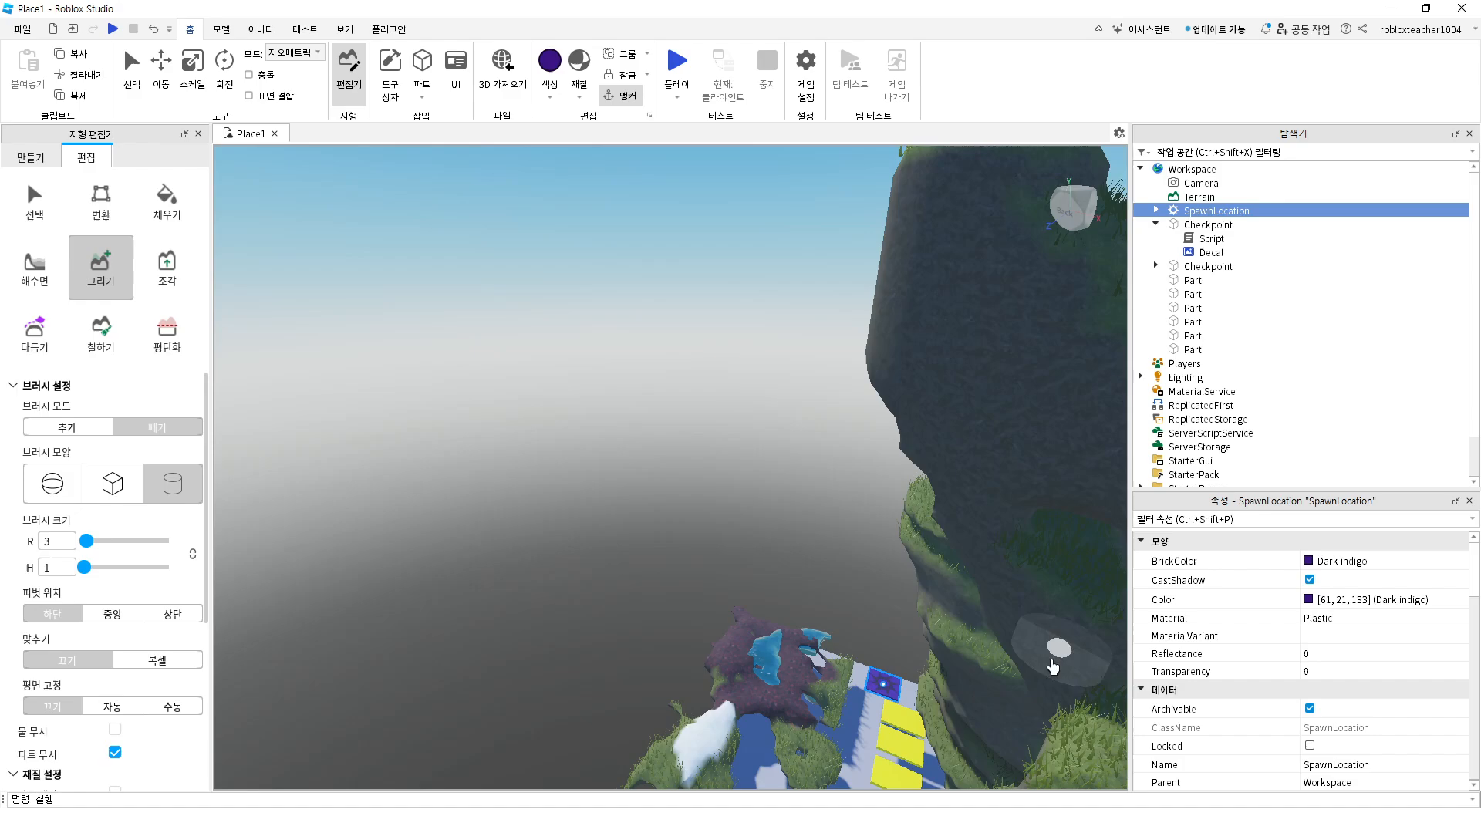
pyautogui.moveTo(1052, 661); pyautogui.dragTo(1042, 556, button='middle')
pyautogui.moveTo(852, 439); pyautogui.dragTo(596, 555, button='right')
pyautogui.moveTo(596, 555); pyautogui.dragTo(568, 581, button='middle')
pyautogui.moveTo(568, 582); pyautogui.dragTo(566, 590, button='right')
pyautogui.moveTo(566, 590); pyautogui.dragTo(385, 623, button='middle')
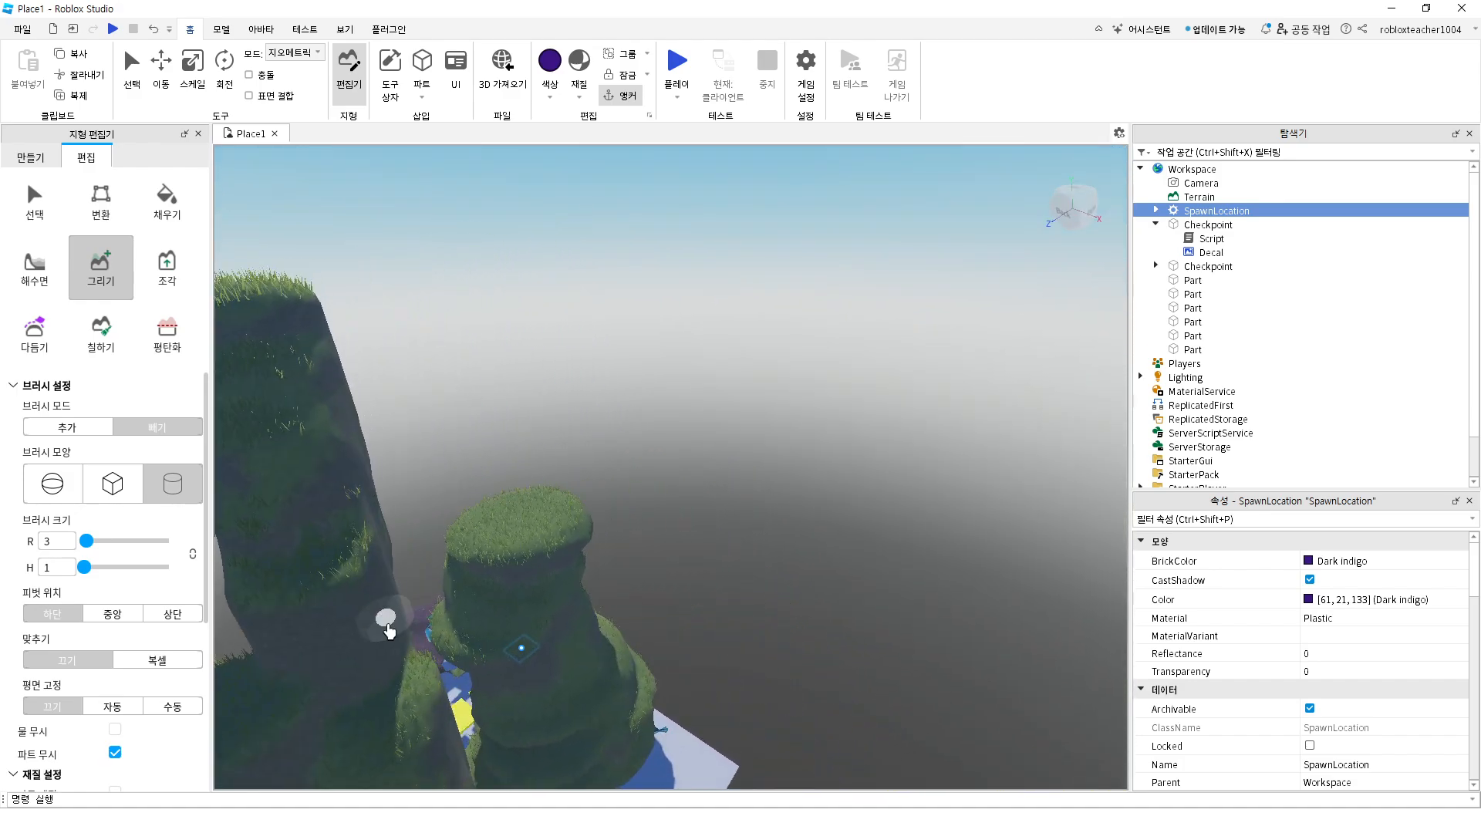
pyautogui.moveTo(459, 634); pyautogui.dragTo(462, 638, button='right')
pyautogui.moveTo(461, 637); pyautogui.dragTo(476, 486, button='middle')
pyautogui.scroll(2, 455, 451)
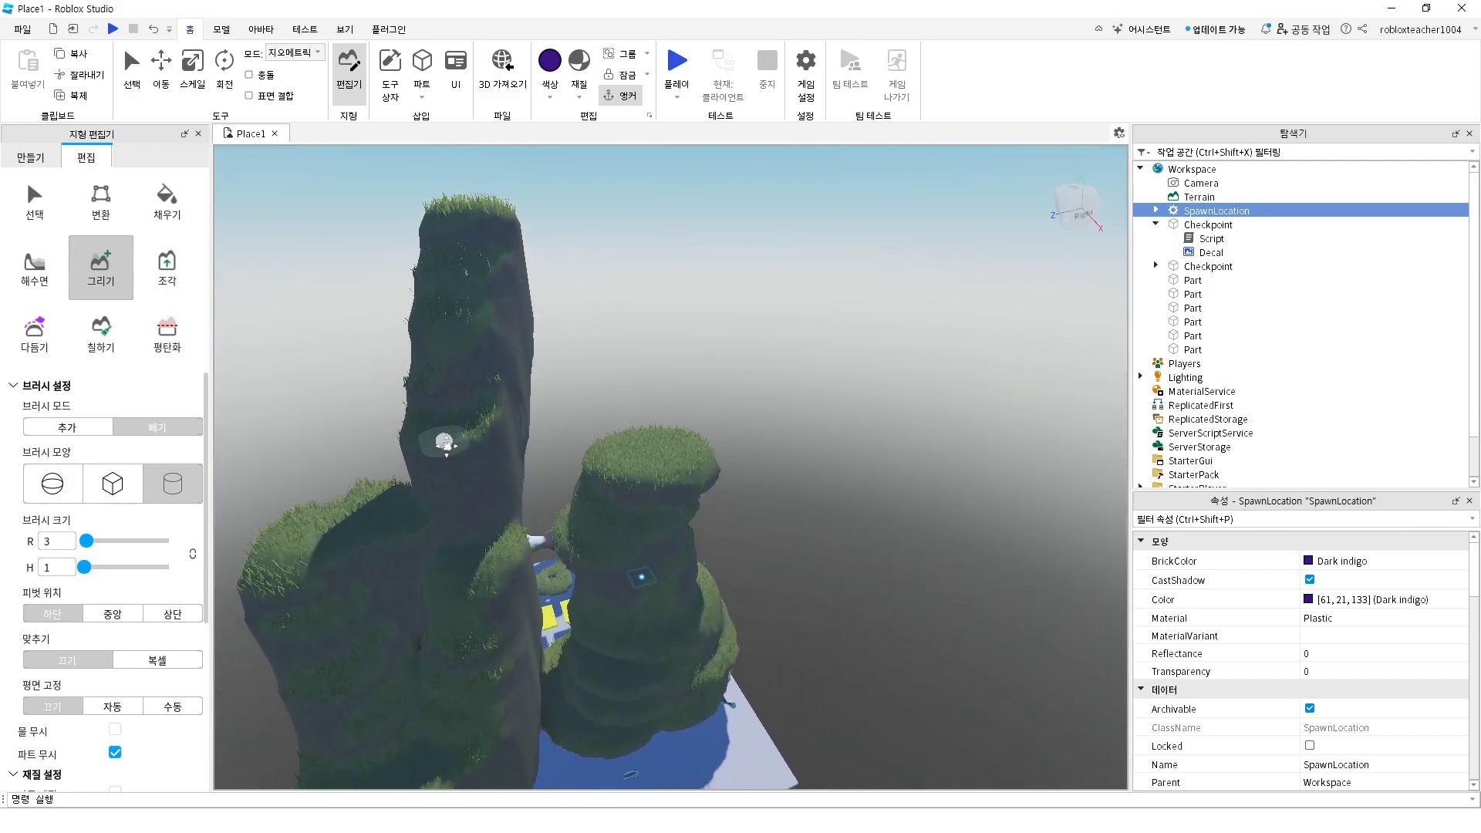
pyautogui.scroll(6, 468, 395)
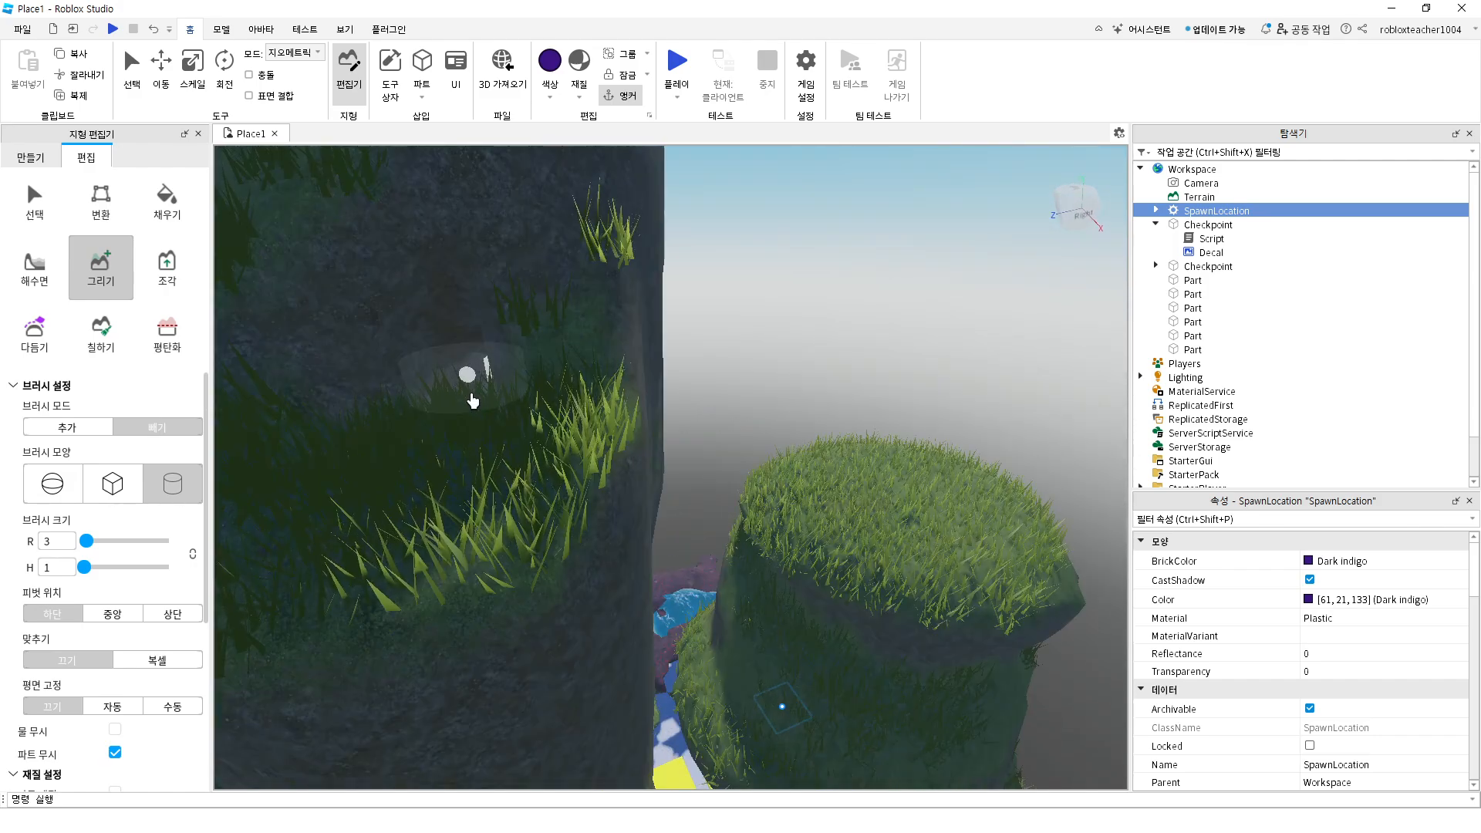
pyautogui.moveTo(489, 406)
pyautogui.mouseDown()
pyautogui.moveTo(466, 390)
pyautogui.moveTo(419, 403)
pyautogui.mouseUp()
# Examine the carved hole from the pillar's front side and the whole terrain from farther away
pyautogui.moveTo(460, 440); pyautogui.dragTo(579, 456, button='middle')
pyautogui.moveTo(657, 531); pyautogui.dragTo(684, 559, button='right')
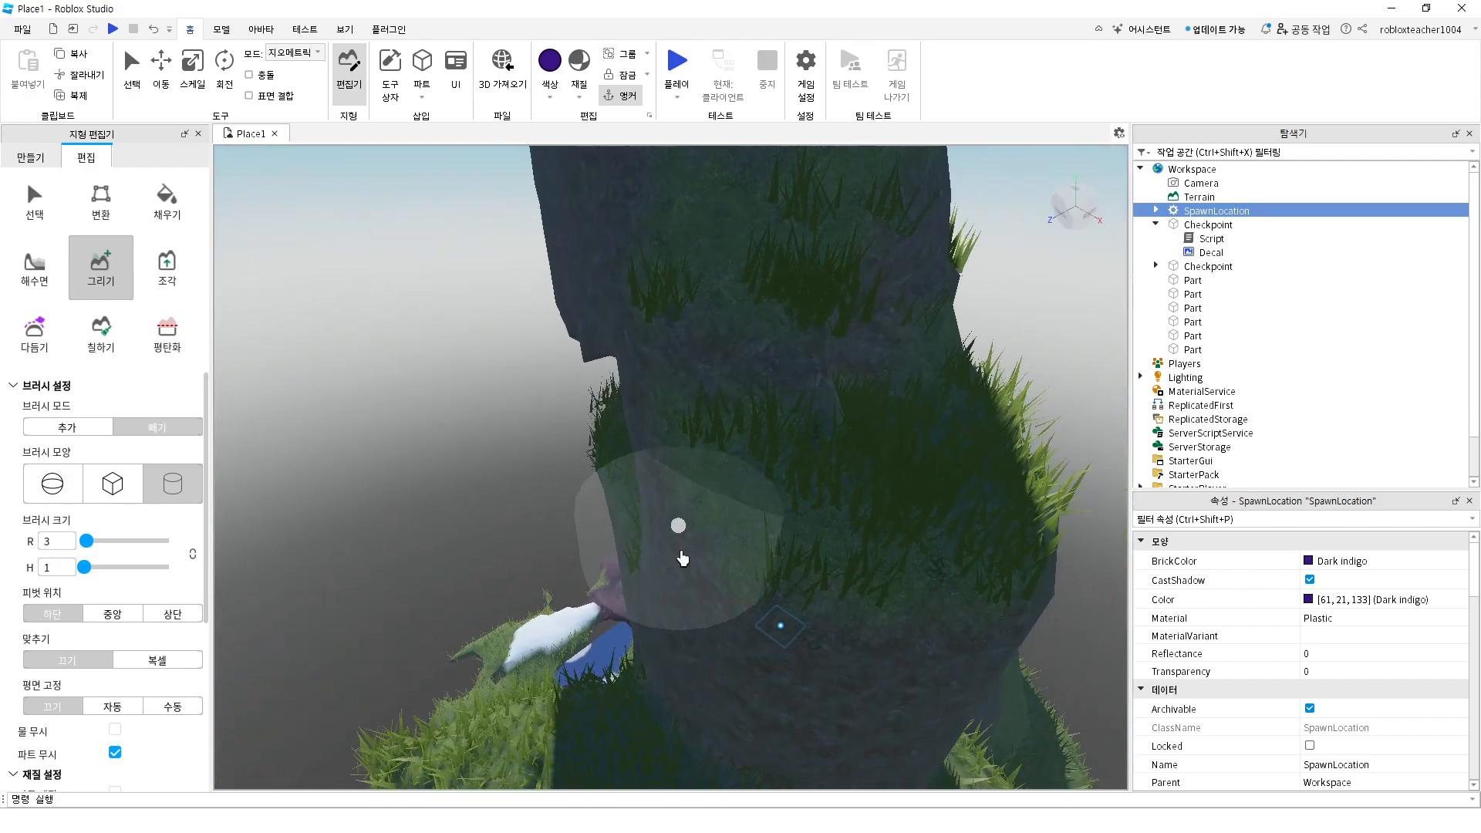
pyautogui.moveTo(657, 530); pyautogui.dragTo(795, 533, button='middle')
pyautogui.moveTo(795, 532); pyautogui.dragTo(841, 565, button='right')
pyautogui.moveTo(460, 530); pyautogui.dragTo(618, 509, button='middle')
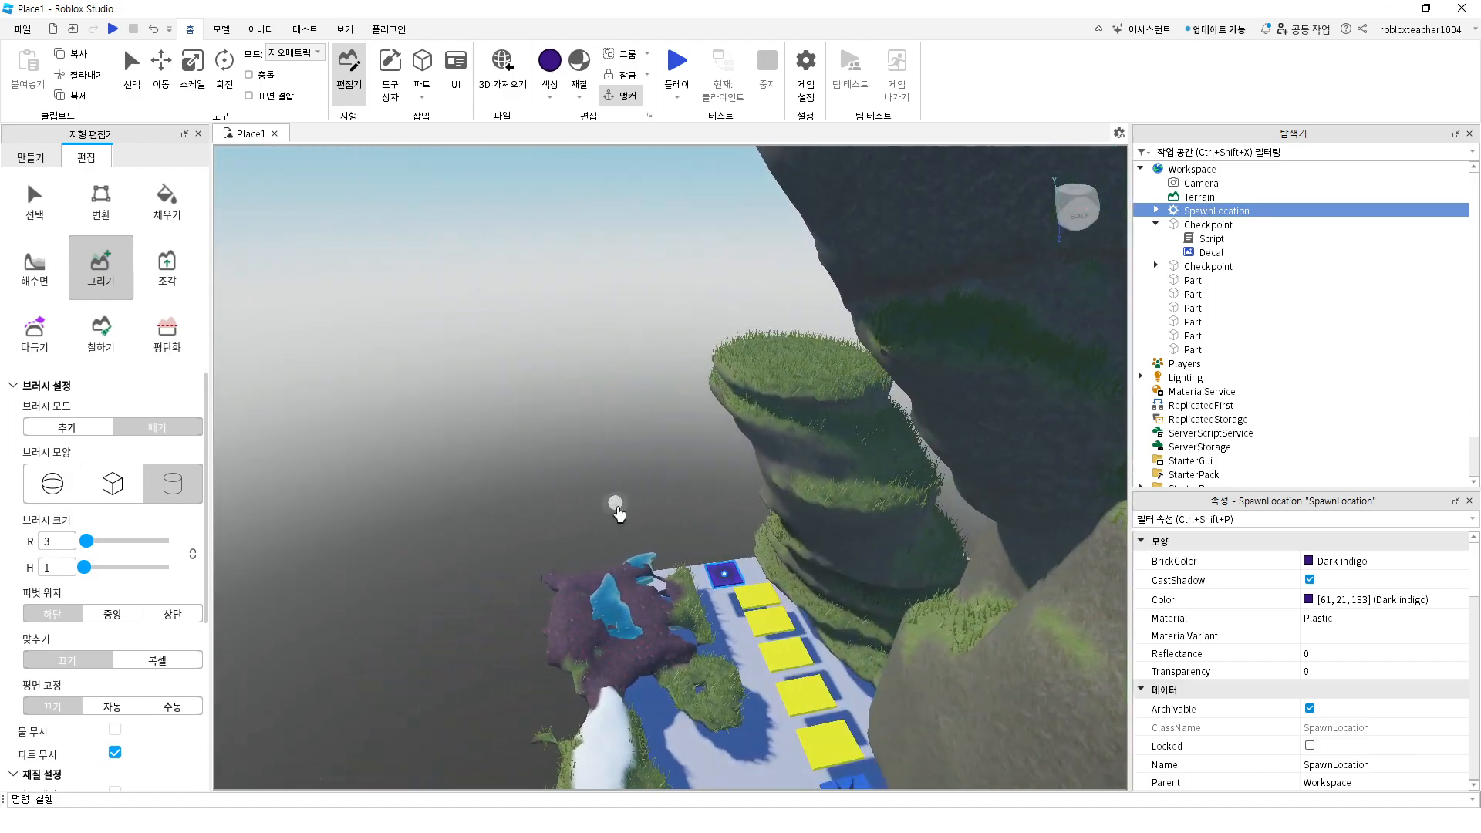
pyautogui.moveTo(830, 507); pyautogui.dragTo(843, 517, button='right')
pyautogui.moveTo(611, 482); pyautogui.dragTo(761, 391, button='middle')
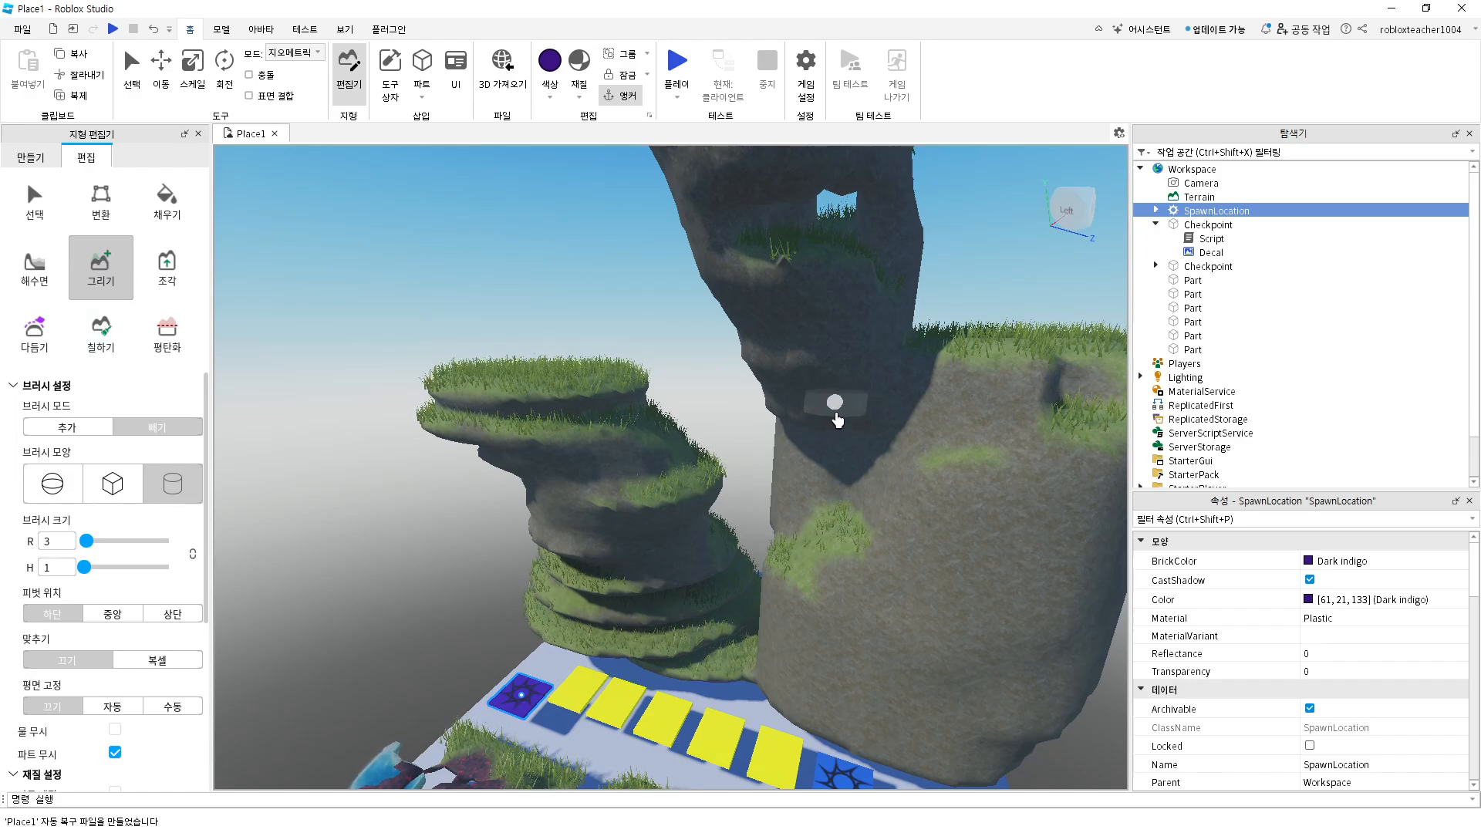
pyautogui.scroll(-5, 685, 512)
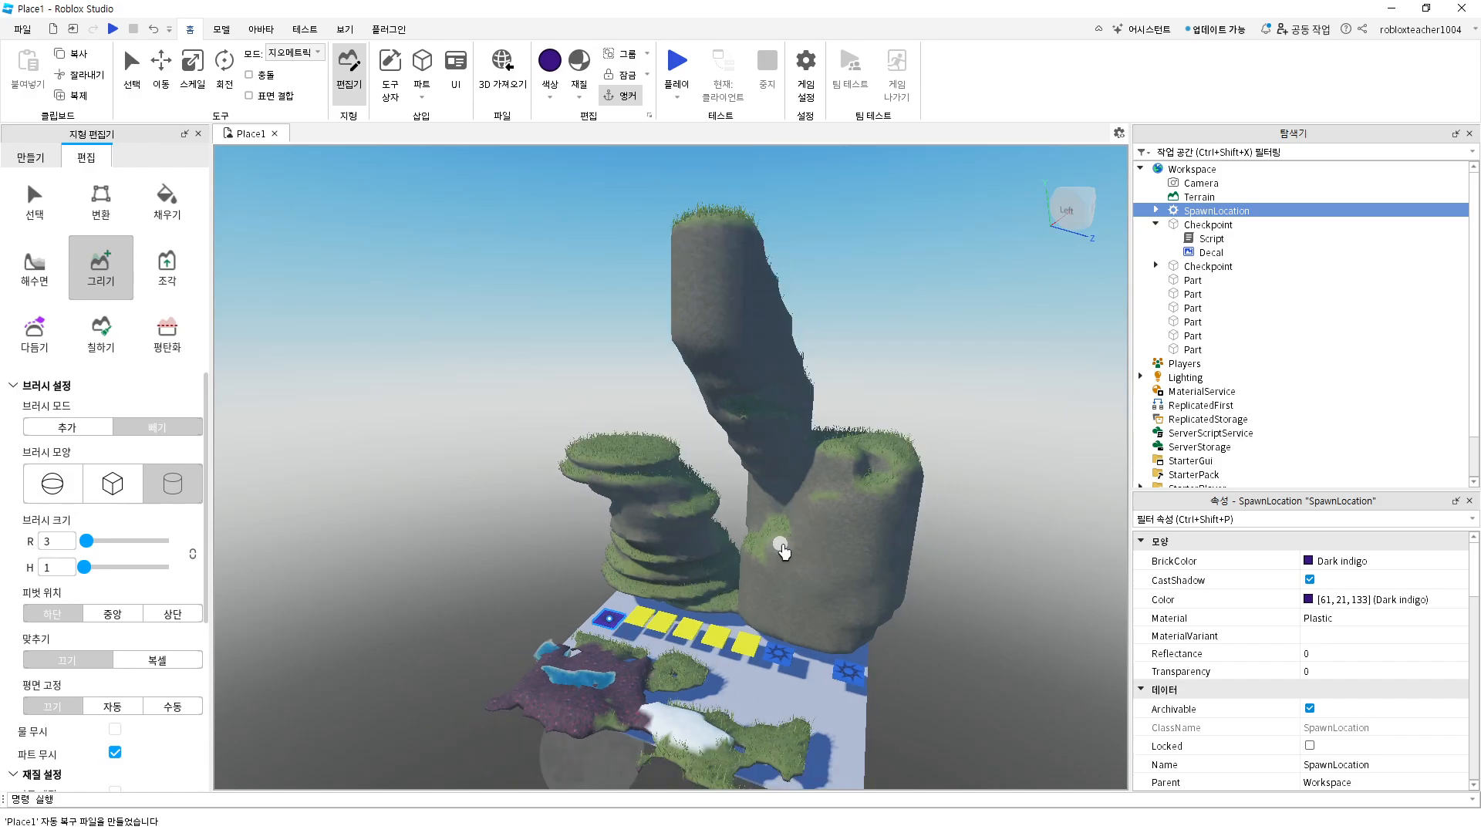
pyautogui.scroll(-2, 783, 551)
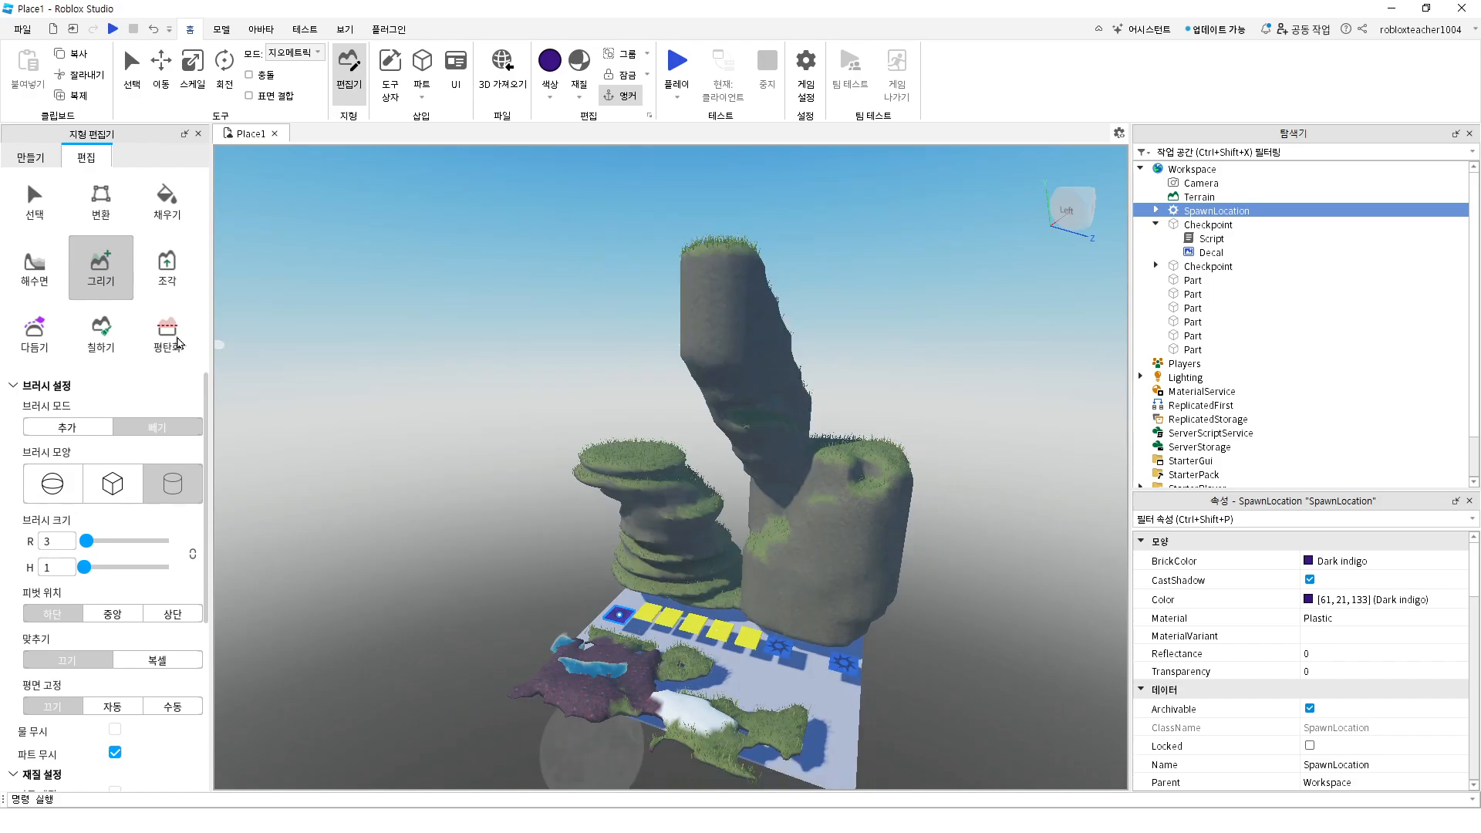
# Clear all terrain from the place, leaving the baseplate and obby parts
pyautogui.click(31, 158)
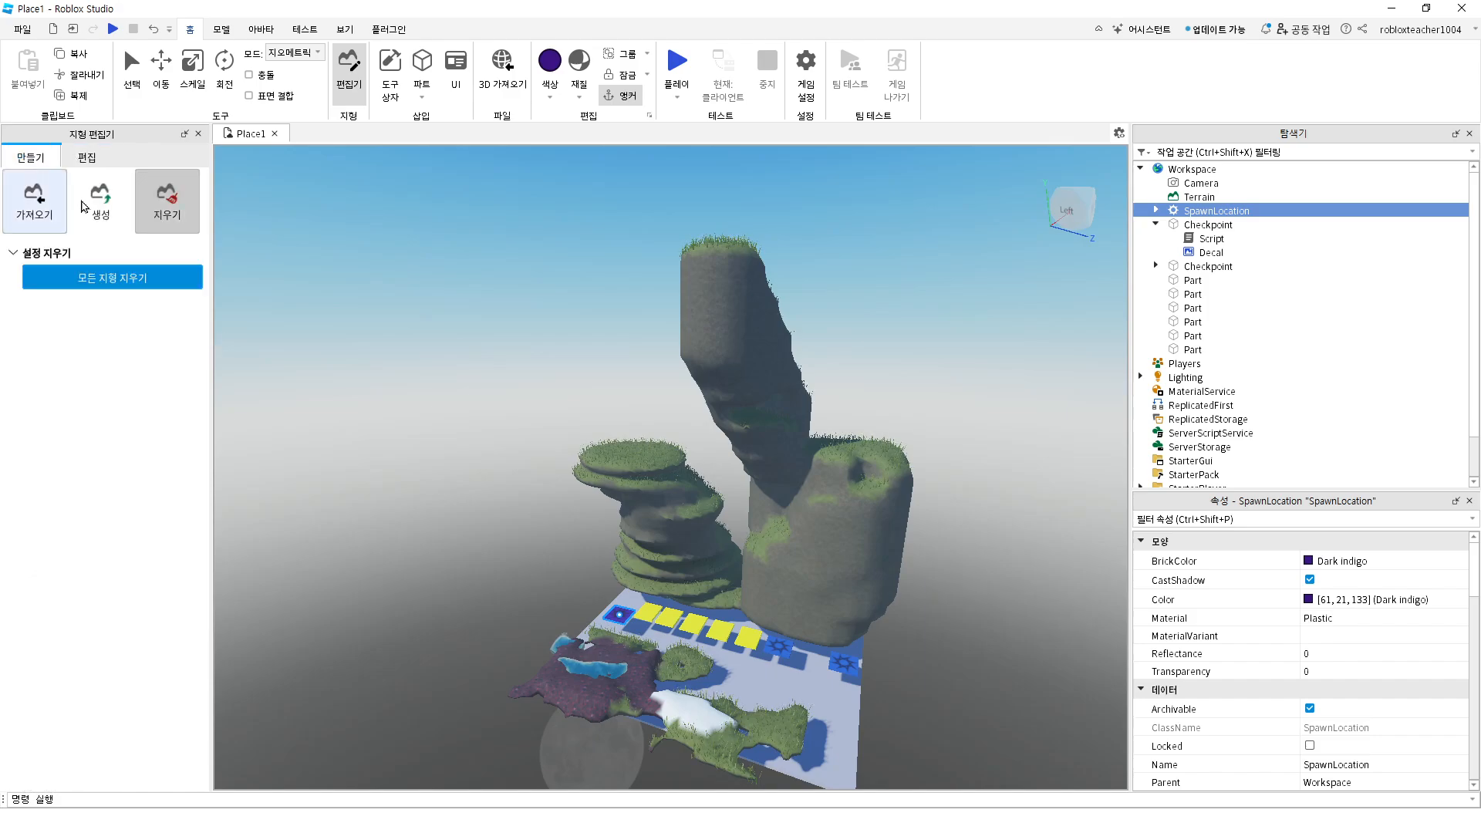
pyautogui.click(116, 278)
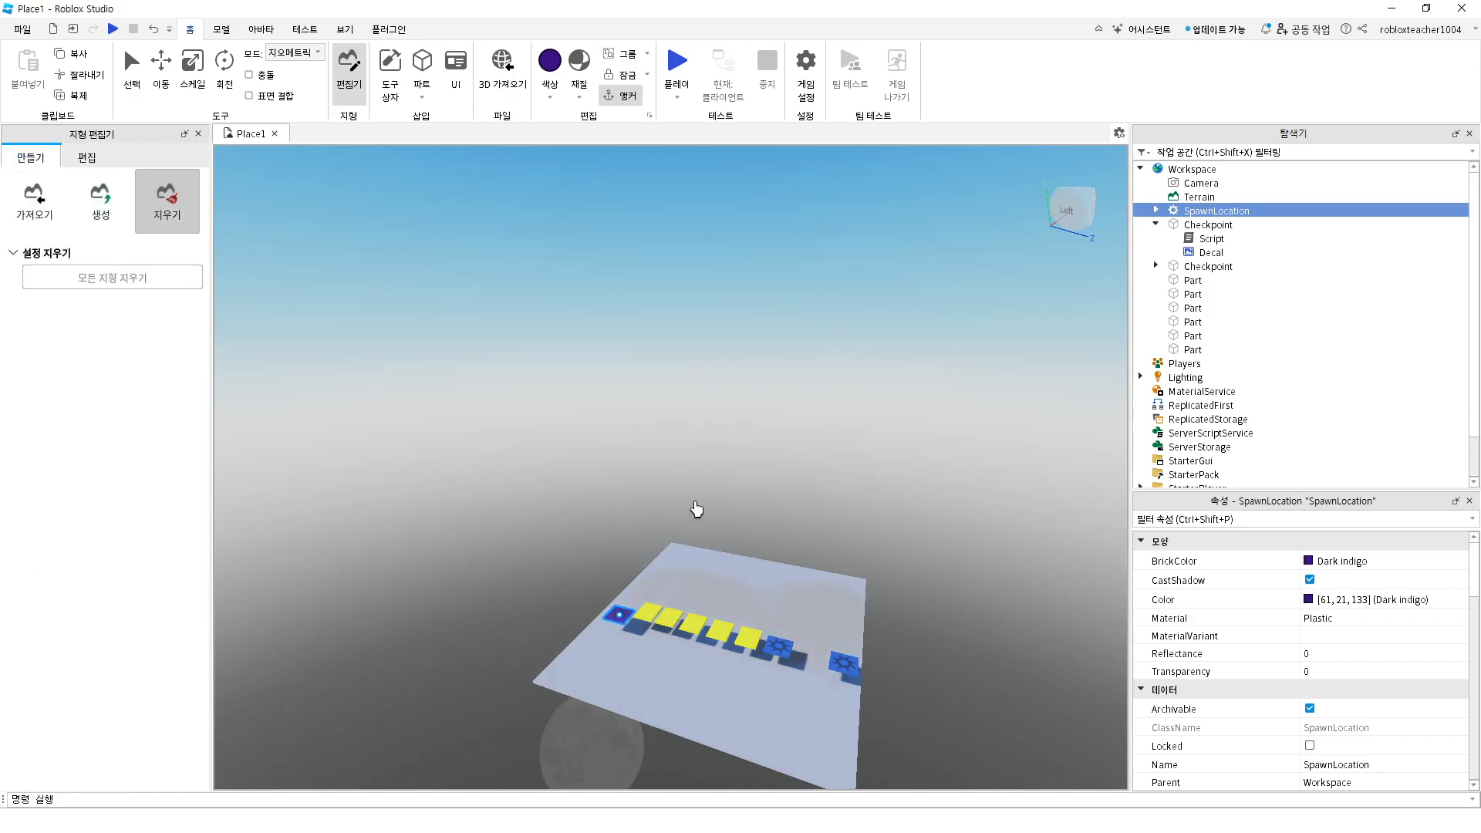
pyautogui.scroll(5, 760, 601)
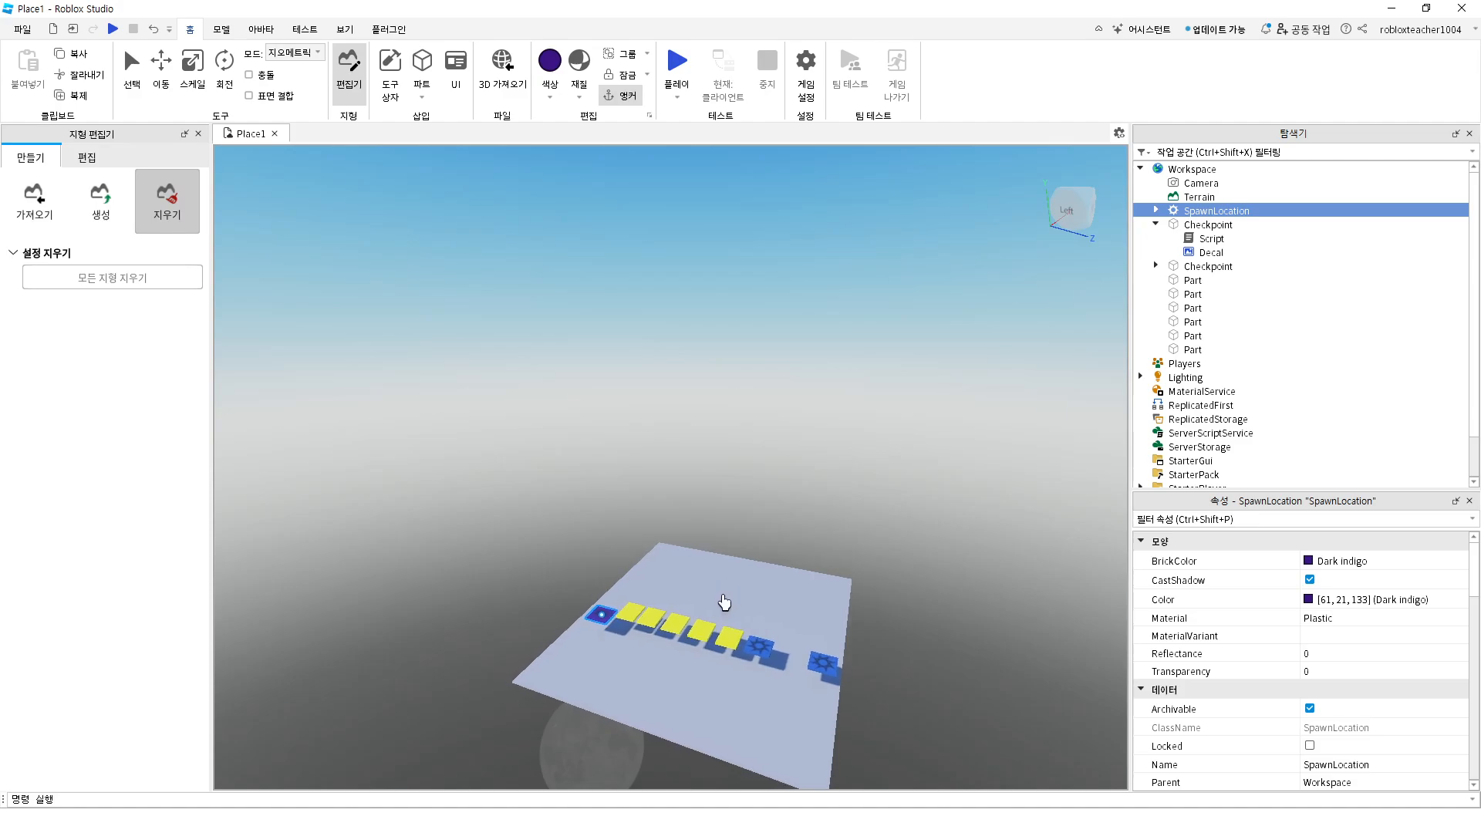
pyautogui.scroll(2, 687, 599)
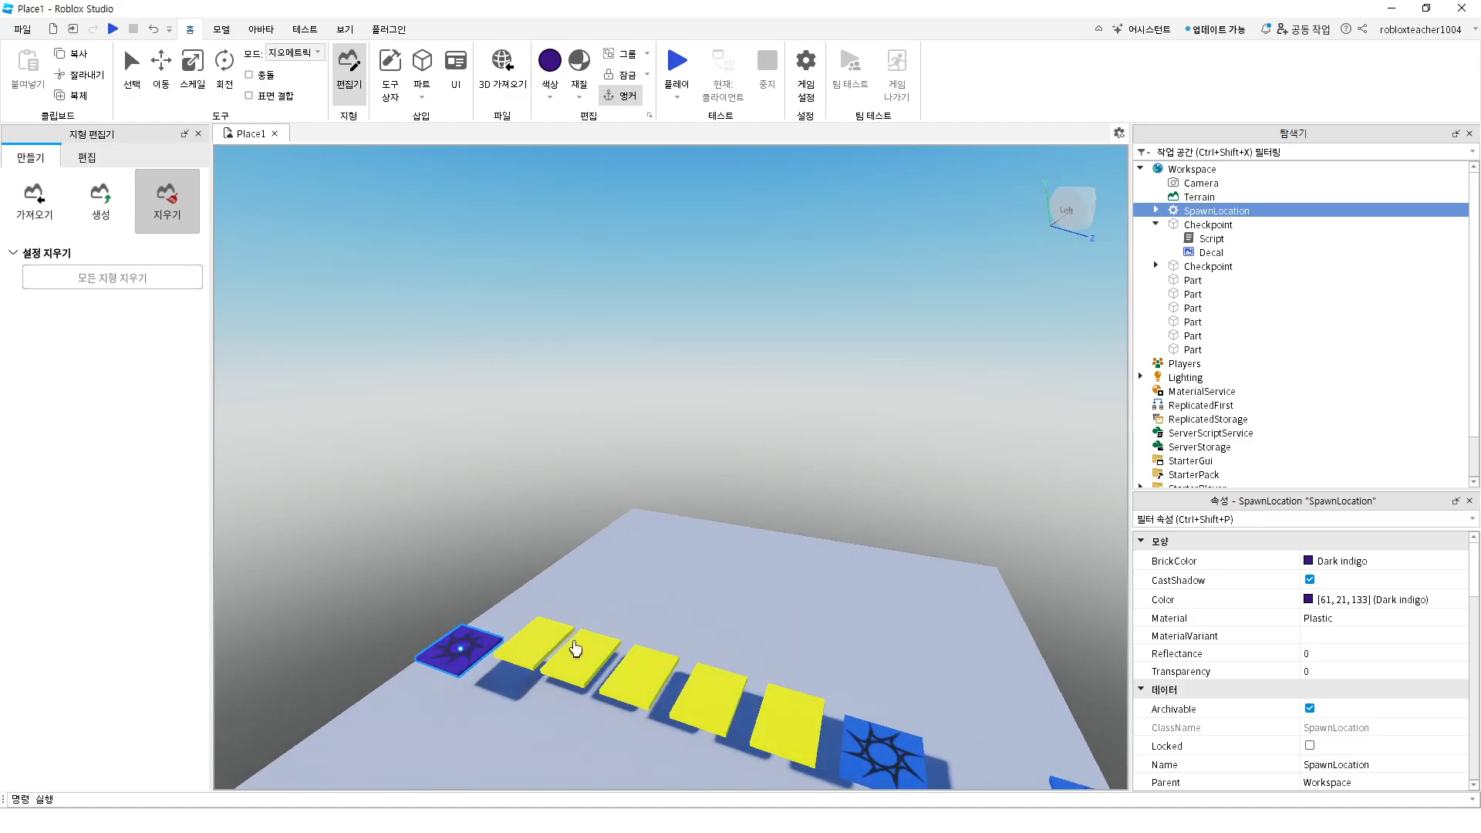
pyautogui.moveTo(576, 650); pyautogui.dragTo(592, 537, button='middle')
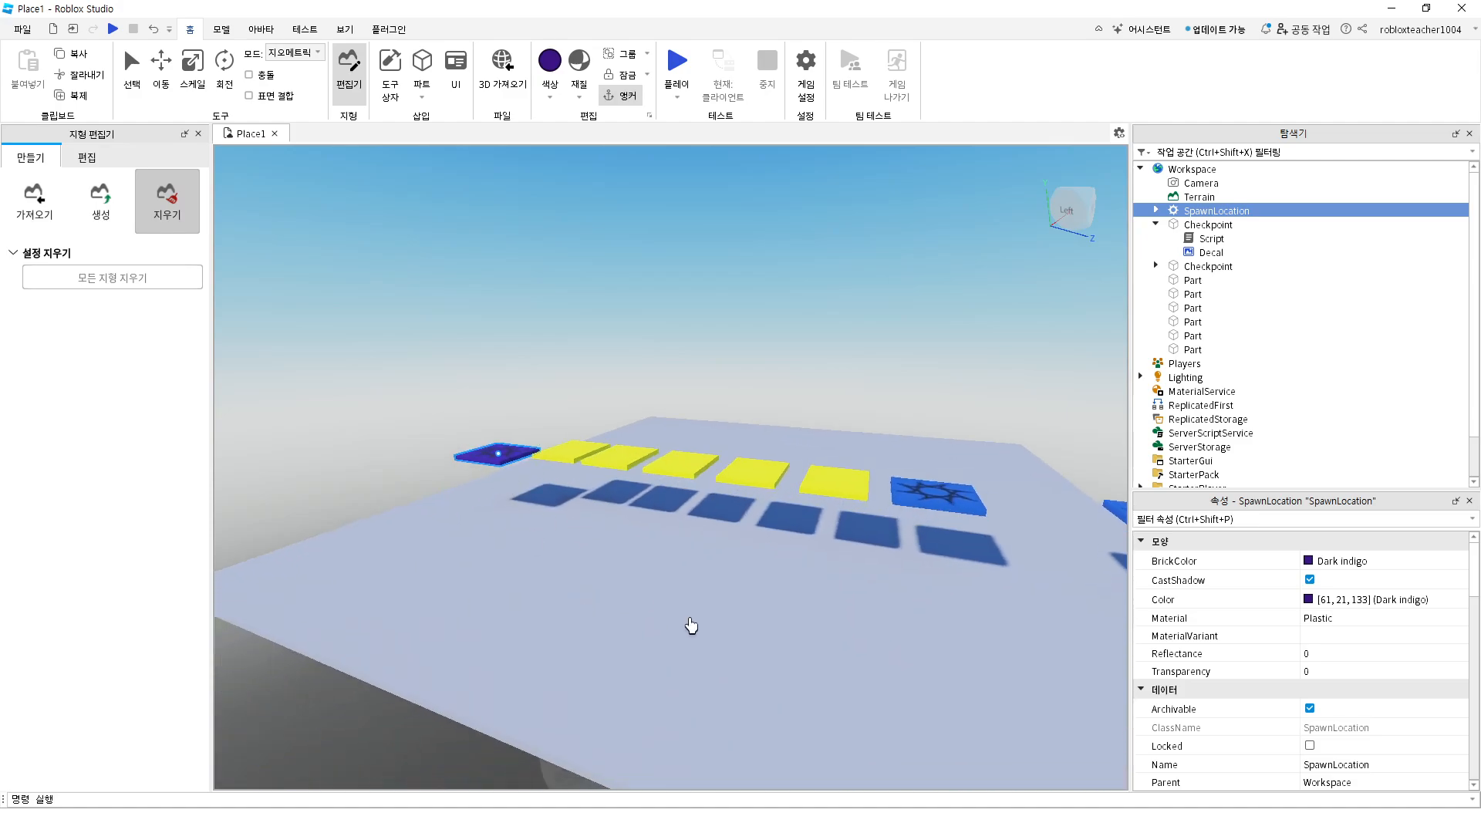
pyautogui.moveTo(691, 626); pyautogui.dragTo(693, 554, button='middle')
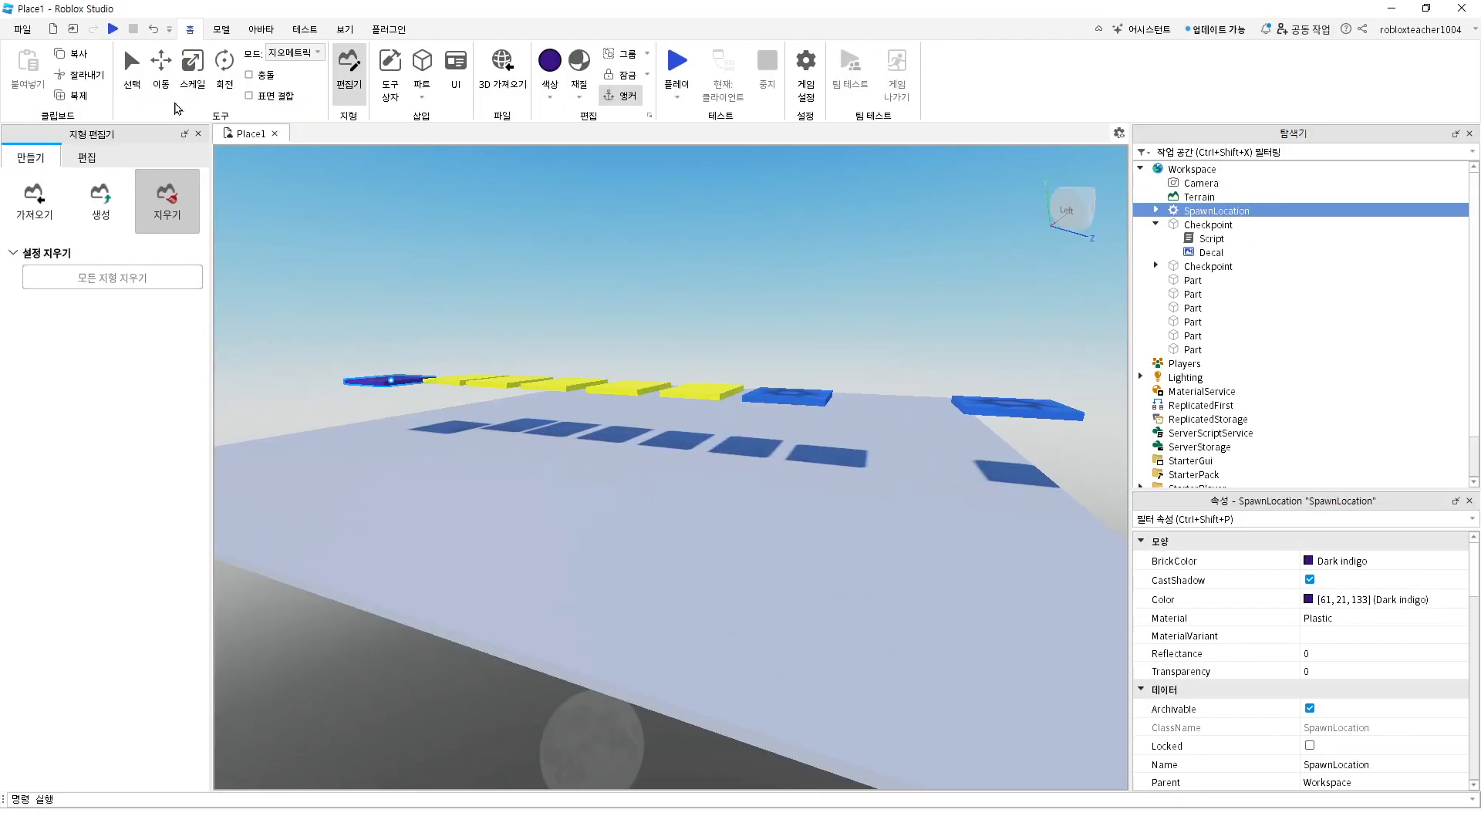
pyautogui.click(159, 80)
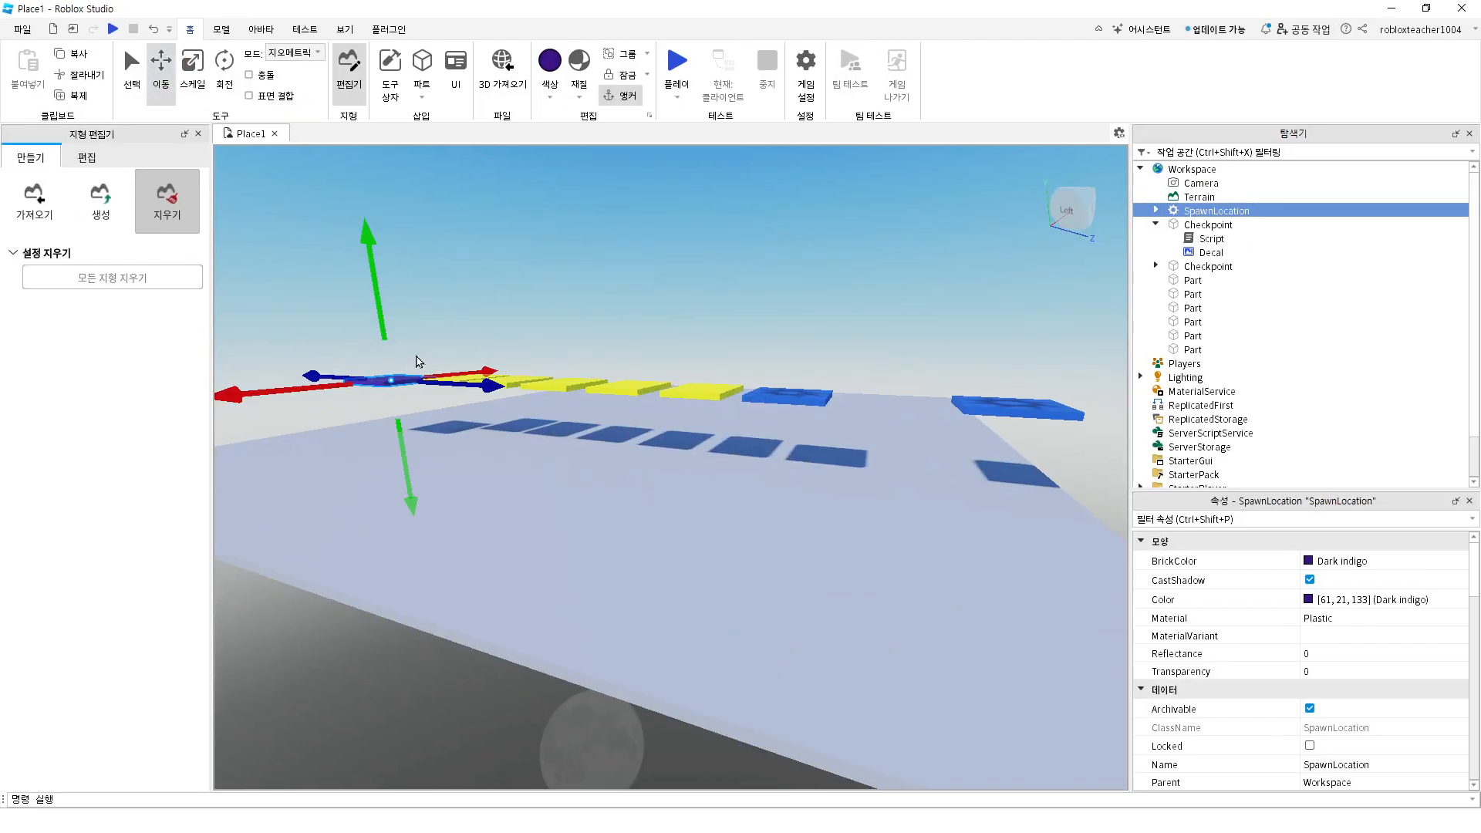
pyautogui.click(128, 78)
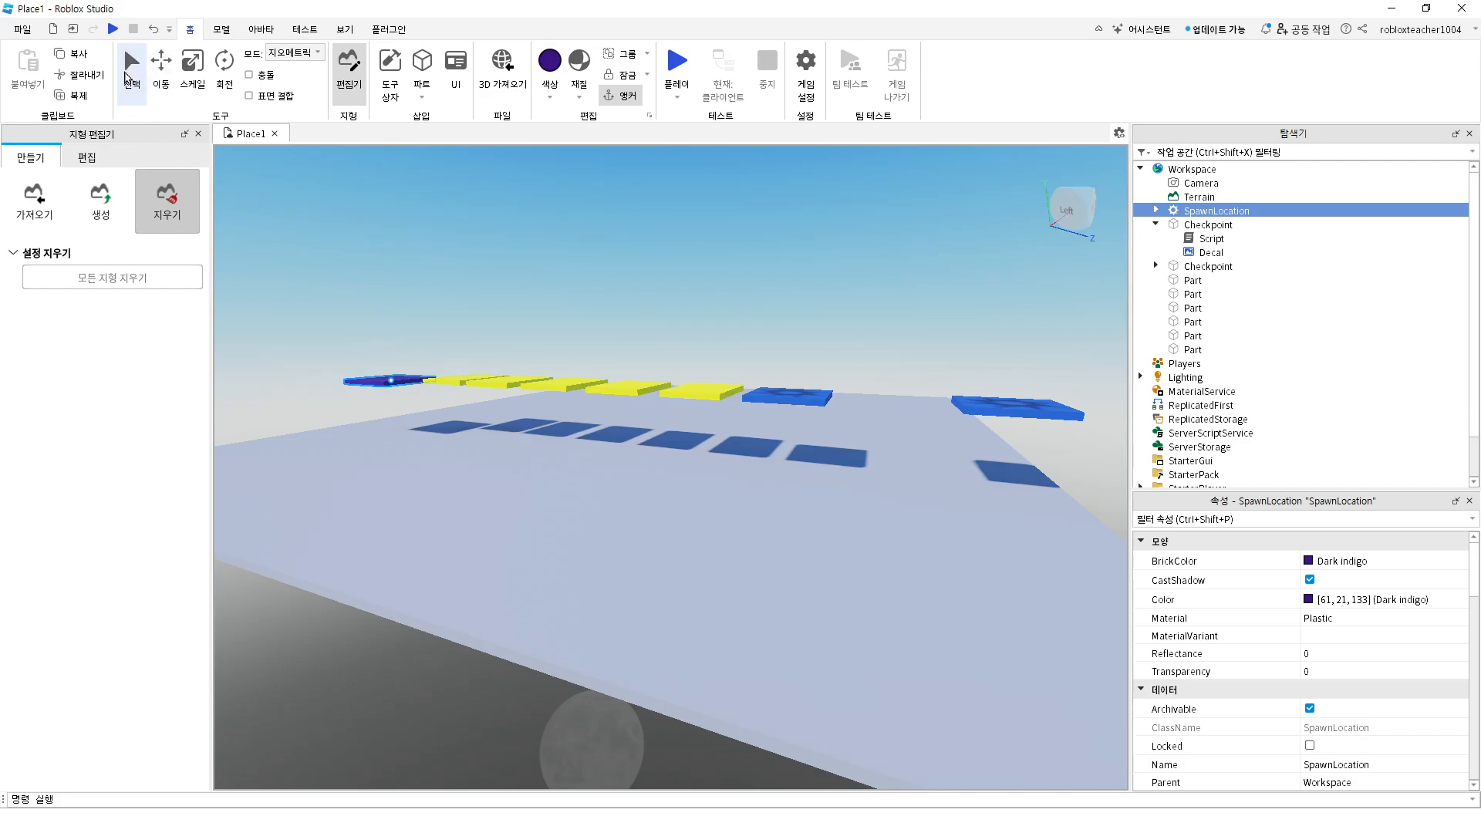
pyautogui.click(464, 374)
pyautogui.click(509, 382)
pyautogui.click(568, 385)
pyautogui.click(631, 389)
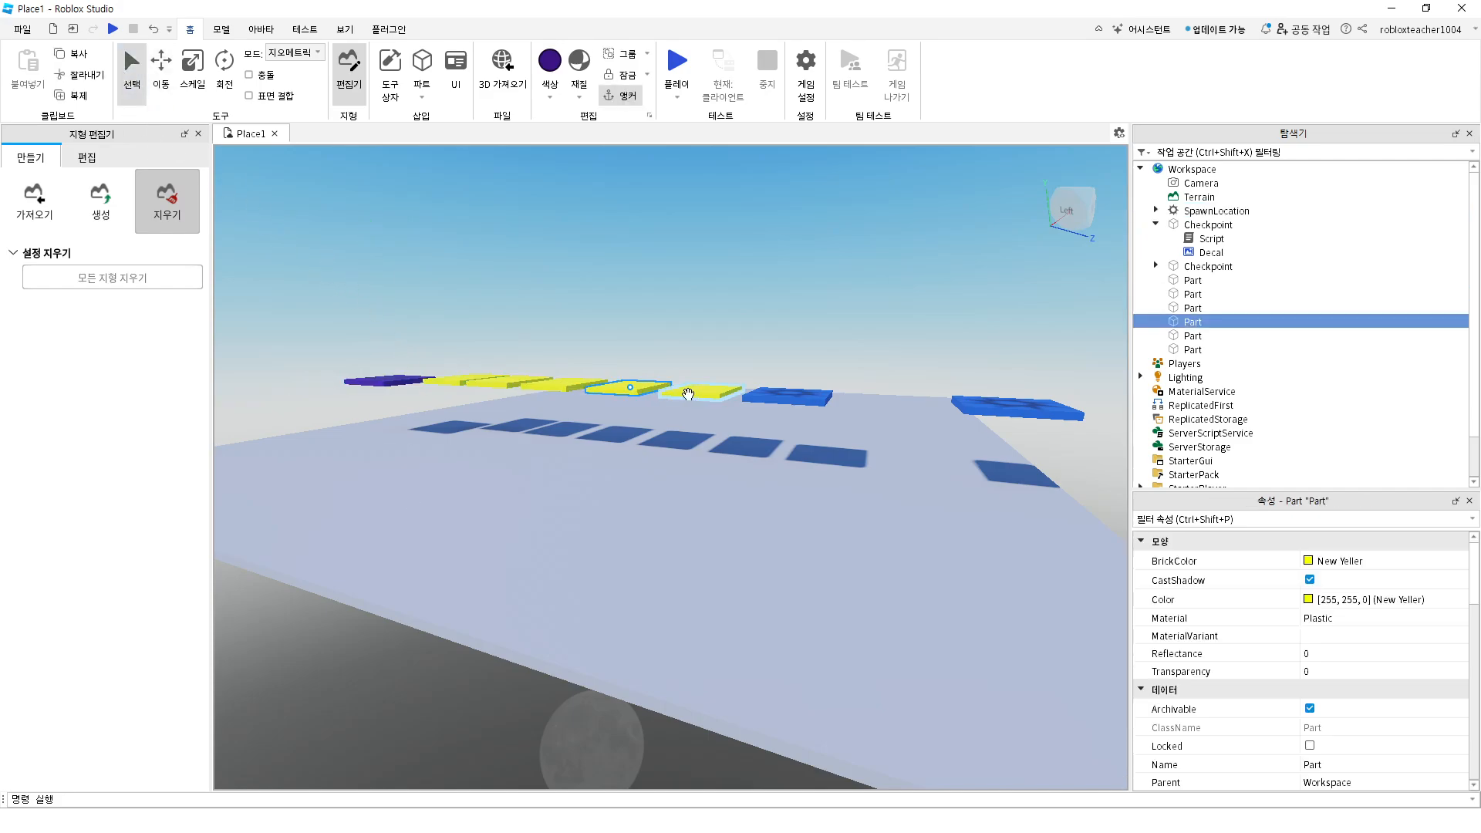
pyautogui.click(689, 394)
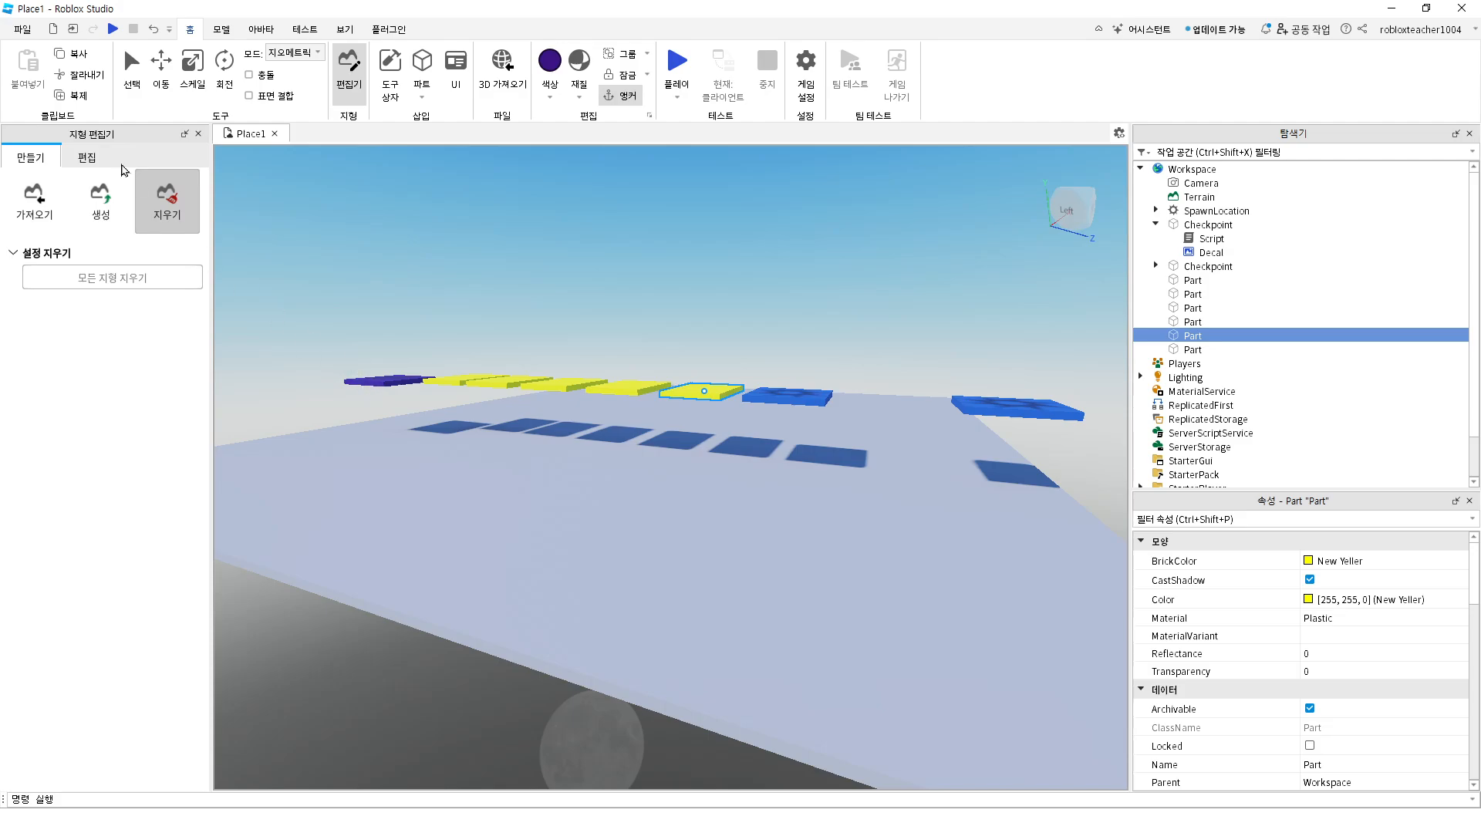
# Select all the obby parts together with the baseplate and move them down about 20 studs
pyautogui.click(131, 70)
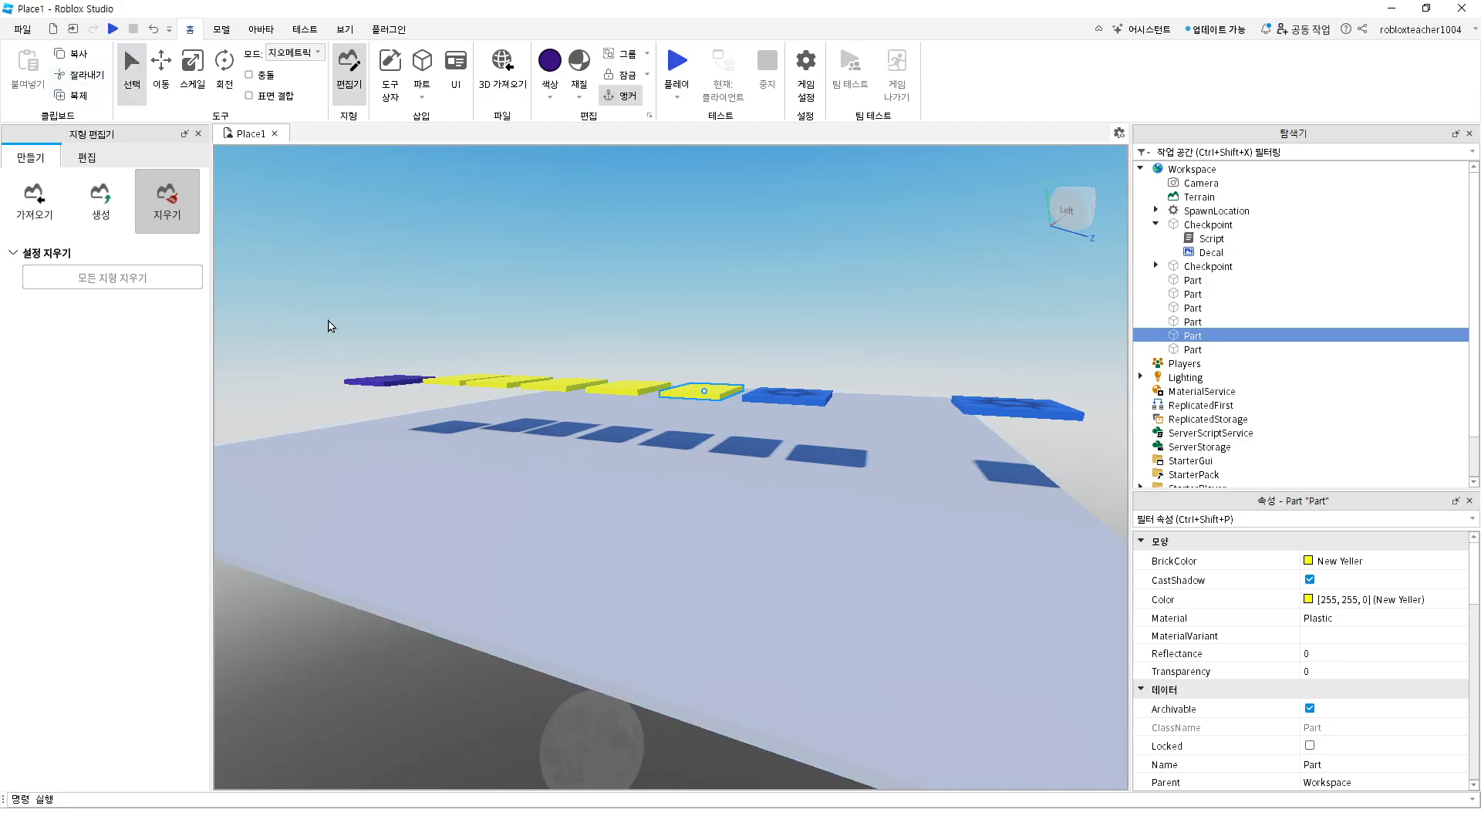
pyautogui.moveTo(308, 343); pyautogui.dragTo(1026, 409)
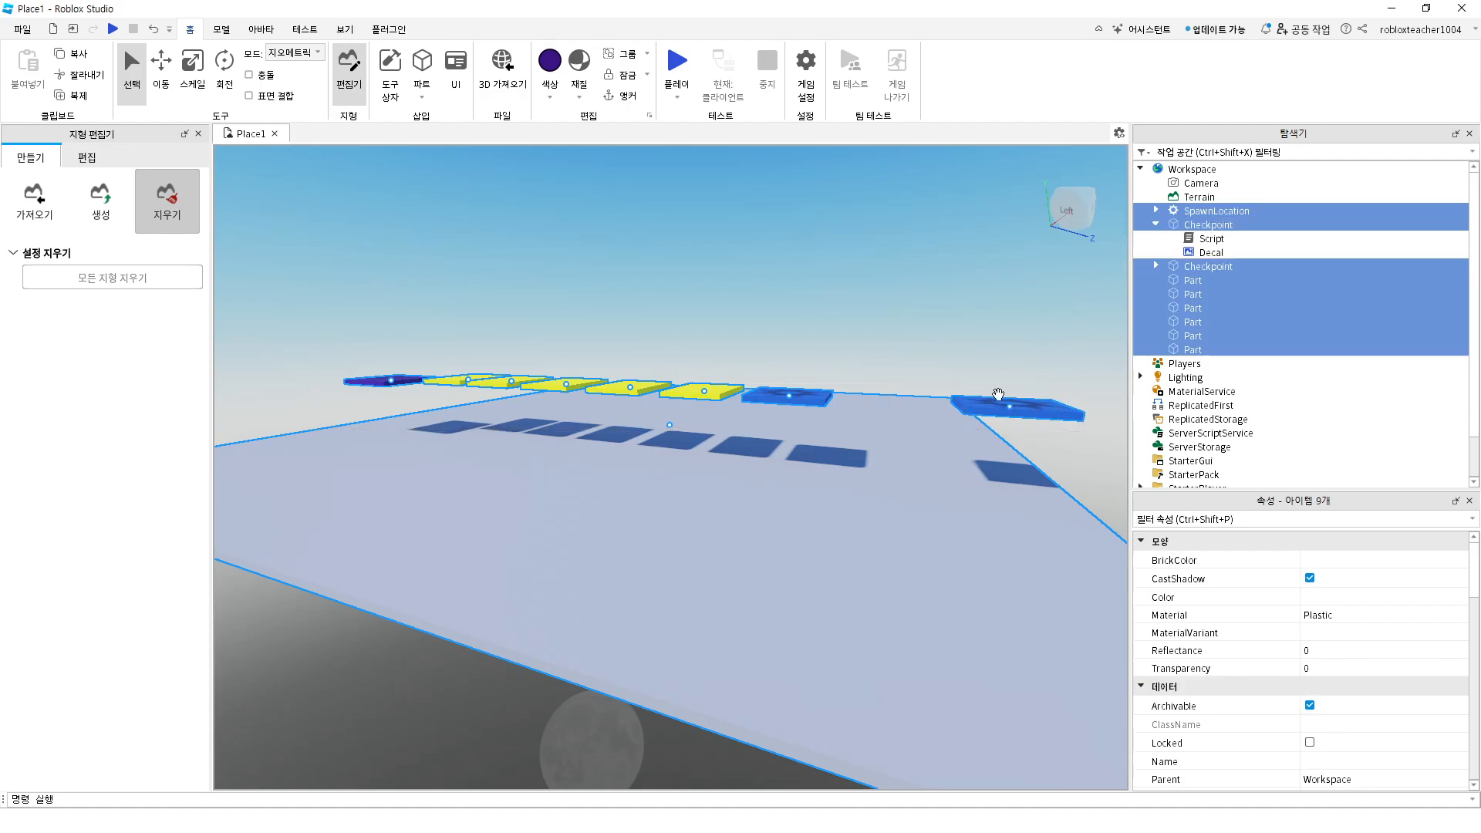
pyautogui.click(158, 77)
pyautogui.moveTo(663, 261); pyautogui.dragTo(789, 417)
pyautogui.moveTo(789, 418); pyautogui.dragTo(777, 444, button='middle')
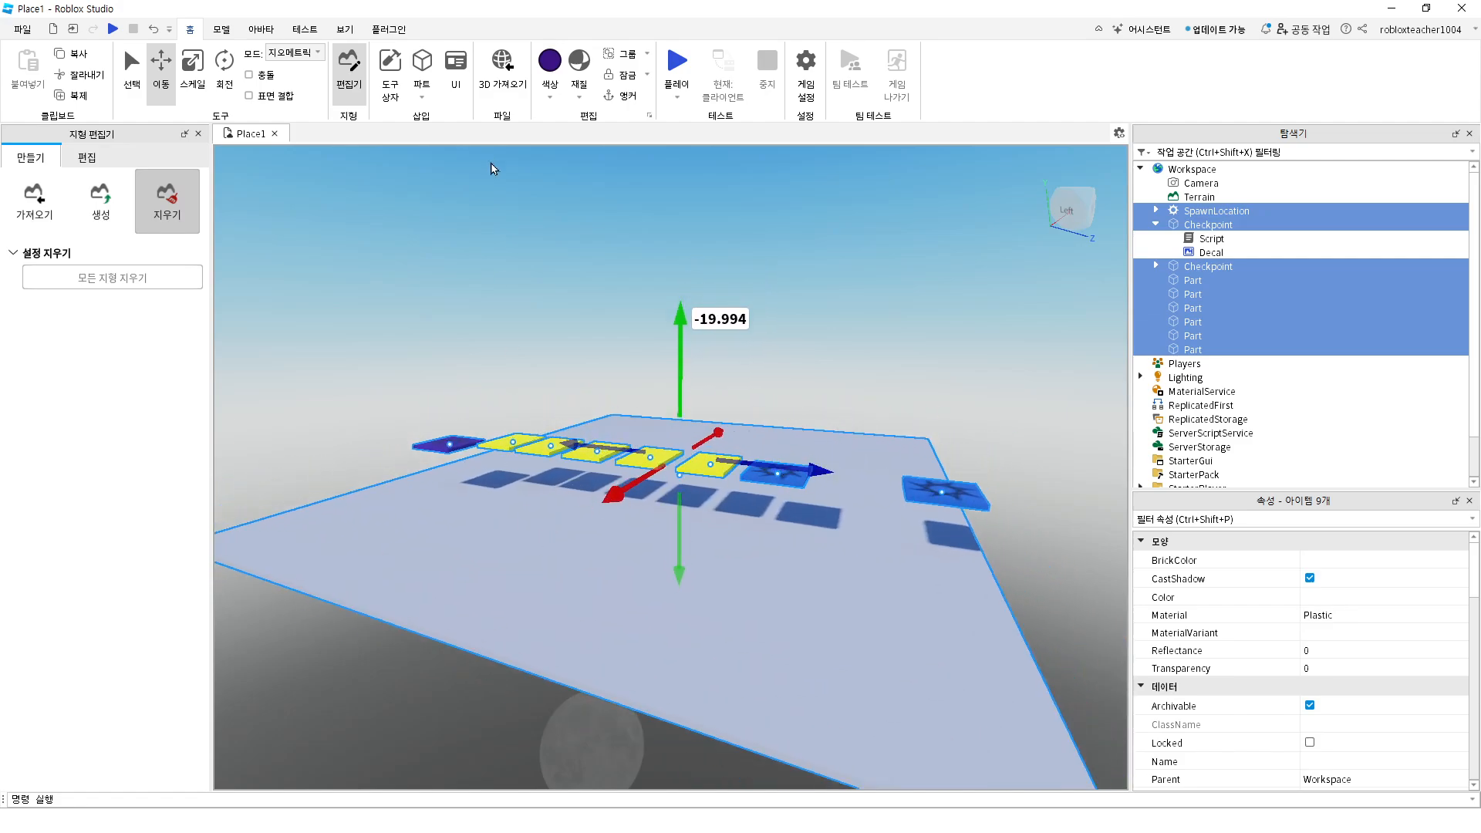
# Exclude the baseplate from the selection and lower the obby parts close to the baseplate's surface
pyautogui.keyDown('ctrl'); pyautogui.click(462, 530); pyautogui.keyUp('ctrl')
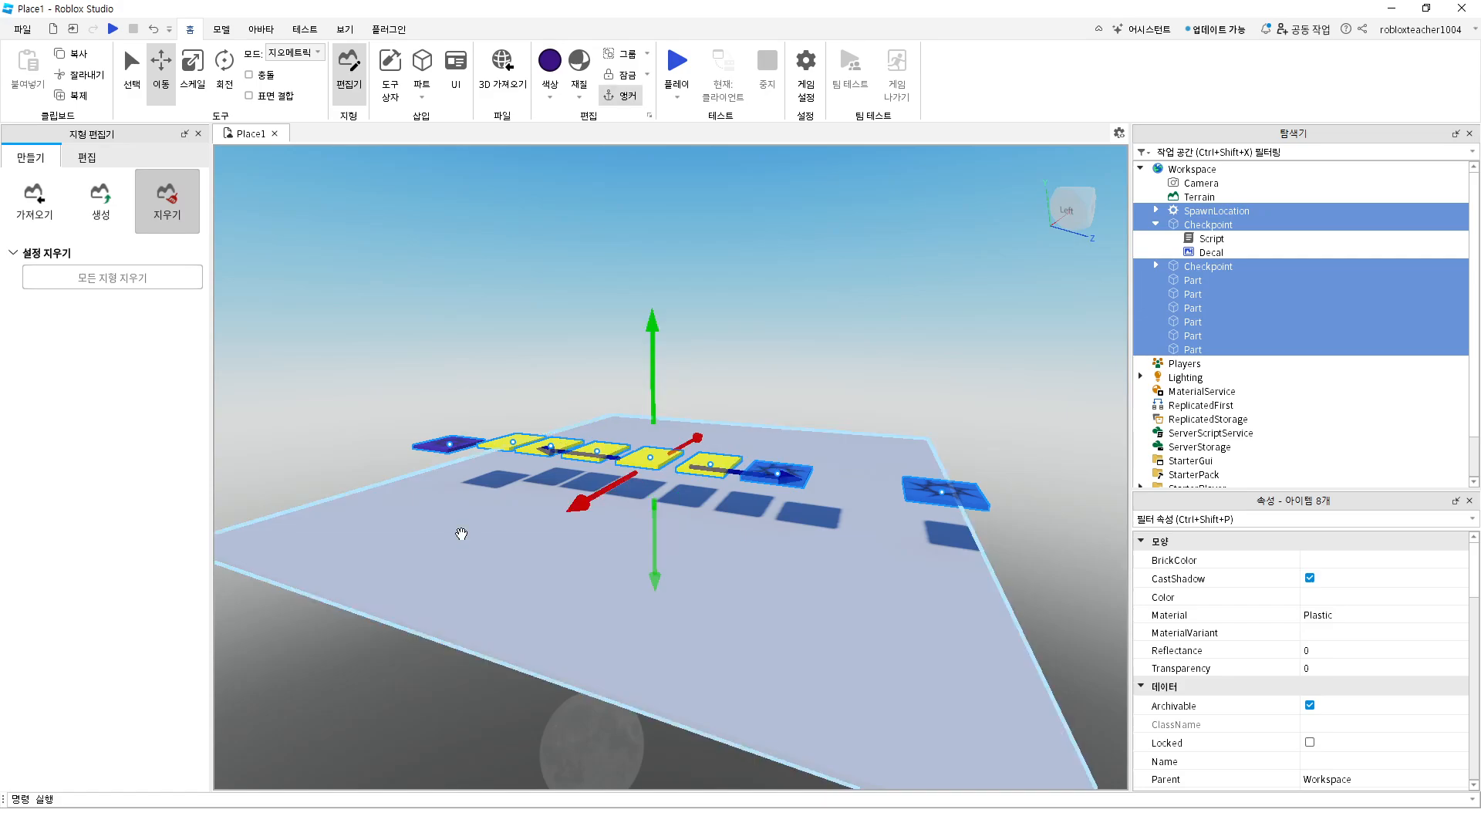
pyautogui.moveTo(652, 321); pyautogui.dragTo(657, 371)
pyautogui.click(455, 390)
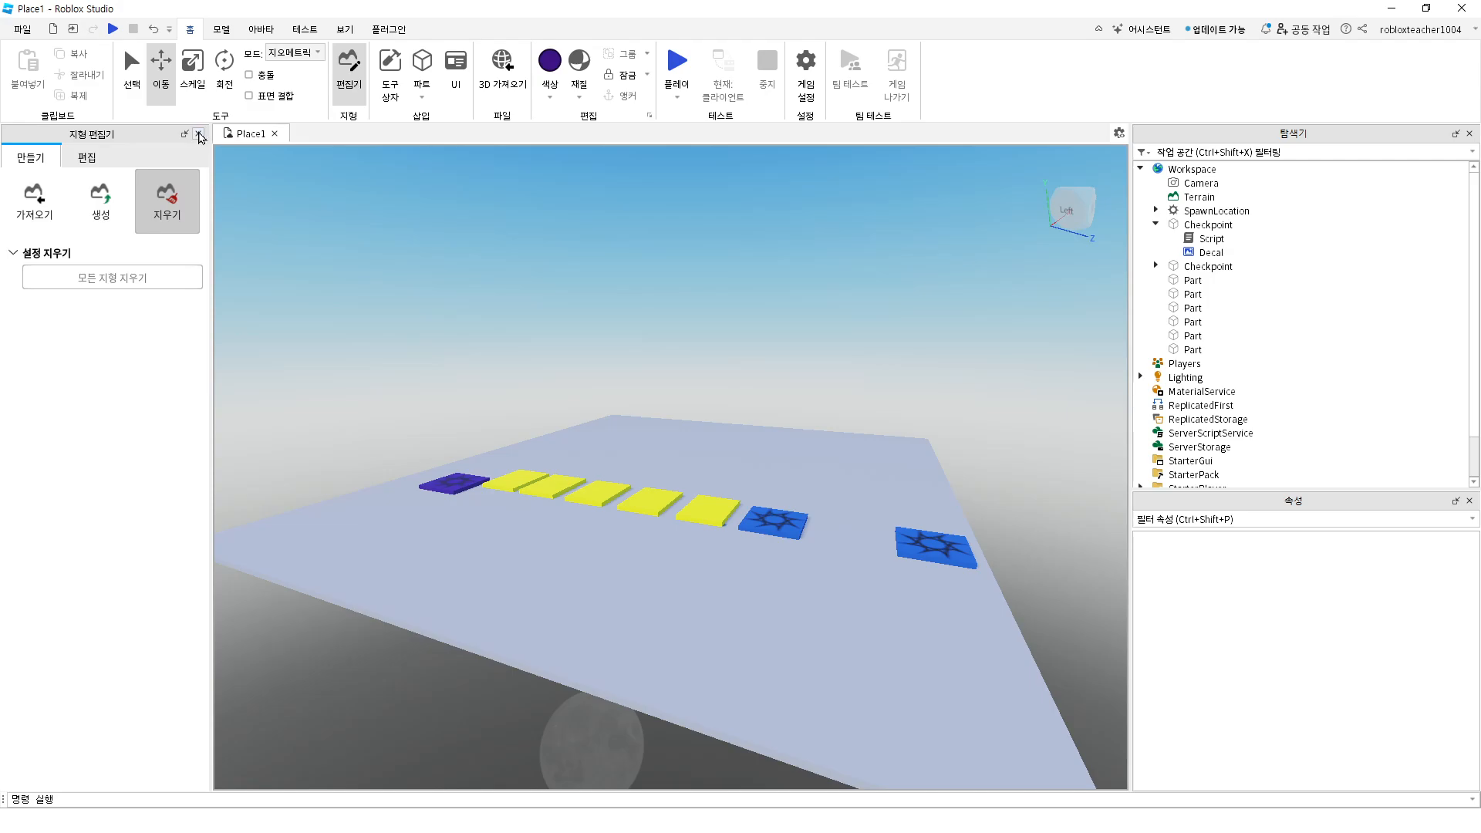
# Clear the Toolbox's recent searches and search its models for bt05
pyautogui.click(199, 135)
pyautogui.click(386, 67)
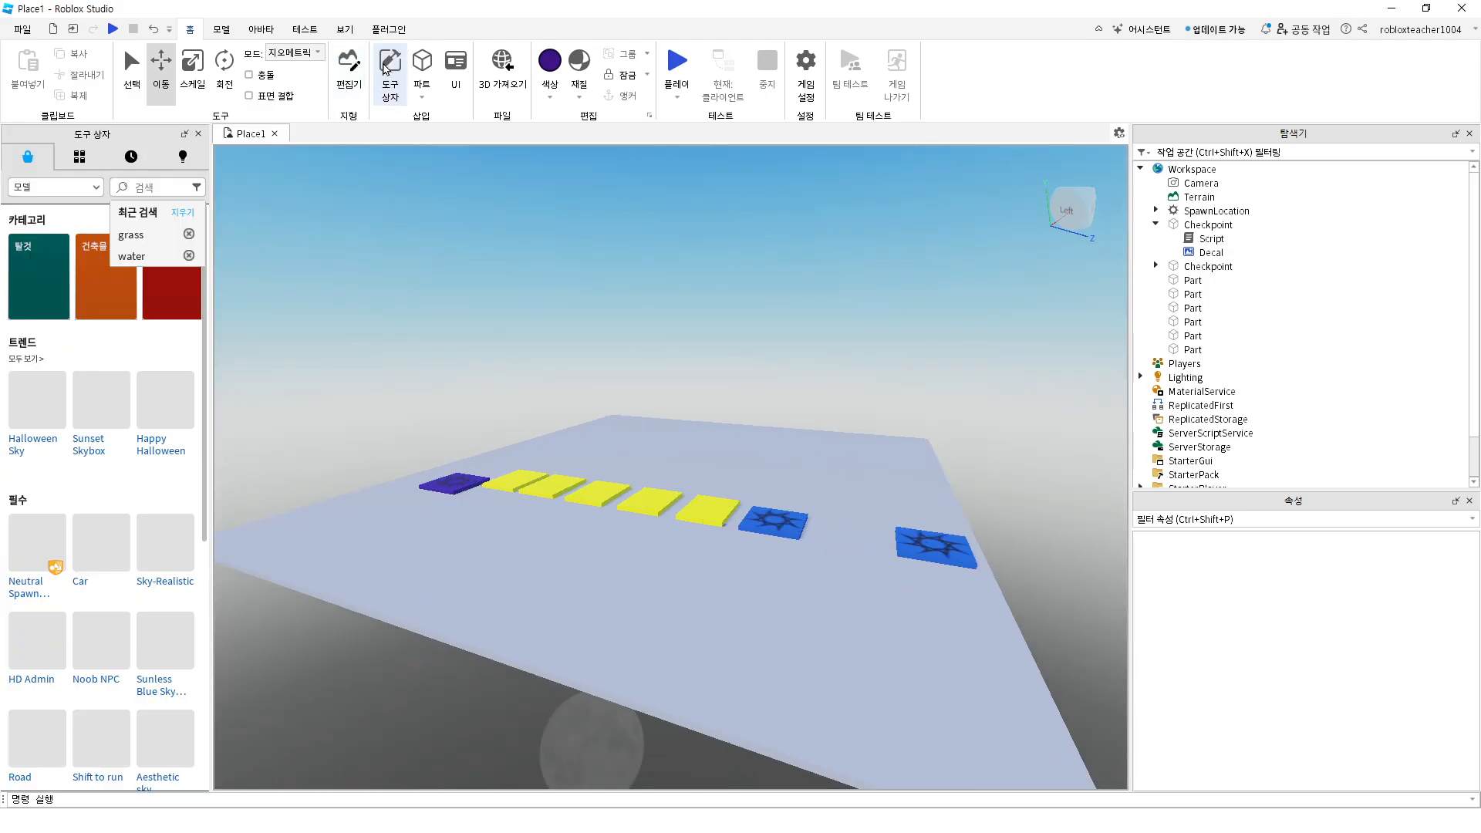
pyautogui.click(182, 213)
pyautogui.click(149, 188)
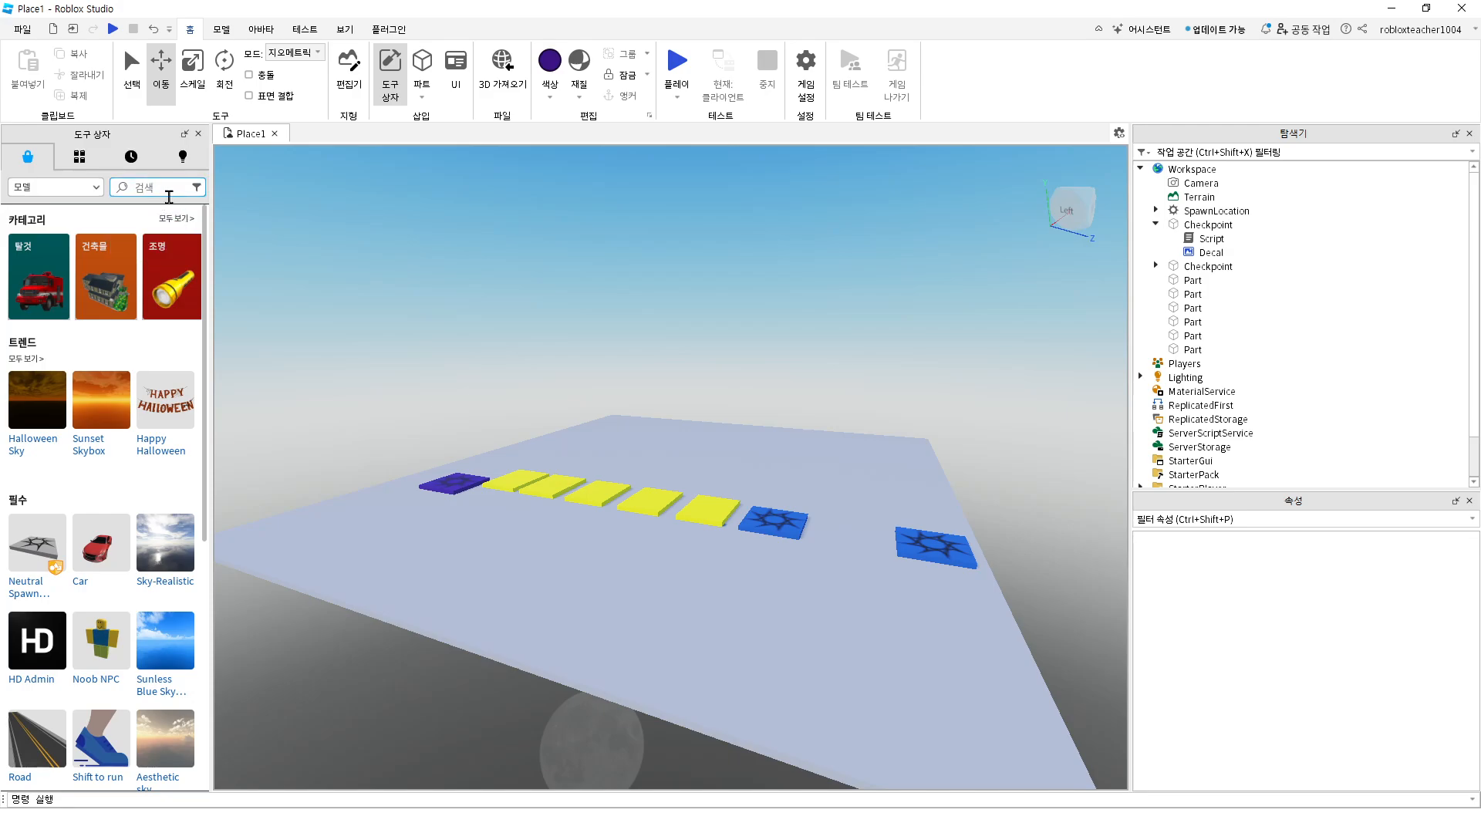
pyautogui.write('bt')
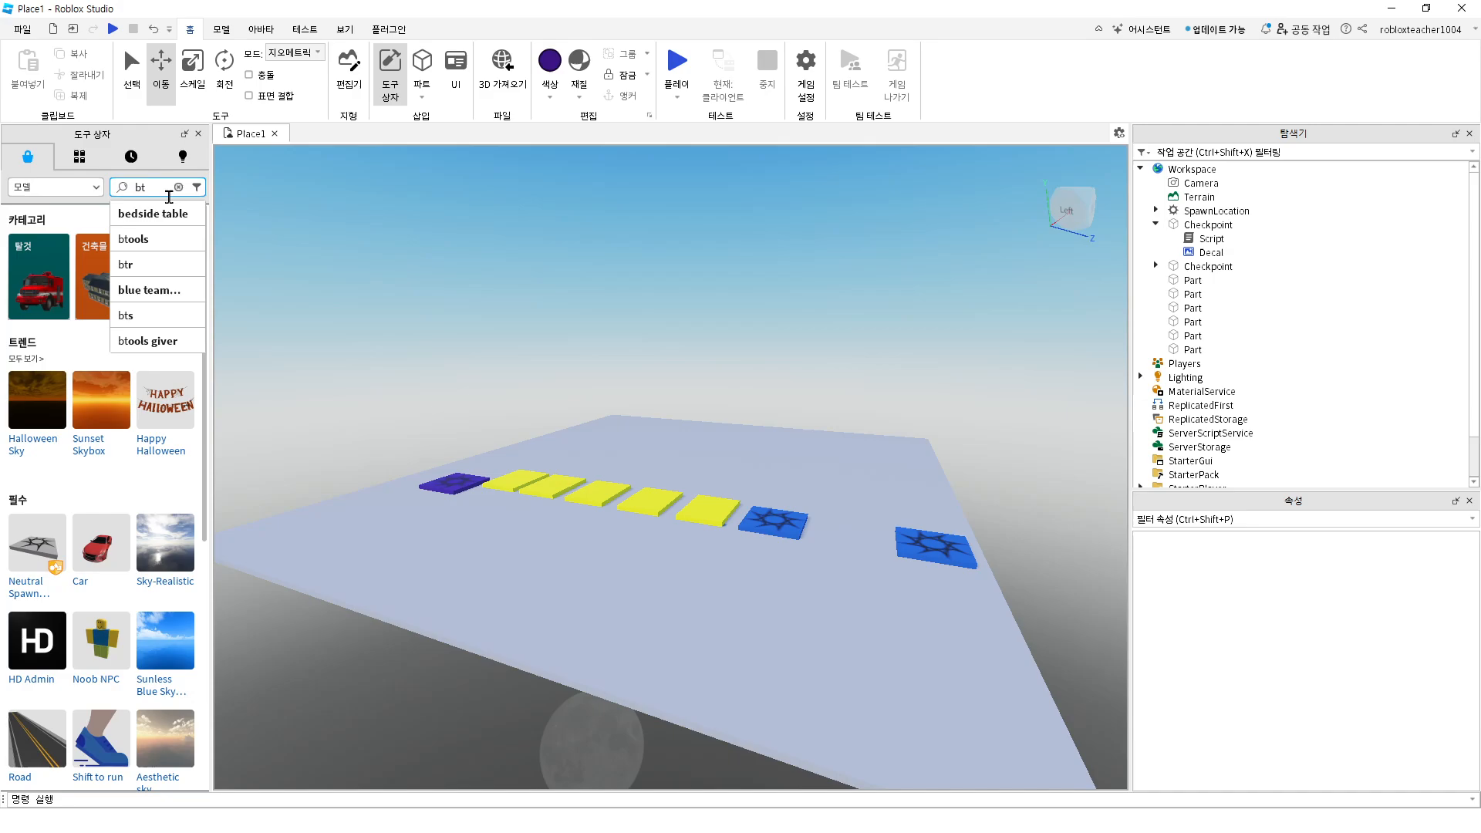
pyautogui.write('05')
pyautogui.press('Return')
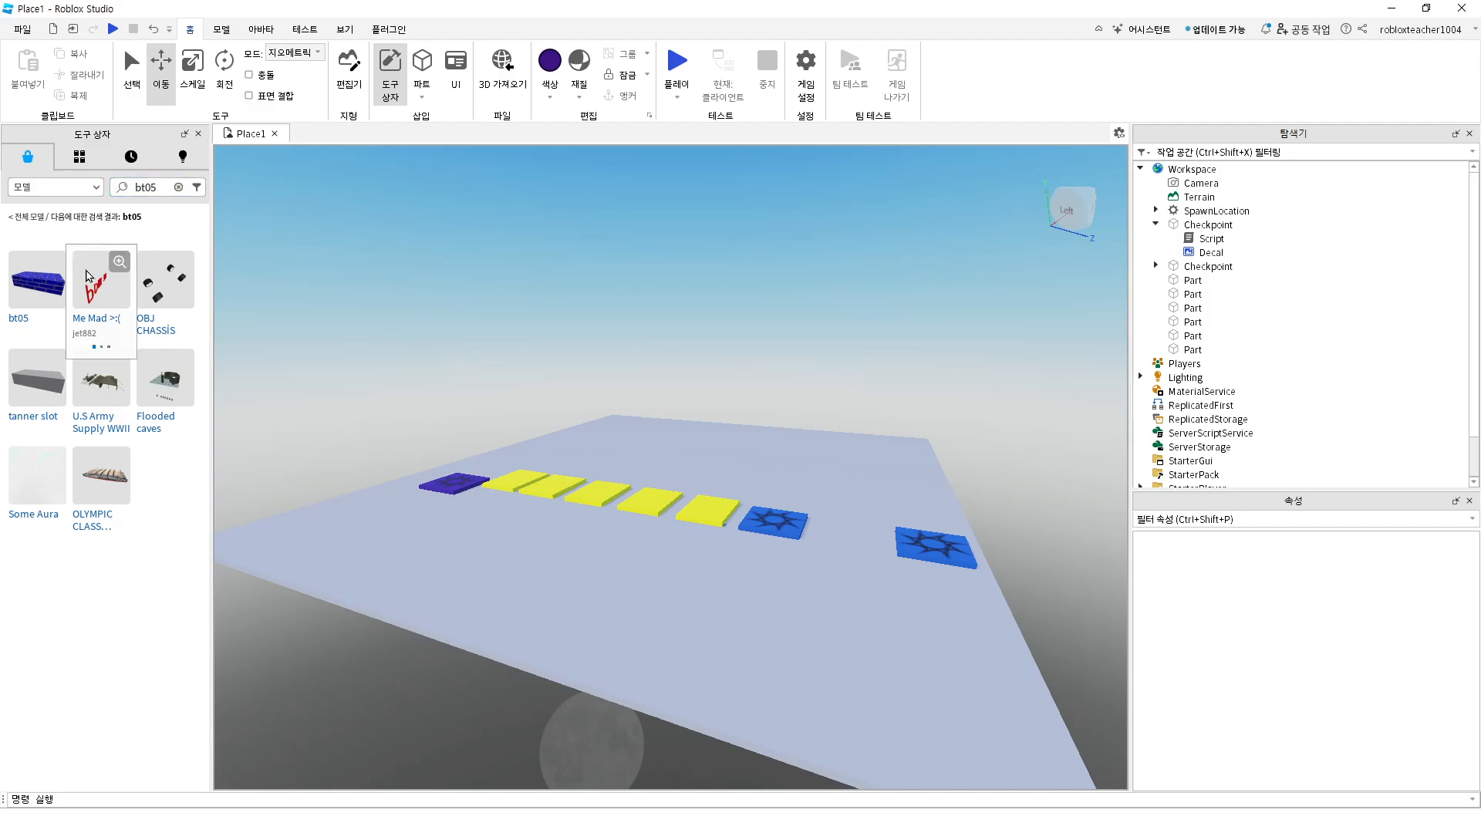
# Place the blue brick bt05 model on the baseplate beside the spawn location and accept the script notice
pyautogui.moveTo(37, 280)
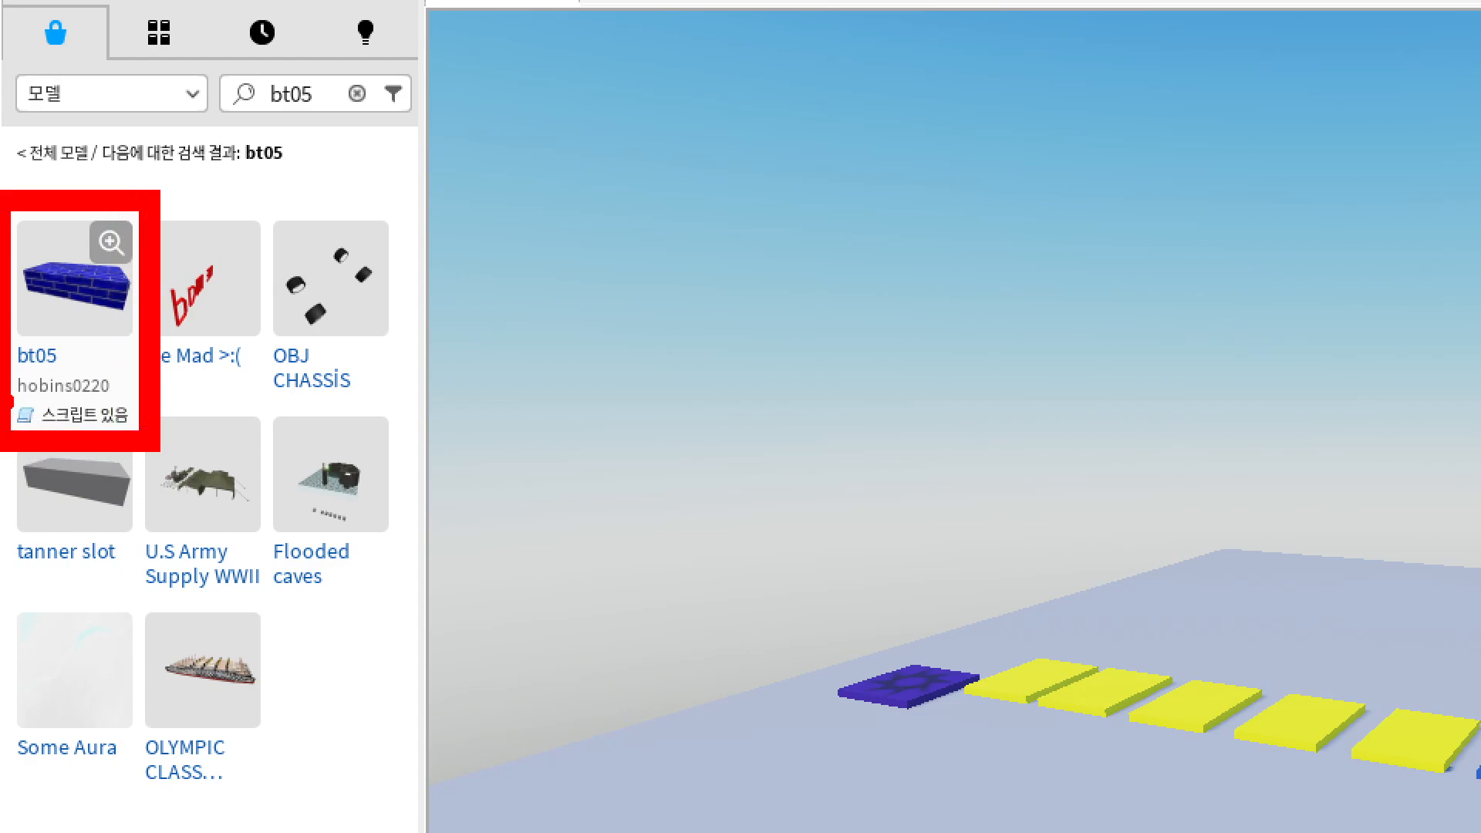
pyautogui.moveTo(13, 398); pyautogui.dragTo(107, 402)
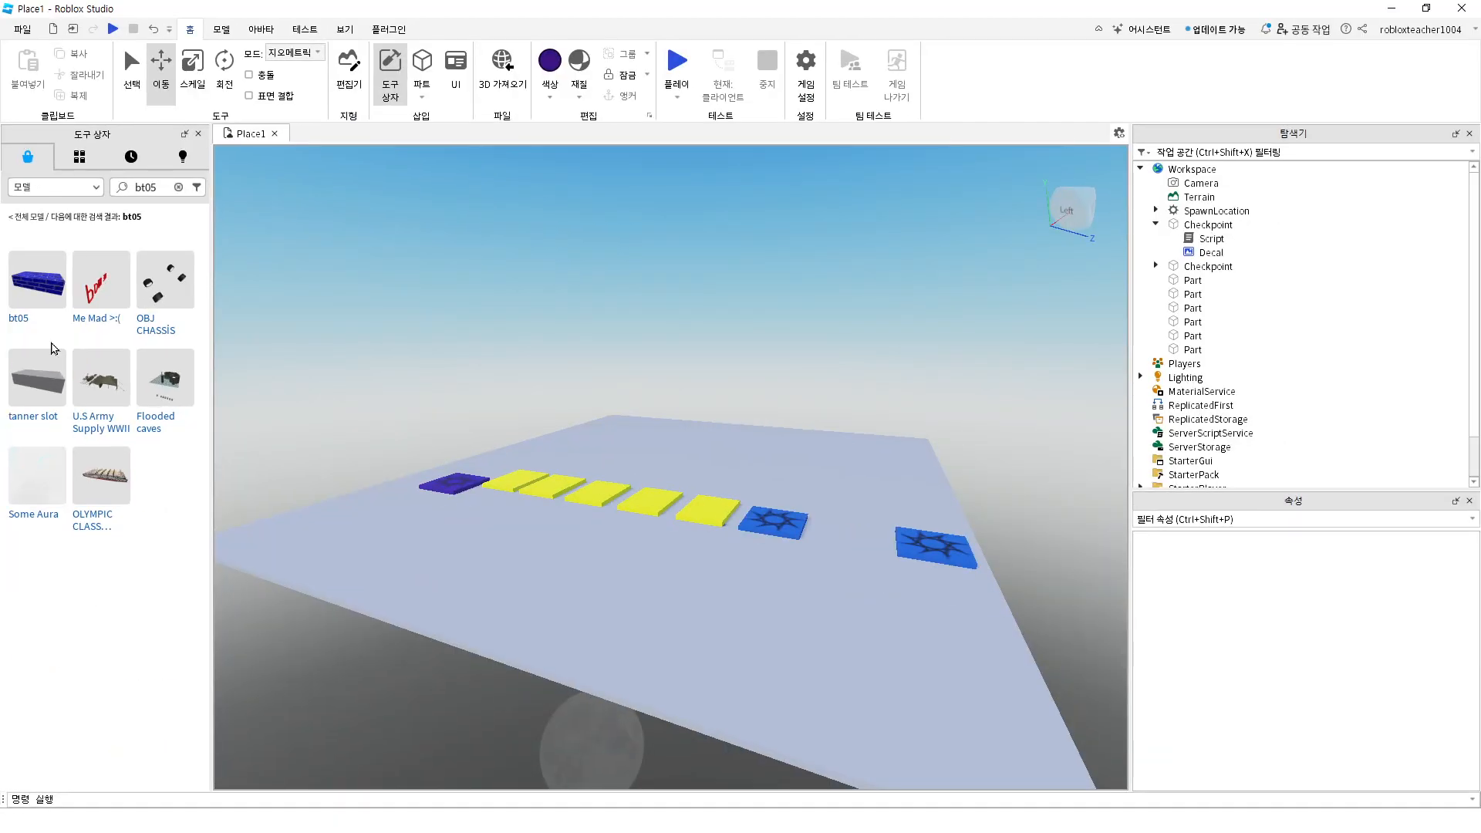
pyautogui.moveTo(28, 286)
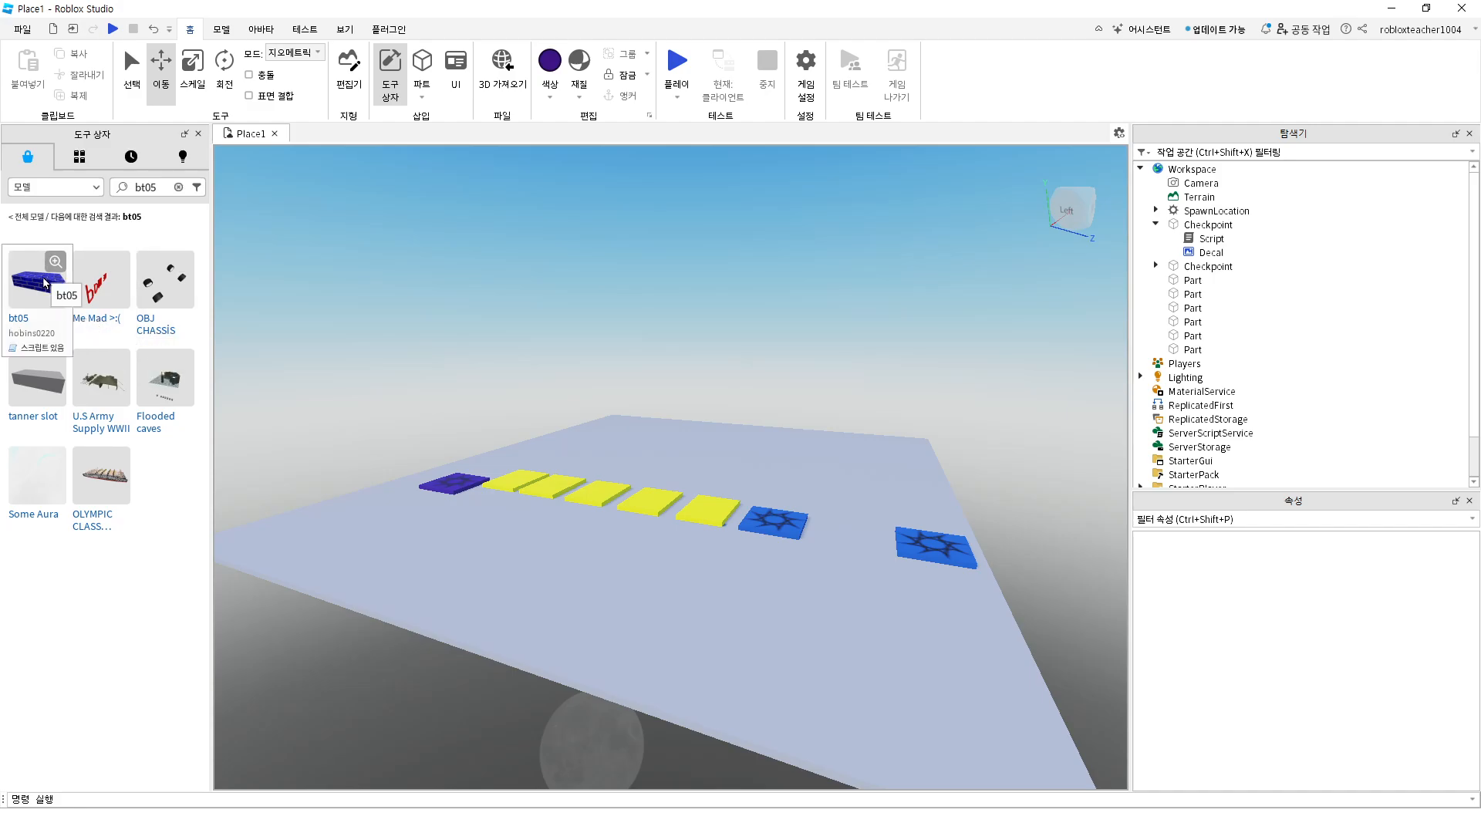
pyautogui.moveTo(44, 283); pyautogui.dragTo(479, 520)
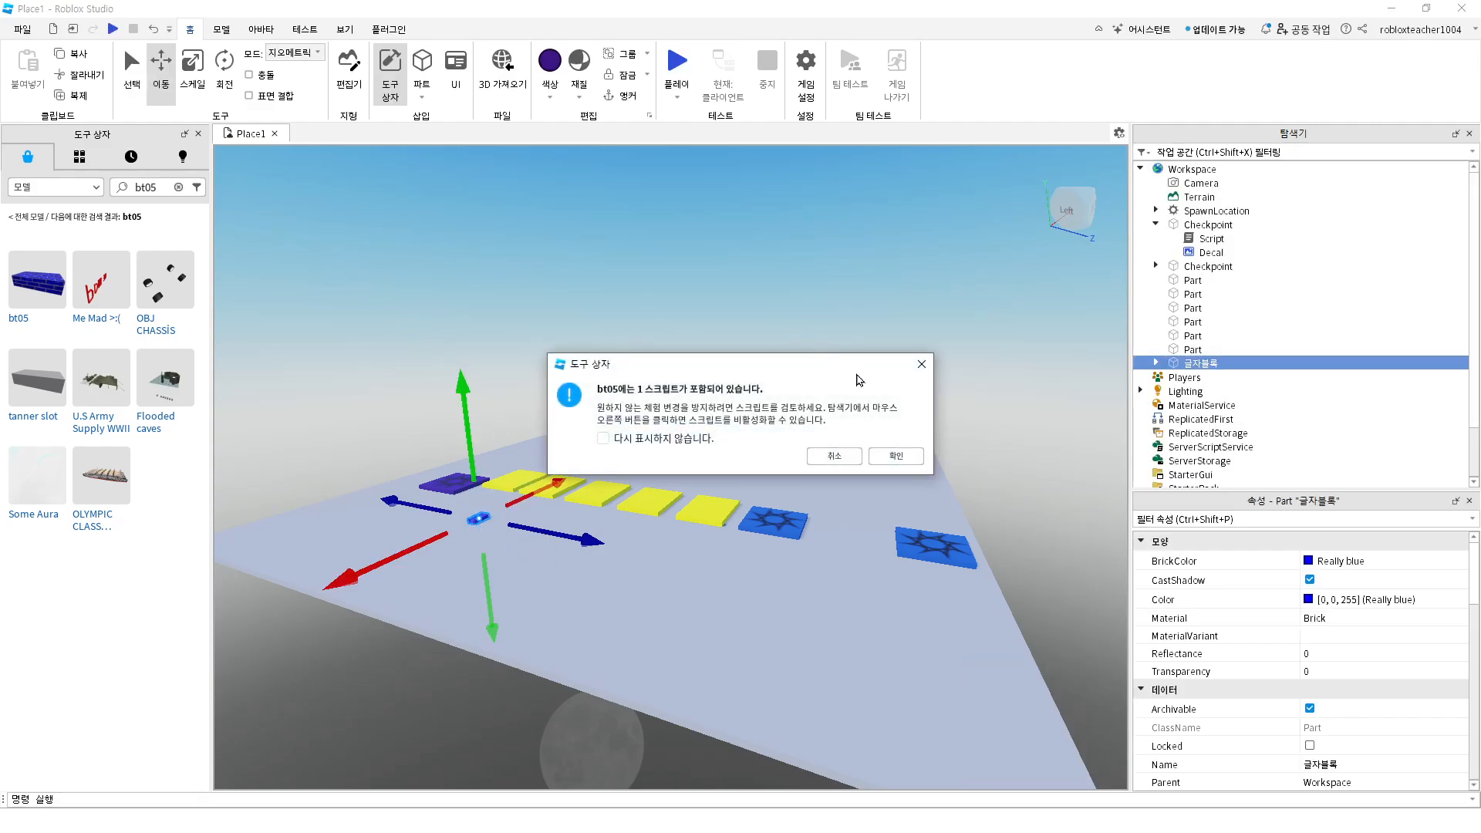
pyautogui.click(895, 456)
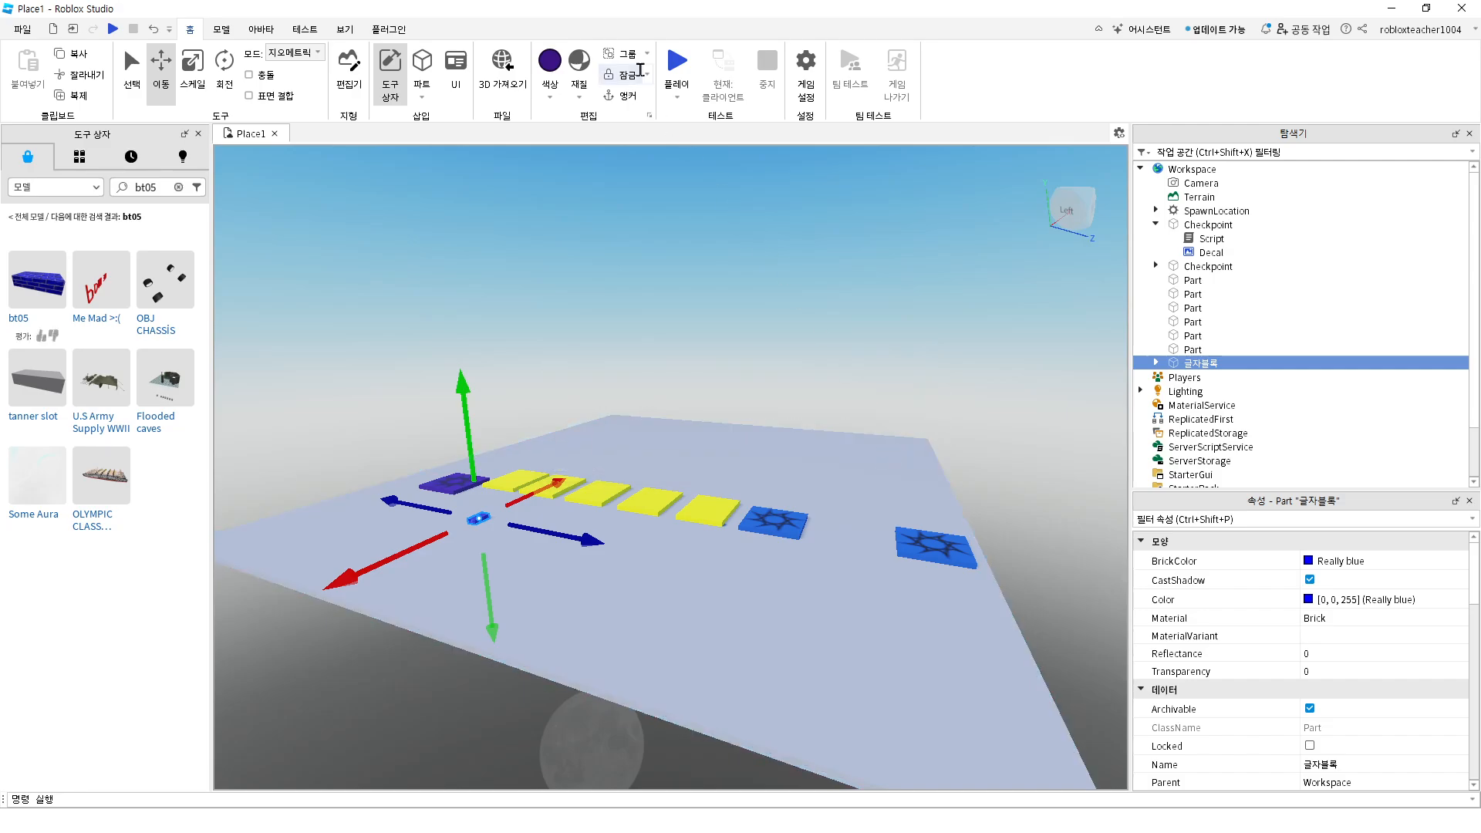
# Playtest the place, moving the character toward the first yellow platform, and stop the test
pyautogui.click(674, 60)
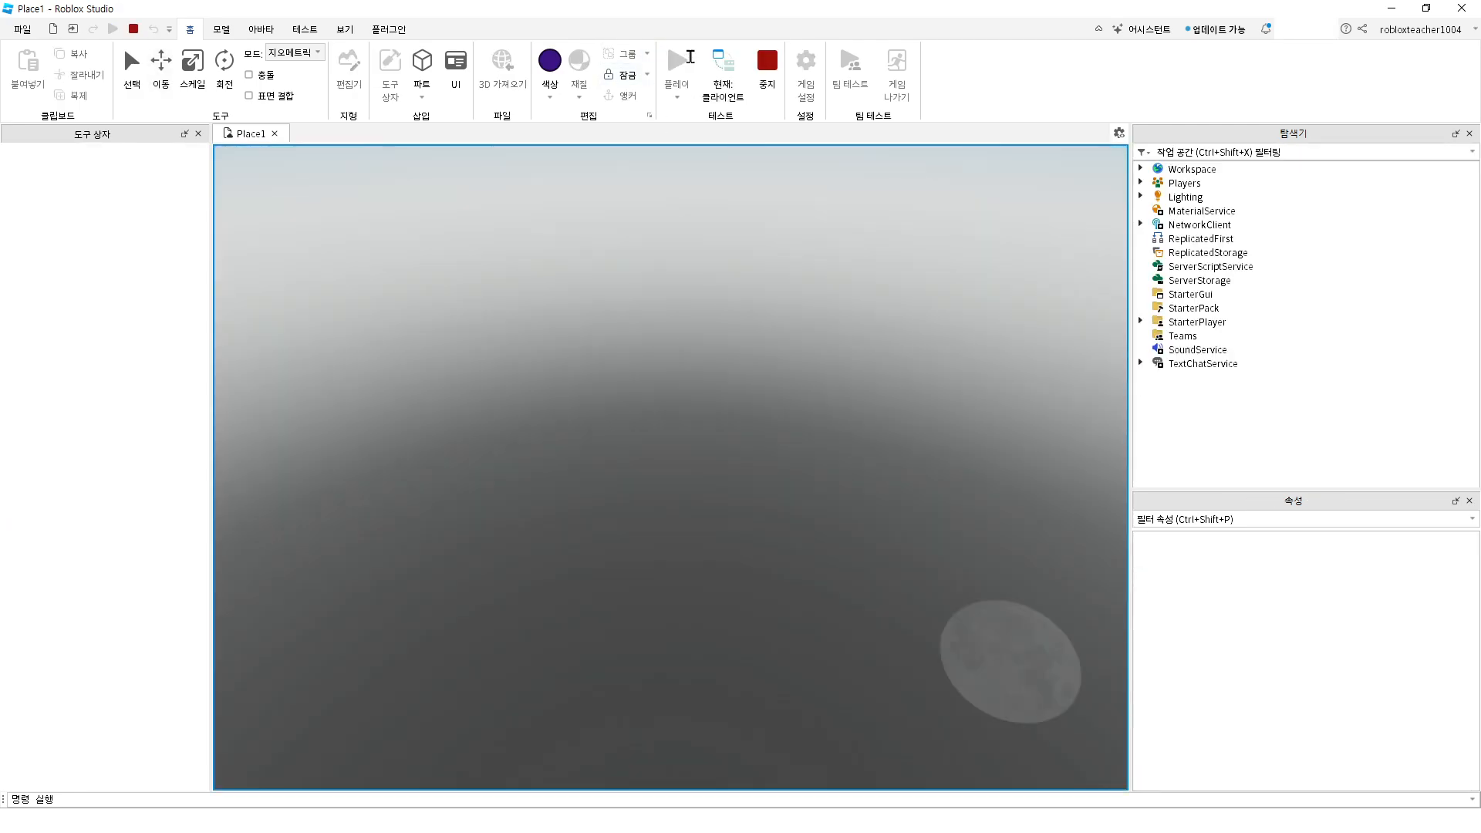
pyautogui.press('Left')
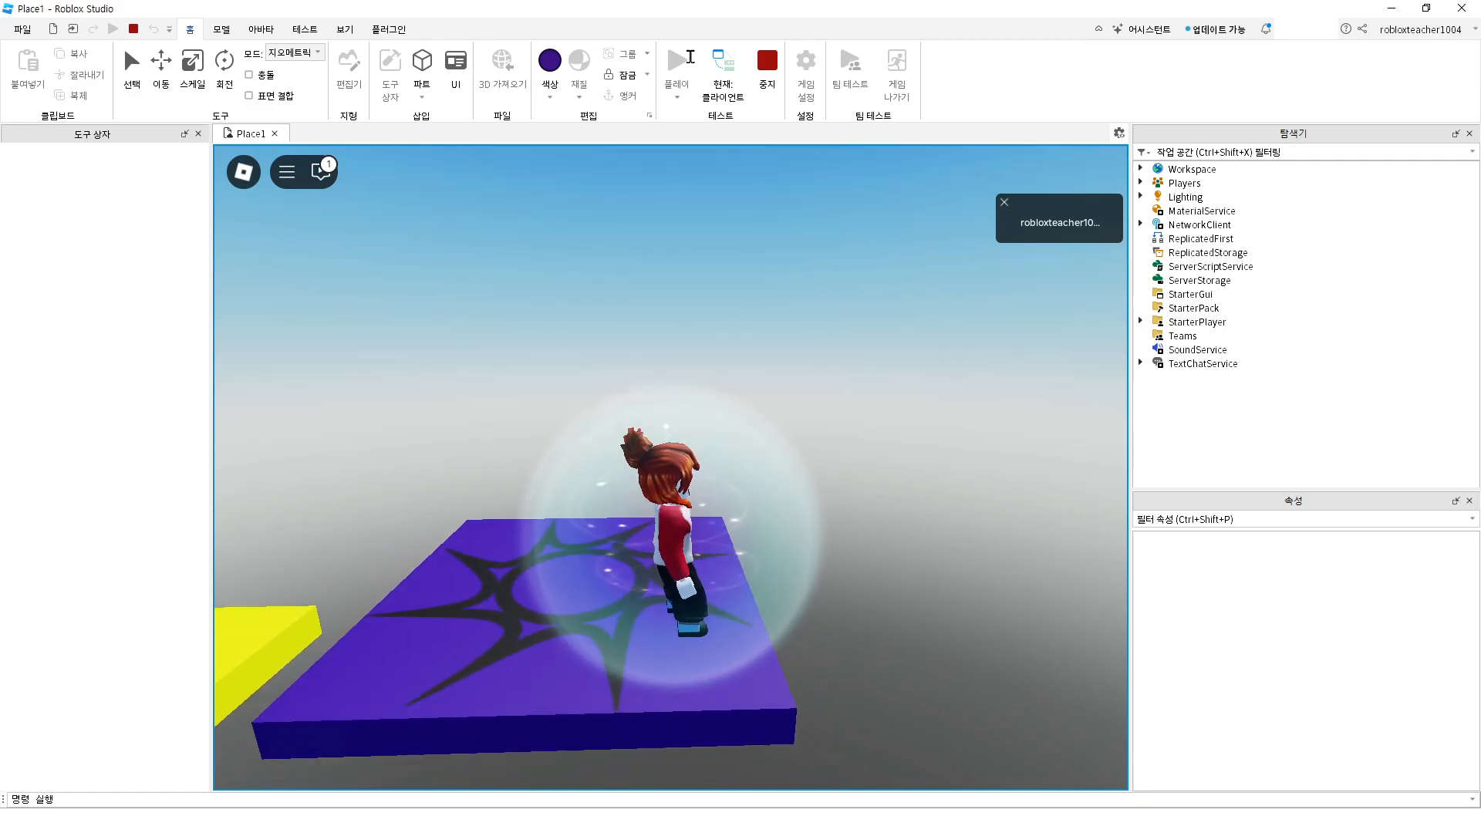
pyautogui.press('Right')
pyautogui.press('w')
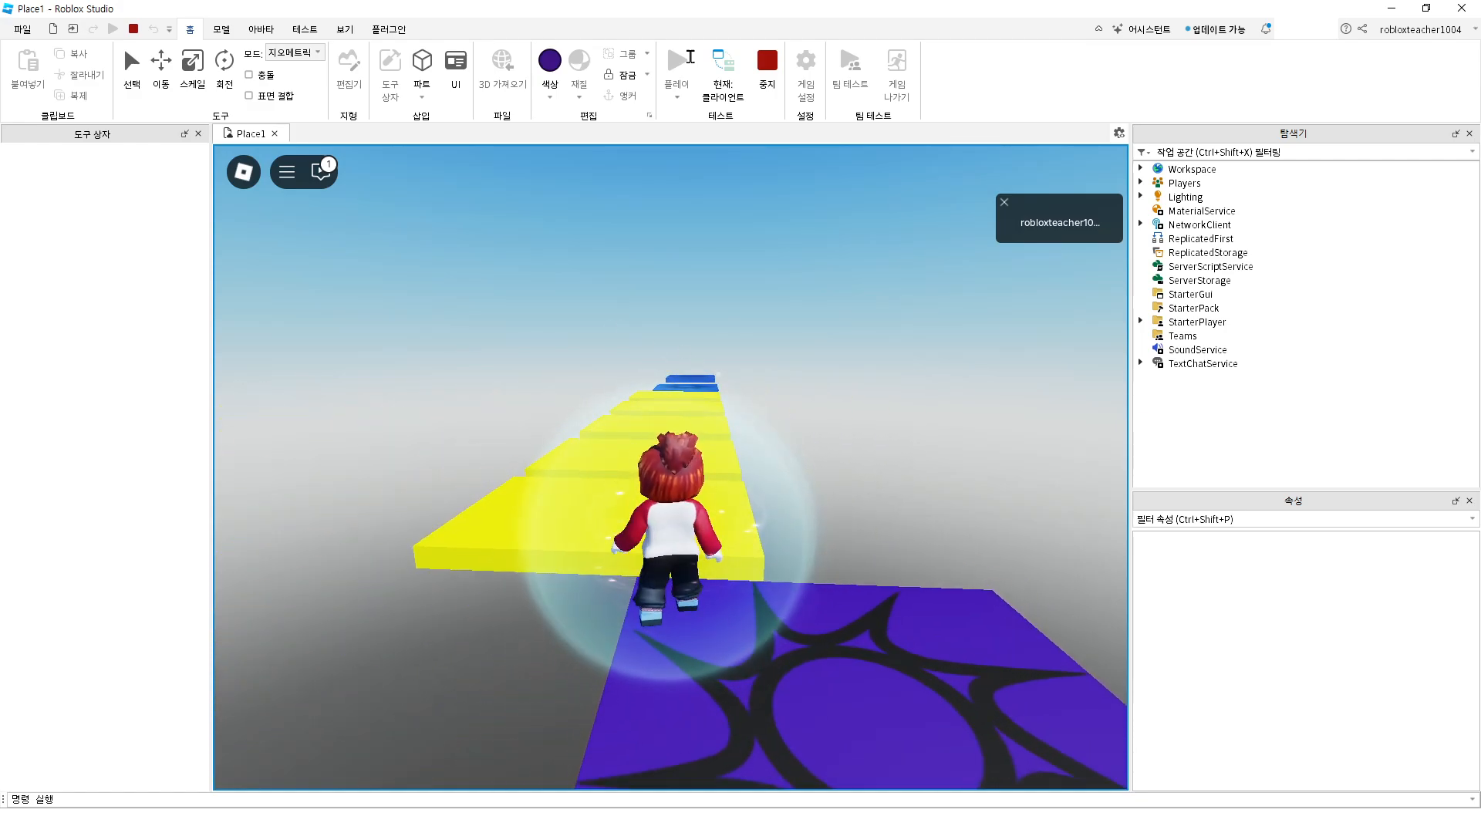
pyautogui.press('Left')
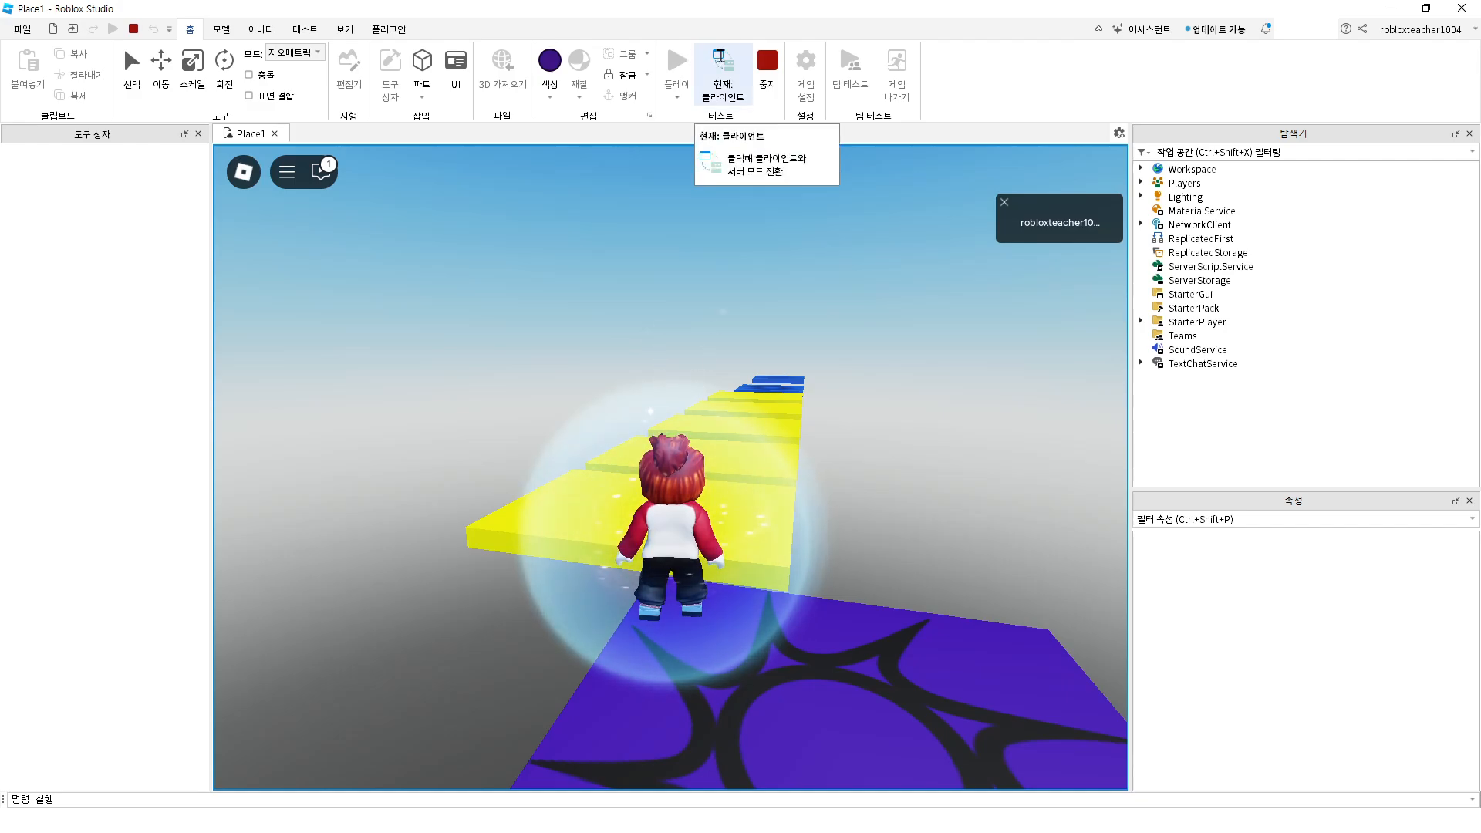
pyautogui.click(767, 62)
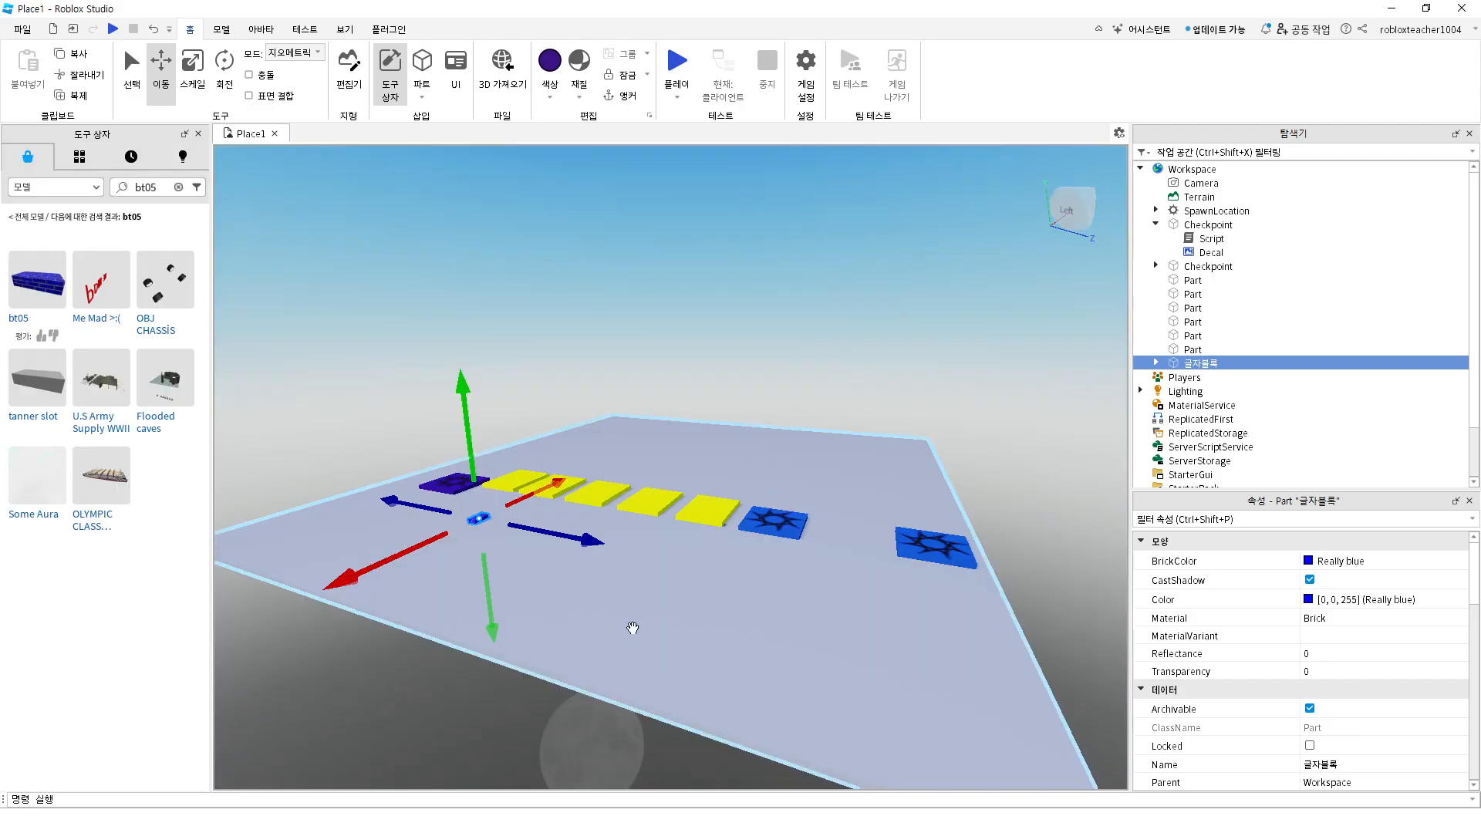
# Anchor the blue brick block 글자블록 beside the spawn location
pyautogui.click(646, 619)
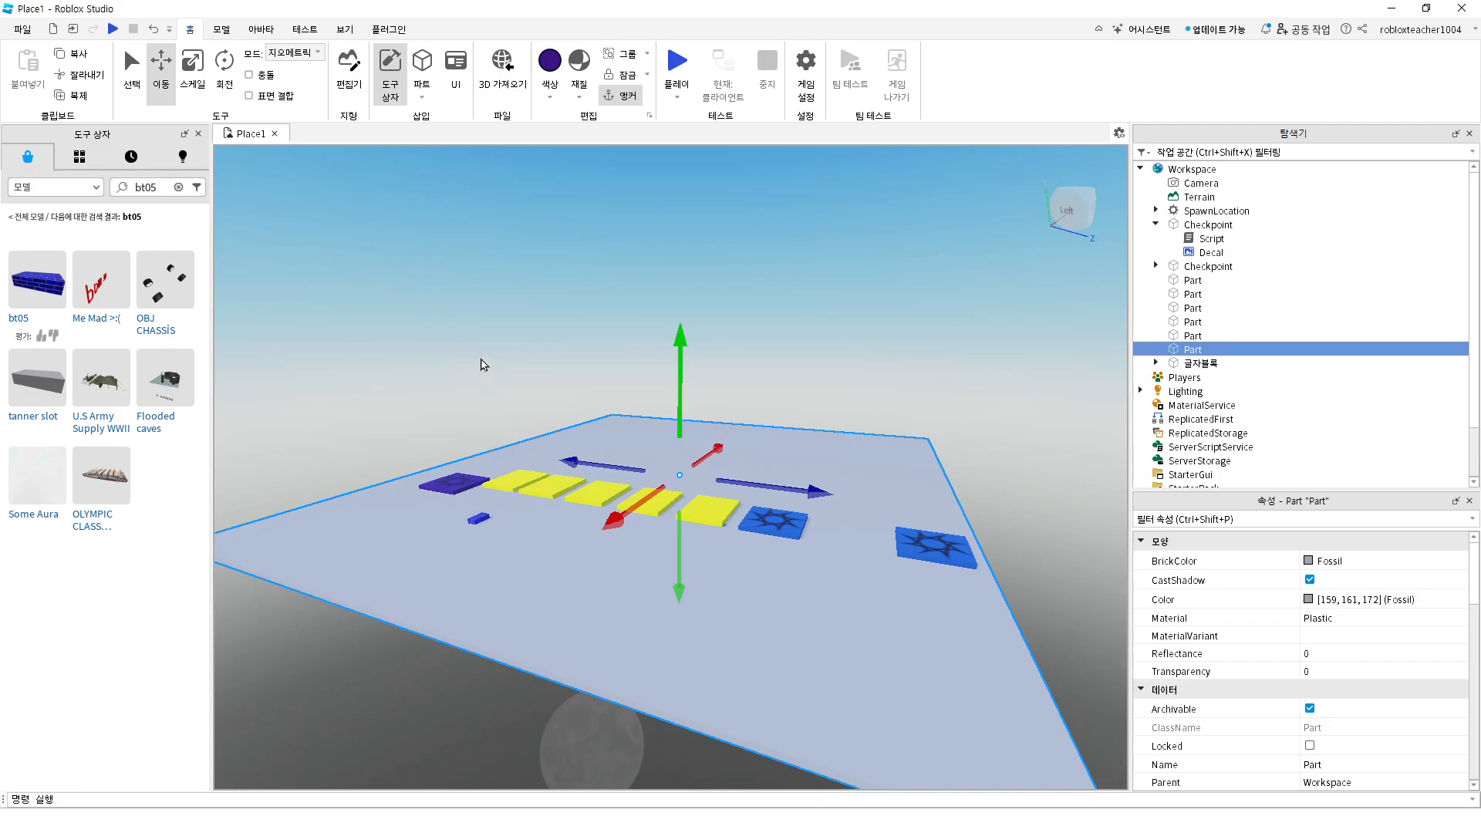
pyautogui.click(480, 518)
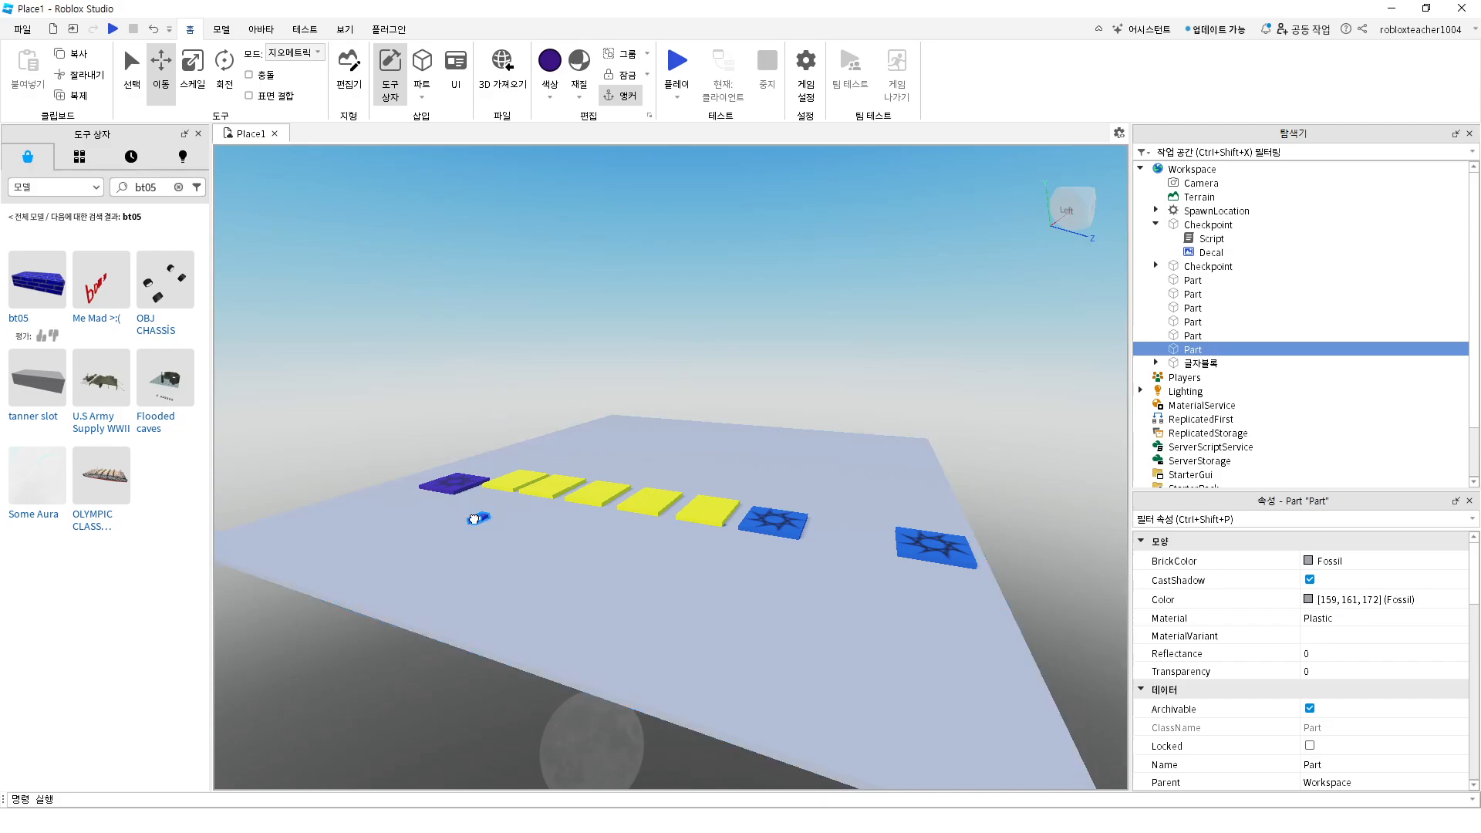
pyautogui.click(619, 98)
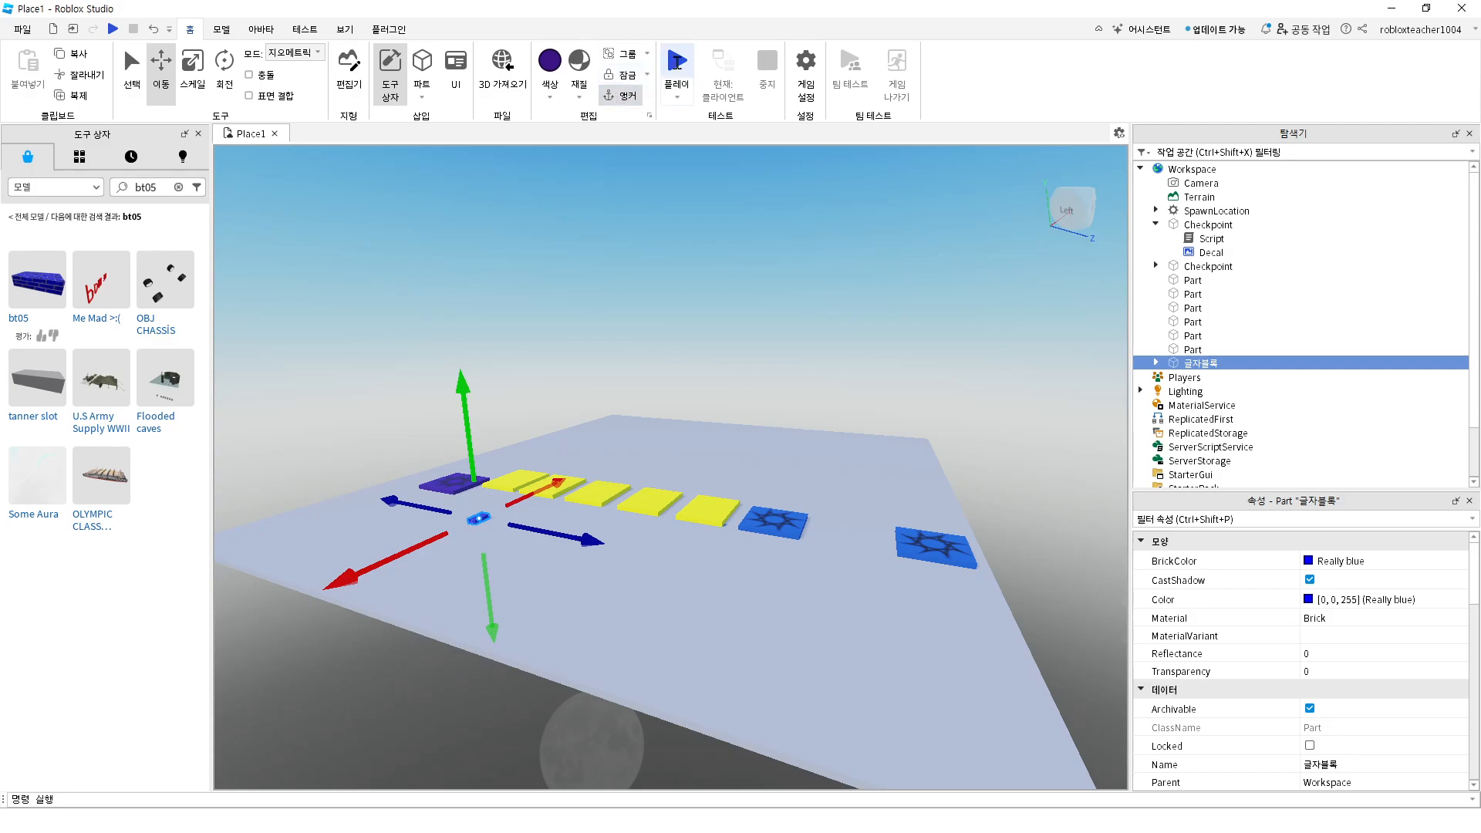
# Start a playtest, move the character across the first yellow platforms, and drop down to the baseplate toward the blue brick block
pyautogui.click(677, 63)
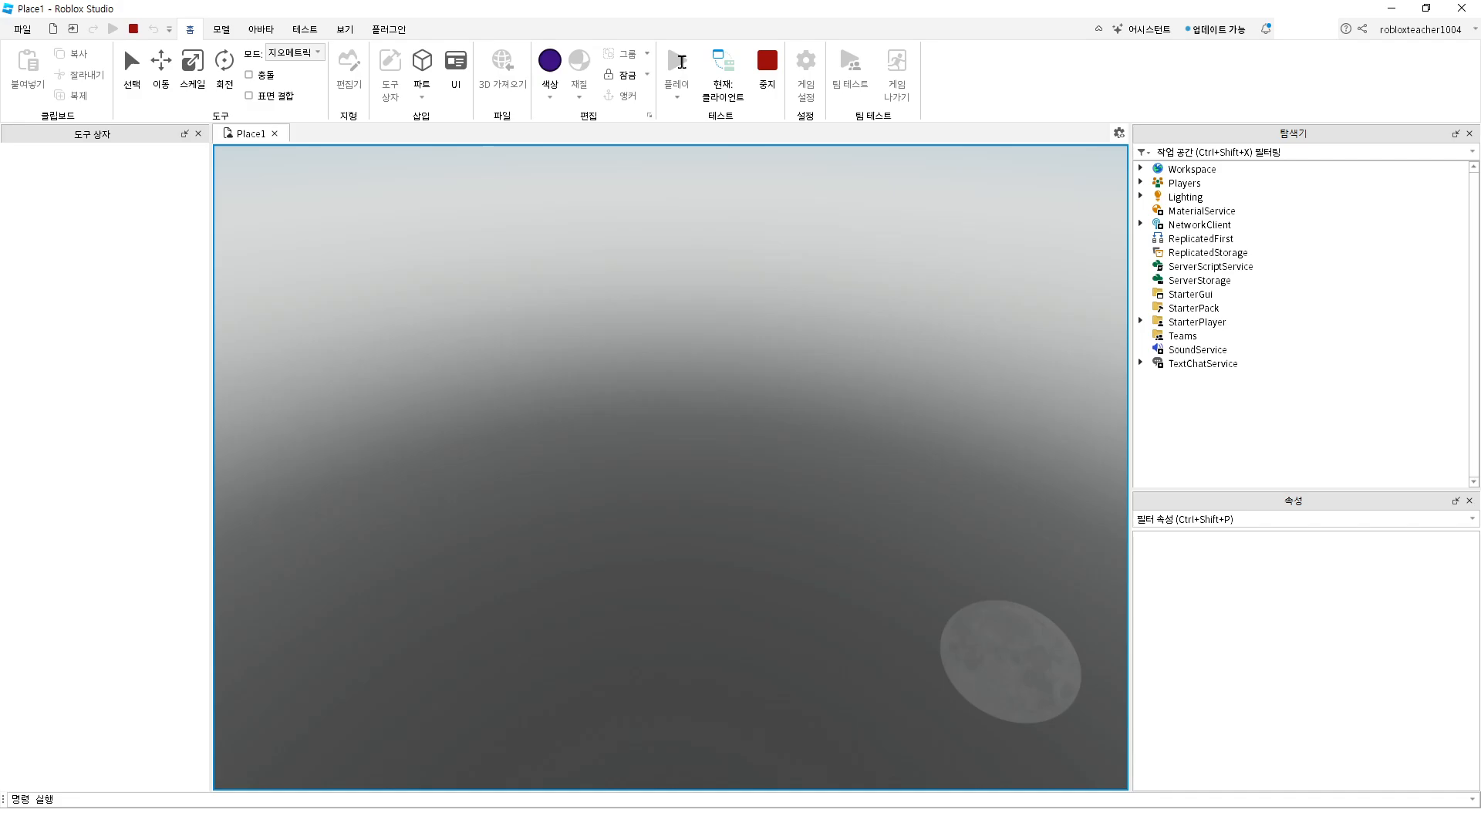
pyautogui.press('Left')
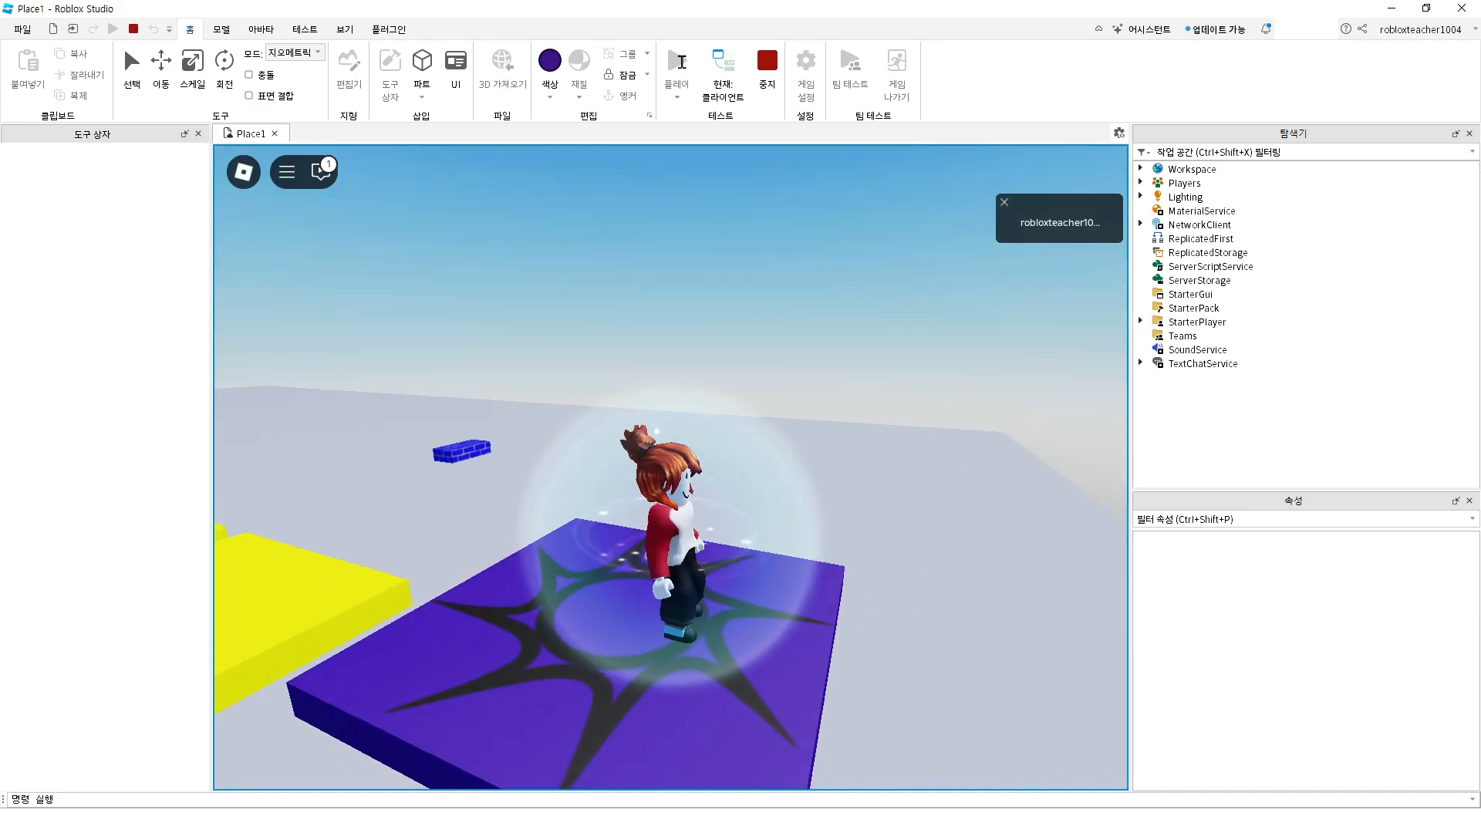
pyautogui.press('Right')
pyautogui.press('Left')
pyautogui.press('w')
pyautogui.press('space')
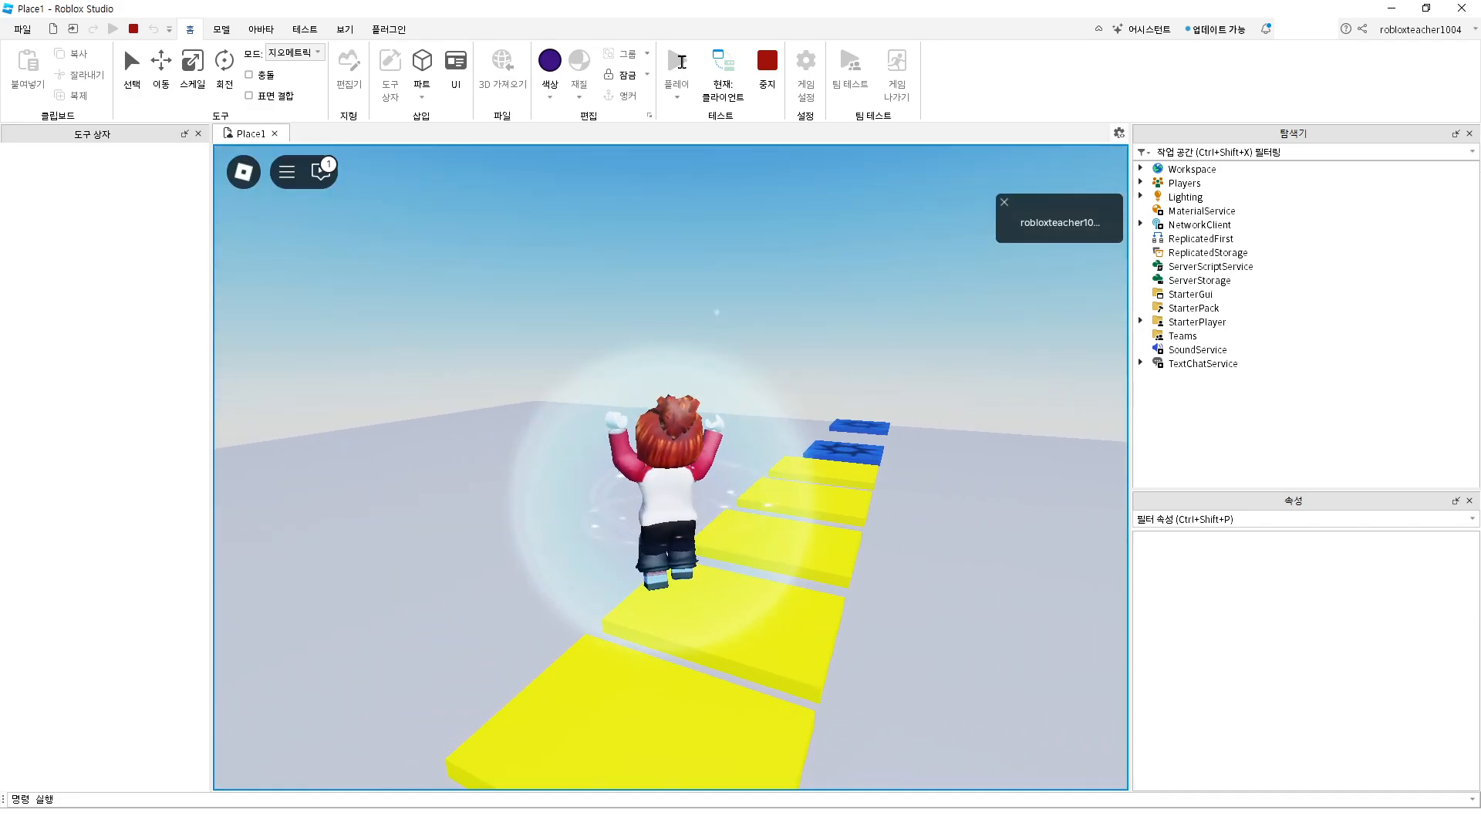
pyautogui.press('Right')
pyautogui.press('space')
pyautogui.press('space')
pyautogui.press('Right')
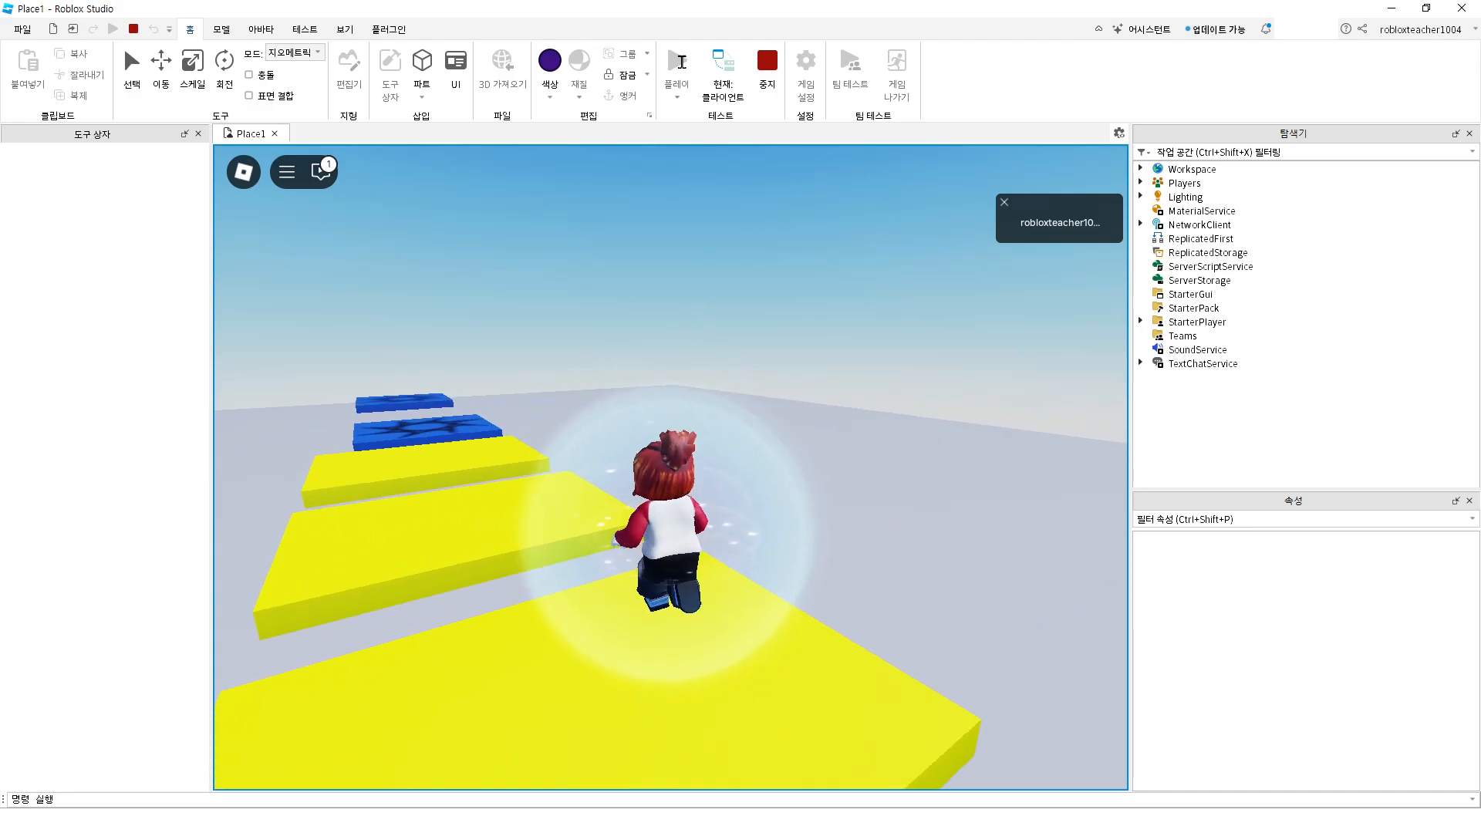
pyautogui.press('Right')
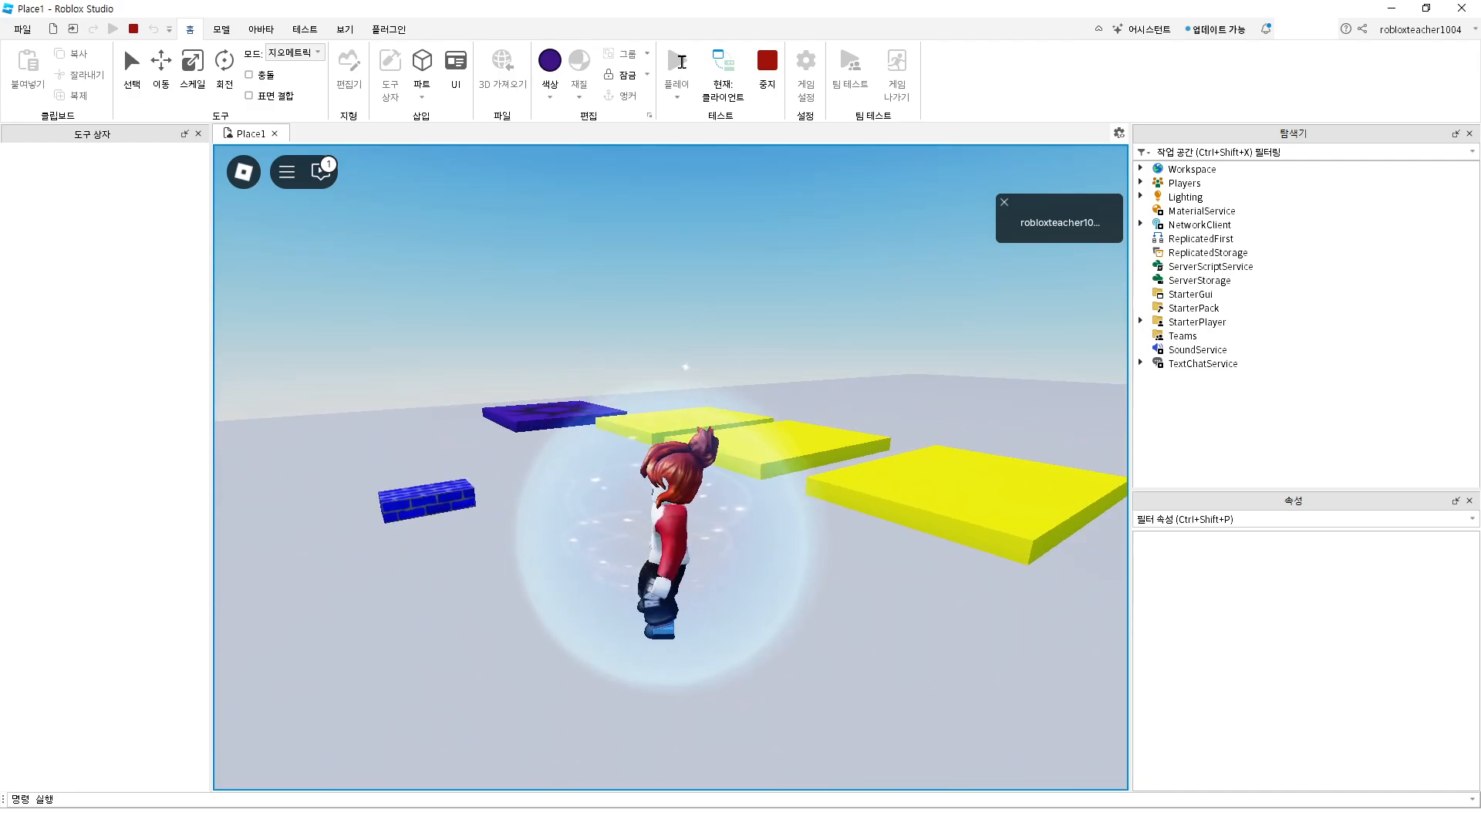
pyautogui.press('Left')
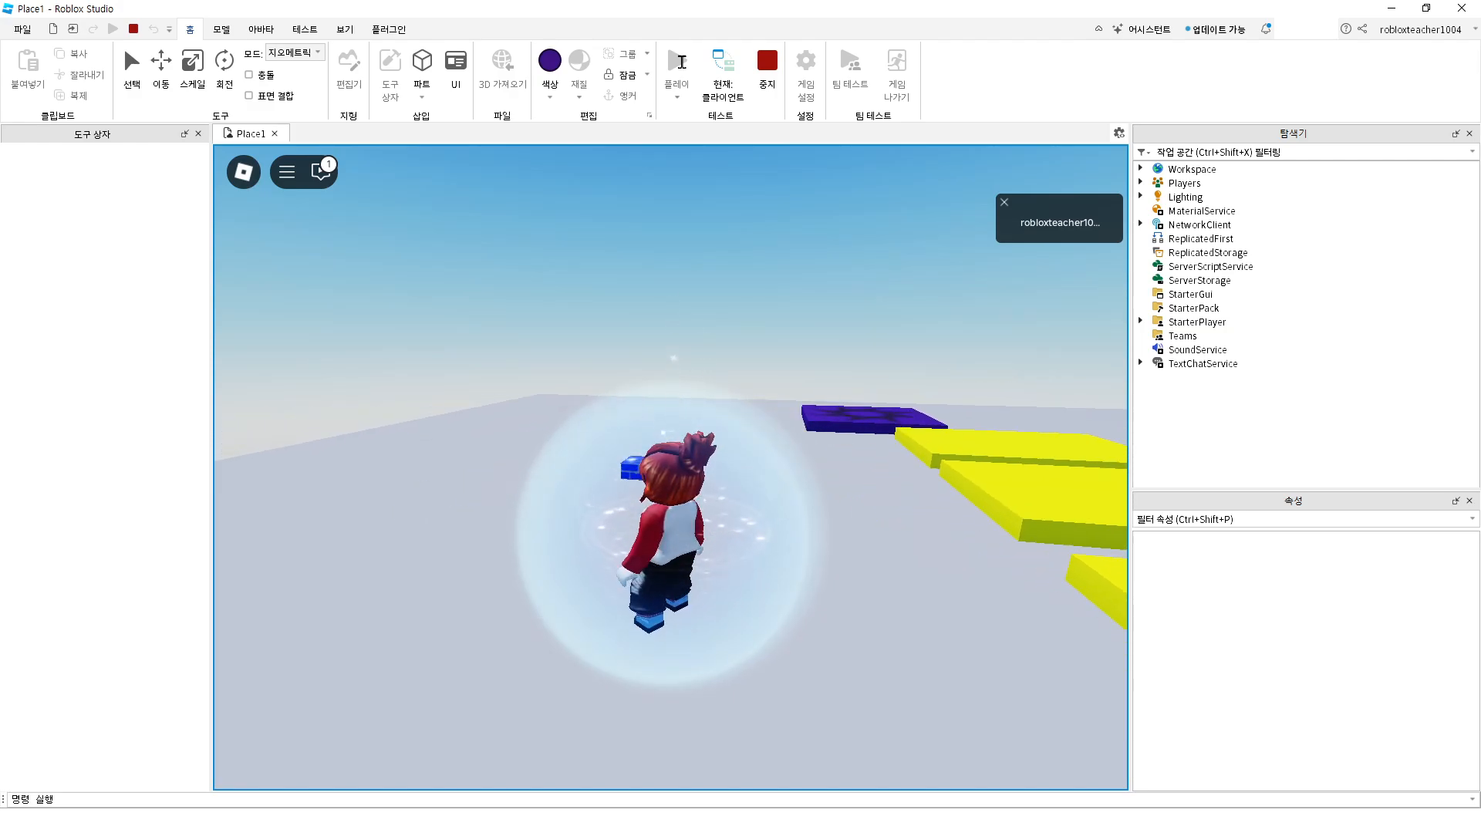
pyautogui.press('Right')
pyautogui.press('Left')
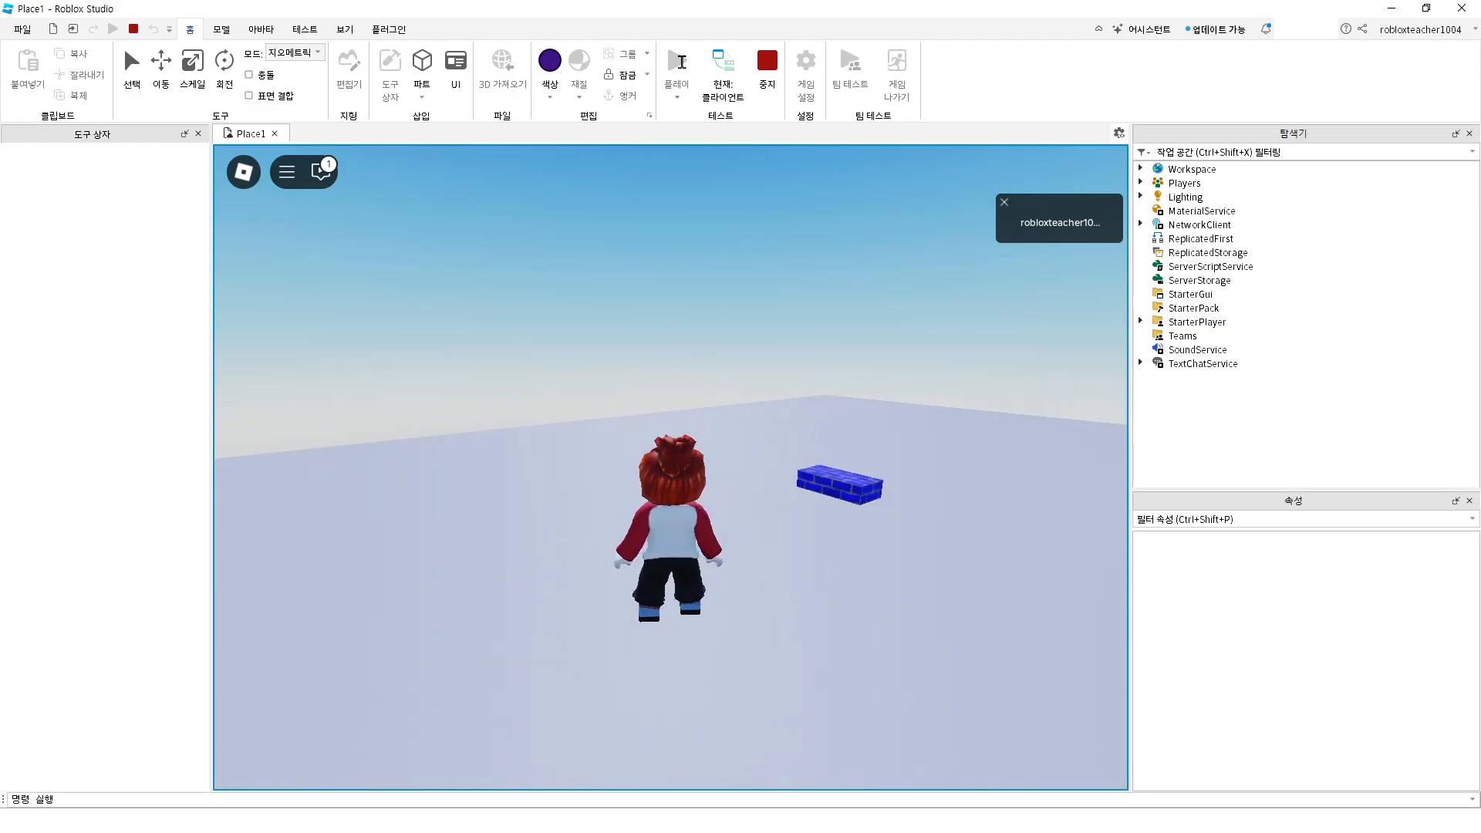
# Walk the character into the blue brick block to trigger its pop-up text, look around it, and stop the playtest
pyautogui.press('w')
pyautogui.press('Right')
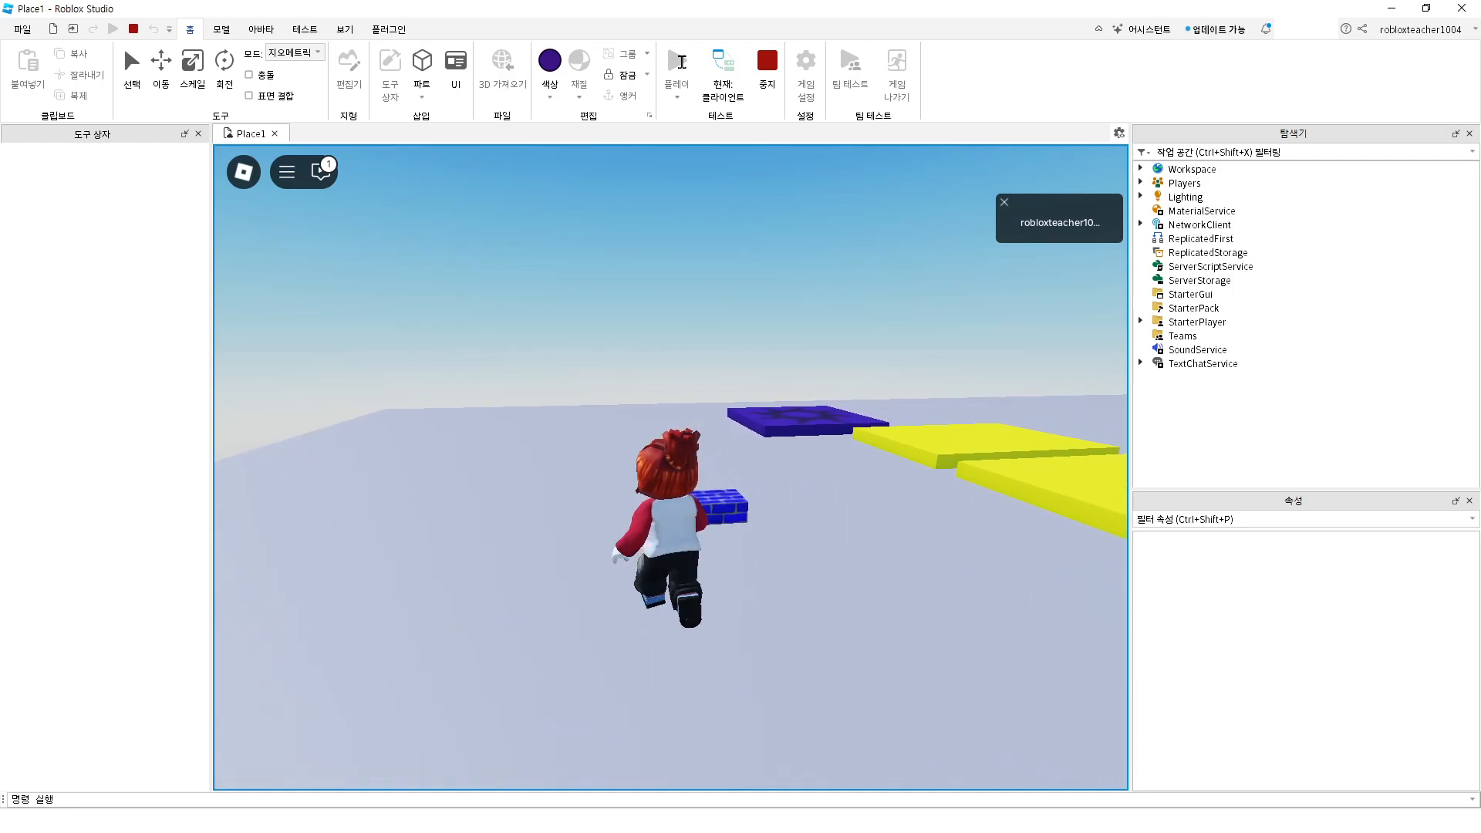
pyautogui.press('Right')
pyautogui.press('Left')
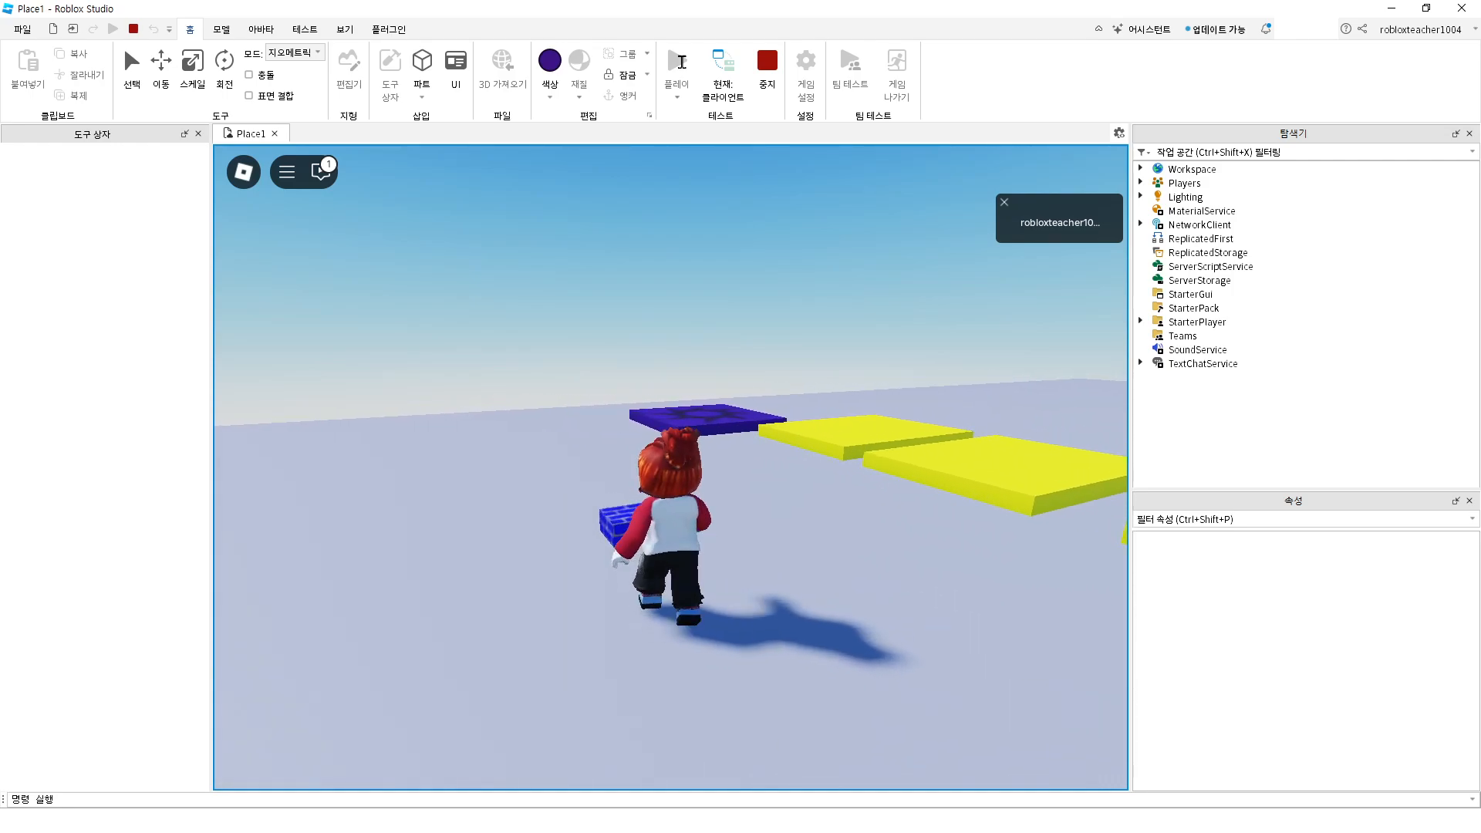
pyautogui.press('w')
pyautogui.press('Right')
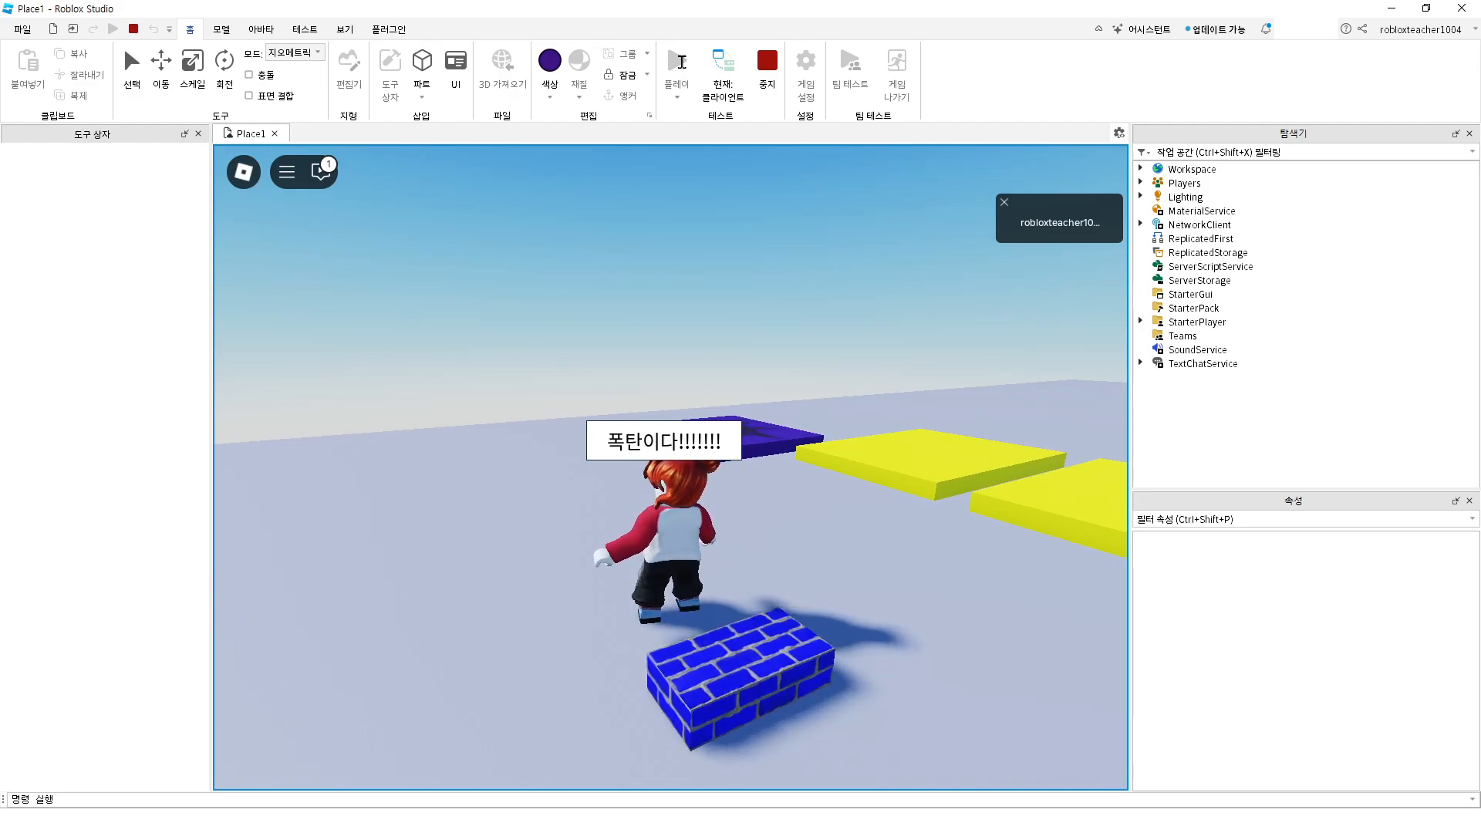
pyautogui.press('Right')
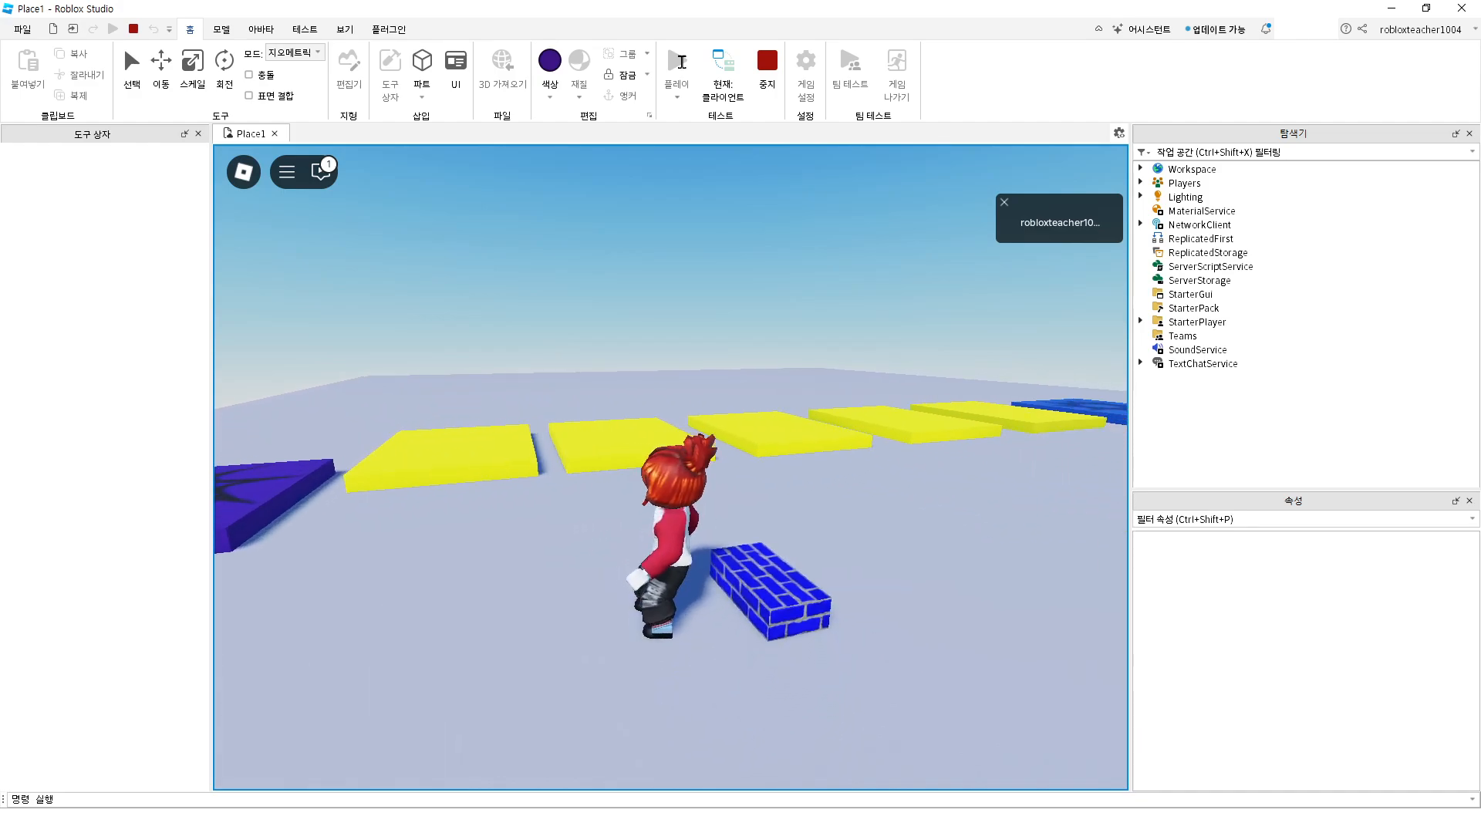
pyautogui.press('Right')
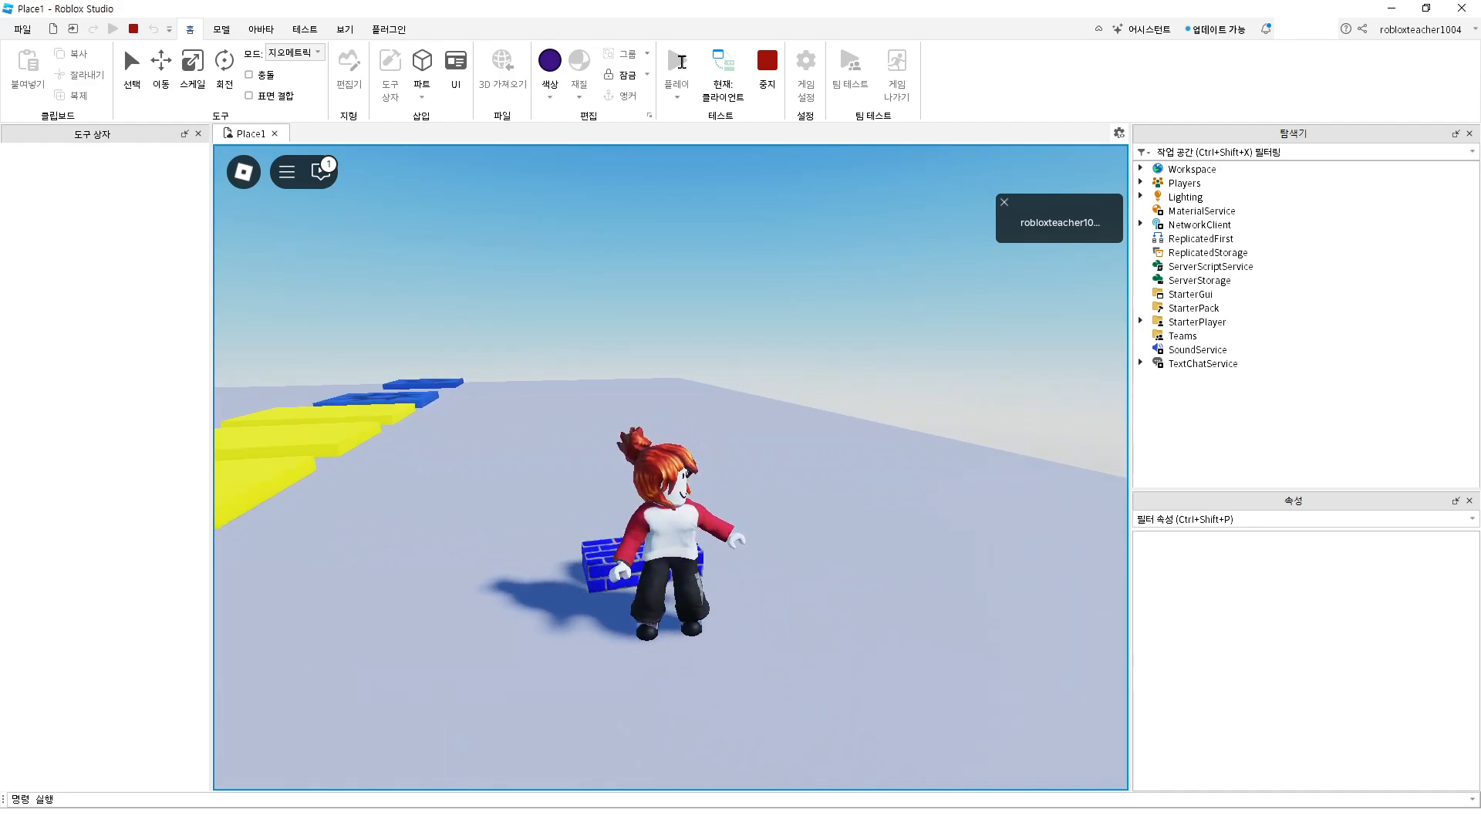
pyautogui.click(766, 61)
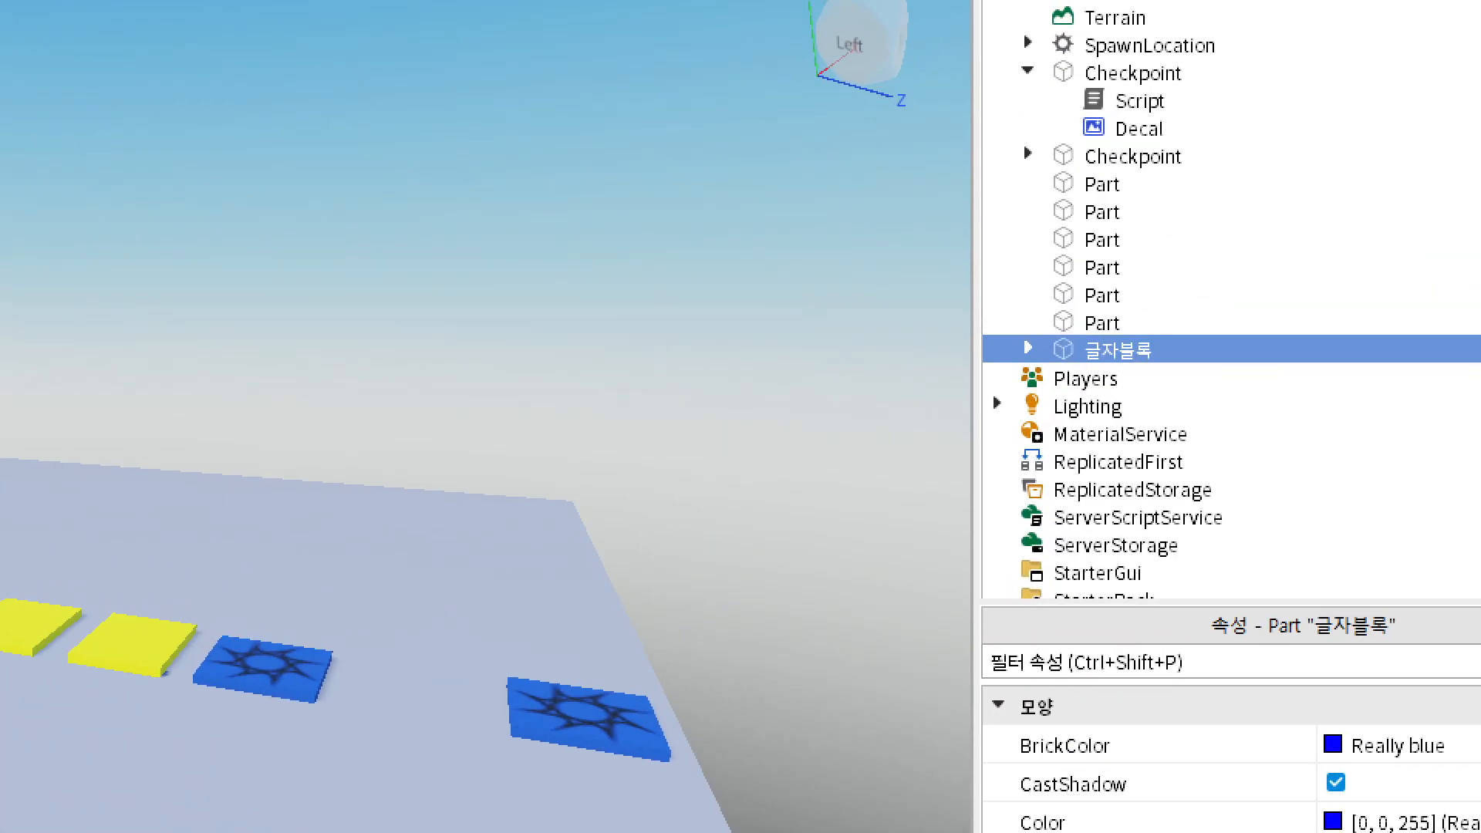
# Open the Script inside 글자블록 and examine the wait(5) display time and the c:remove() line
pyautogui.click(1285, 376)
pyautogui.keyDown('ctrl'); pyautogui.moveTo(994, 317); pyautogui.dragTo(1188, 378); pyautogui.keyUp('ctrl')
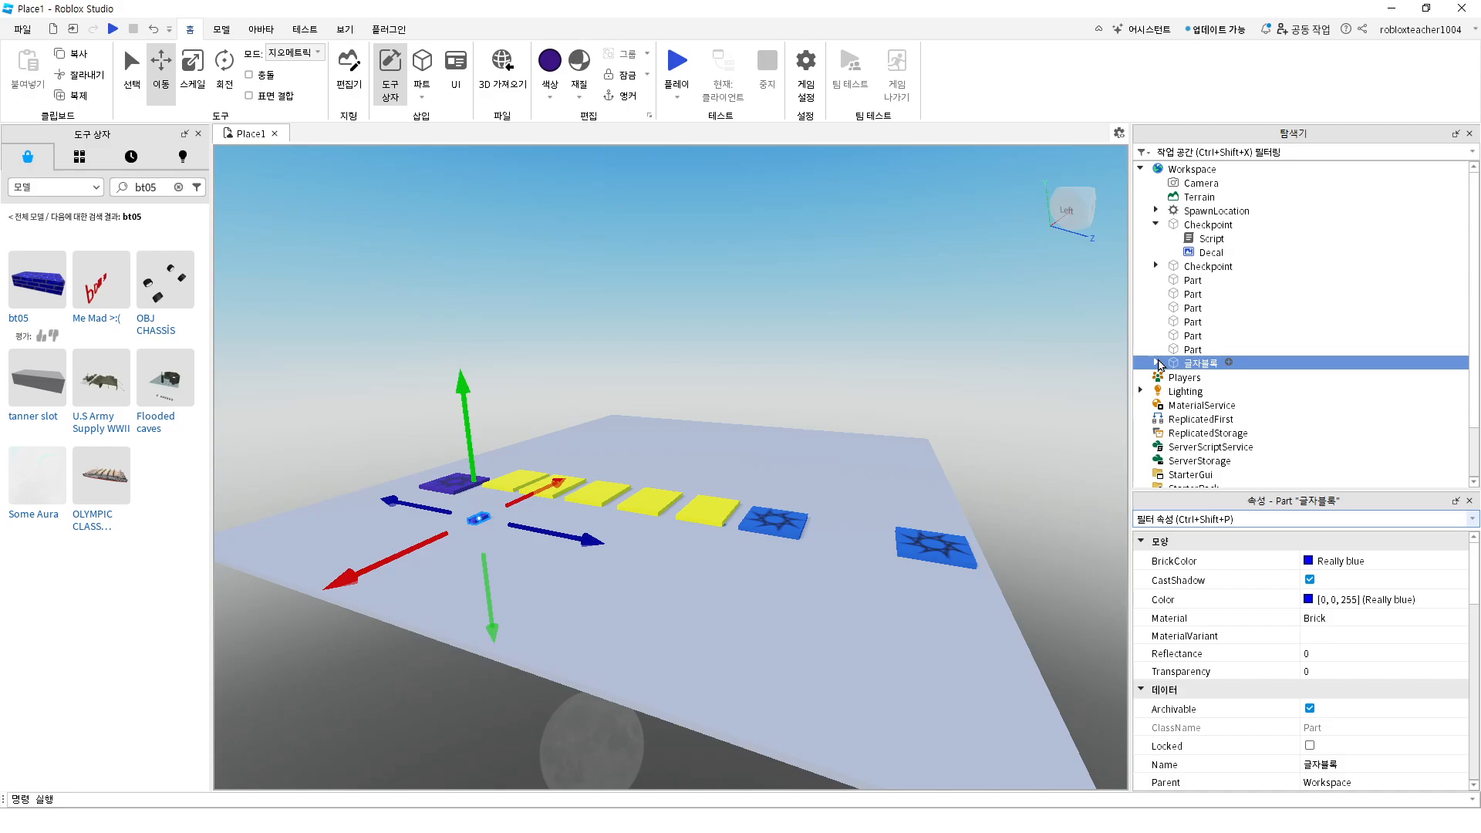
pyautogui.click(1156, 362)
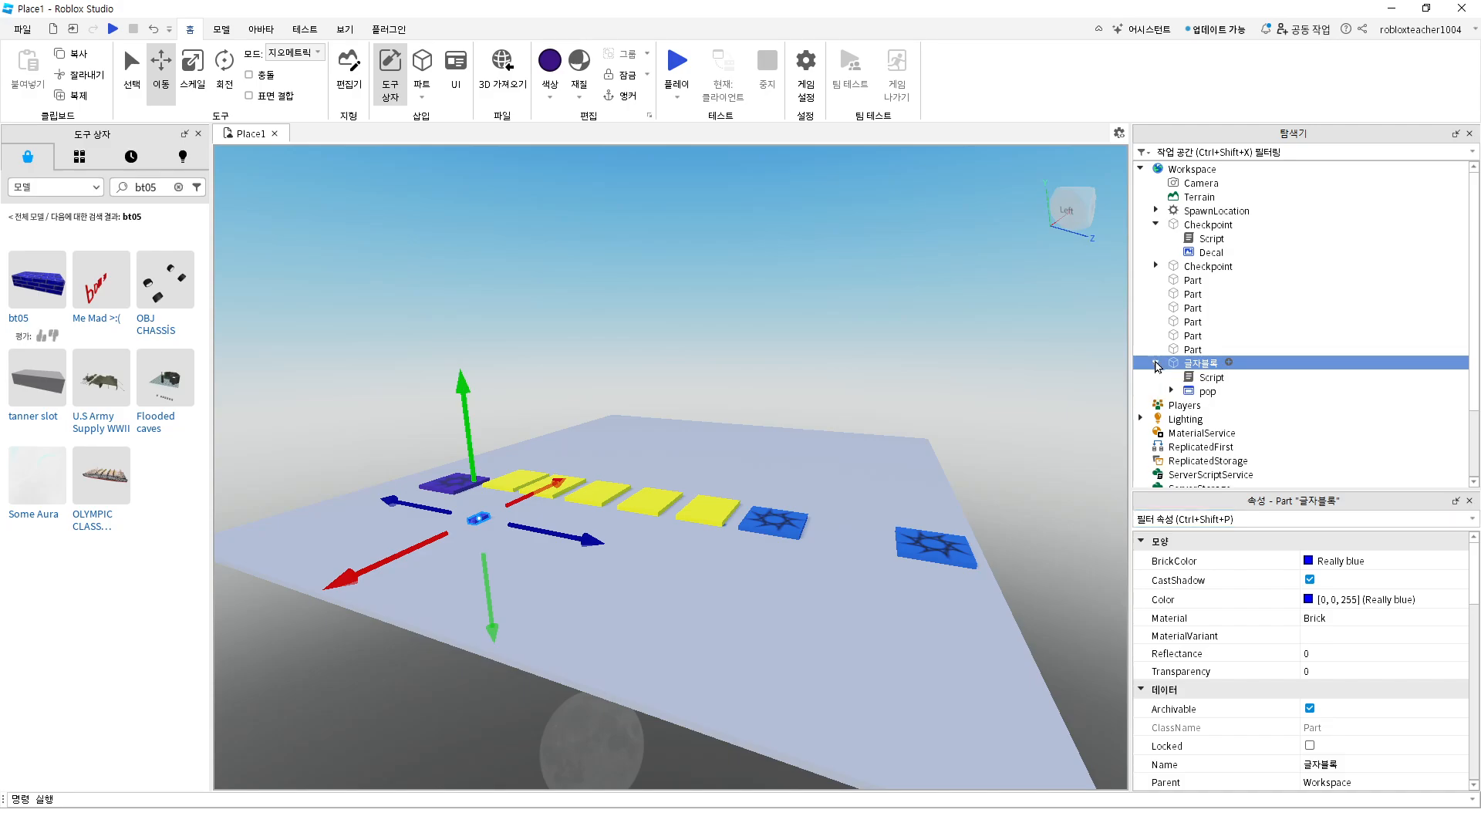
pyautogui.click(1213, 378)
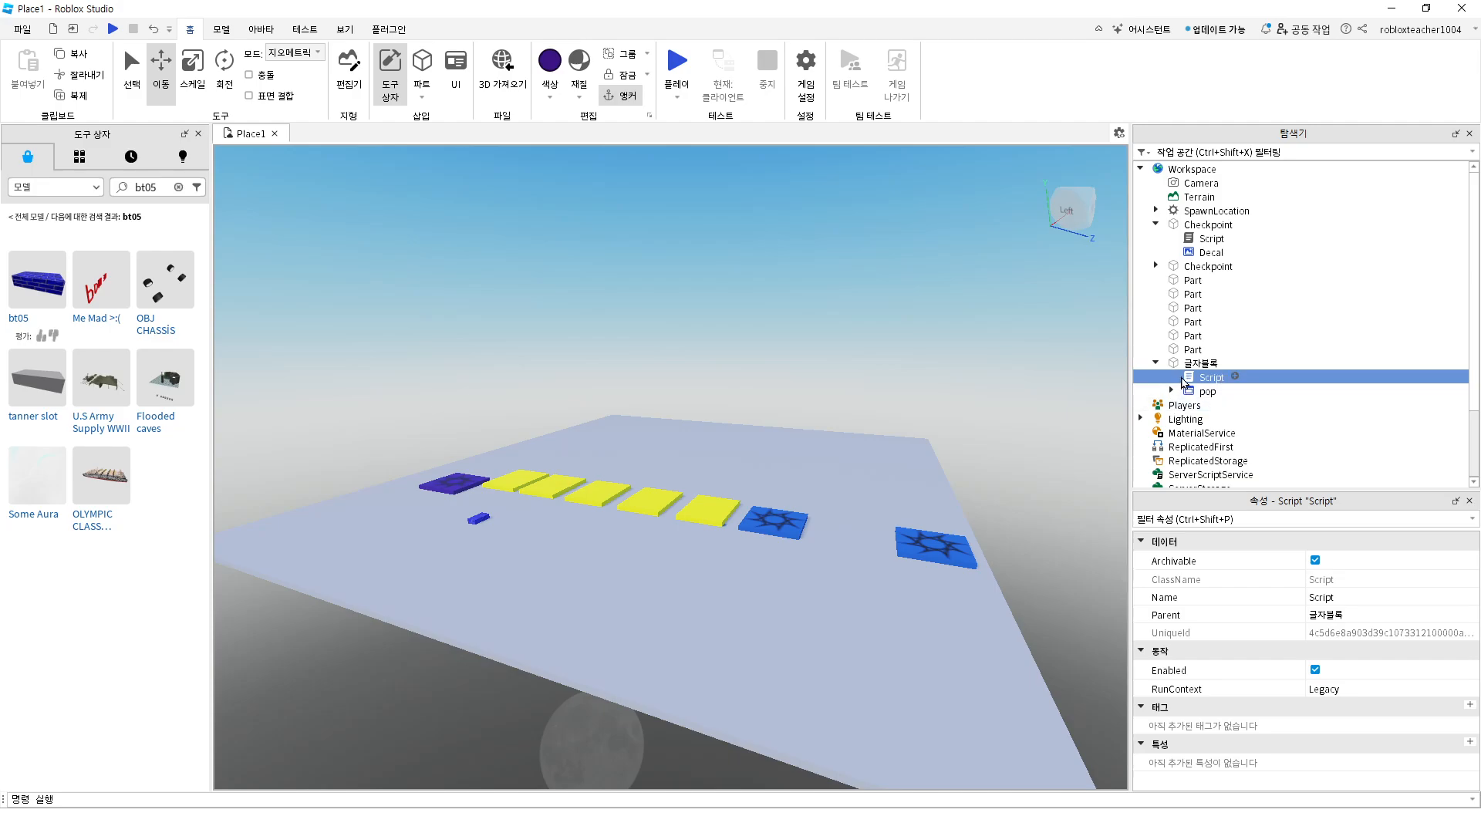
pyautogui.doubleClick(1192, 379)
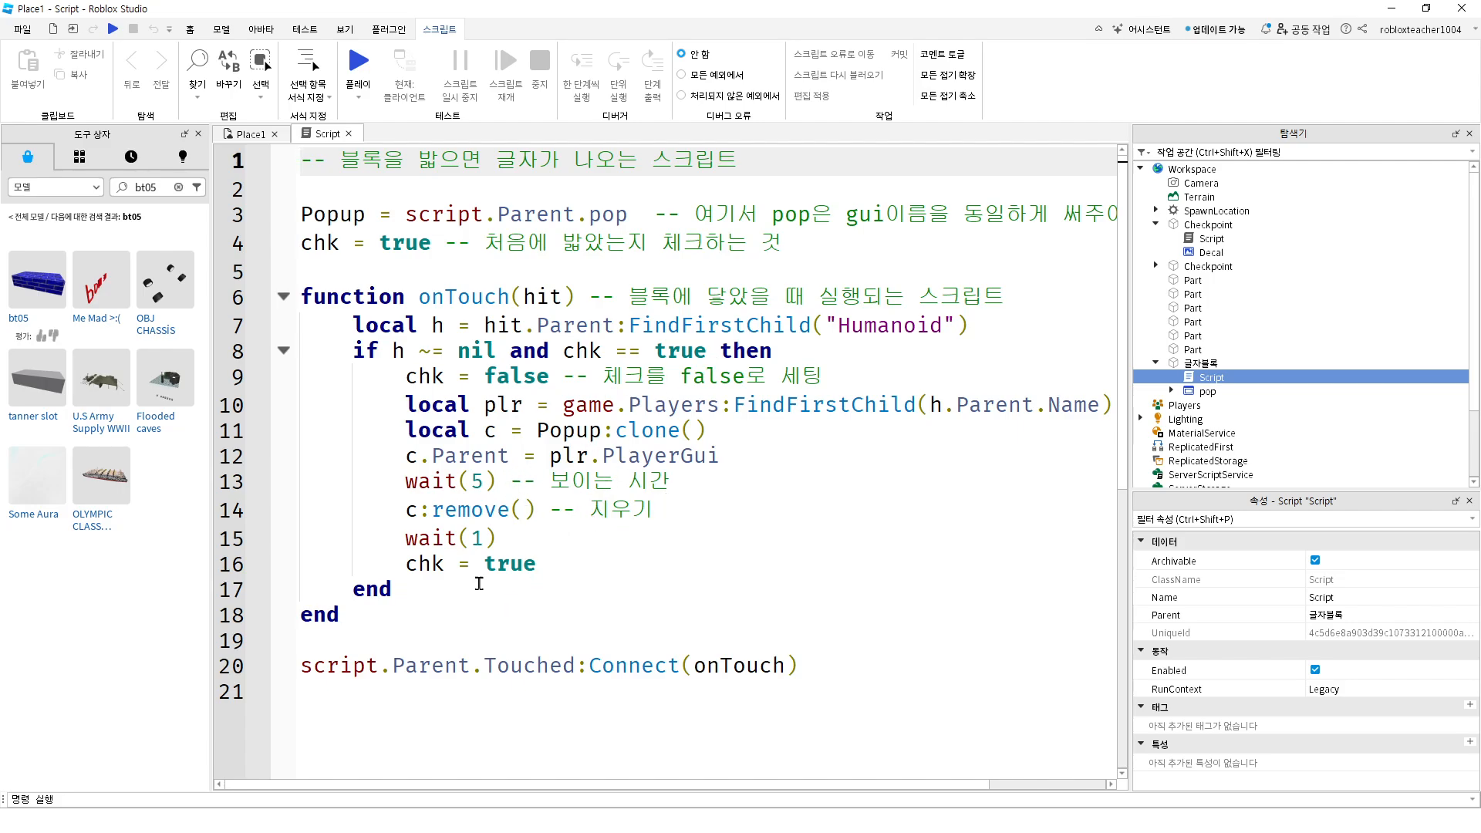
pyautogui.doubleClick(478, 480)
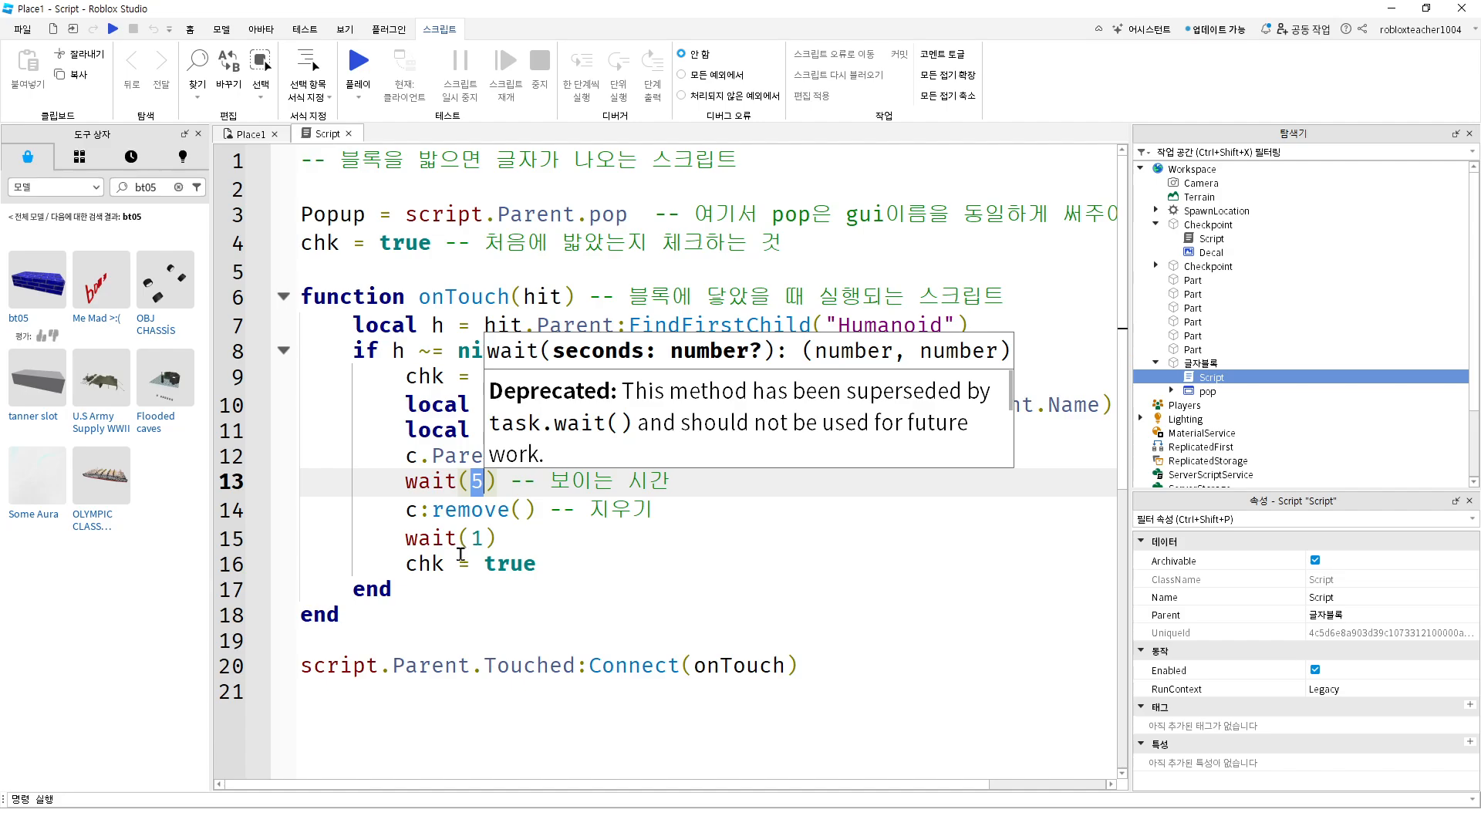
pyautogui.click(615, 512)
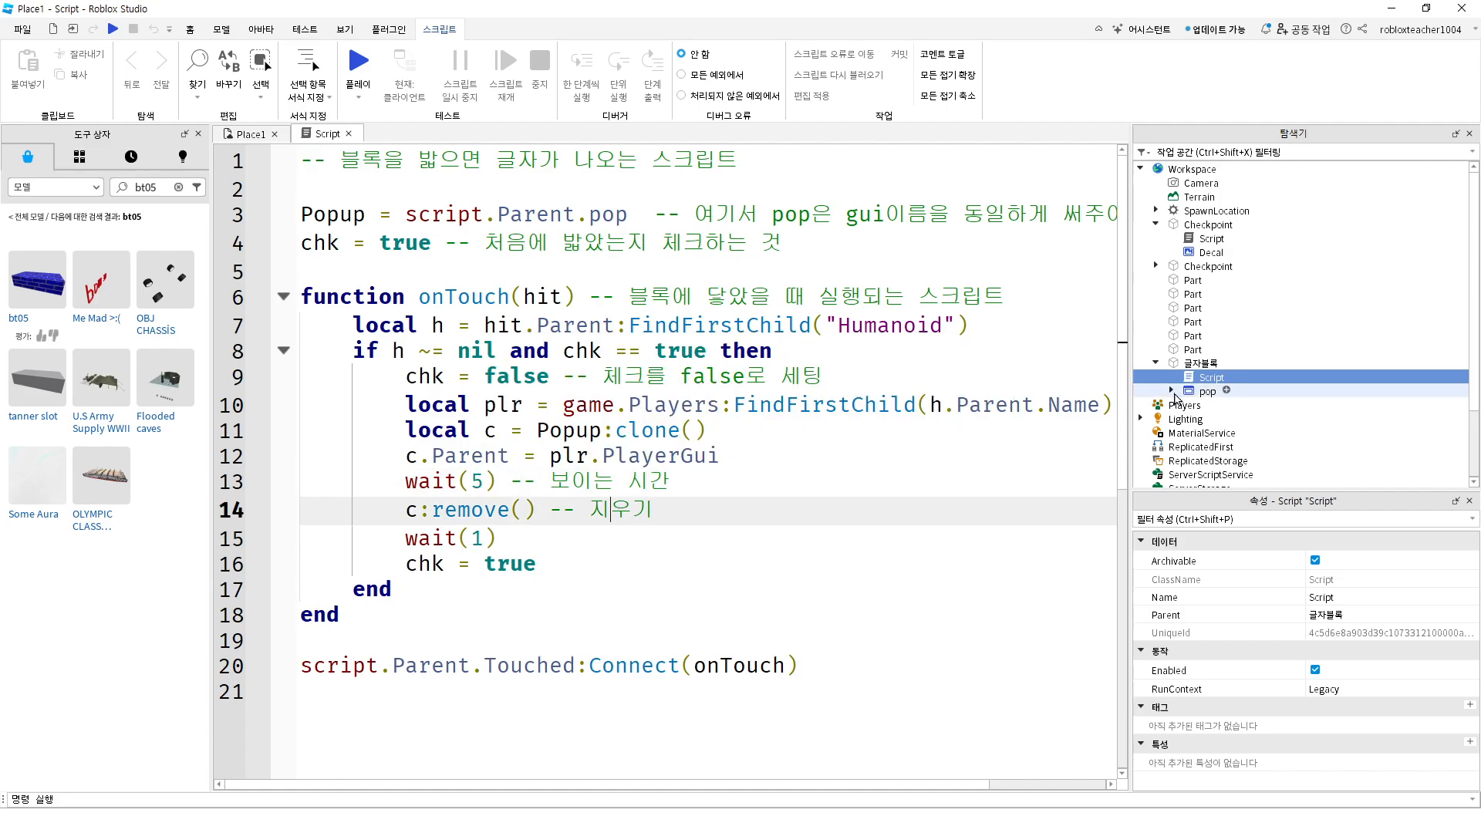
# Set the Text property of the TextLabel under 글자블록's pop ScreenGui to 당첨
pyautogui.click(1206, 391)
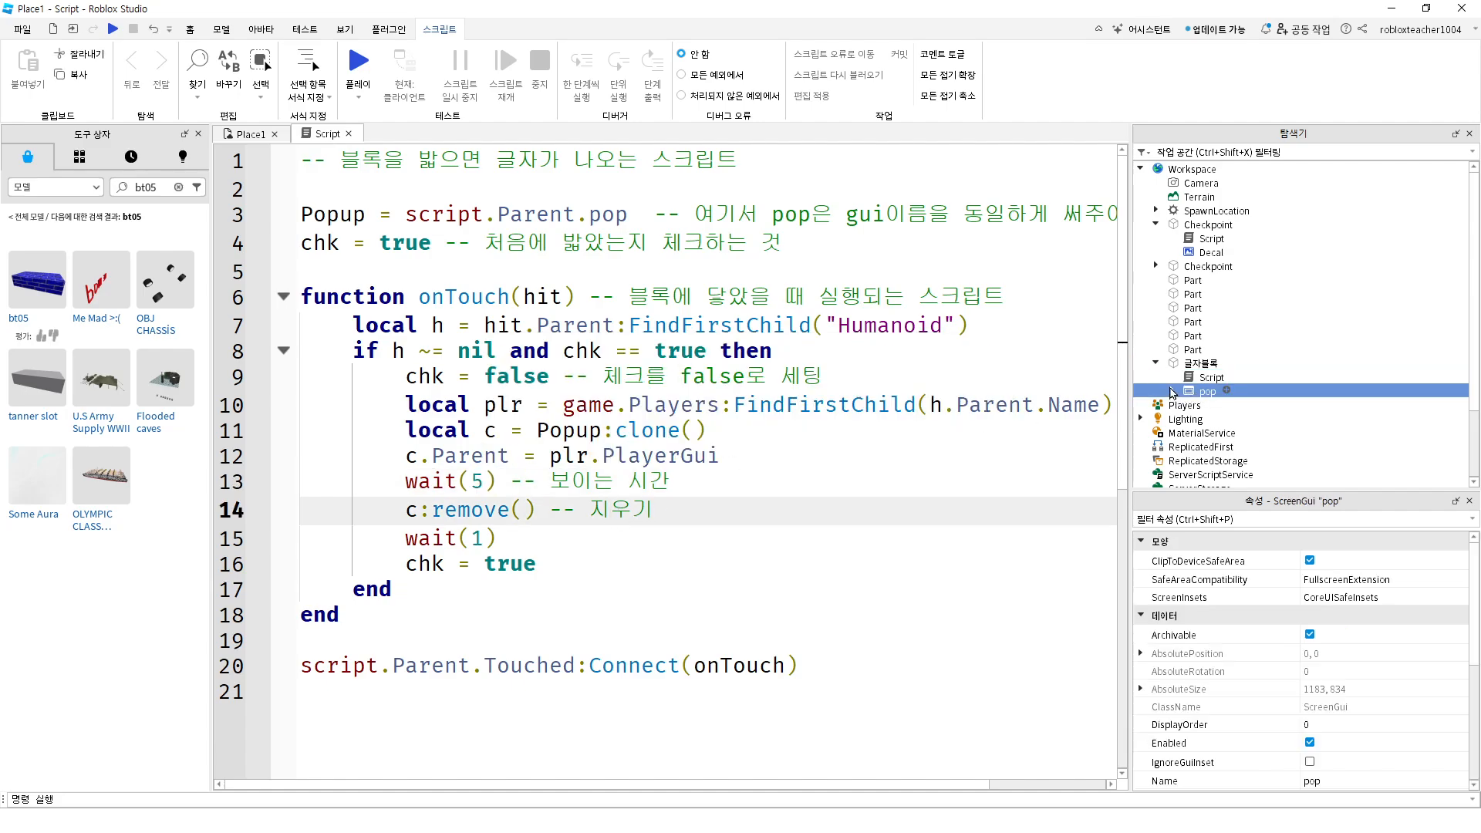
pyautogui.click(1173, 392)
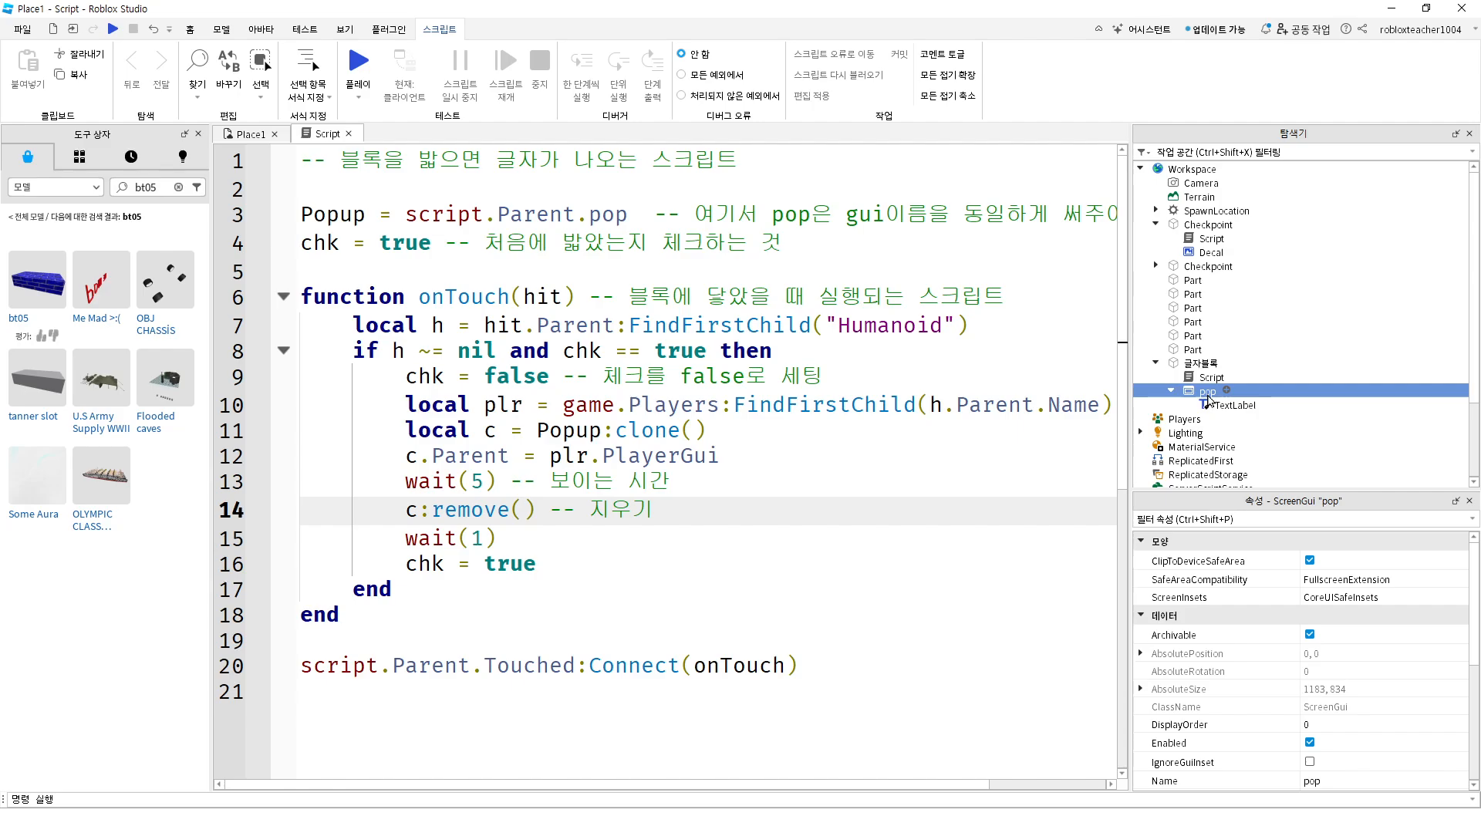
pyautogui.click(1231, 405)
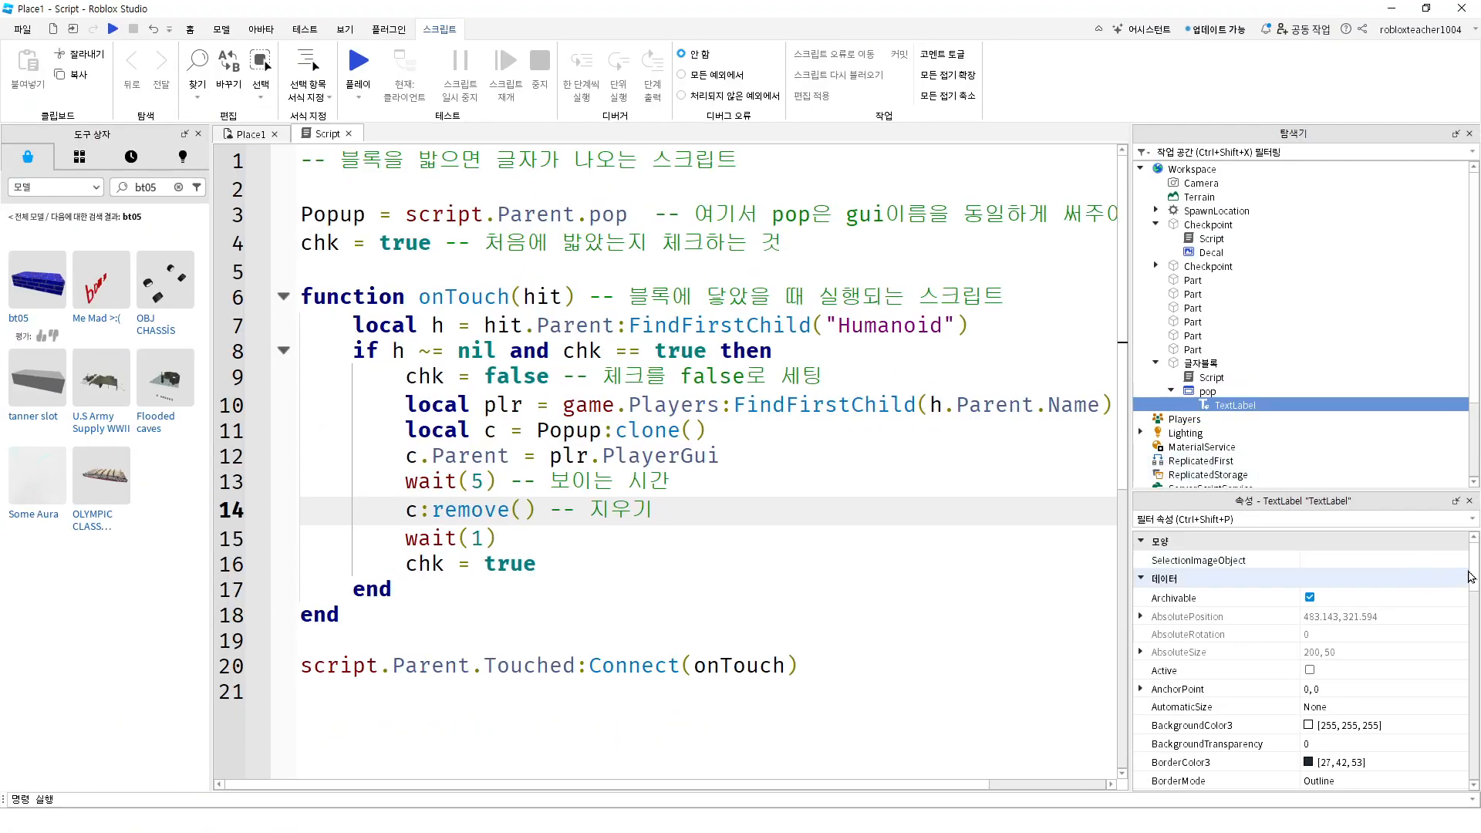
pyautogui.scroll(-5, 1471, 578)
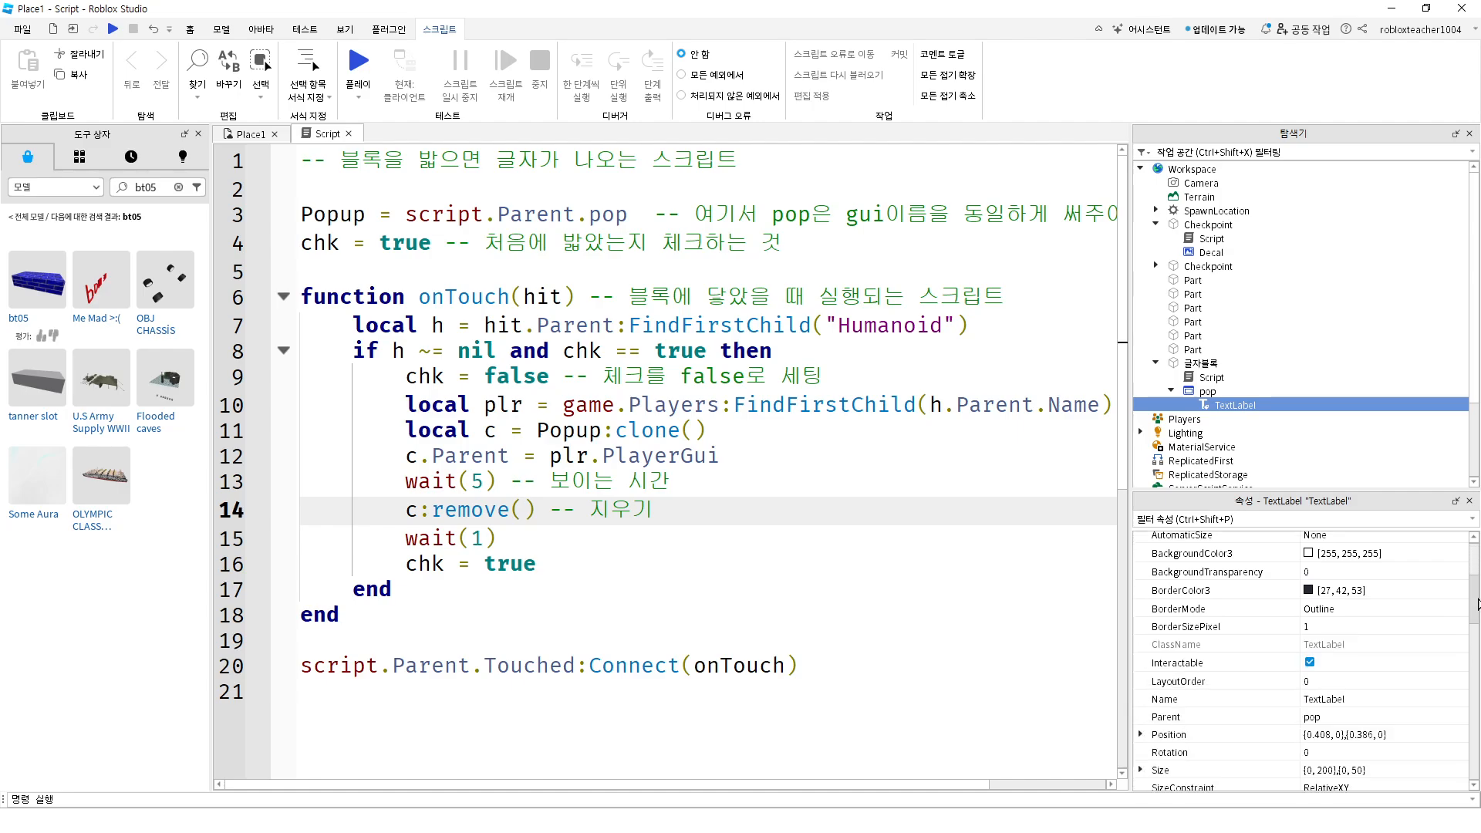
pyautogui.scroll(-5, 1471, 577)
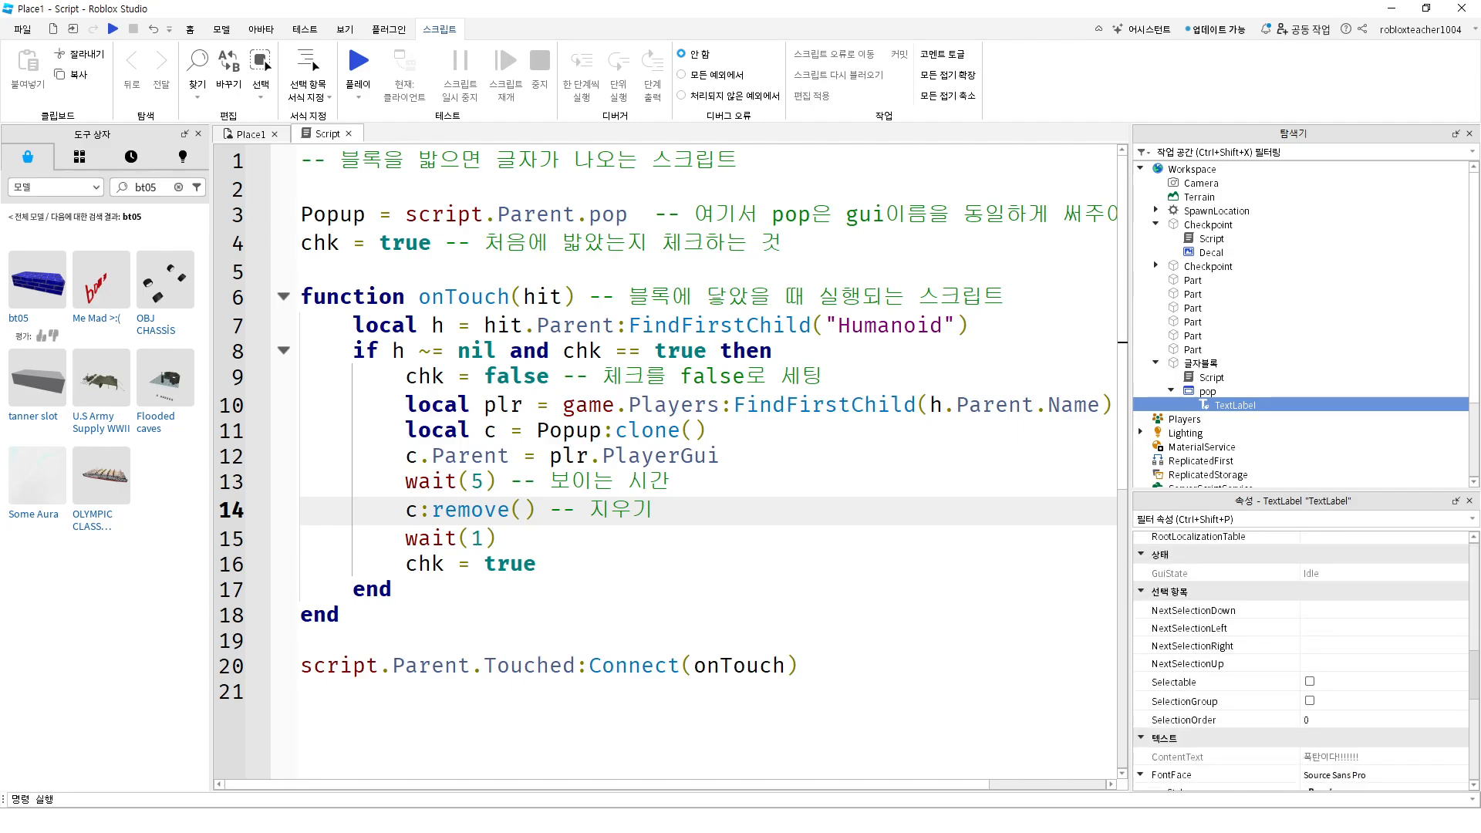
pyautogui.scroll(-3, 1471, 578)
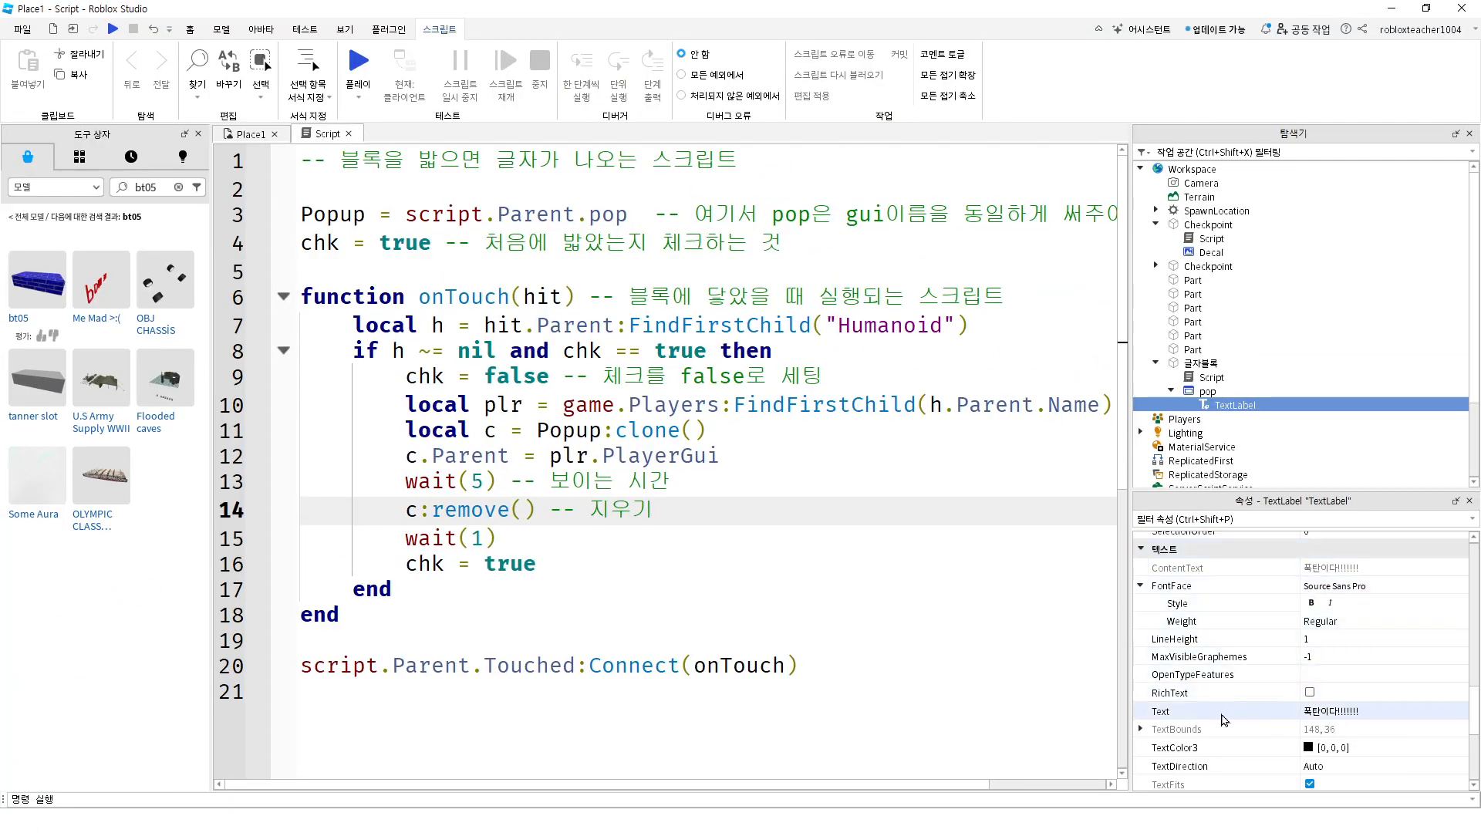
pyautogui.click(1354, 712)
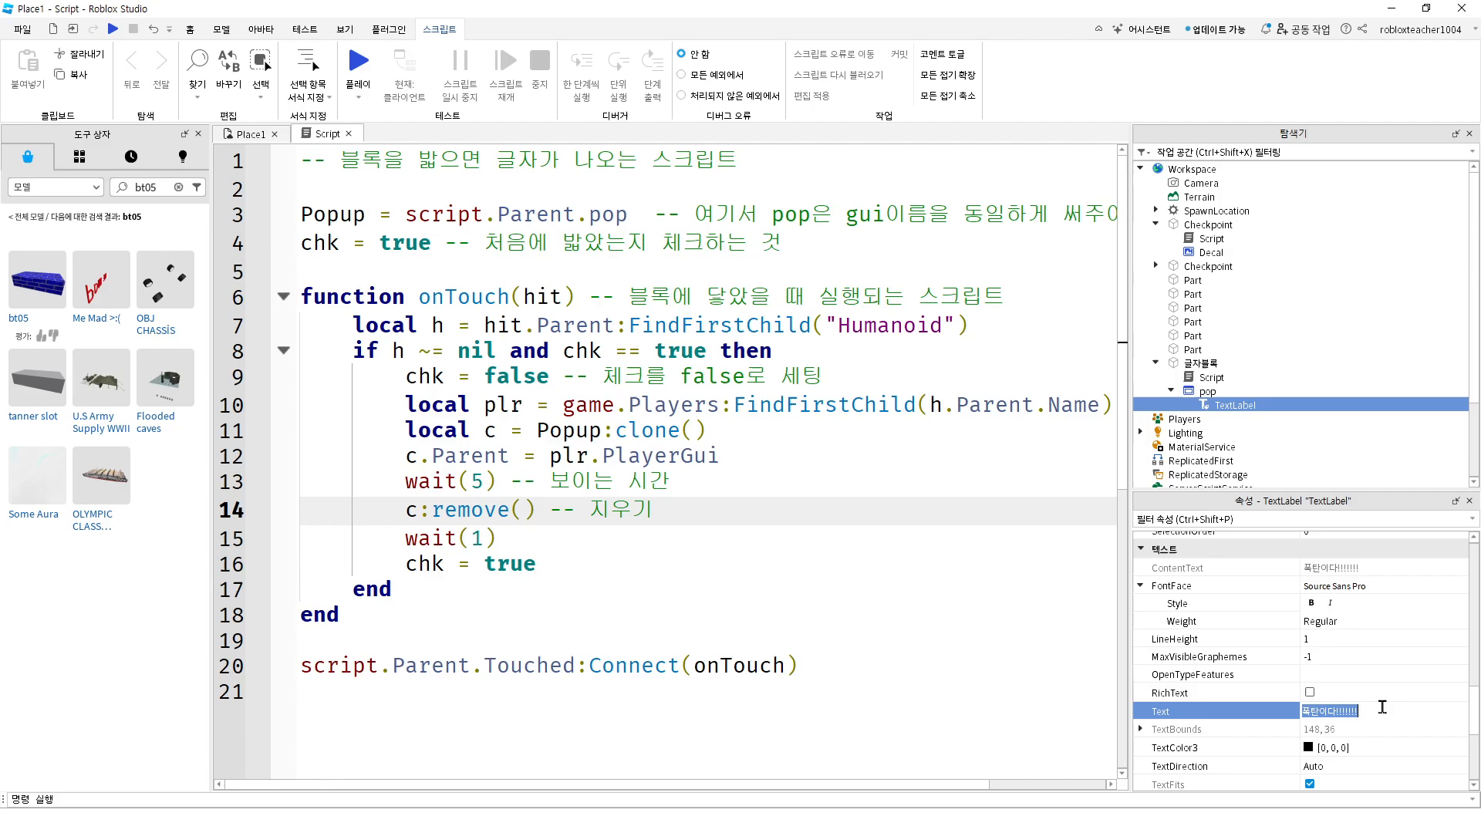
pyautogui.click(1383, 707)
pyautogui.hotkey('ctrl', 'a')
pyautogui.press('BackSpace')
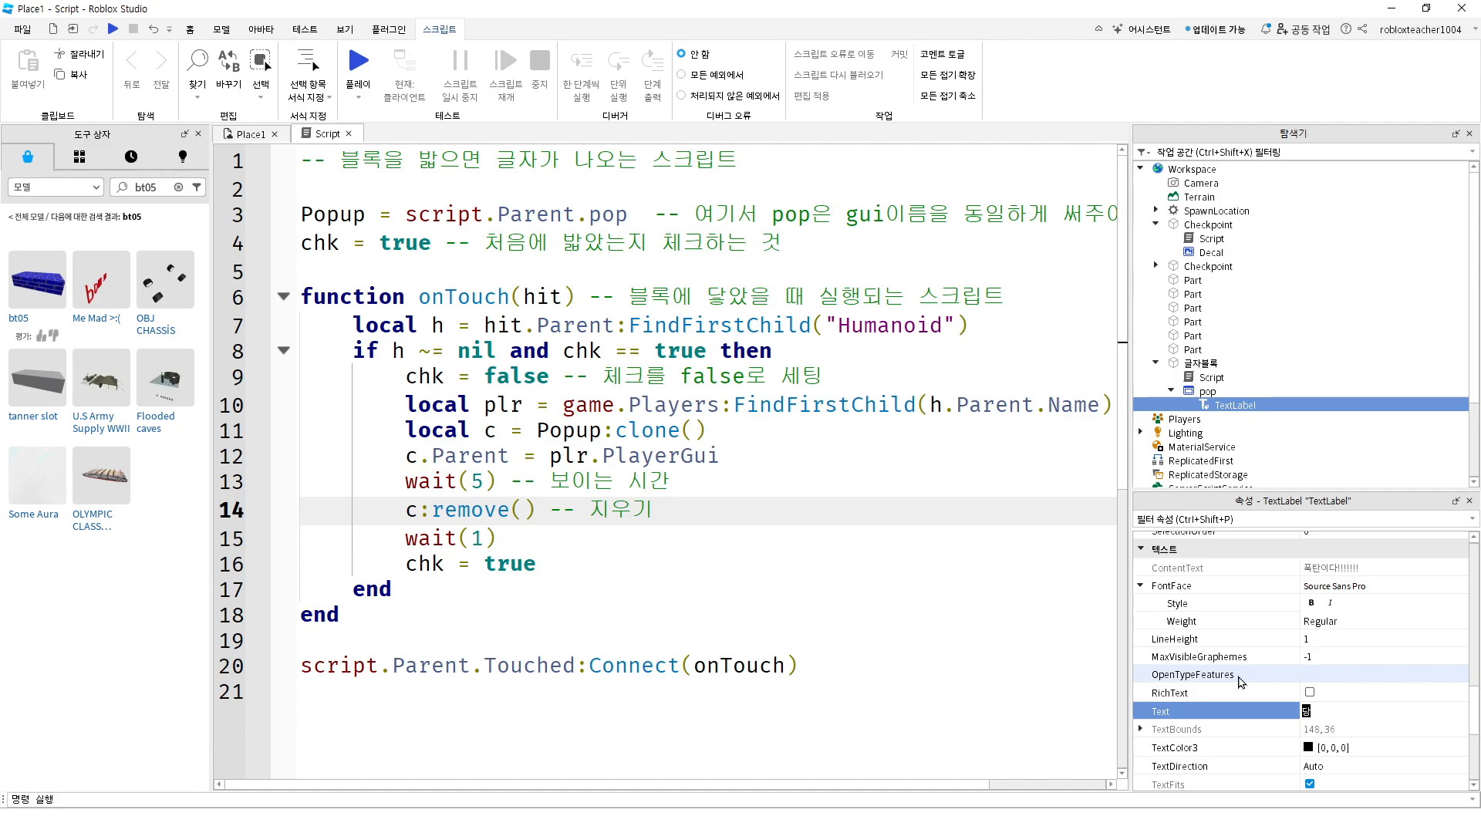
pyautogui.write('당첨')
pyautogui.press('Return')
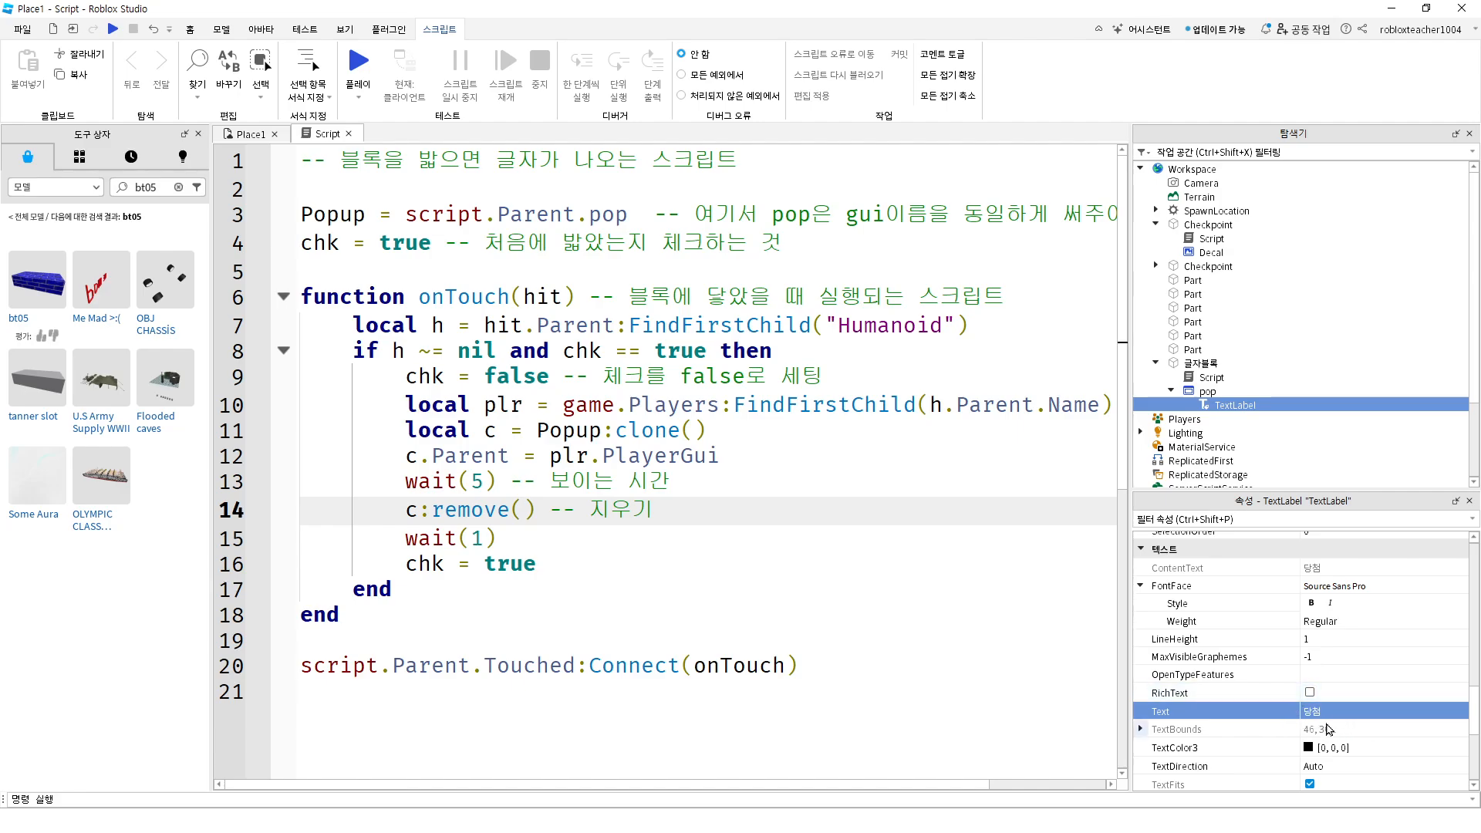
# Playtest the edited text by walking the character from the spawn onto the blue brick block, and stop the test
pyautogui.click(355, 65)
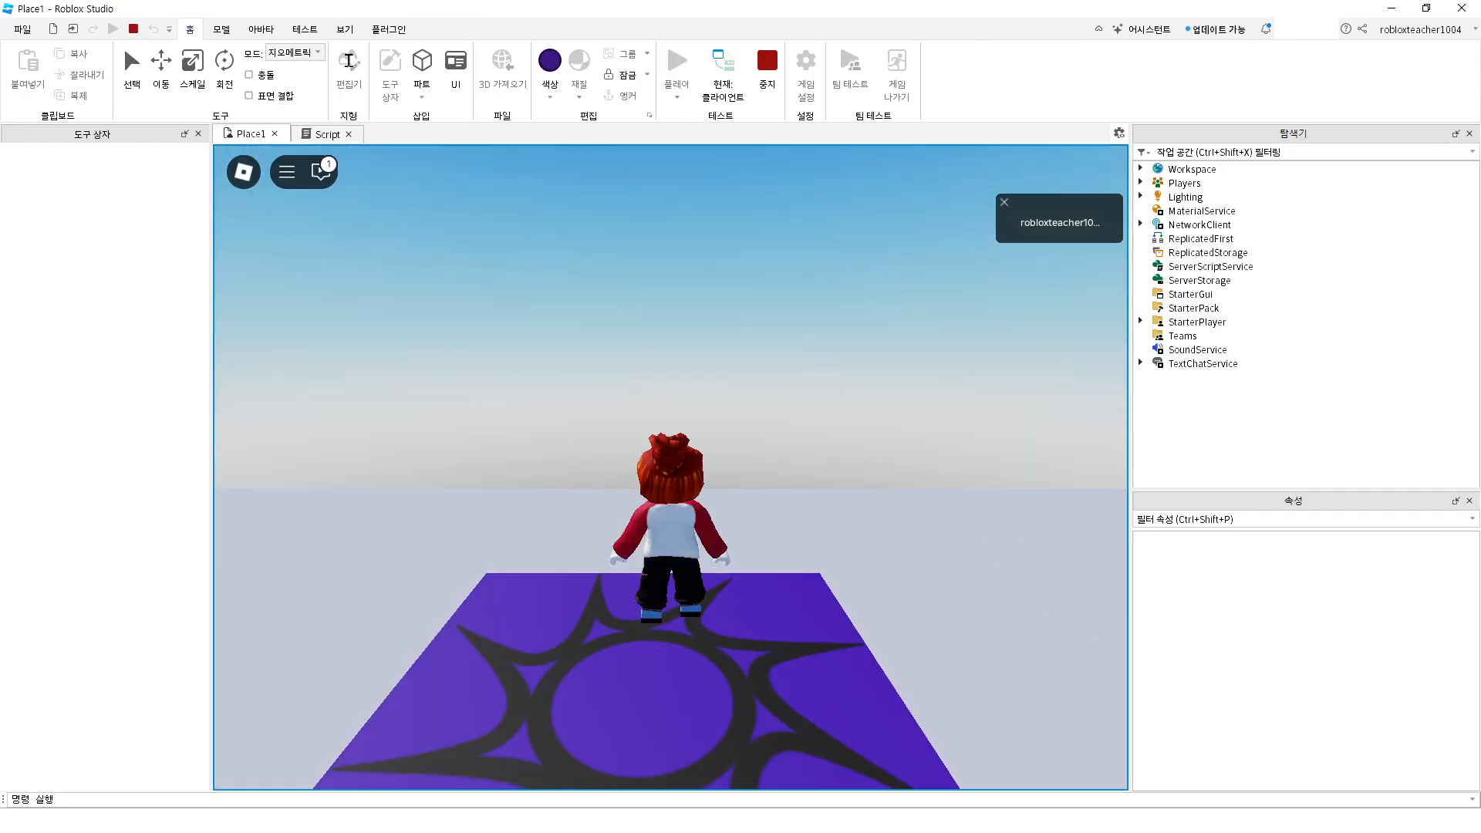
pyautogui.press('Left')
pyautogui.press('Left')
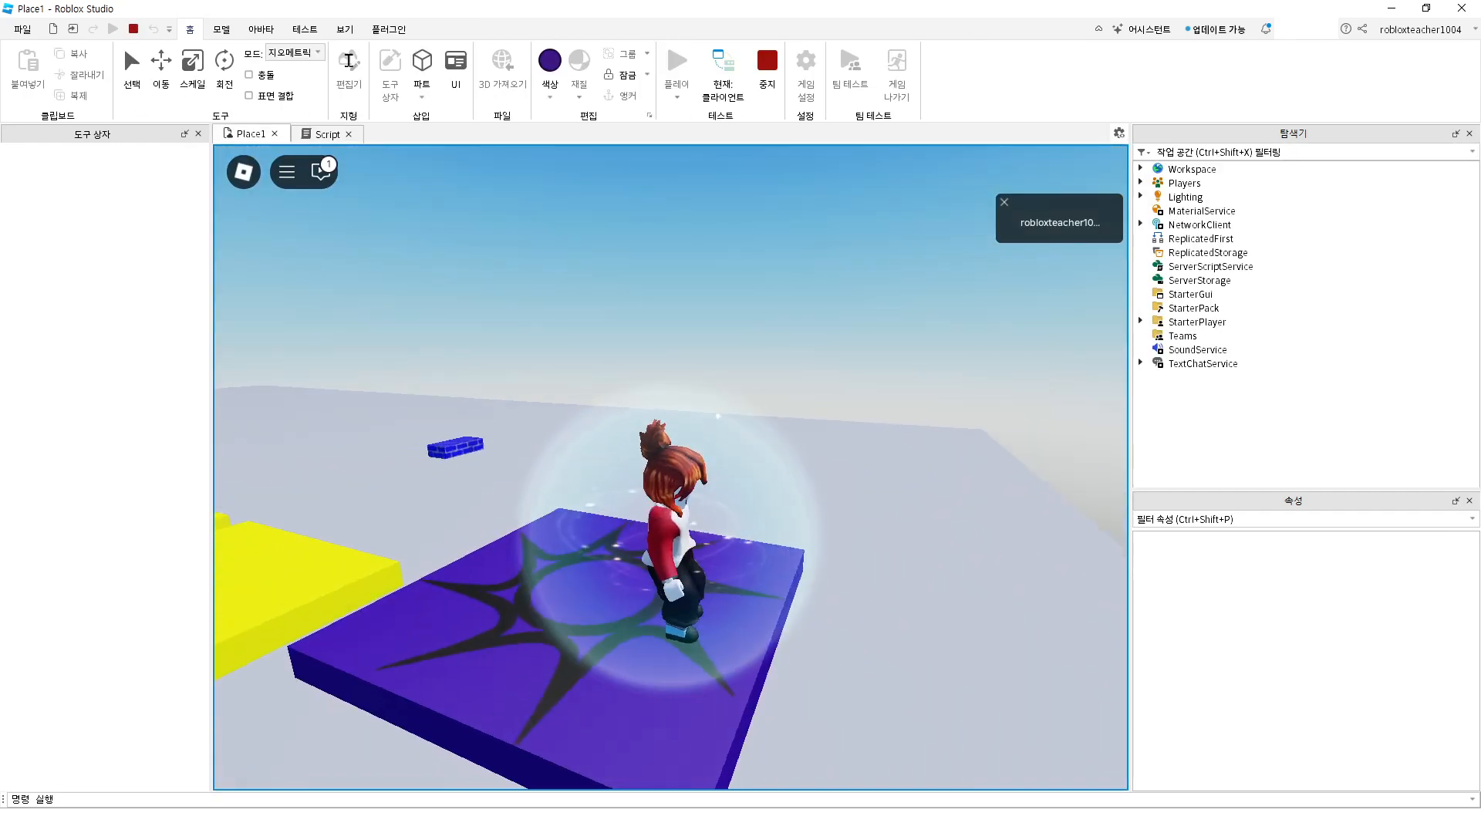
pyautogui.press('w')
pyautogui.press('w')
pyautogui.press('Right')
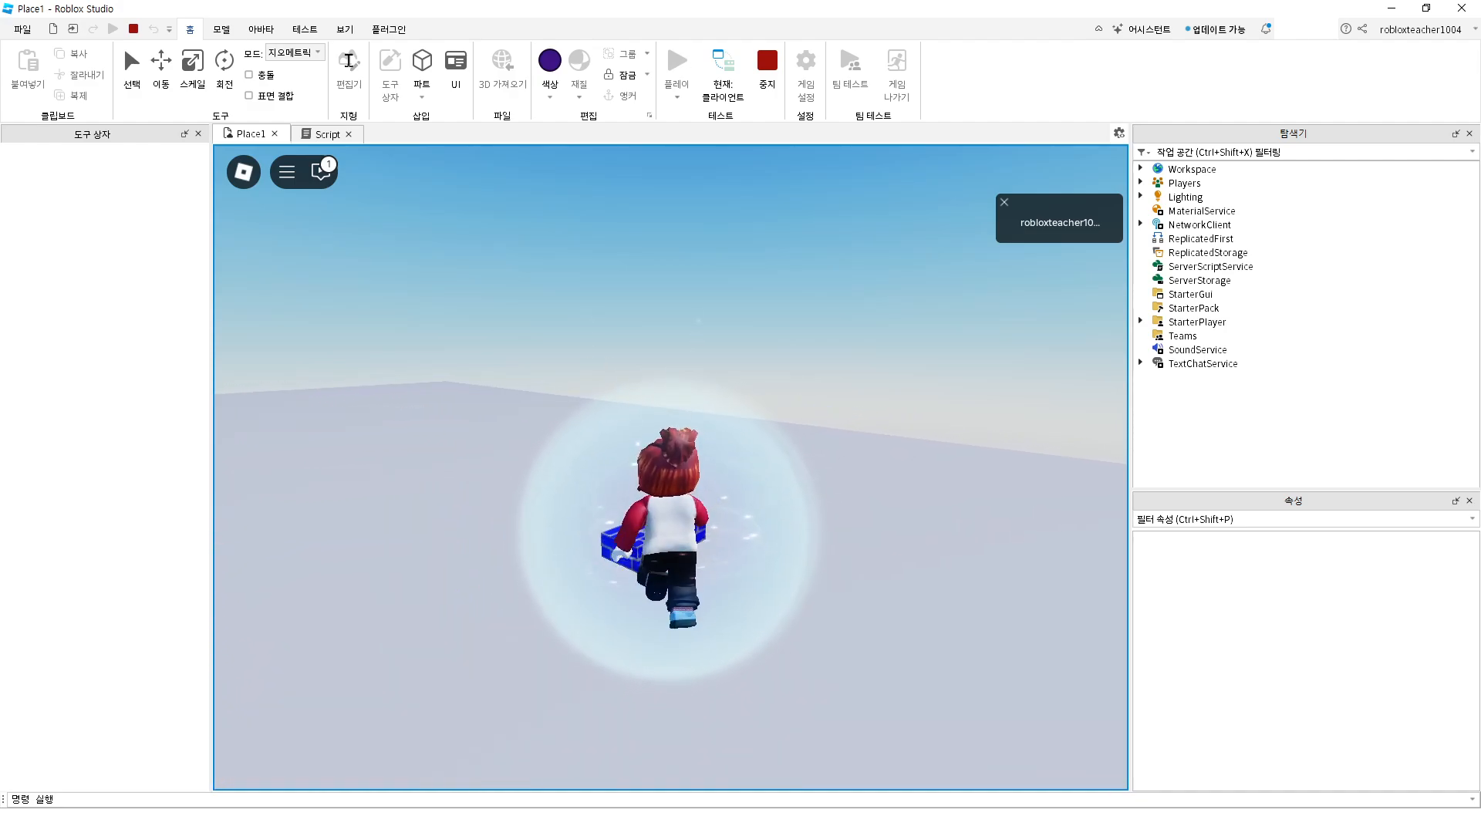
pyautogui.press('Left')
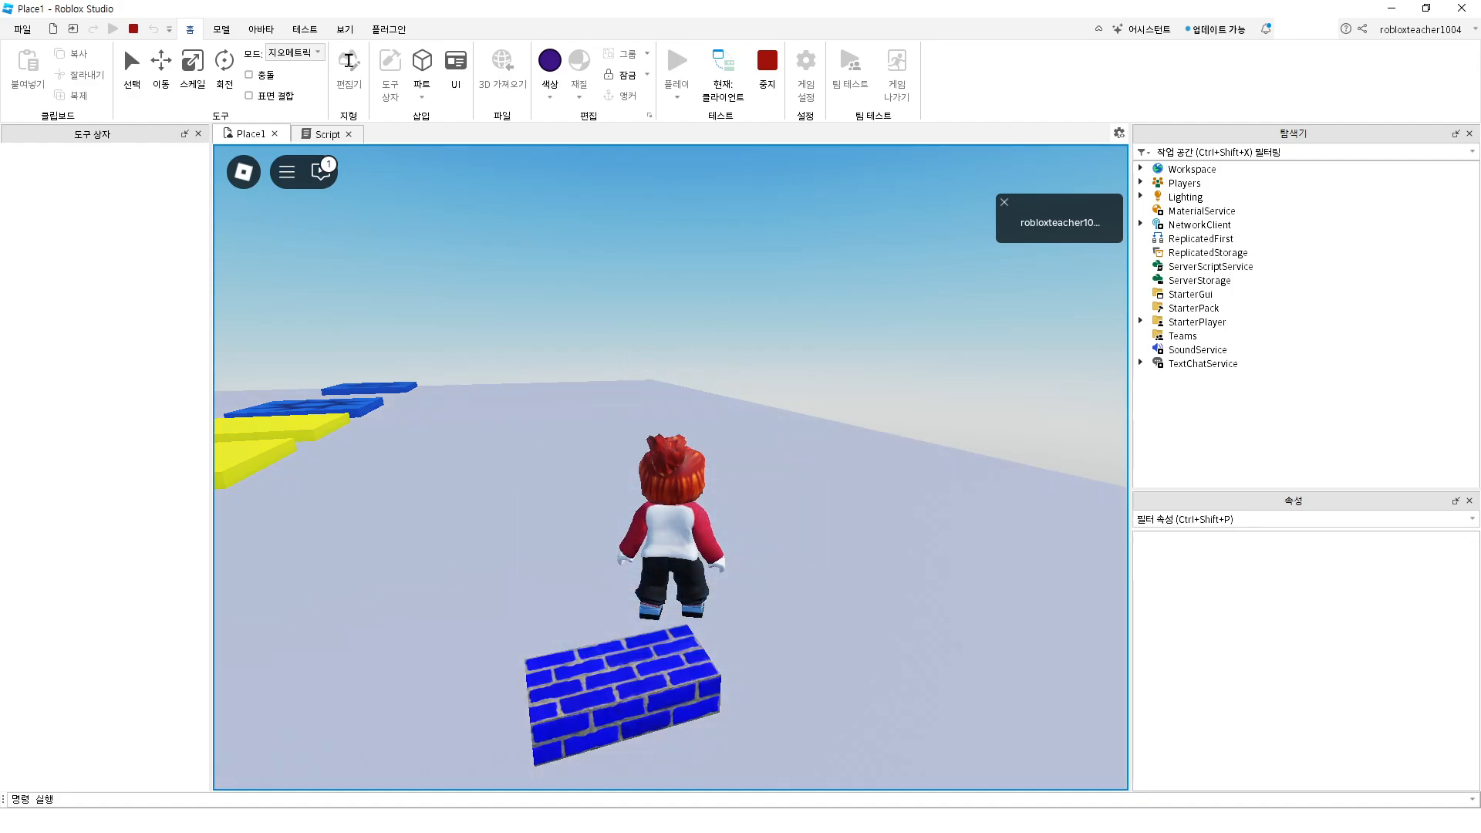
pyautogui.press('s')
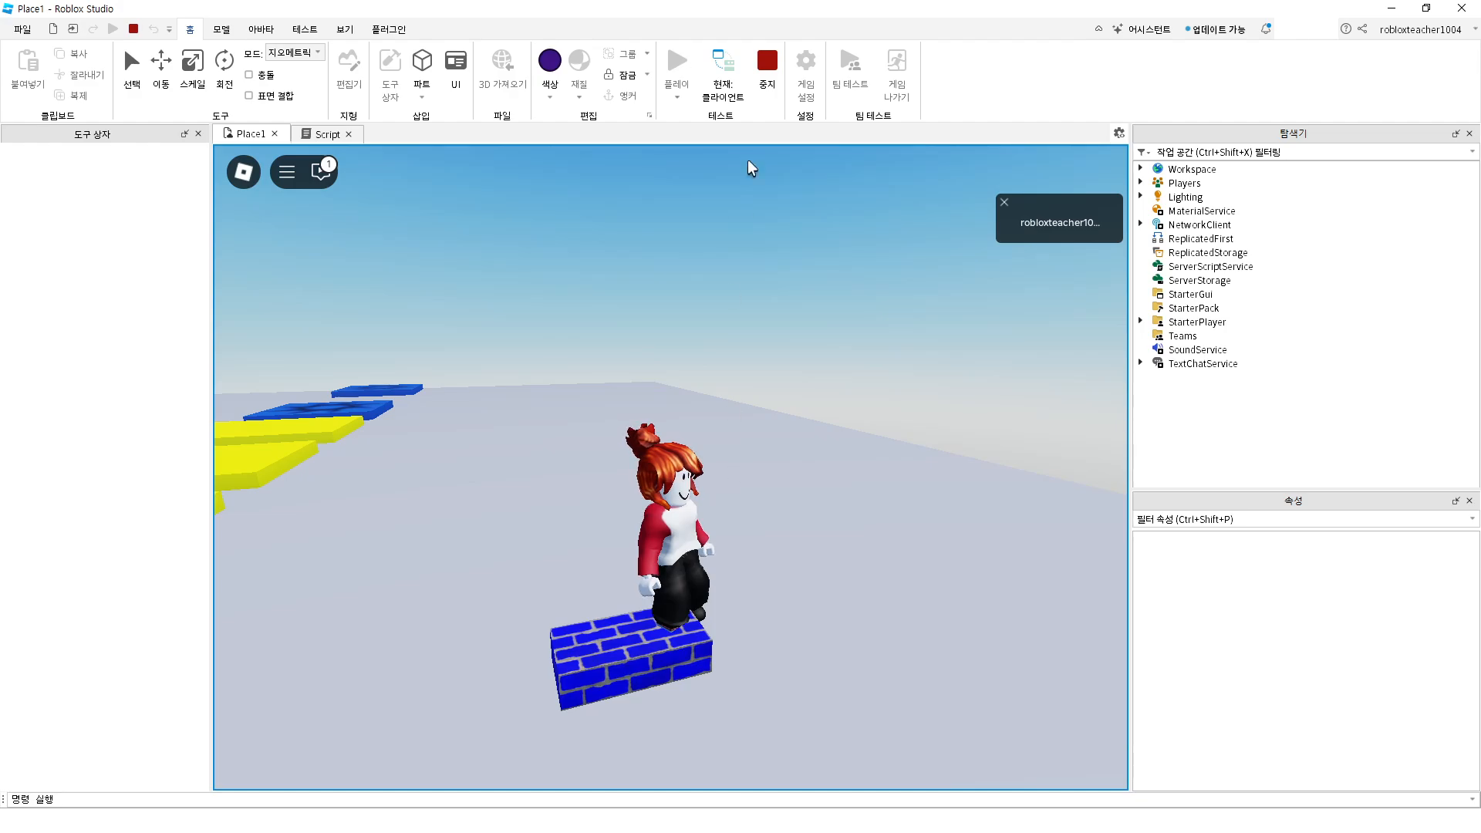
pyautogui.click(767, 73)
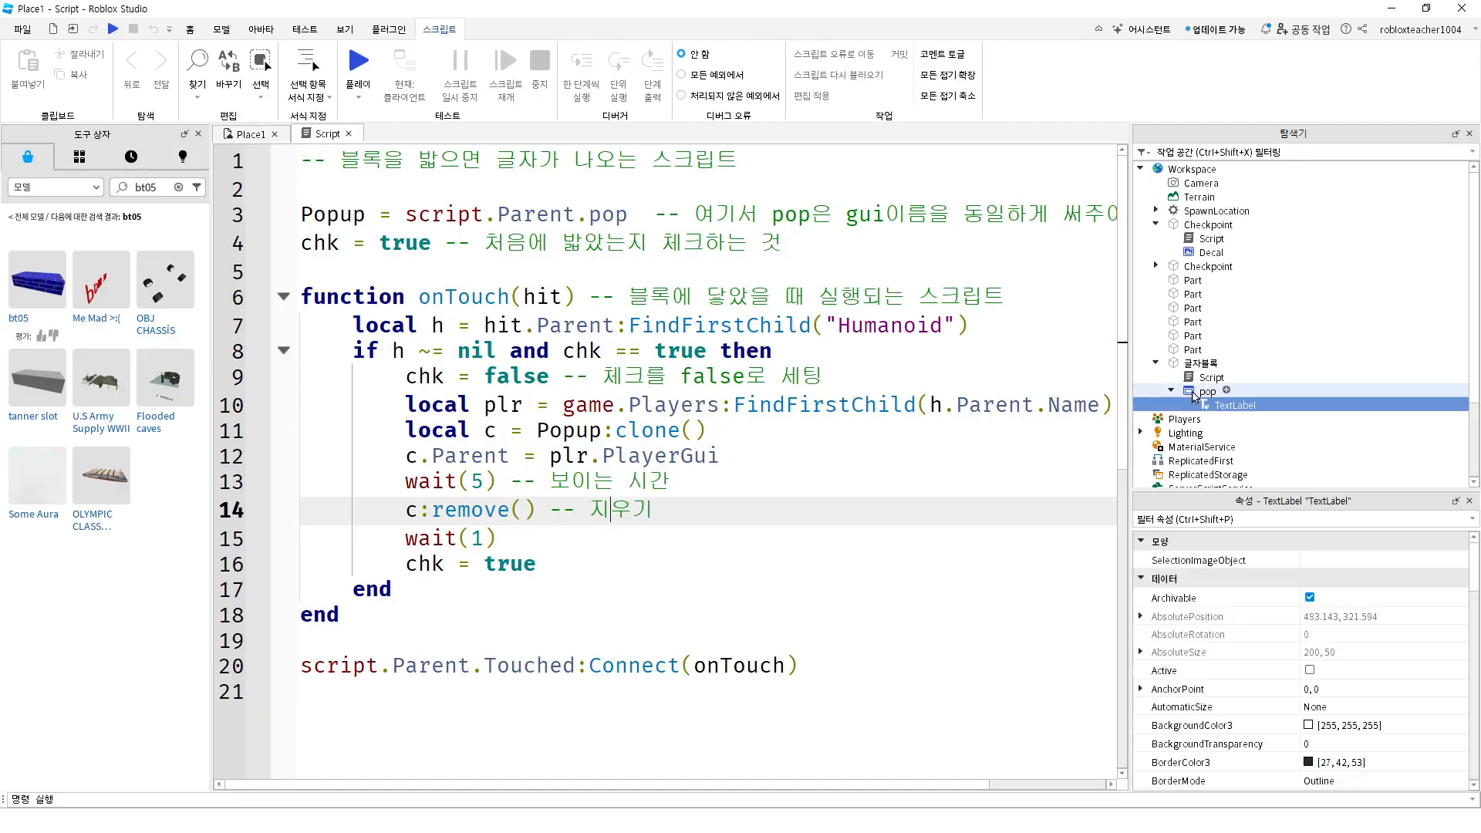
# Return to the Place1 view and set the Text property of the TextLabel under 글자블록's pop ScreenGui to 조금 있으면 좀비가 몰려와
pyautogui.click(1196, 392)
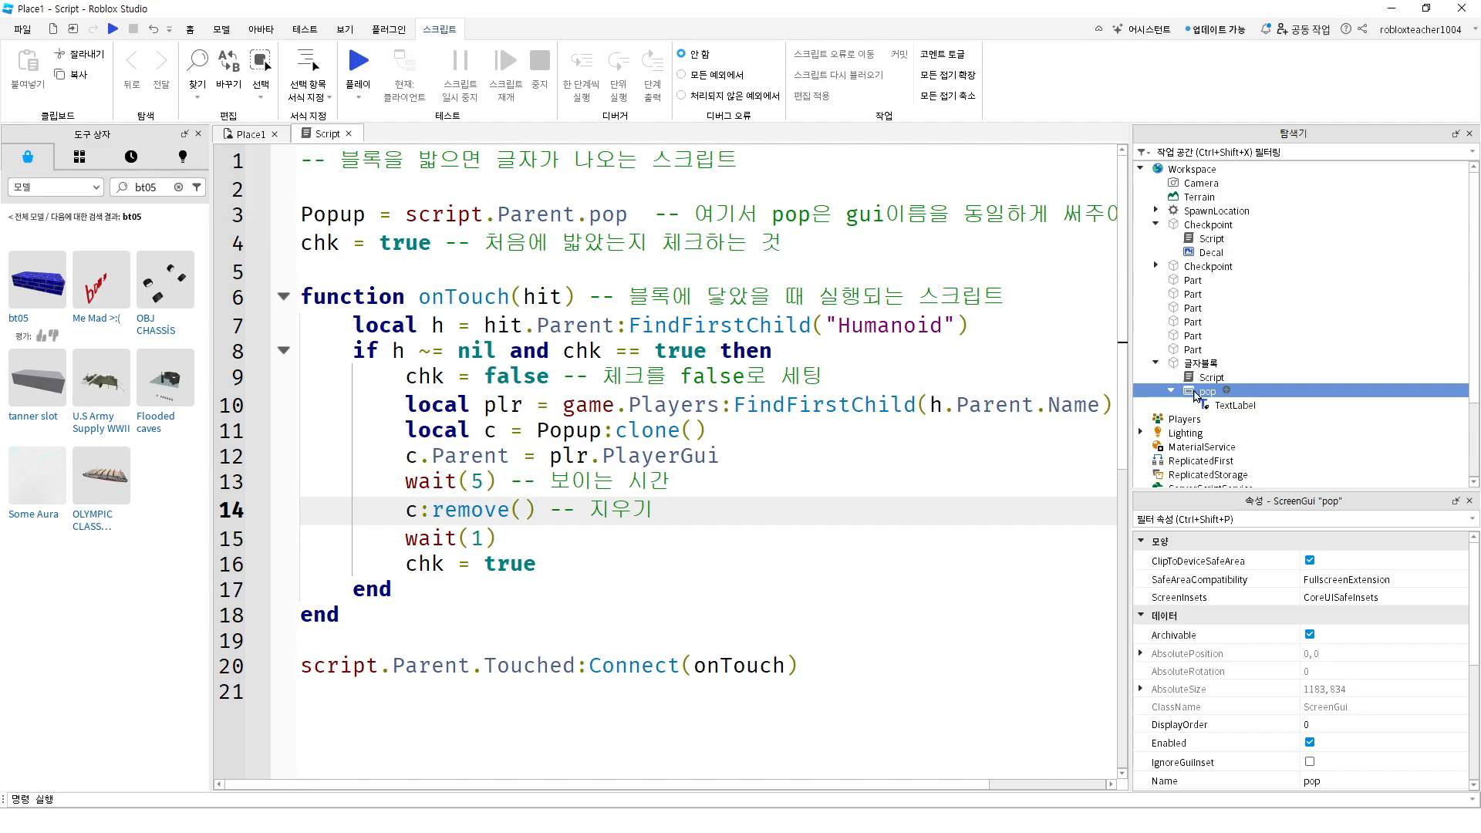
pyautogui.click(250, 134)
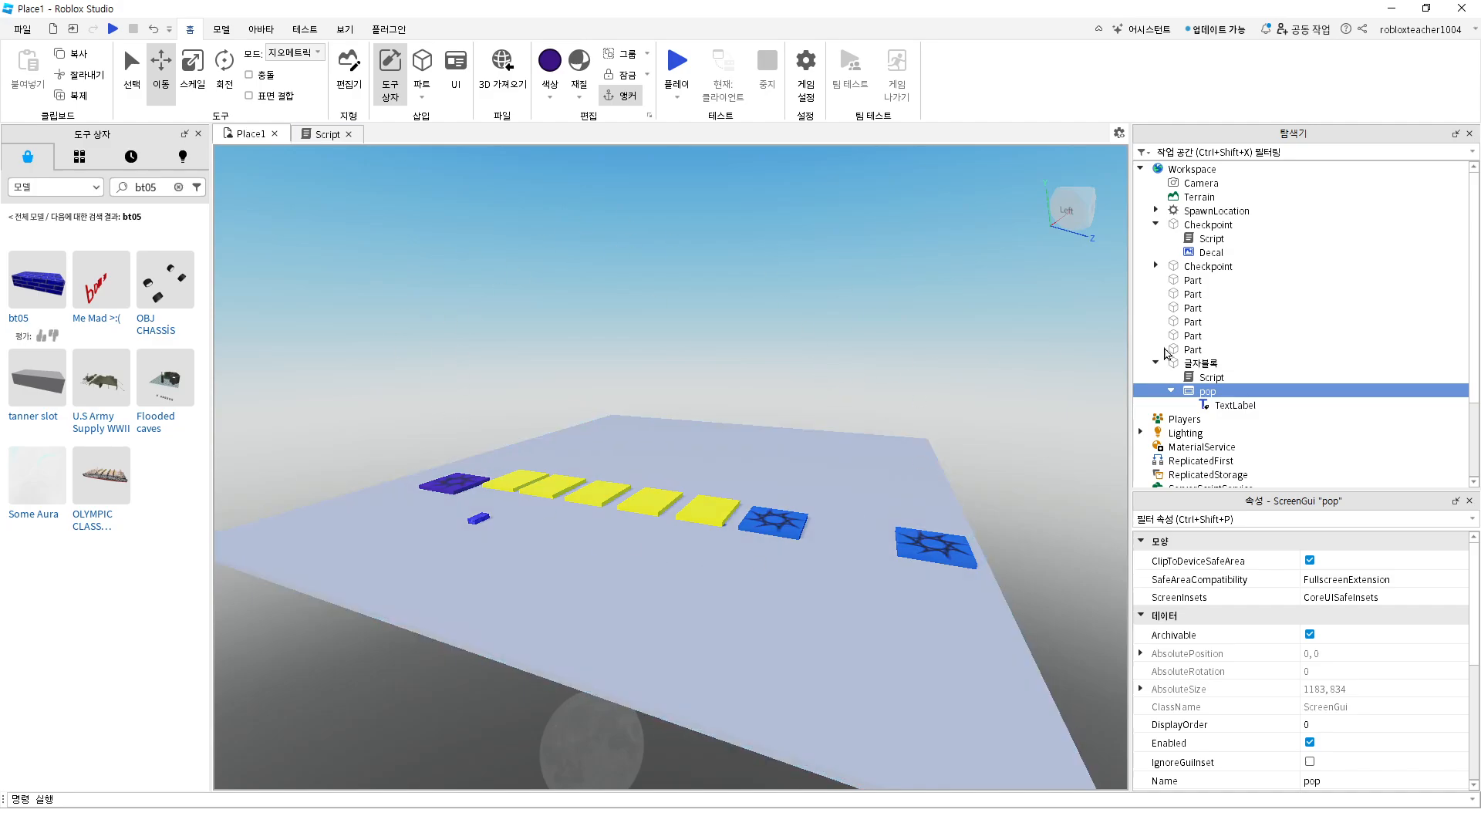
pyautogui.scroll(-3, 1475, 432)
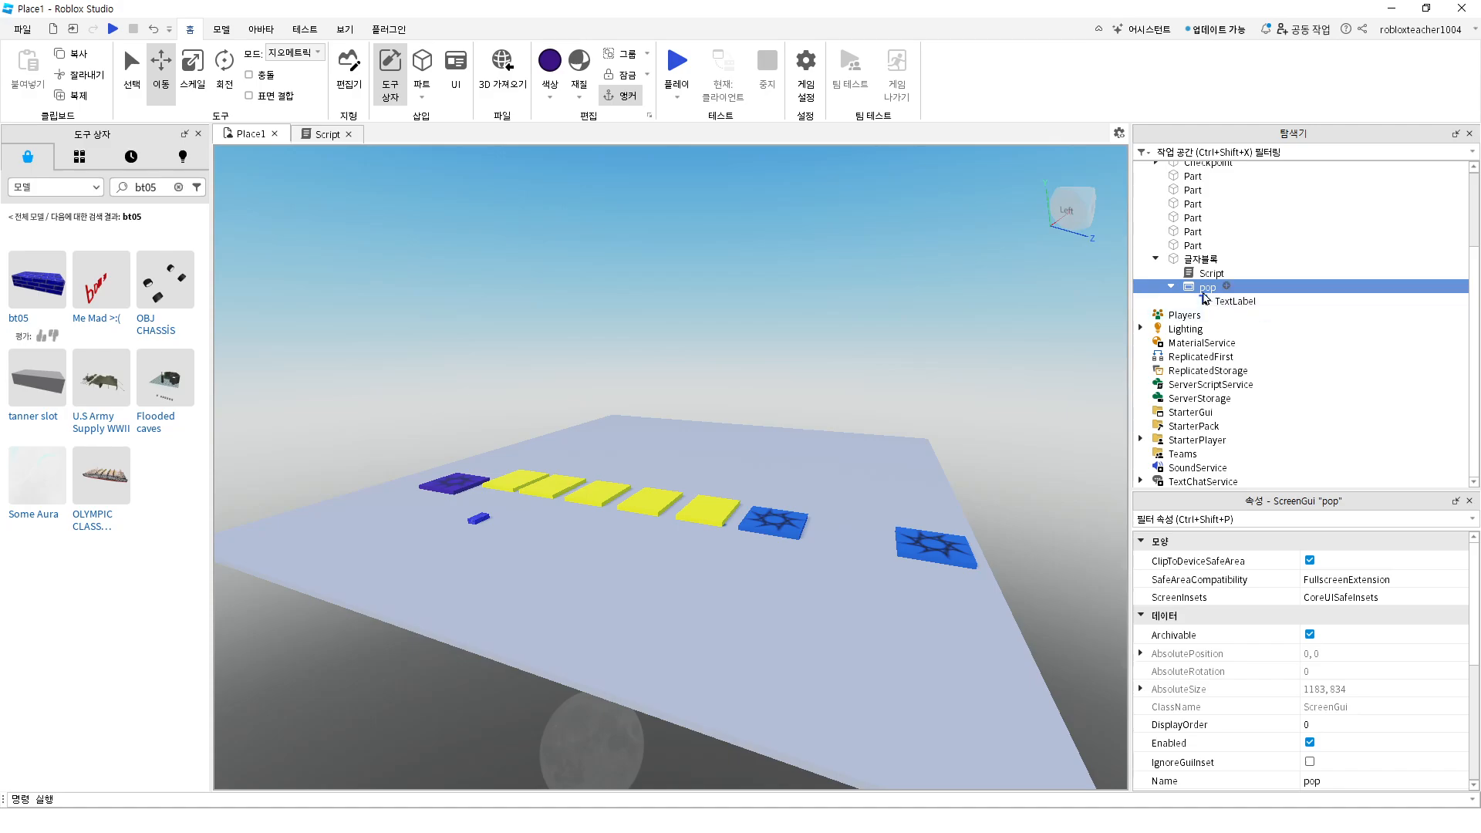
pyautogui.click(1211, 301)
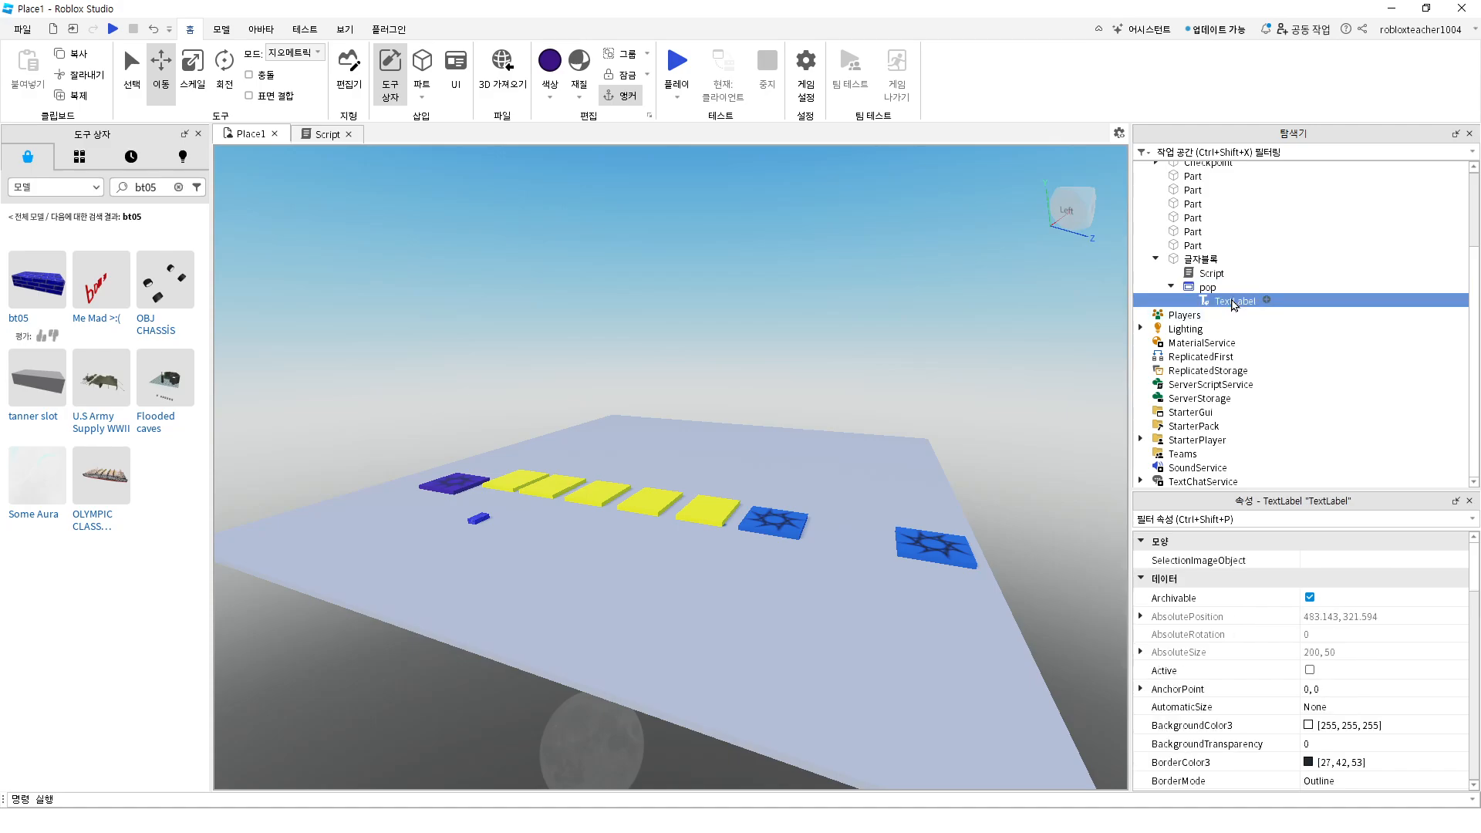
pyautogui.scroll(-10, 1332, 649)
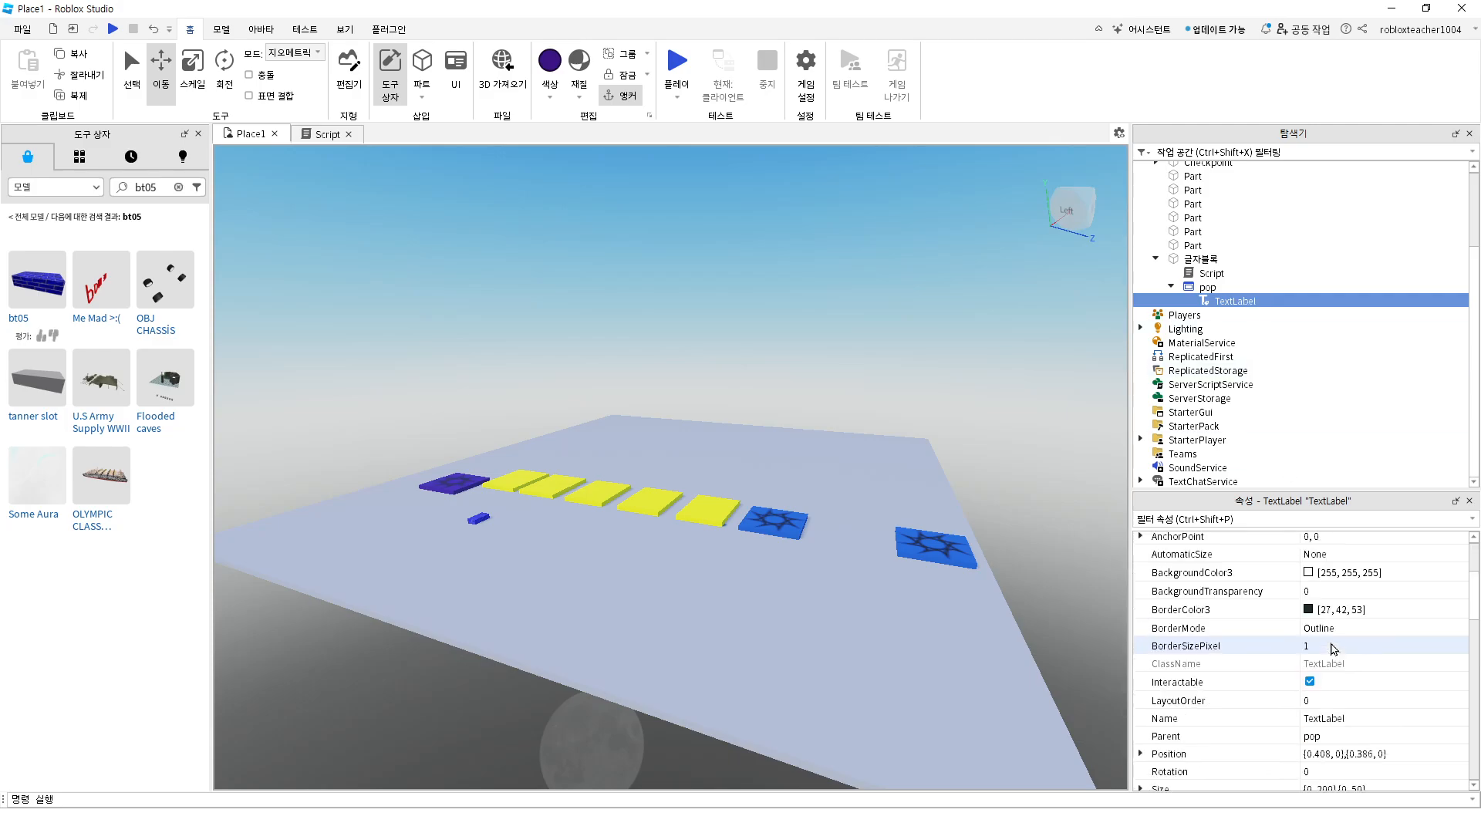
pyautogui.scroll(-5, 1328, 617)
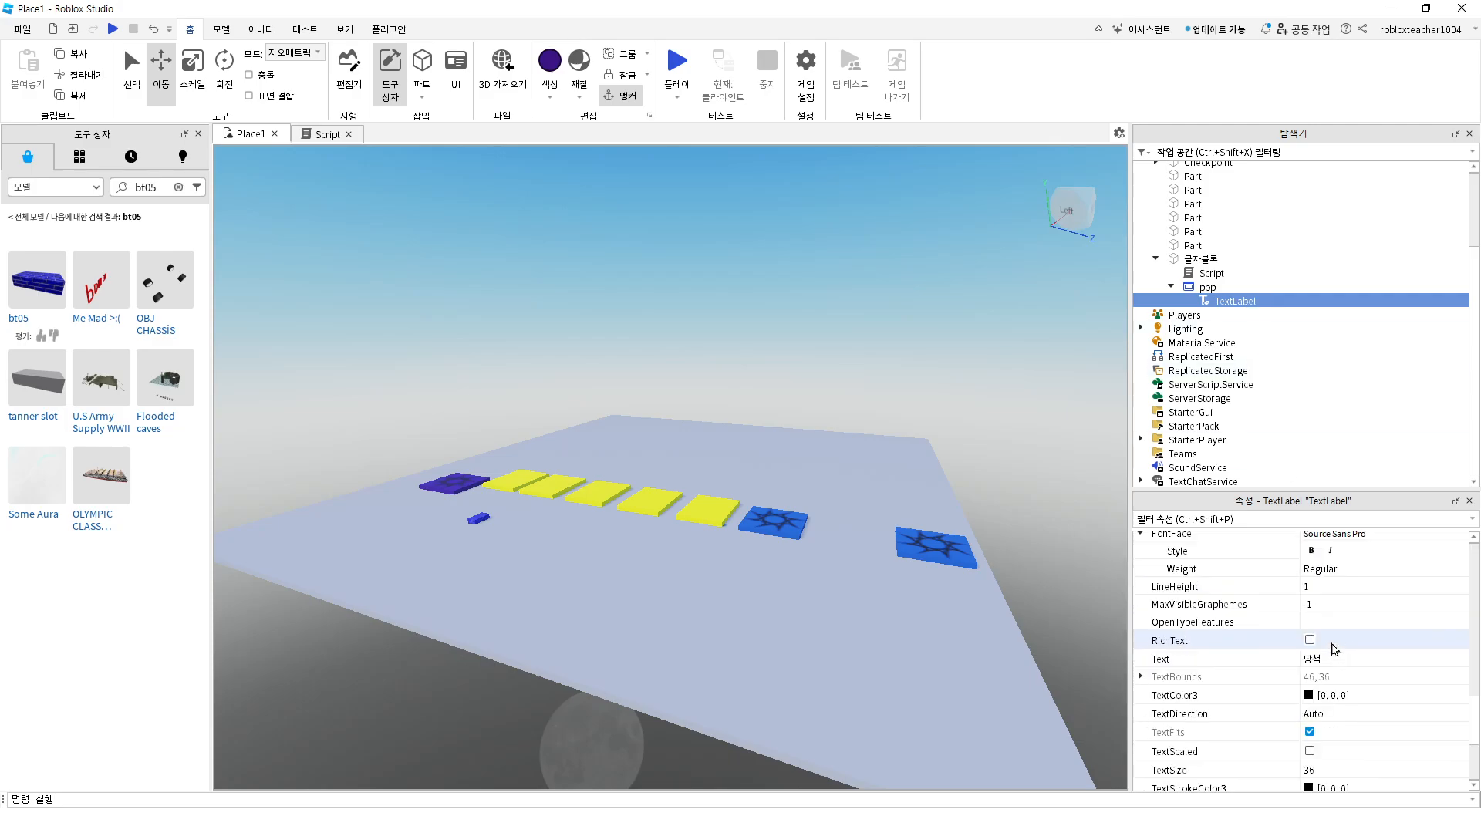
pyautogui.click(1335, 556)
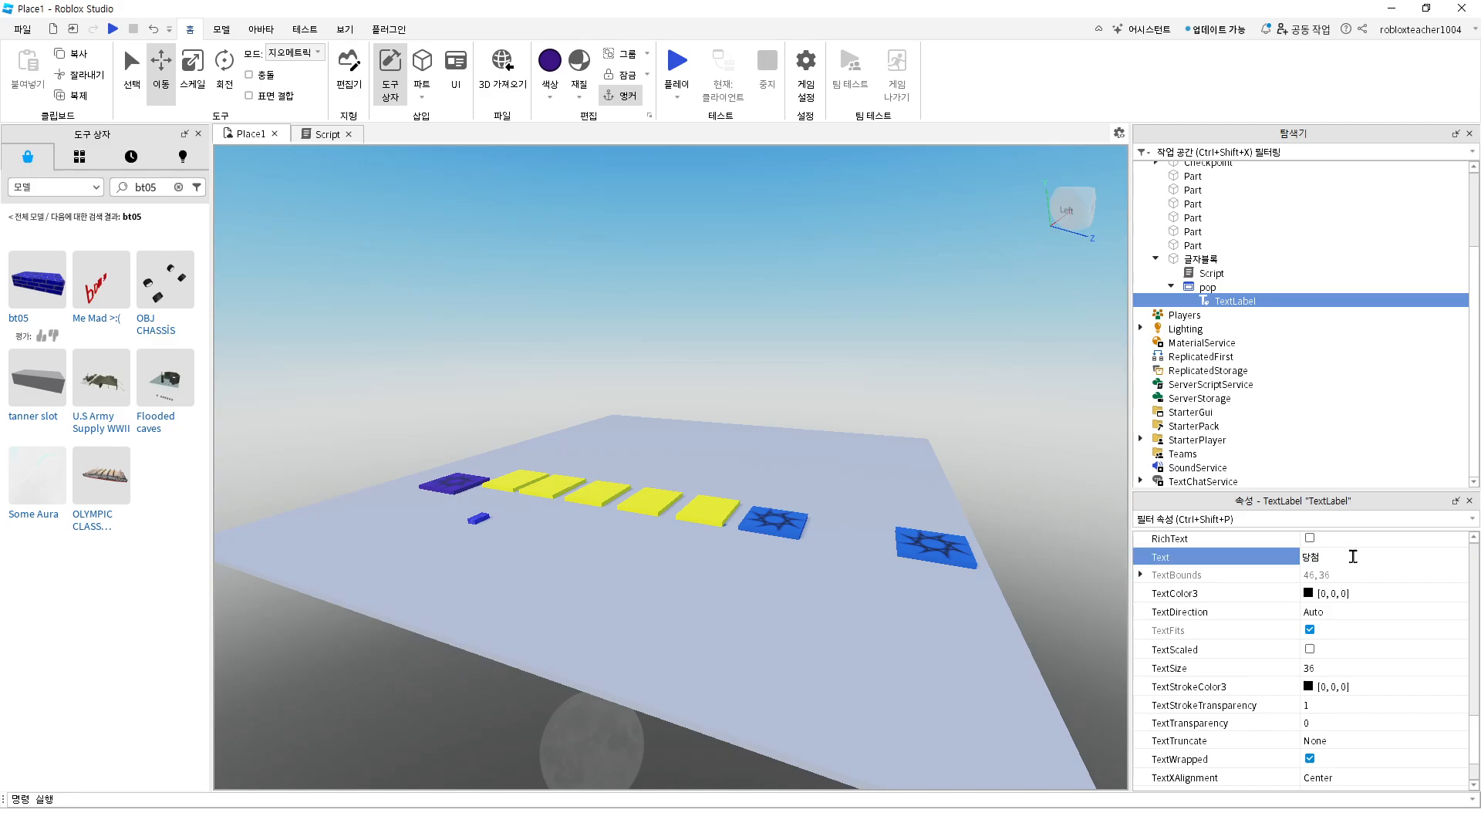
pyautogui.moveTo(1352, 556); pyautogui.dragTo(1249, 559)
pyautogui.press('BackSpace')
pyautogui.write('조금 있으면')
pyautogui.write(' 좀비가')
pyautogui.write(' 몰려오')
pyautogui.press('Return')
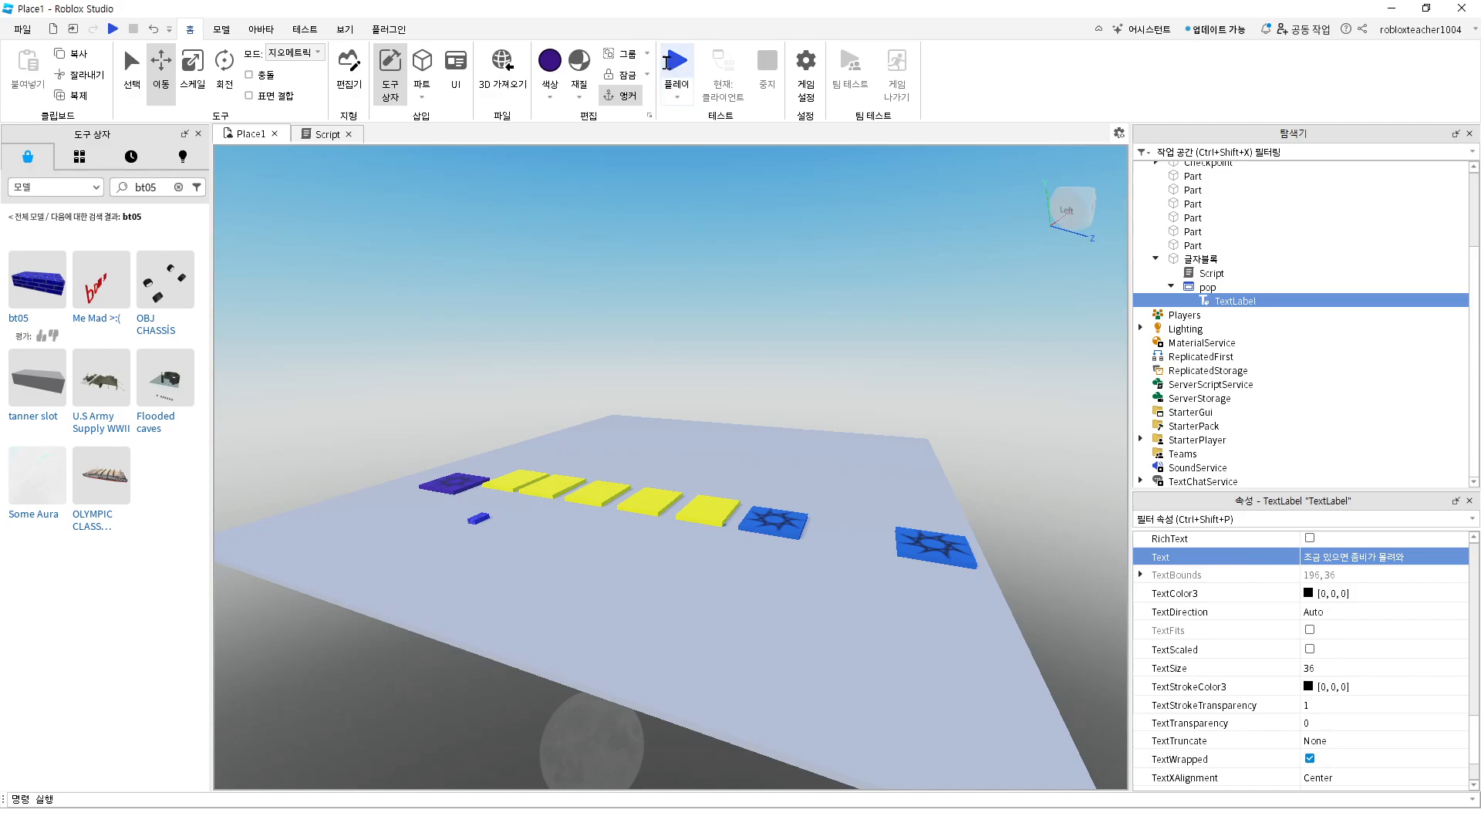
# Playtest the new pop-up text by walking the character from the spawn onto the blue brick block, and stop the test
pyautogui.click(669, 62)
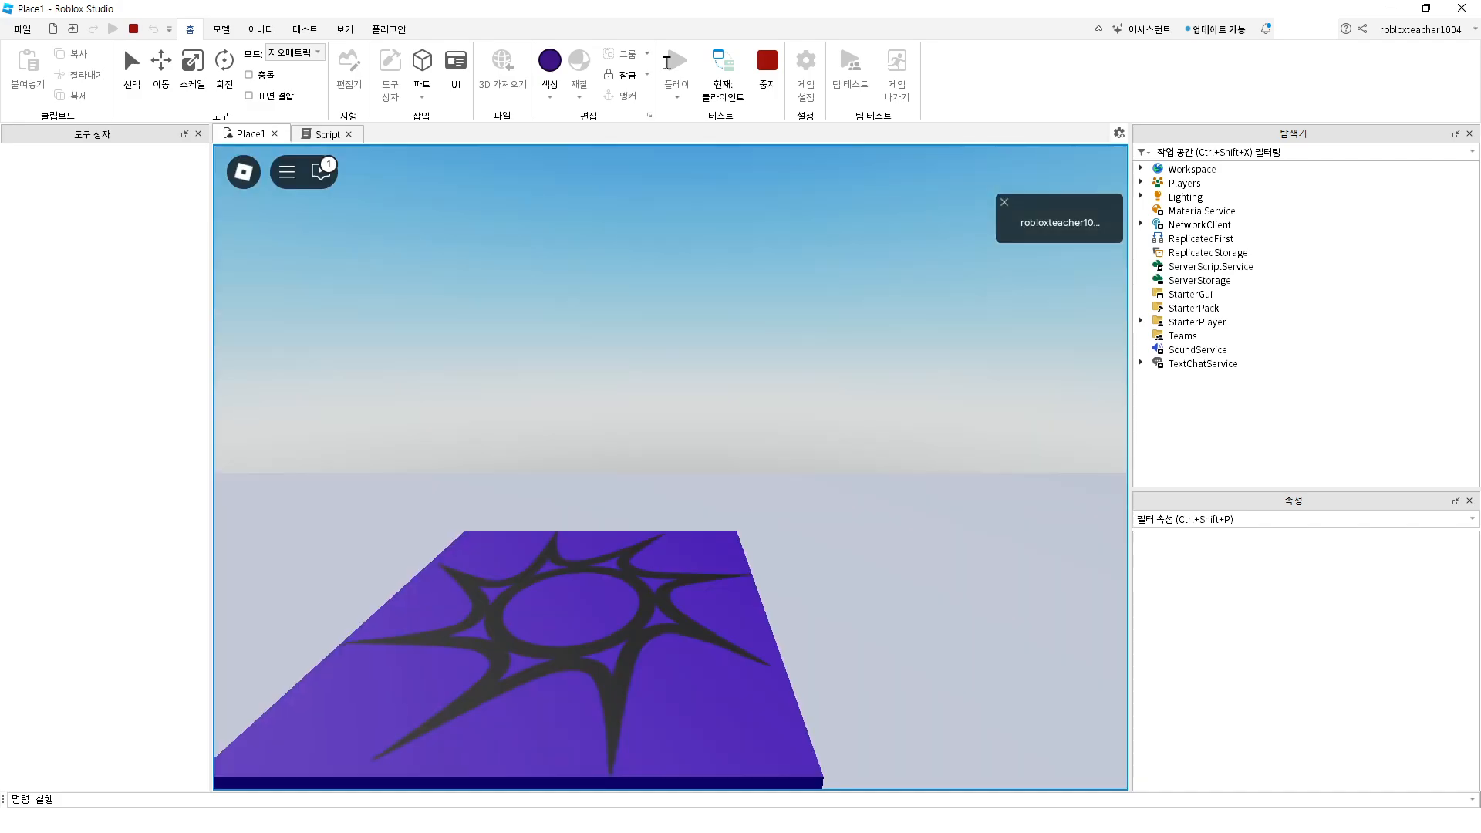
pyautogui.press('Left')
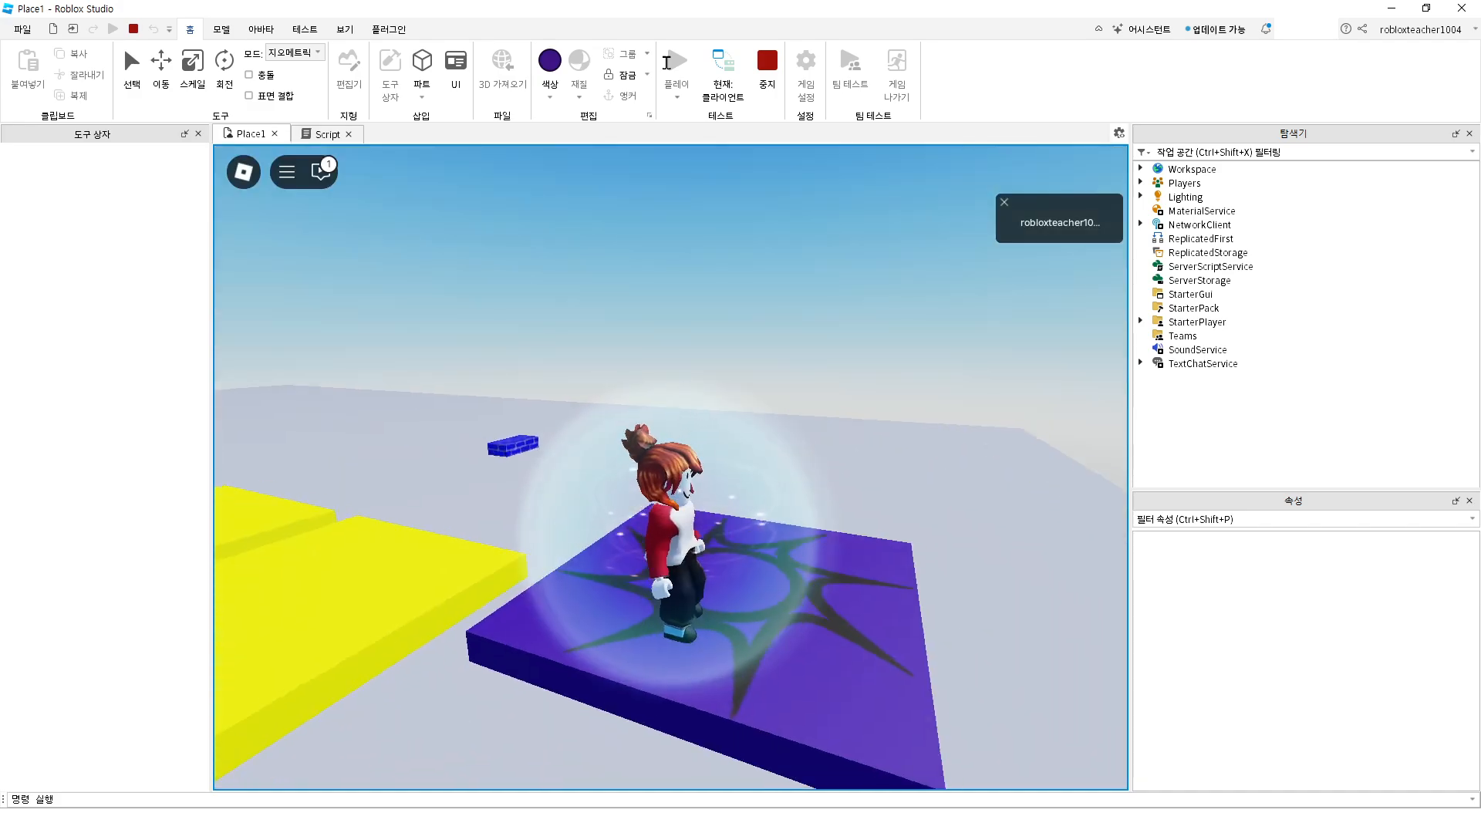
pyautogui.press('w')
pyautogui.press('w')
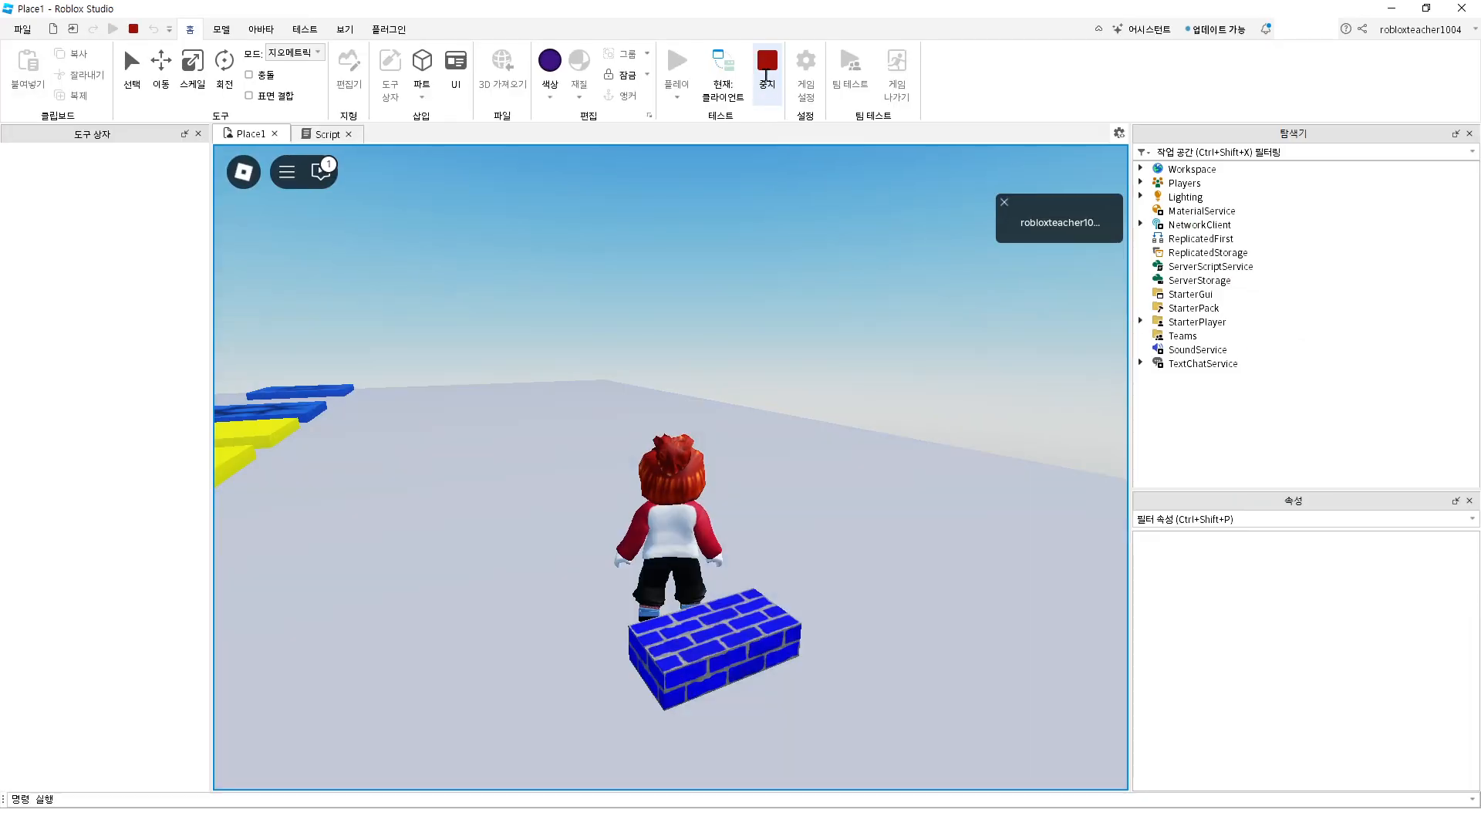
pyautogui.click(768, 120)
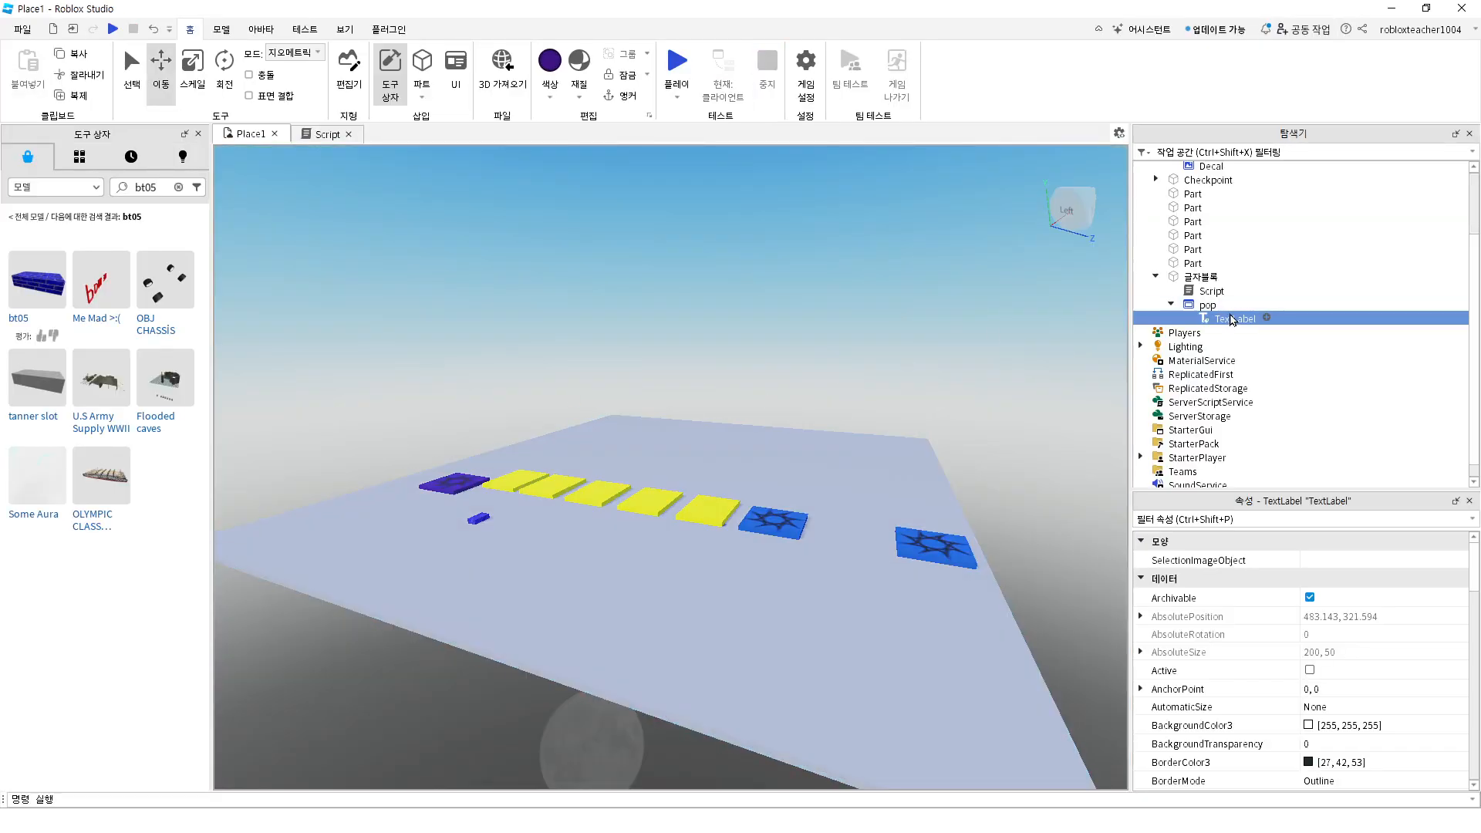
# Cut the pop ScreenGui out of 글자블록 and paste it into StarterGui
pyautogui.click(1205, 306)
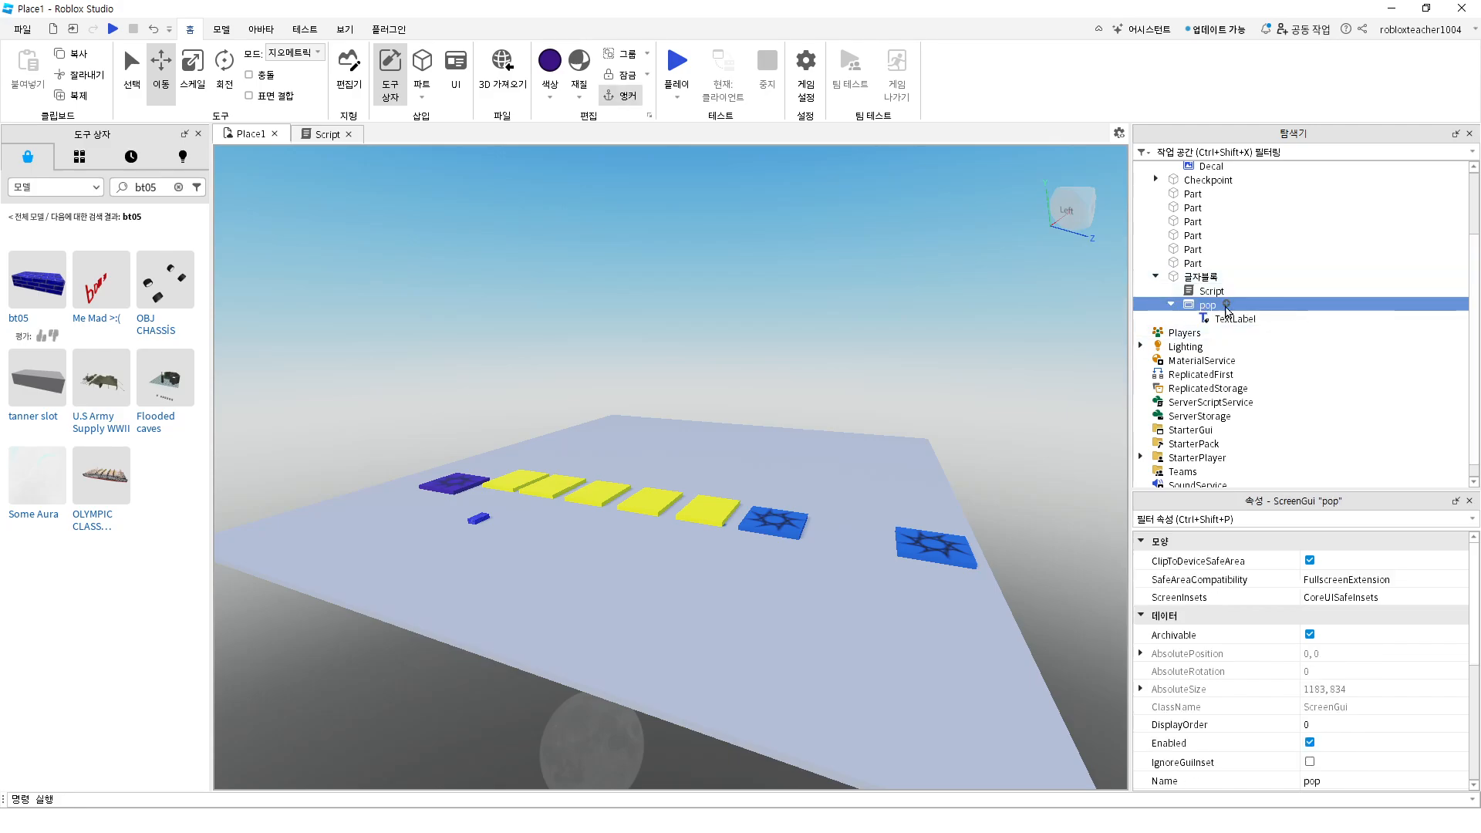
pyautogui.rightClick(1209, 308)
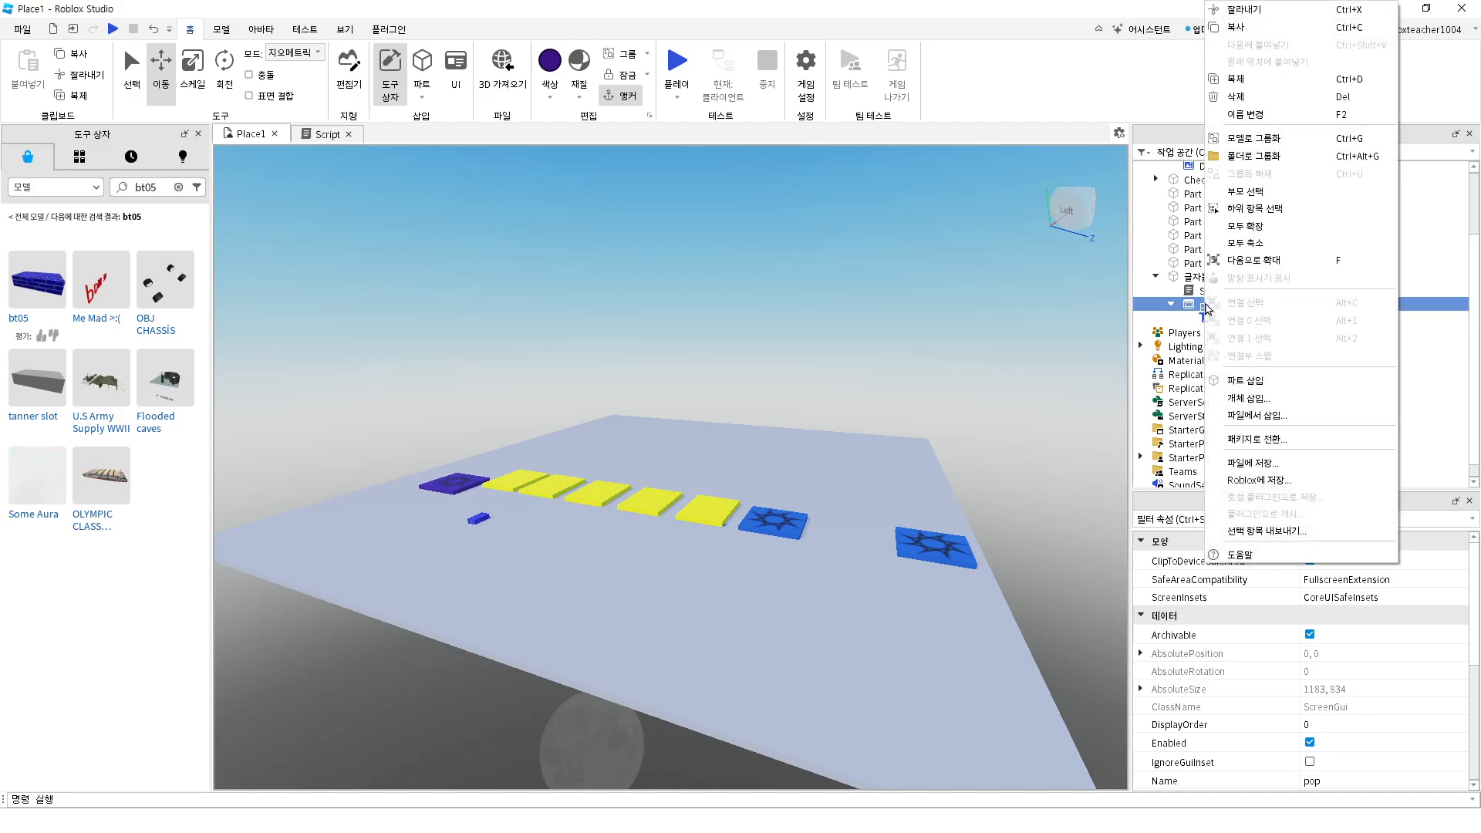
pyautogui.click(1256, 11)
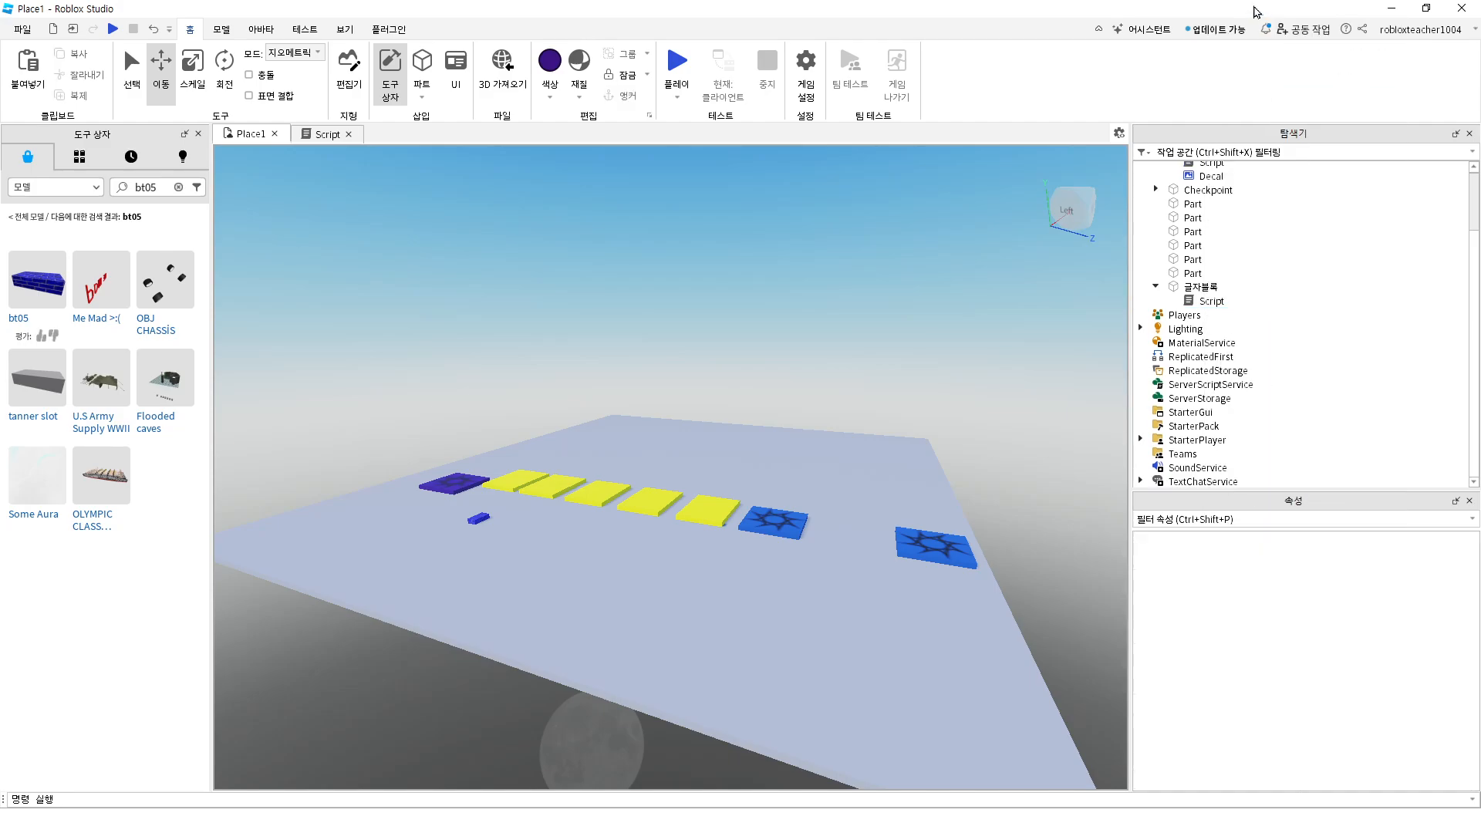
pyautogui.click(1189, 414)
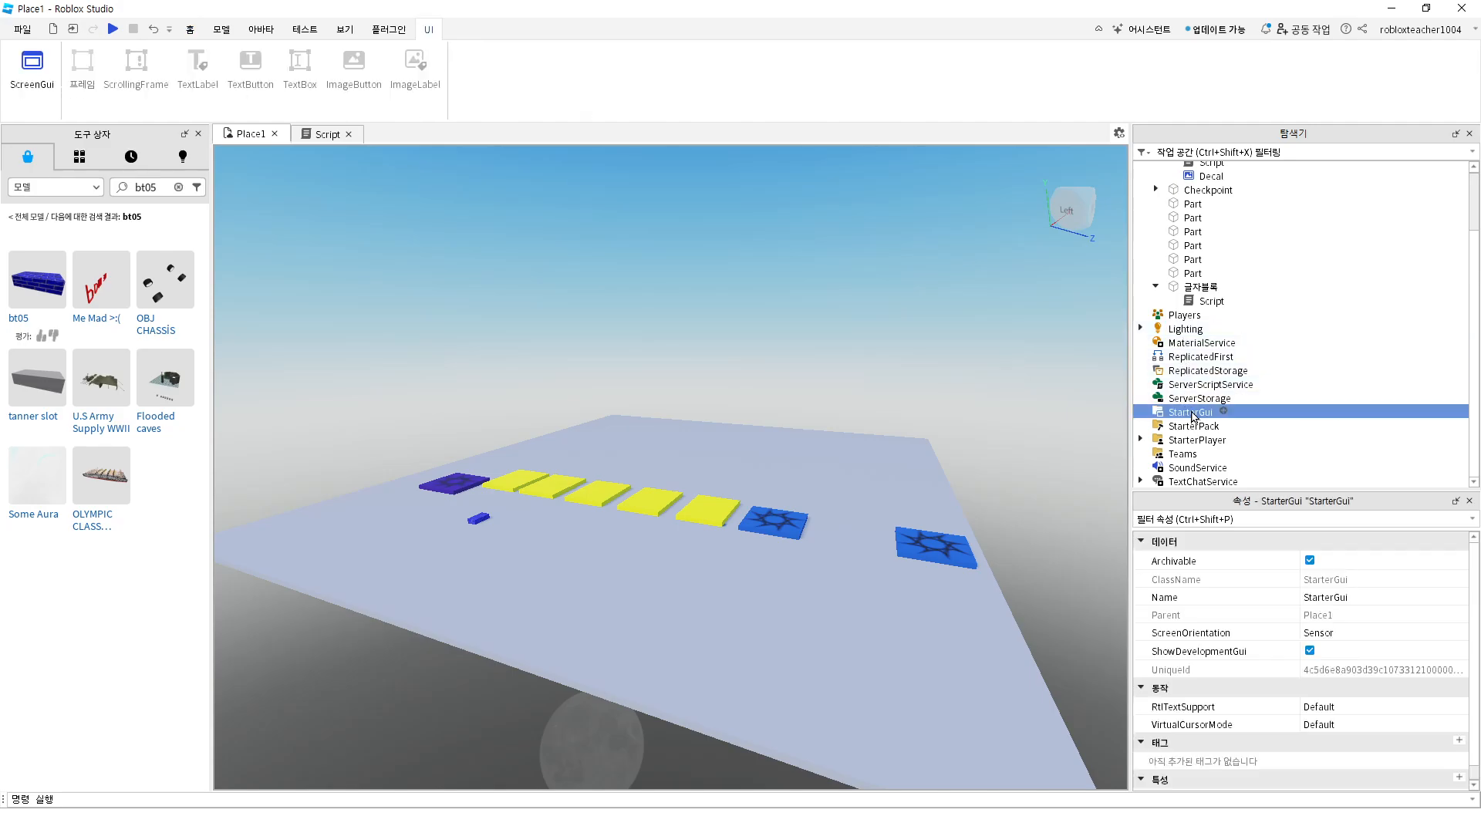
pyautogui.rightClick(1194, 417)
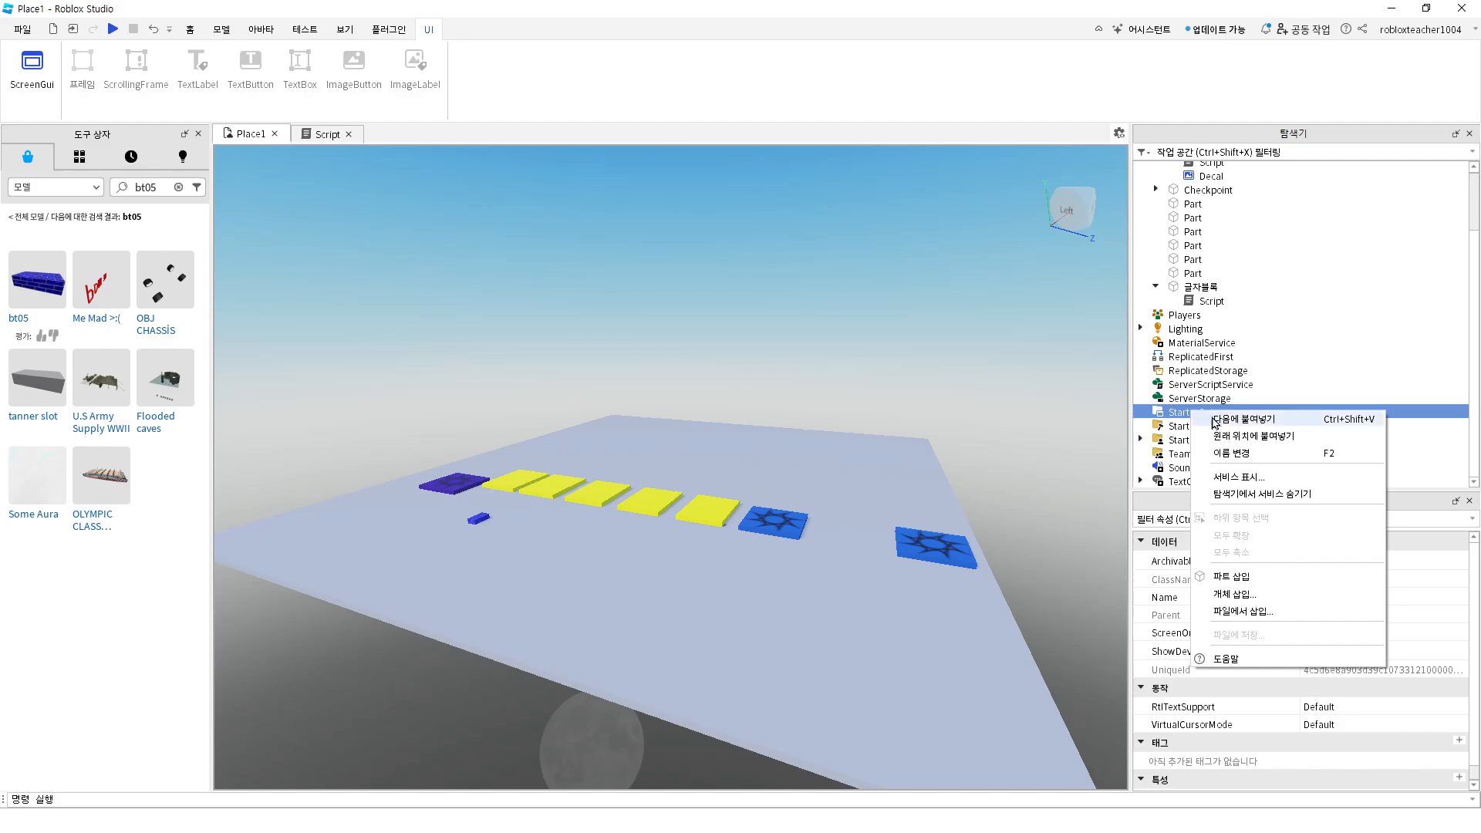
pyautogui.click(1222, 421)
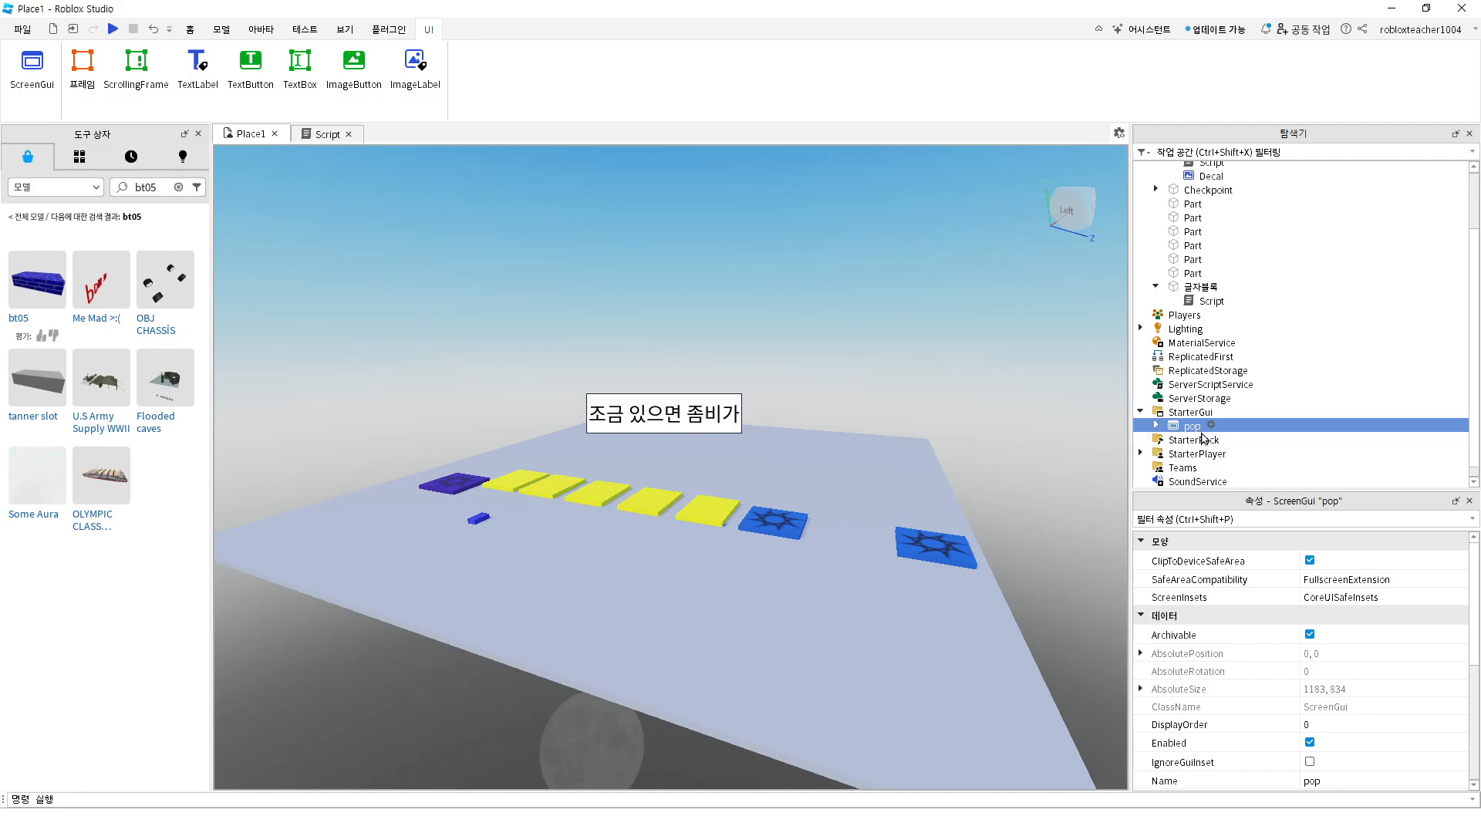
# Enlarge the TextLabel of StarterGui's pop to about 307 x 54 so the whole sentence fits on one line
pyautogui.click(1156, 426)
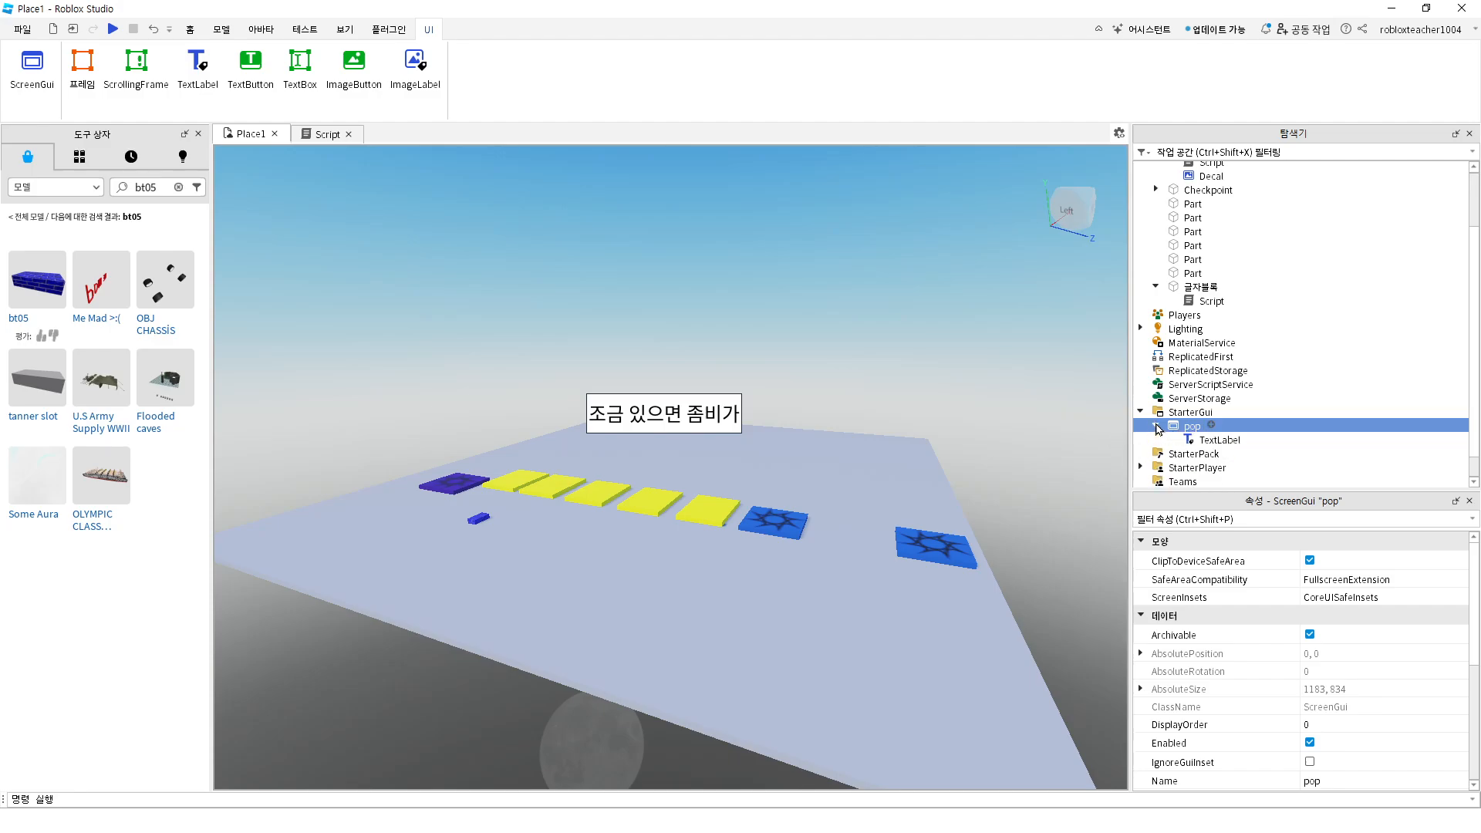
pyautogui.click(1217, 441)
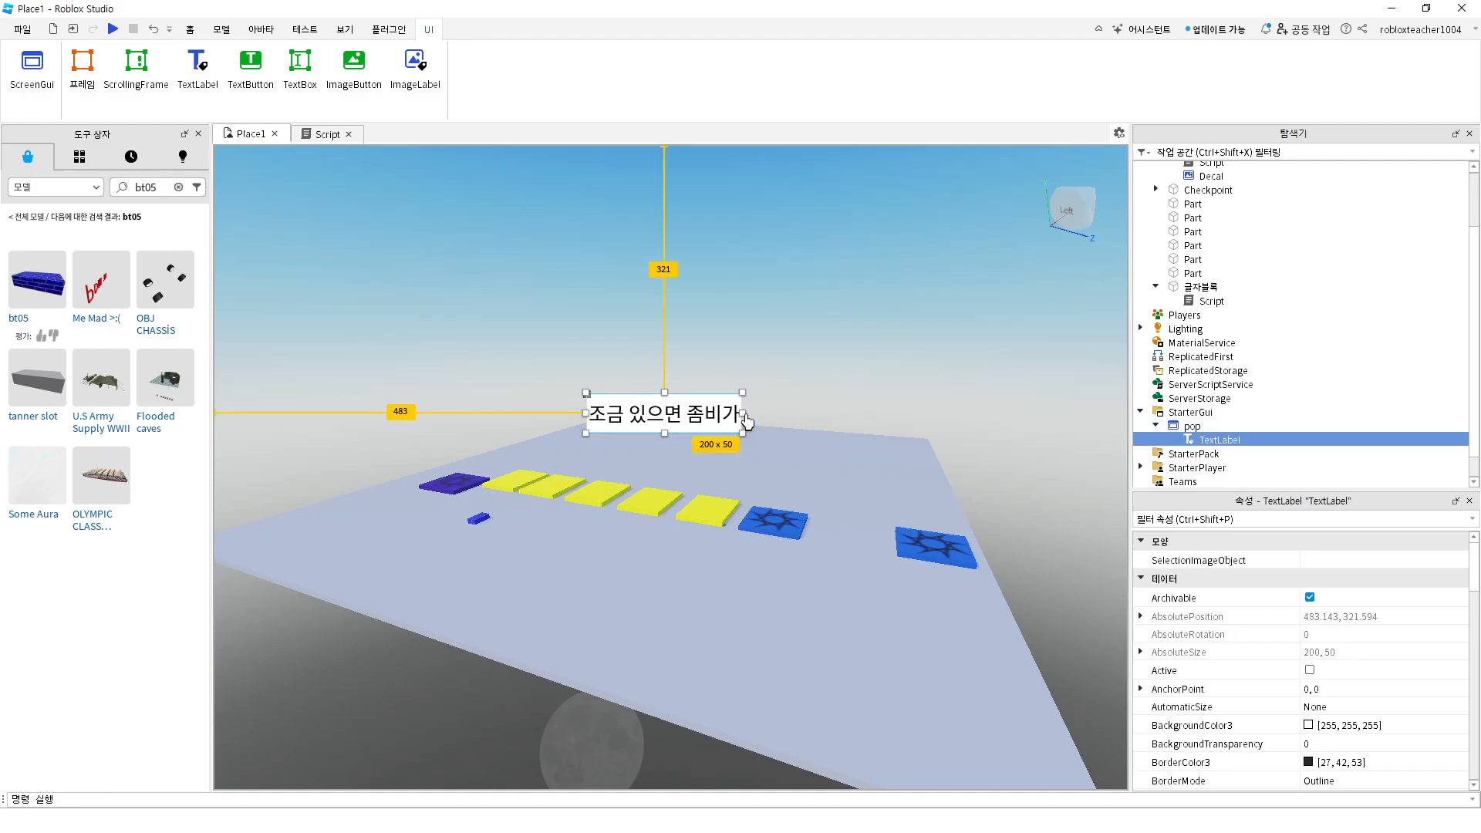
pyautogui.moveTo(743, 413); pyautogui.dragTo(827, 412)
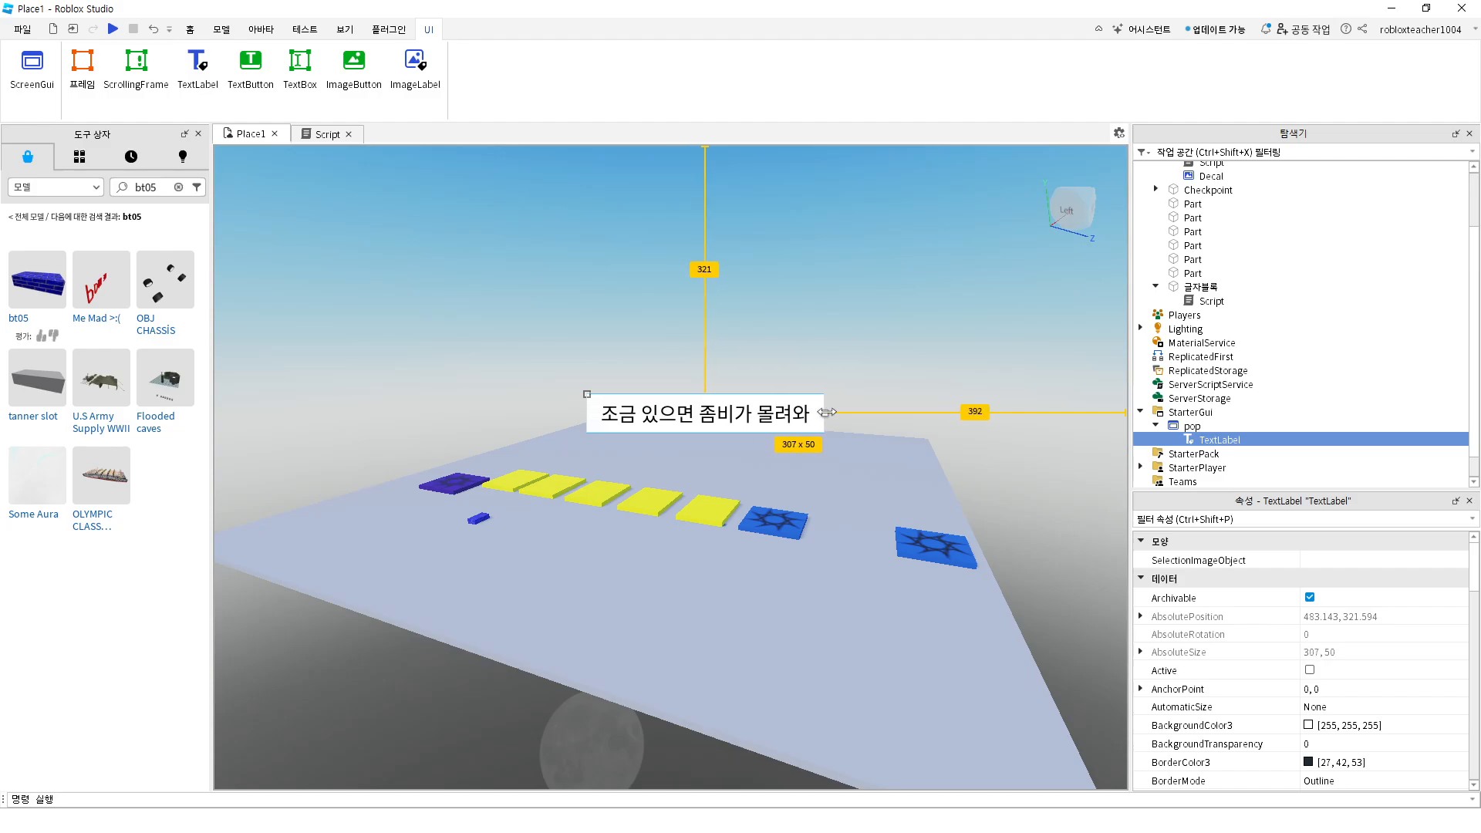
pyautogui.moveTo(704, 432)
pyautogui.mouseDown()
pyautogui.moveTo(704, 530)
pyautogui.moveTo(705, 438)
pyautogui.mouseUp()
# Cut the resized pop ScreenGui out of StarterGui and paste it back into the 글자블록 part
pyautogui.click(1181, 427)
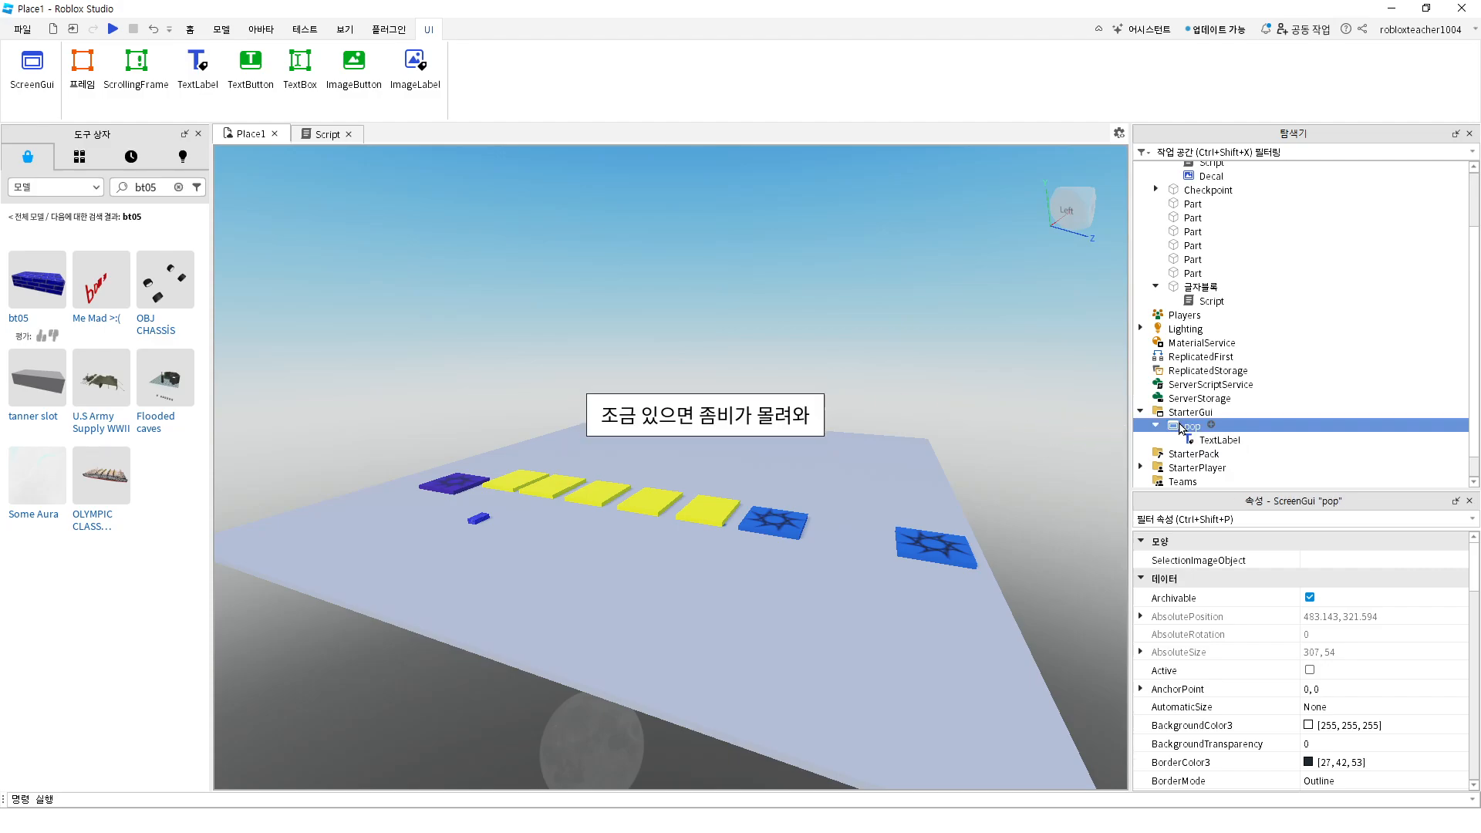
pyautogui.rightClick(1181, 426)
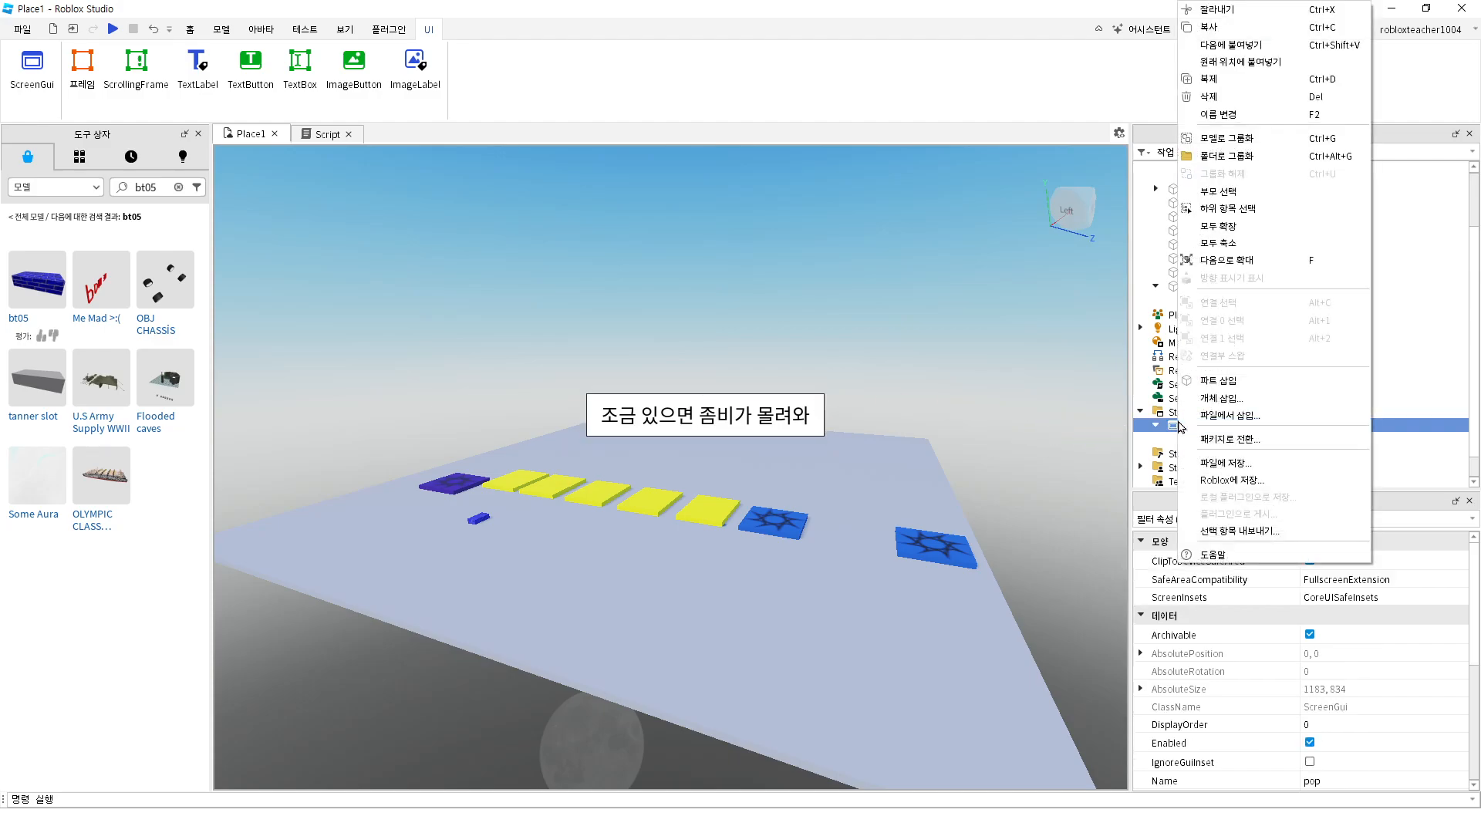
pyautogui.click(1259, 13)
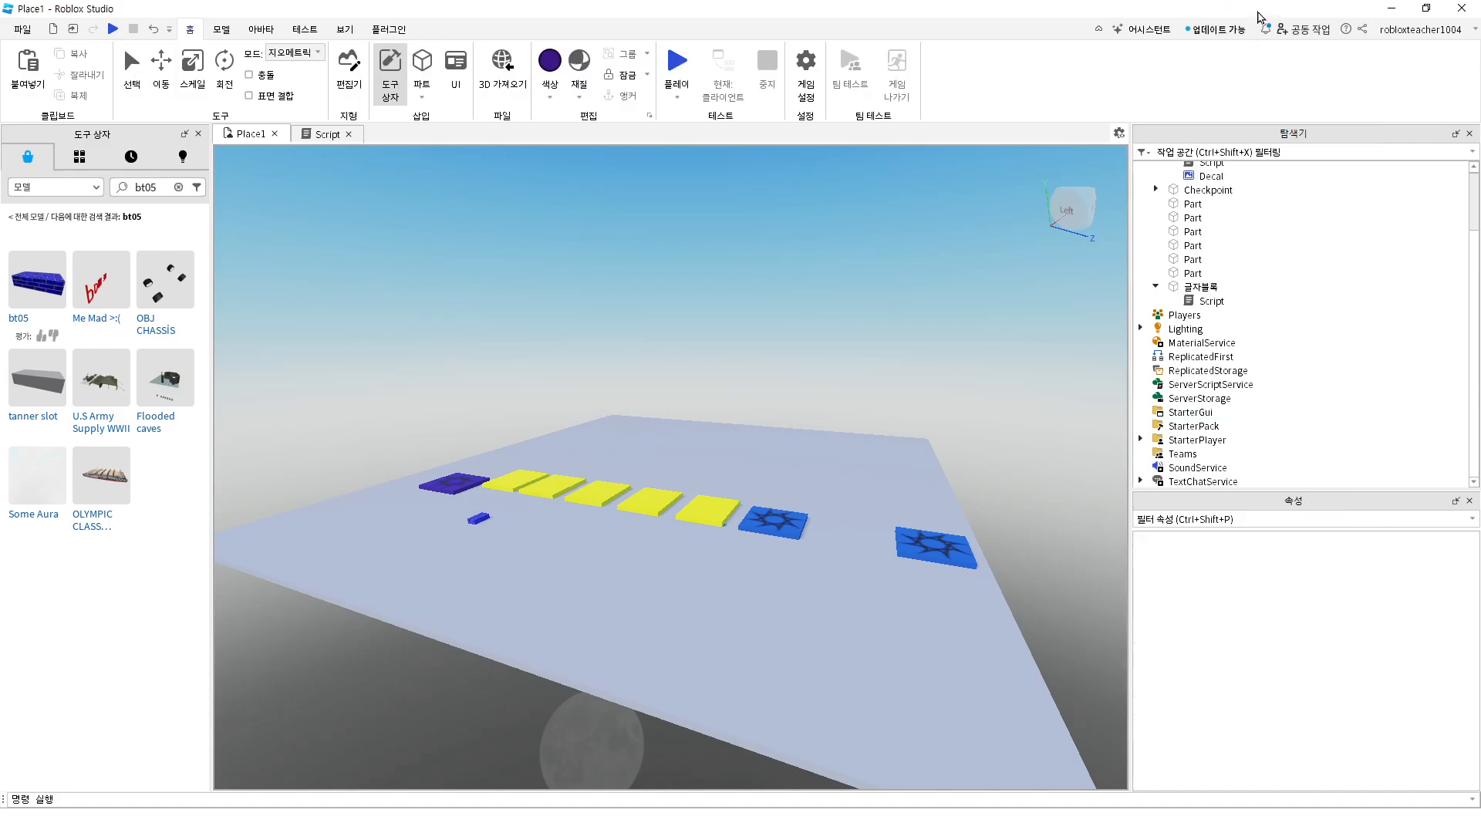
pyautogui.click(1213, 288)
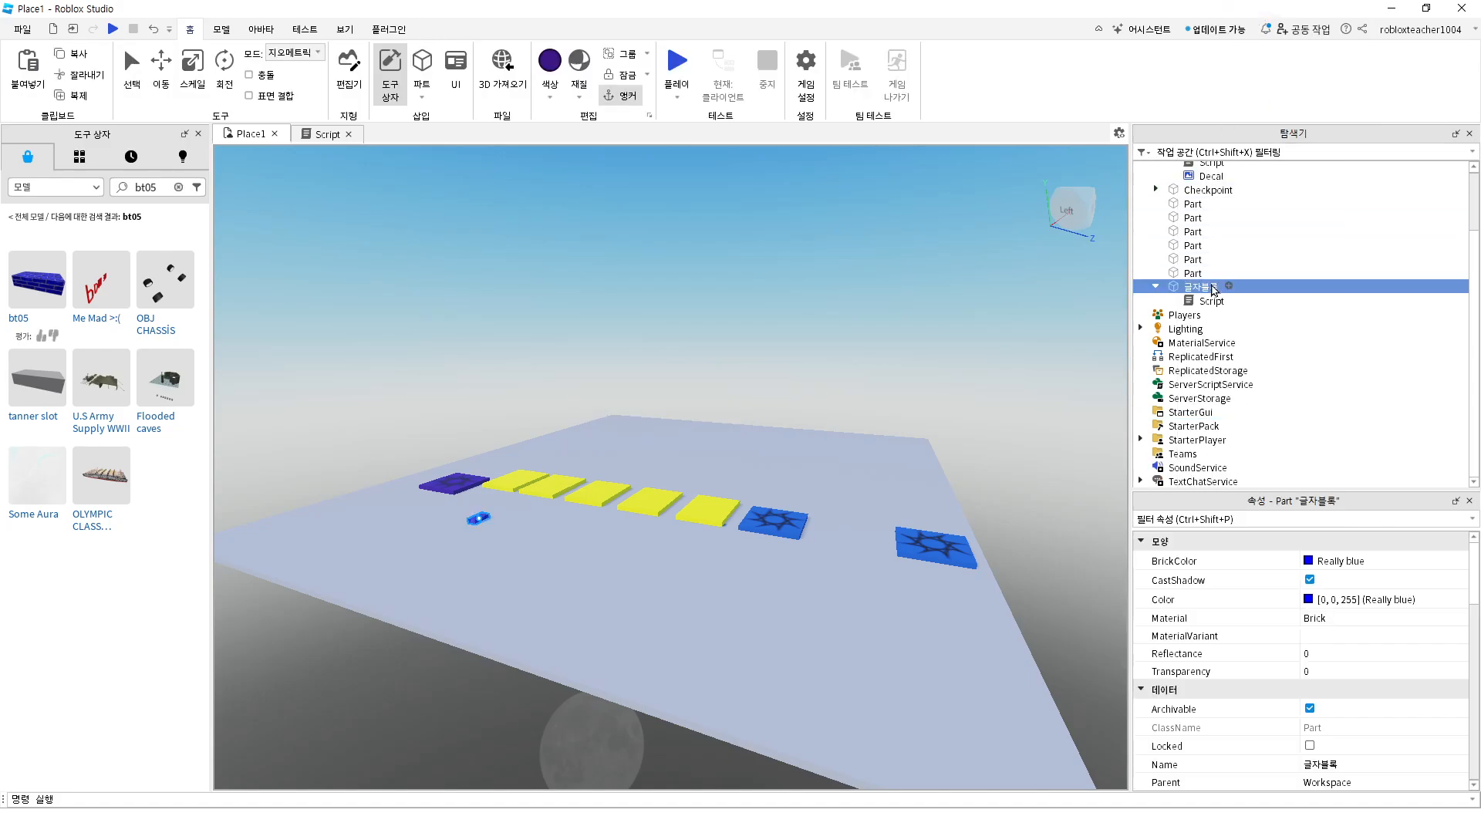
pyautogui.rightClick(1213, 290)
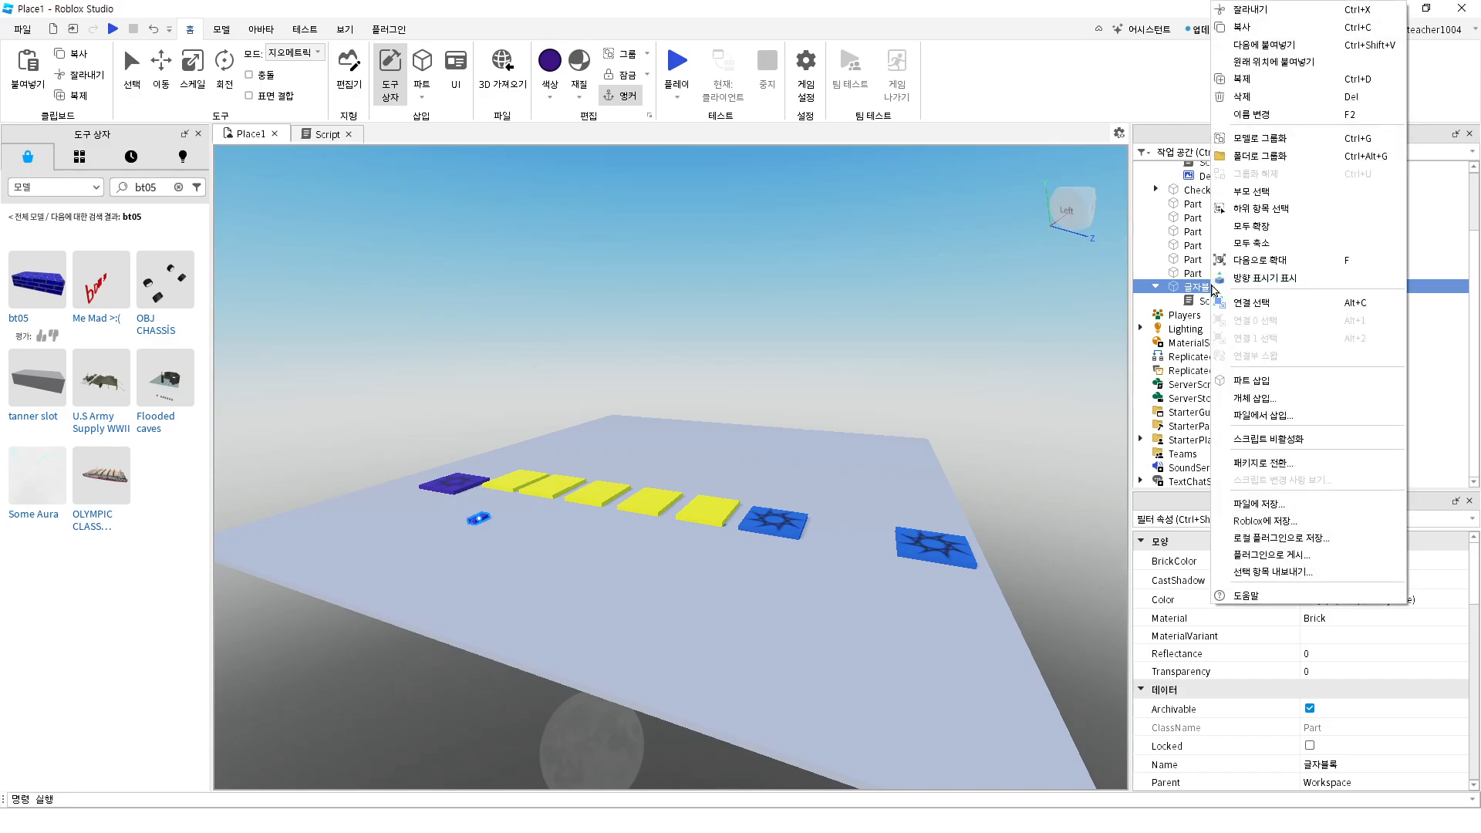
pyautogui.click(1262, 45)
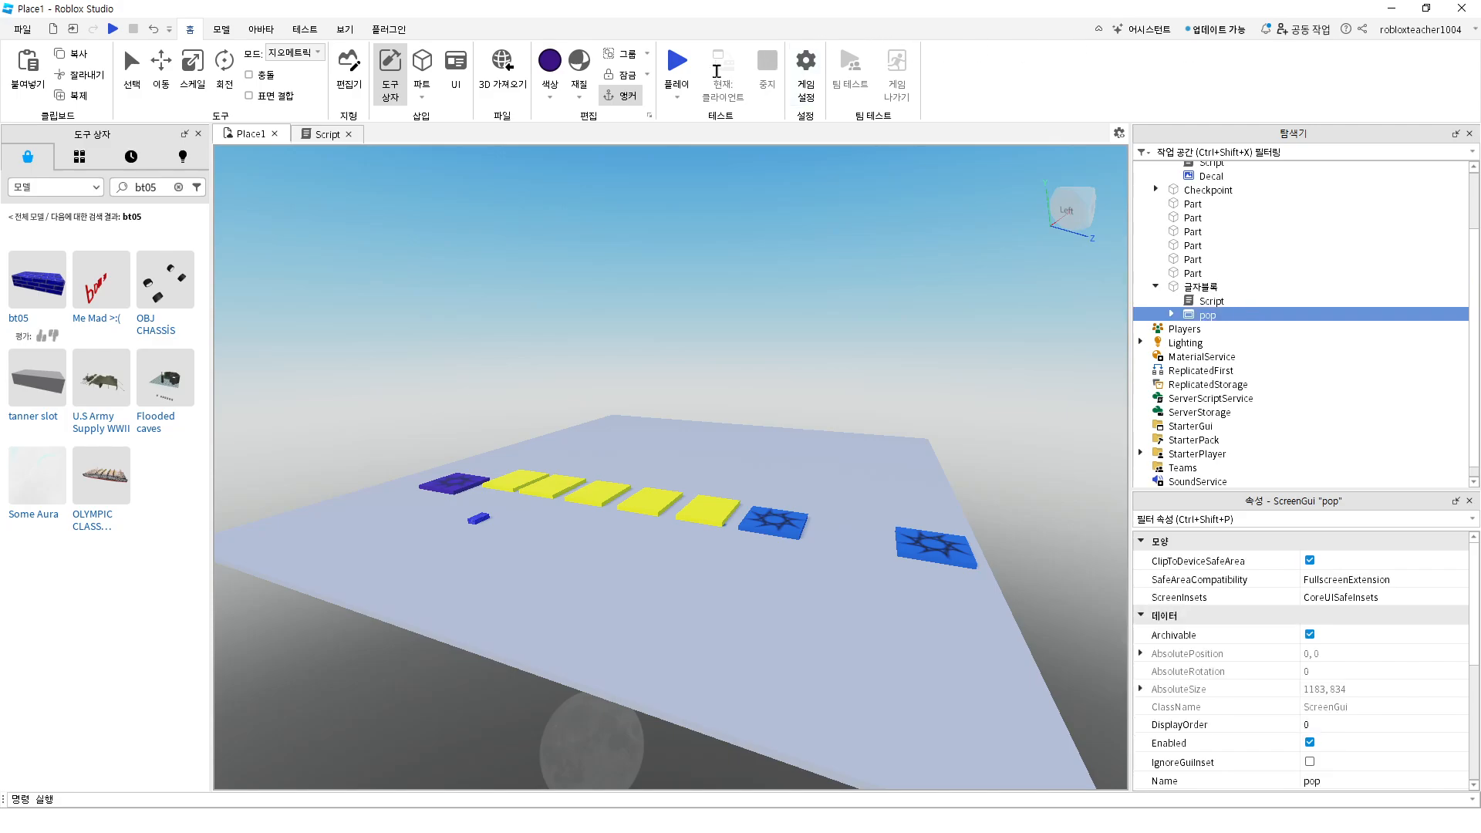
# Playtest the widened text label by walking the character onto the blue brick block, and stop the test
pyautogui.click(676, 57)
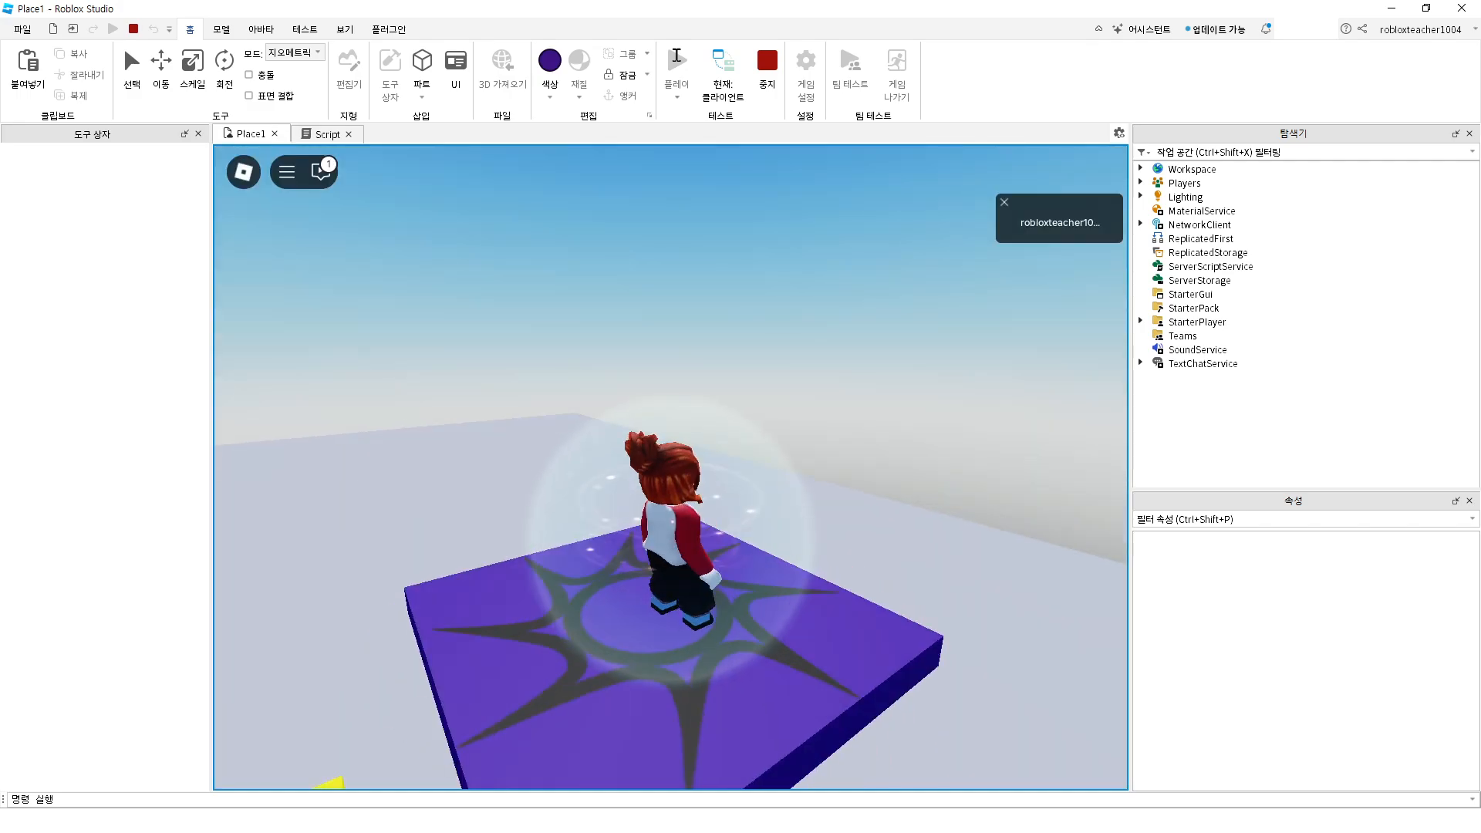
pyautogui.press('w')
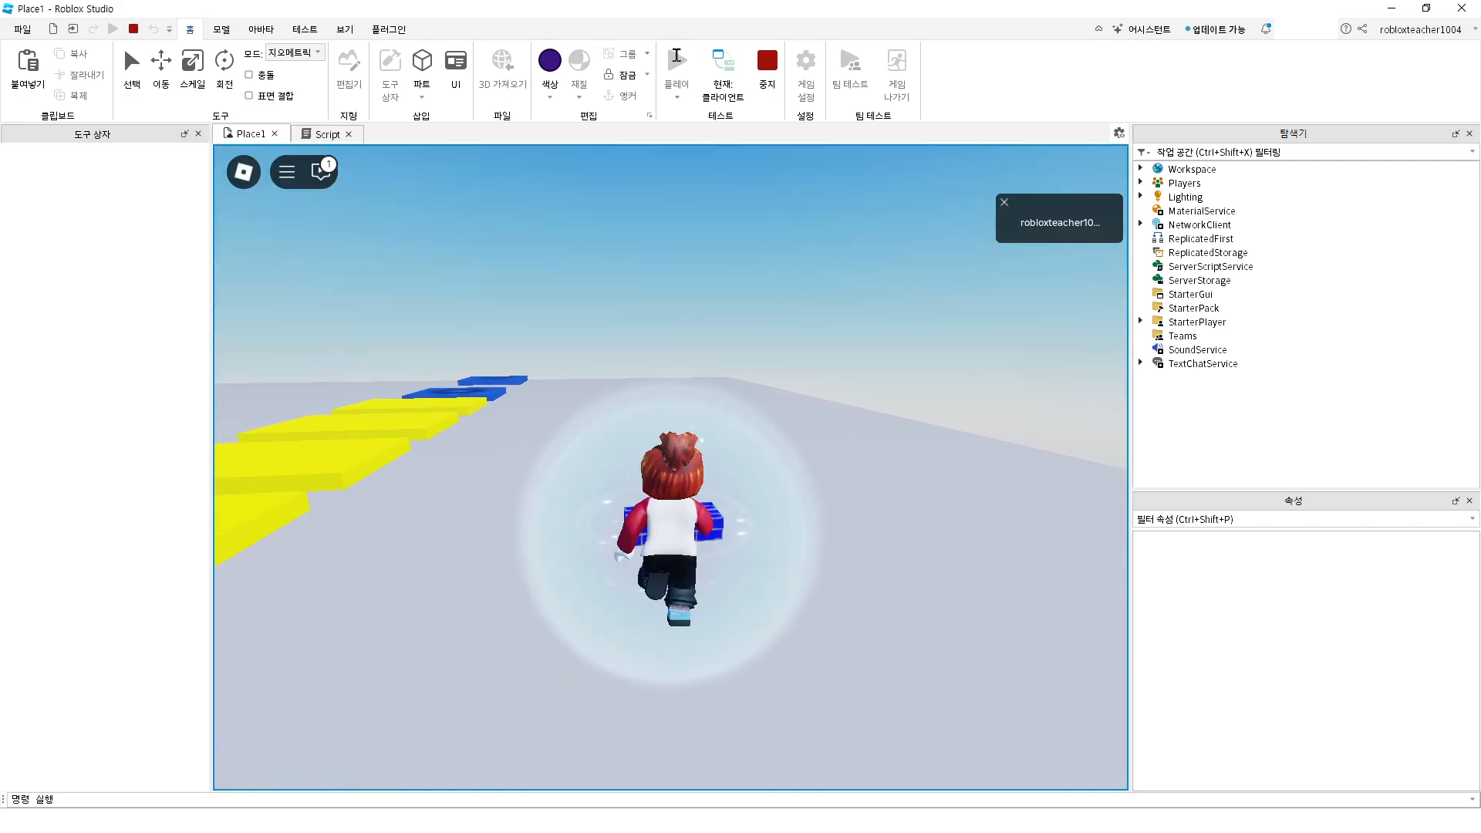
pyautogui.press('w')
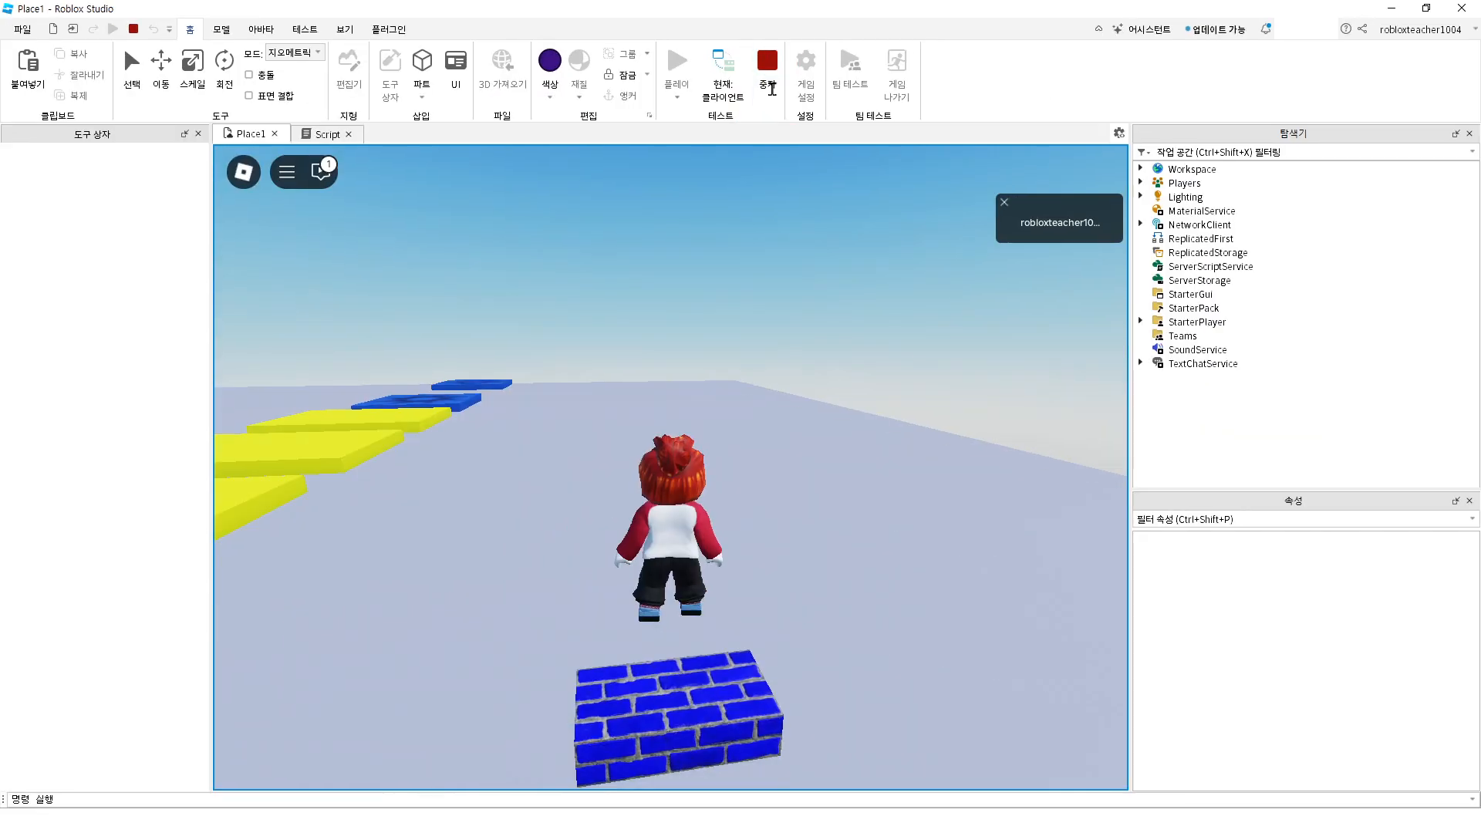
pyautogui.click(768, 77)
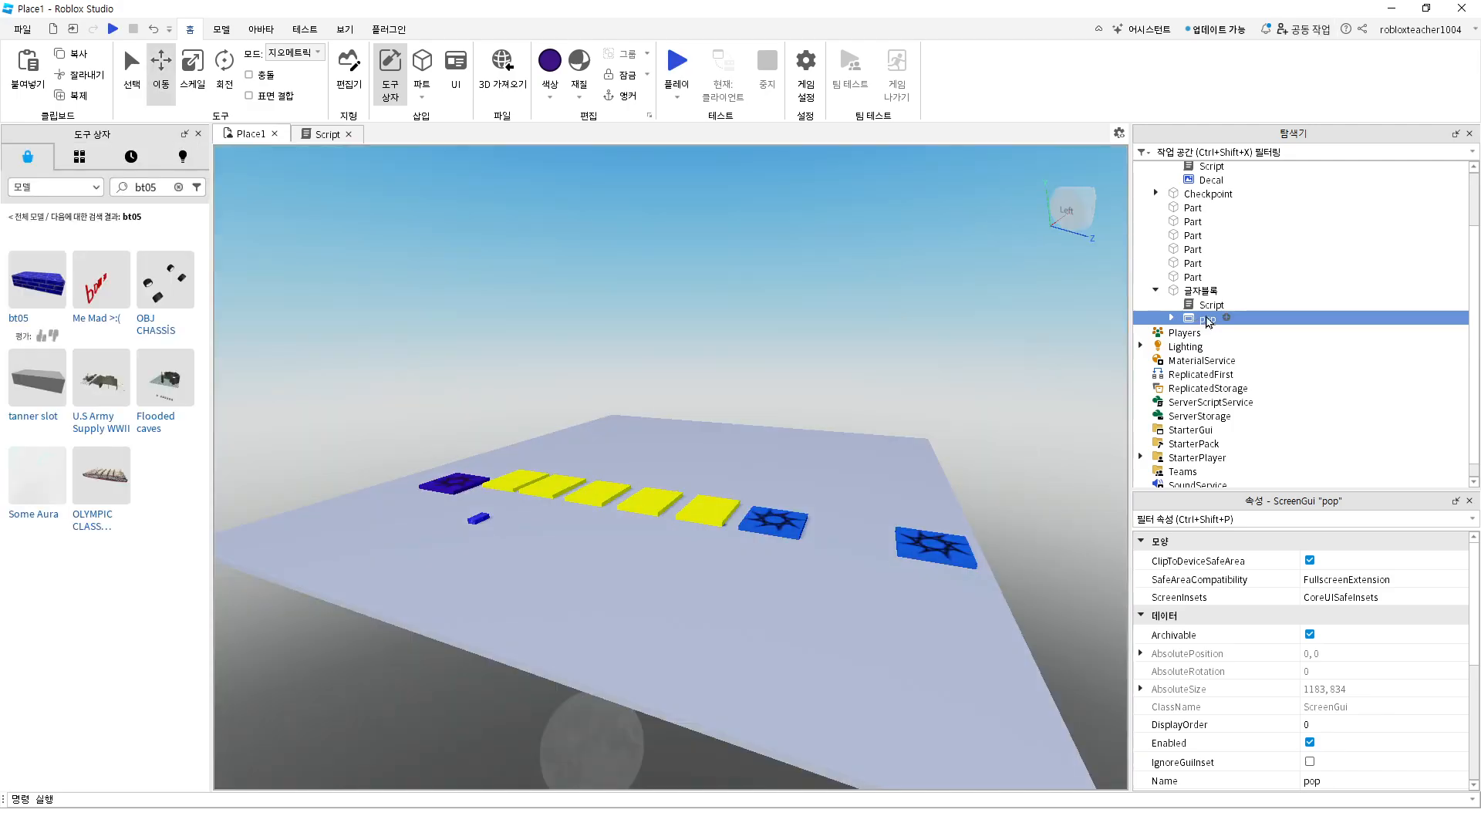
# Select StarterGui in the object tree and search the Toolbox models for bt06
pyautogui.scroll(-1, 1204, 348)
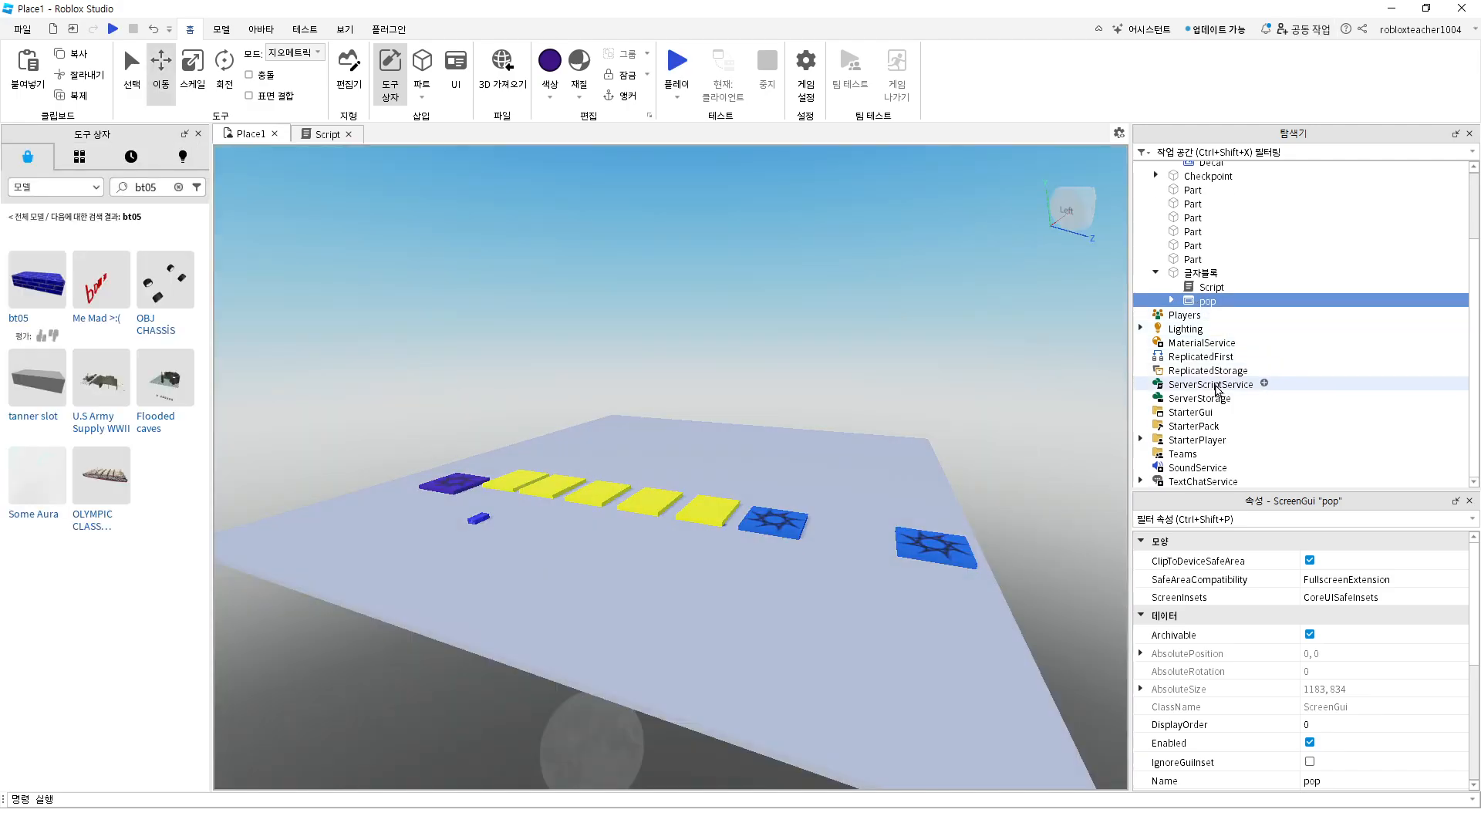
pyautogui.click(1188, 412)
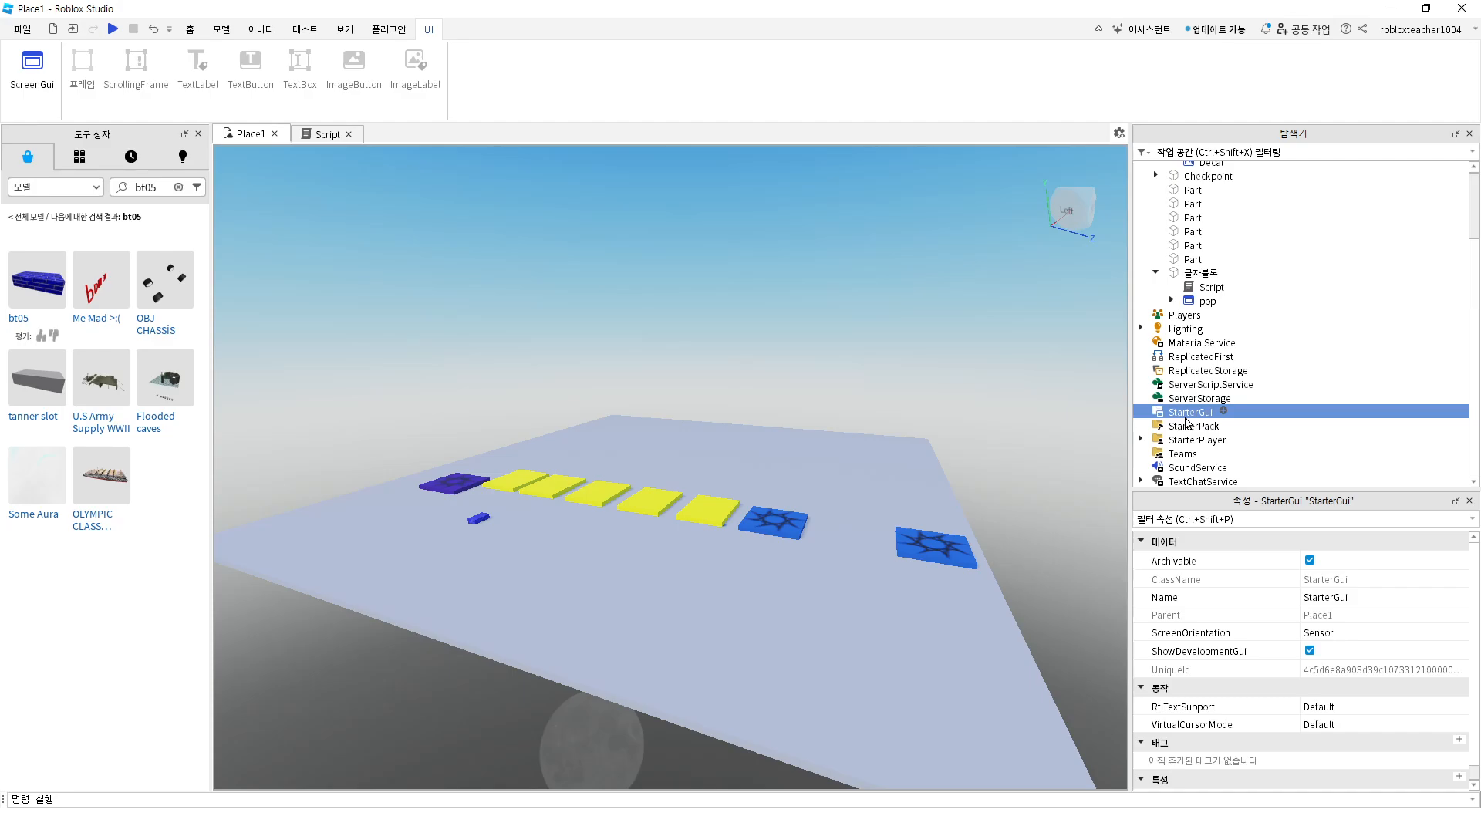
pyautogui.click(162, 187)
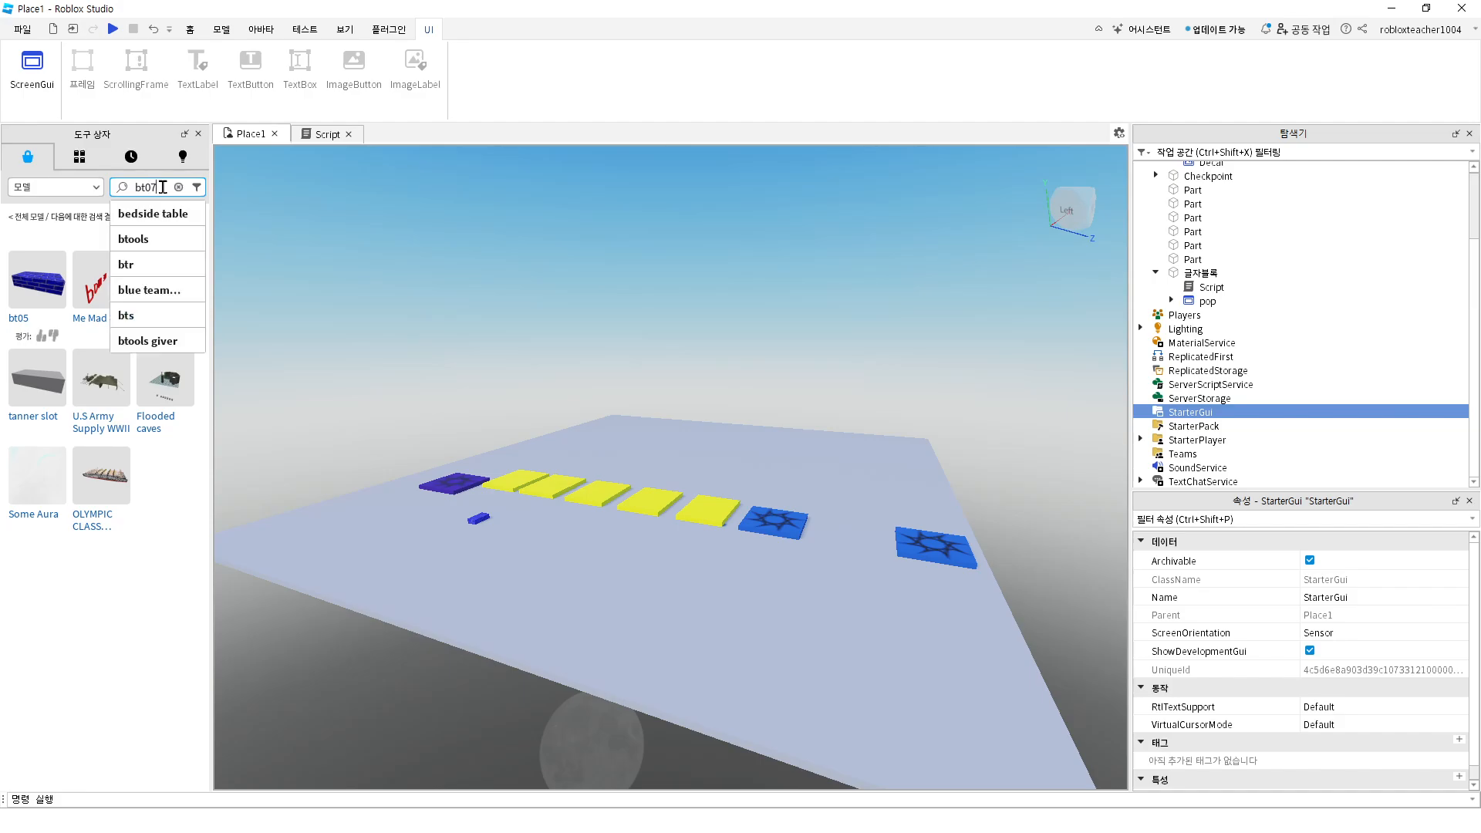
pyautogui.press('Return')
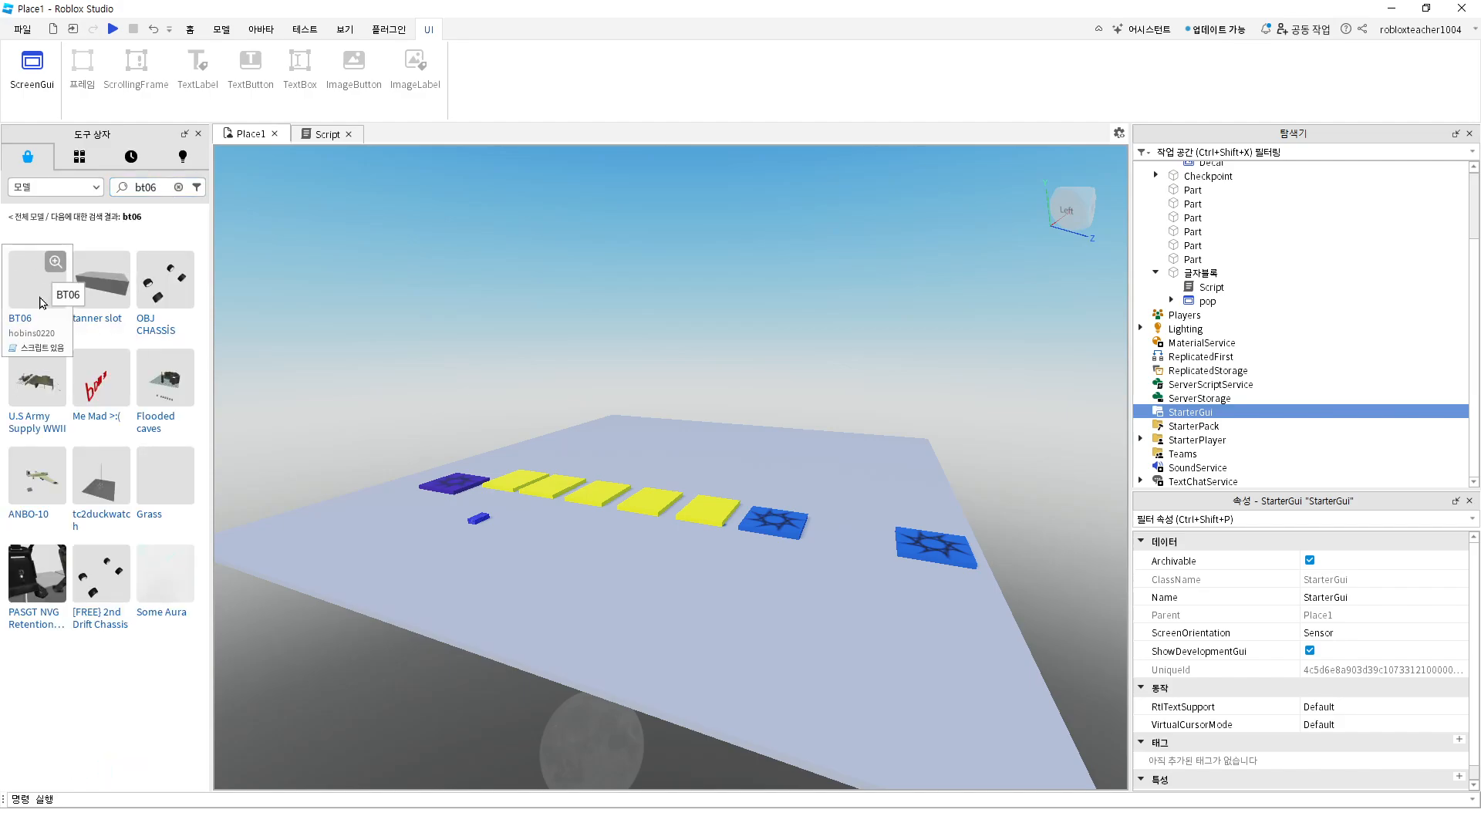
# Insert the BT06 model from the search results onto the open baseplate area in front of the yellow parts, accepting the script notice
pyautogui.moveTo(29, 291); pyautogui.dragTo(596, 605)
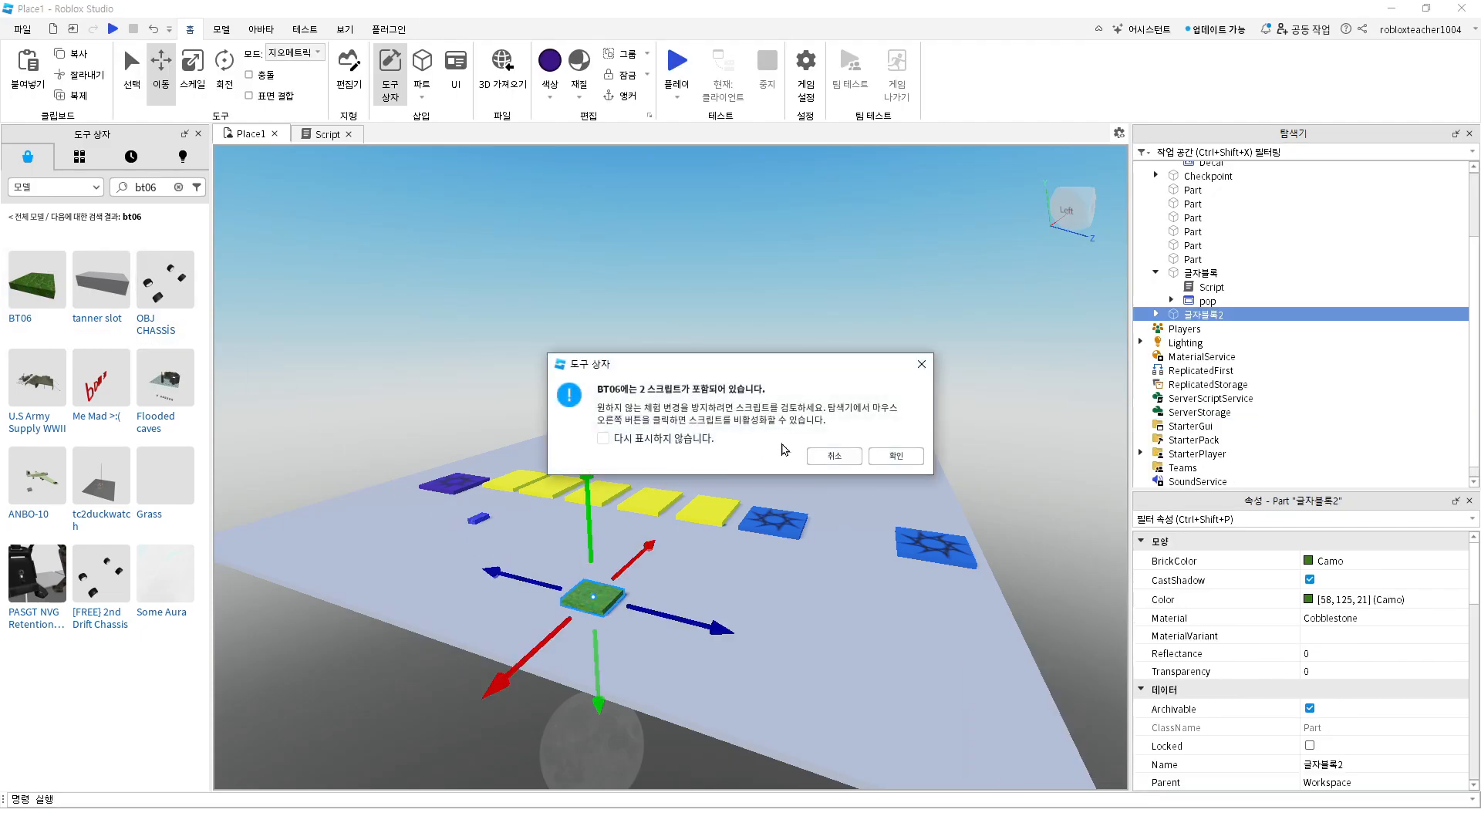
pyautogui.click(895, 459)
pyautogui.click(160, 187)
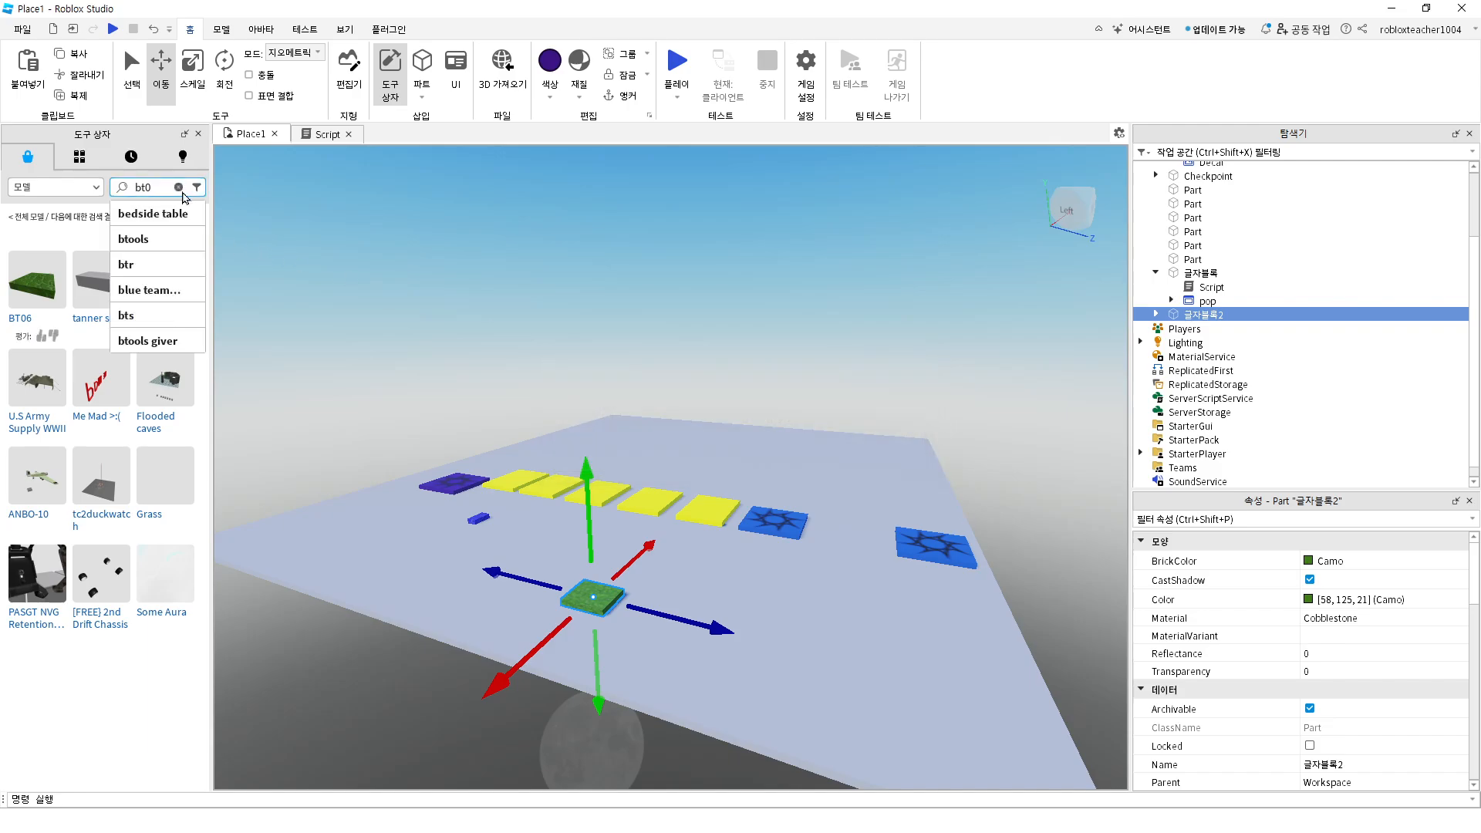
pyautogui.click(344, 245)
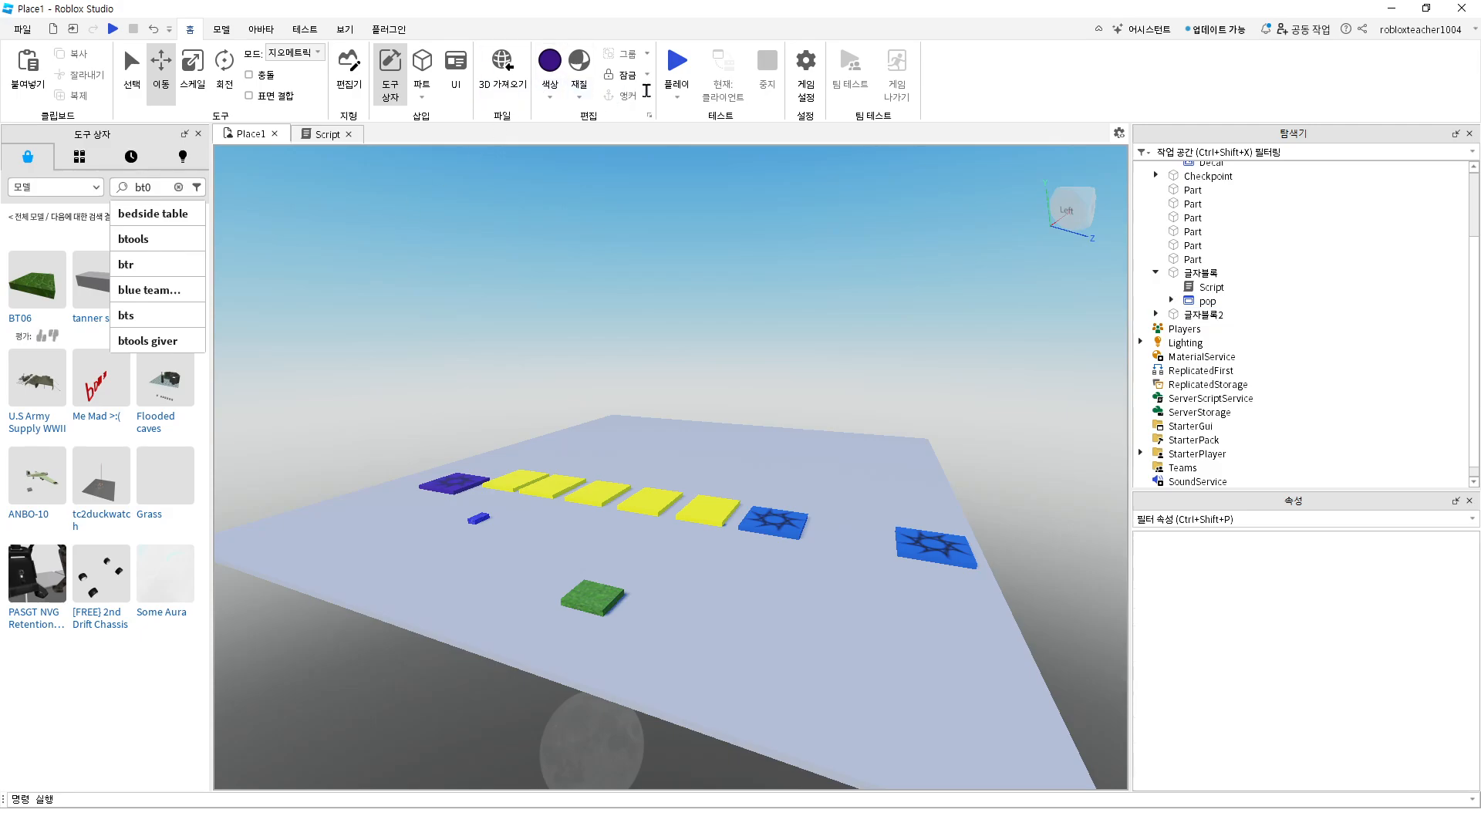
# Playtest the green cobblestone block by walking the character onto it, off it and back on, and stop the test
pyautogui.click(677, 61)
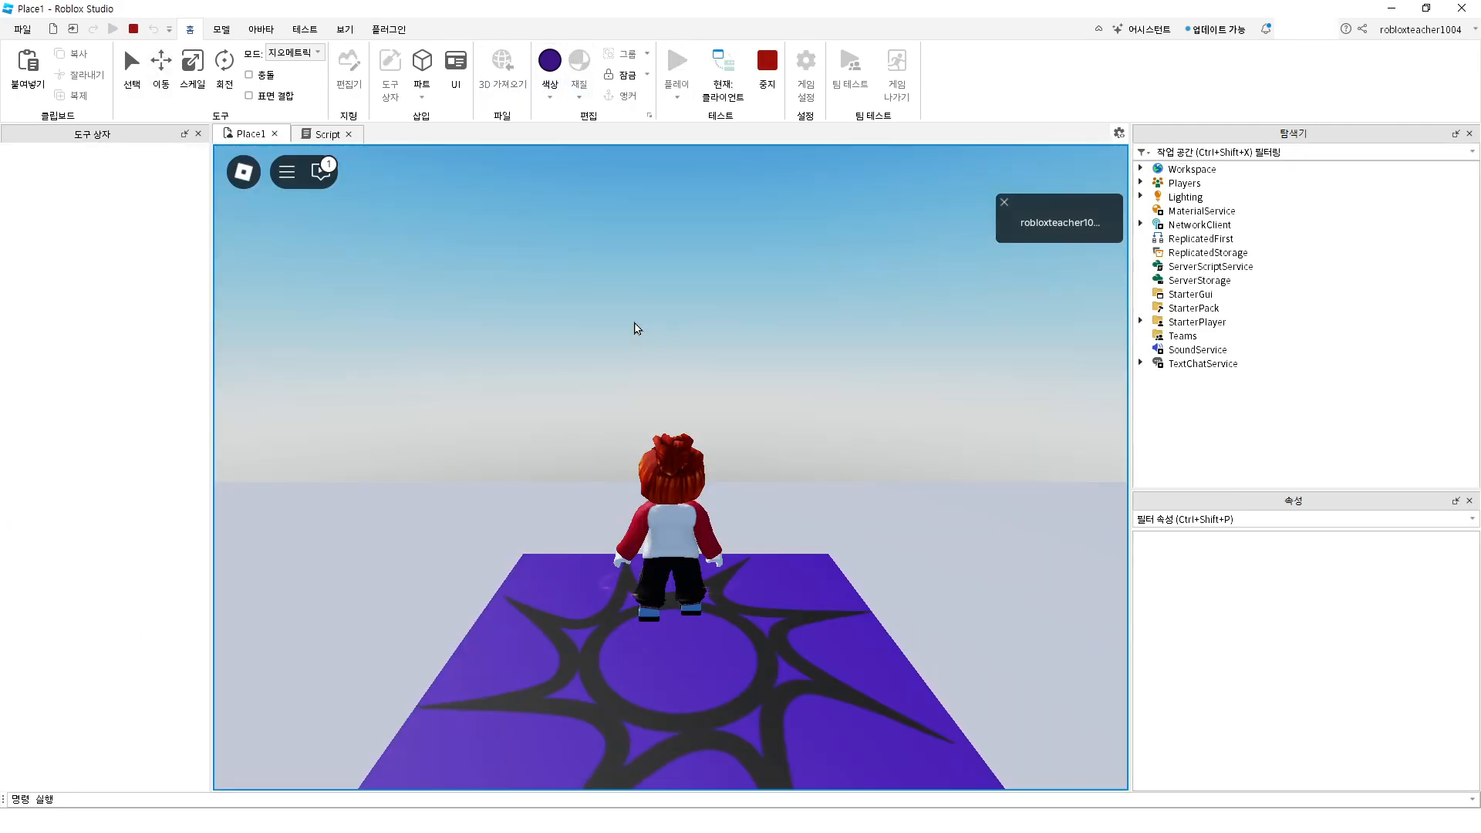
pyautogui.press('w')
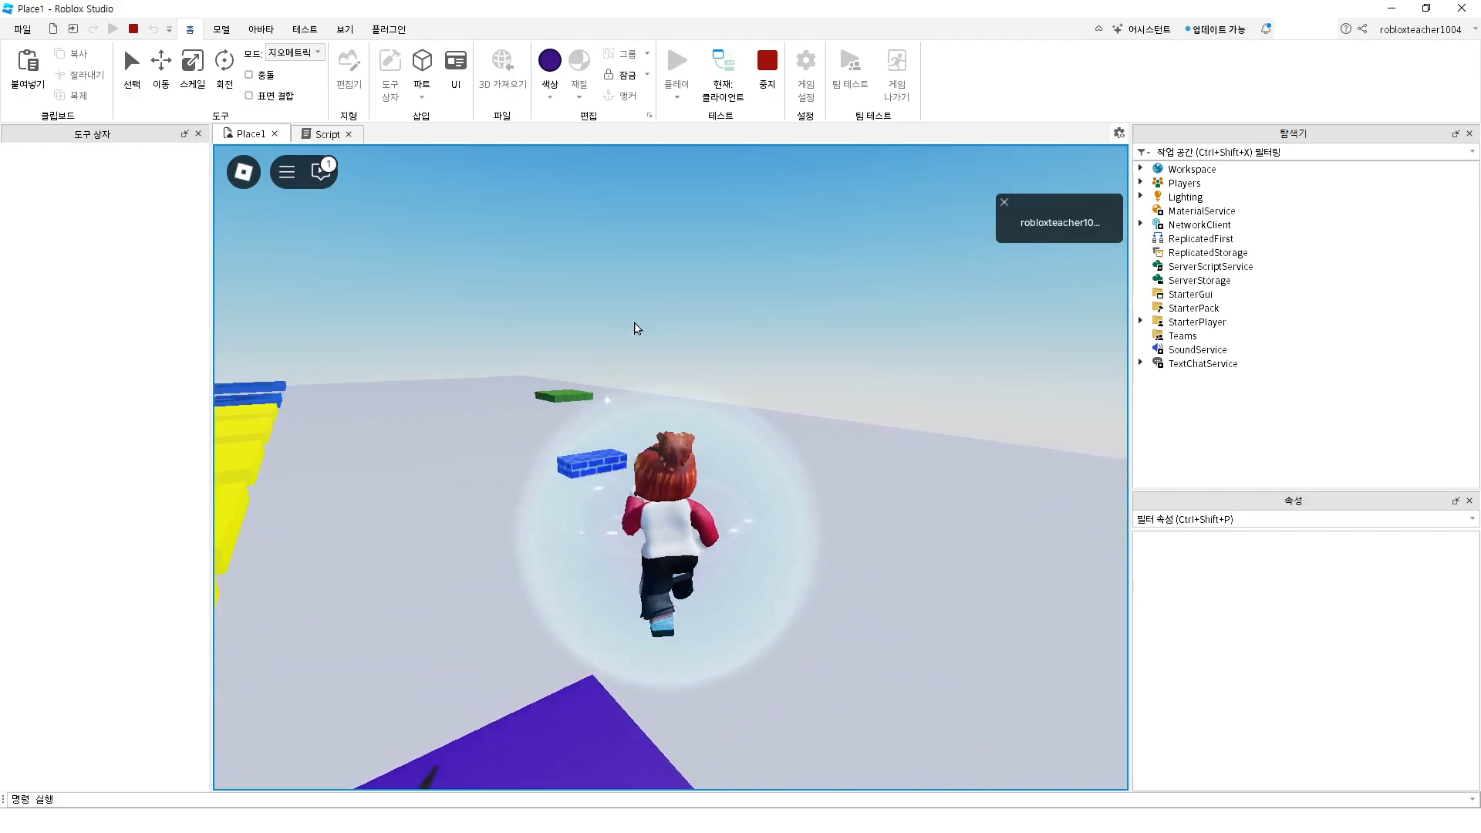
pyautogui.press('w')
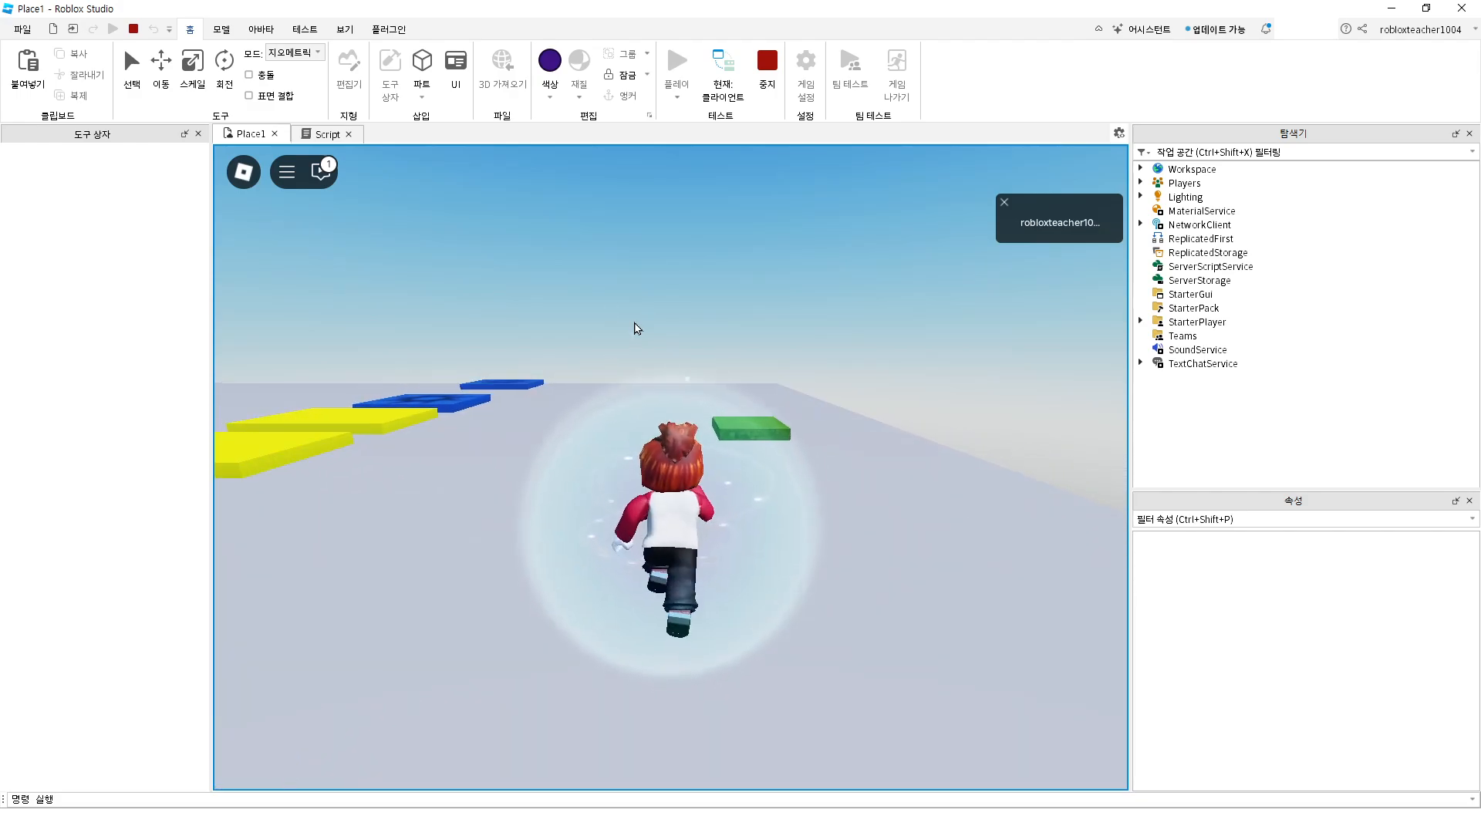
pyautogui.press('w')
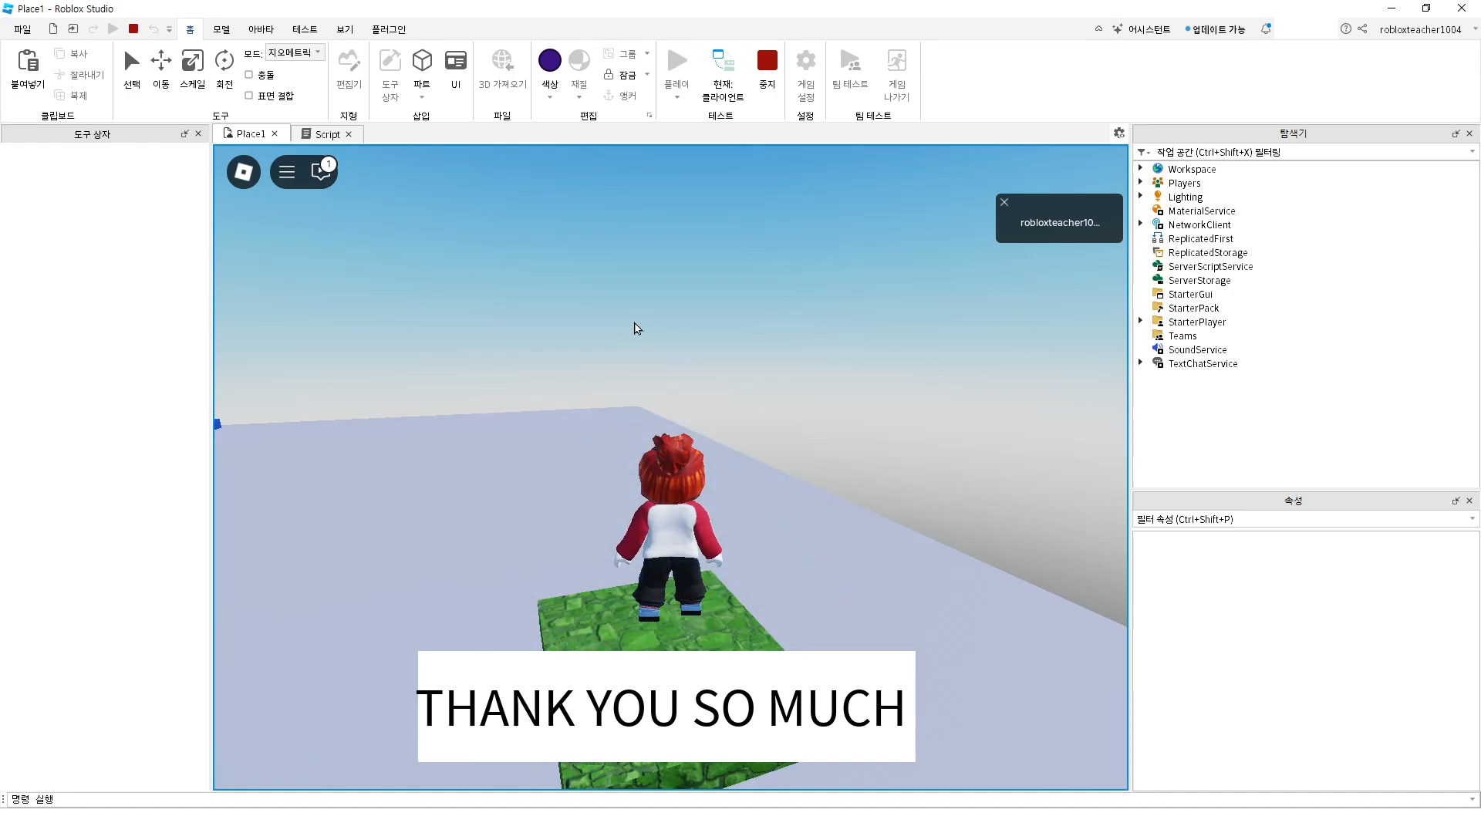
pyautogui.press('s')
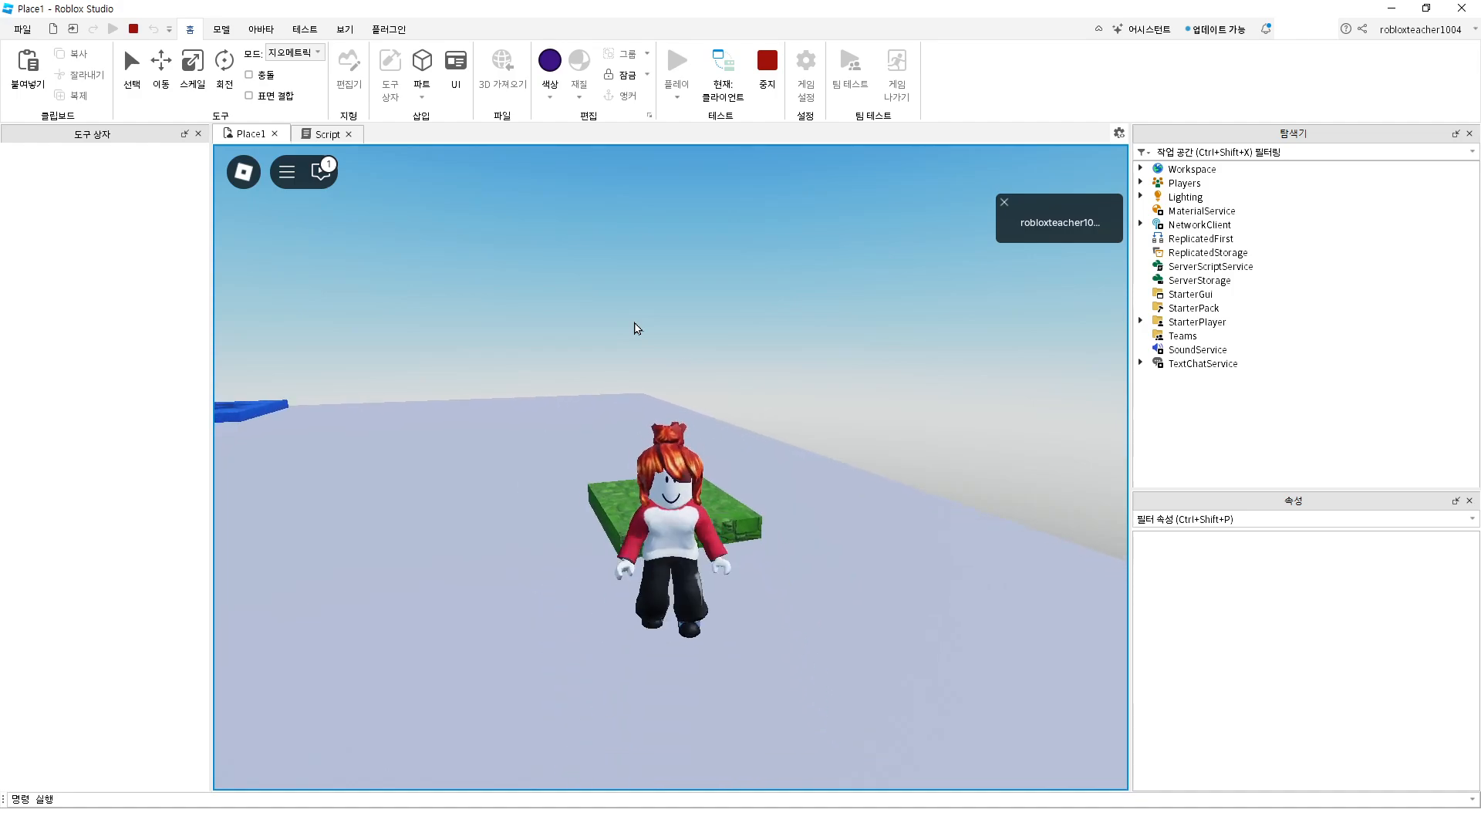
pyautogui.press('s')
pyautogui.press('w')
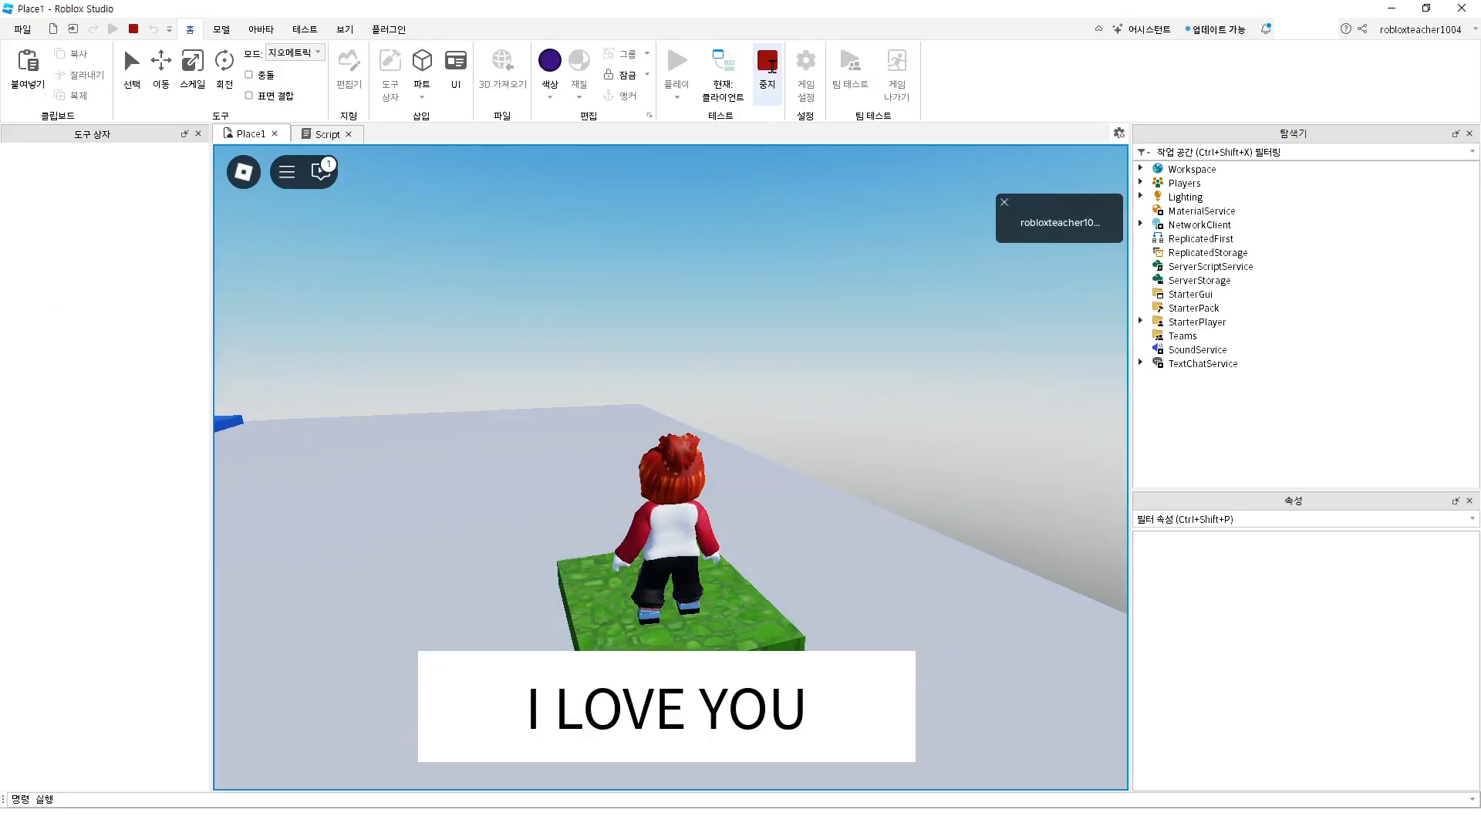
pyautogui.click(769, 63)
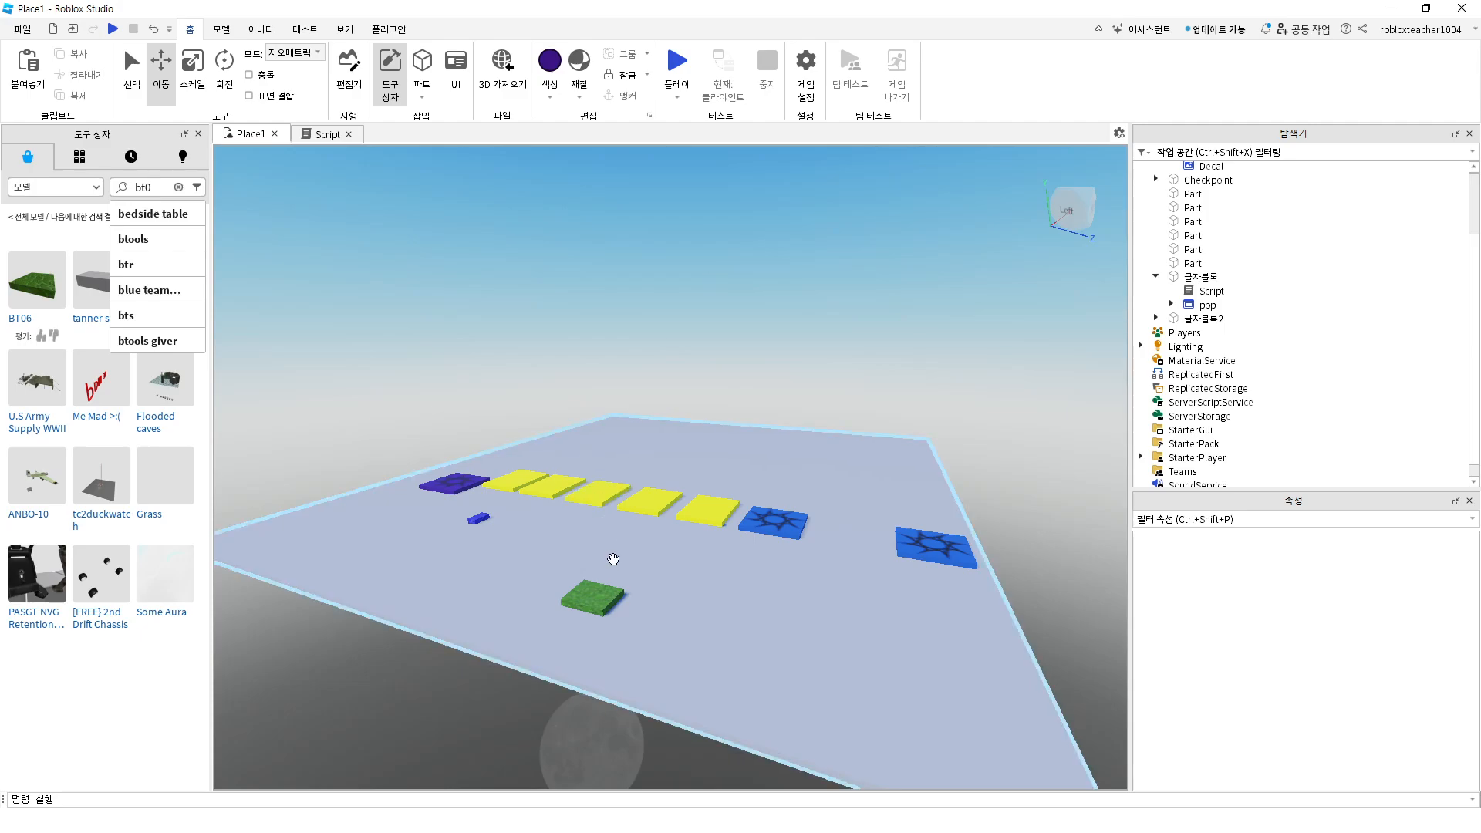
# Select the green block, expand 글자블록2 in the object tree, and read through its touch Script
pyautogui.click(594, 599)
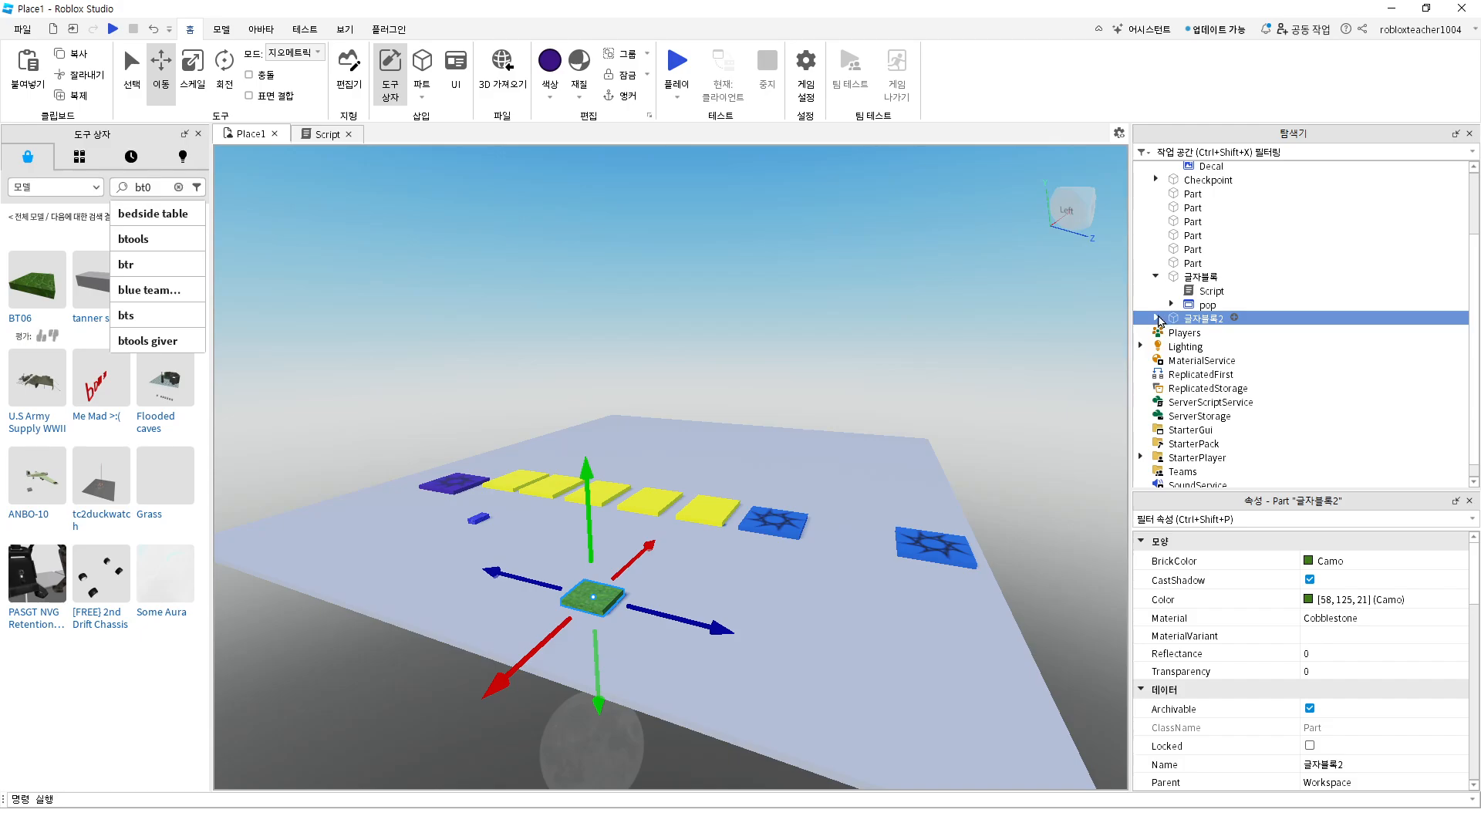
pyautogui.click(1156, 317)
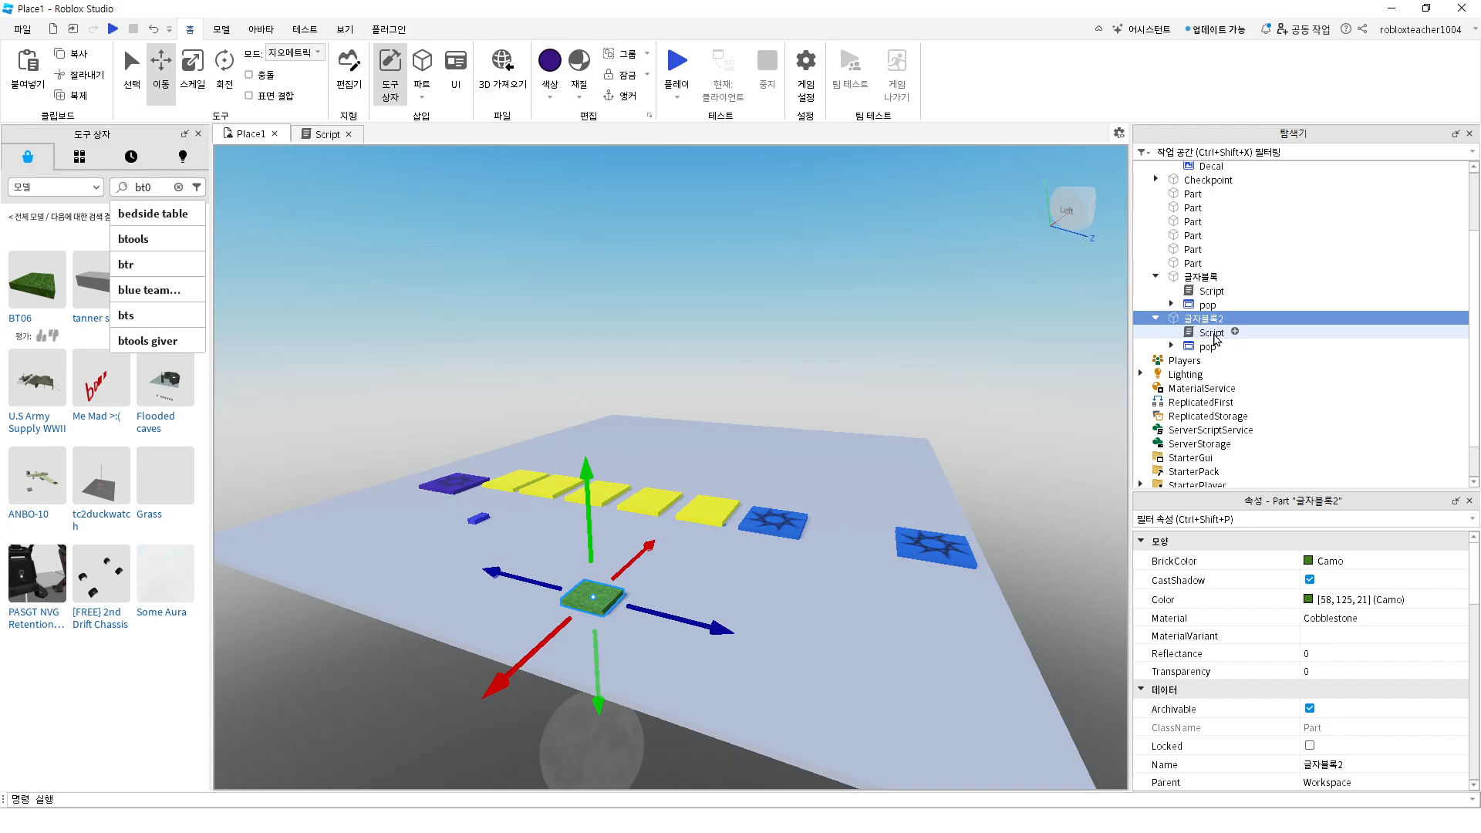
pyautogui.doubleClick(1190, 334)
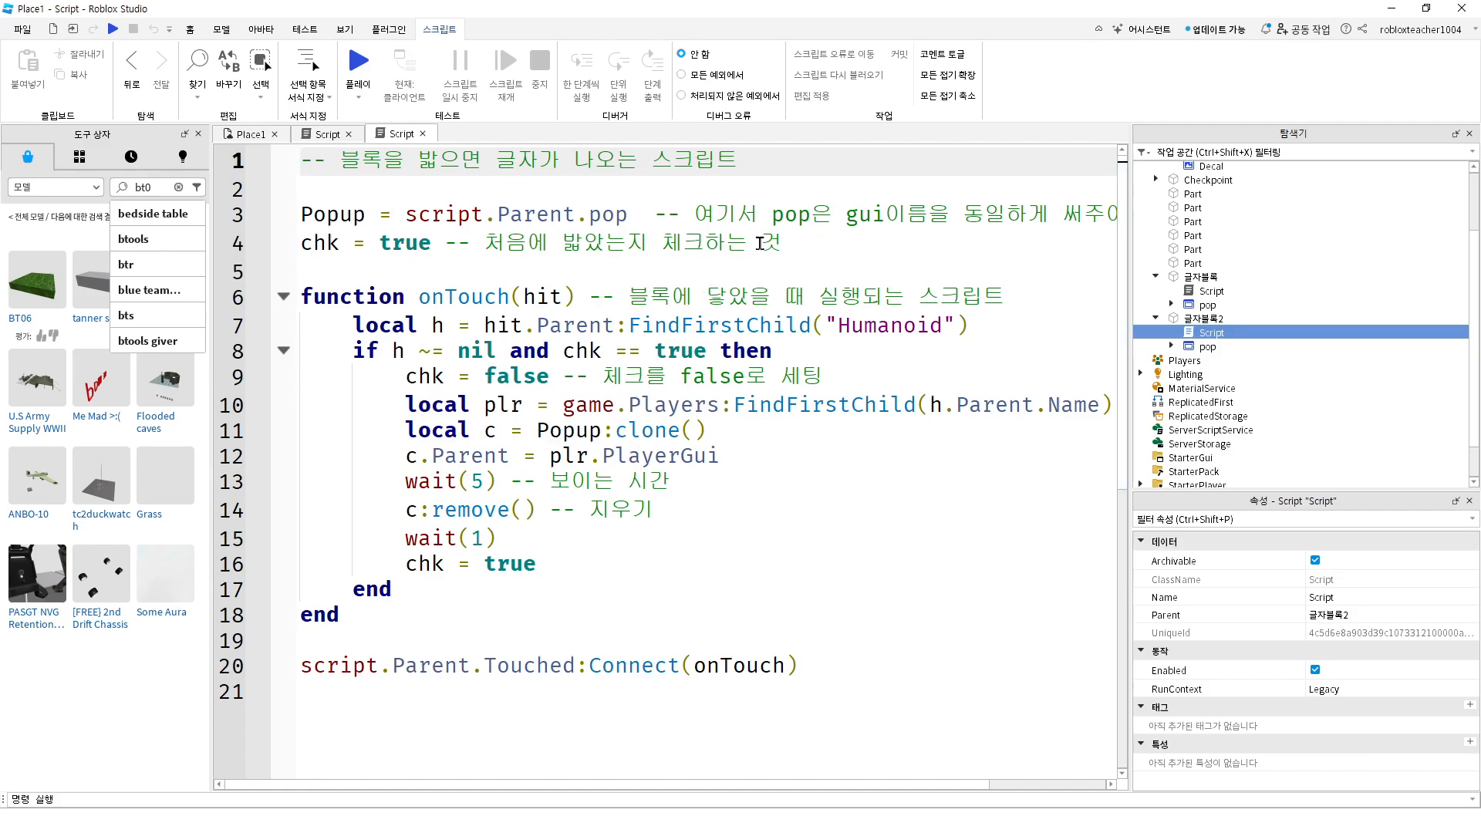
pyautogui.scroll(-3, 880, 487)
pyautogui.scroll(3, 876, 490)
# Expand the pop ScreenGui inside 글자블록2 and open its Script for the letter-by-letter text animation
pyautogui.click(1171, 347)
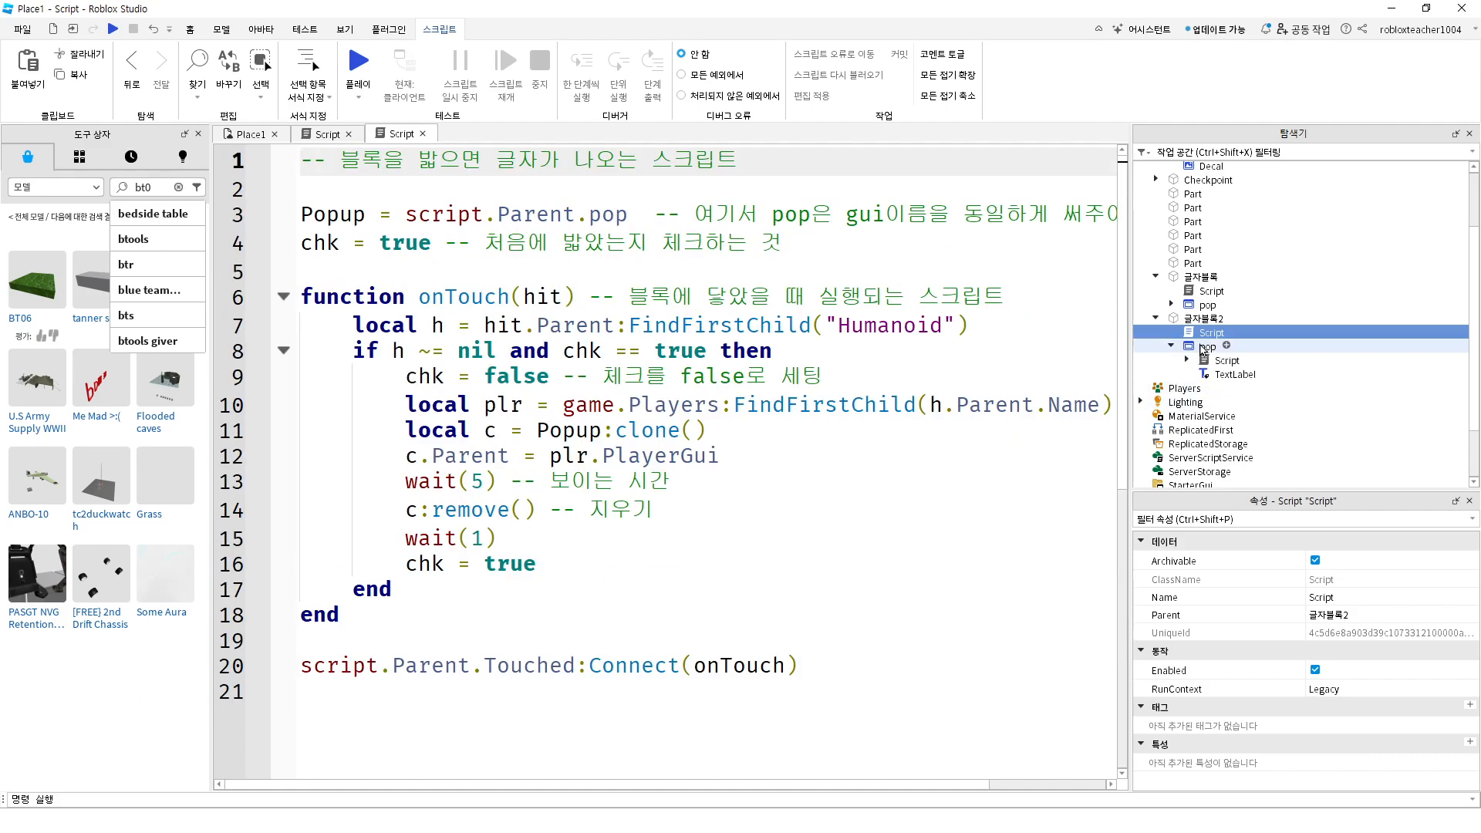
pyautogui.click(1203, 347)
pyautogui.click(1215, 365)
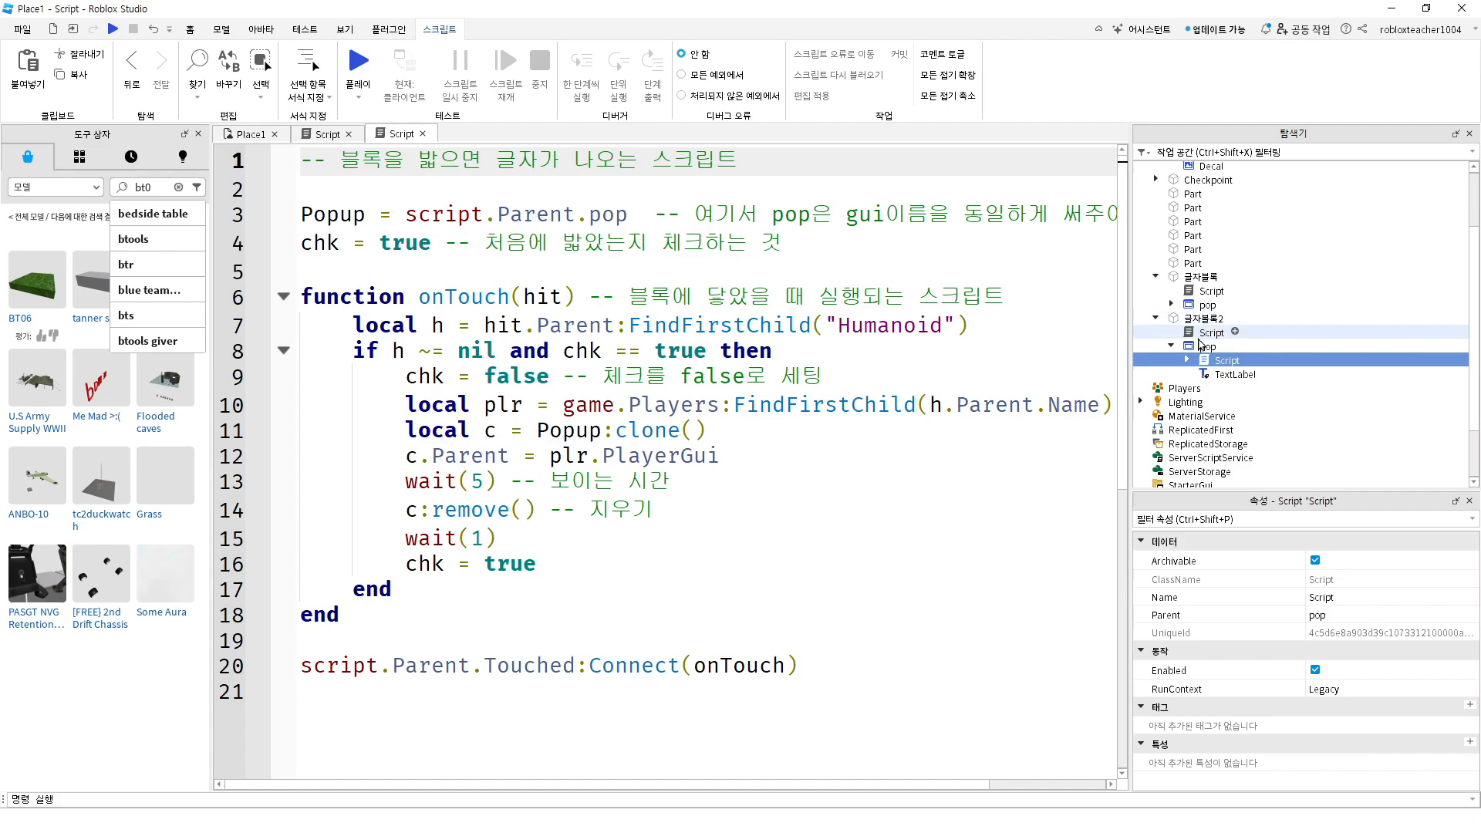
pyautogui.click(1204, 333)
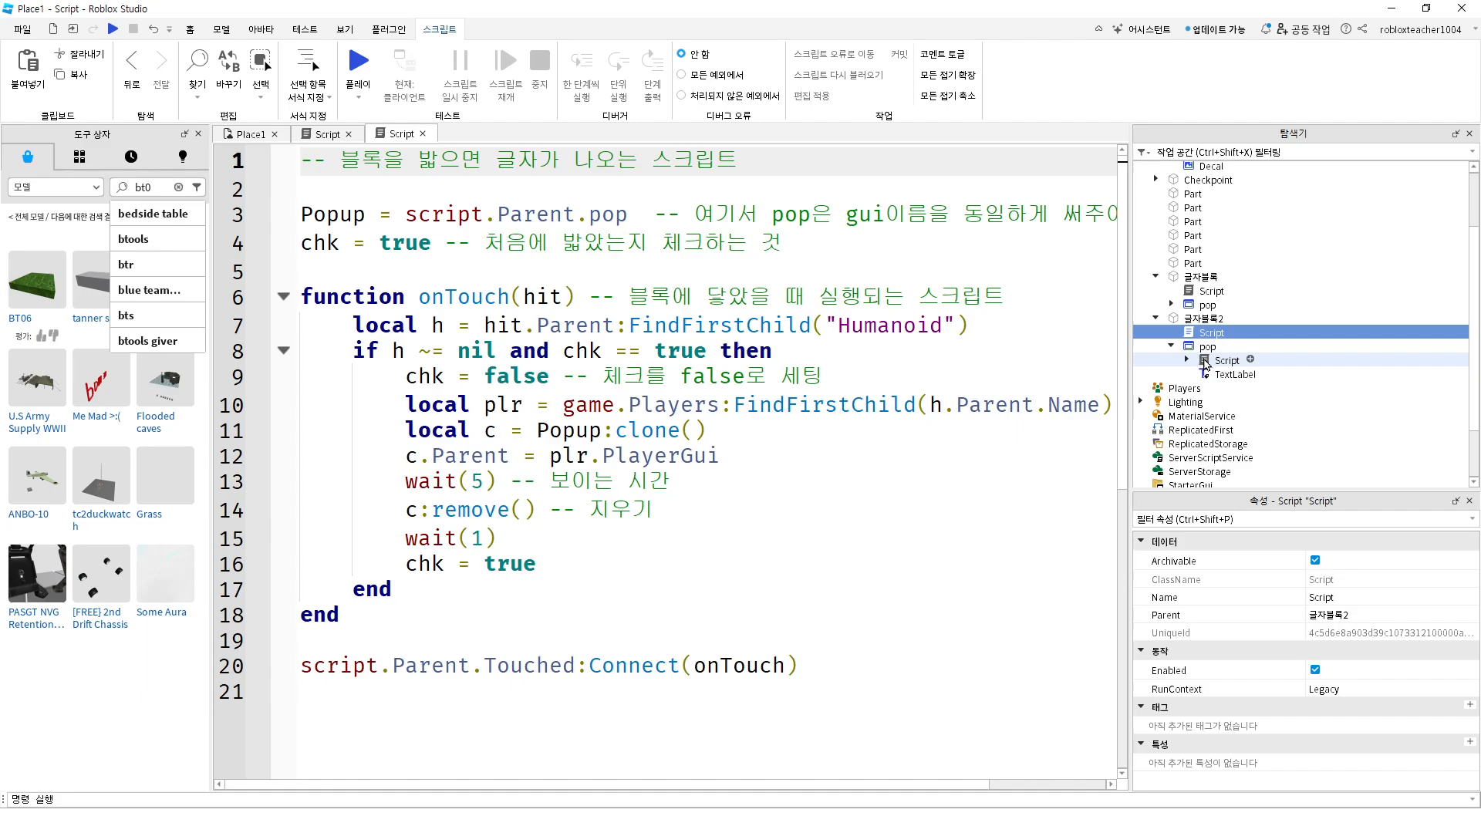
pyautogui.doubleClick(1206, 361)
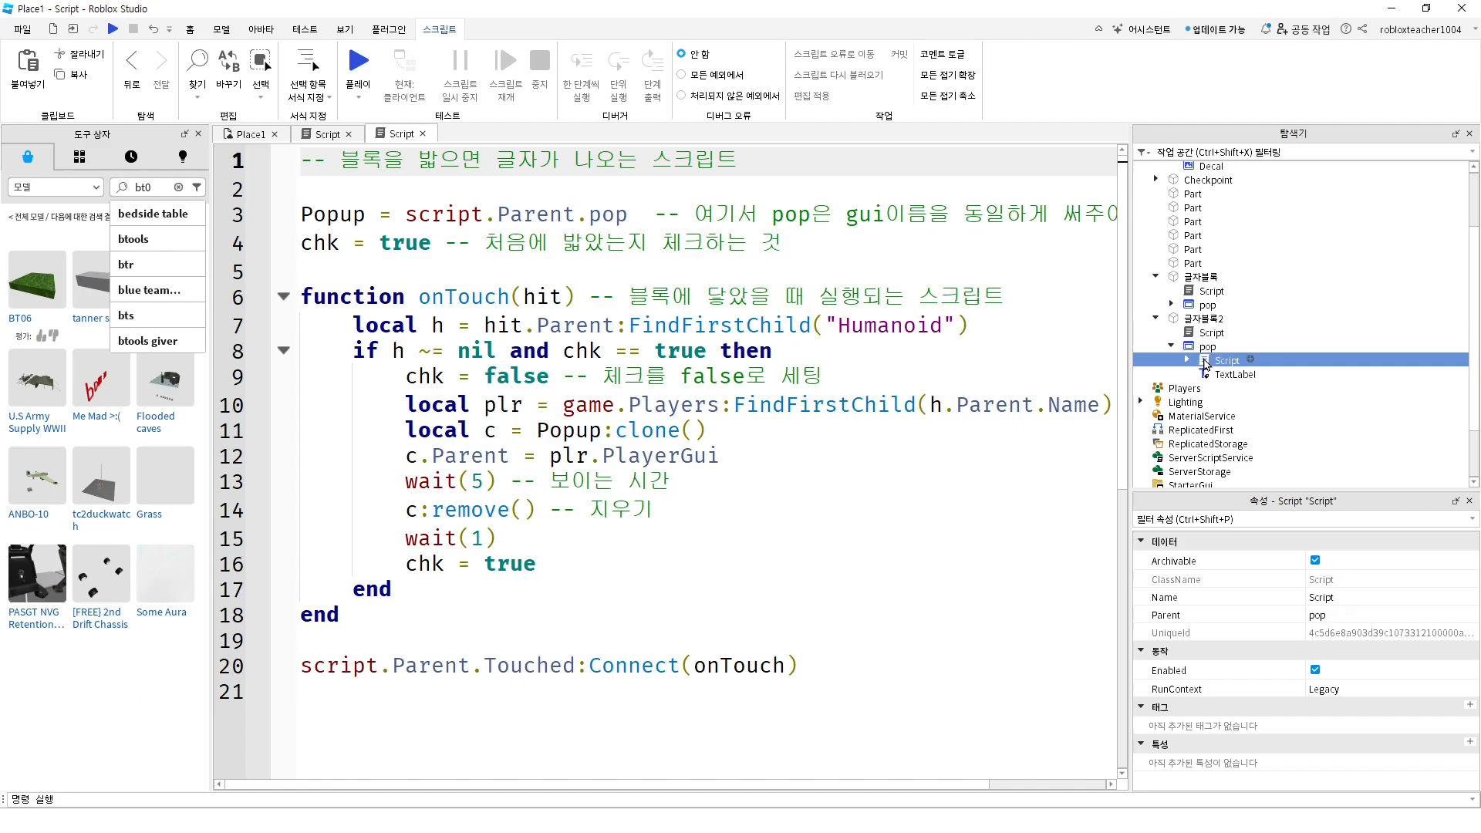
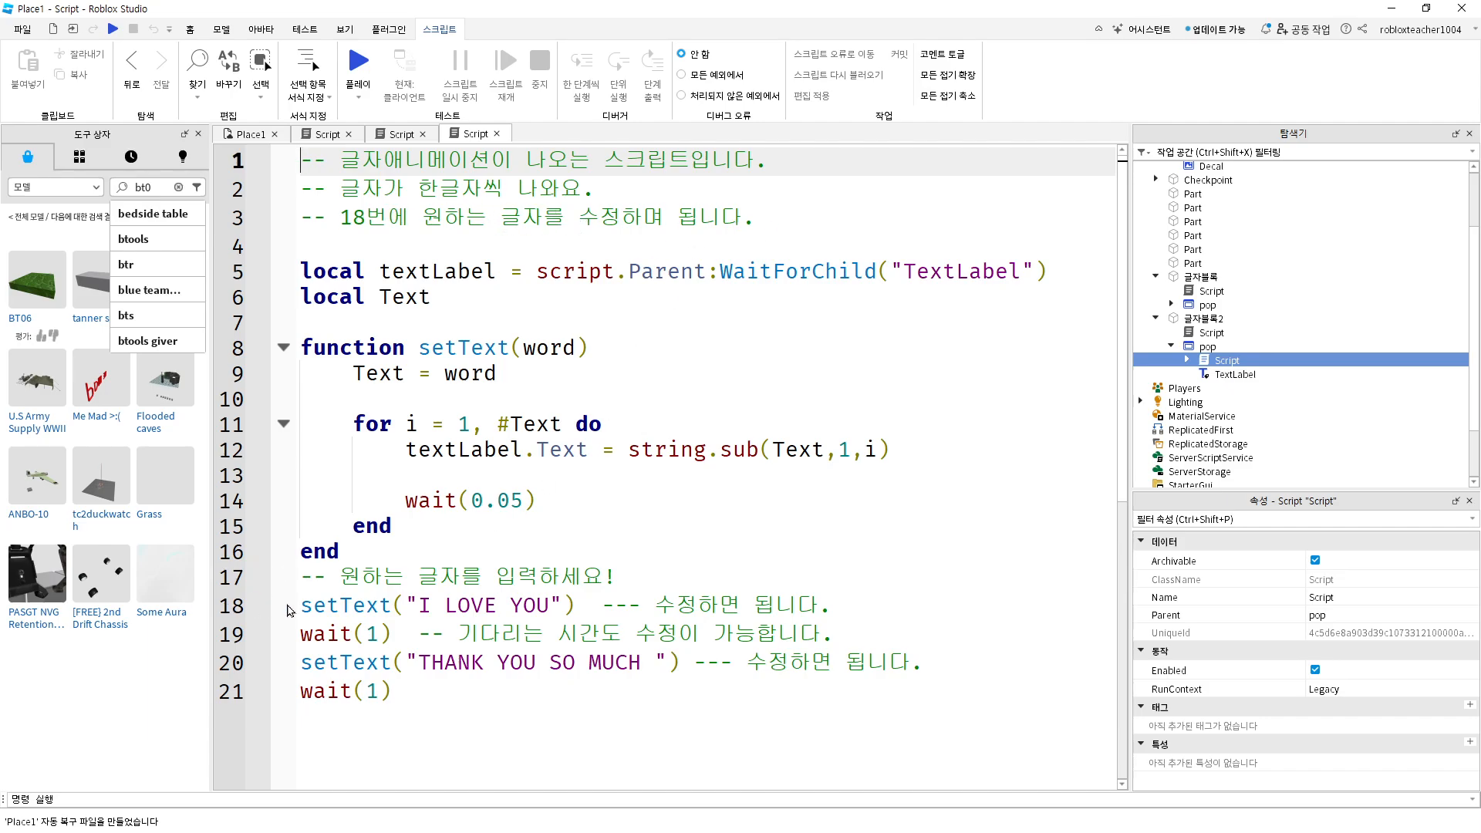
# Replace the text in the first setText call on line 18 with "안녕하세요"
pyautogui.moveTo(419, 607); pyautogui.dragTo(550, 607)
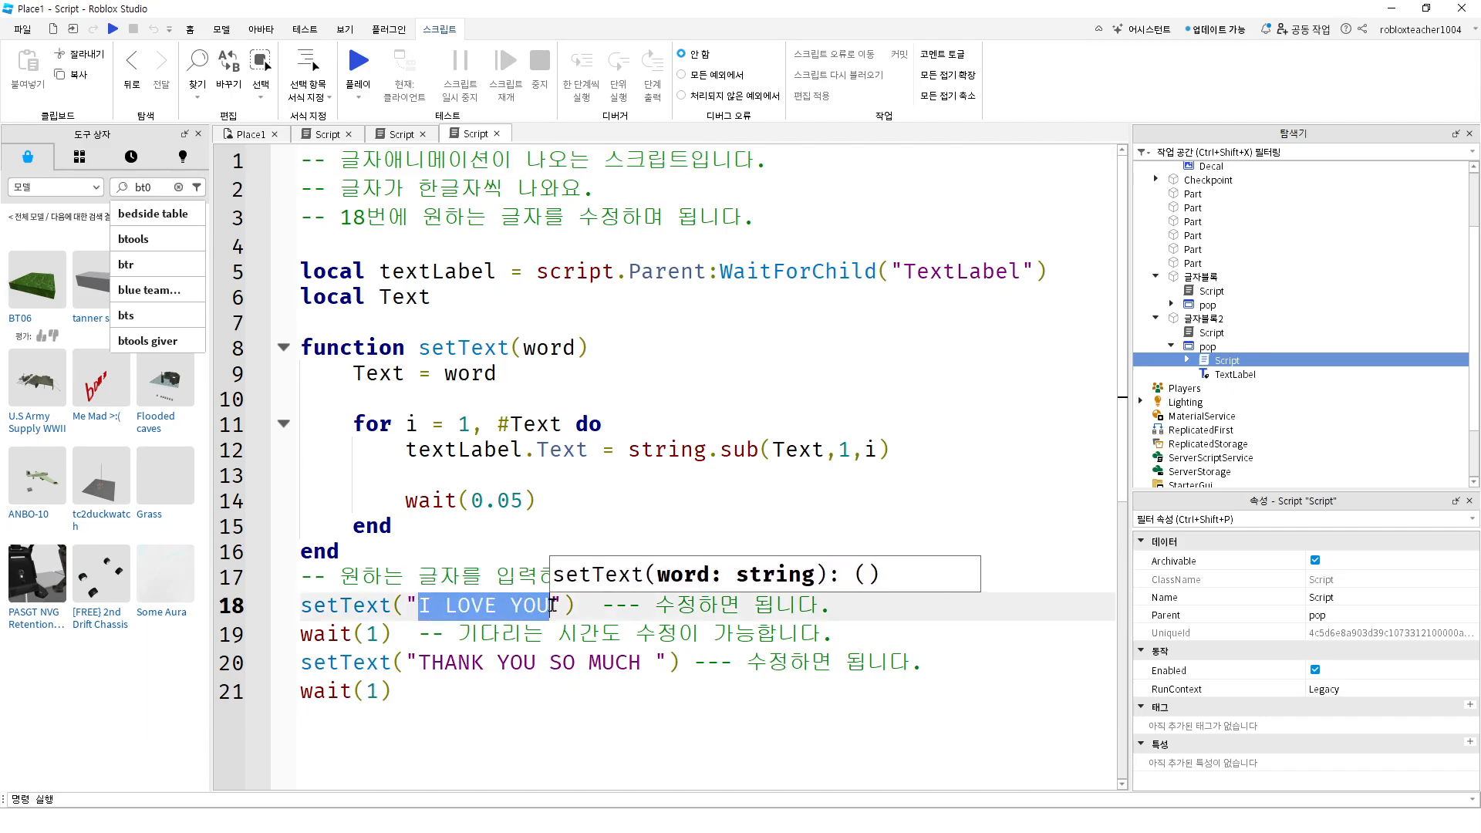
pyautogui.press('BackSpace')
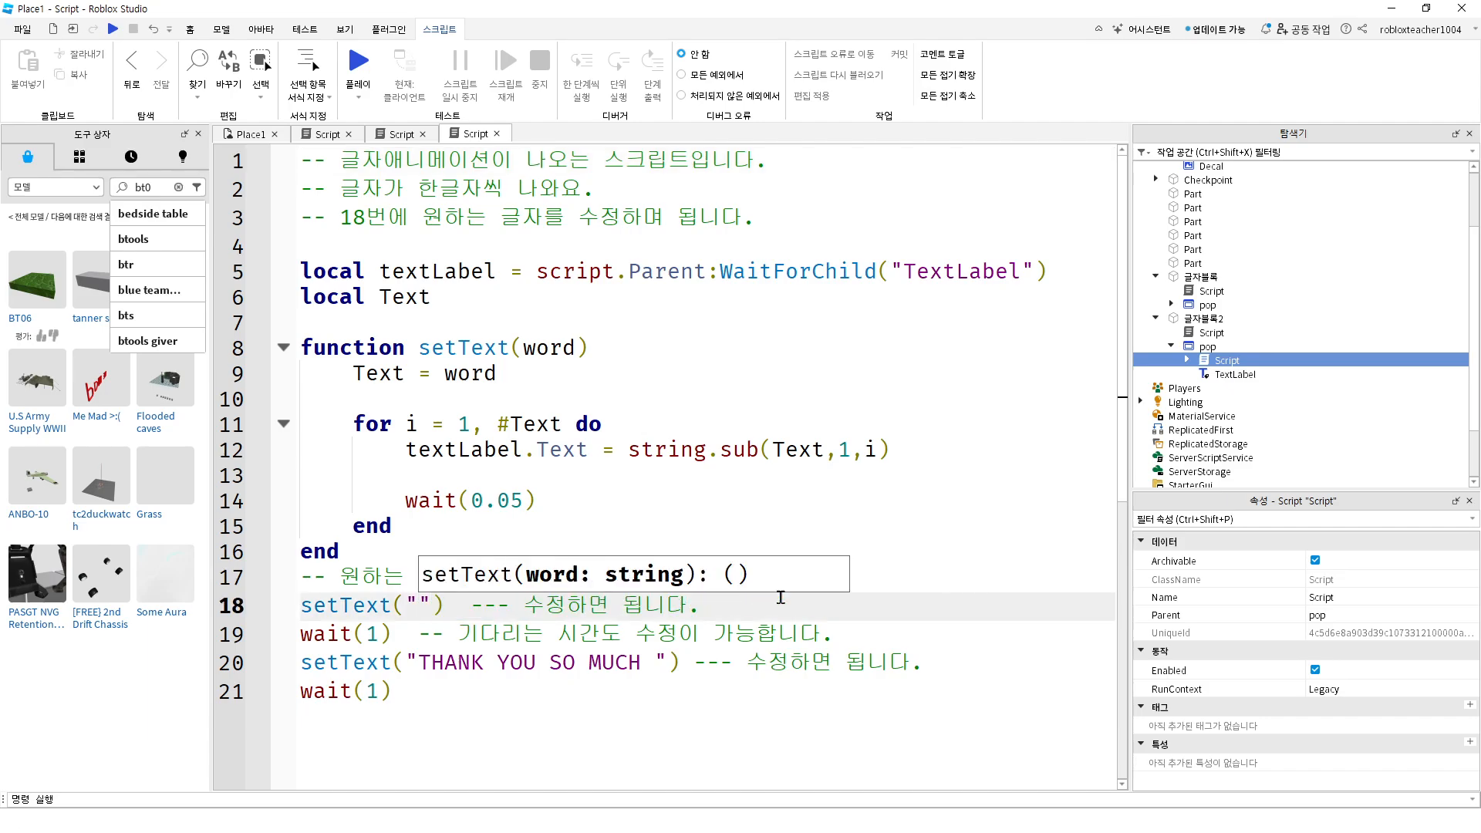
pyautogui.write('안녕')
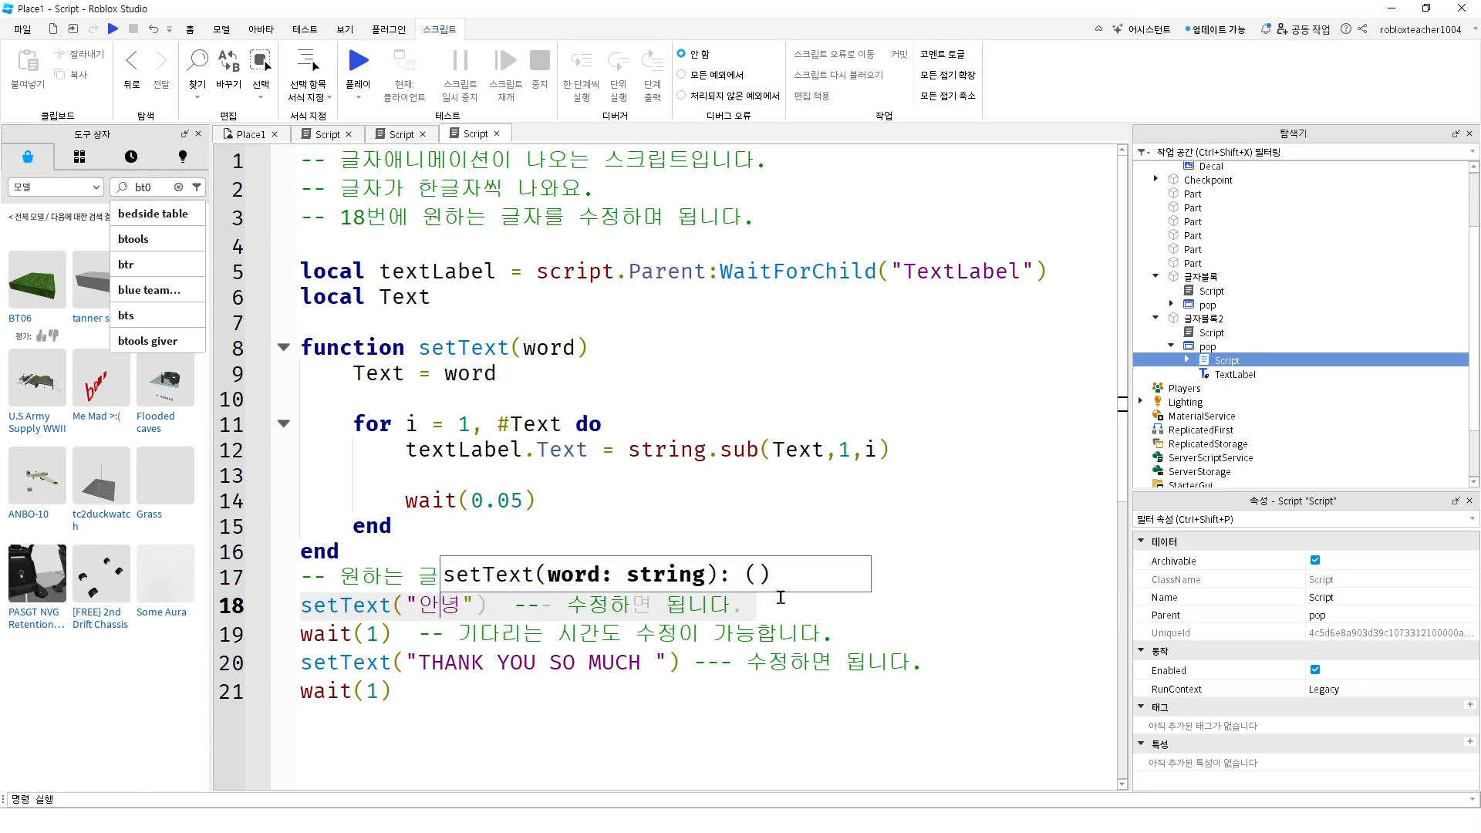
pyautogui.write(',')
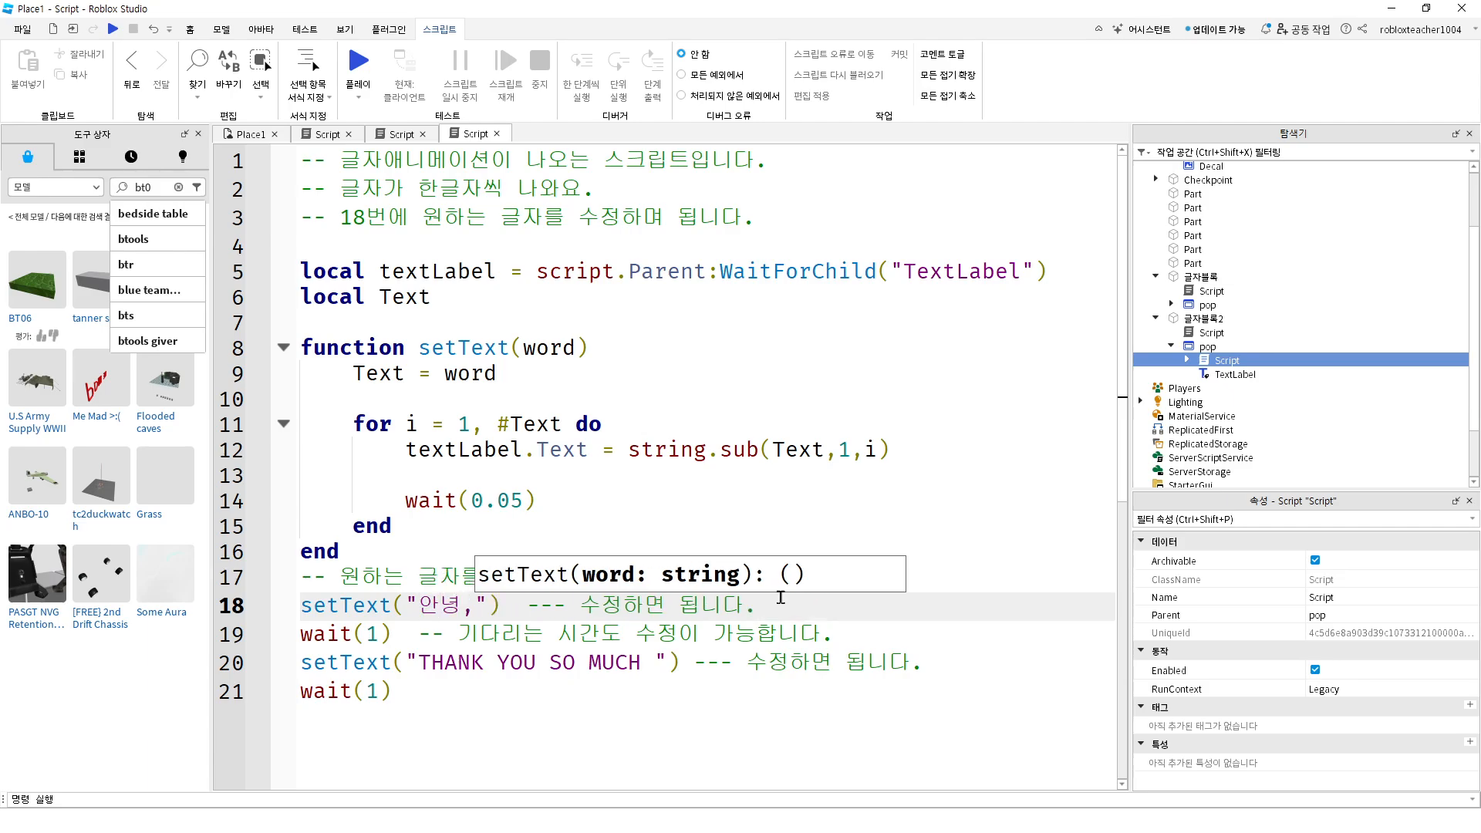
pyautogui.press('BackSpace')
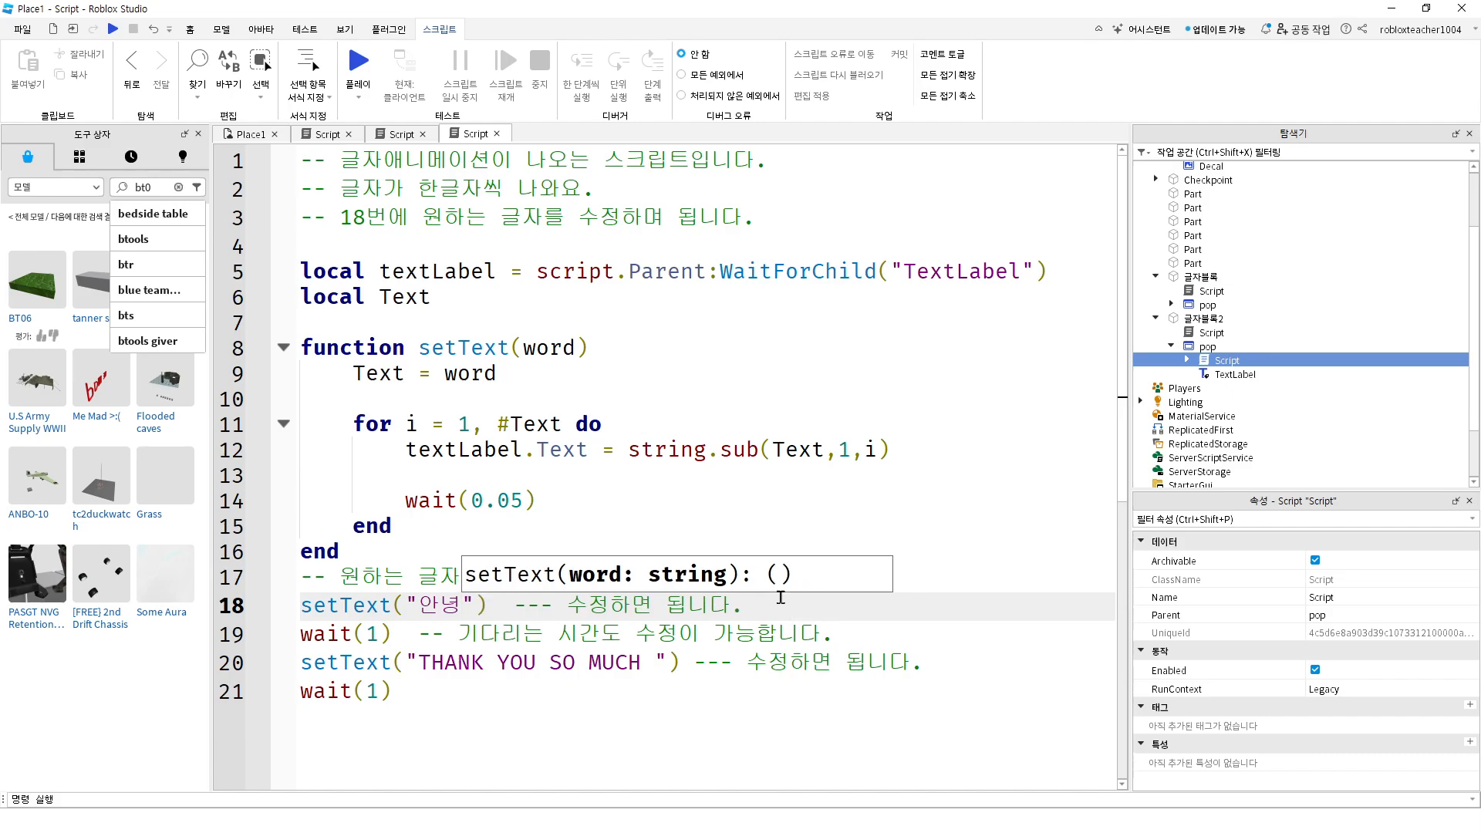
pyautogui.click(414, 664)
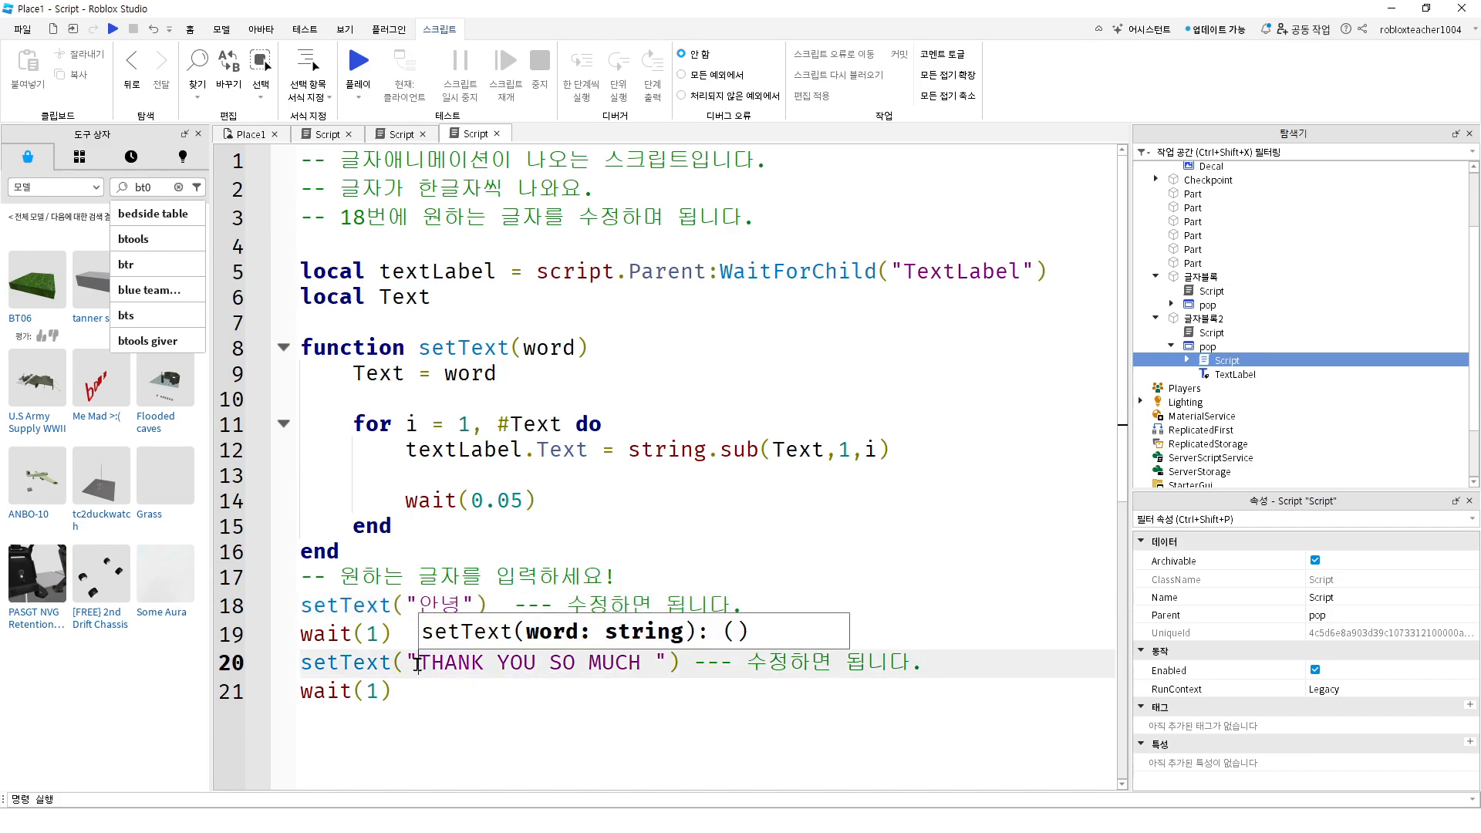
pyautogui.click(458, 601)
pyautogui.write('하세요')
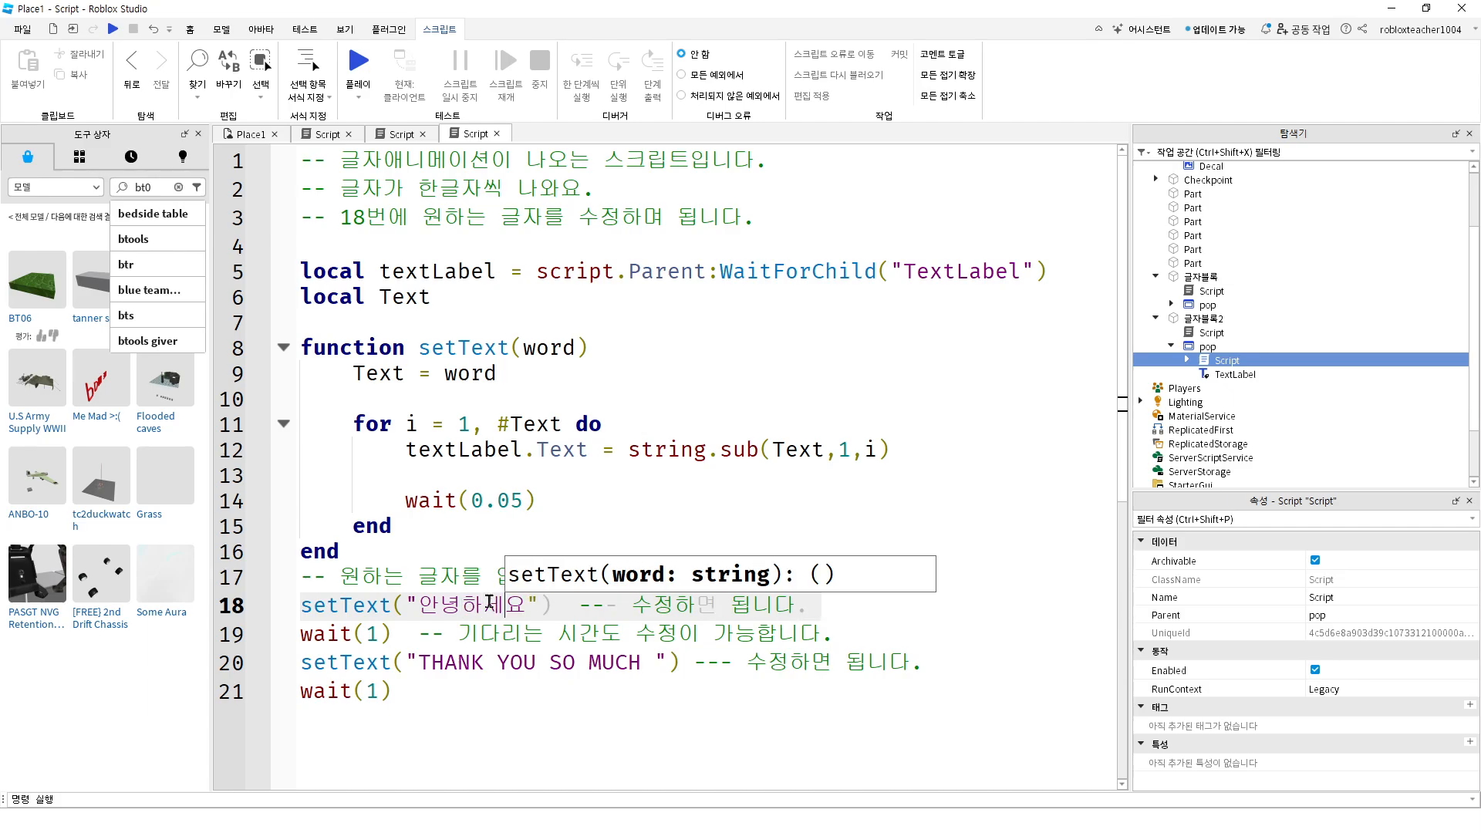
# Replace the text in the second setText call on line 20 with "맵에 온걸 환영해요"
pyautogui.moveTo(418, 663); pyautogui.dragTo(655, 663)
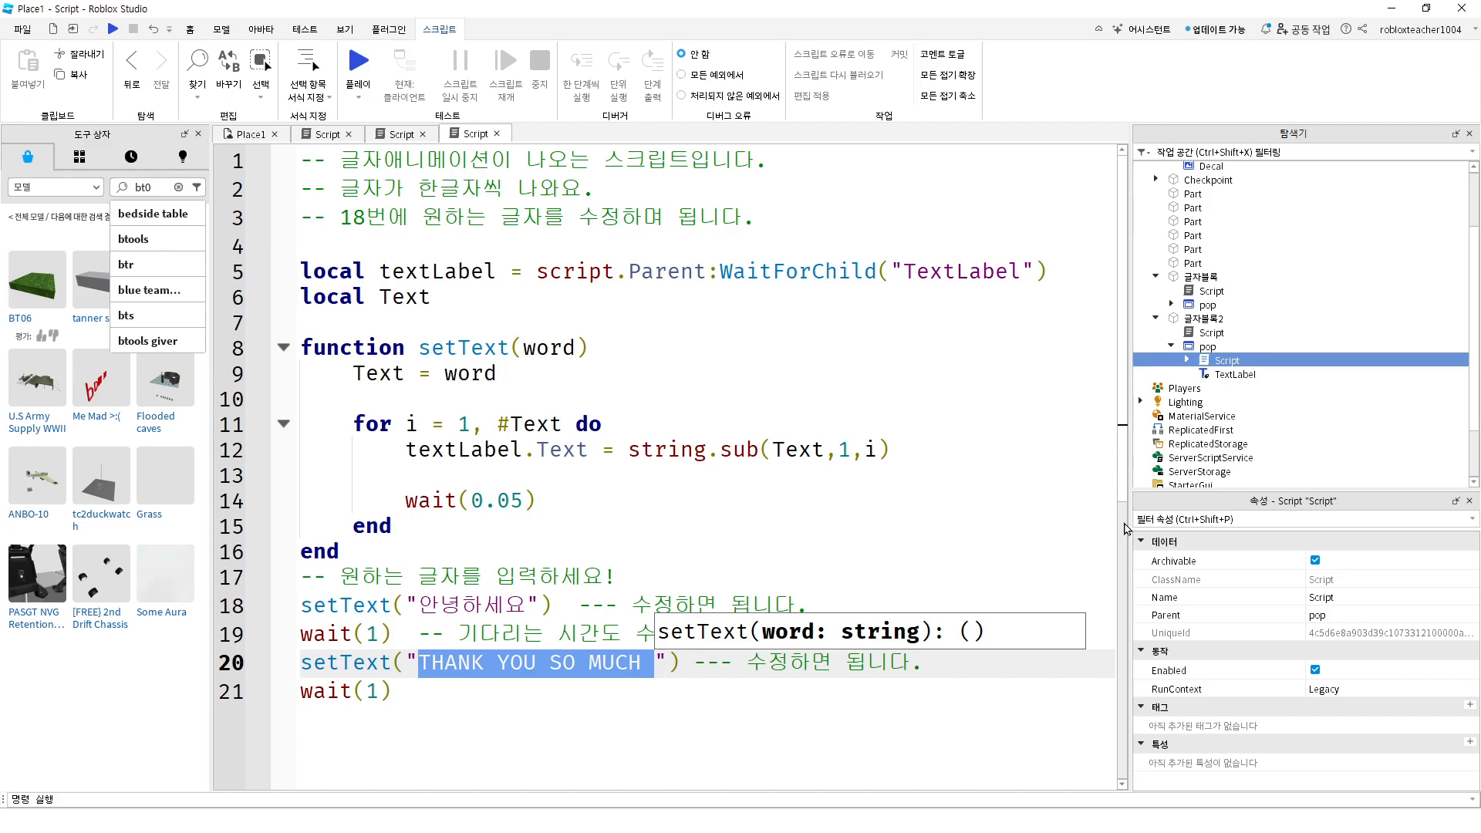
pyautogui.write('맵에 온')
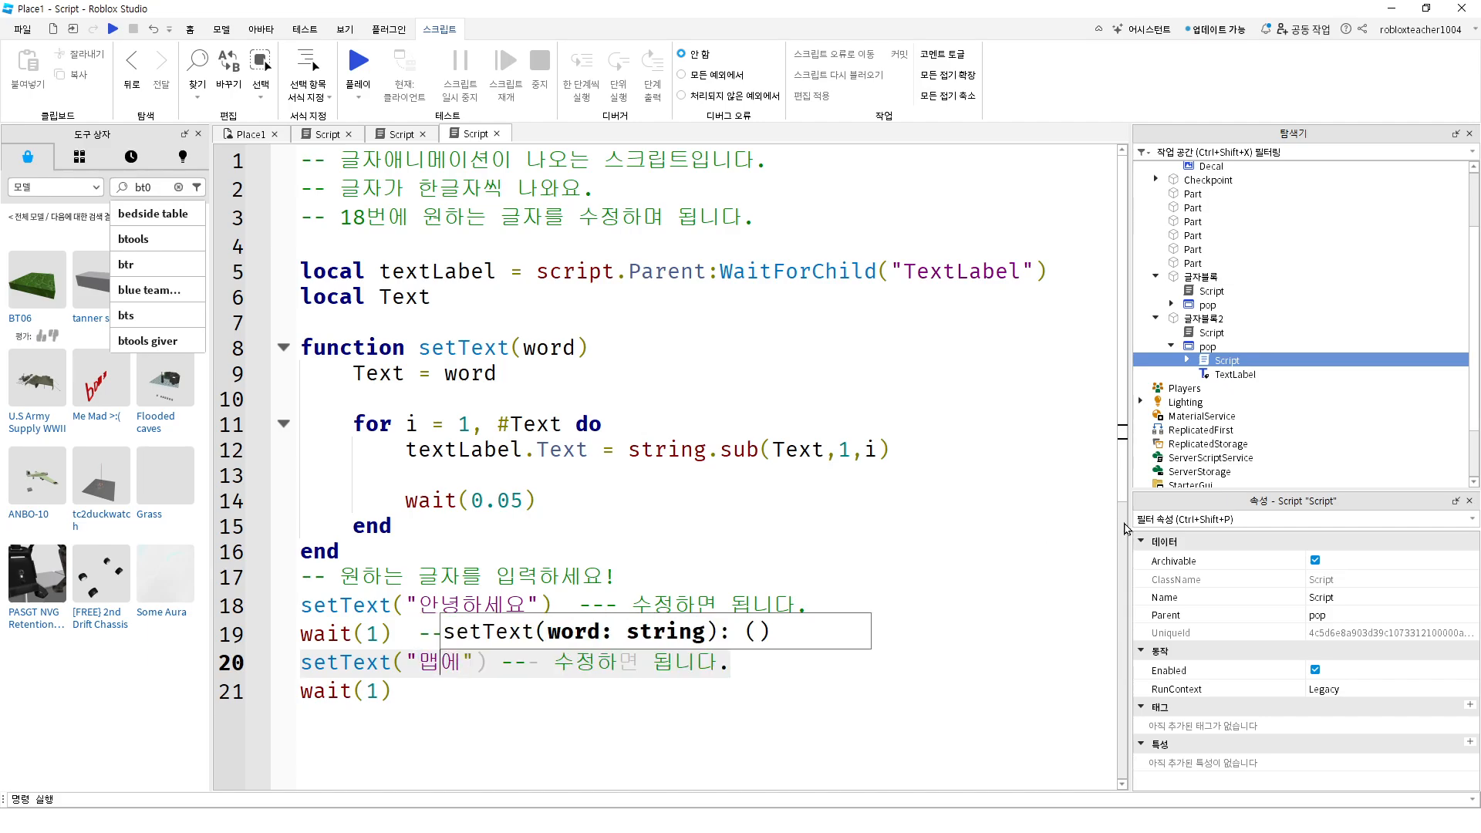
pyautogui.write('걸 환ㅇ')
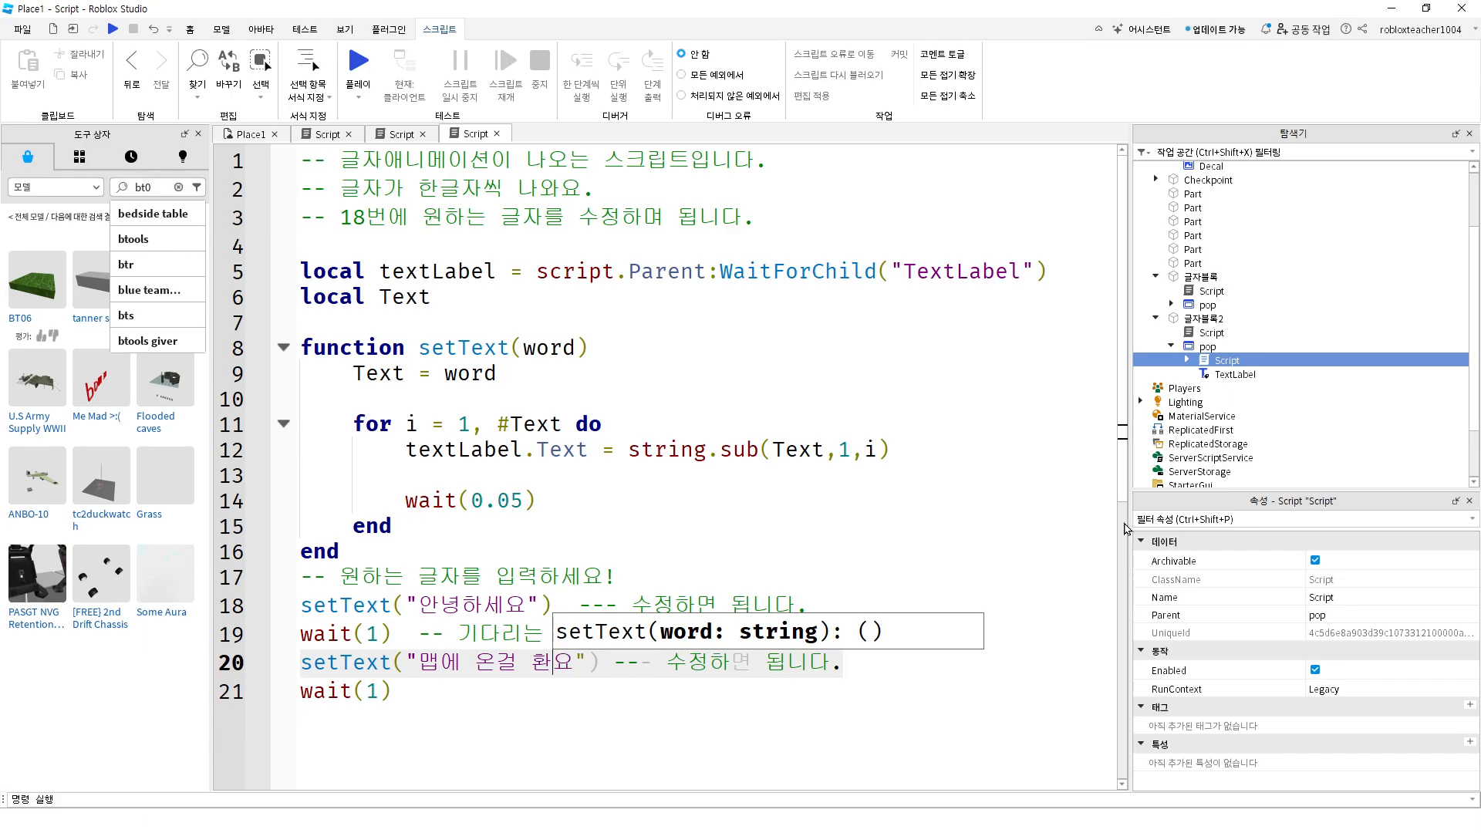
pyautogui.write('영해요')
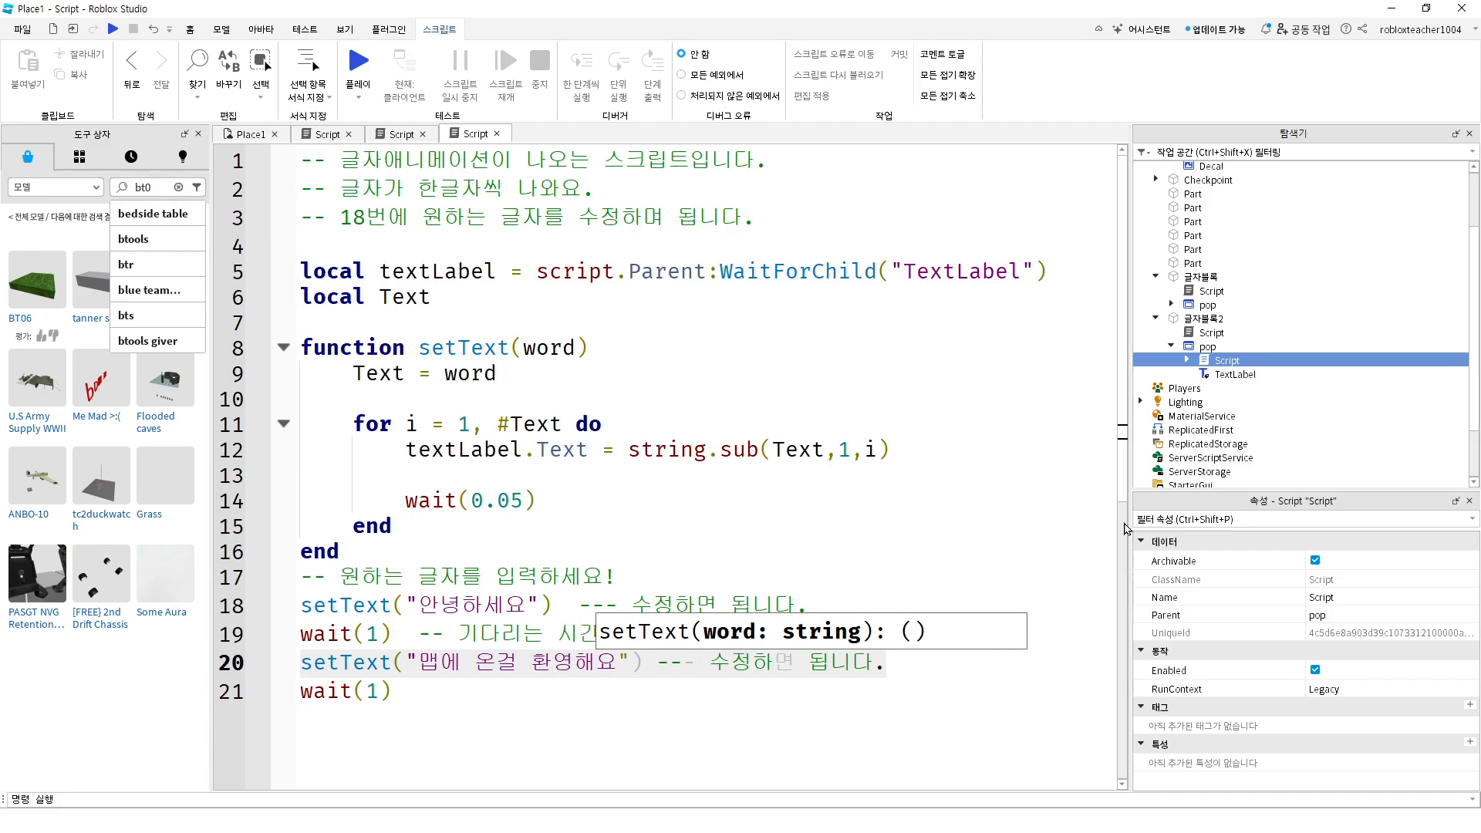
pyautogui.click(733, 476)
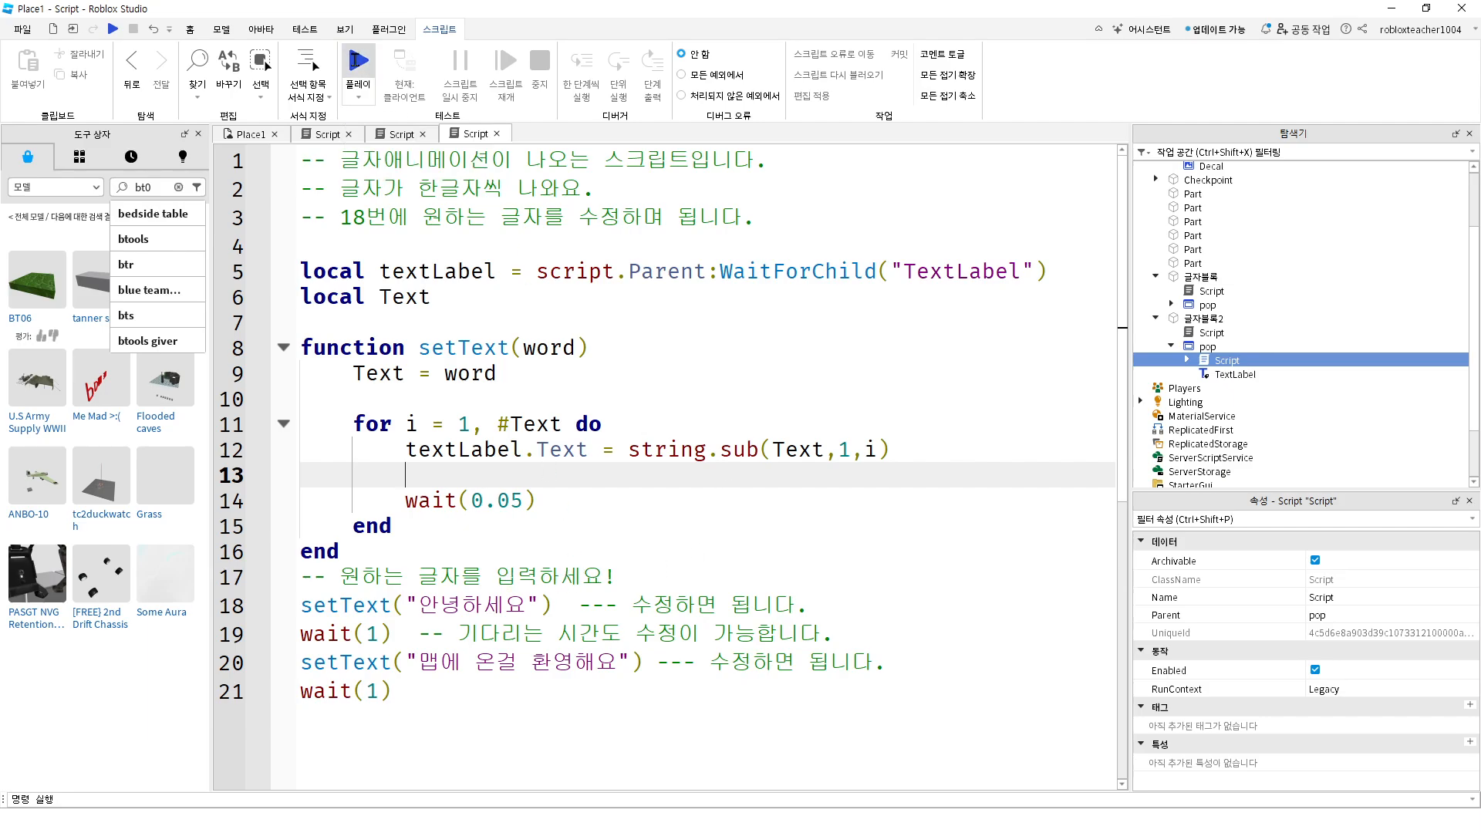
# Playtest the edited text animation by walking the character on and off the green cobblestone block several times
pyautogui.click(355, 61)
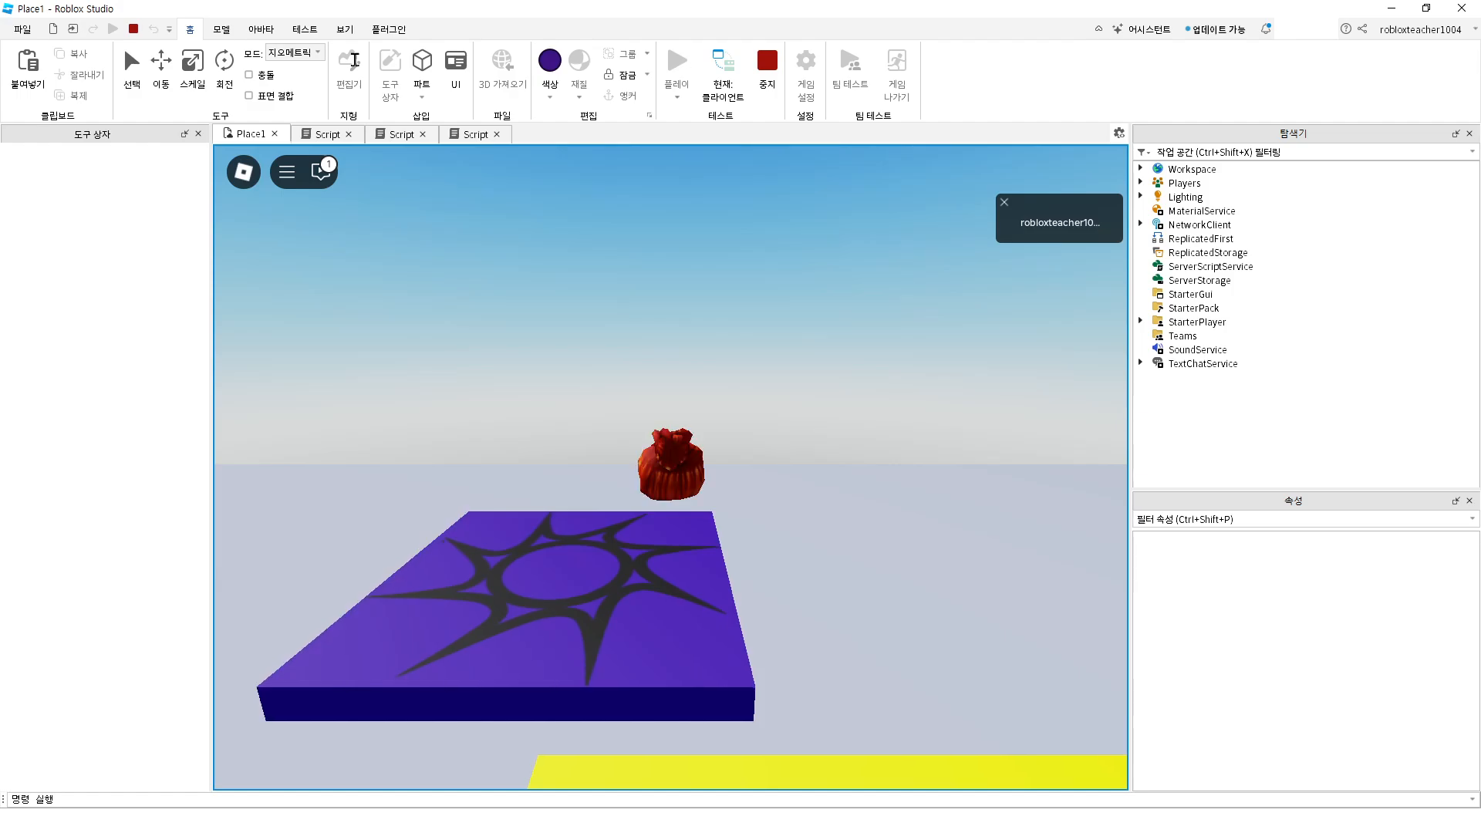
pyautogui.moveTo(847, 467); pyautogui.dragTo(847, 459, button='right')
pyautogui.press('w')
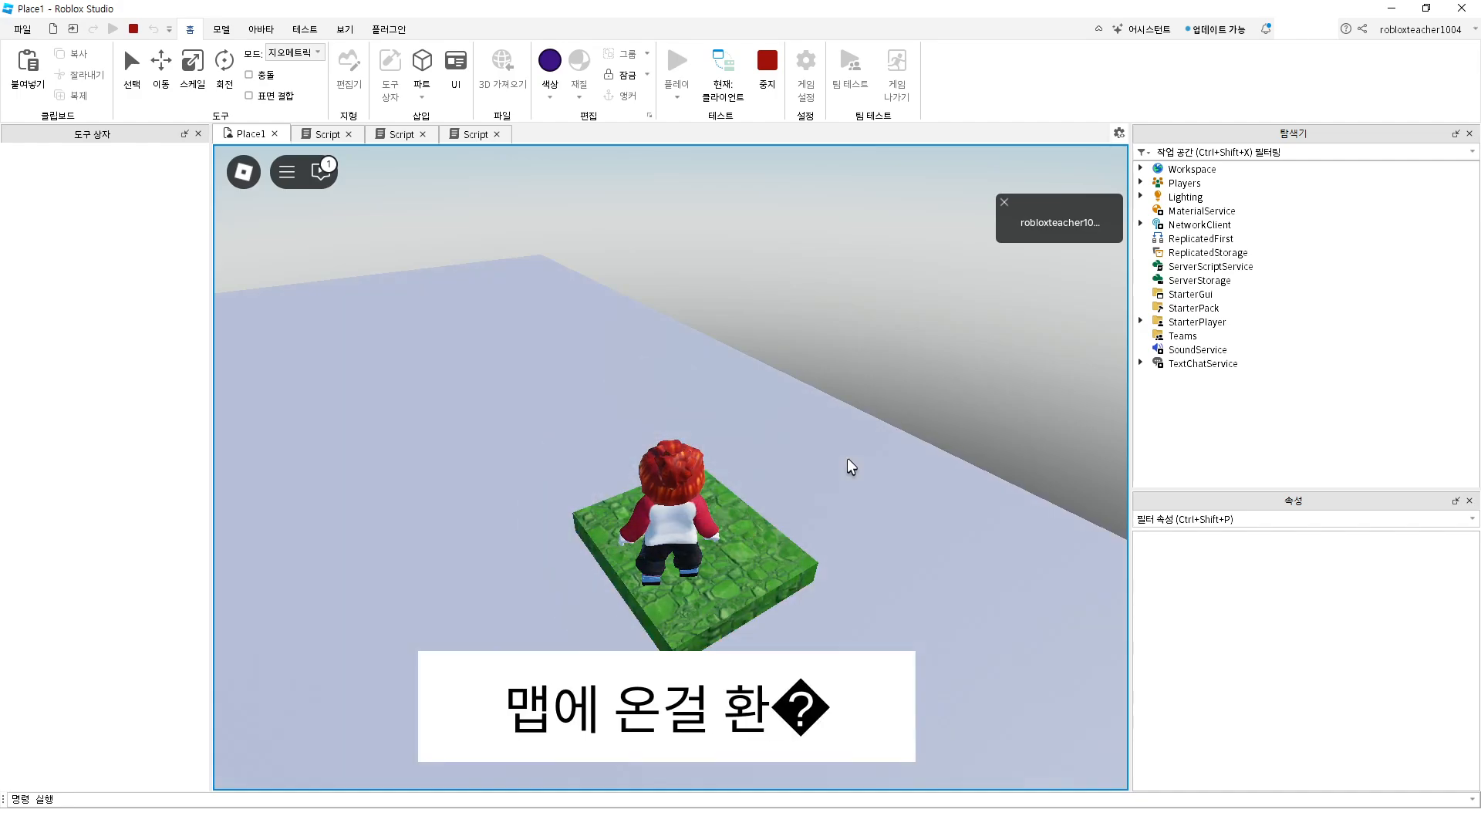
pyautogui.press('s')
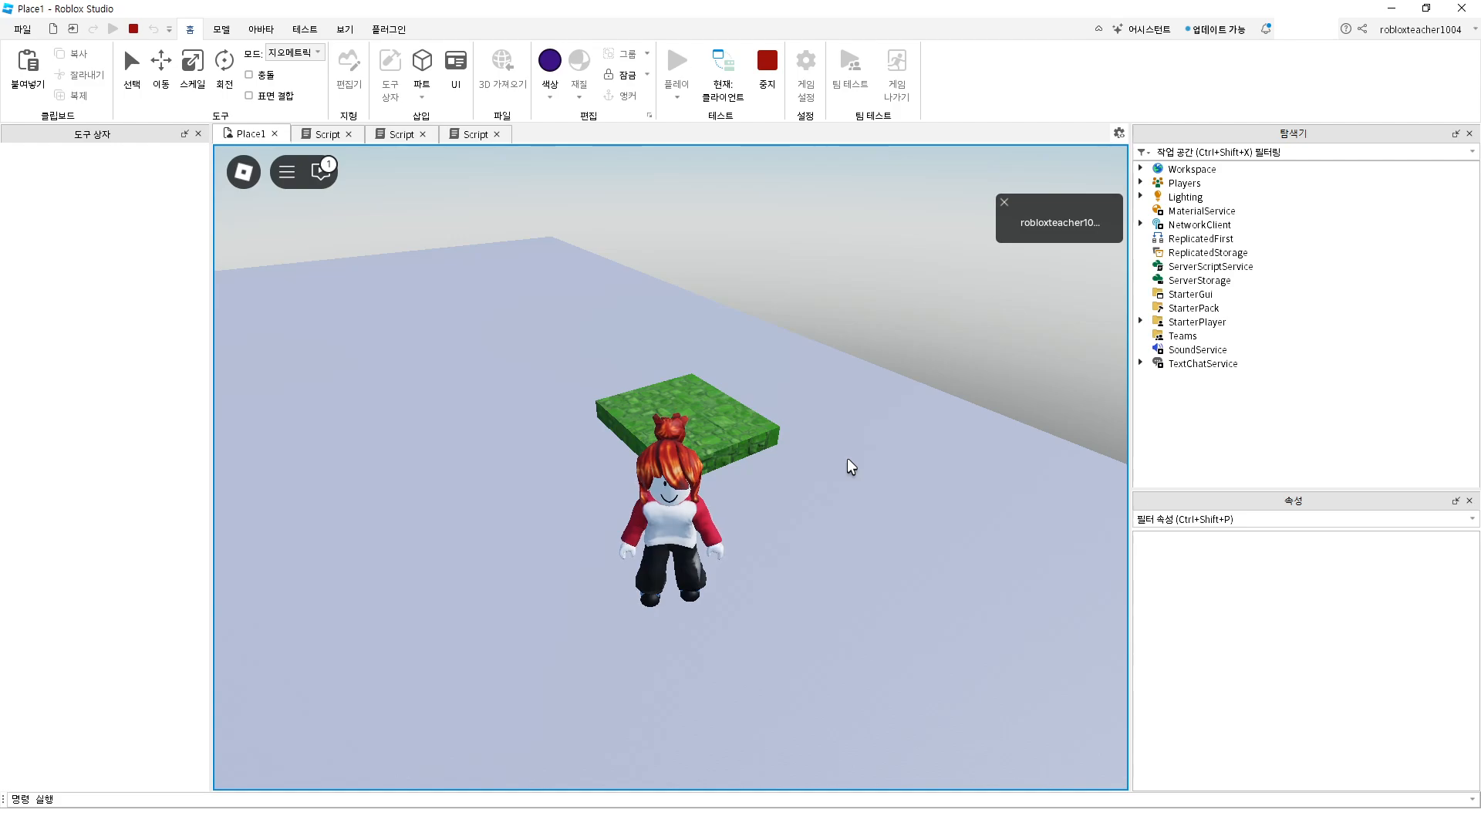
pyautogui.press('w')
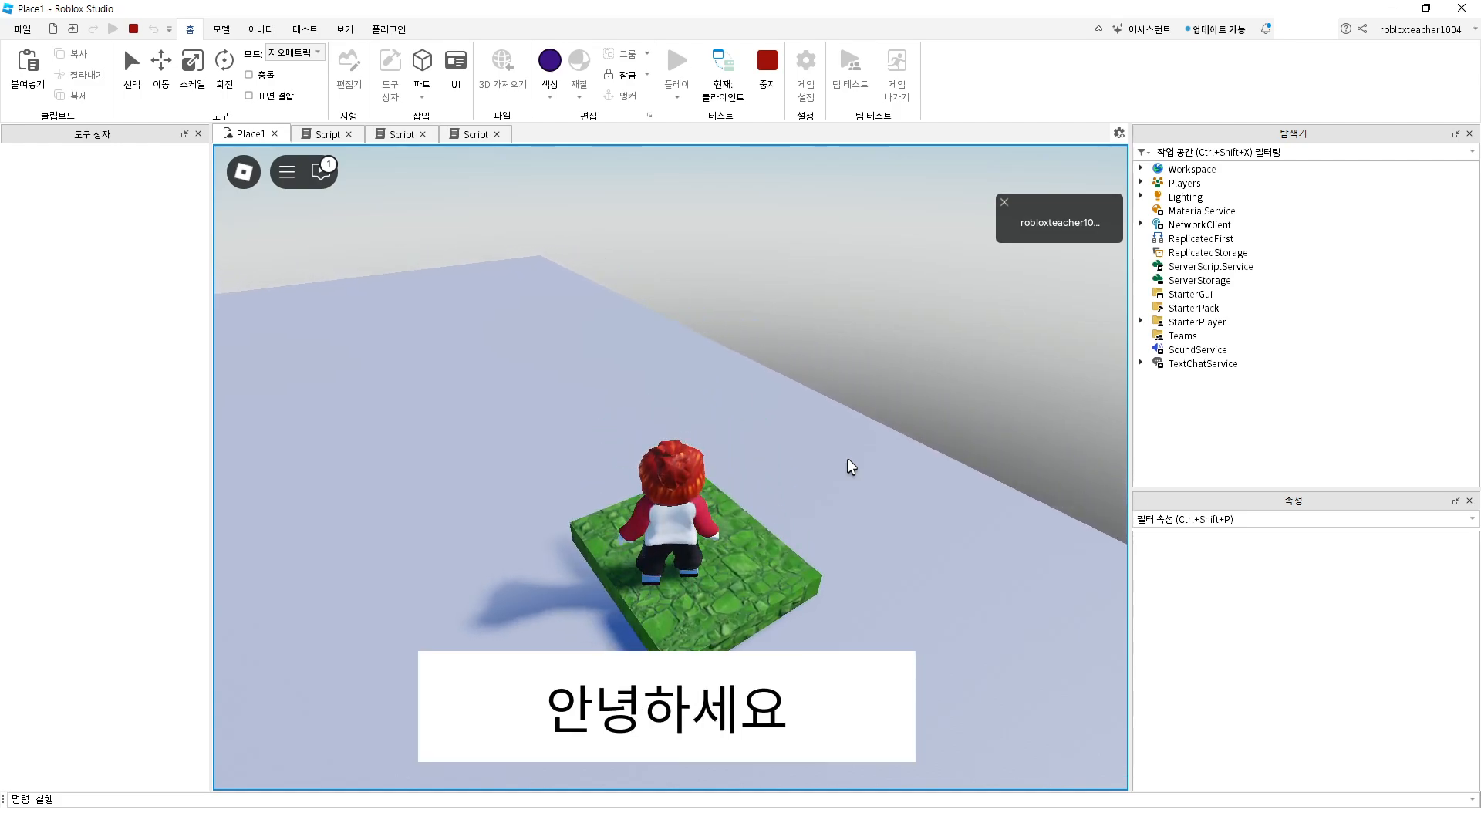
pyautogui.press('s')
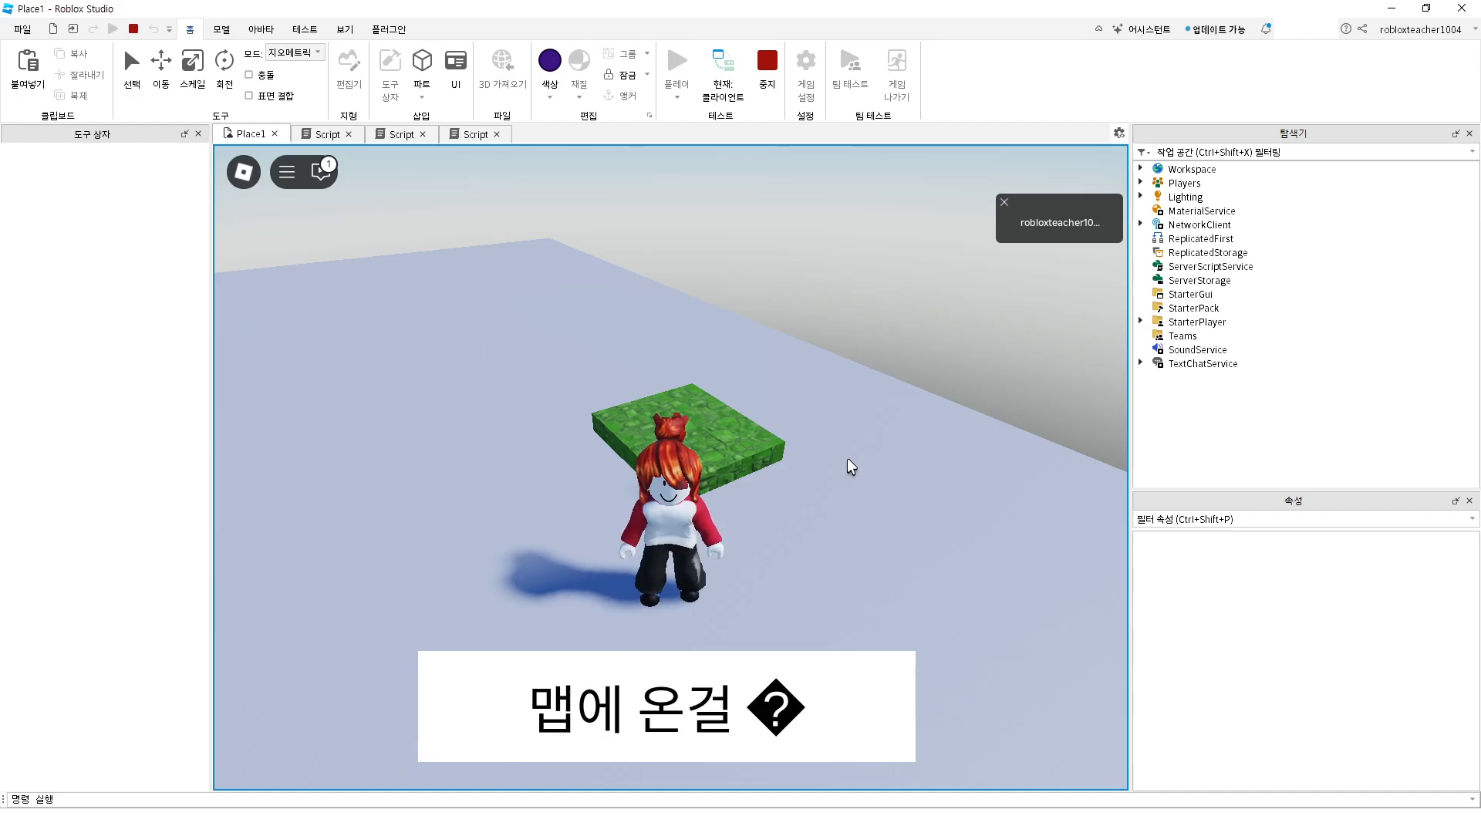
pyautogui.press('w')
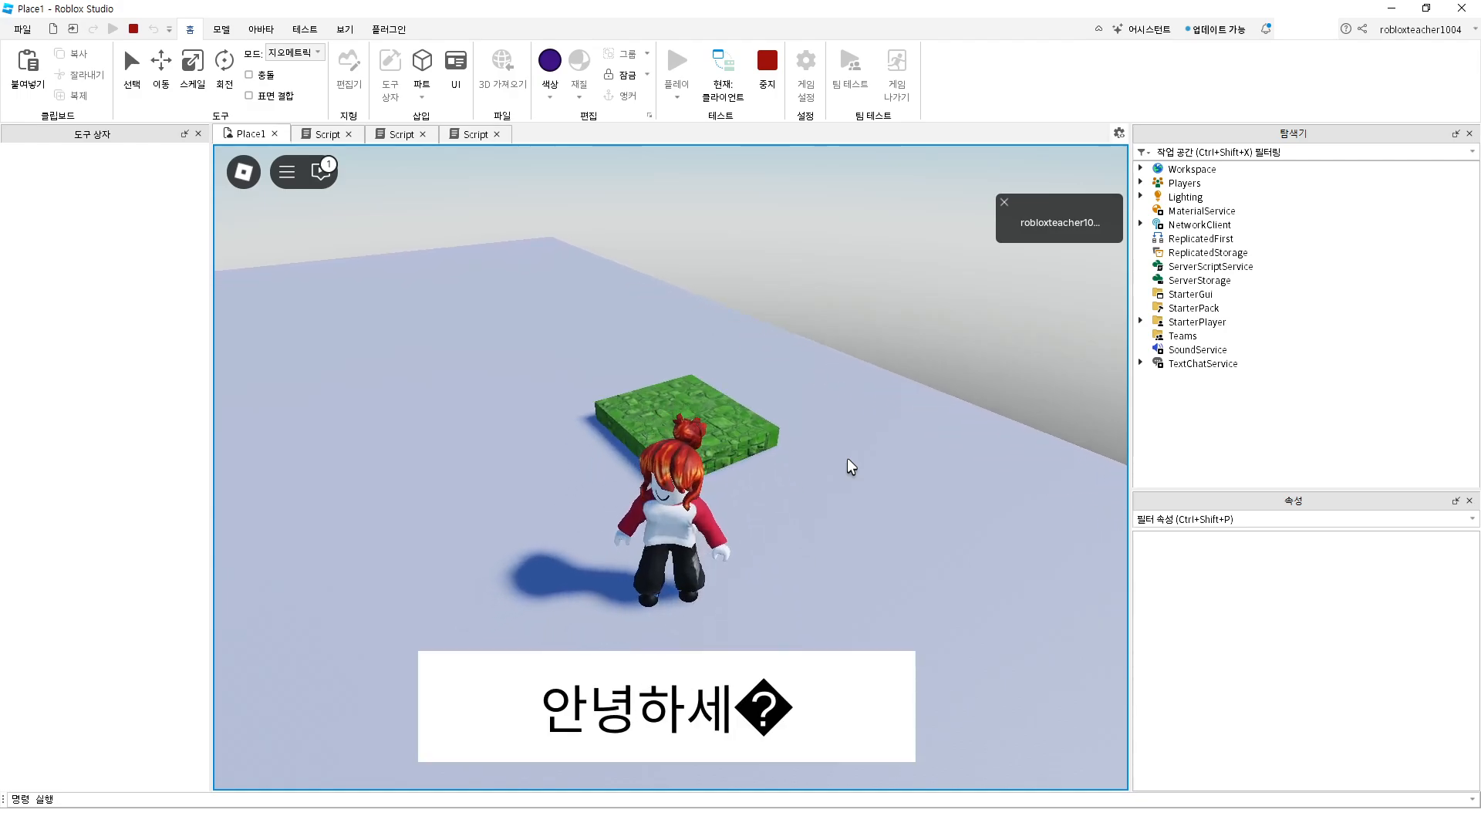
pyautogui.press('s')
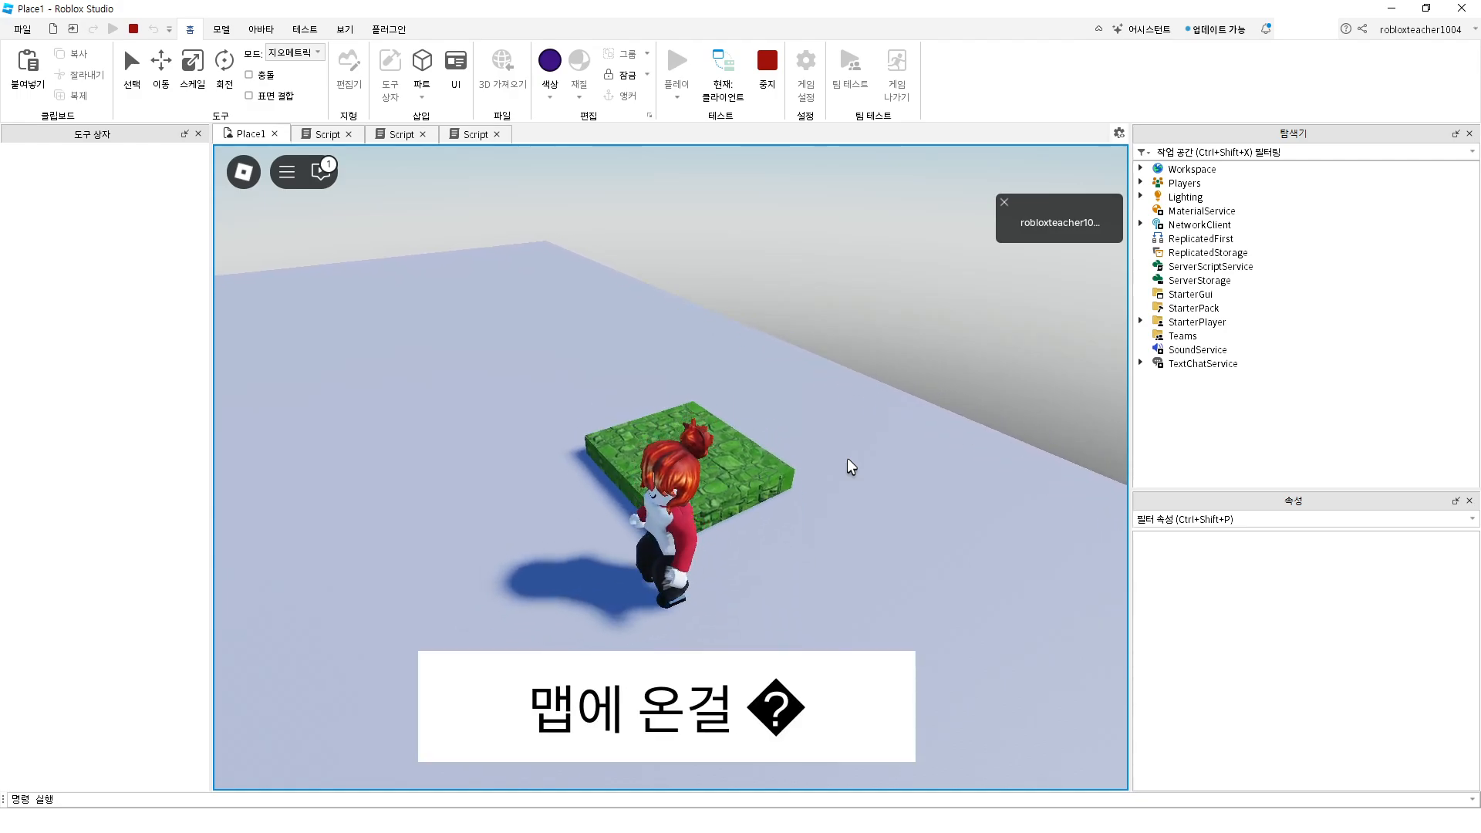
pyautogui.press('s')
pyautogui.press('Left')
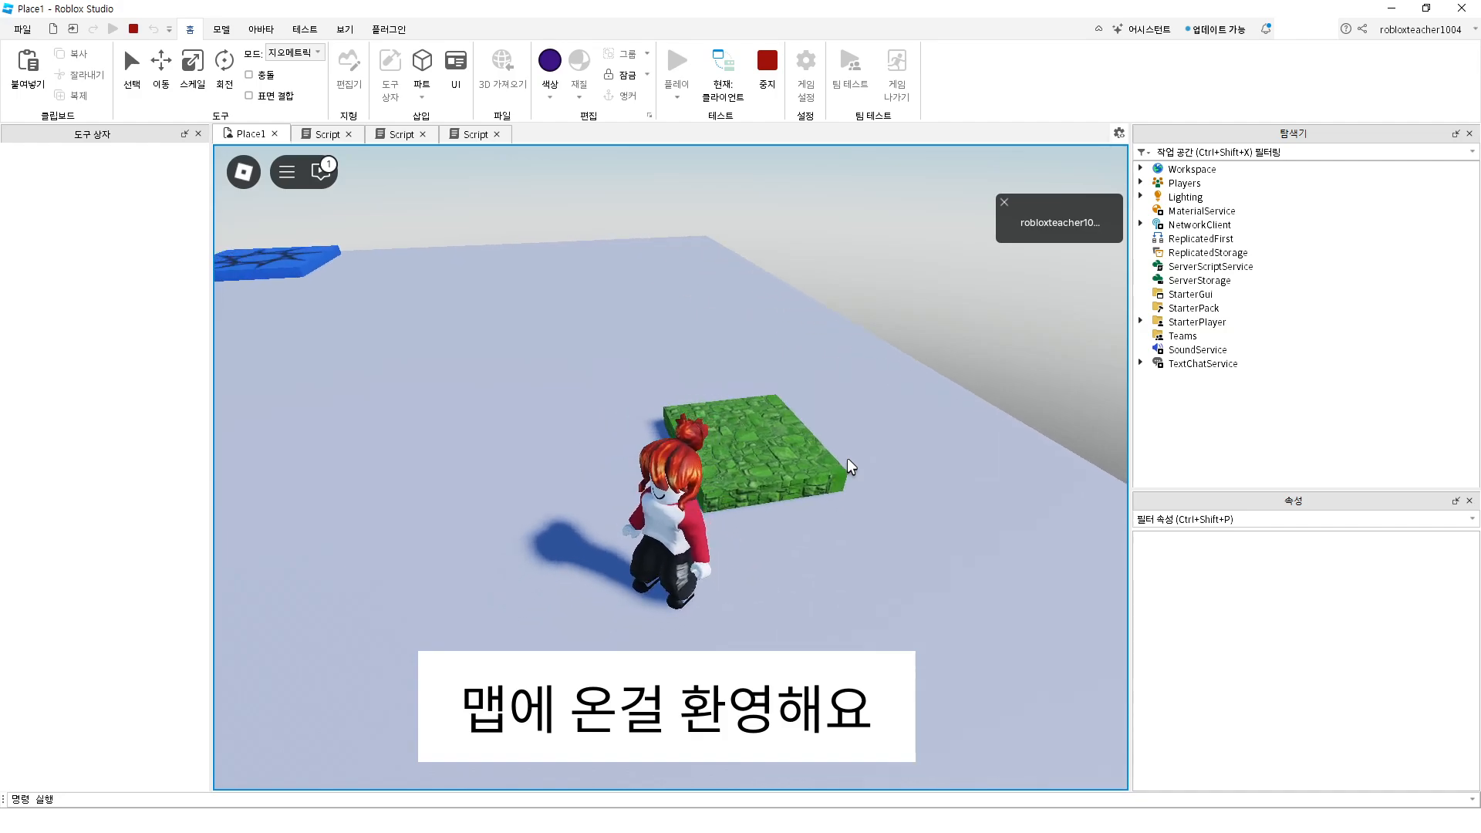